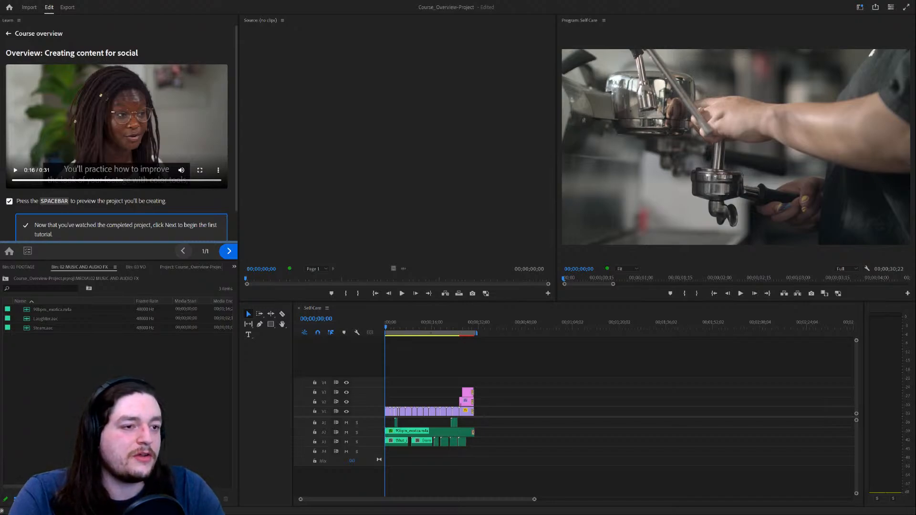
# Watch the course overview video from its beginning and play back the finished Self Care sequence.
pyautogui.hotkey('alt', 'Tab')
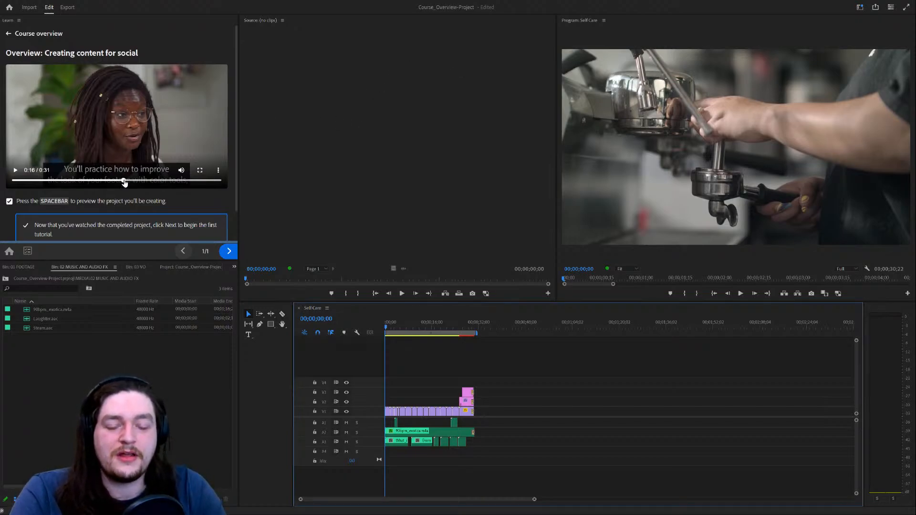
pyautogui.moveTo(124, 181); pyautogui.dragTo(2, 179)
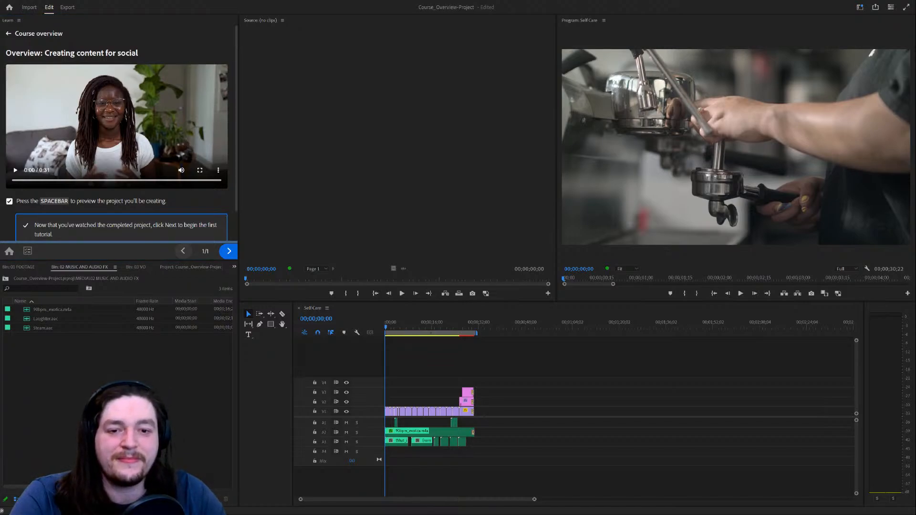
pyautogui.click(27, 181)
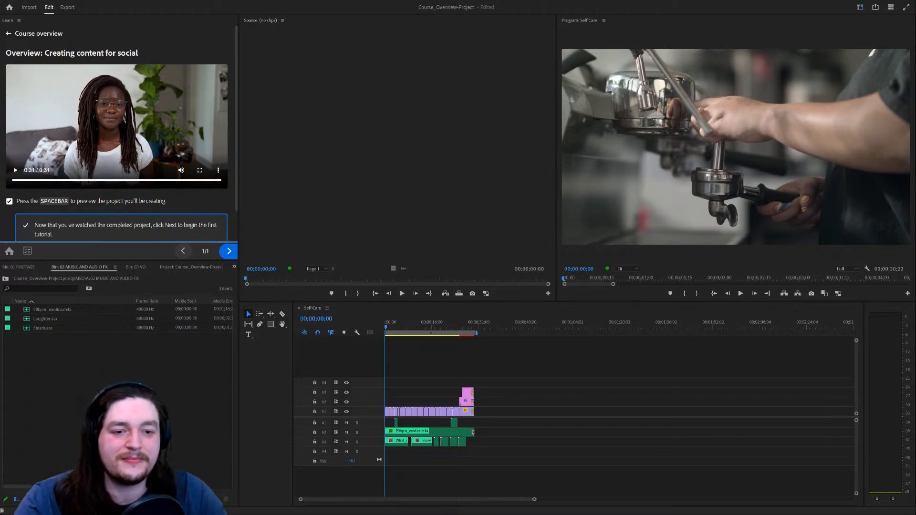
pyautogui.click(421, 228)
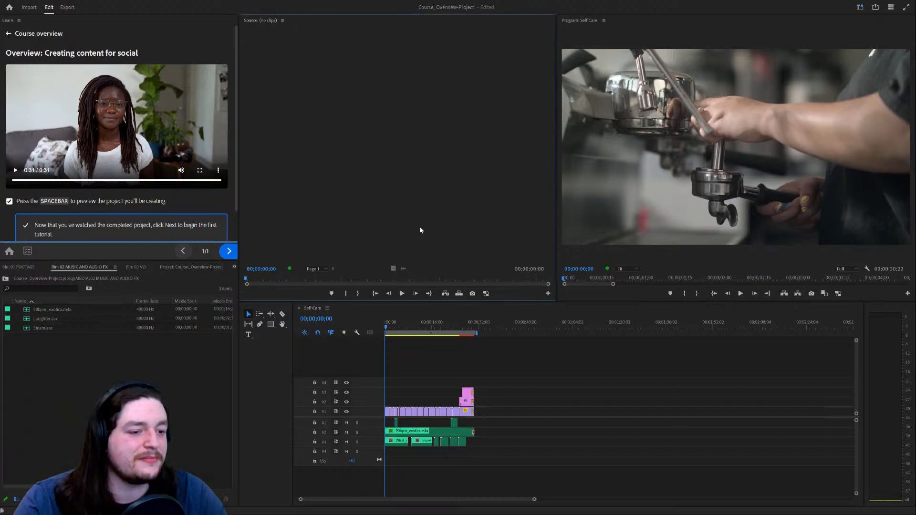
pyautogui.click(740, 293)
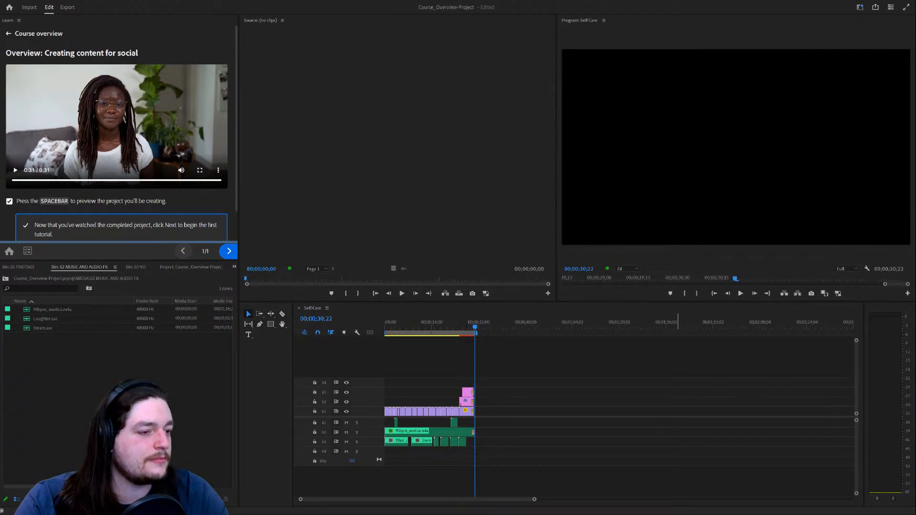
# Advance to the "Correct color to create a mood" tutorial and look through the playlist of lessons.
pyautogui.click(229, 251)
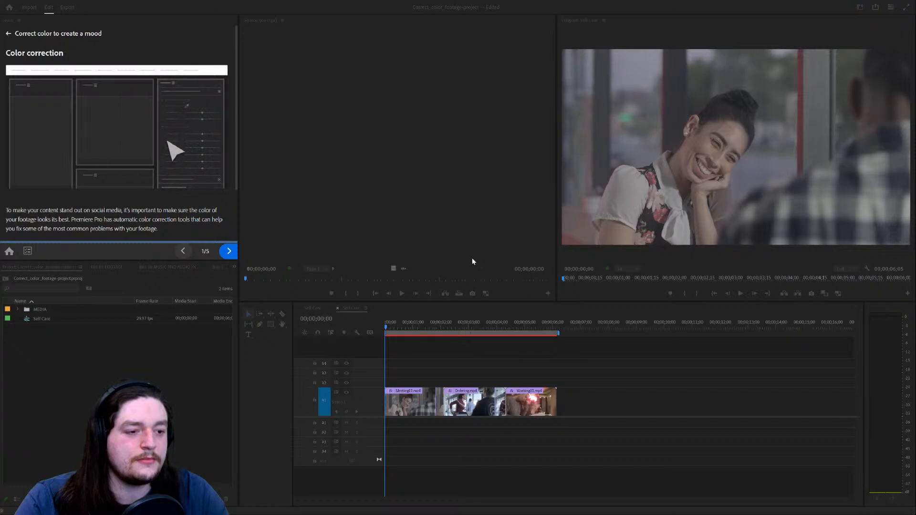
pyautogui.scroll(-2, 113, 195)
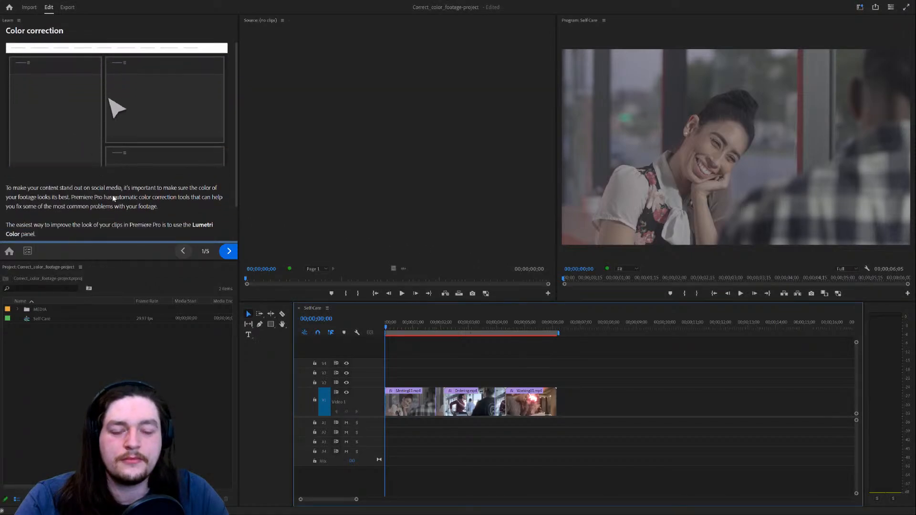
pyautogui.scroll(2, 113, 193)
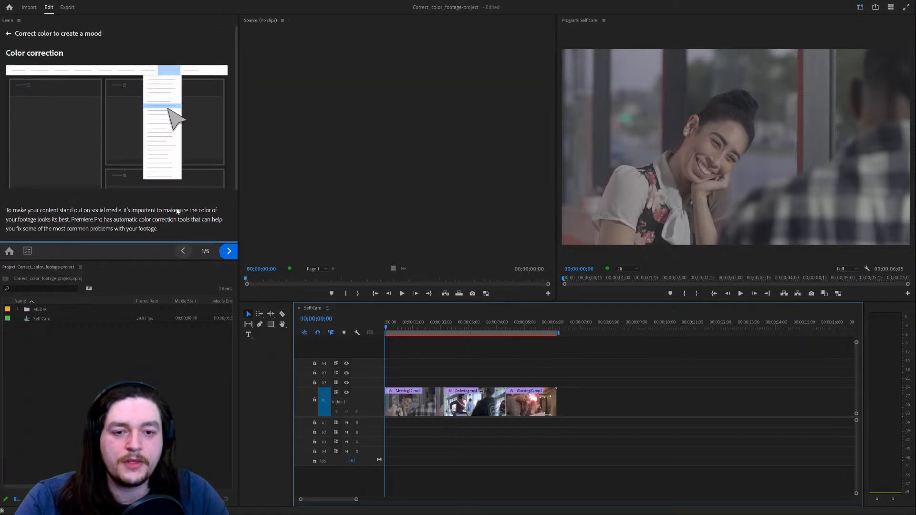
pyautogui.scroll(-2, 177, 211)
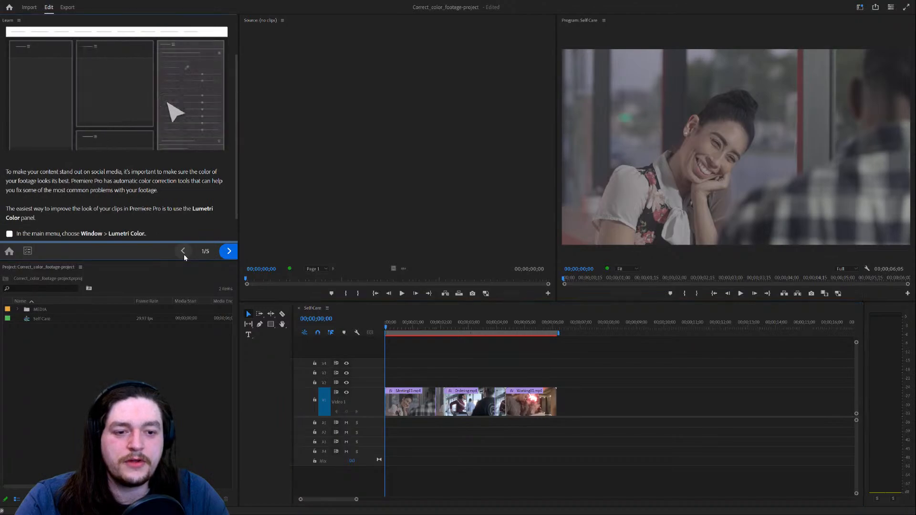
pyautogui.click(28, 252)
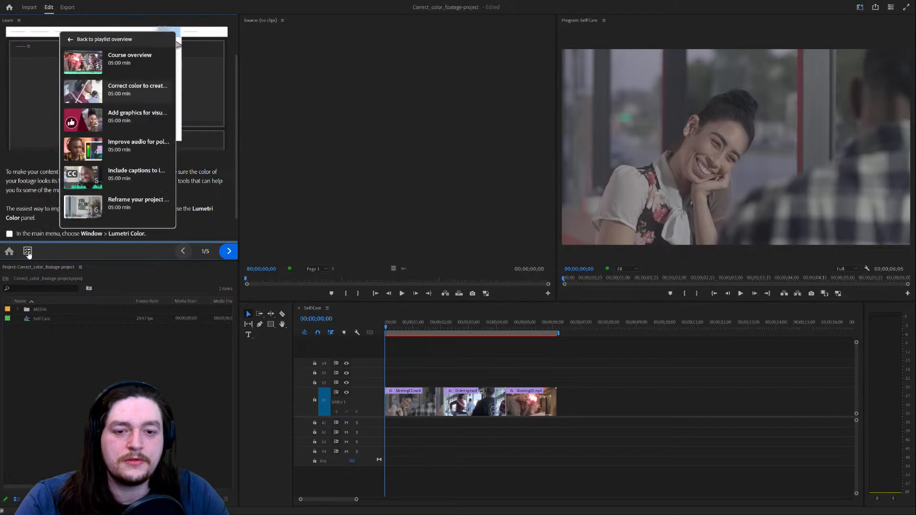
pyautogui.click(131, 73)
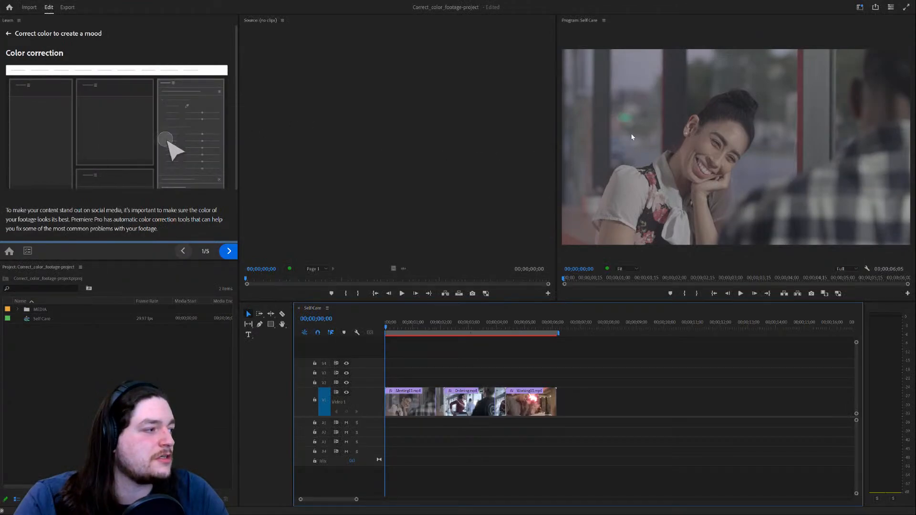
# Read the "Color correction" lesson page and open the Lumetri Color controls.
pyautogui.scroll(-2, 162, 91)
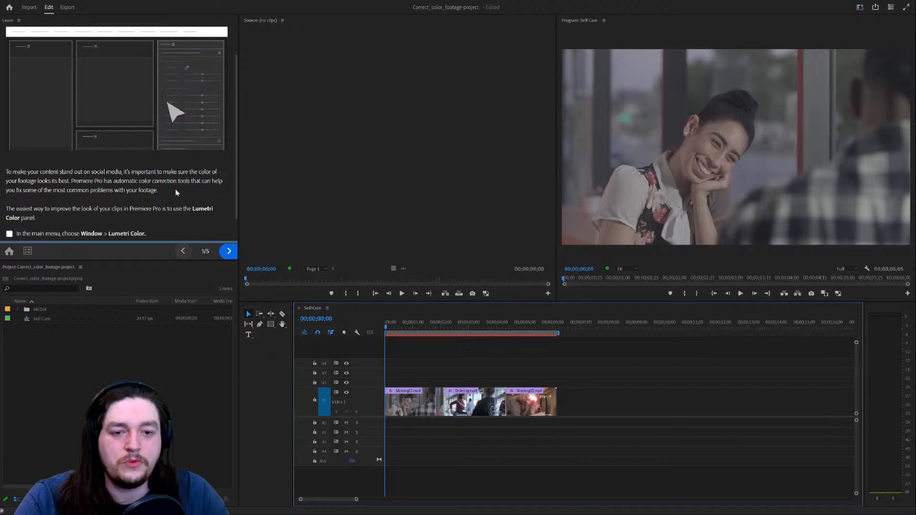
pyautogui.scroll(-2, 172, 190)
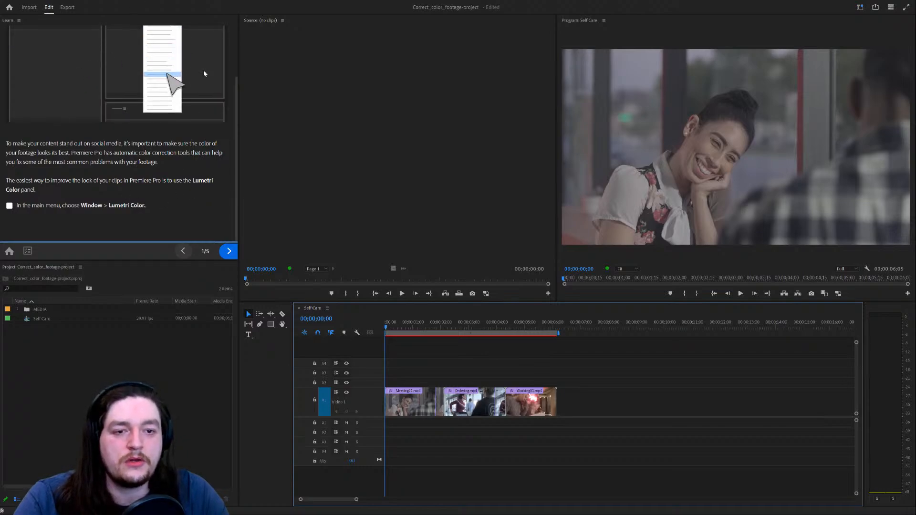
pyautogui.click(188, 180)
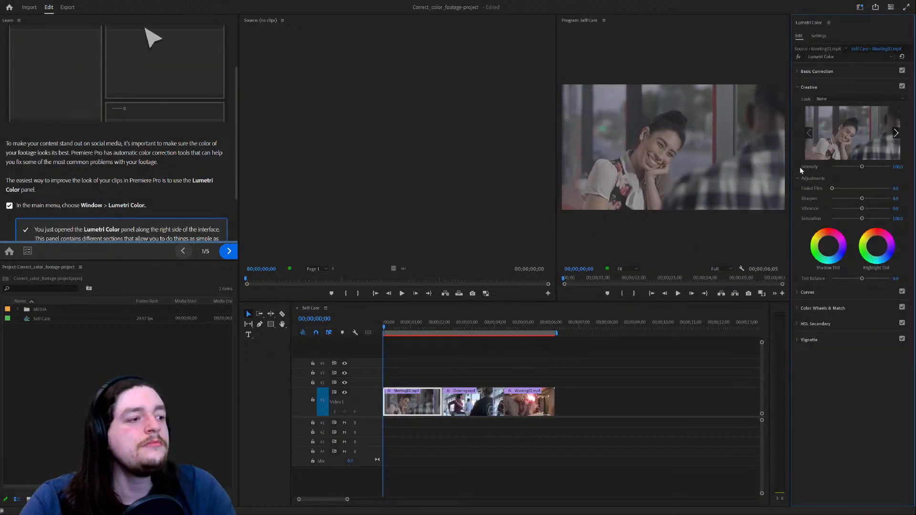
# Advance to the "Start with basic corrections" lesson and apply automatic Basic Correction to the Meeting01.mp4 clip.
pyautogui.scroll(-2, 180, 191)
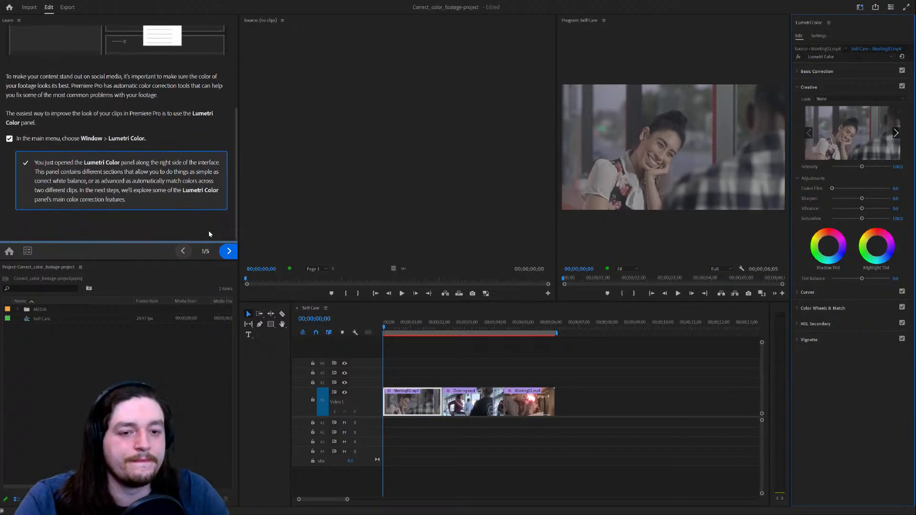
pyautogui.click(229, 253)
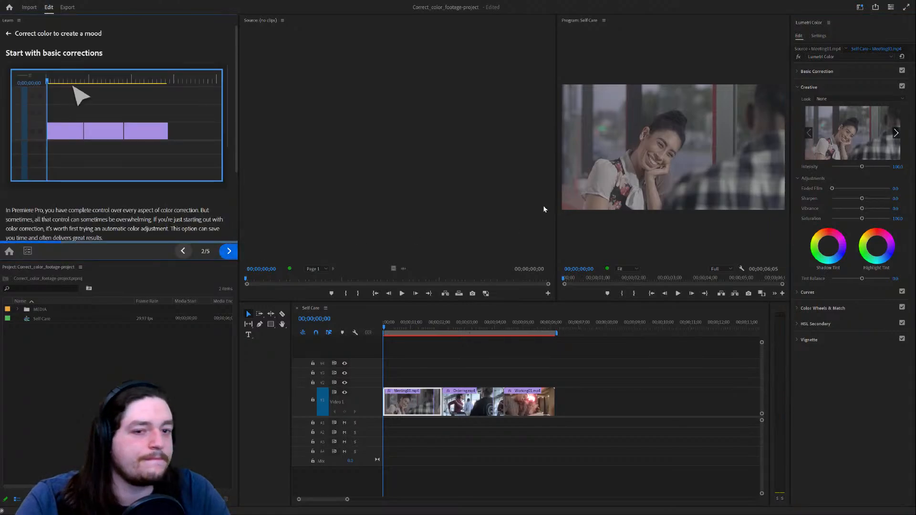
pyautogui.scroll(-1, 200, 171)
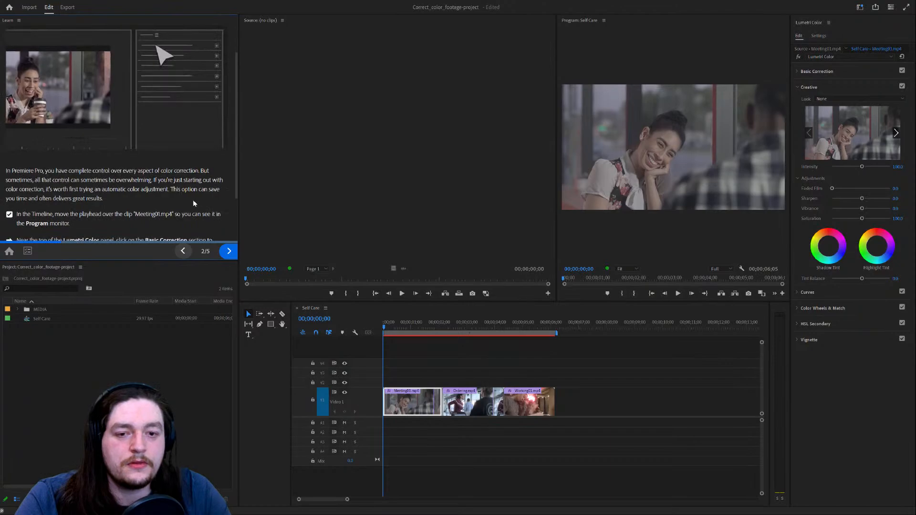
pyautogui.scroll(-1, 193, 200)
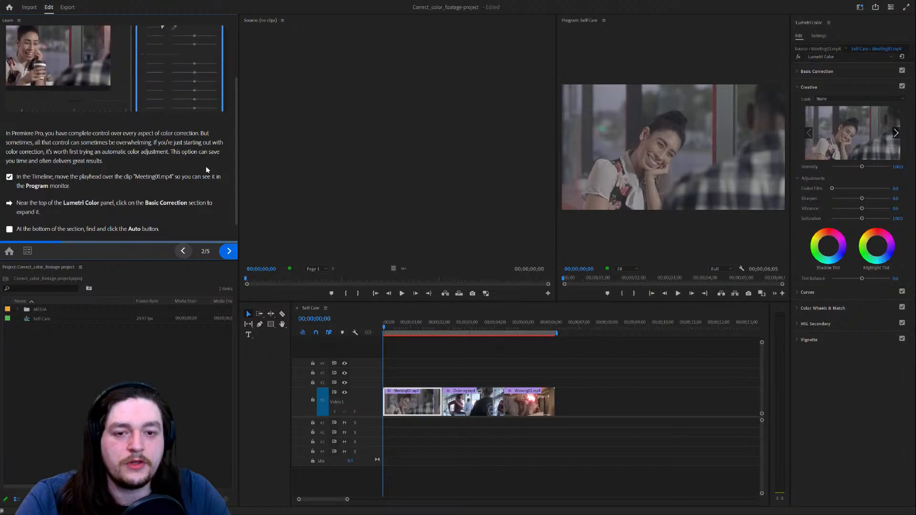
pyautogui.scroll(-1, 206, 170)
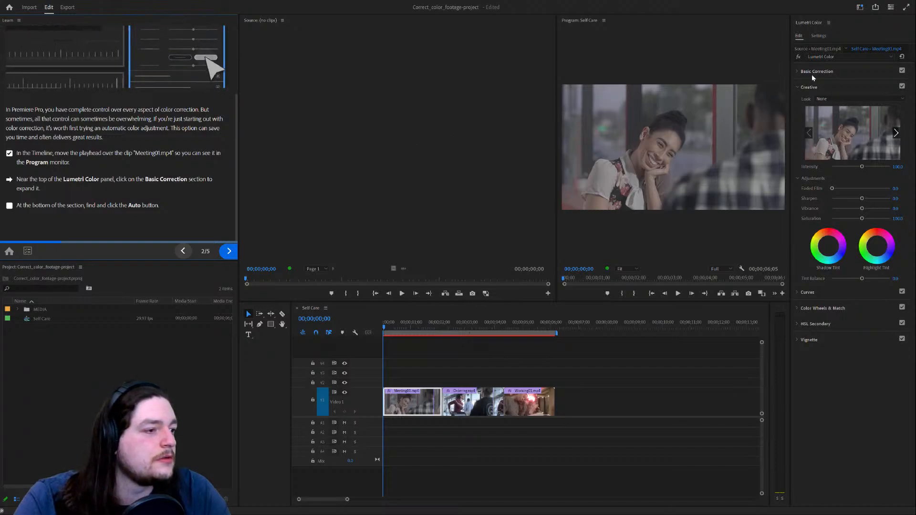
pyautogui.click(796, 71)
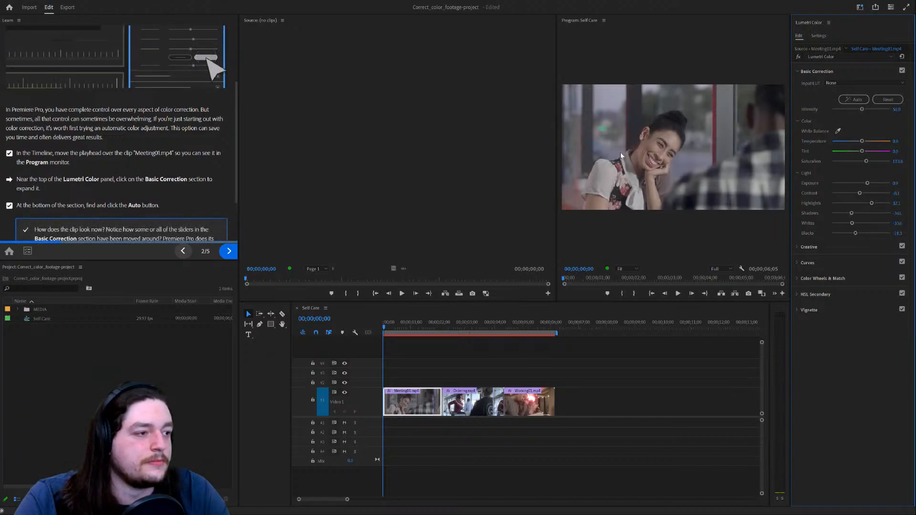
pyautogui.scroll(-2, 201, 162)
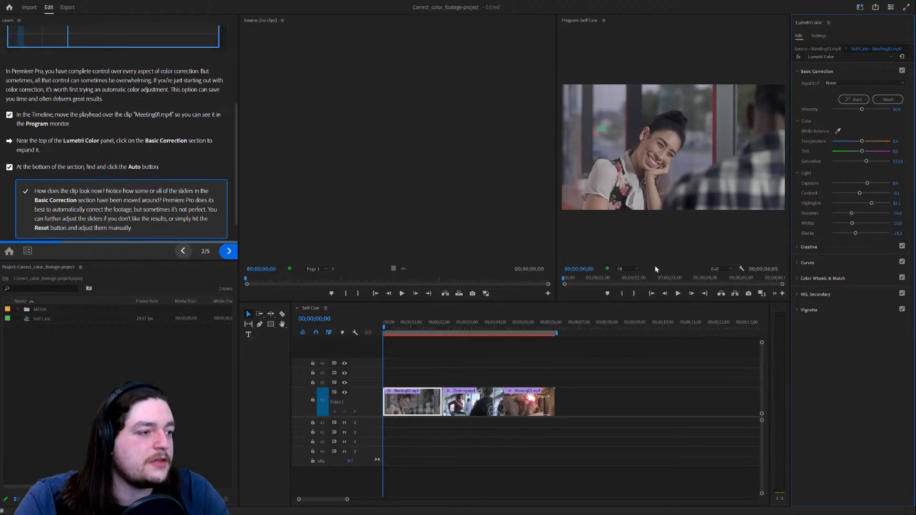
# Compare Meeting01.mp4 with and without correction by repeatedly resetting and reapplying the automatic Basic Correction, ending with it applied.
pyautogui.click(883, 100)
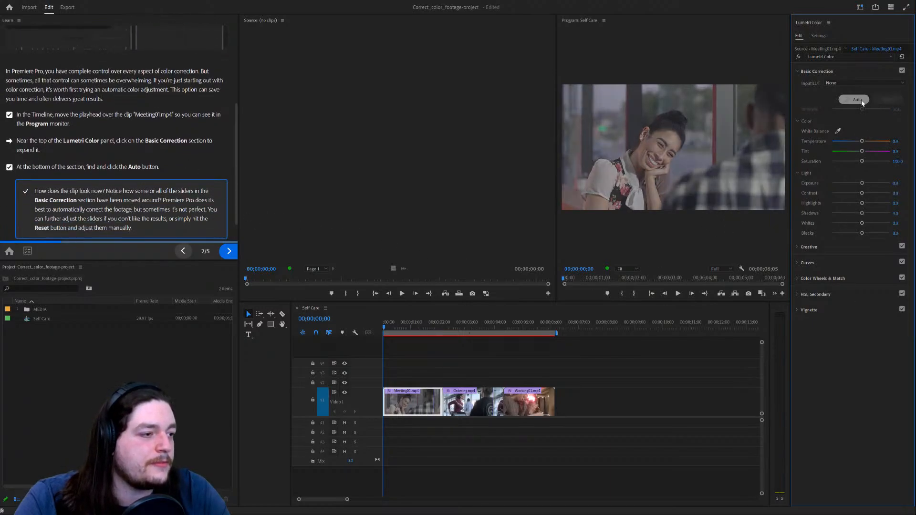
pyautogui.click(861, 101)
pyautogui.click(877, 100)
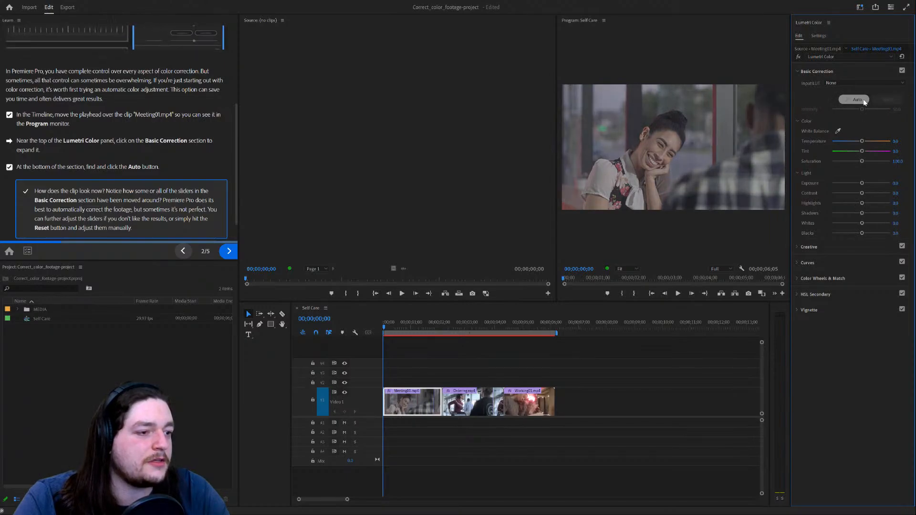
pyautogui.click(861, 99)
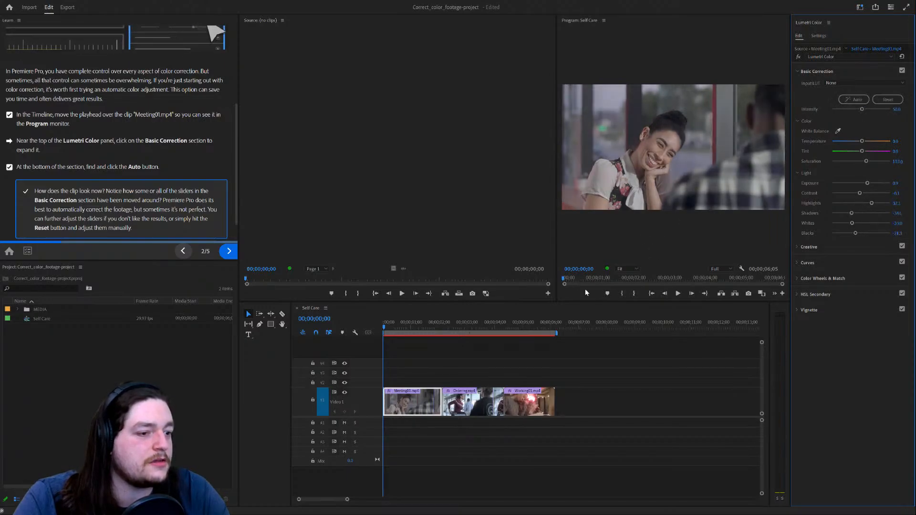
pyautogui.click(884, 99)
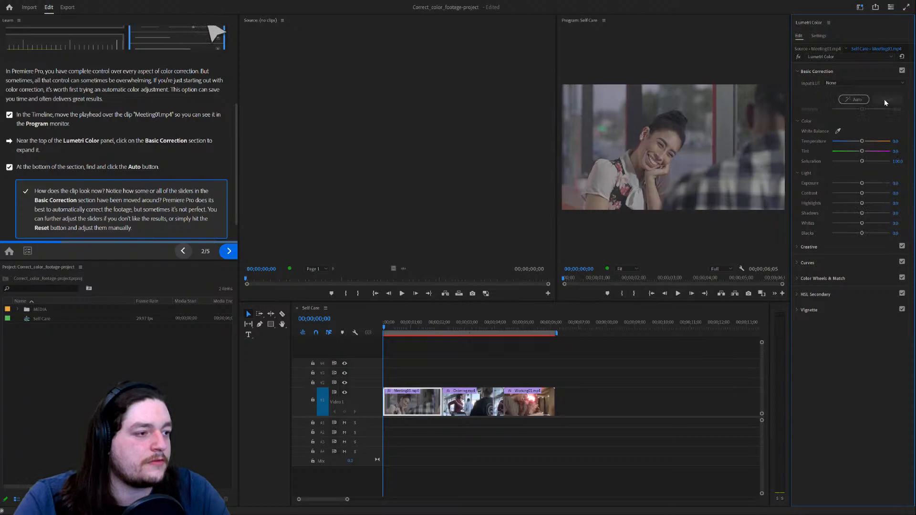
pyautogui.click(851, 101)
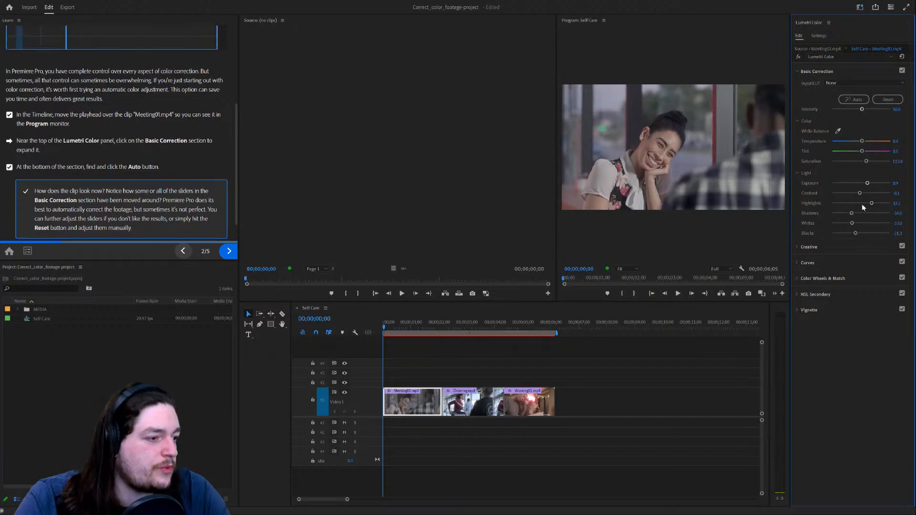
pyautogui.click(882, 103)
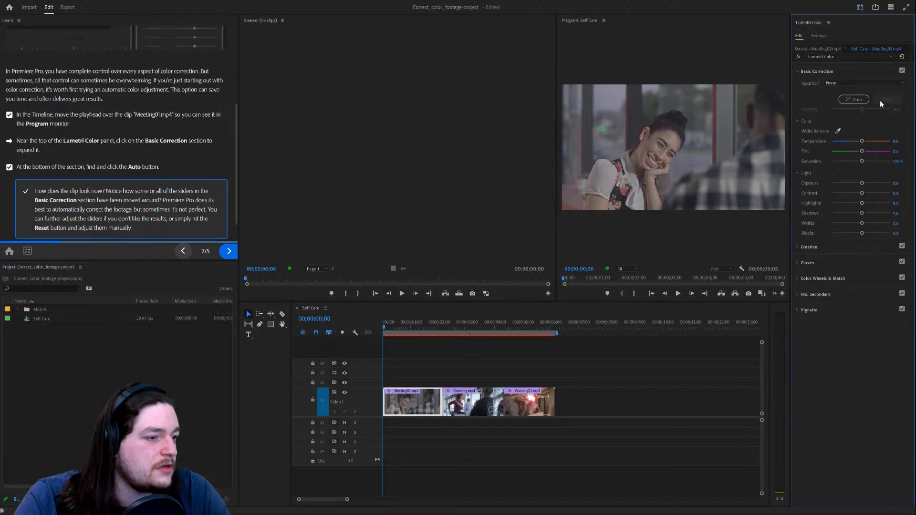
pyautogui.click(859, 100)
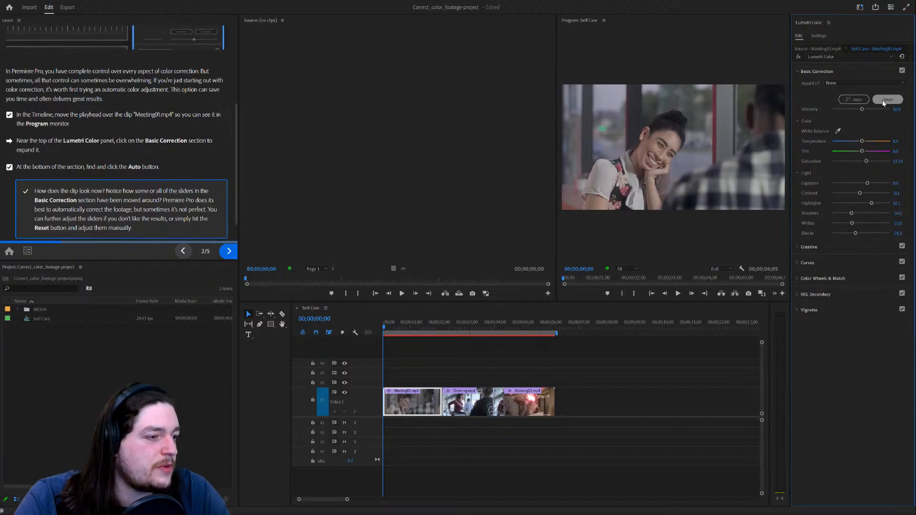
pyautogui.click(882, 102)
pyautogui.click(857, 101)
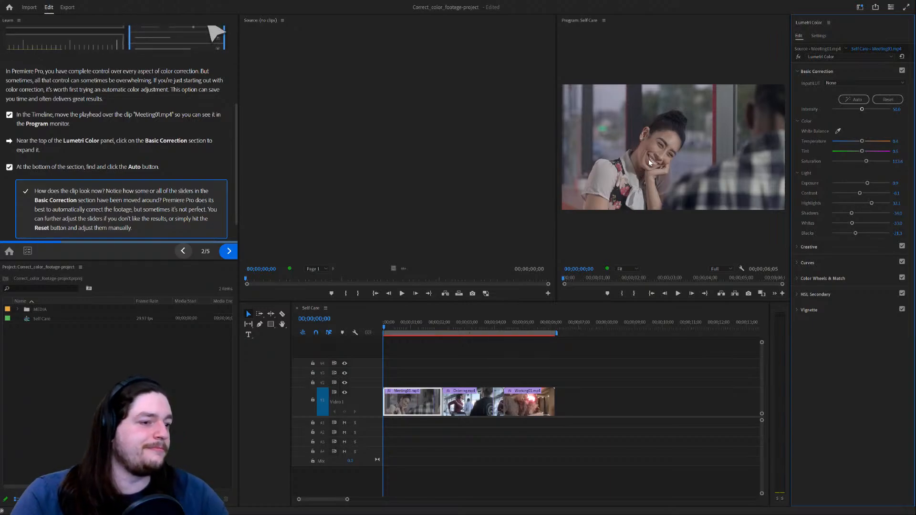
# Advance to the "Adjust white balance" lesson and read its instructions.
pyautogui.scroll(-2, 190, 170)
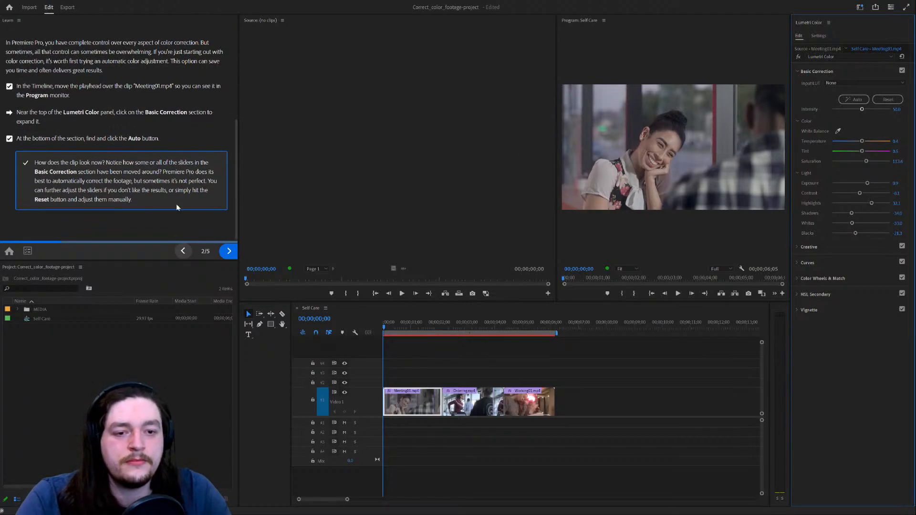
pyautogui.click(229, 251)
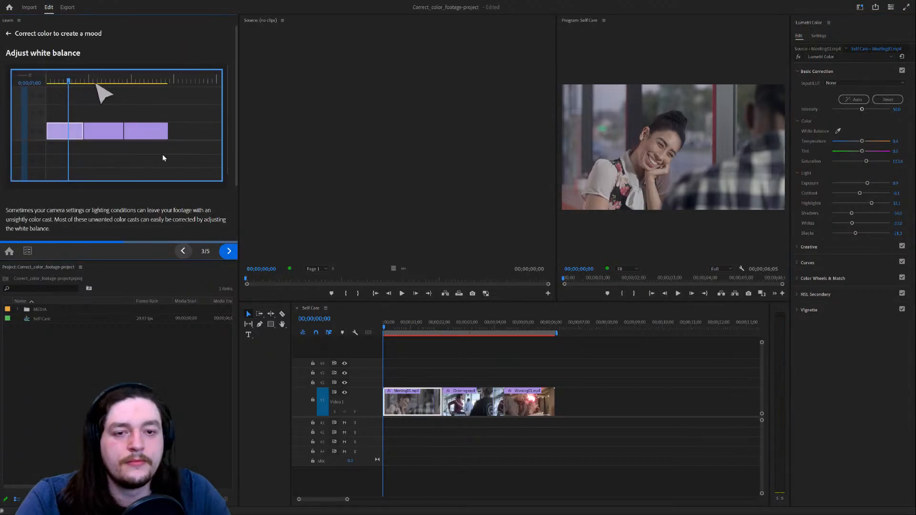
pyautogui.scroll(-3, 163, 154)
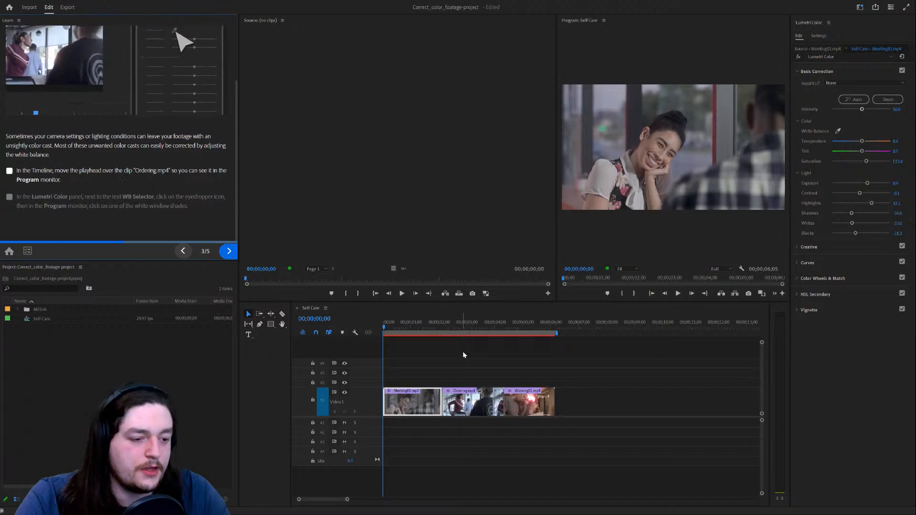
# Select the Ordering.mp4 clip in the sequence and move the playhead over it to 00;00;02;07.
pyautogui.click(445, 353)
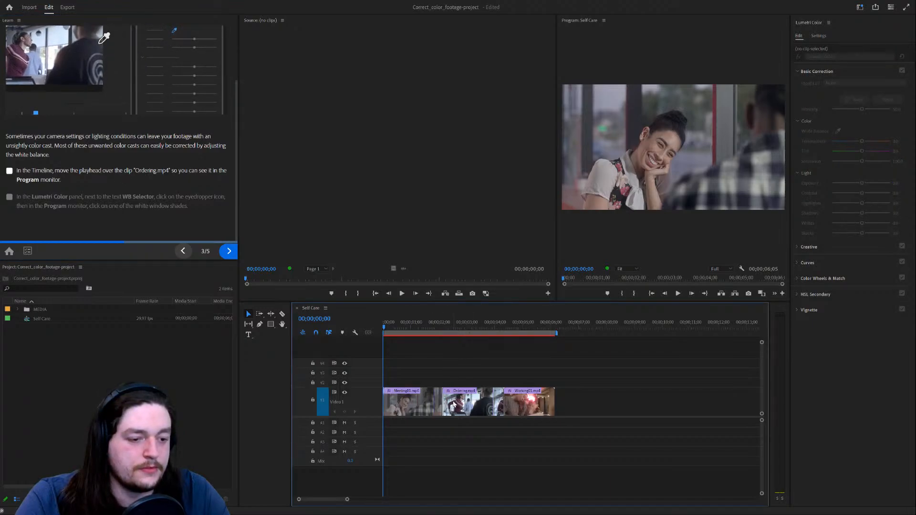
pyautogui.click(454, 402)
pyautogui.moveTo(451, 325)
pyautogui.mouseDown()
pyautogui.moveTo(503, 325)
pyautogui.moveTo(445, 325)
pyautogui.mouseUp()
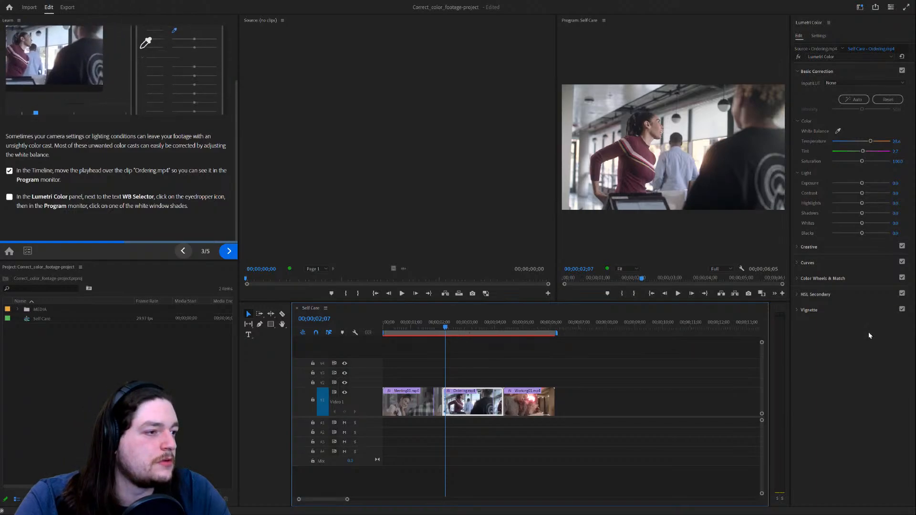
# Sample one of the white window shades in the Ordering.mp4 frame several times with the White Balance eyedropper to compare the color cast.
pyautogui.click(838, 131)
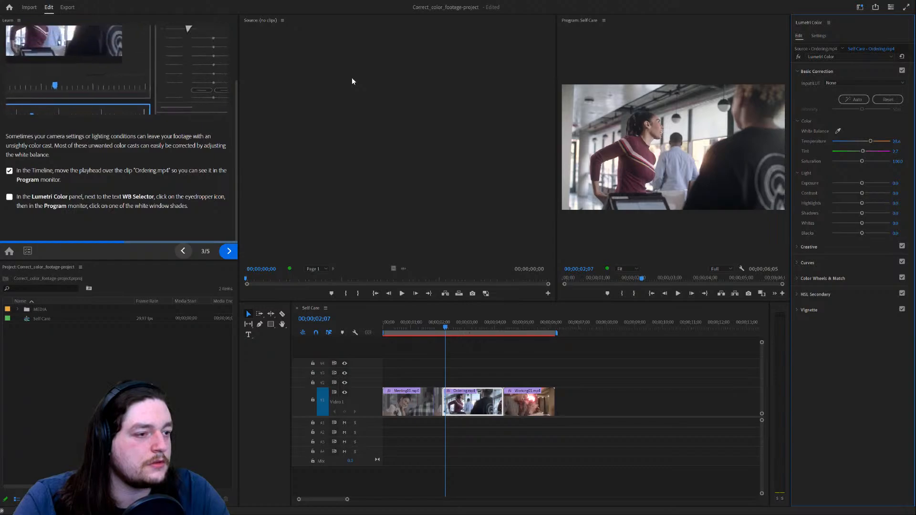
pyautogui.click(837, 130)
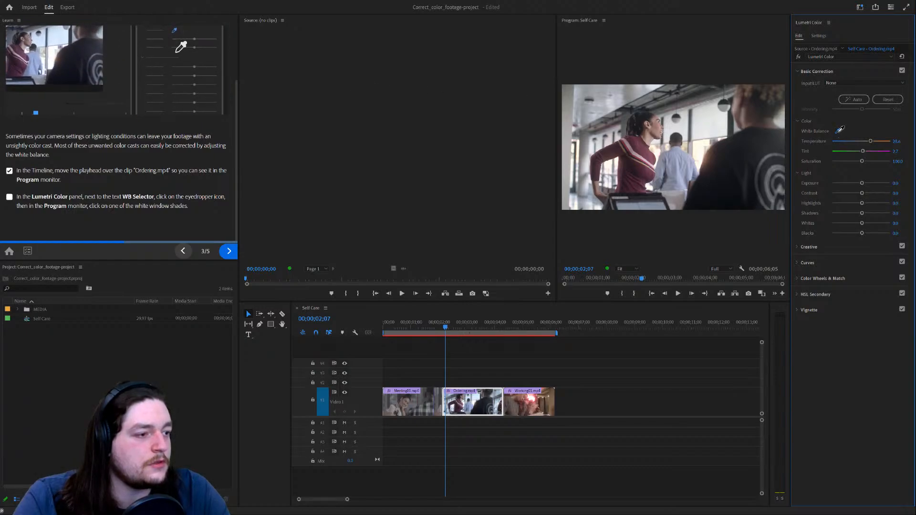
pyautogui.click(706, 126)
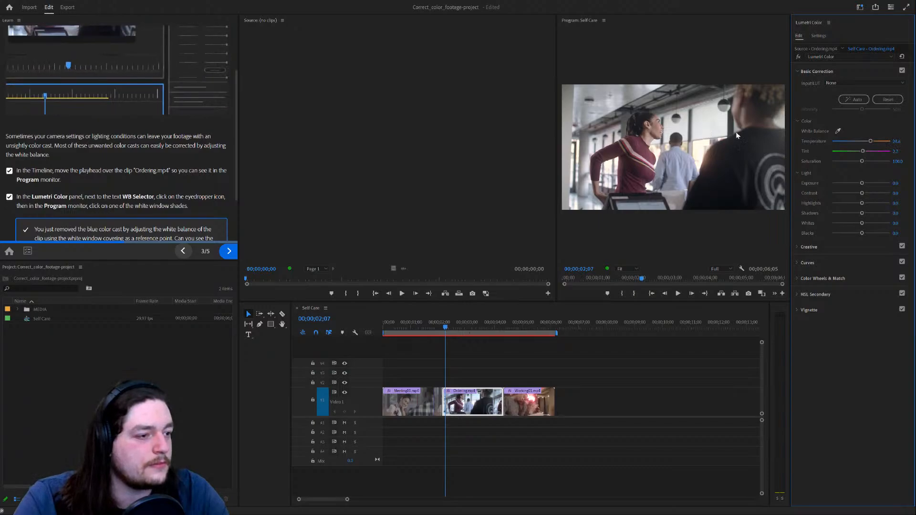
pyautogui.click(839, 131)
pyautogui.click(704, 127)
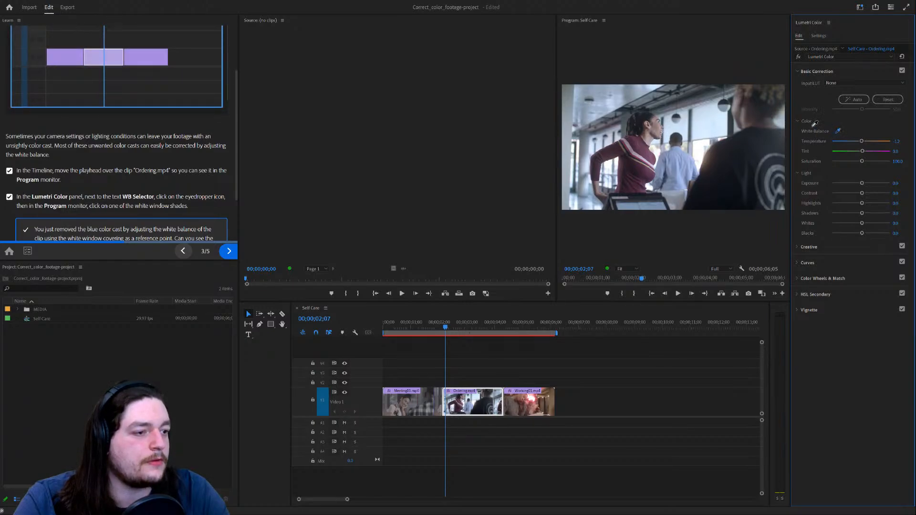
pyautogui.click(704, 127)
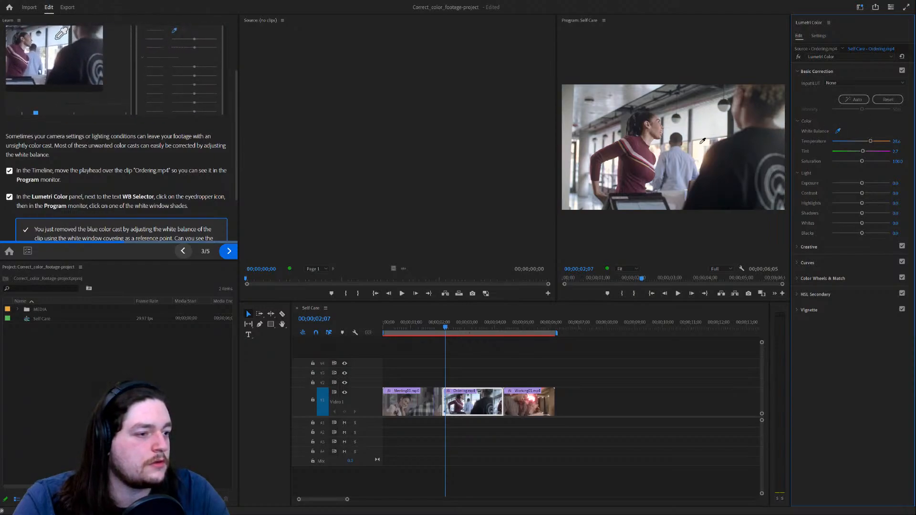
# Reset the Basic Correction of Ordering.mp4 and sample its white balance again from the white window shade.
pyautogui.click(888, 99)
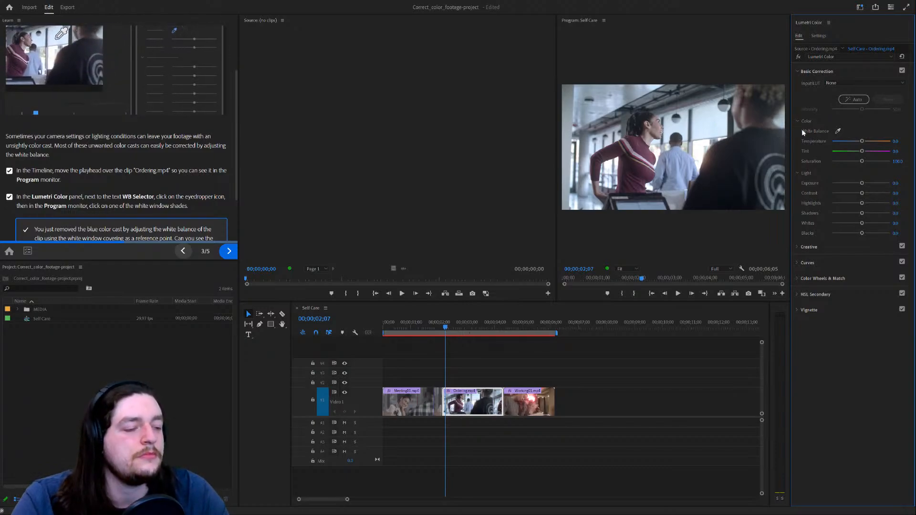
pyautogui.click(838, 131)
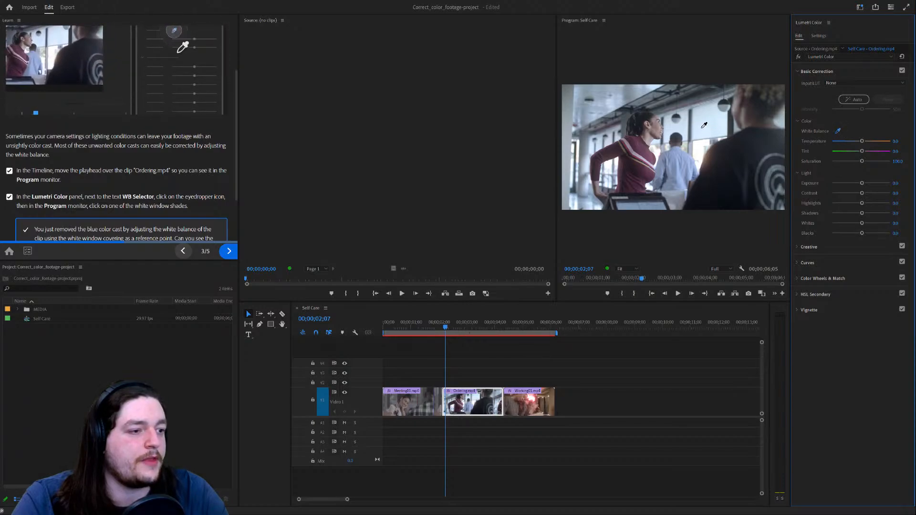
pyautogui.click(700, 128)
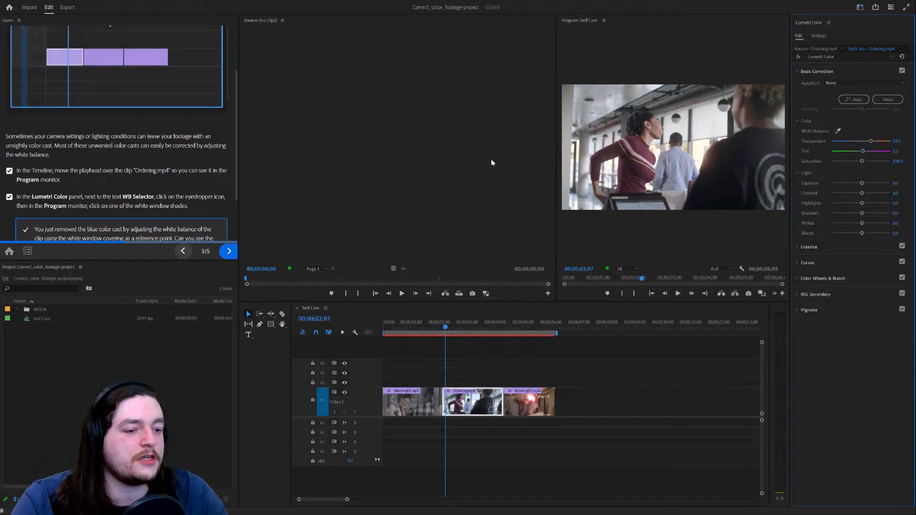
# Play through the Self Care sequence to review the corrected clips, then return the playhead to Ordering.mp4.
pyautogui.press('space')
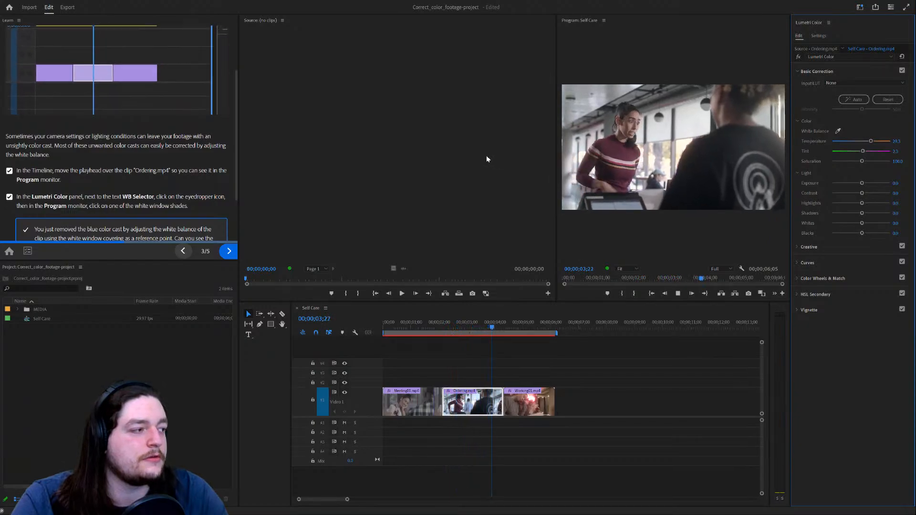
pyautogui.press('space')
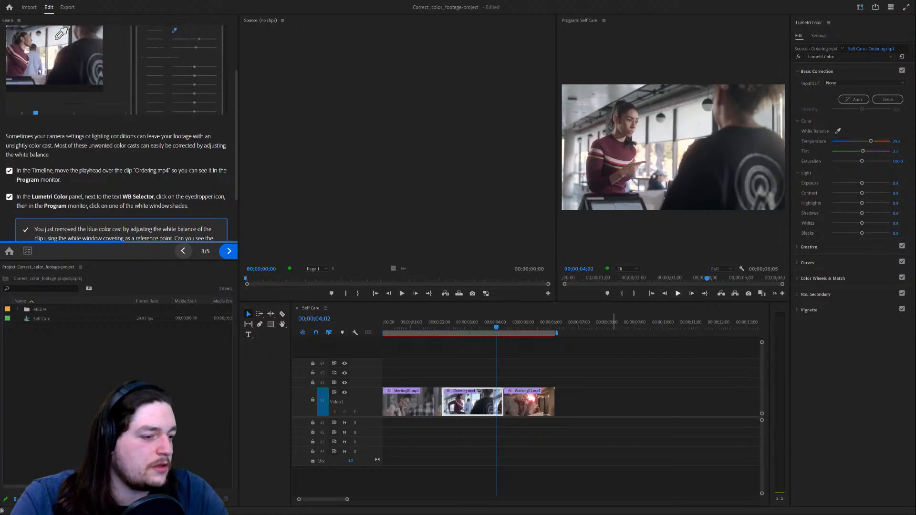
pyautogui.click(677, 293)
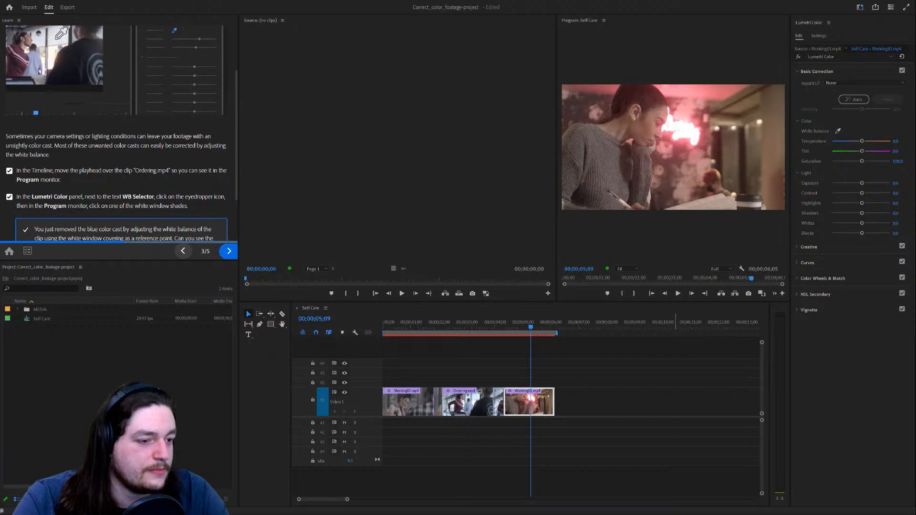
pyautogui.click(527, 170)
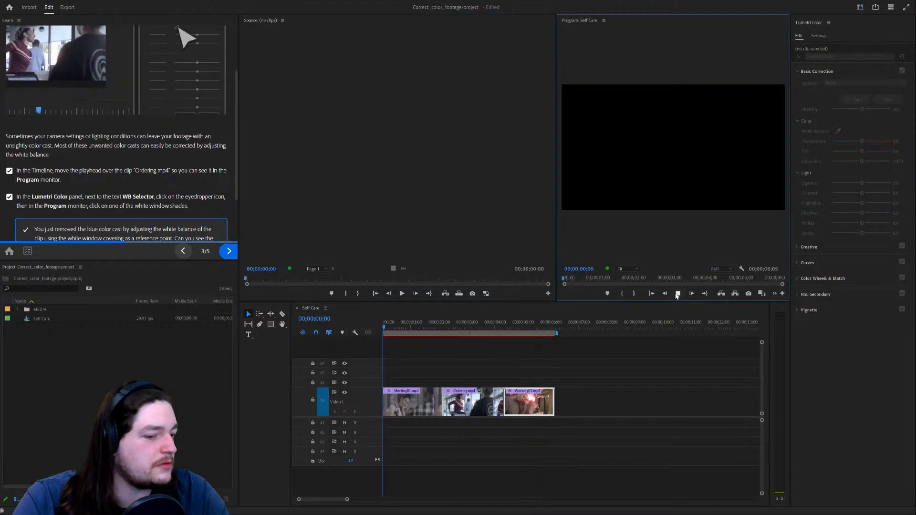
pyautogui.click(676, 295)
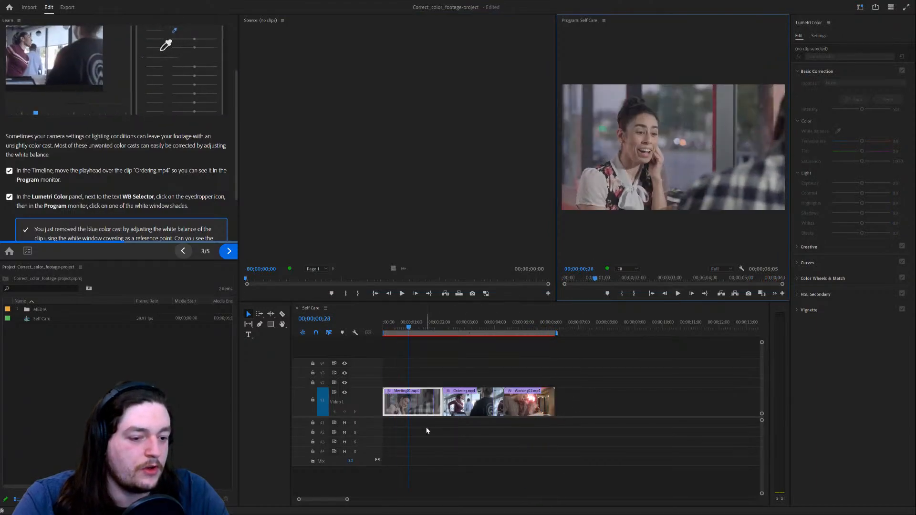
pyautogui.moveTo(473, 325); pyautogui.dragTo(460, 323)
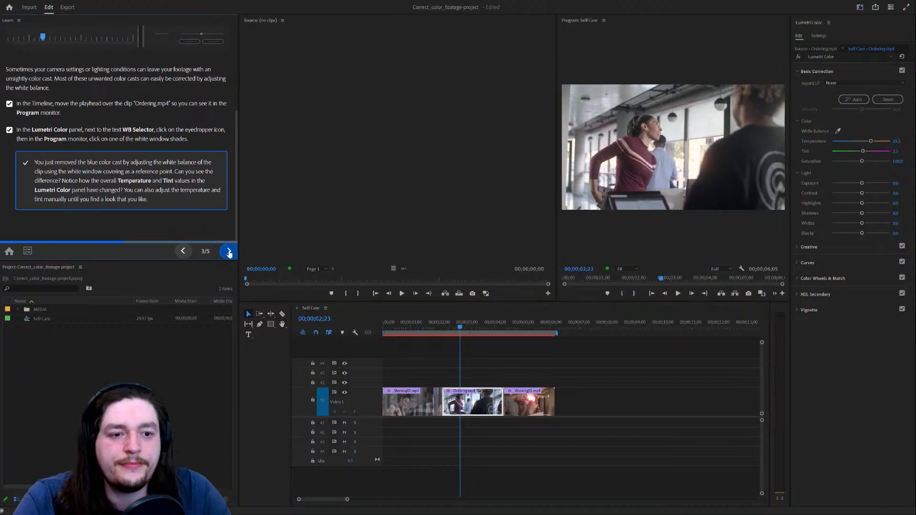
# Advance to the "Make colors pop" lesson and move the playhead over the Working01.mp4 clip.
pyautogui.click(228, 252)
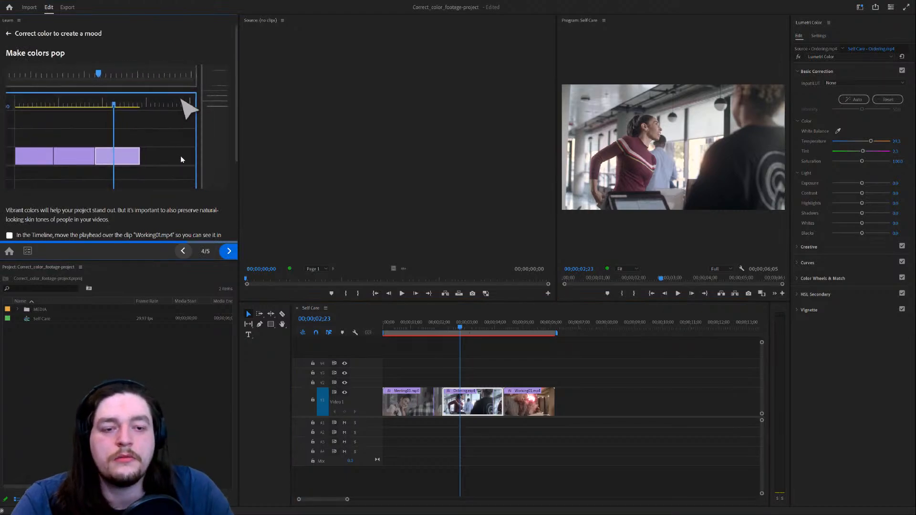
pyautogui.scroll(-3, 180, 155)
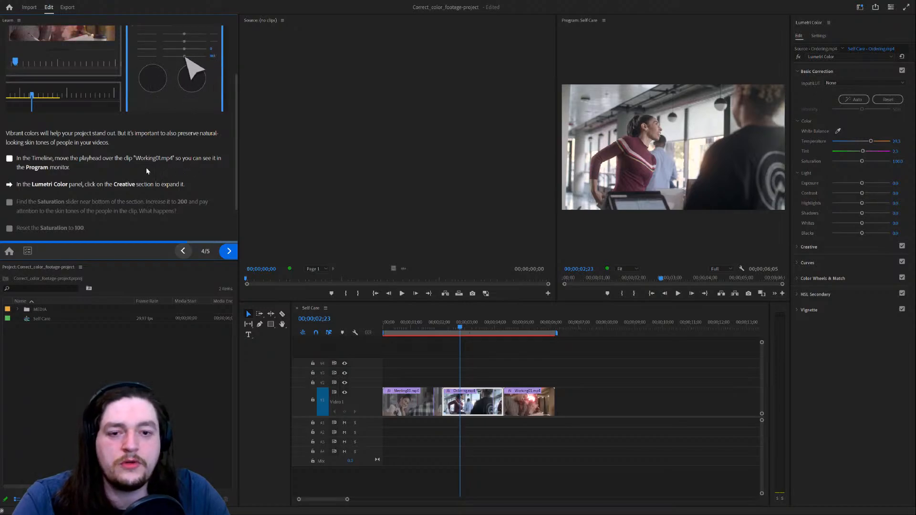
pyautogui.click(510, 323)
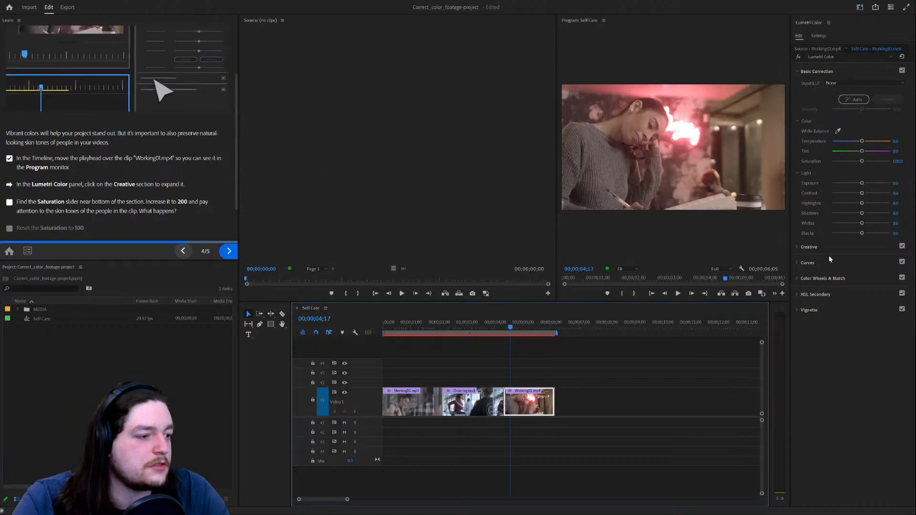
# Open the Creative adjustments for Working01.mp4 and test Saturation at 0 before raising it to 200.
pyautogui.click(811, 247)
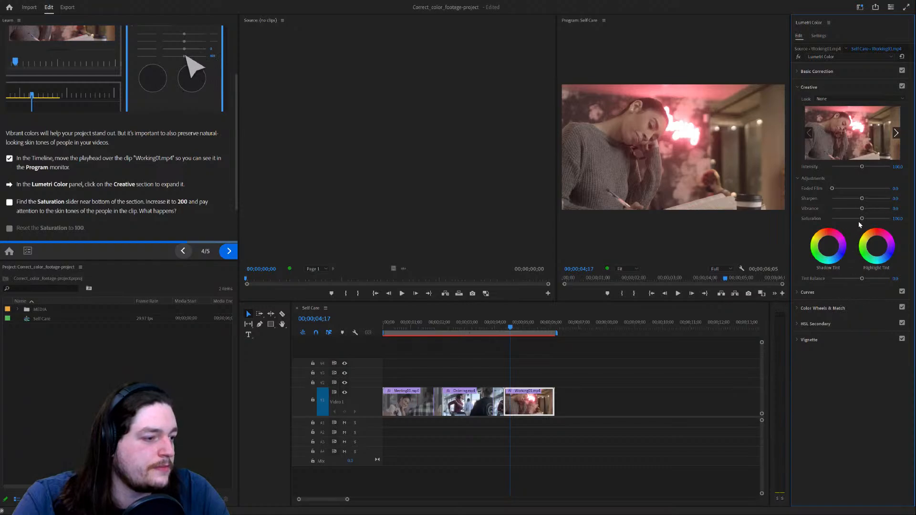
pyautogui.moveTo(863, 221); pyautogui.dragTo(830, 218)
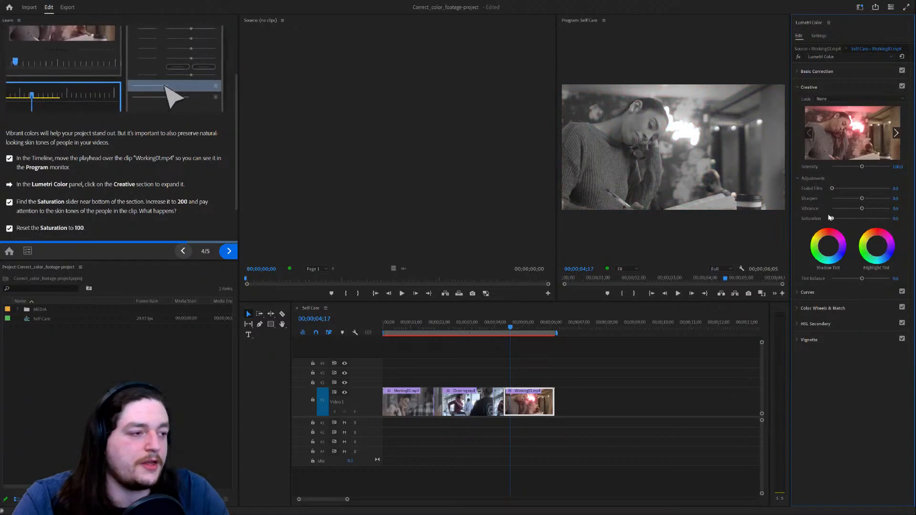
pyautogui.moveTo(830, 217); pyautogui.dragTo(899, 218)
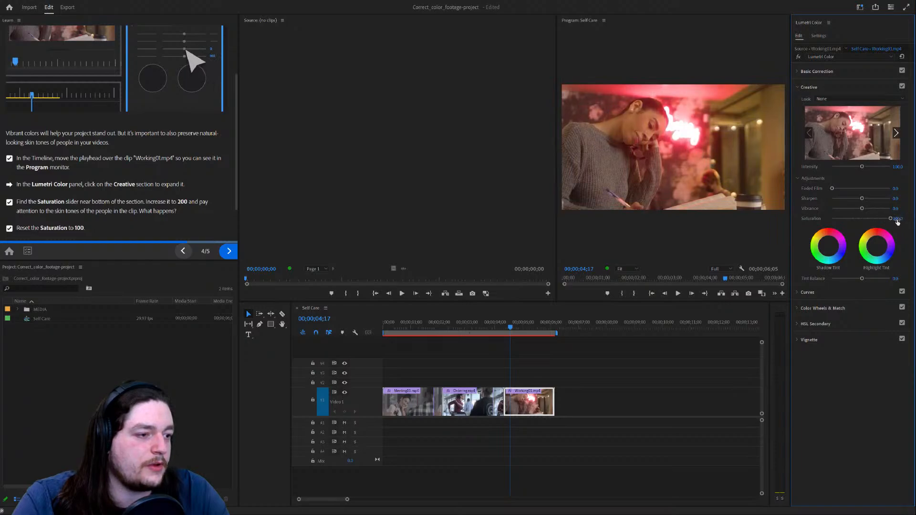
pyautogui.moveTo(890, 218)
pyautogui.mouseDown()
pyautogui.moveTo(828, 223)
pyautogui.moveTo(899, 224)
pyautogui.mouseUp()
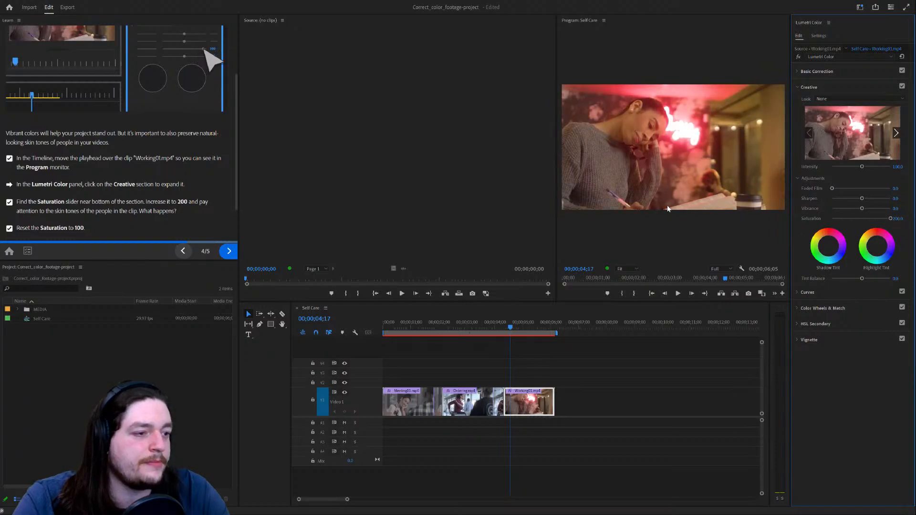
# Try different Vibrance amounts on Working01.mp4 to compare the skin tones, ending at 100.
pyautogui.scroll(-2, 210, 191)
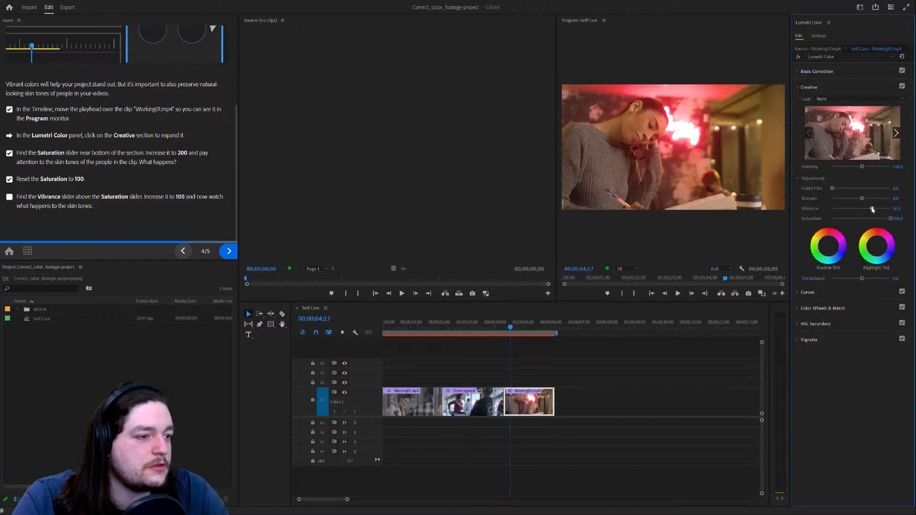
pyautogui.moveTo(879, 209); pyautogui.dragTo(901, 213)
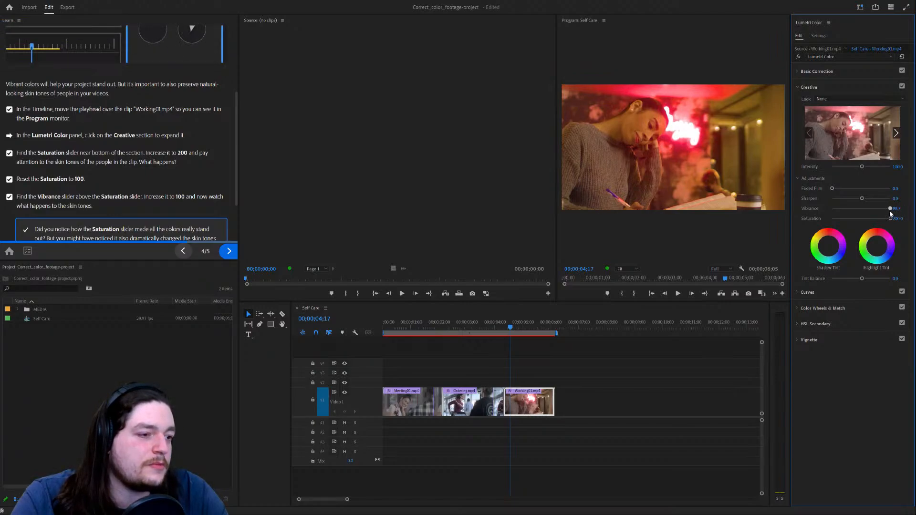
pyautogui.moveTo(890, 213)
pyautogui.mouseDown()
pyautogui.moveTo(865, 209)
pyautogui.moveTo(899, 212)
pyautogui.mouseUp()
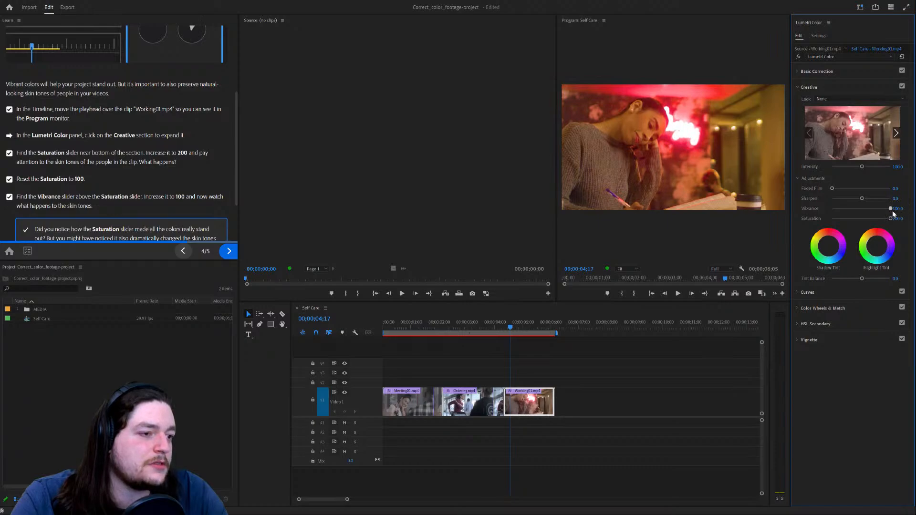
pyautogui.moveTo(897, 213); pyautogui.dragTo(877, 213)
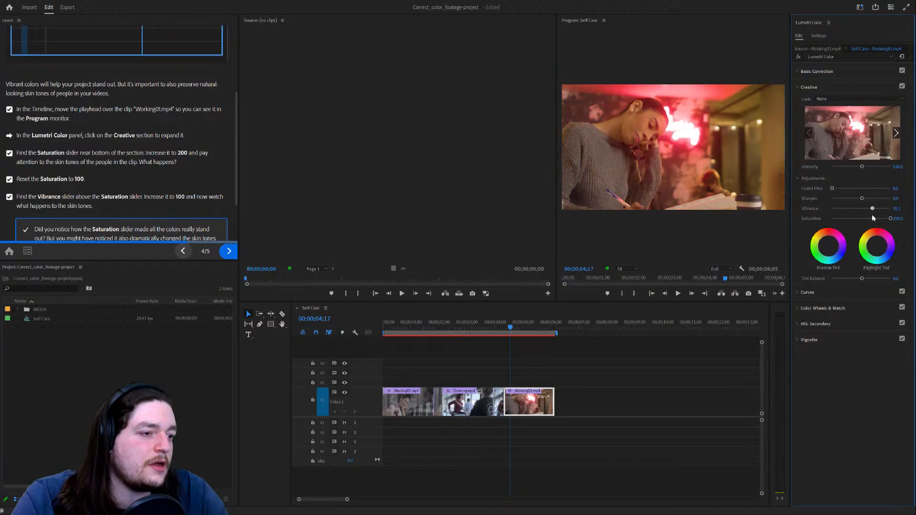
pyautogui.moveTo(881, 214)
pyautogui.mouseDown()
pyautogui.moveTo(859, 214)
pyautogui.moveTo(899, 214)
pyautogui.mouseUp()
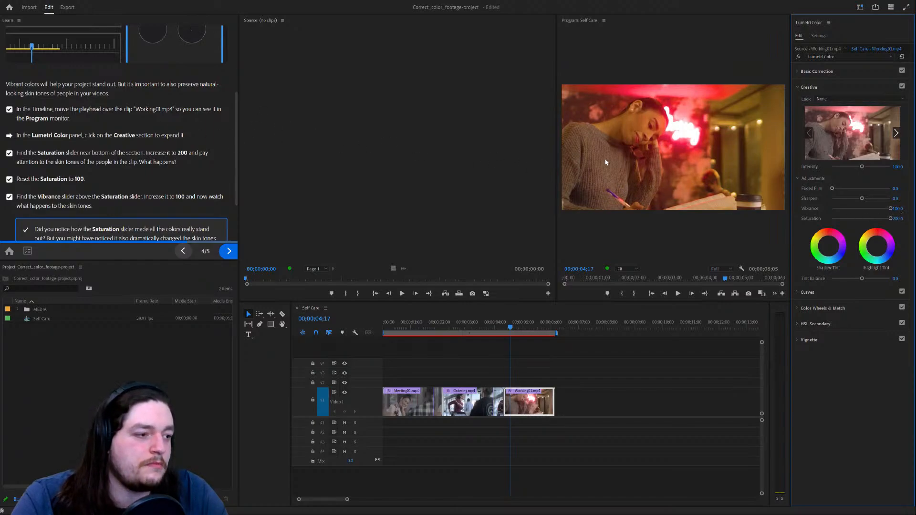
# Finish the "Correct color to create a mood" tutorial and continue to "Add graphics for visual impact", reading its introduction.
pyautogui.scroll(-3, 197, 175)
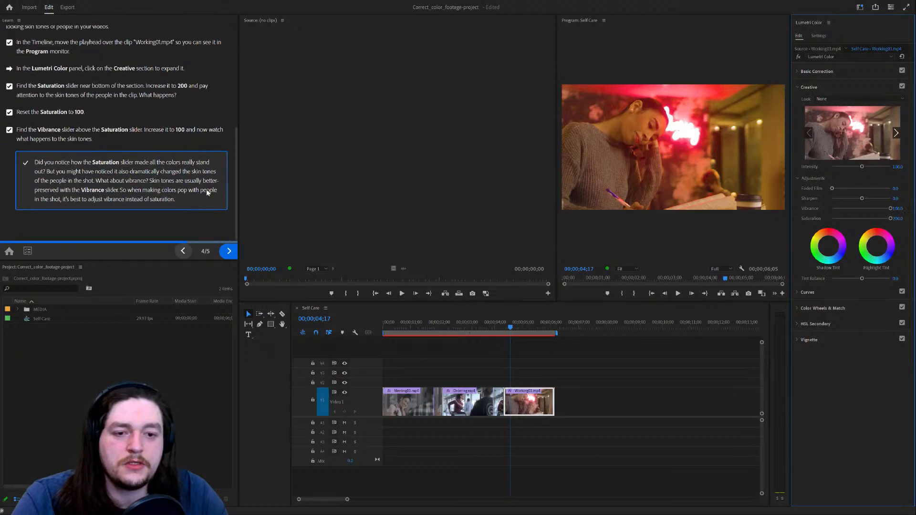
pyautogui.click(228, 251)
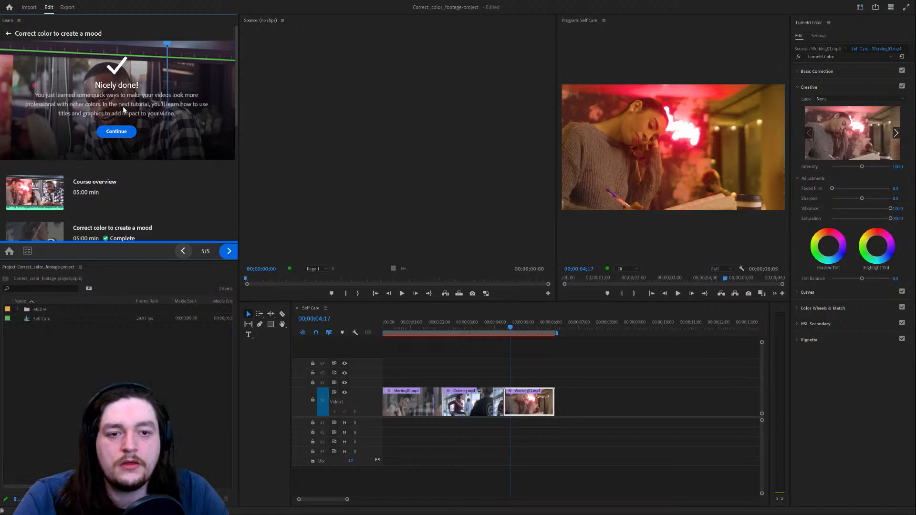
pyautogui.scroll(-5, 127, 134)
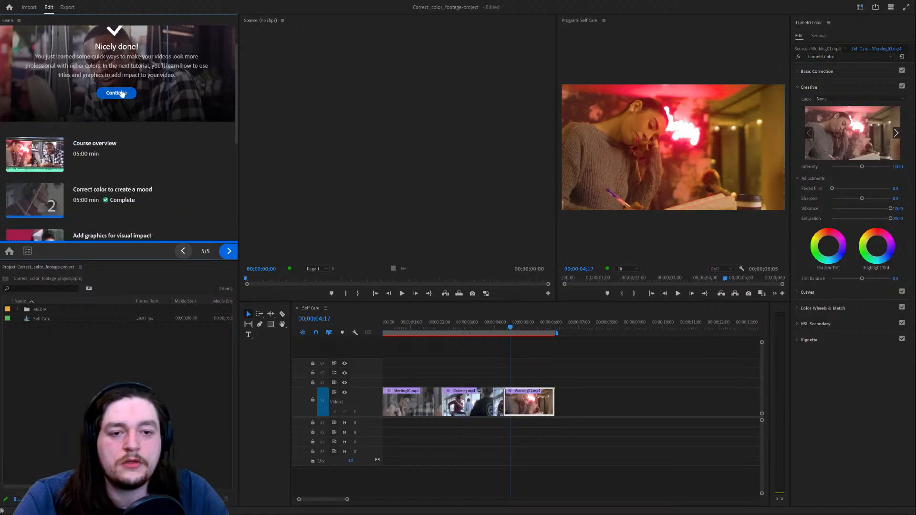
pyautogui.scroll(2, 190, 122)
pyautogui.scroll(3, 183, 127)
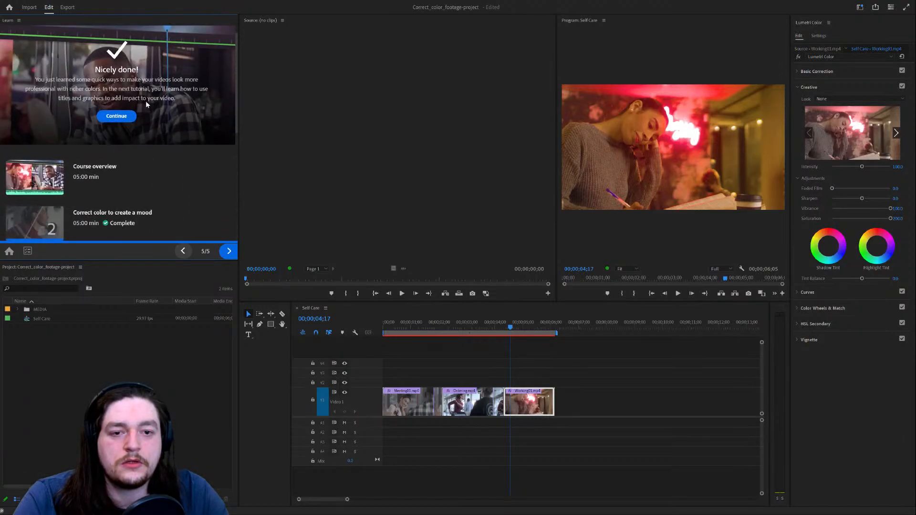
pyautogui.click(129, 122)
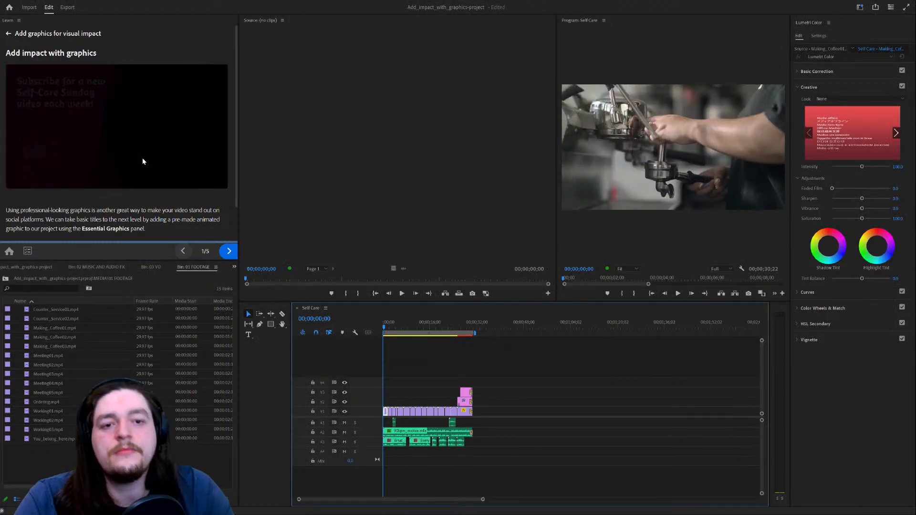
pyautogui.scroll(-2, 142, 159)
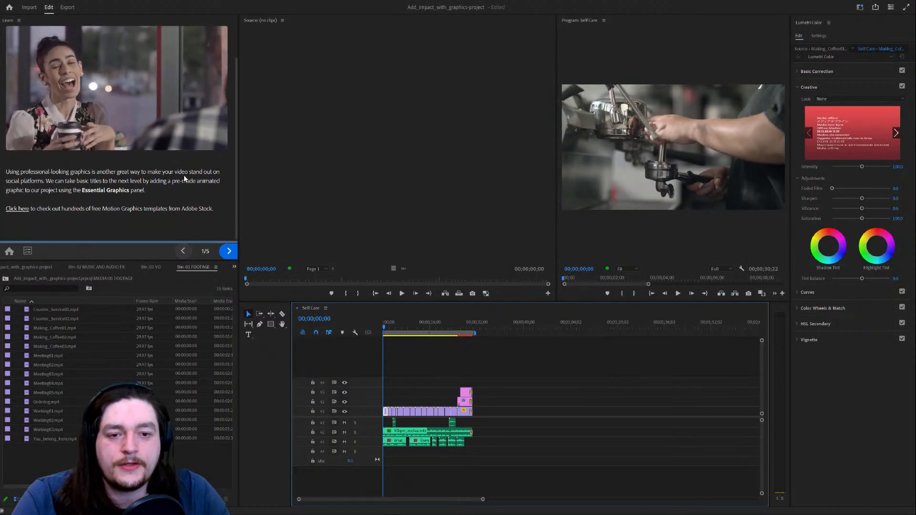
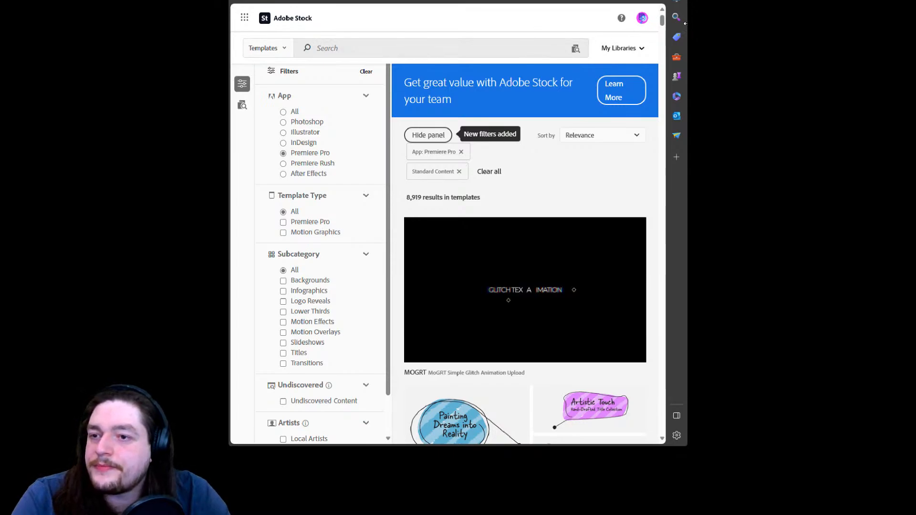
# Widen the Adobe Stock window and preview the first Premiere Pro title, logo and intro templates, including Stylish Particle Titles and Neon Love Light Intro.
pyautogui.moveTo(685, 23); pyautogui.dragTo(881, 33)
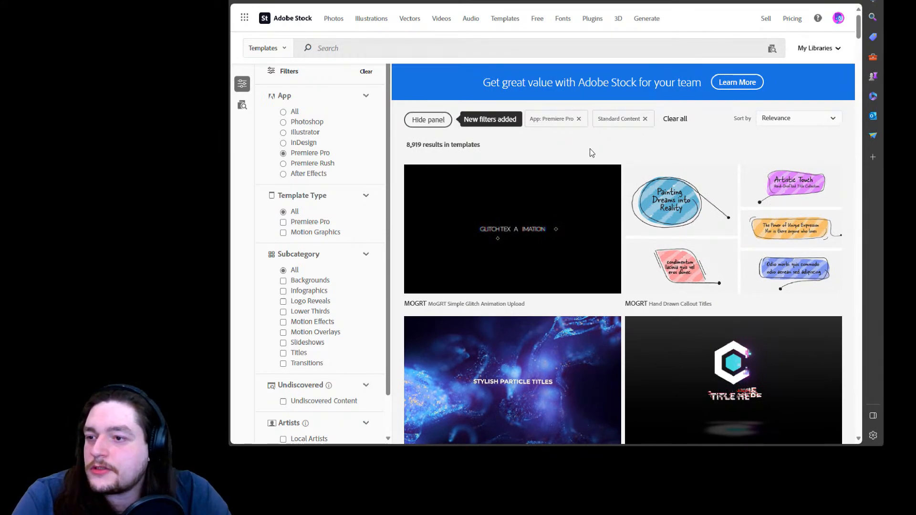
pyautogui.moveTo(542, 221)
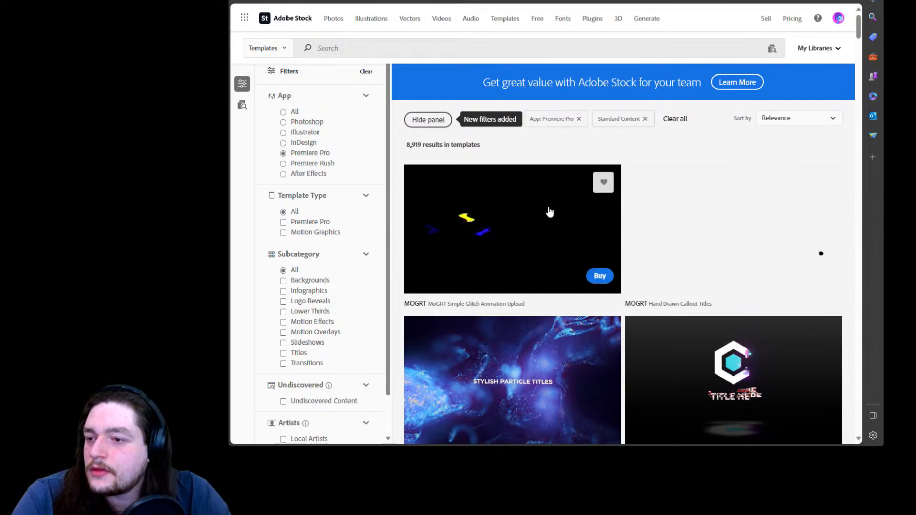
pyautogui.scroll(-1, 569, 233)
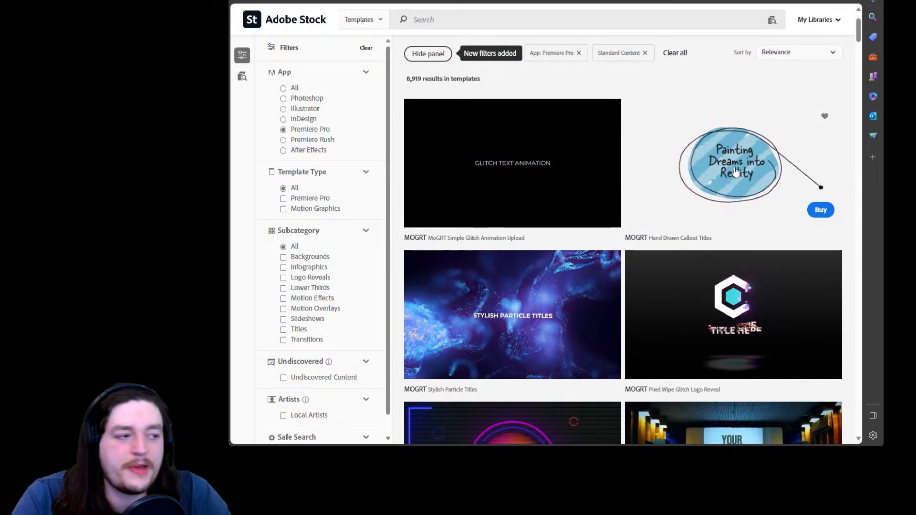
pyautogui.scroll(-2, 554, 181)
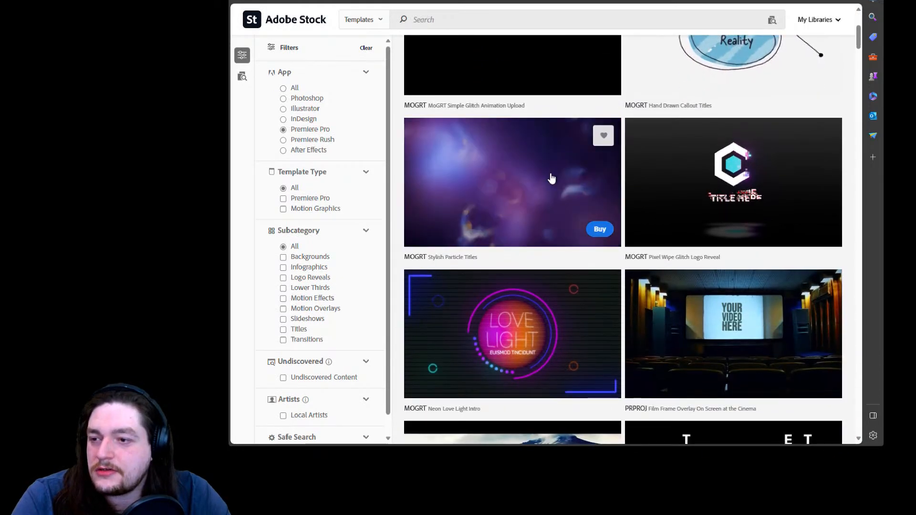
pyautogui.moveTo(692, 178)
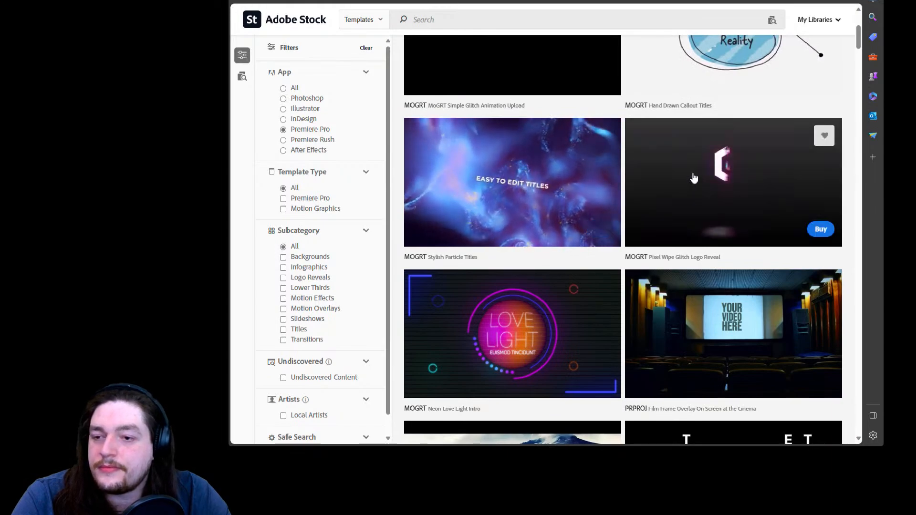
pyautogui.scroll(-1, 694, 178)
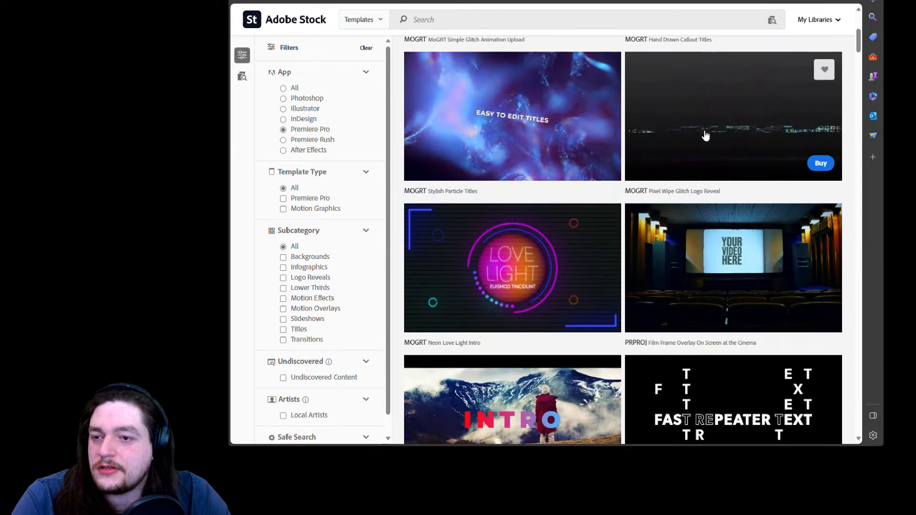
pyautogui.scroll(-1, 705, 136)
pyautogui.moveTo(530, 196)
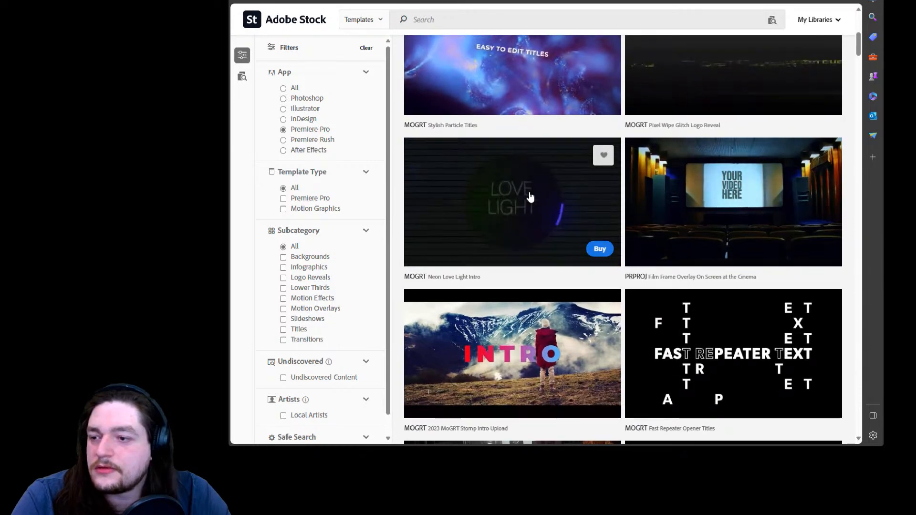
pyautogui.scroll(-2, 551, 199)
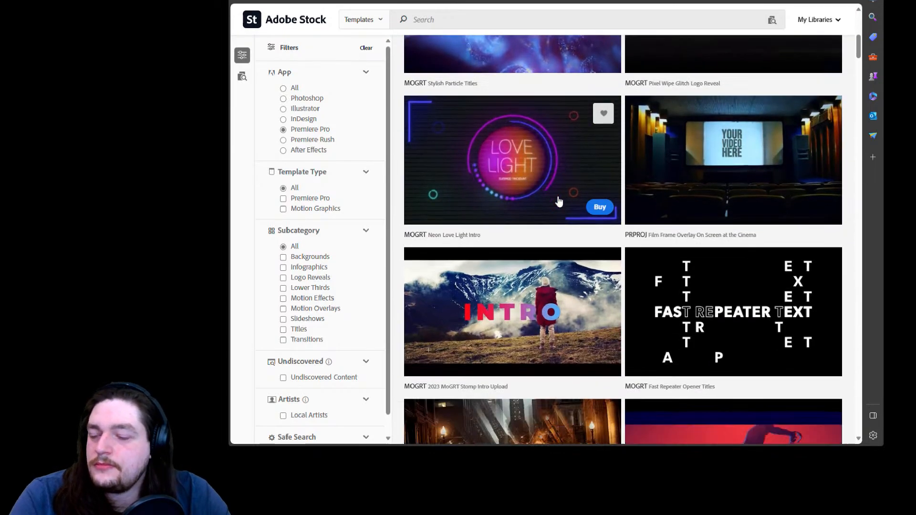
# Preview further opener, transition and slideshow templates, including Fast Repeater Opener Titles, Parallax Rotation Transitions, MoGRT Ghost Effects and Rolling Transitions.
pyautogui.moveTo(669, 218)
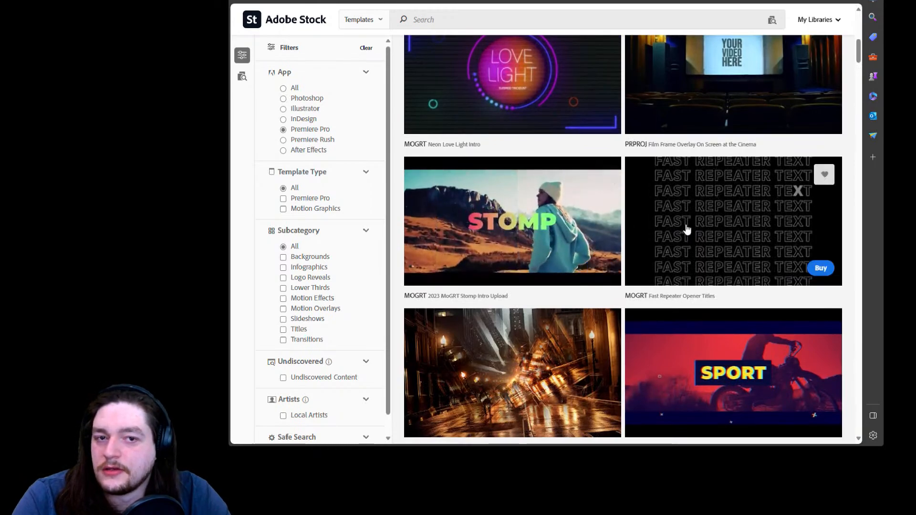
pyautogui.scroll(-2, 675, 211)
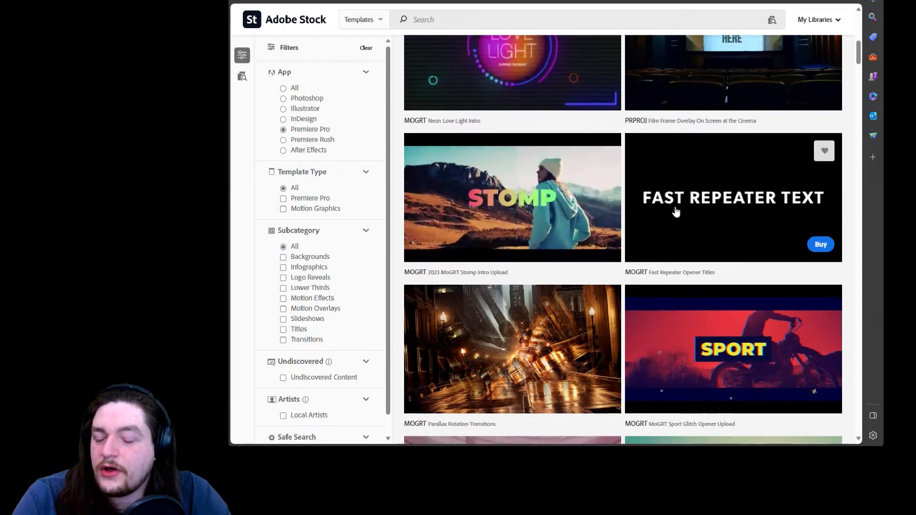
pyautogui.moveTo(576, 229)
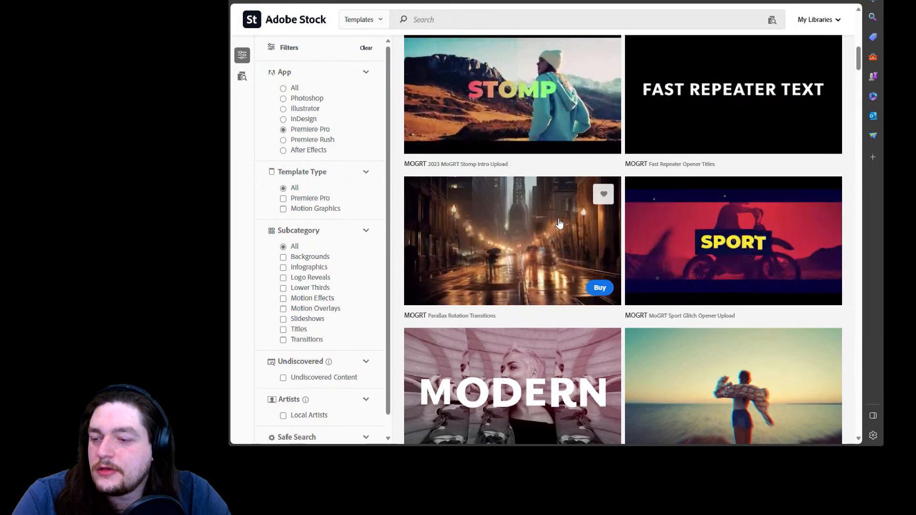
pyautogui.scroll(-3, 559, 224)
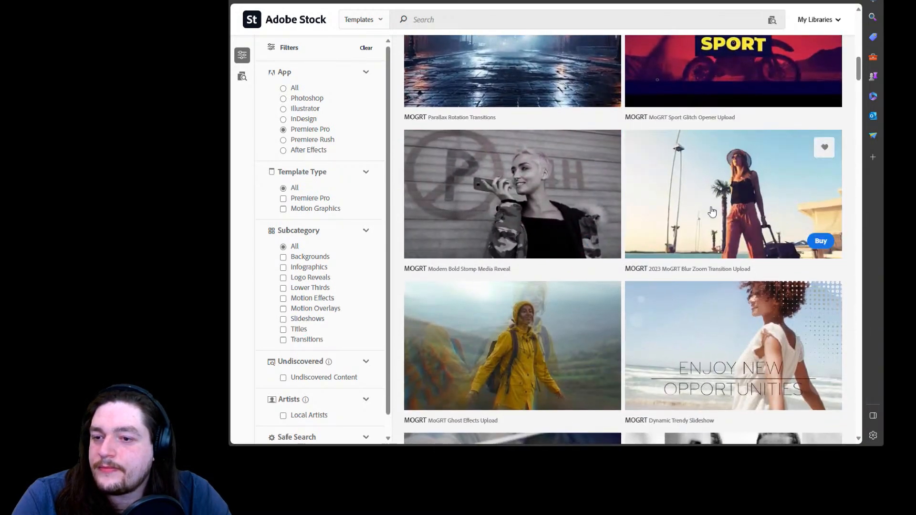
pyautogui.scroll(-2, 708, 210)
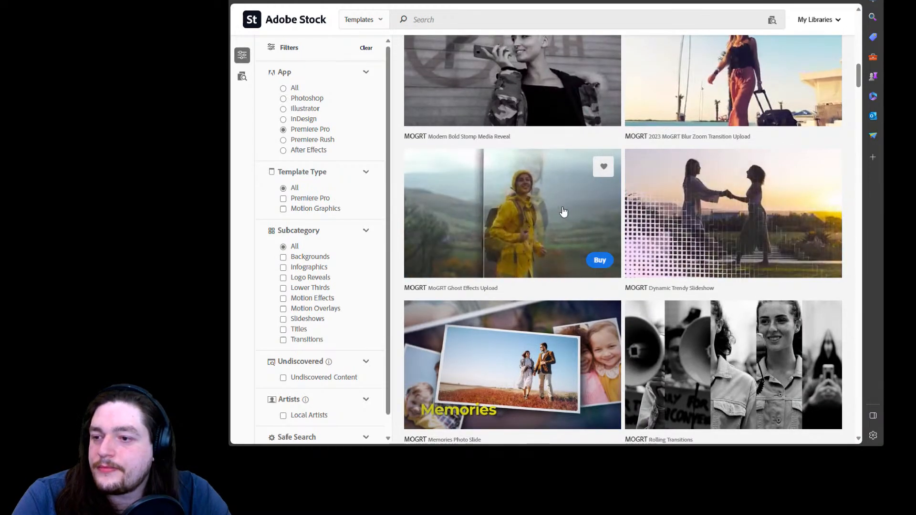
pyautogui.scroll(-2, 563, 211)
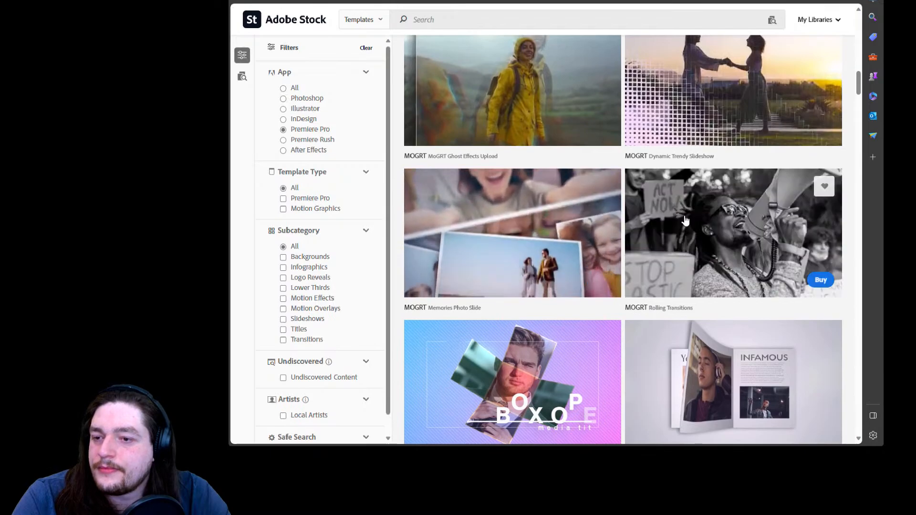
pyautogui.scroll(-3, 620, 212)
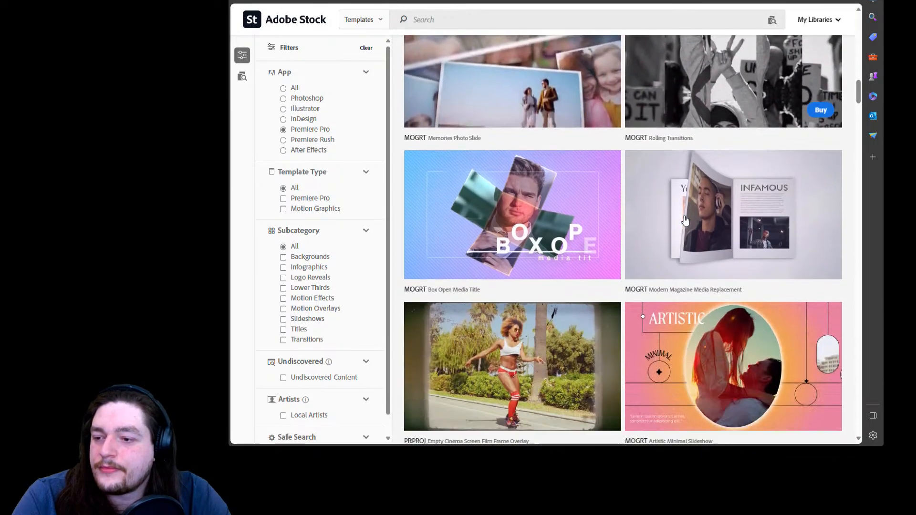
pyautogui.scroll(8, 605, 208)
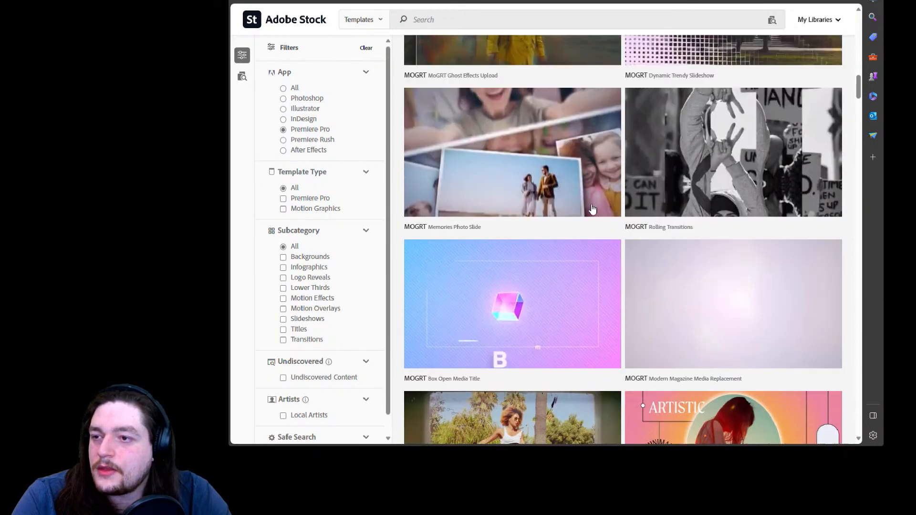
pyautogui.scroll(10, 596, 202)
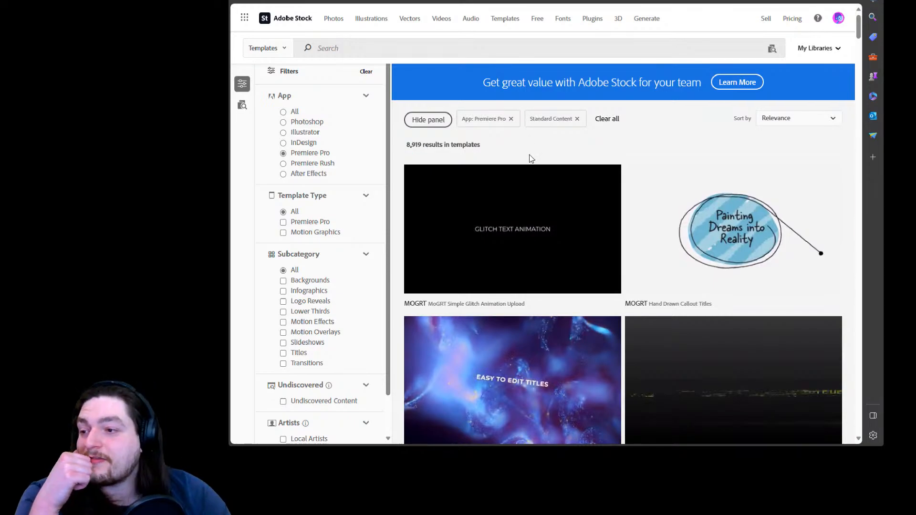
# Browse deeper into the Premiere Pro templates, examining the film frame overlays, logo reveals, lower thirds and social media slideshows.
pyautogui.scroll(-15, 562, 153)
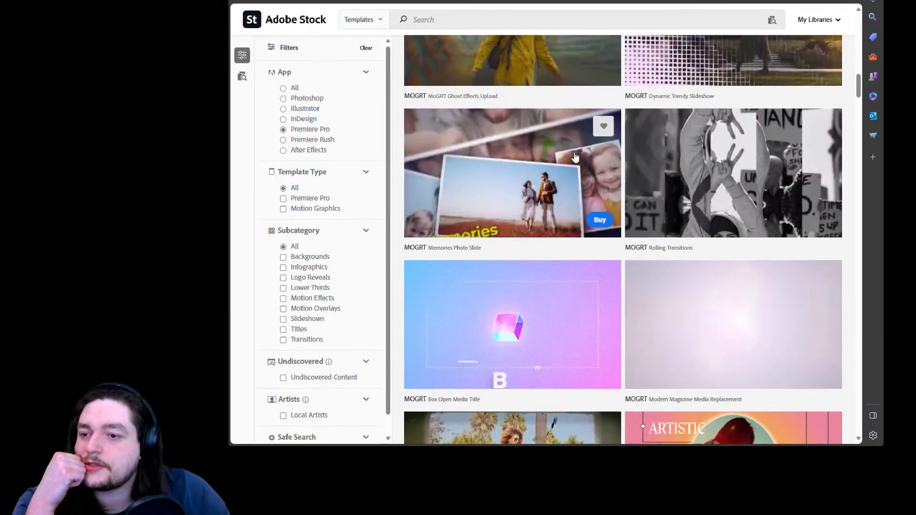
pyautogui.scroll(-15, 575, 162)
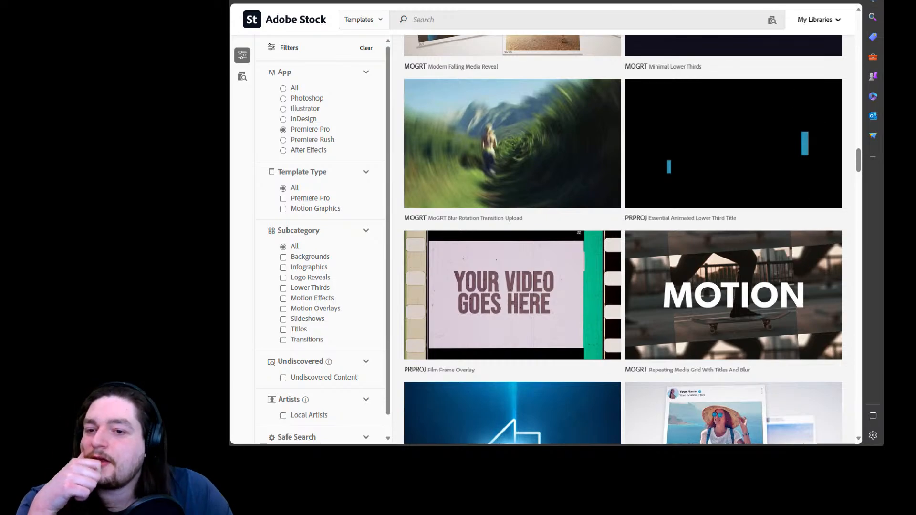
pyautogui.scroll(-7, 728, 204)
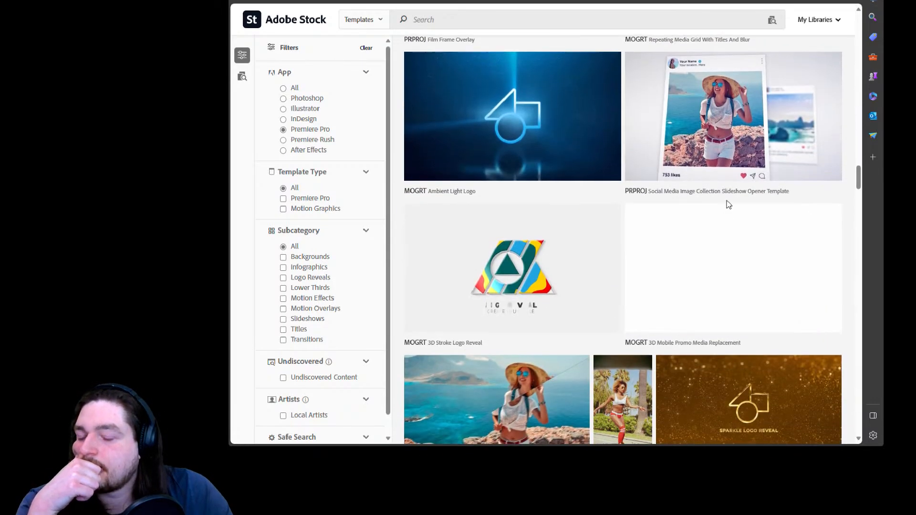
pyautogui.scroll(-7, 729, 203)
pyautogui.scroll(3, 744, 198)
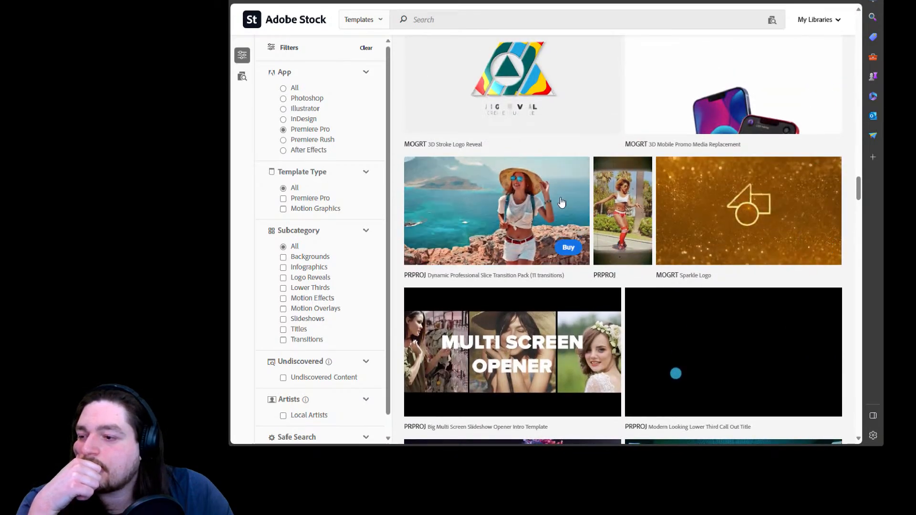
pyautogui.scroll(-5, 573, 191)
pyautogui.scroll(5, 639, 186)
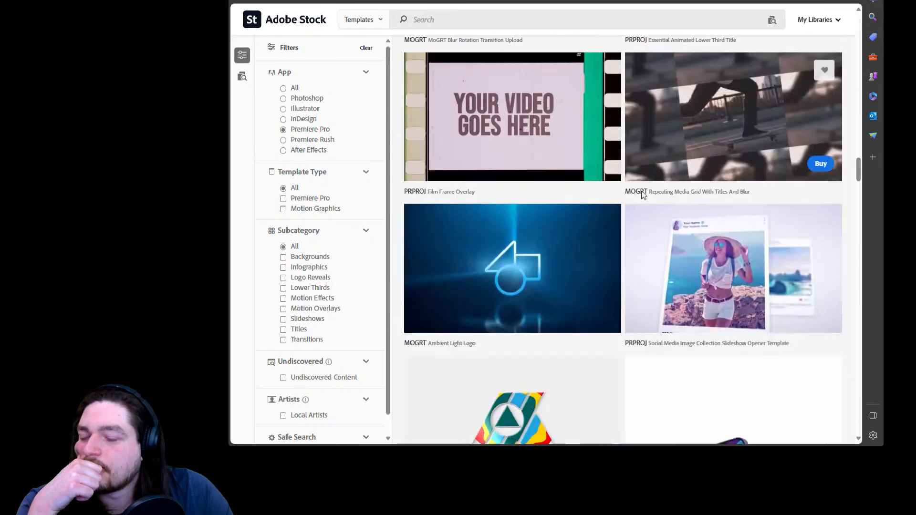
pyautogui.scroll(-6, 620, 188)
pyautogui.scroll(-1, 600, 182)
pyautogui.scroll(-2, 701, 231)
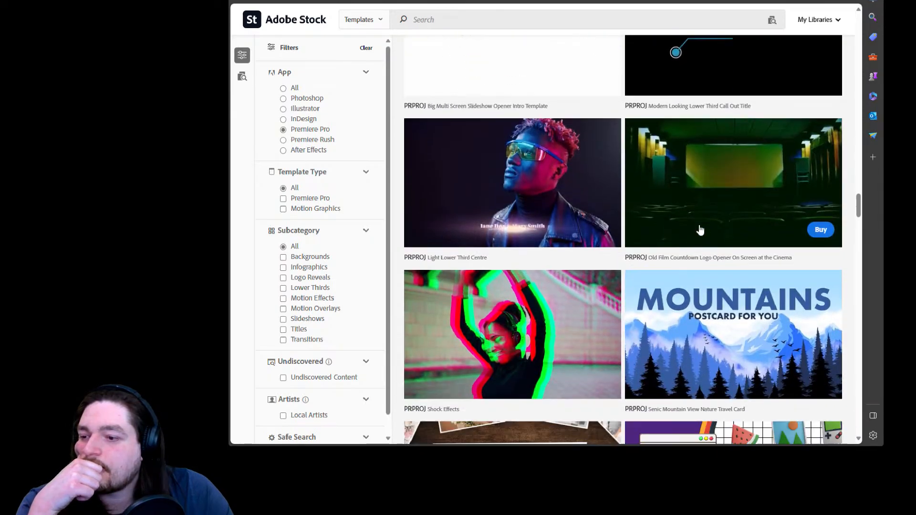
# Search the Premiere Pro templates for "gaming".
pyautogui.scroll(20, 699, 229)
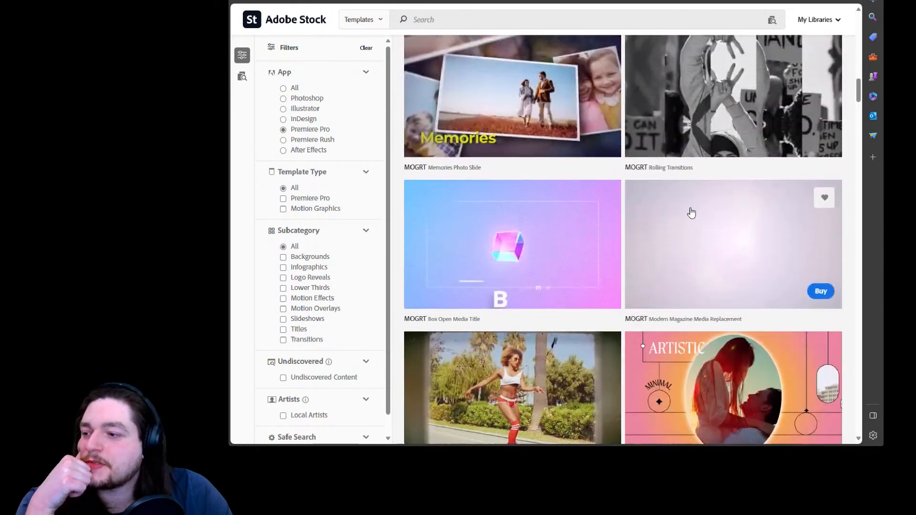
pyautogui.scroll(5, 691, 215)
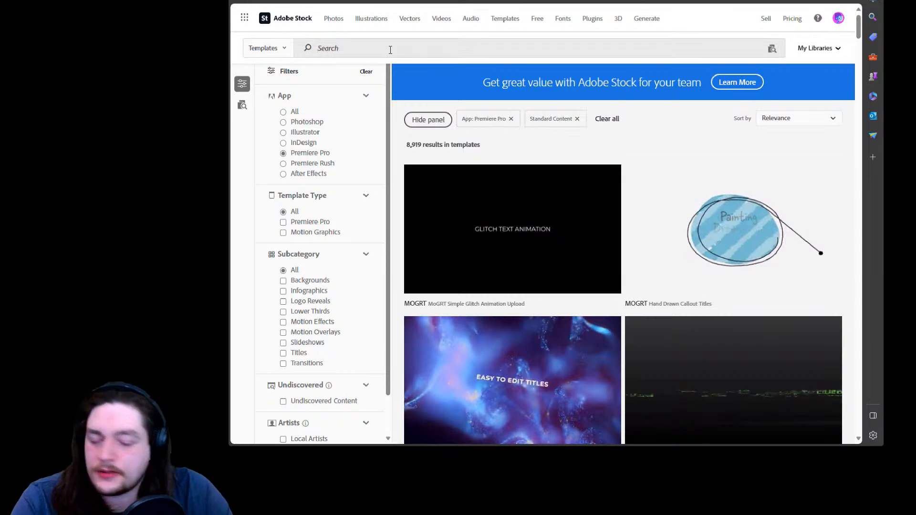
pyautogui.write('gamin')
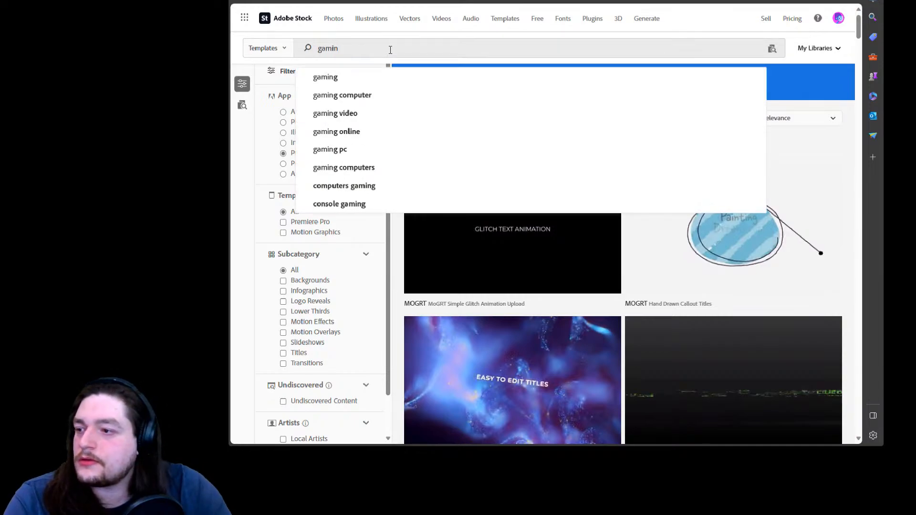
pyautogui.write('g')
pyautogui.press('Return')
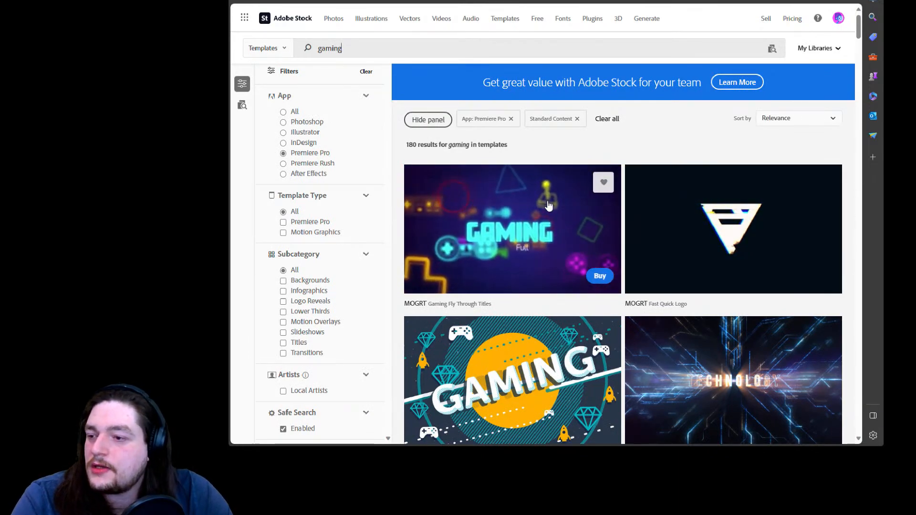
# Browse the gaming templates and preview their animations, including Fast Quick Logo, 8 Bit Retro Game Titles, Energy Explosions and Cinematic Fantasy Title.
pyautogui.scroll(-2, 547, 183)
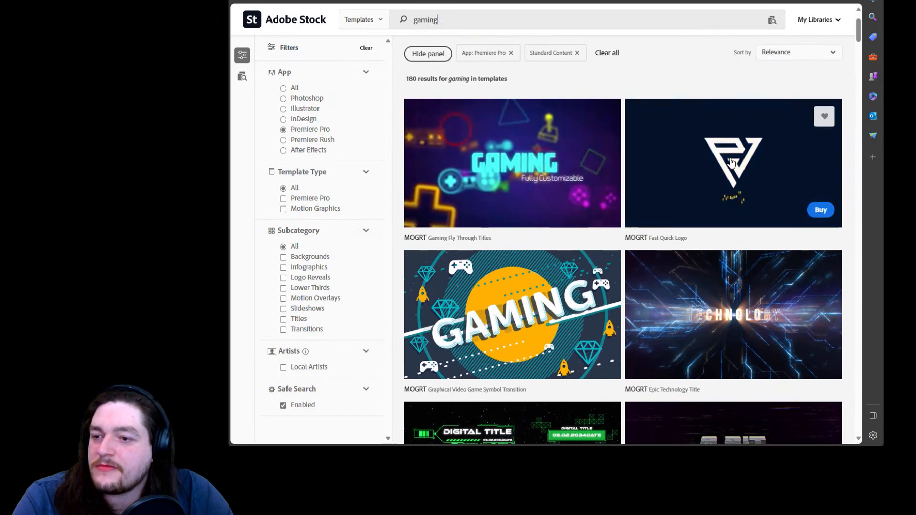
pyautogui.scroll(-4, 733, 173)
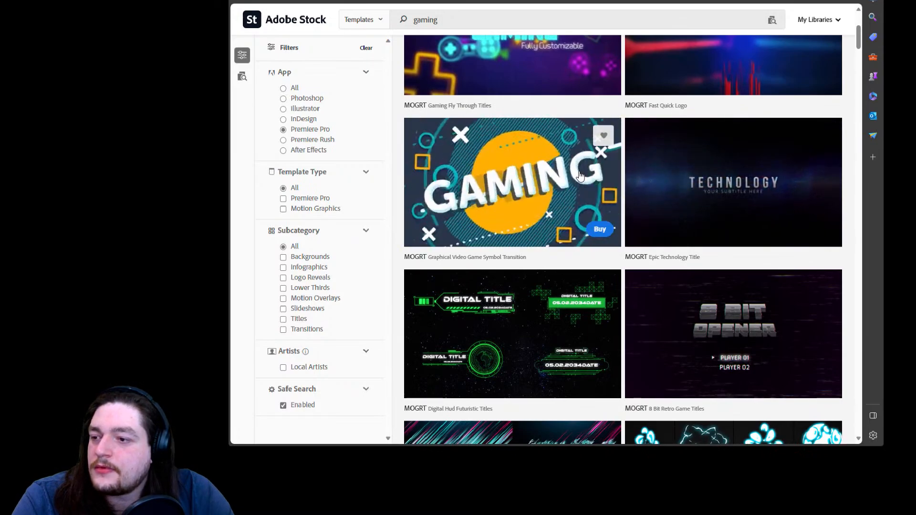
pyautogui.scroll(-4, 586, 186)
pyautogui.scroll(10, 591, 196)
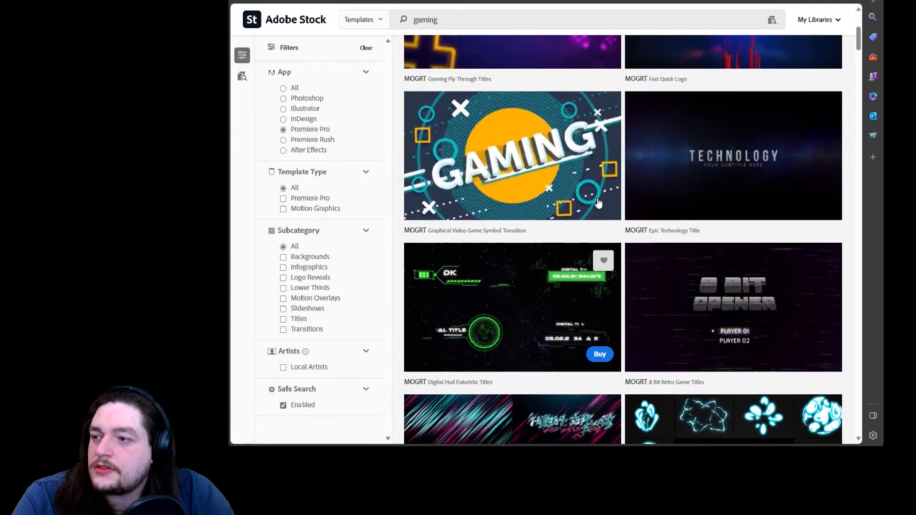
pyautogui.scroll(-7, 441, 159)
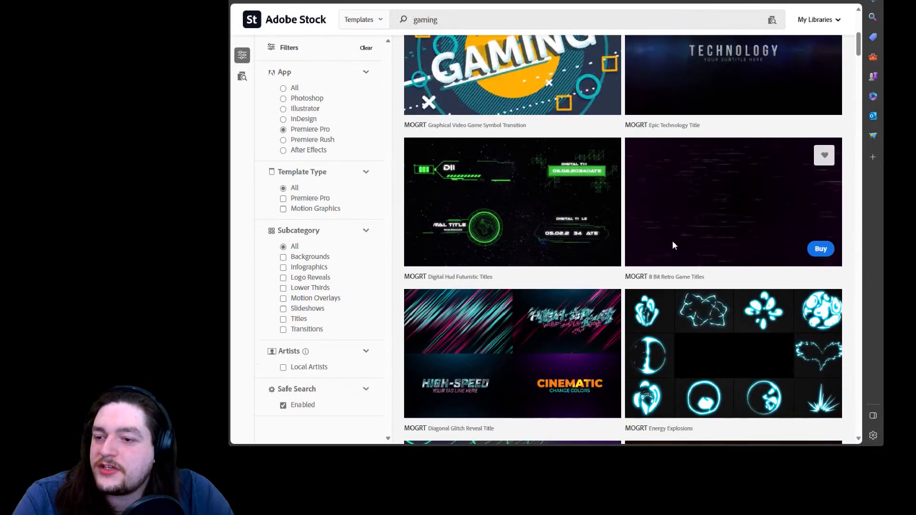
pyautogui.scroll(-2, 701, 222)
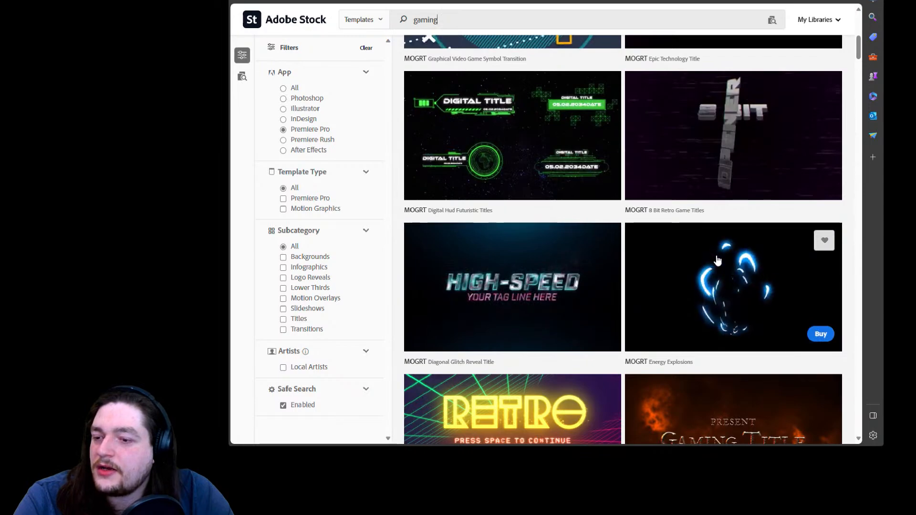
pyautogui.scroll(-1, 717, 260)
pyautogui.scroll(-1, 717, 260)
pyautogui.scroll(-2, 725, 274)
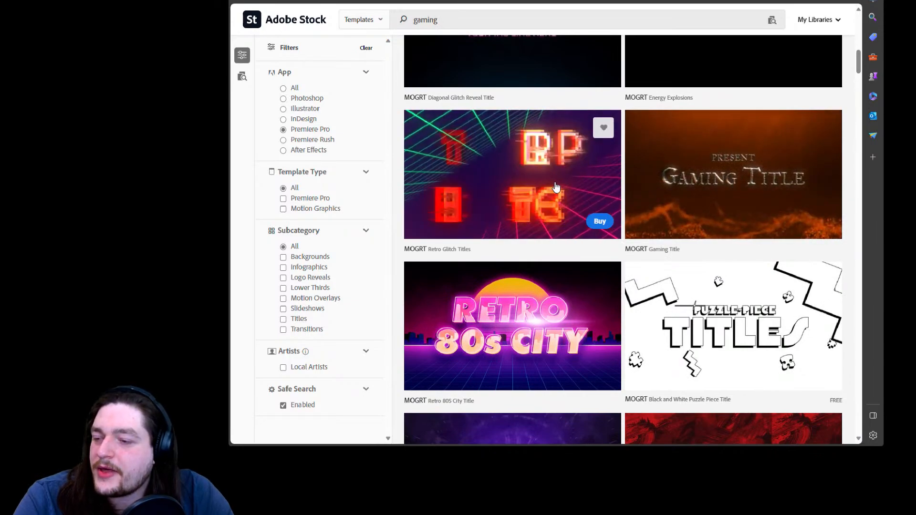
pyautogui.scroll(-3, 714, 313)
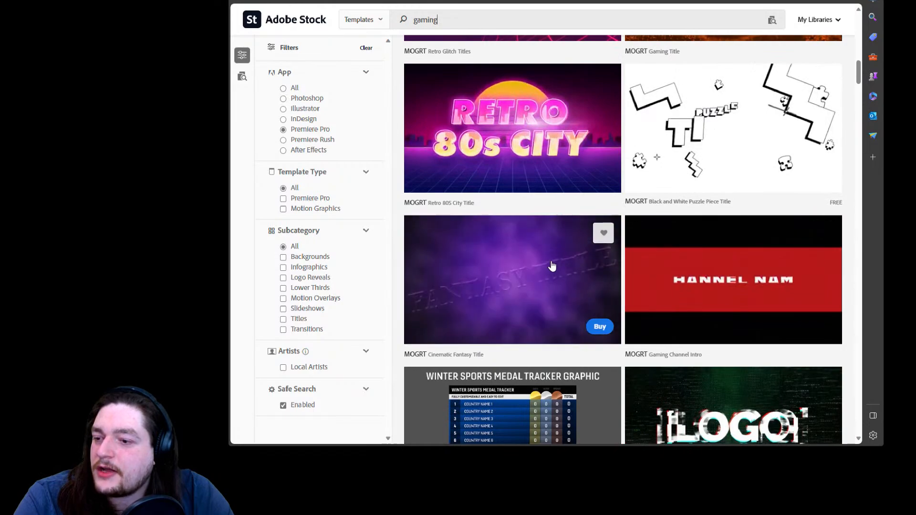
pyautogui.scroll(-2, 553, 267)
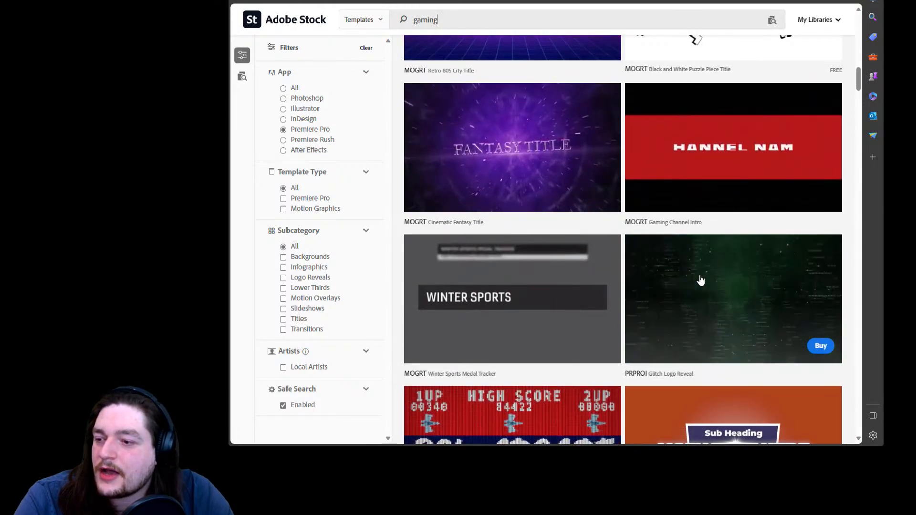
# Browse further gaming templates and preview their animations, including Bright Bold Game Stream Title, Neon Arcade Titles, Digital Burst Title and Window UI Lower Third.
pyautogui.scroll(-3, 708, 276)
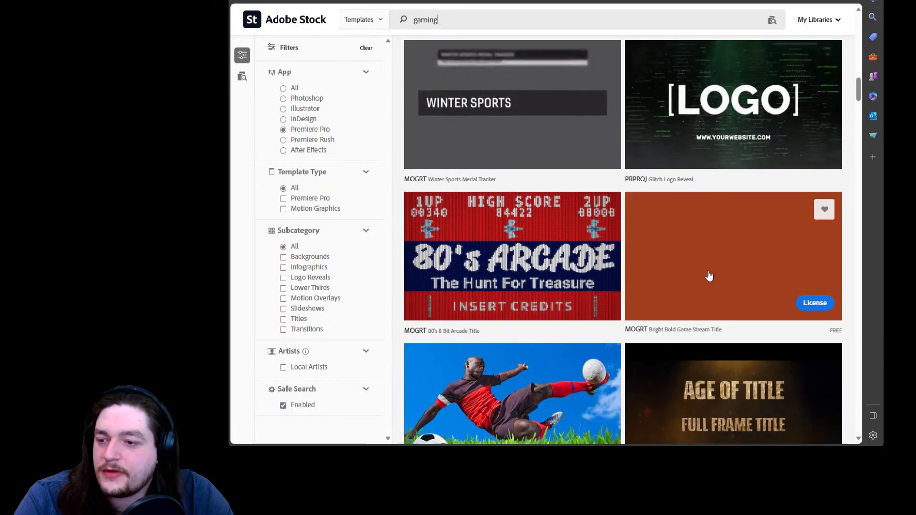
pyautogui.scroll(-3, 564, 258)
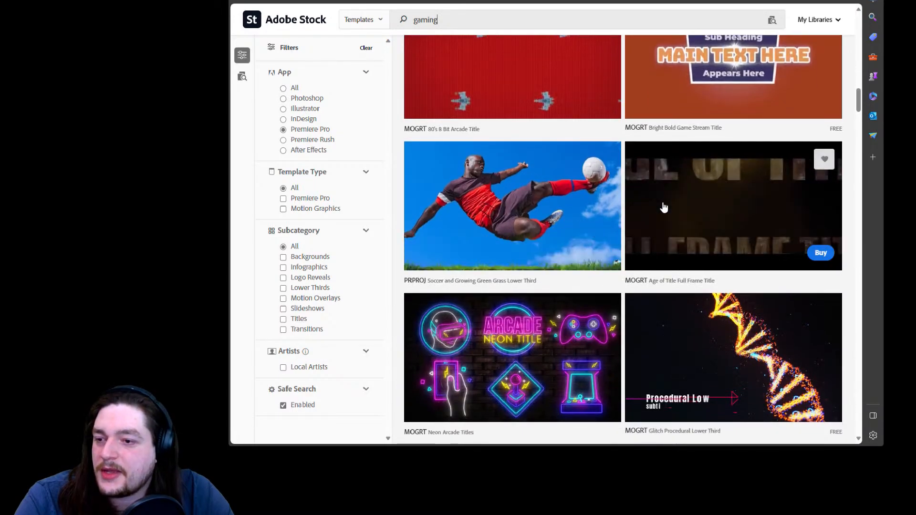
pyautogui.scroll(-1, 607, 216)
pyautogui.scroll(-2, 607, 216)
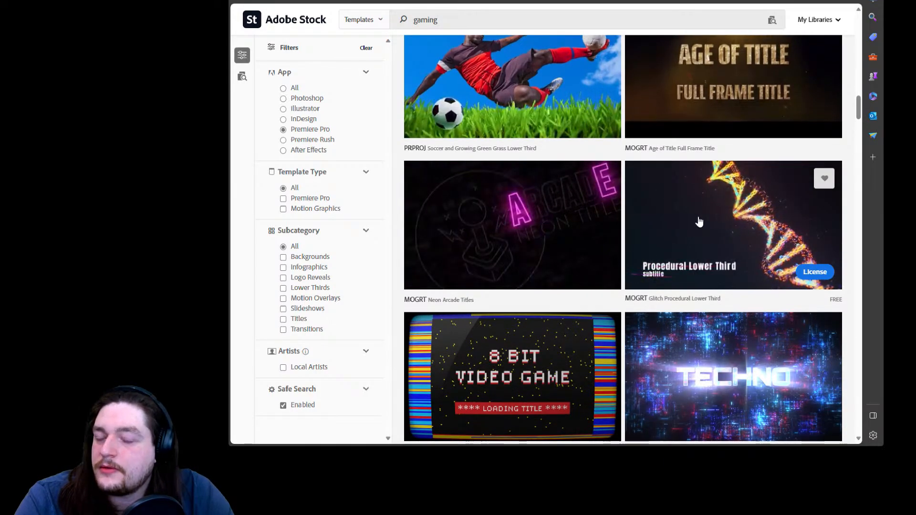
pyautogui.scroll(-4, 698, 222)
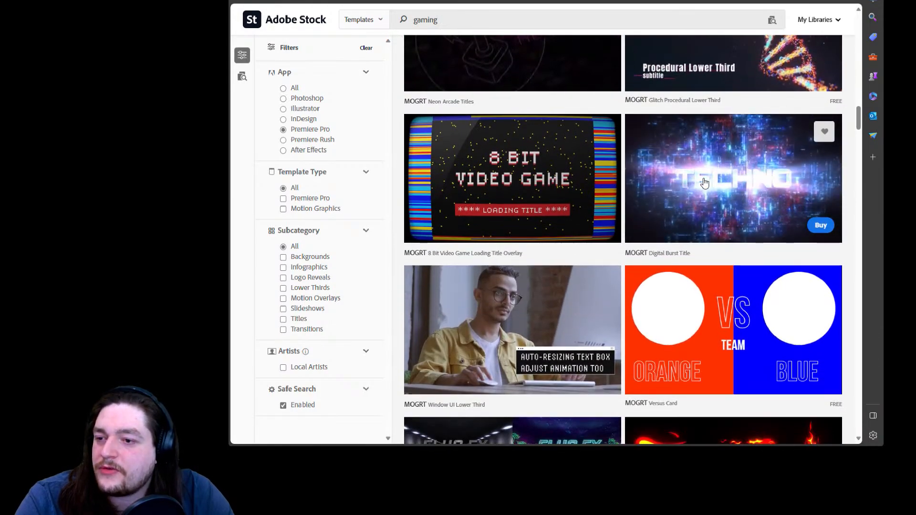
pyautogui.scroll(3, 705, 181)
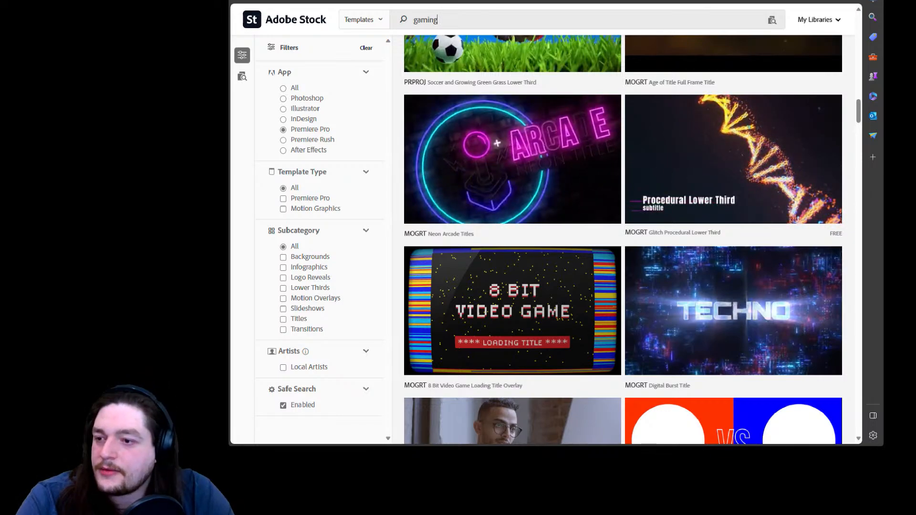
pyautogui.scroll(-3, 711, 210)
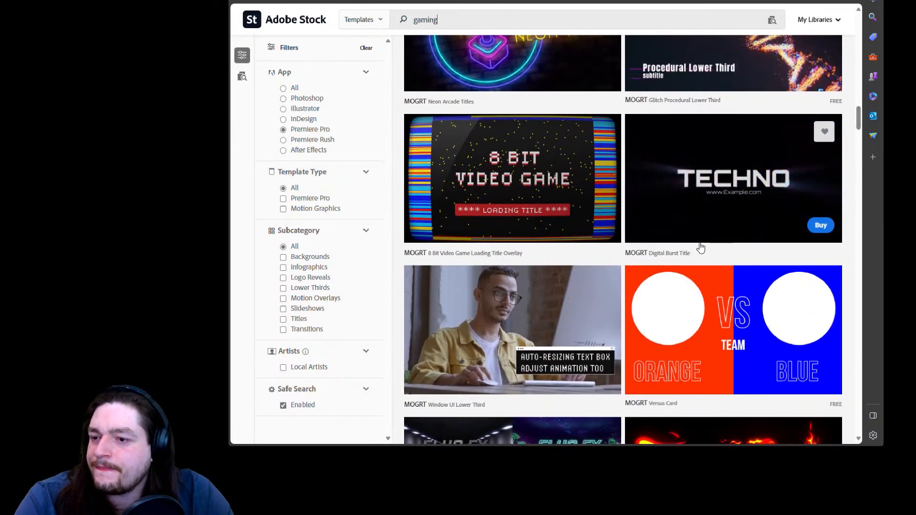
pyautogui.scroll(-3, 696, 236)
pyautogui.scroll(-2, 553, 201)
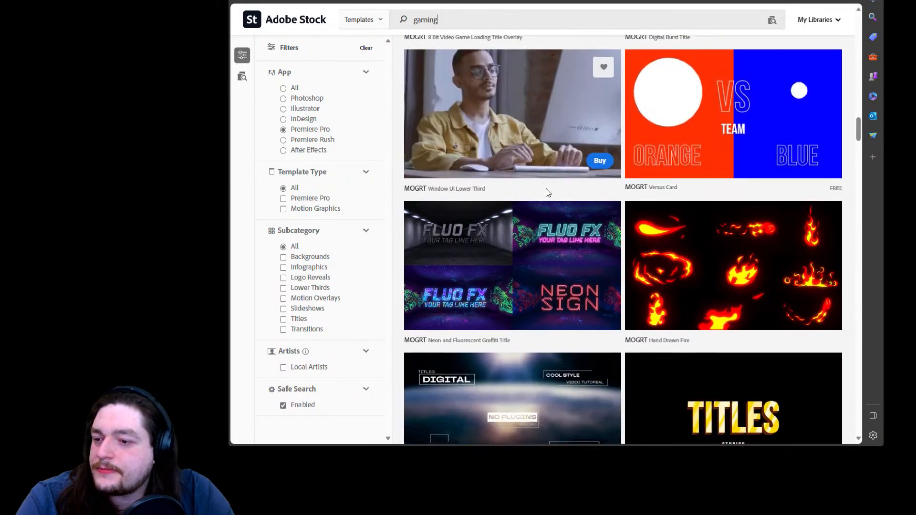
# Preview more gaming templates, including Neon and Fluorescent Graffiti Title, Title Game Styles, Gaming Channel End Card, Tri-Panels Transition and Winter Sports Event Results.
pyautogui.scroll(-1, 668, 210)
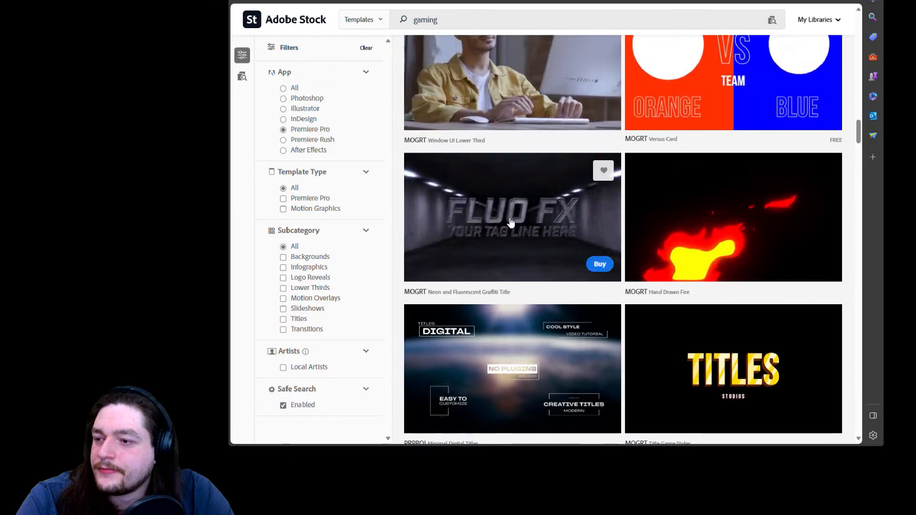
pyautogui.scroll(-4, 510, 222)
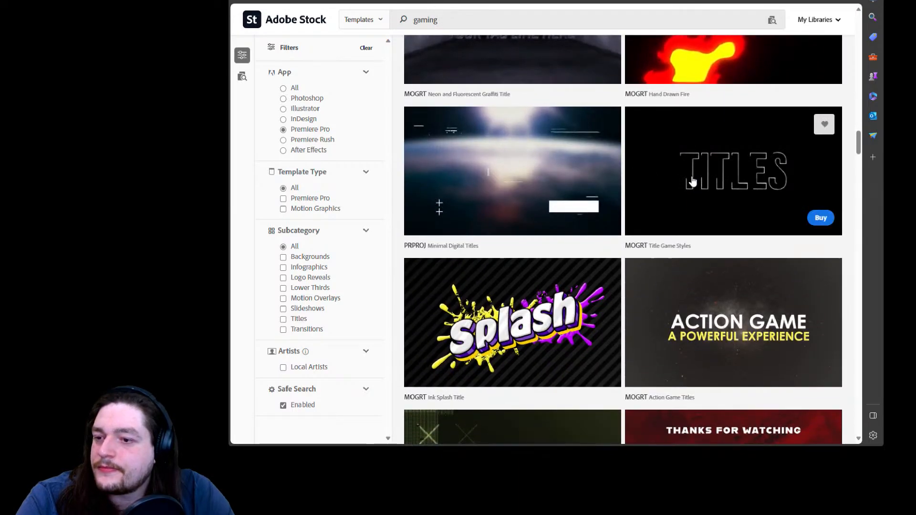
pyautogui.scroll(-3, 692, 181)
pyautogui.scroll(-2, 541, 193)
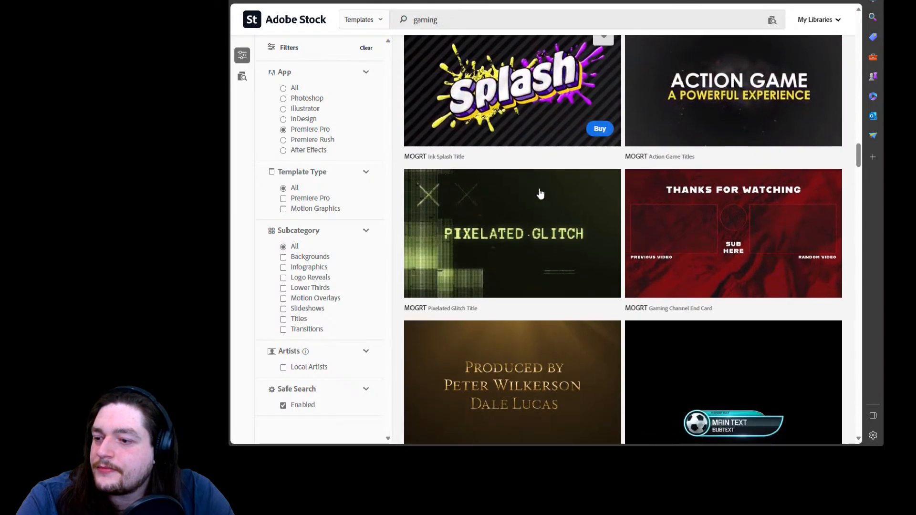
pyautogui.scroll(-1, 541, 193)
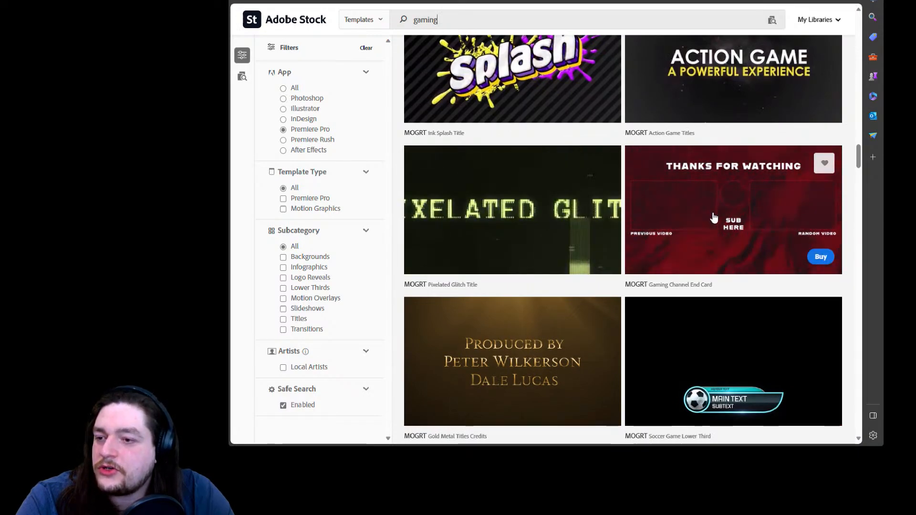
pyautogui.scroll(-4, 678, 207)
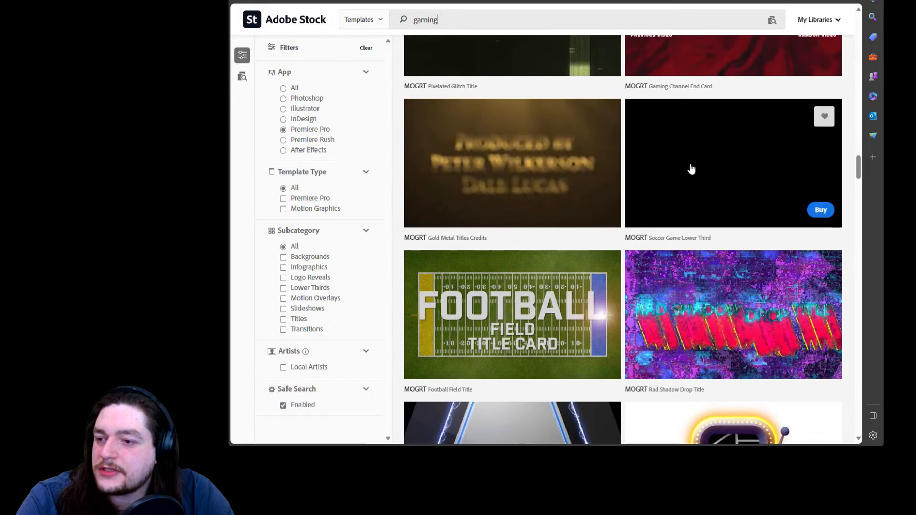
pyautogui.scroll(-4, 560, 280)
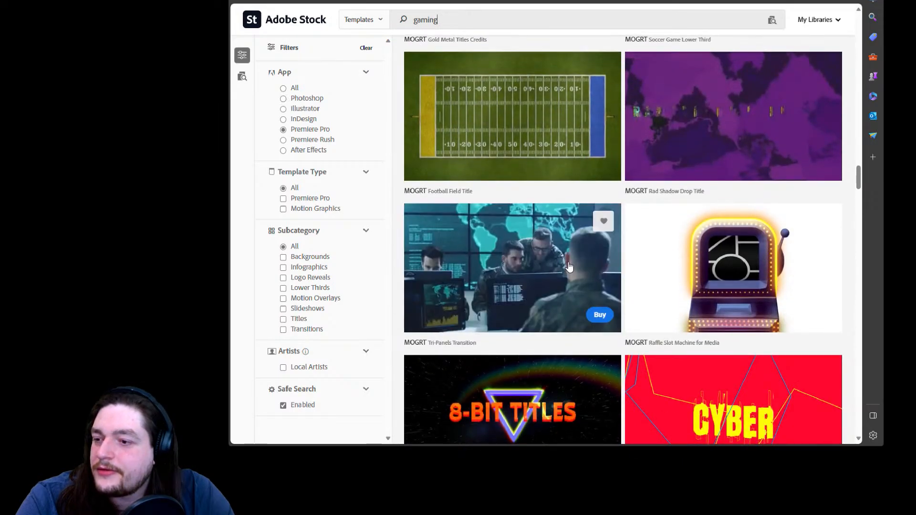
pyautogui.scroll(-4, 563, 229)
pyautogui.scroll(4, 564, 211)
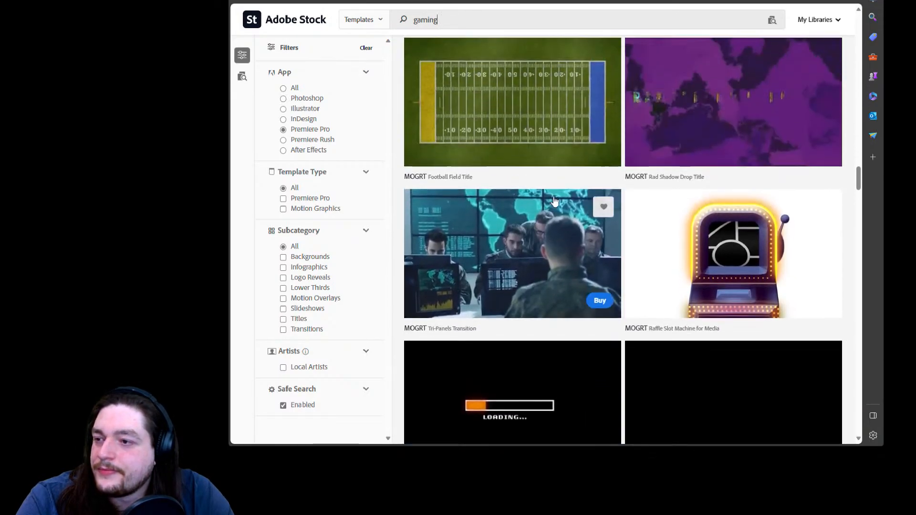
pyautogui.scroll(-7, 557, 237)
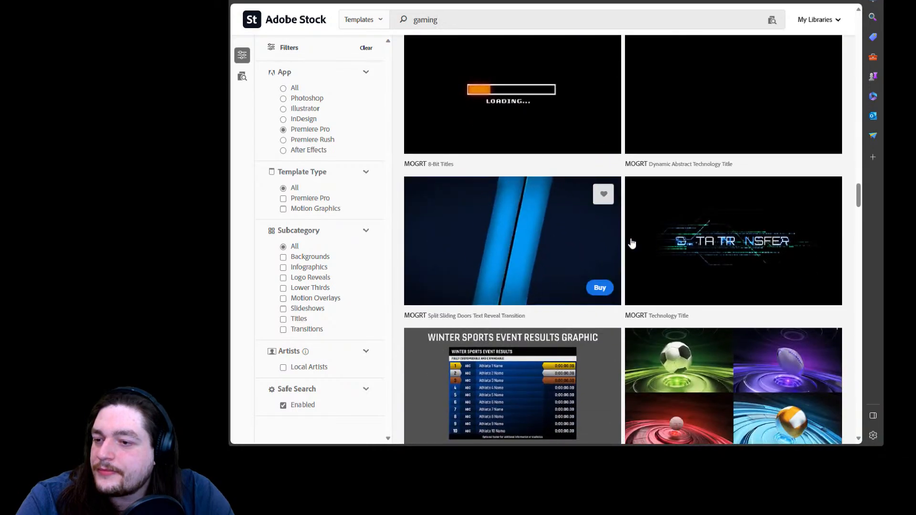
pyautogui.scroll(-4, 658, 241)
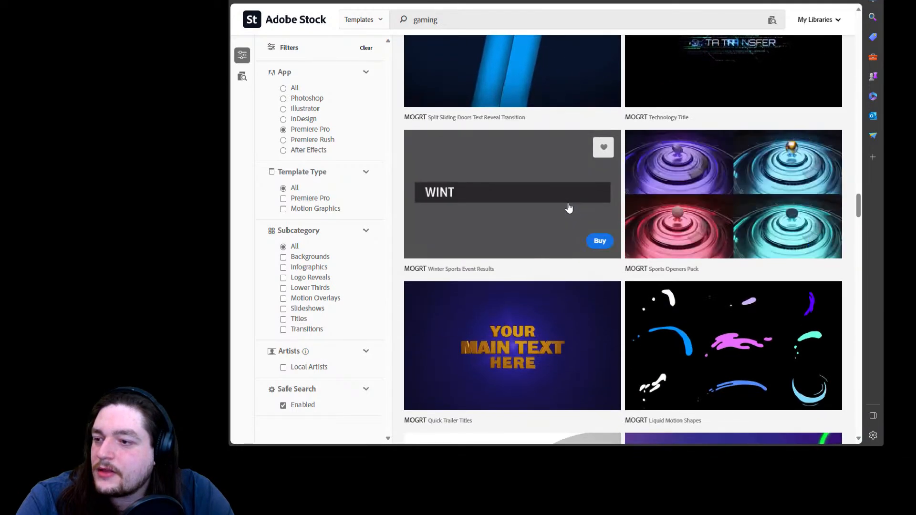
# Examine the overlay, neon and streamer templates deeper in the gaming results, including Tech Overlays, Neon Game Titles, Cybernetic Titles and Pixel Game Icons.
pyautogui.scroll(-2, 708, 323)
pyautogui.scroll(-10, 708, 324)
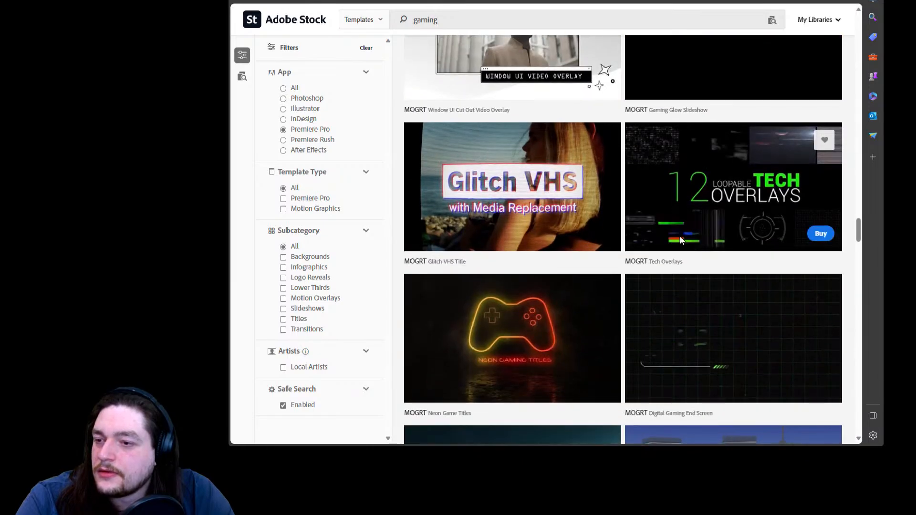
pyautogui.scroll(-5, 564, 181)
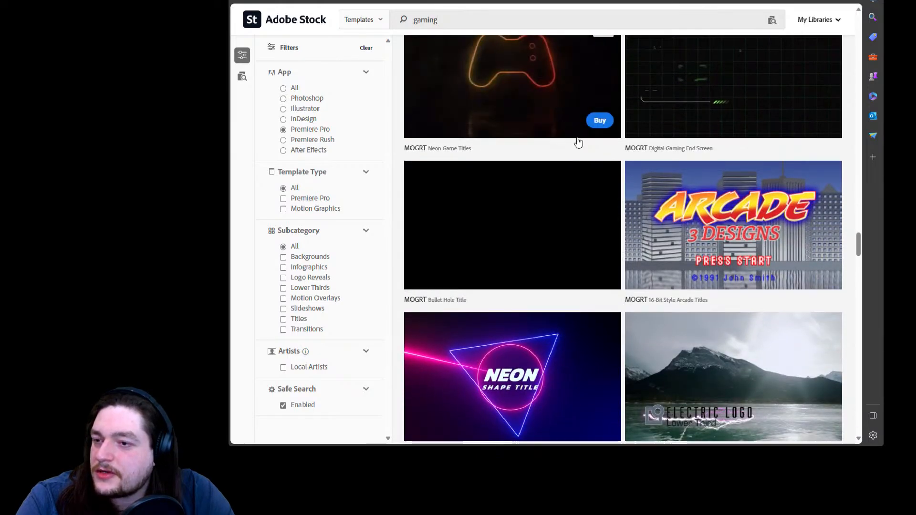
pyautogui.scroll(-9, 582, 153)
pyautogui.scroll(1, 663, 161)
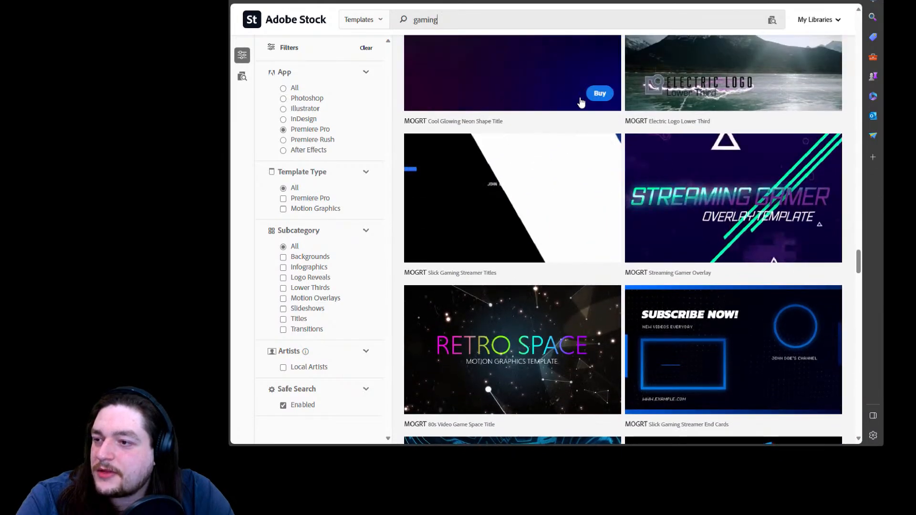
pyautogui.scroll(-3, 583, 160)
pyautogui.scroll(-2, 584, 160)
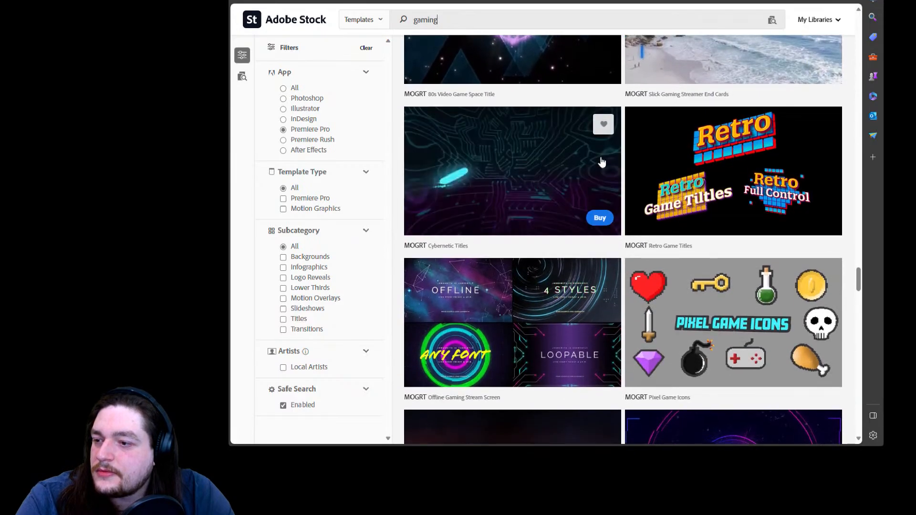
pyautogui.scroll(-2, 674, 164)
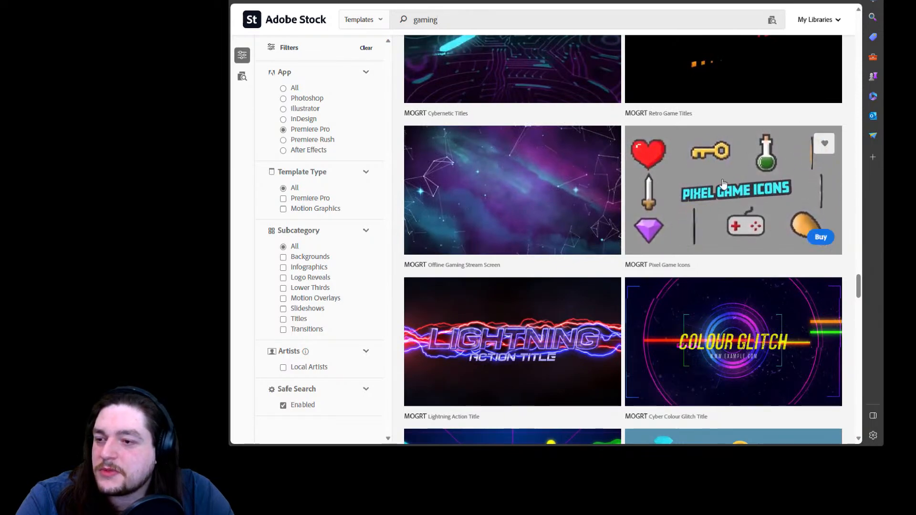
pyautogui.scroll(-3, 680, 167)
# Return to the Digital Burst Title template, open its details and review its preview, licence price, file information and template features.
pyautogui.scroll(15, 679, 167)
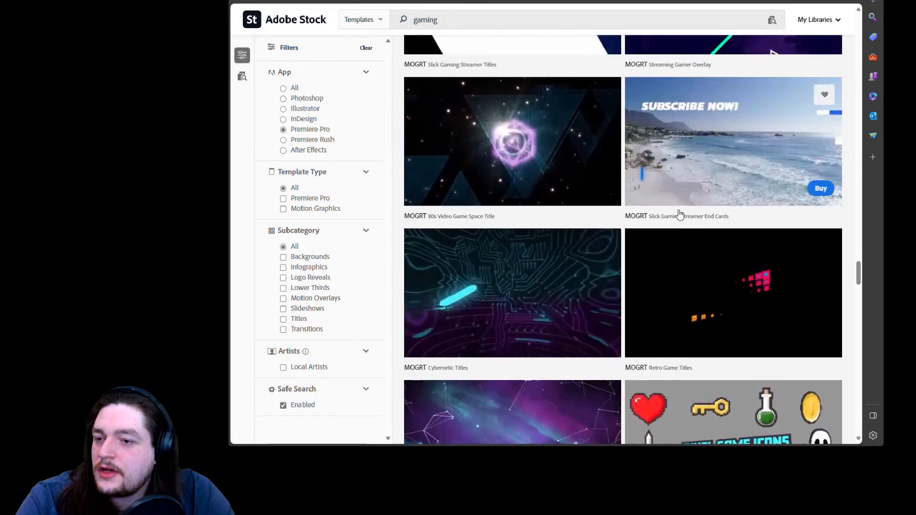
pyautogui.scroll(10, 687, 201)
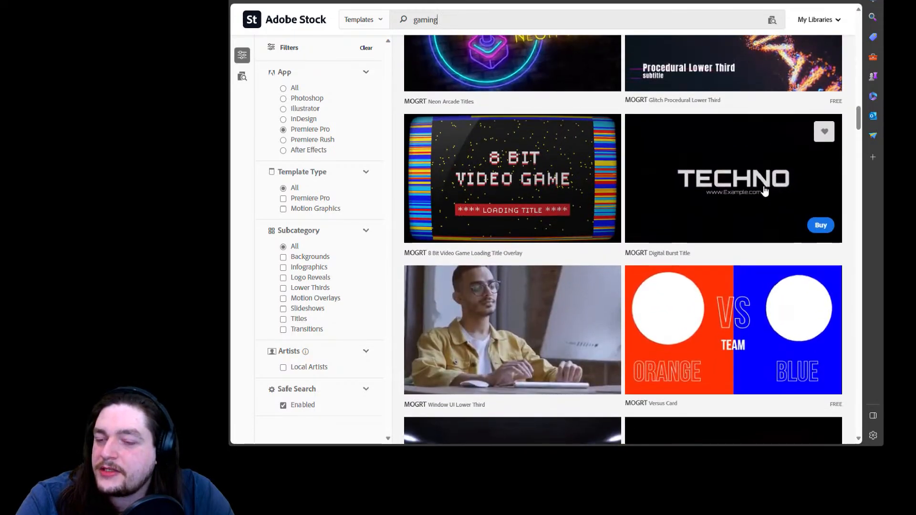
pyautogui.scroll(-1, 758, 189)
pyautogui.click(735, 86)
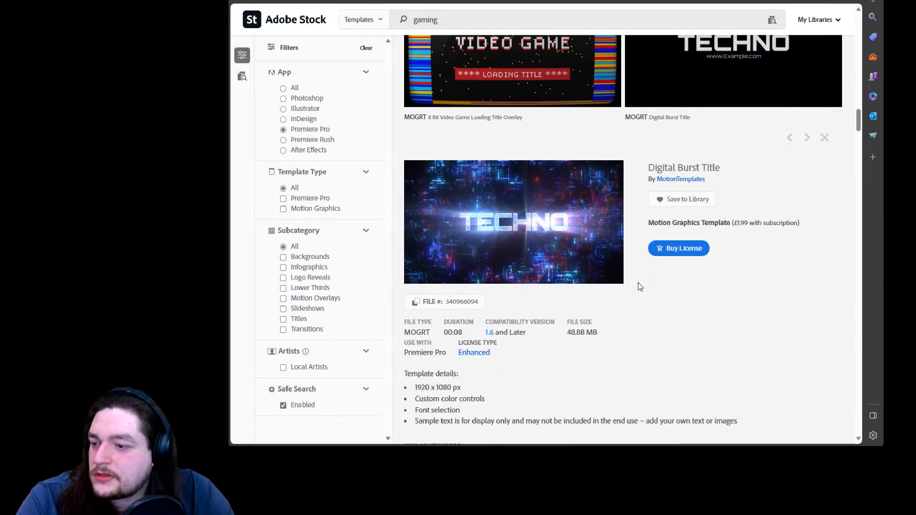
pyautogui.scroll(-2, 637, 285)
pyautogui.scroll(-8, 641, 300)
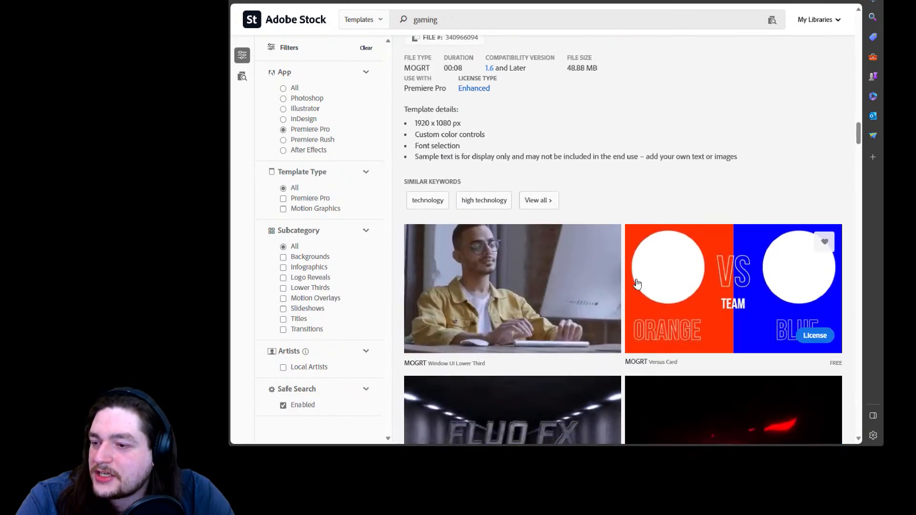
pyautogui.scroll(6, 638, 267)
pyautogui.scroll(1, 641, 223)
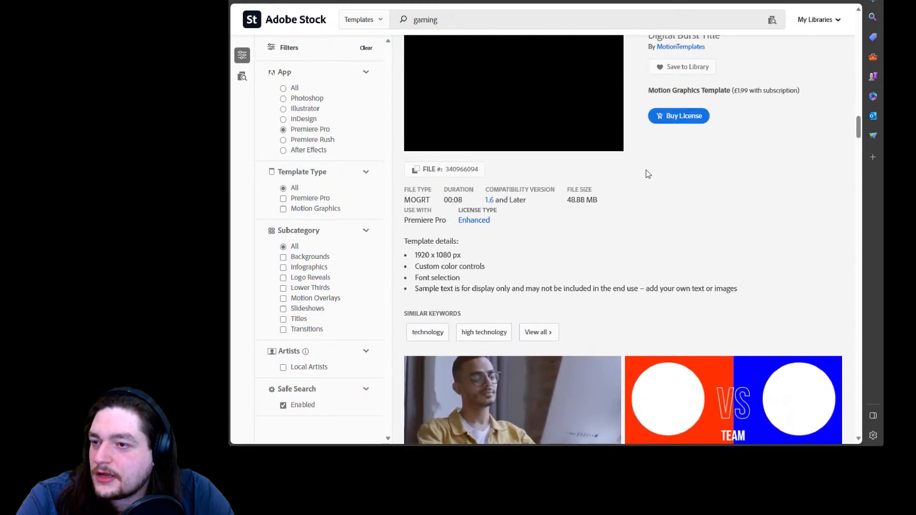
pyautogui.scroll(1, 739, 98)
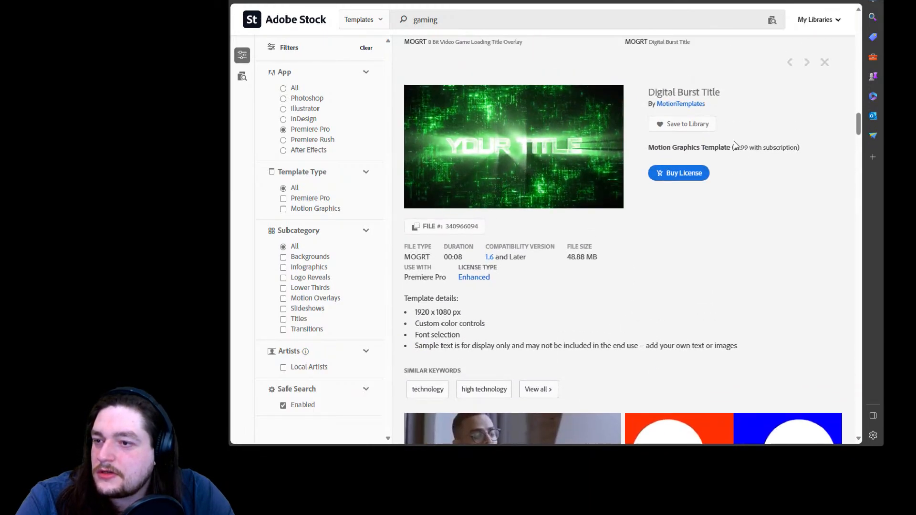
# Replace the gaming search with a search for "free" among the Premiere Pro templates.
pyautogui.scroll(5, 742, 166)
pyautogui.scroll(15, 722, 230)
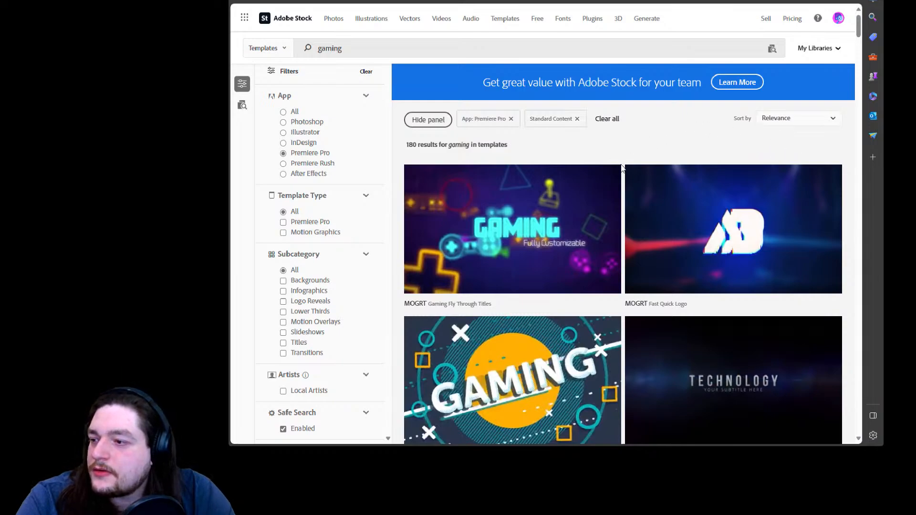
pyautogui.scroll(-3, 557, 166)
pyautogui.scroll(3, 553, 160)
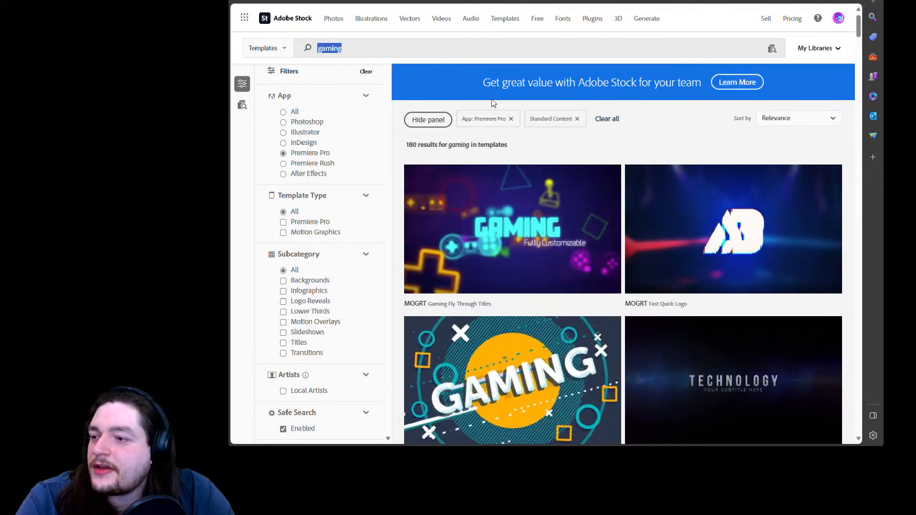
pyautogui.write('f')
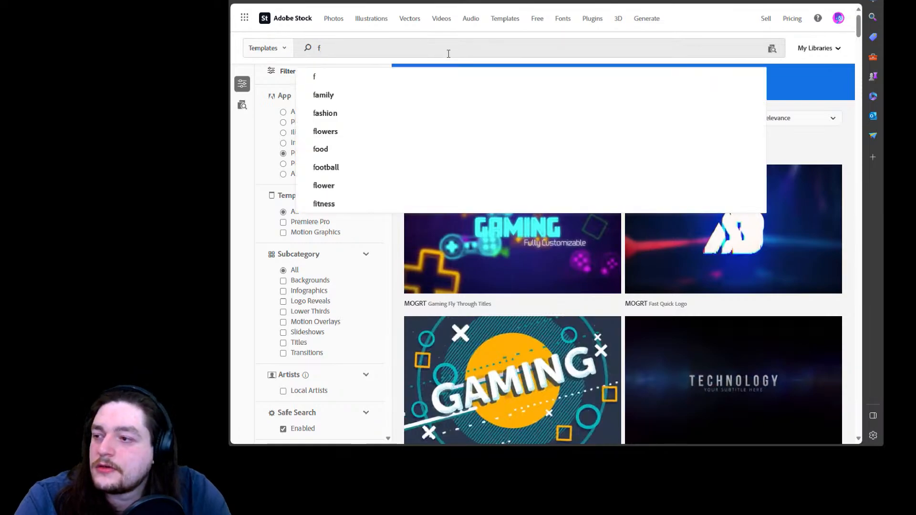
pyautogui.write('ree')
pyautogui.press('Return')
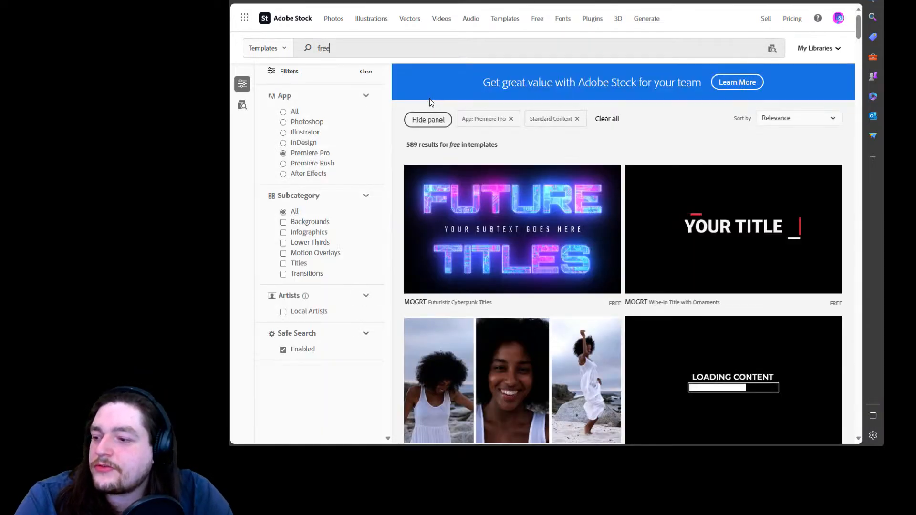
# Preview the free Premiere Pro templates, including Wipe-In Title with Ornaments, Loading Screen Overlay and Futuristic Cyberpunk Titles.
pyautogui.moveTo(627, 207)
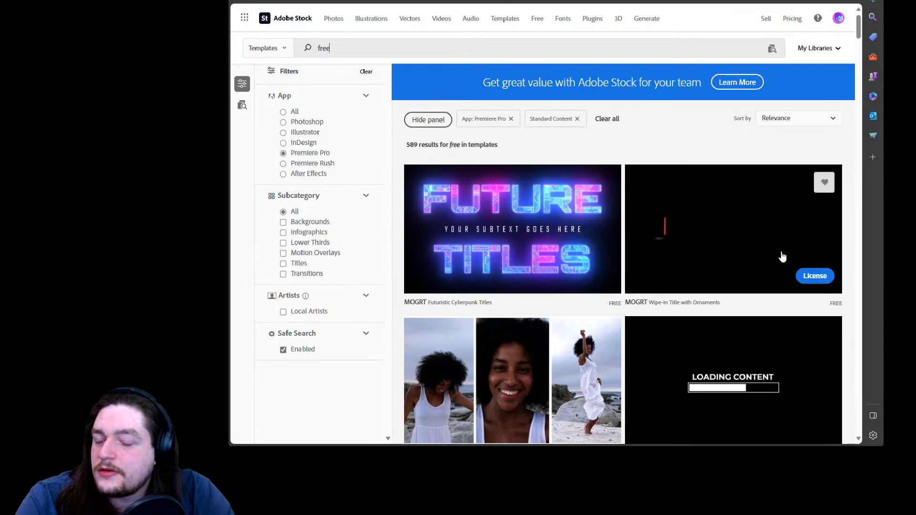
pyautogui.scroll(-3, 782, 267)
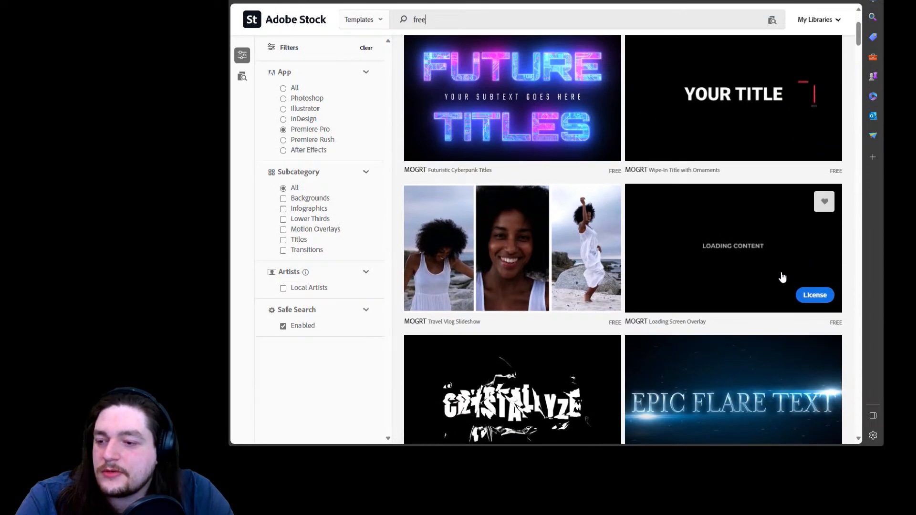
pyautogui.moveTo(578, 141)
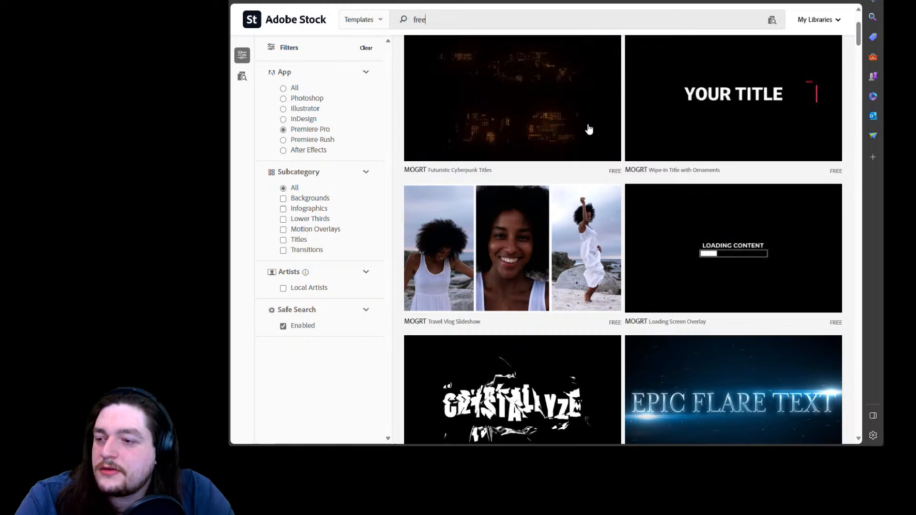
pyautogui.scroll(-3, 722, 256)
pyautogui.moveTo(701, 172)
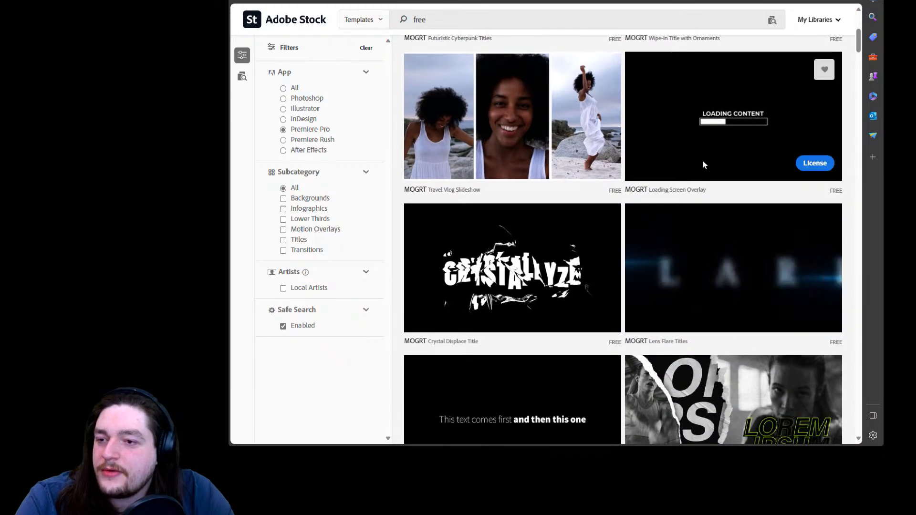
# Examine more free templates, from Crystal Displace Title and Cinematic Crystal Titles to Fast Action Neon Title Overlay and Neon Bar Title.
pyautogui.scroll(-3, 702, 164)
pyautogui.scroll(-3, 597, 222)
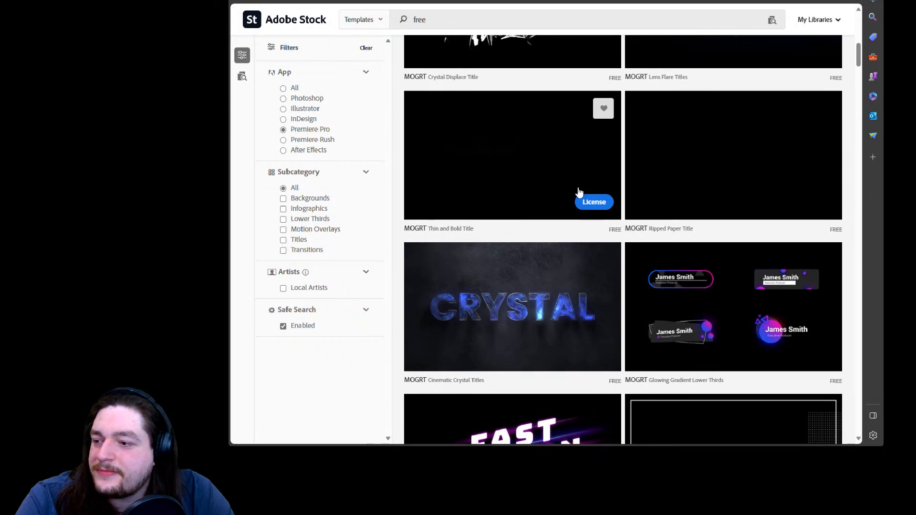
pyautogui.scroll(-2, 578, 192)
pyautogui.scroll(-4, 698, 239)
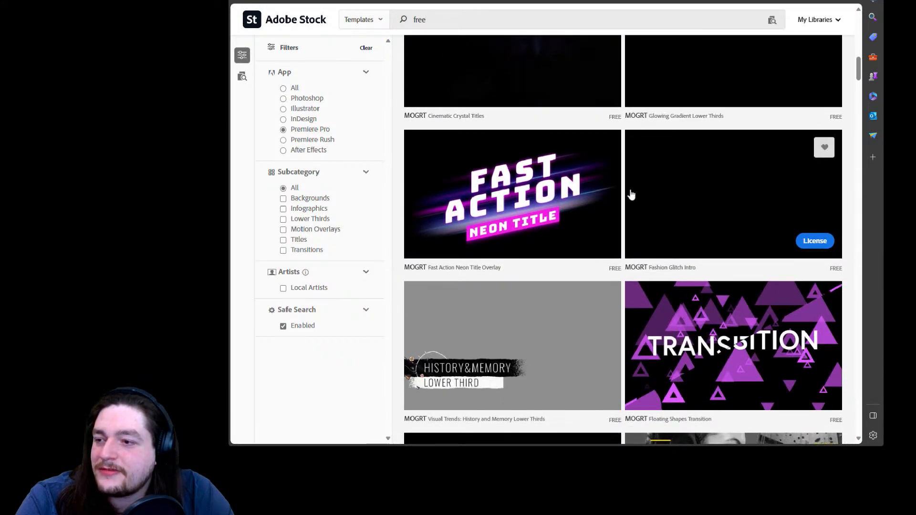
pyautogui.scroll(-3, 631, 194)
pyautogui.scroll(-4, 580, 203)
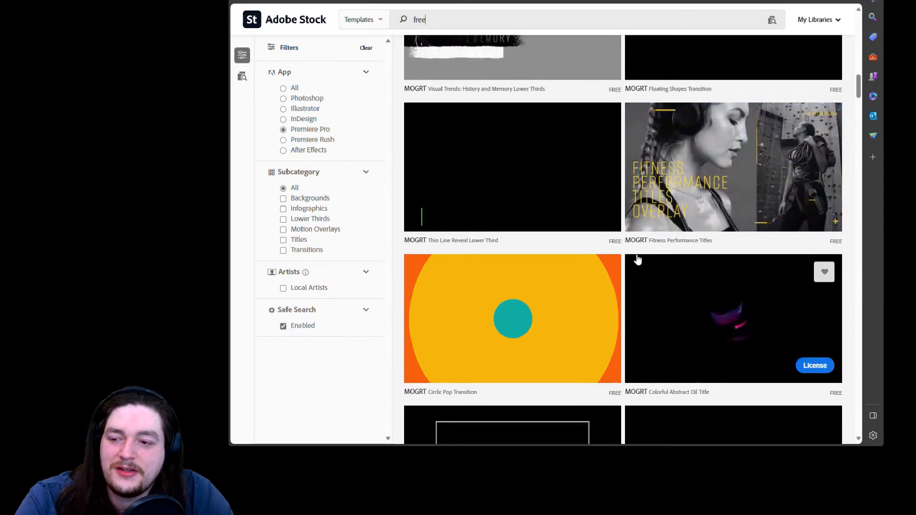
pyautogui.scroll(-7, 646, 227)
pyautogui.scroll(-8, 639, 213)
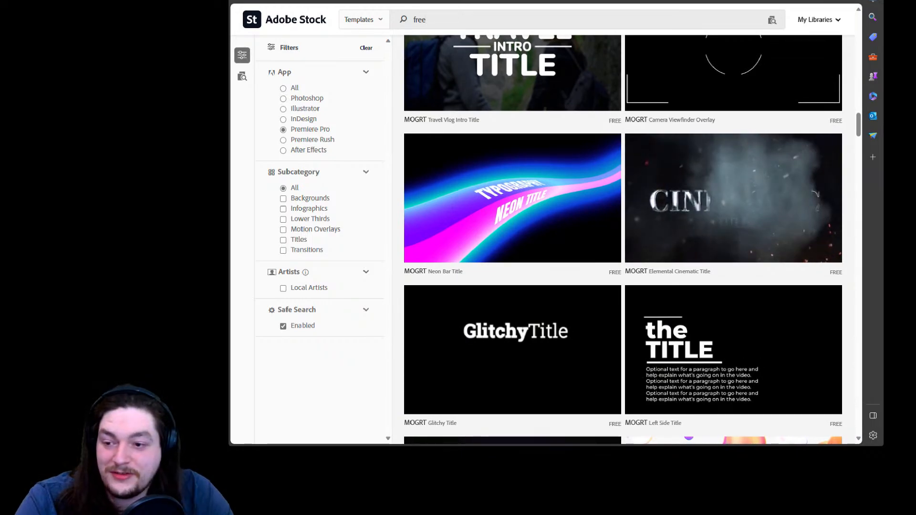
# Examine the free templates deeper in the results, including Dirty Neon Titles, Retro Media UI Window Title, Comic Title and Chrome Abstract Title.
pyautogui.scroll(-5, 579, 196)
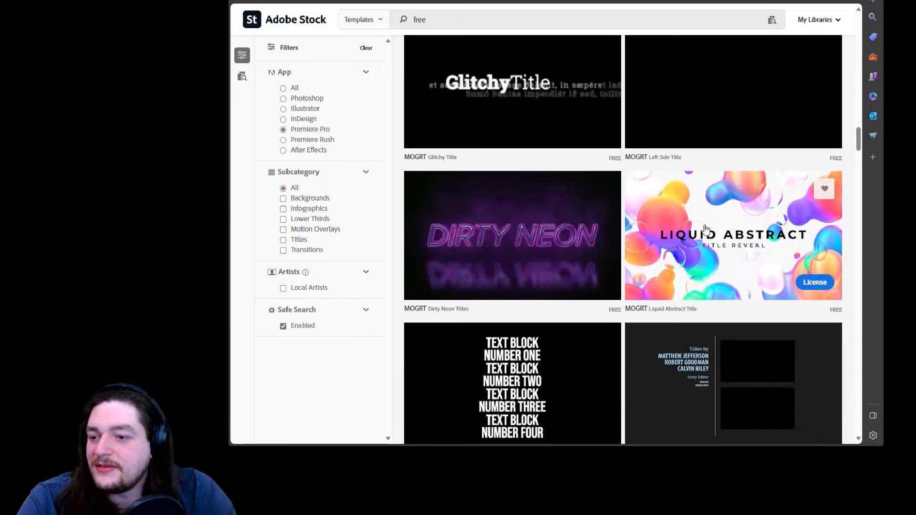
pyautogui.scroll(-7, 705, 229)
pyautogui.scroll(-11, 697, 199)
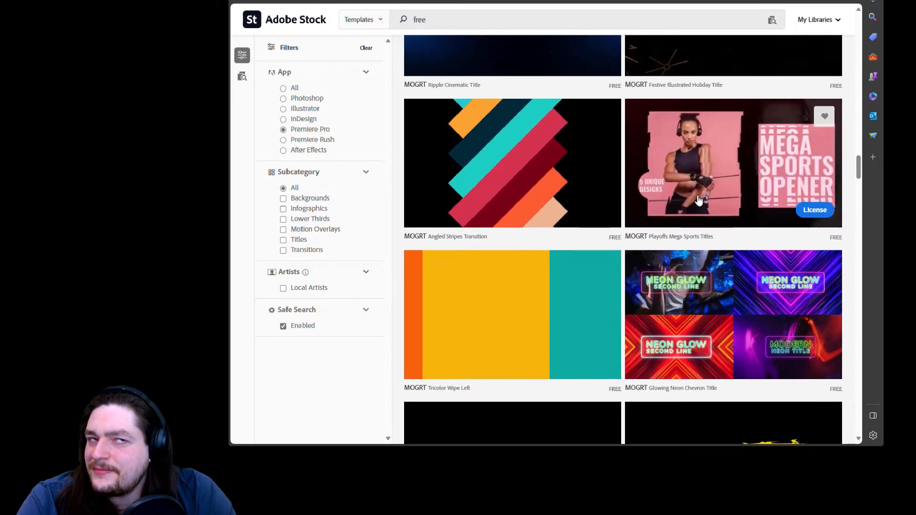
pyautogui.scroll(-5, 698, 199)
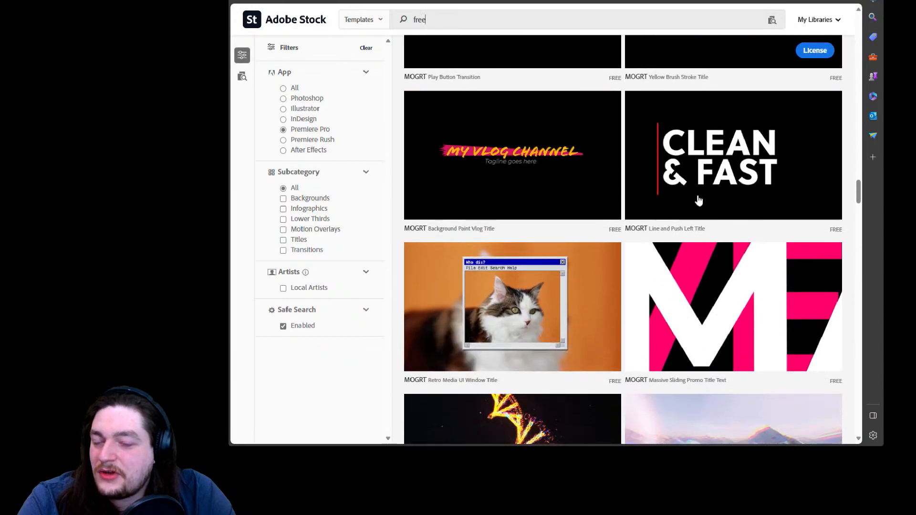
pyautogui.scroll(-4, 590, 204)
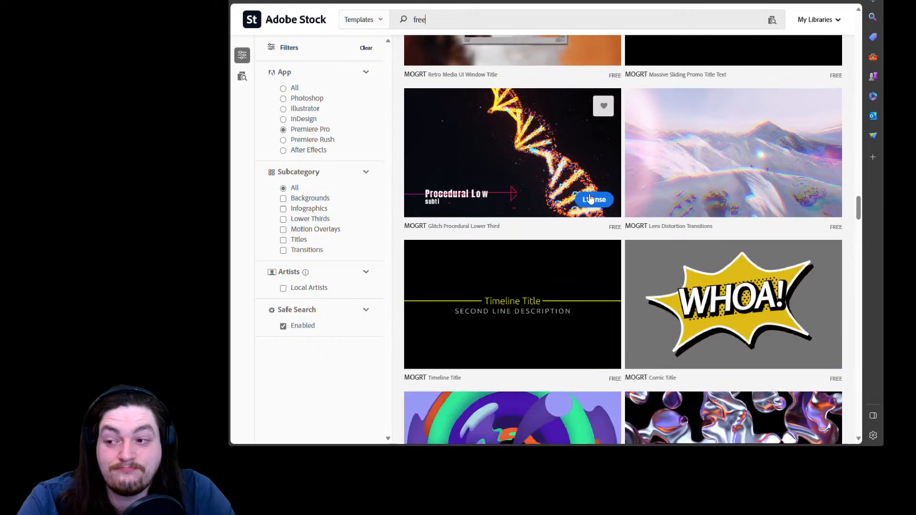
pyautogui.scroll(4, 573, 190)
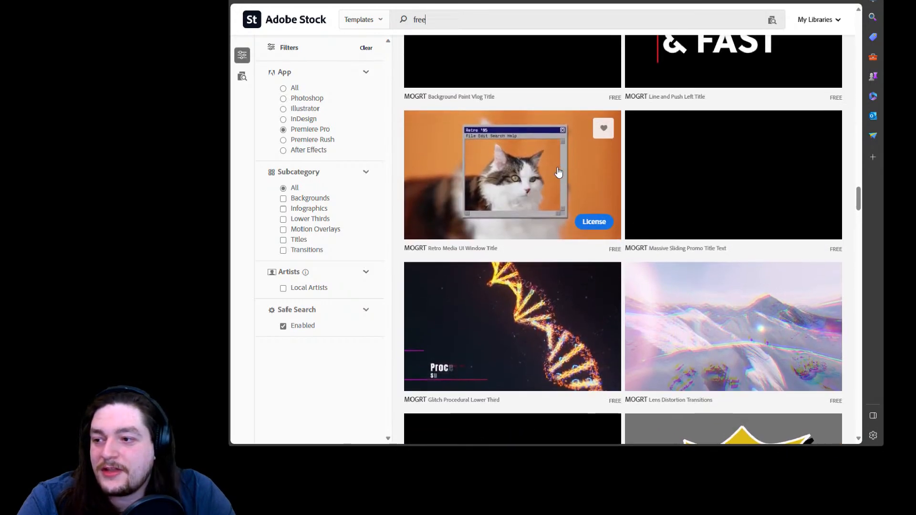
pyautogui.scroll(-3, 563, 167)
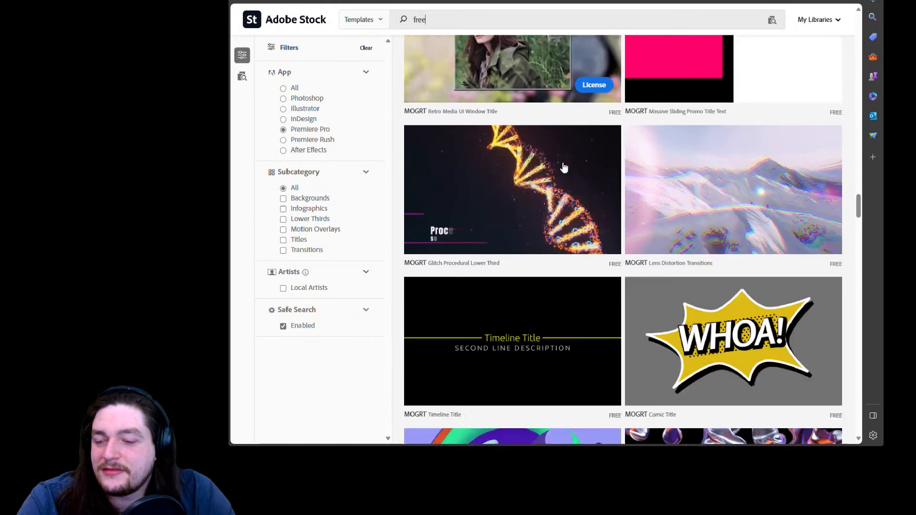
pyautogui.scroll(-3, 563, 167)
pyautogui.scroll(4, 570, 157)
pyautogui.scroll(-6, 576, 146)
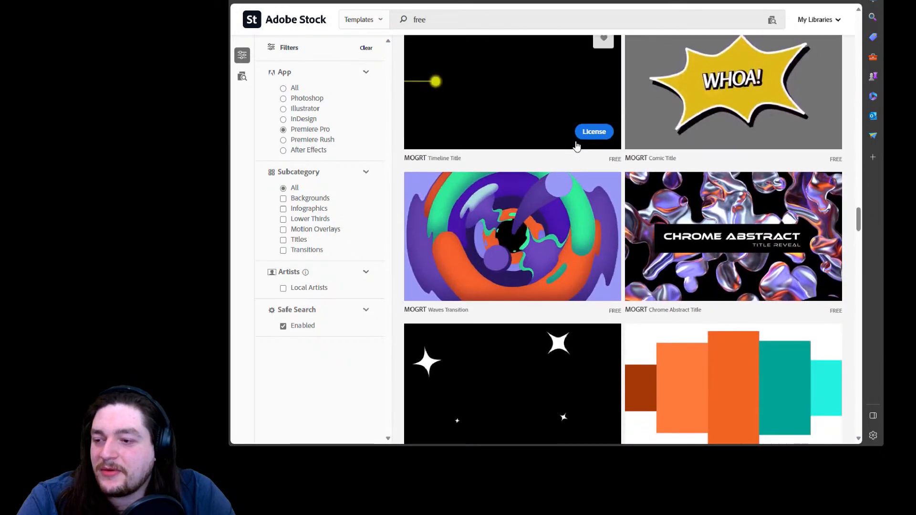
pyautogui.scroll(-6, 583, 203)
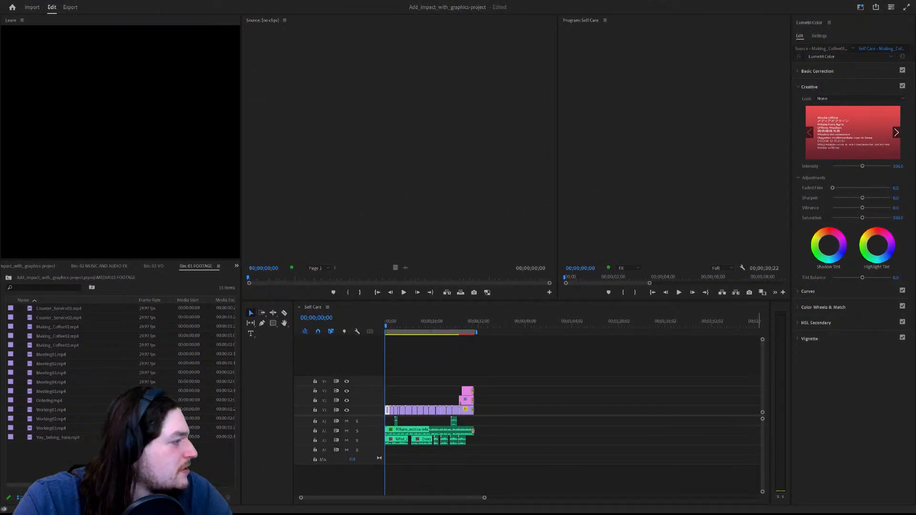
# Switch back to Premiere Pro and play the Self Care sequence from its beginning.
pyautogui.click(321, 141)
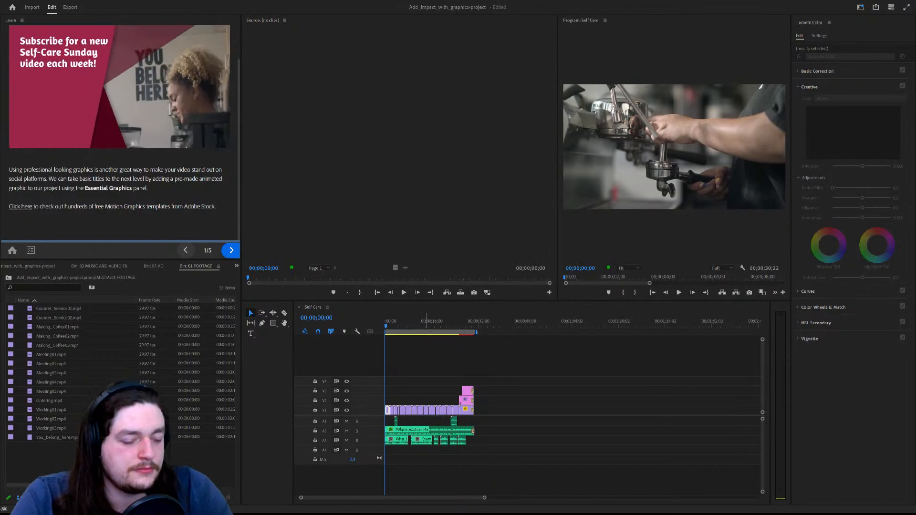
pyautogui.click(467, 329)
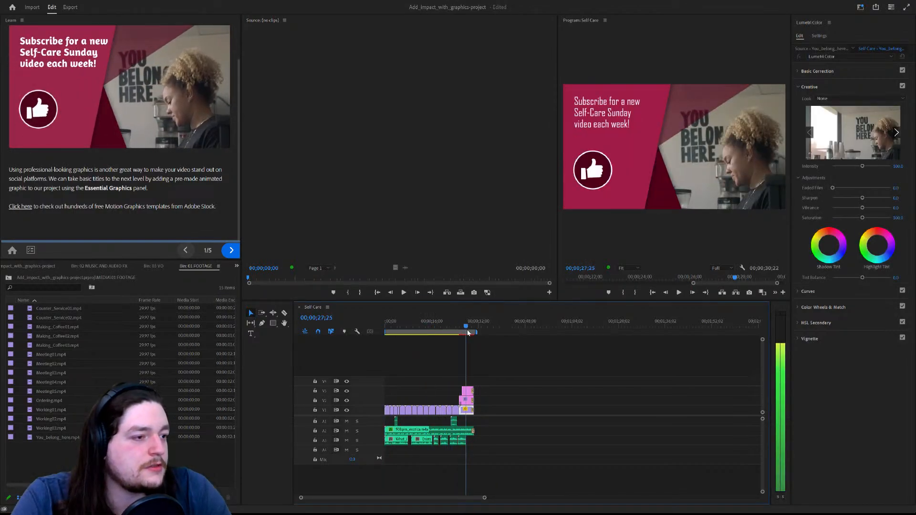
pyautogui.moveTo(468, 332); pyautogui.dragTo(385, 328)
pyautogui.press('space')
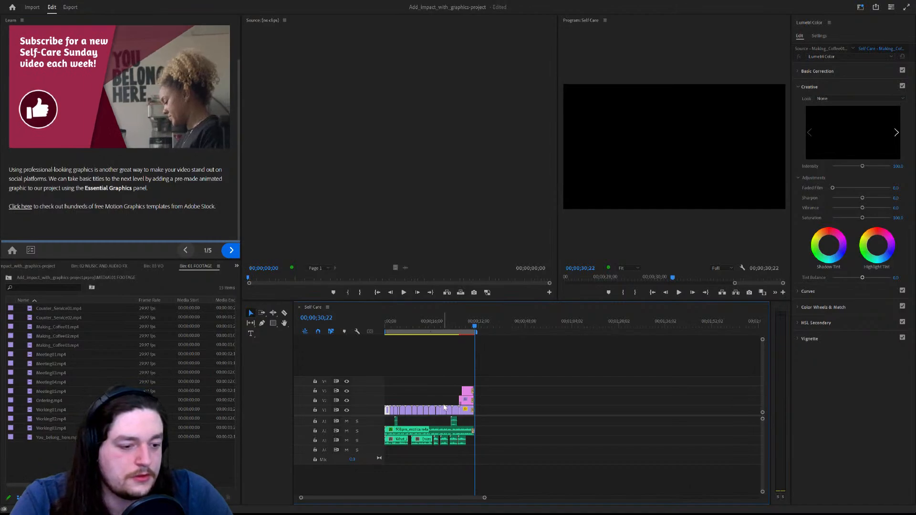
# Inspect the graphic clip stacked above the subscribe title near the end of the Self Care sequence.
pyautogui.keyDown('alt'); pyautogui.scroll(4, 444, 405); pyautogui.keyUp('alt')
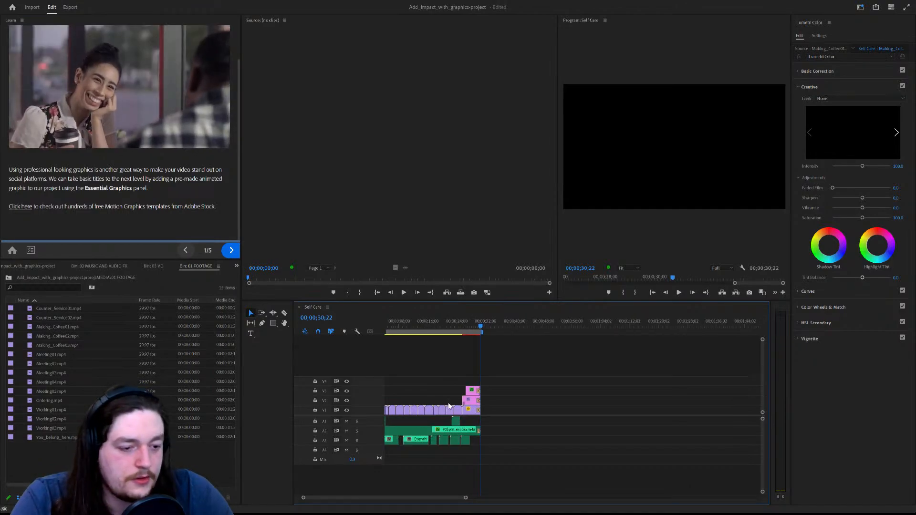
pyautogui.keyDown('alt'); pyautogui.scroll(3, 449, 406); pyautogui.keyUp('alt')
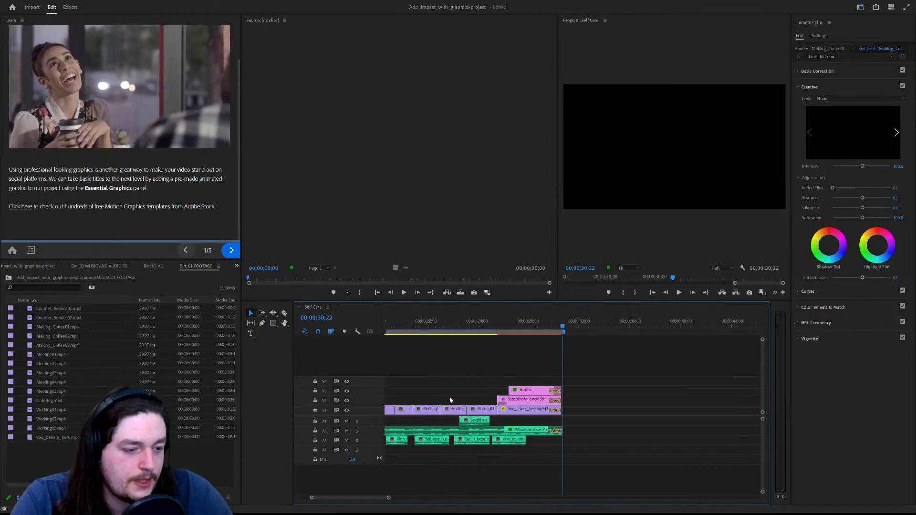
pyautogui.click(526, 393)
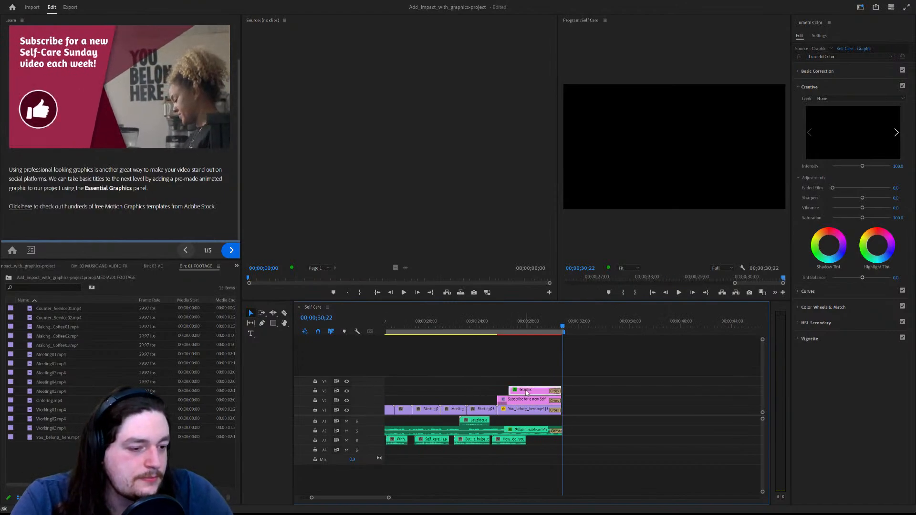
pyautogui.click(528, 323)
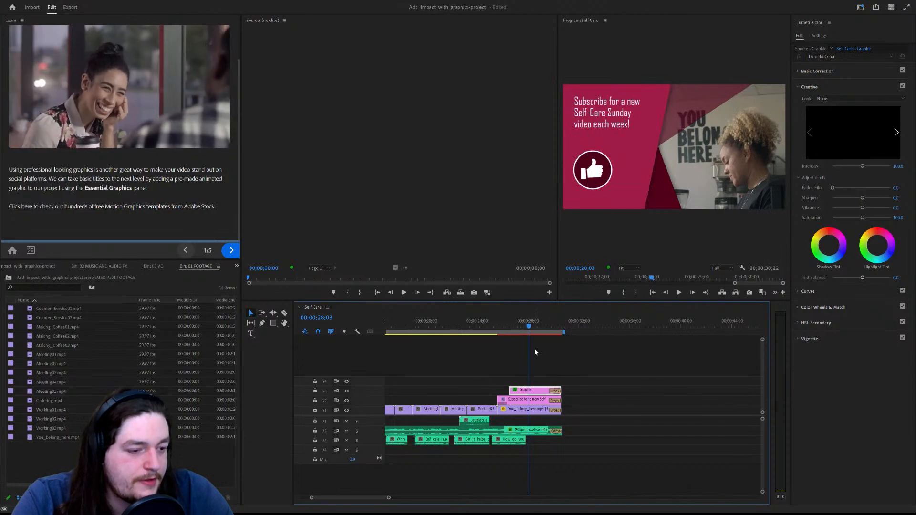
pyautogui.click(527, 326)
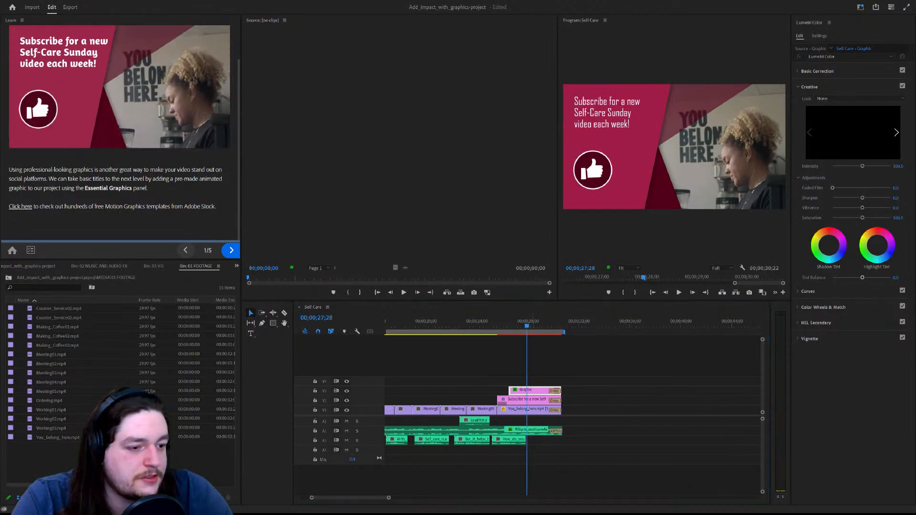
pyautogui.moveTo(526, 324)
pyautogui.mouseDown()
pyautogui.moveTo(480, 323)
pyautogui.moveTo(528, 321)
pyautogui.mouseUp()
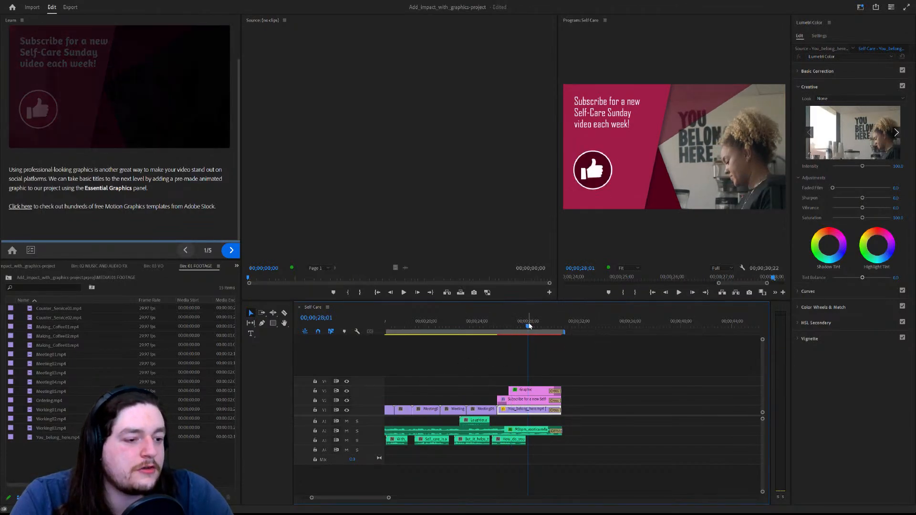
# Hide the video track holding the subscribe title and scrub across the start of that title.
pyautogui.moveTo(523, 326); pyautogui.dragTo(501, 327)
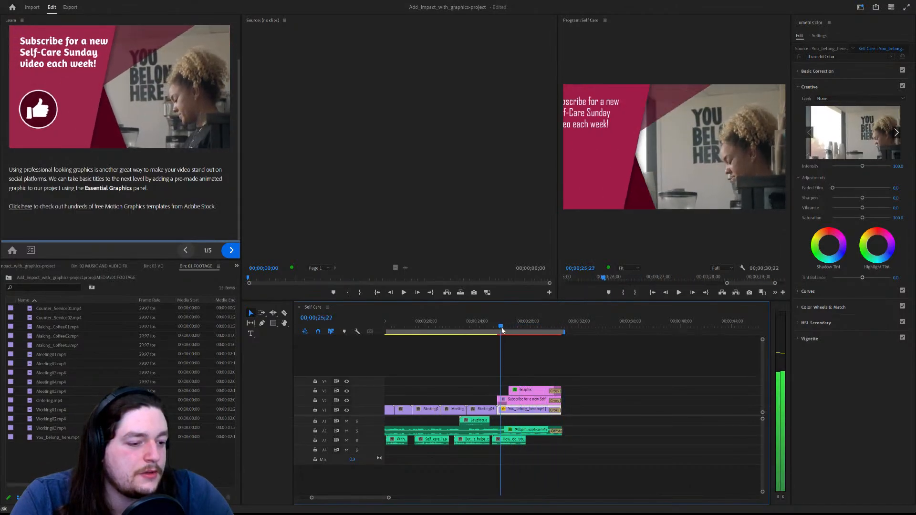
pyautogui.click(347, 401)
pyautogui.moveTo(501, 327)
pyautogui.mouseDown()
pyautogui.moveTo(489, 328)
pyautogui.moveTo(555, 326)
pyautogui.moveTo(509, 326)
pyautogui.mouseUp()
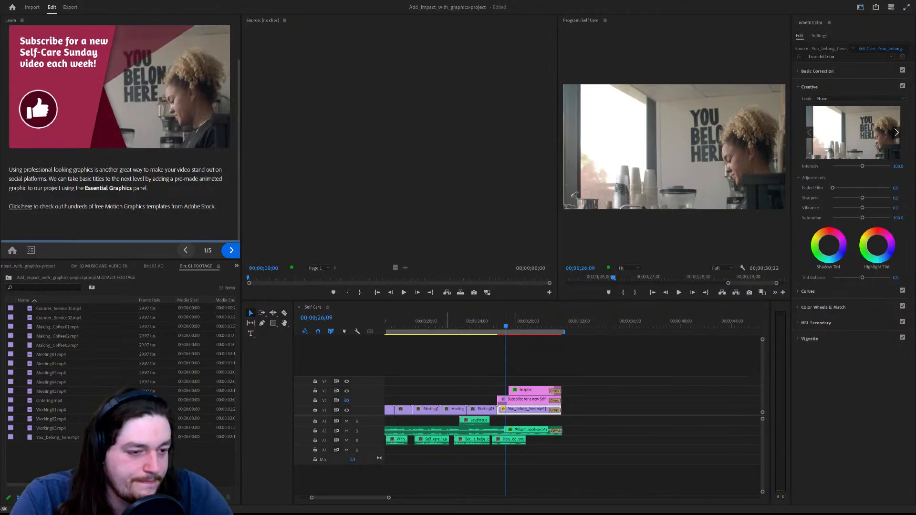
# Play the meeting footage from about 00;00;22;18 to hear the laughter audio.
pyautogui.click(460, 325)
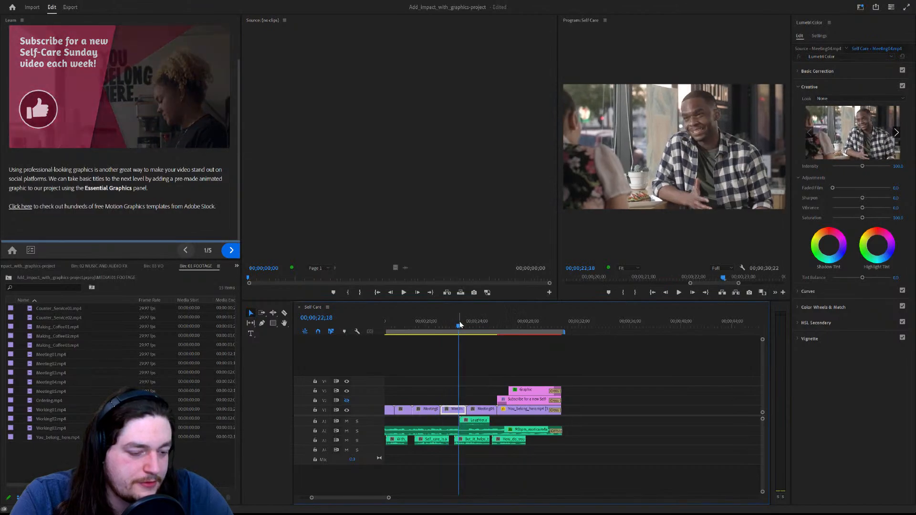
pyautogui.press('space')
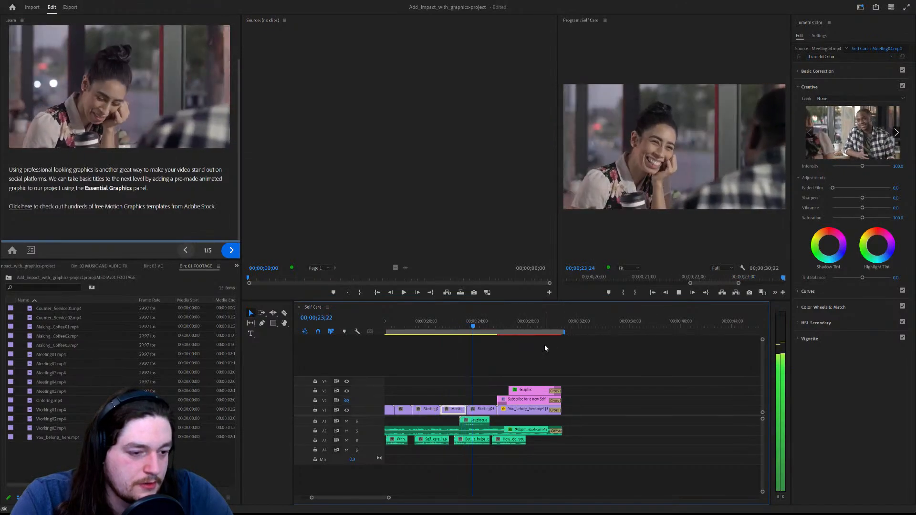
pyautogui.press('space')
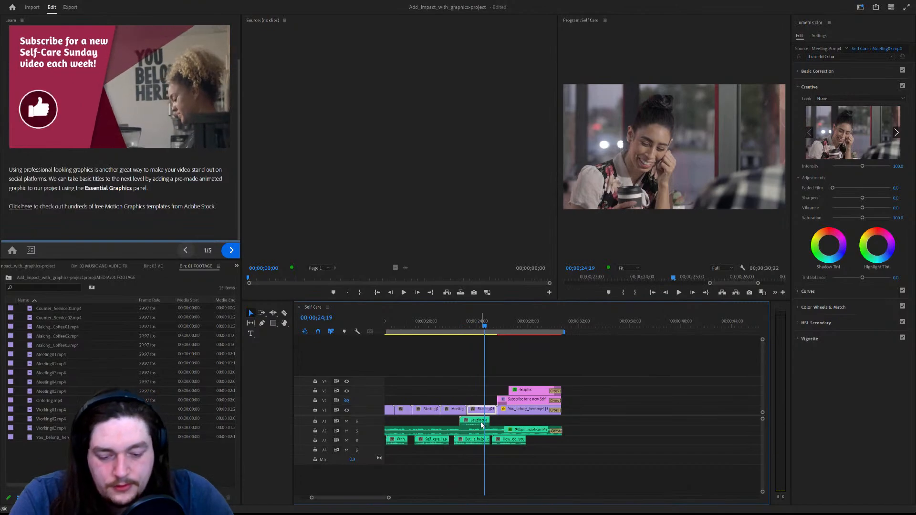
# Examine the laughter audio clip and the gap before it more closely in the timeline.
pyautogui.scroll(3, 482, 425)
pyautogui.scroll(2, 477, 423)
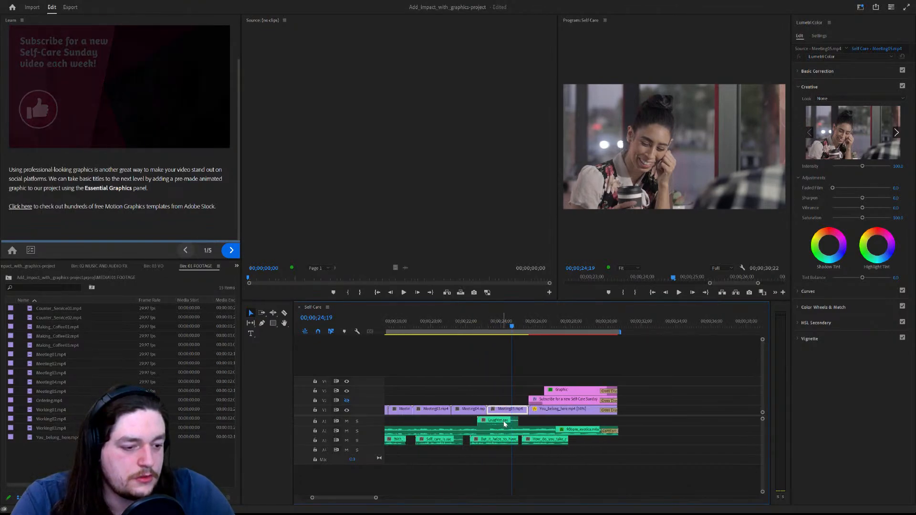
pyautogui.scroll(2, 507, 426)
pyautogui.click(511, 421)
pyautogui.scroll(3, 512, 422)
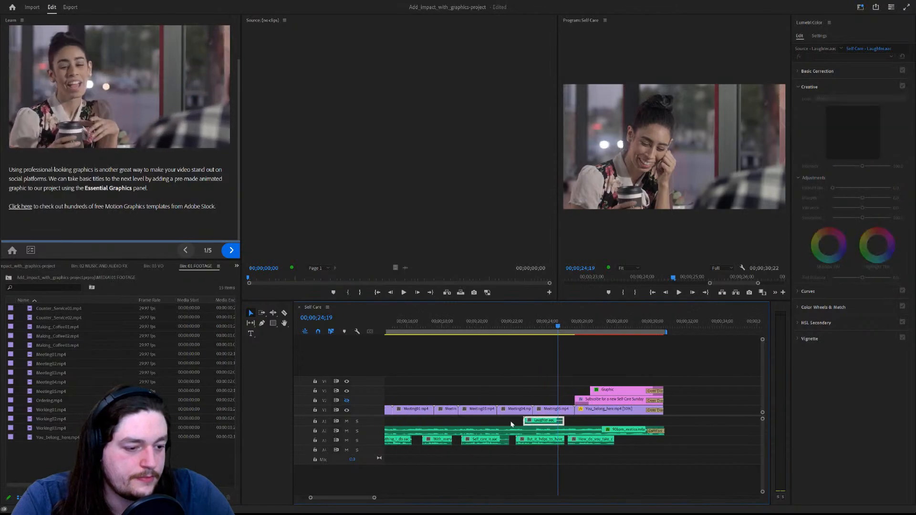
pyautogui.scroll(-2, 511, 423)
pyautogui.scroll(3, 528, 423)
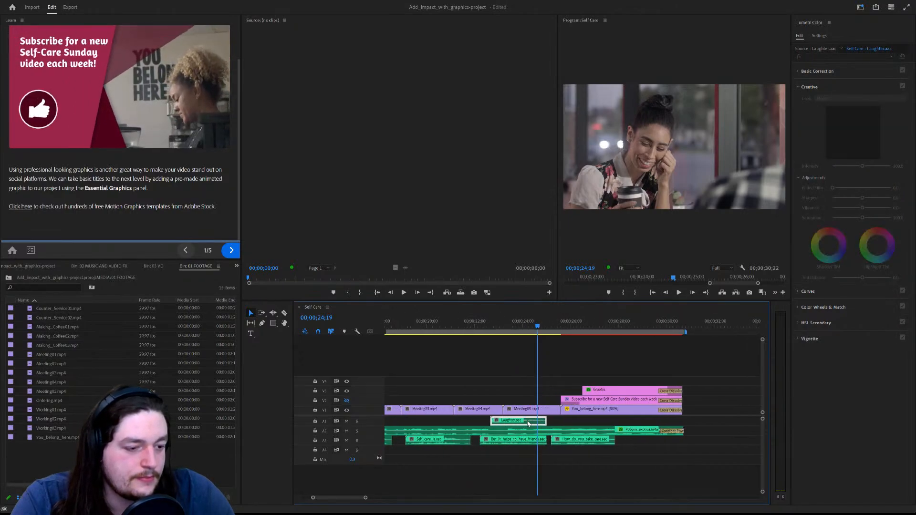
pyautogui.scroll(2, 528, 424)
pyautogui.scroll(-1, 528, 424)
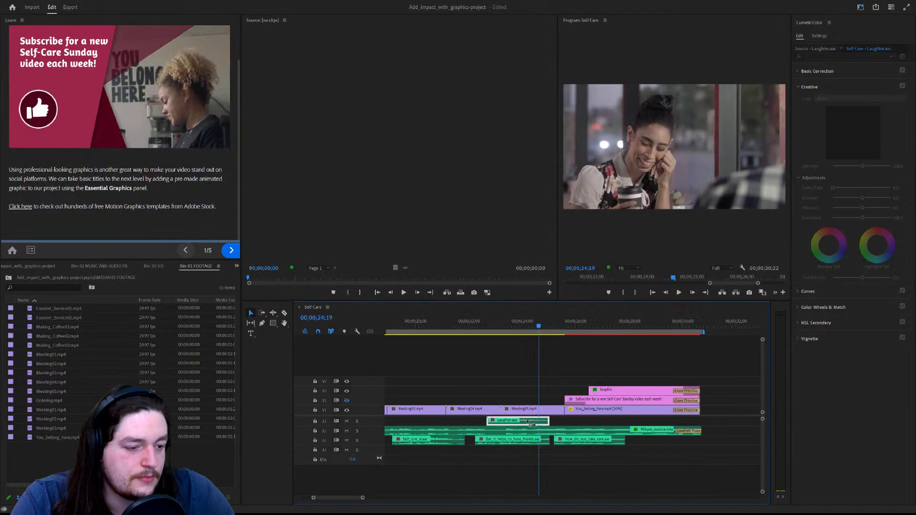
pyautogui.scroll(1, 529, 424)
pyautogui.scroll(1, 528, 424)
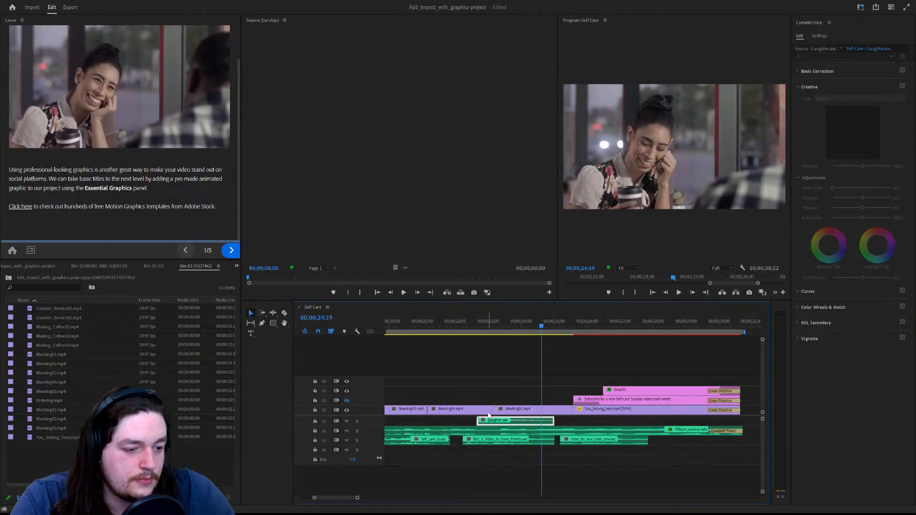
pyautogui.click(468, 424)
pyautogui.scroll(2, 372, 424)
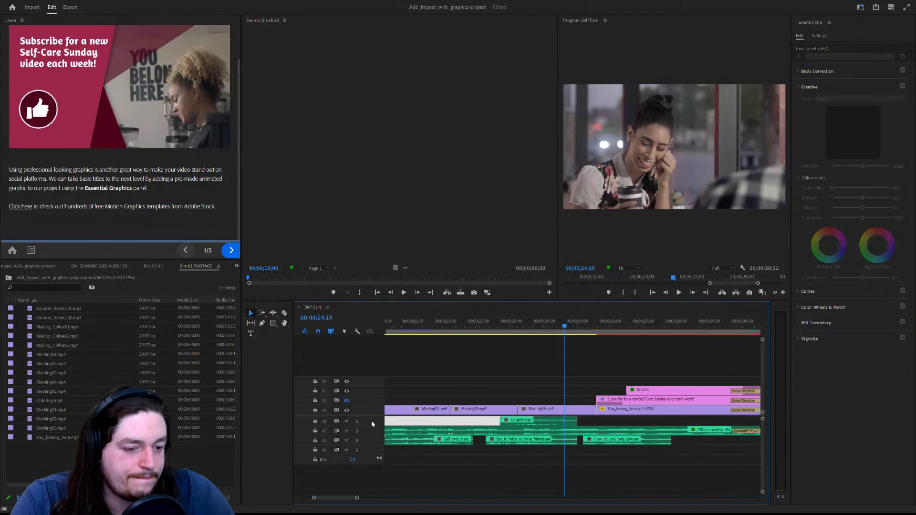
# Increase the height of the audio tracks so their names and larger waveforms show.
pyautogui.scroll(-2, 372, 424)
pyautogui.scroll(-1, 372, 424)
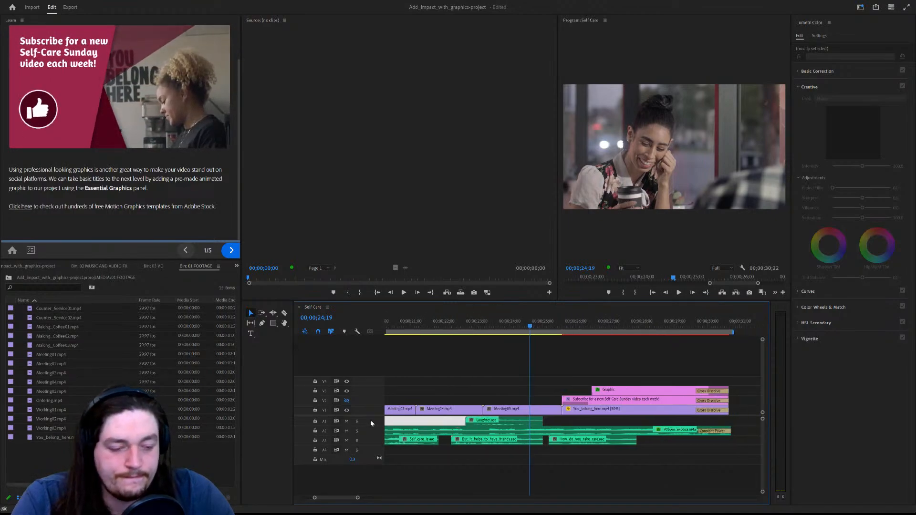
pyautogui.scroll(1, 371, 422)
pyautogui.scroll(-1, 371, 422)
pyautogui.scroll(1, 371, 423)
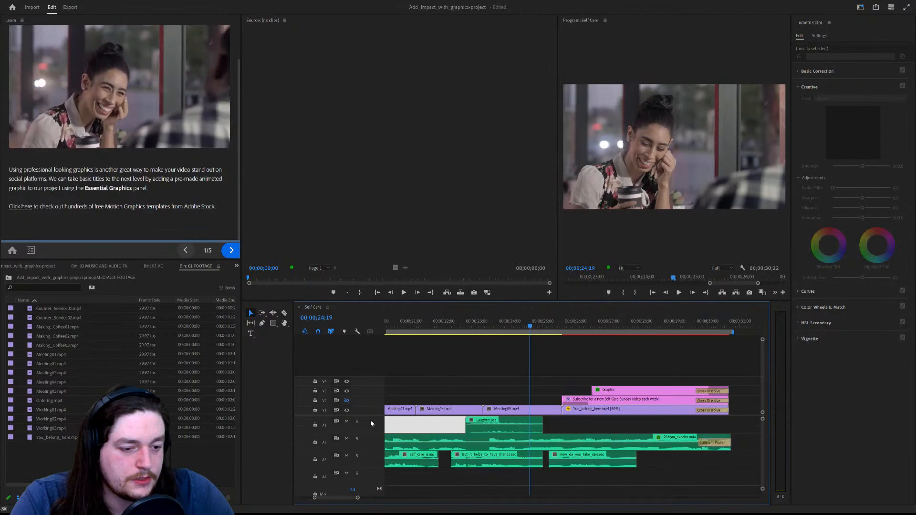
pyautogui.scroll(1, 371, 420)
pyautogui.scroll(1, 371, 419)
pyautogui.scroll(-2, 372, 424)
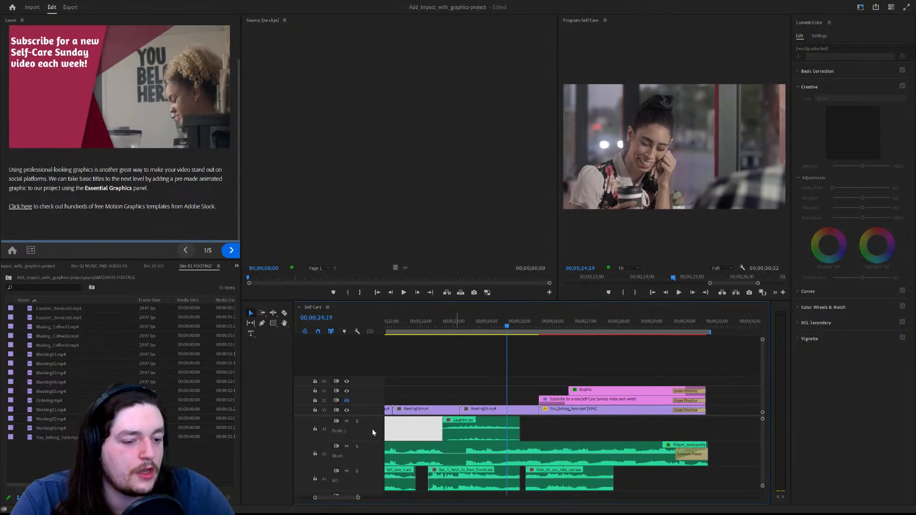
# Adjust the audio track heights until the keyframe controls show and the laughter, music and voice-over waveforms all fit in the timeline.
pyautogui.scroll(1, 373, 430)
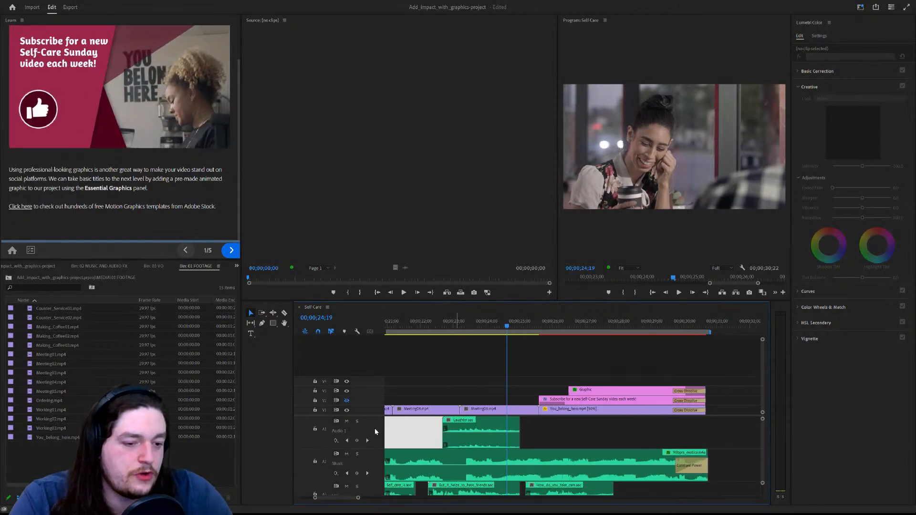
pyautogui.scroll(2, 375, 430)
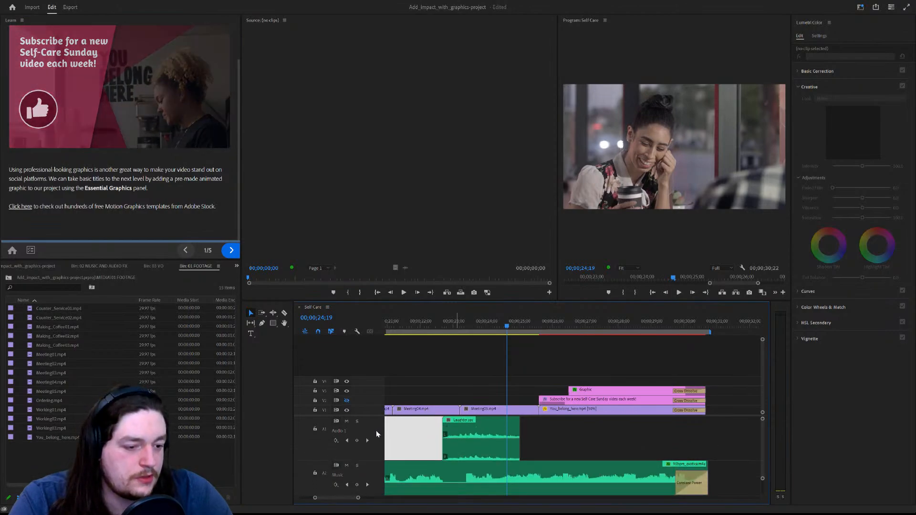
pyautogui.scroll(-3, 376, 429)
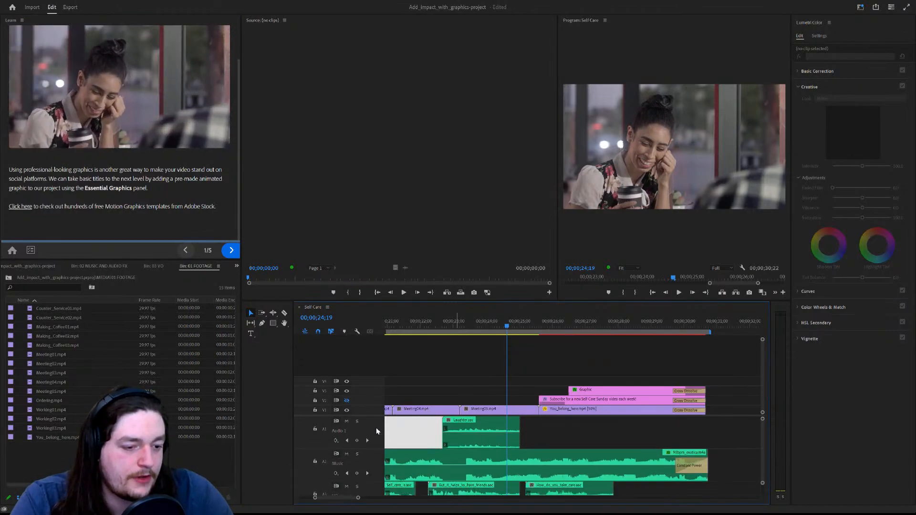
pyautogui.scroll(1, 483, 424)
pyautogui.scroll(-2, 483, 419)
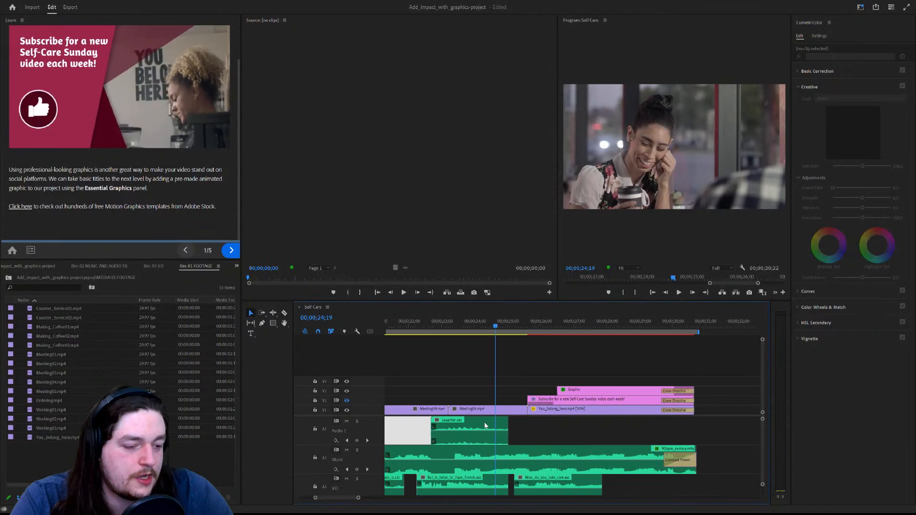
pyautogui.scroll(1, 485, 418)
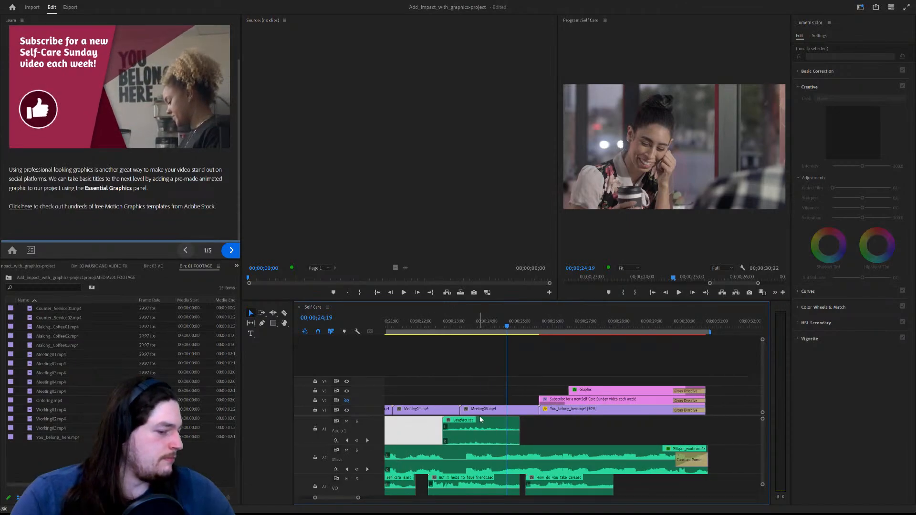
pyautogui.scroll(2, 496, 419)
pyautogui.scroll(-1, 525, 419)
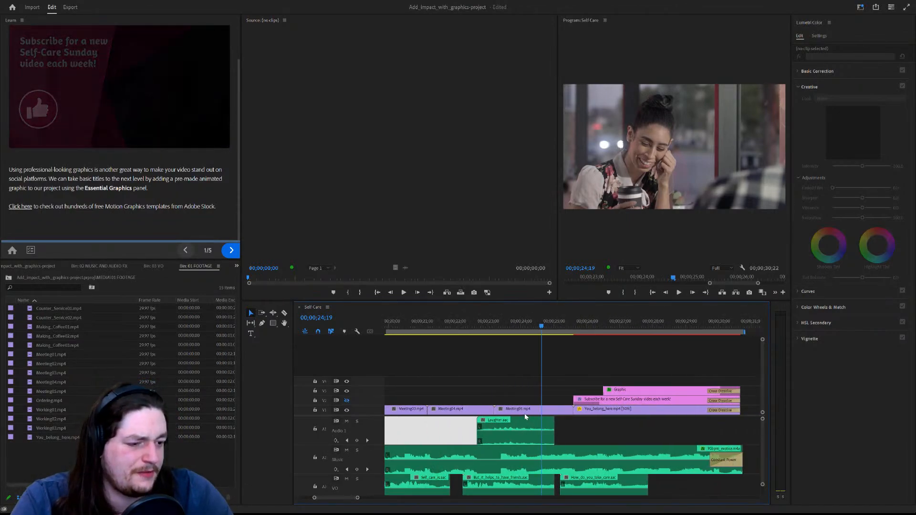
pyautogui.scroll(1, 534, 424)
pyautogui.scroll(-1, 530, 426)
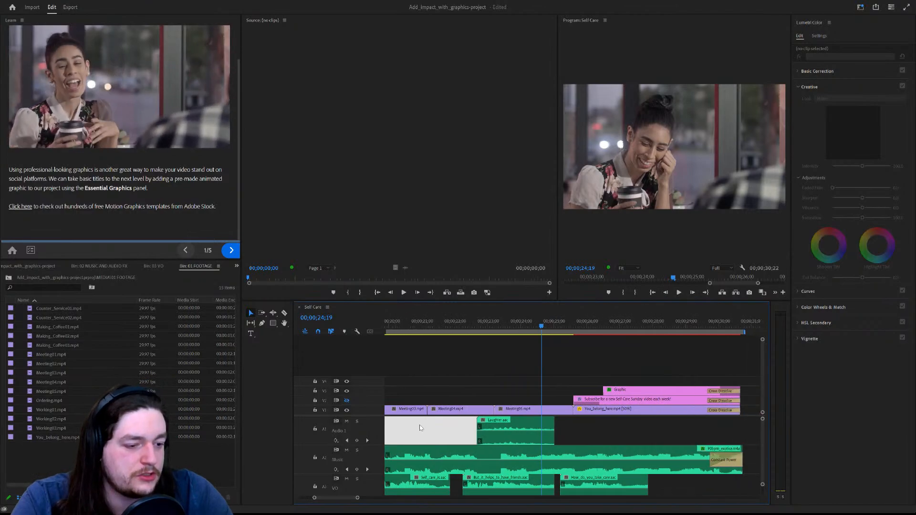
pyautogui.scroll(1, 400, 429)
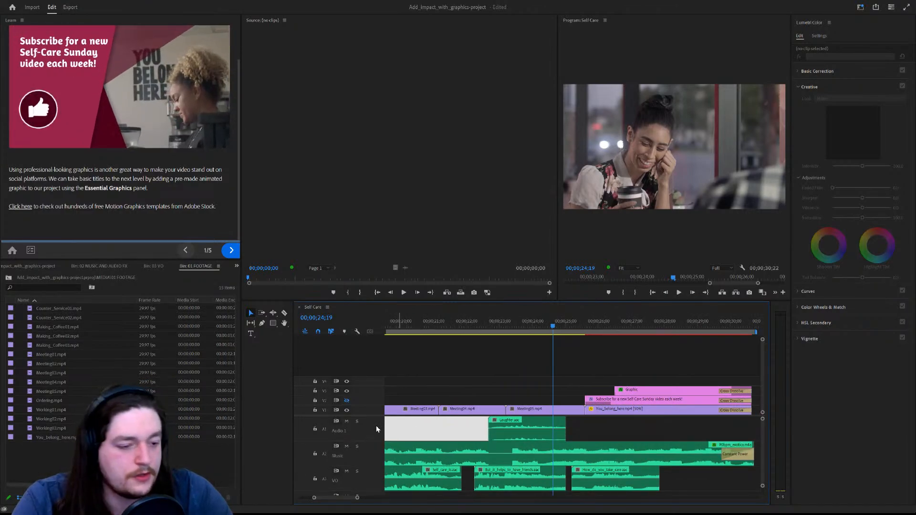
pyautogui.scroll(2, 376, 426)
pyautogui.scroll(-1, 377, 429)
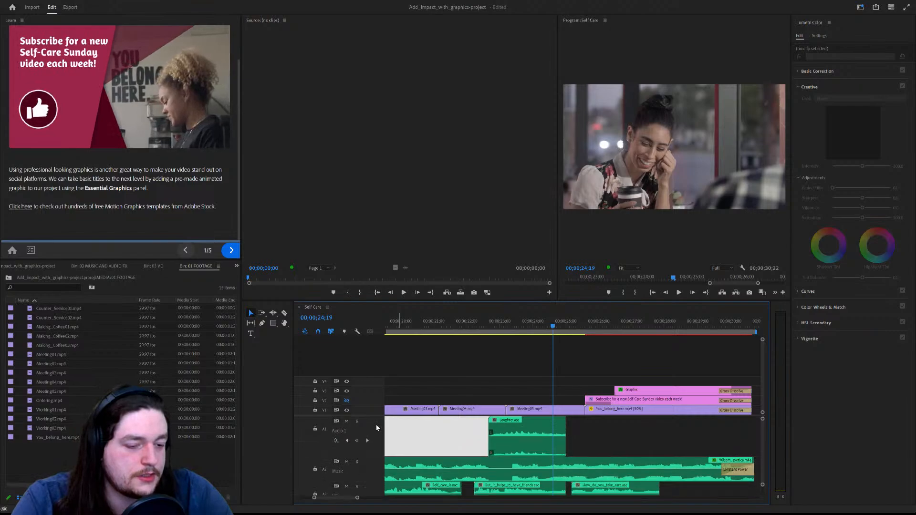
pyautogui.scroll(2, 373, 427)
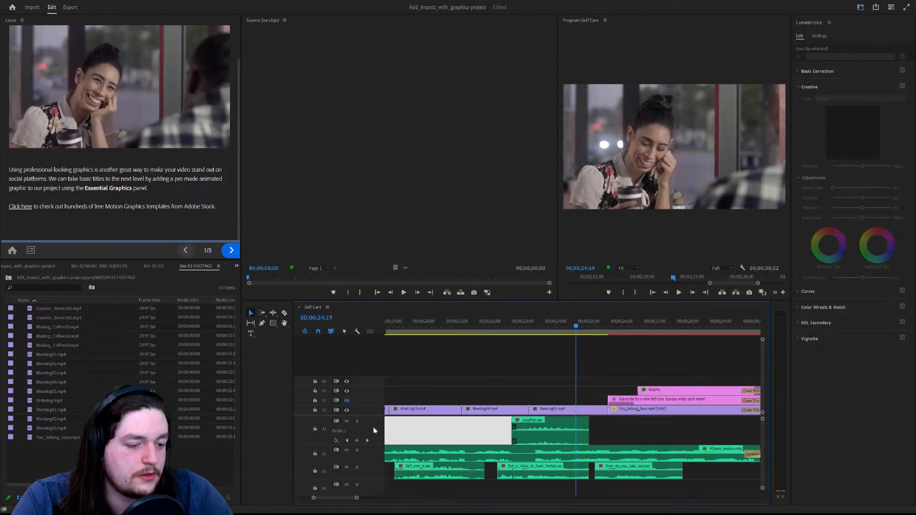
pyautogui.scroll(-1, 373, 426)
pyautogui.scroll(2, 427, 429)
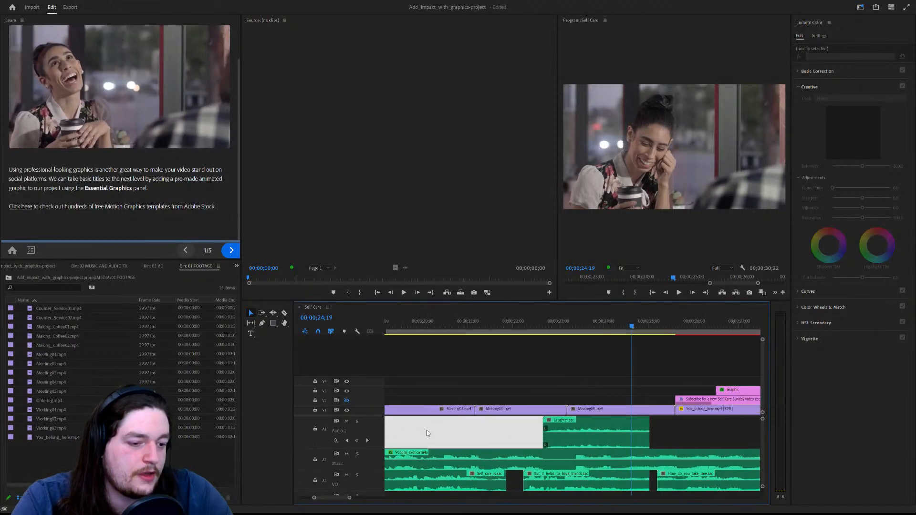
# Examine the laughter clip, the gap before it and the surrounding voice-over clips at different timeline magnifications.
pyautogui.scroll(-2, 426, 429)
pyautogui.scroll(3, 427, 432)
pyautogui.scroll(-2, 429, 430)
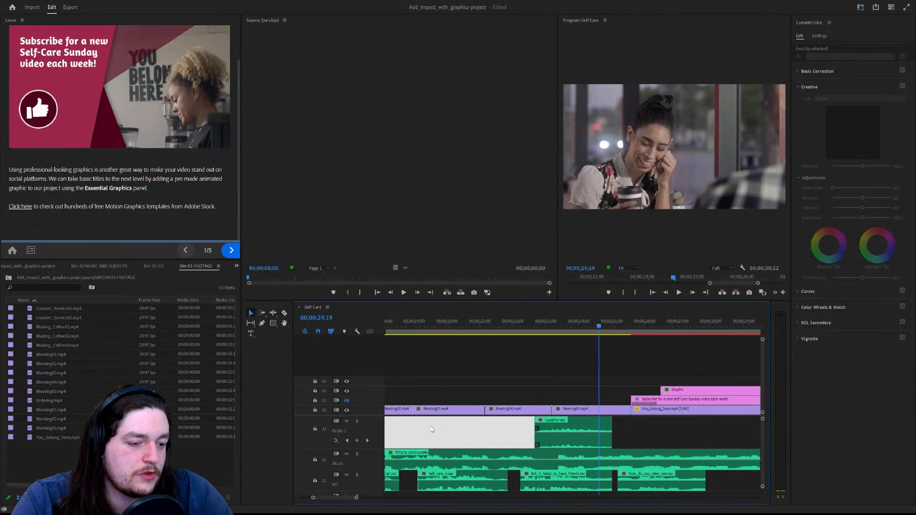
pyautogui.scroll(4, 447, 430)
pyautogui.scroll(-5, 449, 431)
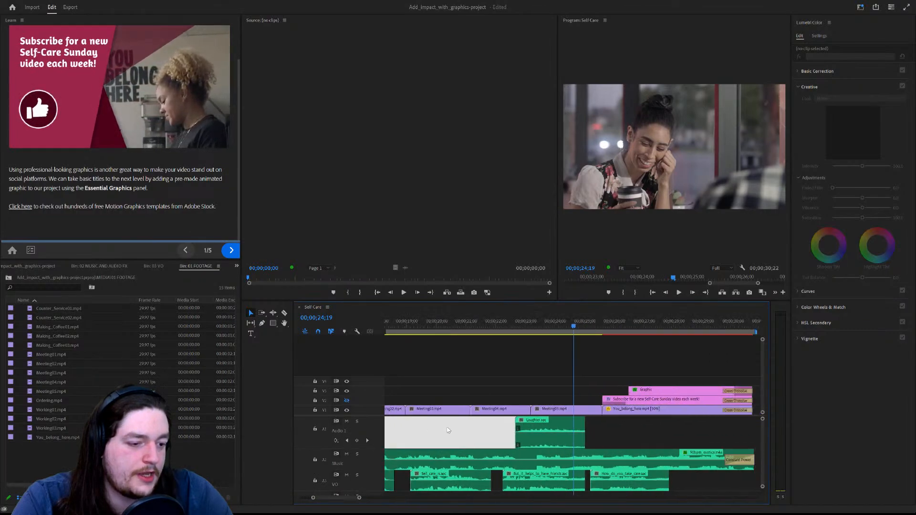
pyautogui.scroll(5, 448, 431)
pyautogui.scroll(1, 628, 426)
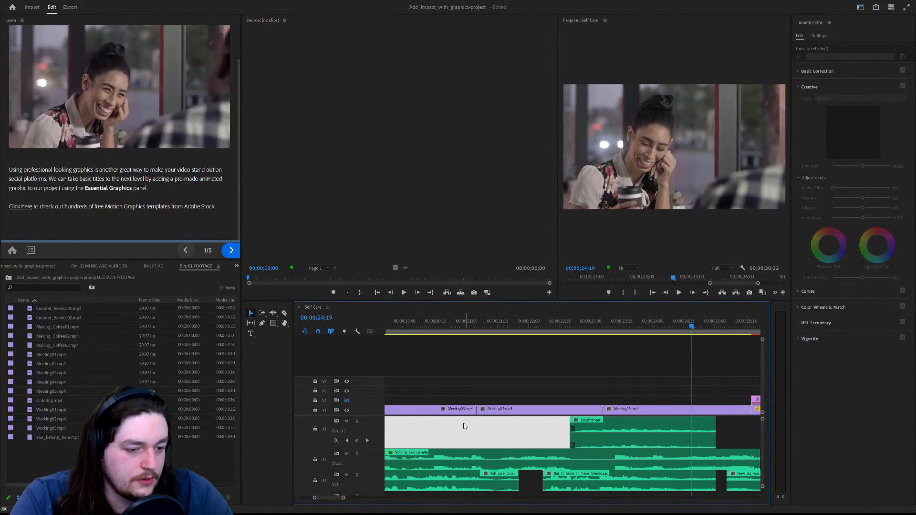
pyautogui.scroll(1, 370, 431)
# Make the timeline panel taller and resize the audio tracks so the laughter, music and voice-over waveforms fit together.
pyautogui.keyDown('alt'); pyautogui.scroll(3, 376, 433); pyautogui.keyUp('alt')
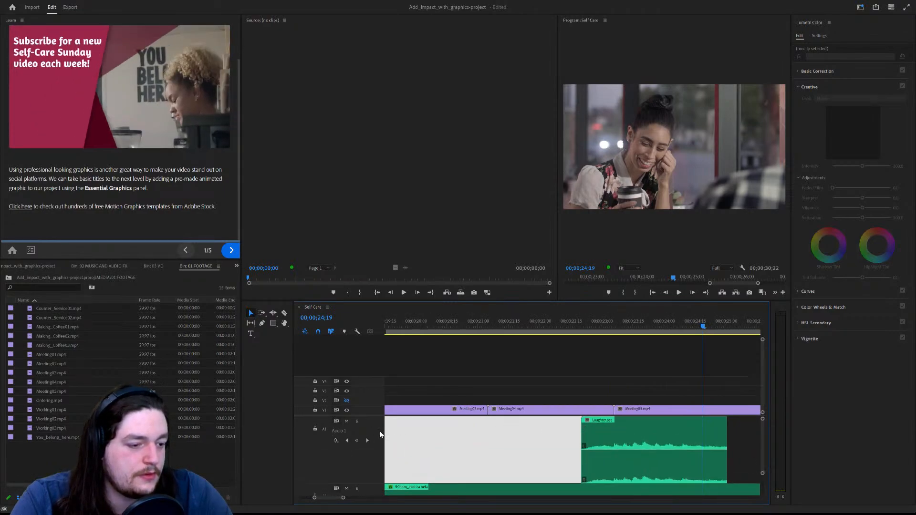
pyautogui.scroll(-5, 597, 439)
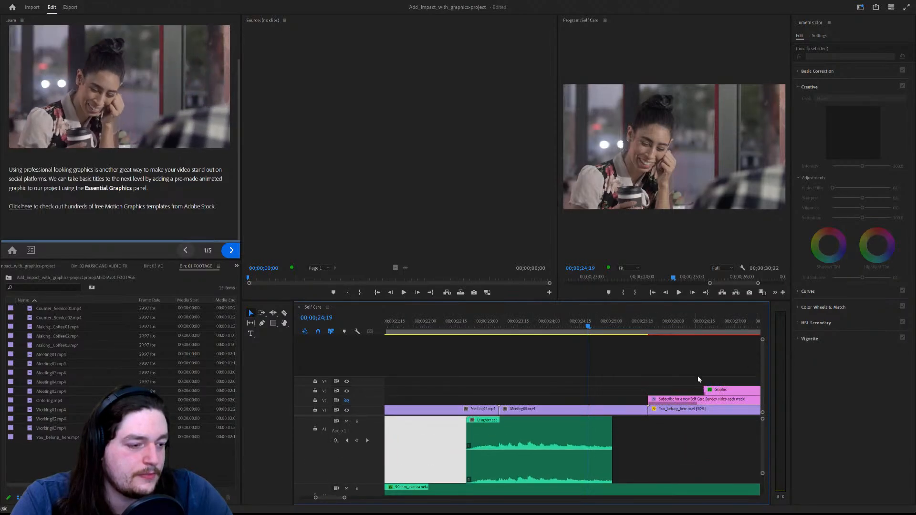
pyautogui.moveTo(541, 301); pyautogui.dragTo(538, 250)
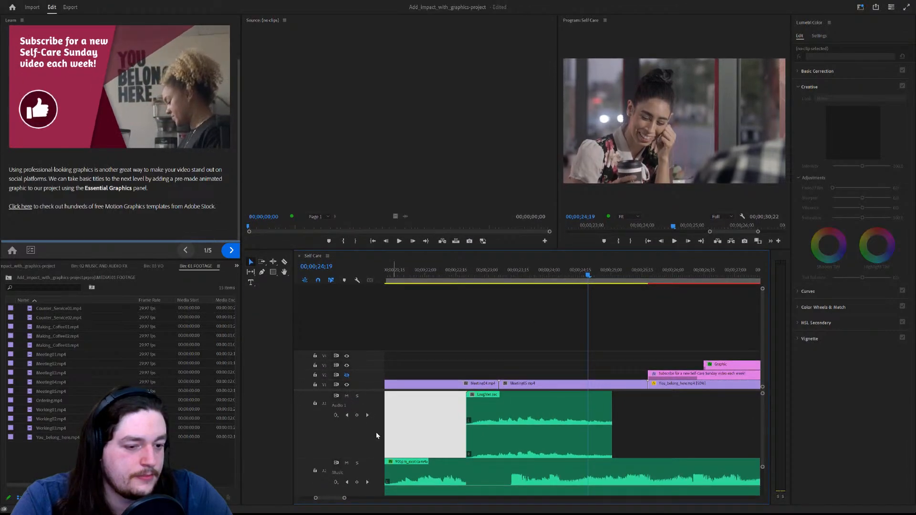
pyautogui.scroll(-6, 375, 433)
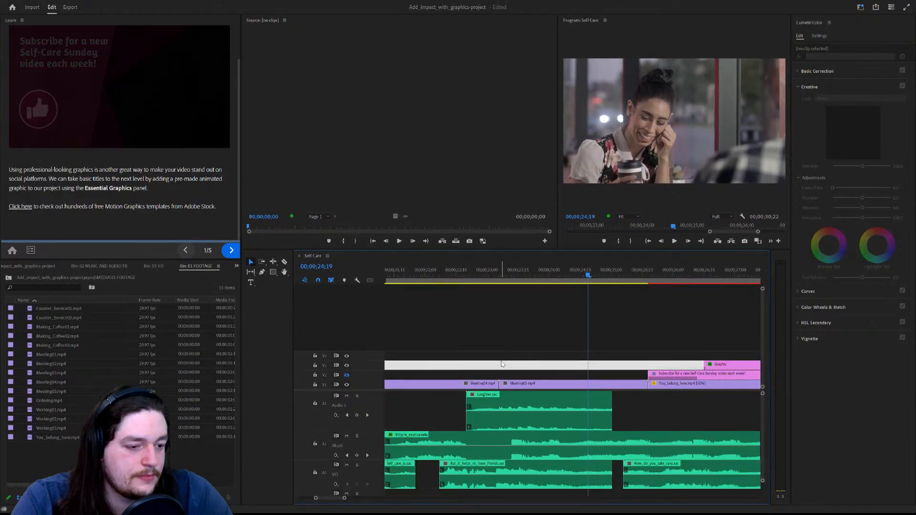
# Play the meeting footage twice from just before the laughter clip and once from 00;00;22;00 to hear the audio mix.
pyautogui.moveTo(508, 275); pyautogui.dragTo(462, 273)
pyautogui.press('space')
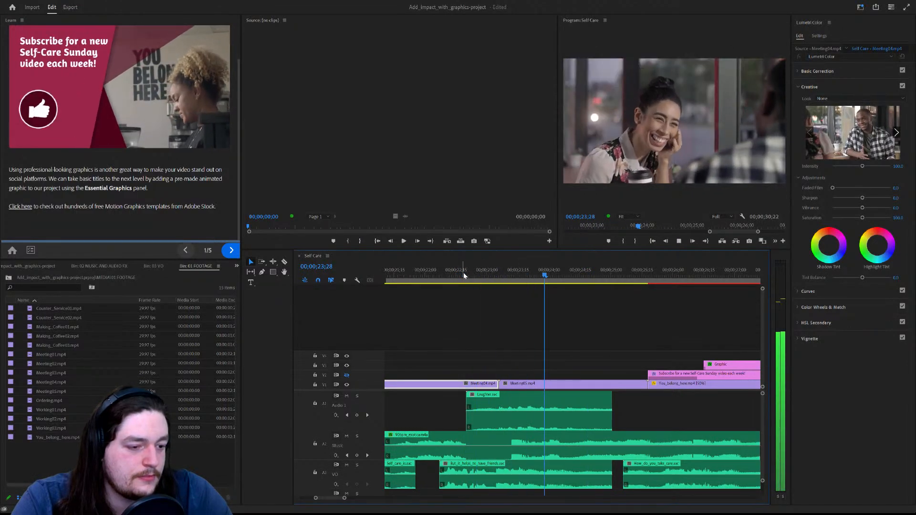
pyautogui.press('space')
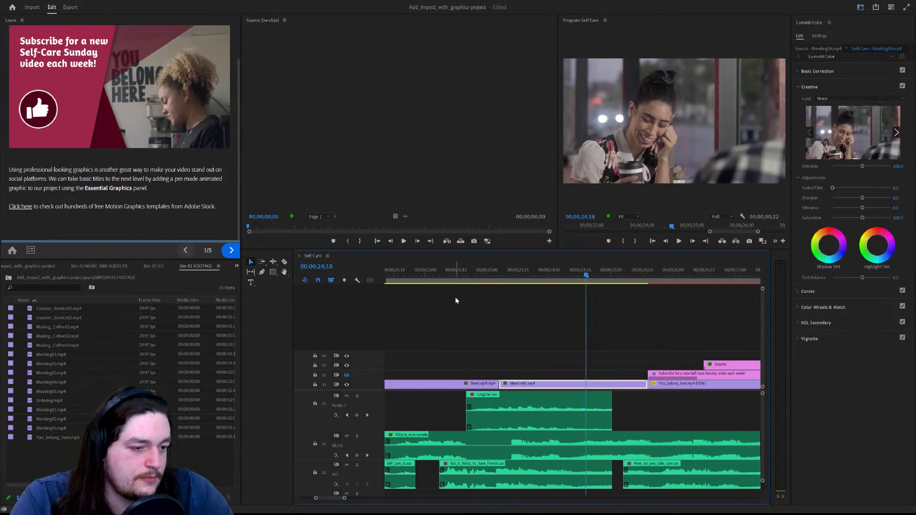
pyautogui.click(458, 272)
pyautogui.press('space')
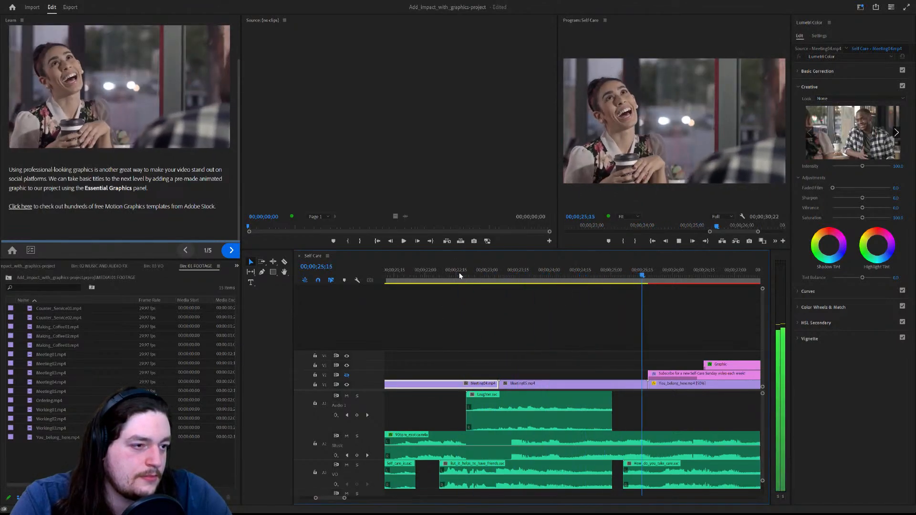
pyautogui.press('space')
pyautogui.click(424, 271)
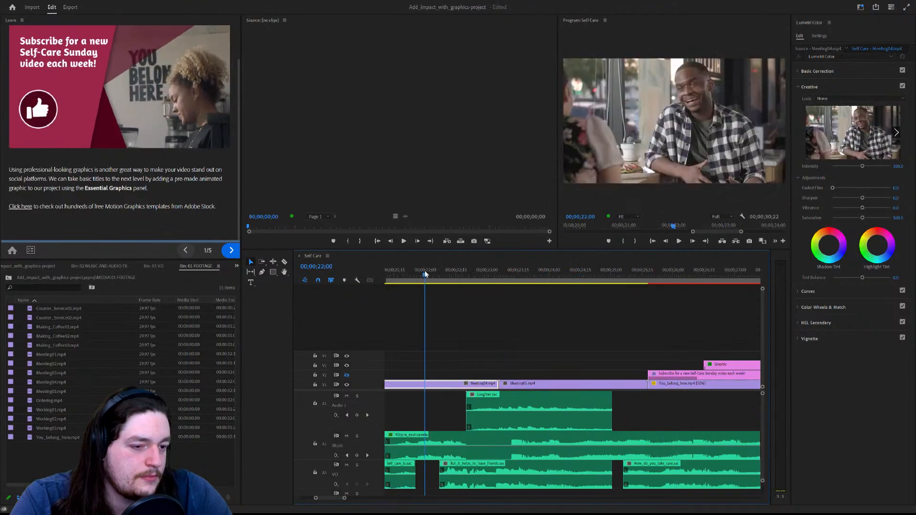
pyautogui.press('space')
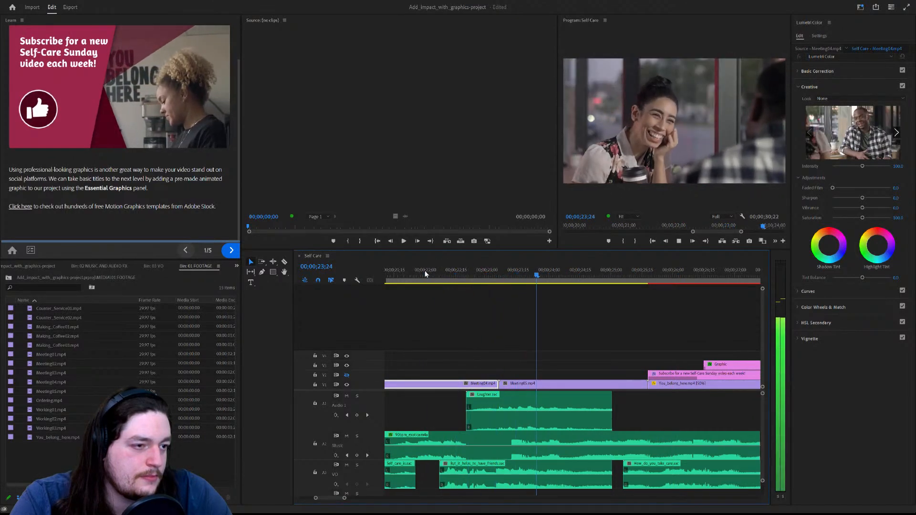
pyautogui.press('space')
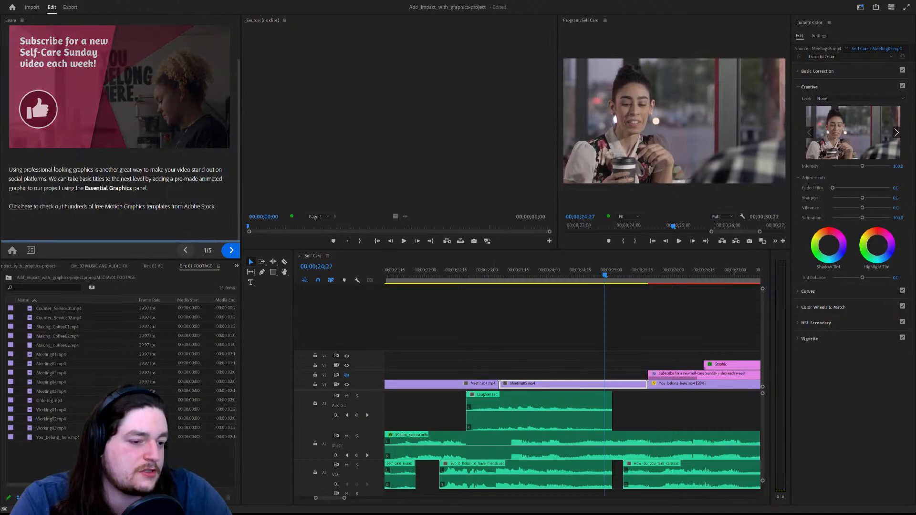
# Mute the Audio 1 and voice-over tracks and play the music alone from 00;00;22;07 into the closing shot.
pyautogui.scroll(1, 453, 372)
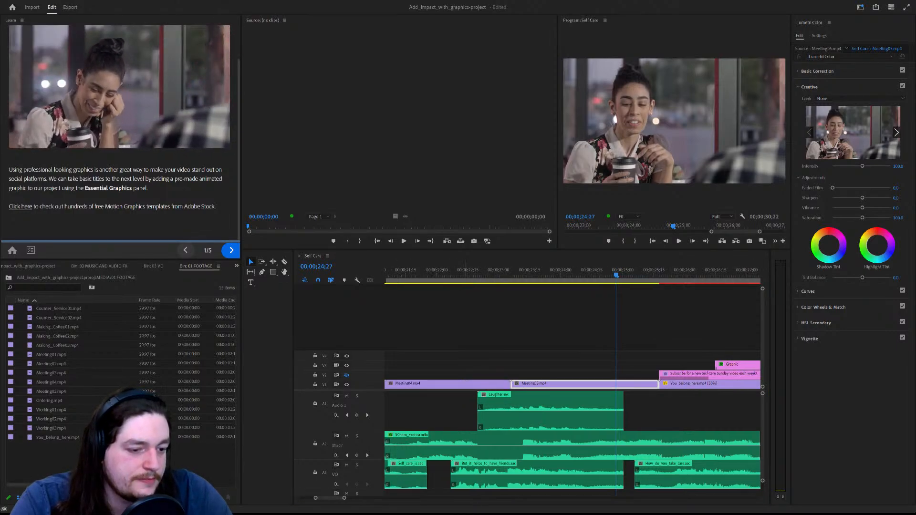
pyautogui.scroll(4, 572, 382)
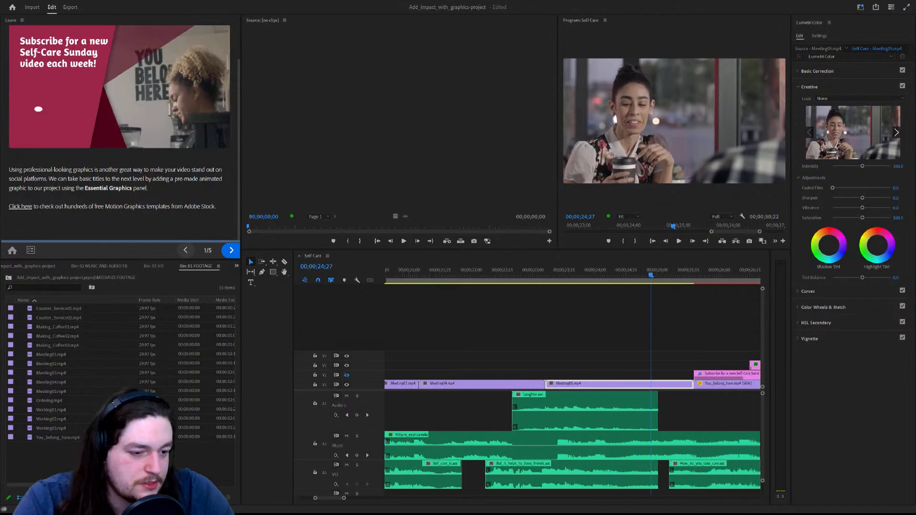
pyautogui.scroll(-5, 425, 432)
pyautogui.click(425, 432)
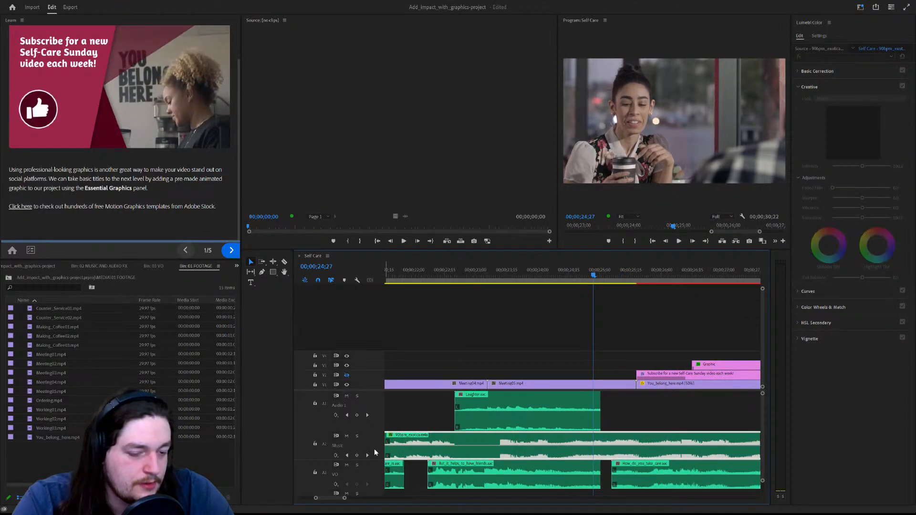
pyautogui.click(347, 396)
pyautogui.click(347, 465)
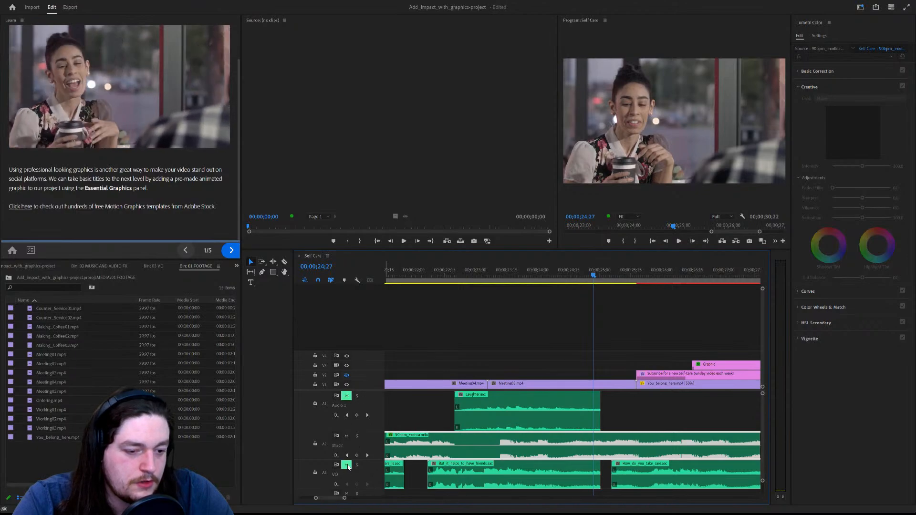
pyautogui.click(427, 276)
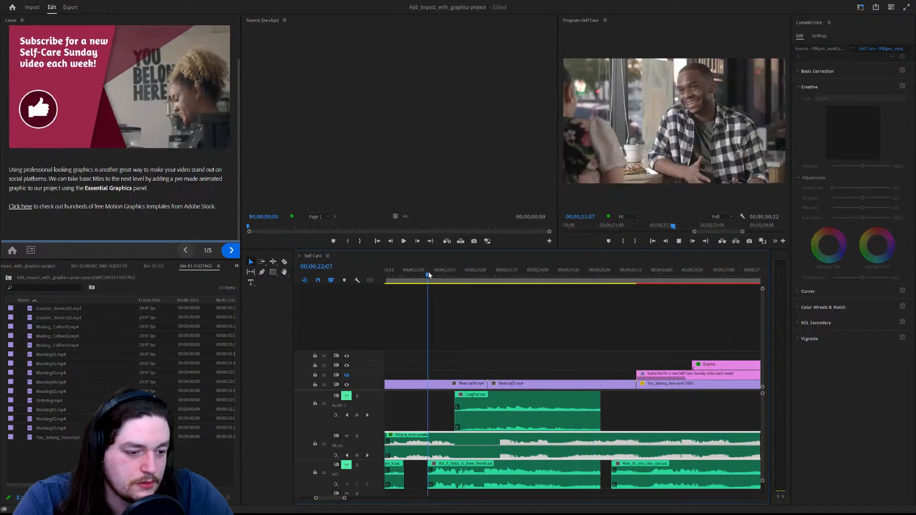
pyautogui.press('space')
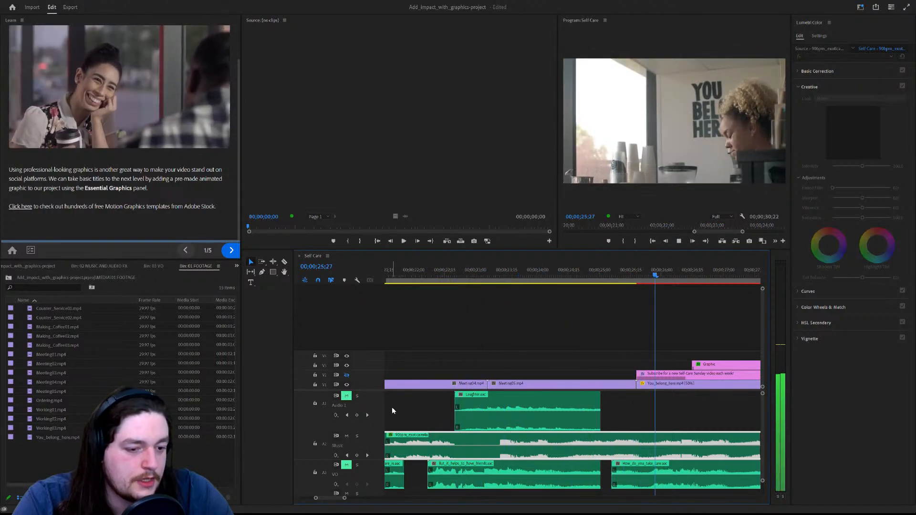
pyautogui.press('space')
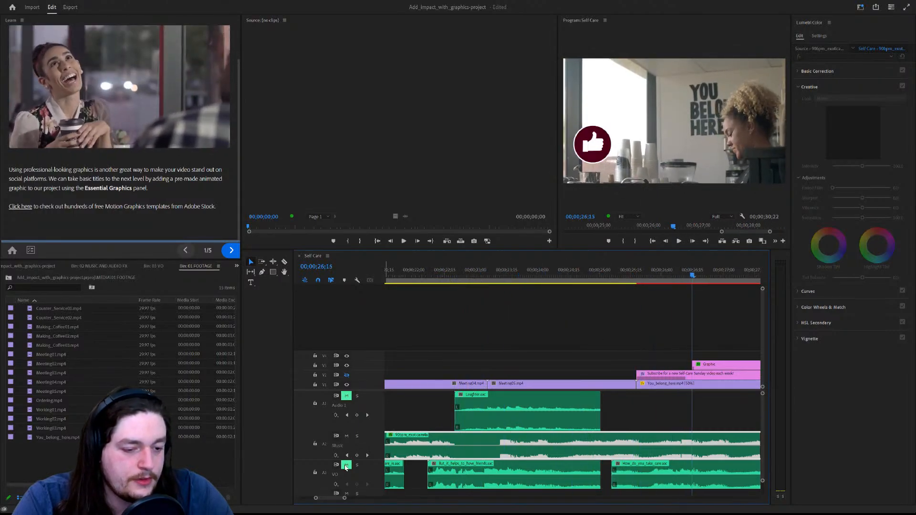
# Unmute the Audio 1 and voice-over tracks and continue playback to 00;00;28;01.
pyautogui.click(346, 465)
pyautogui.press('space')
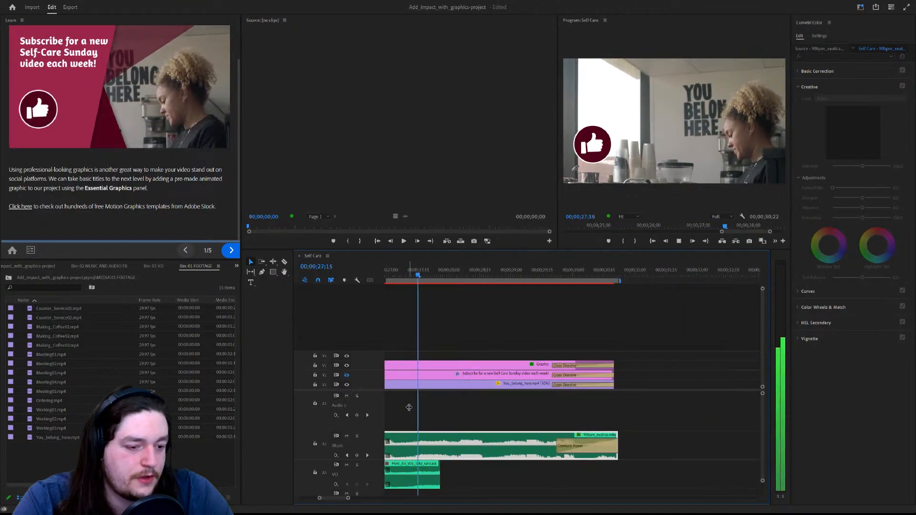
pyautogui.press('space')
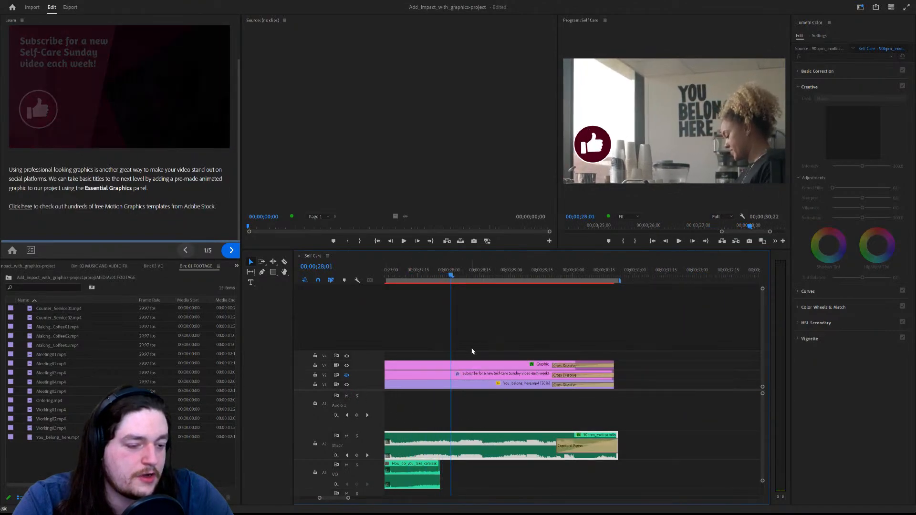
# Select the You_belong_here.mp4 clip, followed by the Cross Dissolve at the end of the subscribe title.
pyautogui.click(511, 386)
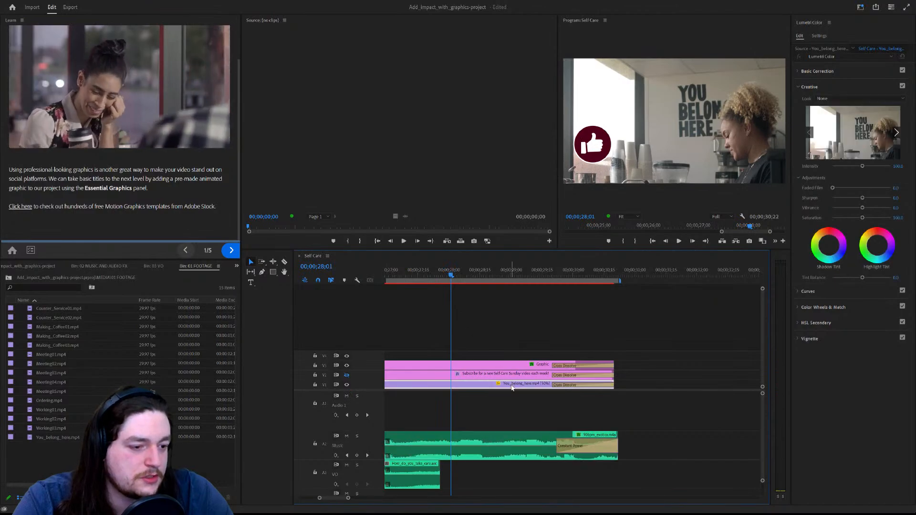
pyautogui.click(558, 375)
pyautogui.click(565, 377)
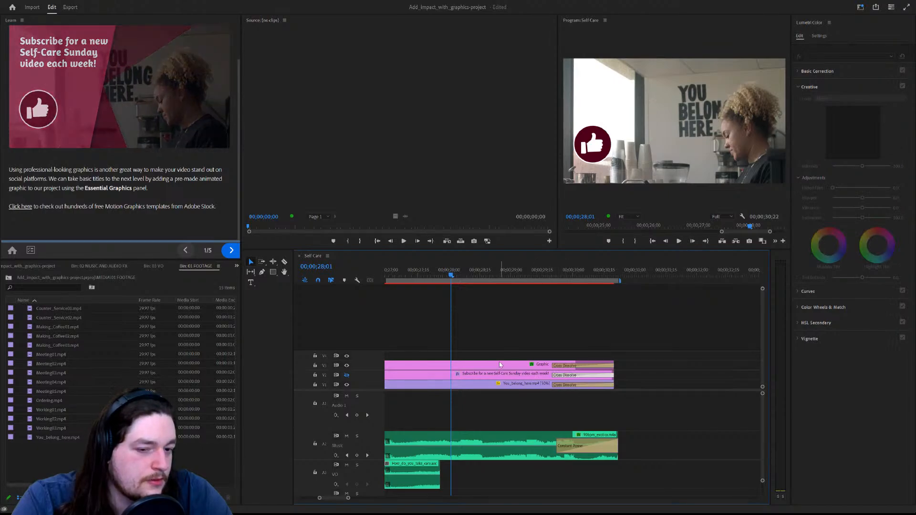
# Play from 00;00;28;01 to the end, restart from the opening up to 00;00;01;15, and fit the whole sequence in the timeline.
pyautogui.press('space')
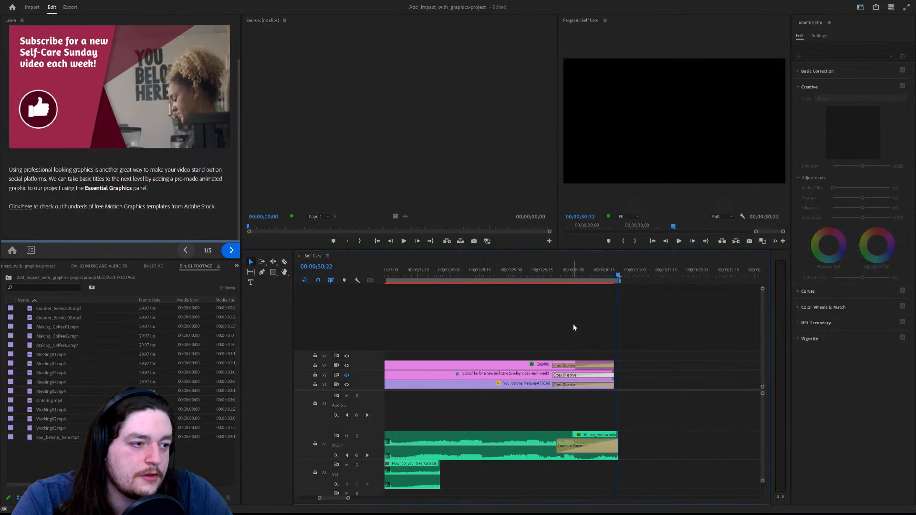
pyautogui.press('space')
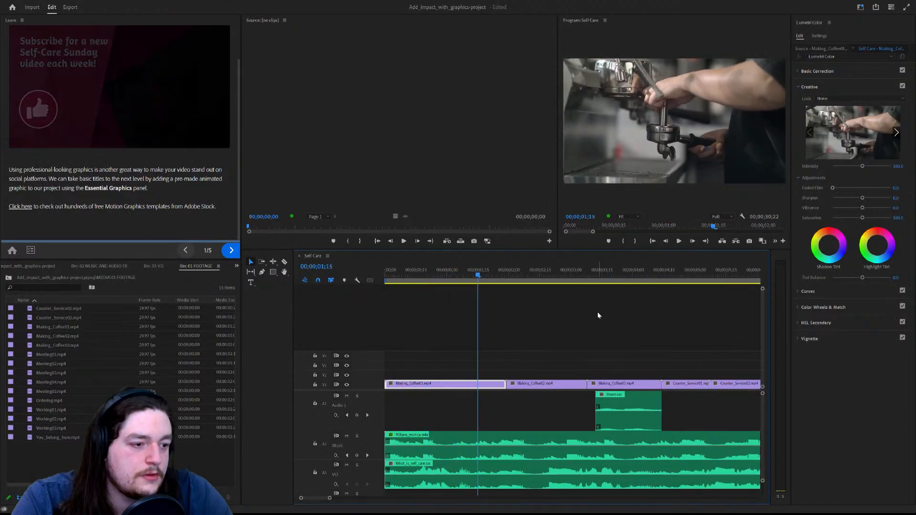
pyautogui.press('-')
pyautogui.press('-')
pyautogui.press('-')
pyautogui.press('-')
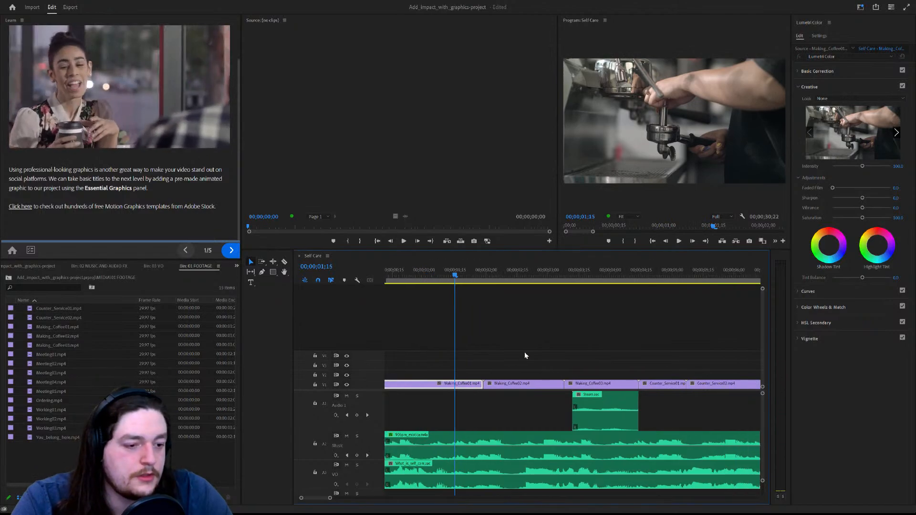
pyautogui.press('-')
pyautogui.press('-')
pyautogui.press('-')
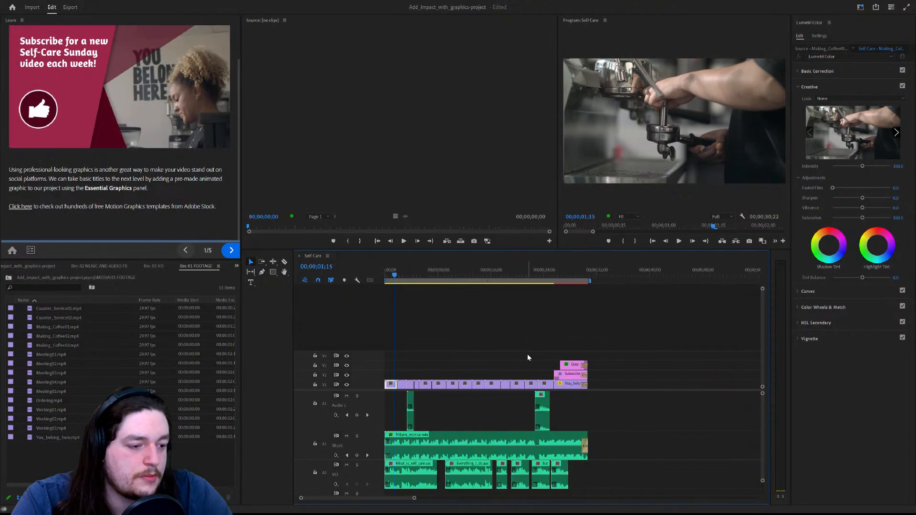
# Play from the second-to-last meeting shot through the closing graphics to the end, and restart the opening up to 00;00;00;27.
pyautogui.click(535, 273)
pyautogui.press('space')
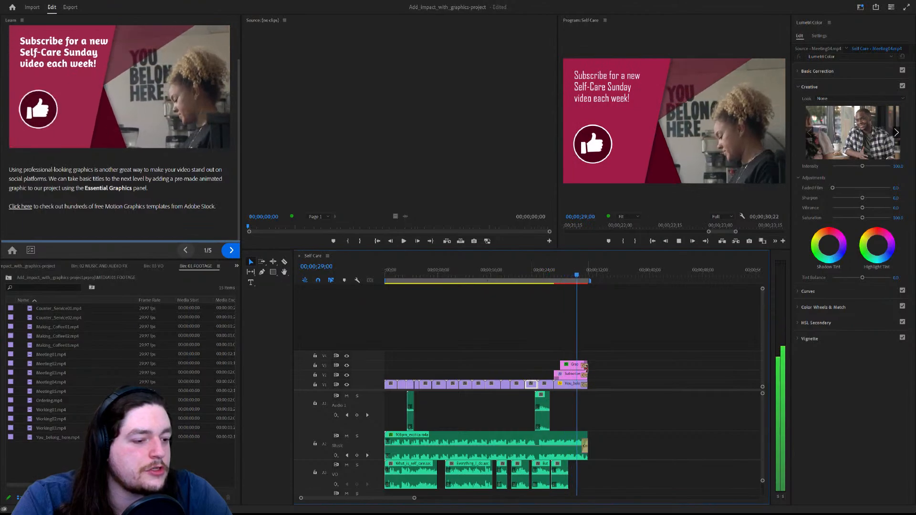
pyautogui.press('space')
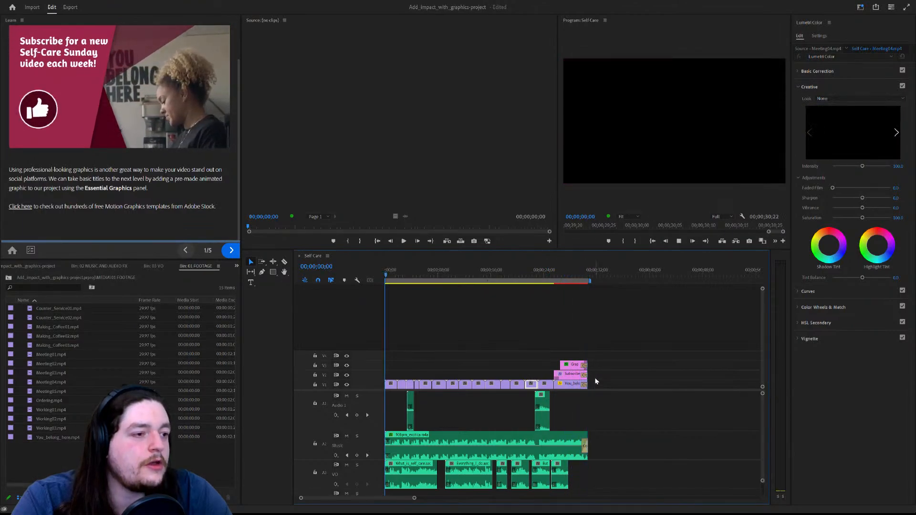
pyautogui.press('space')
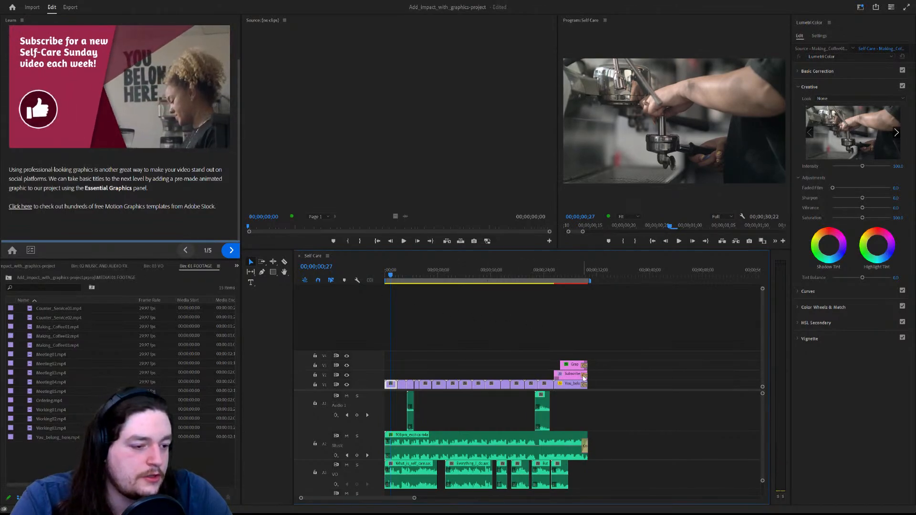
# Check the duration settings of the Cross Dissolve ending You_belong_here.mp4 without changing them, and select that clip.
pyautogui.moveTo(581, 377); pyautogui.dragTo(560, 384)
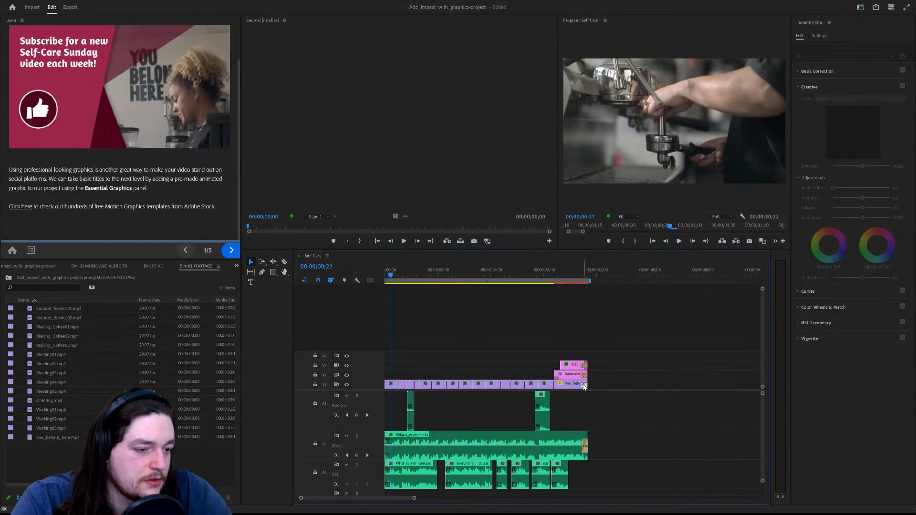
pyautogui.doubleClick(584, 386)
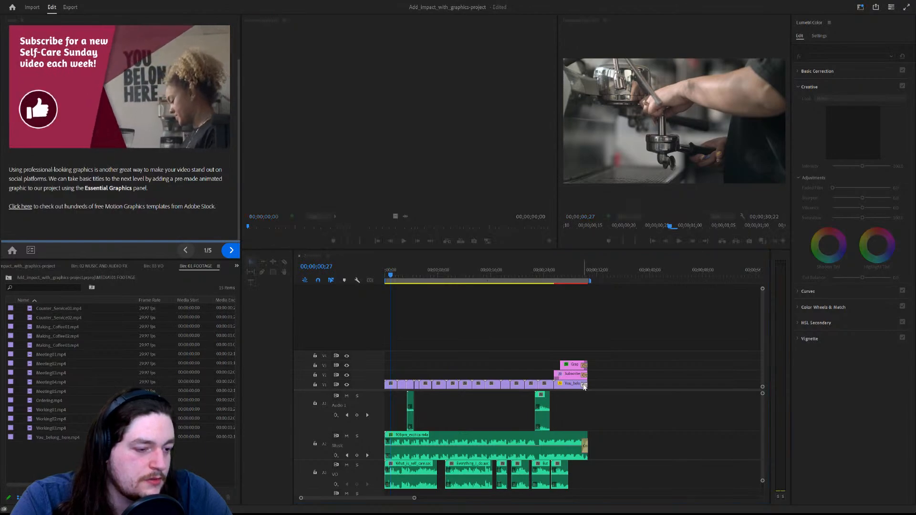
pyautogui.click(480, 263)
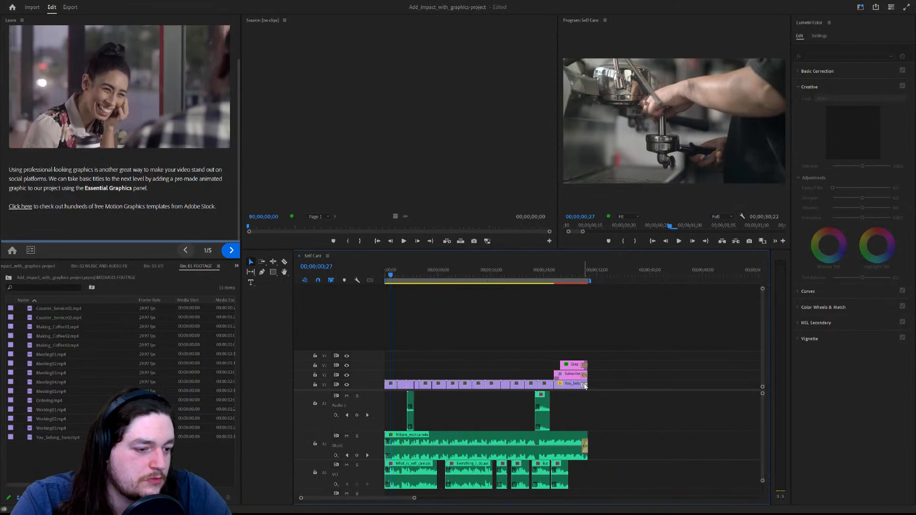
pyautogui.moveTo(586, 386)
pyautogui.mouseDown()
pyautogui.moveTo(574, 388)
pyautogui.moveTo(584, 385)
pyautogui.mouseUp()
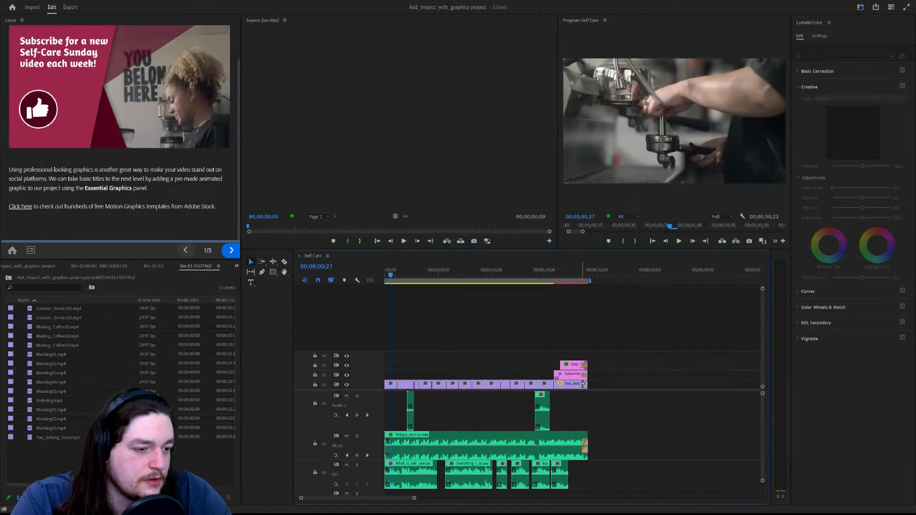
pyautogui.click(585, 386)
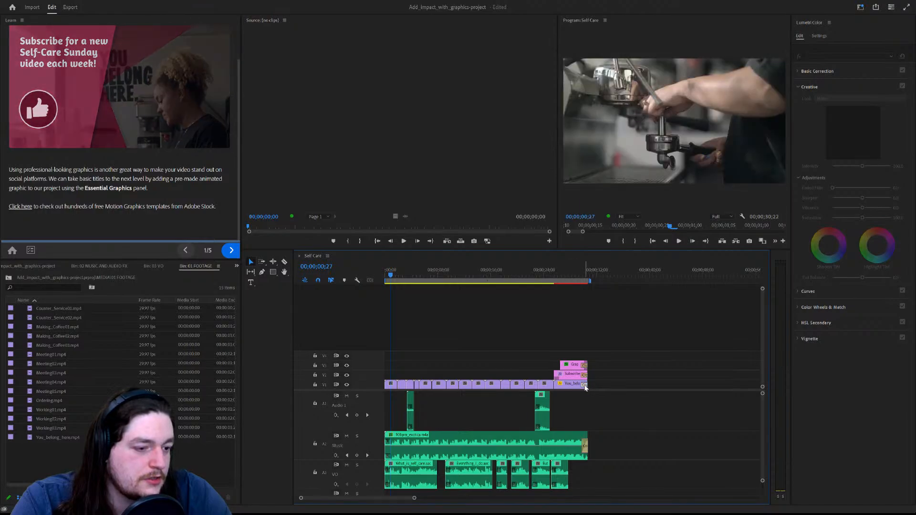
pyautogui.click(585, 387)
pyautogui.click(584, 386)
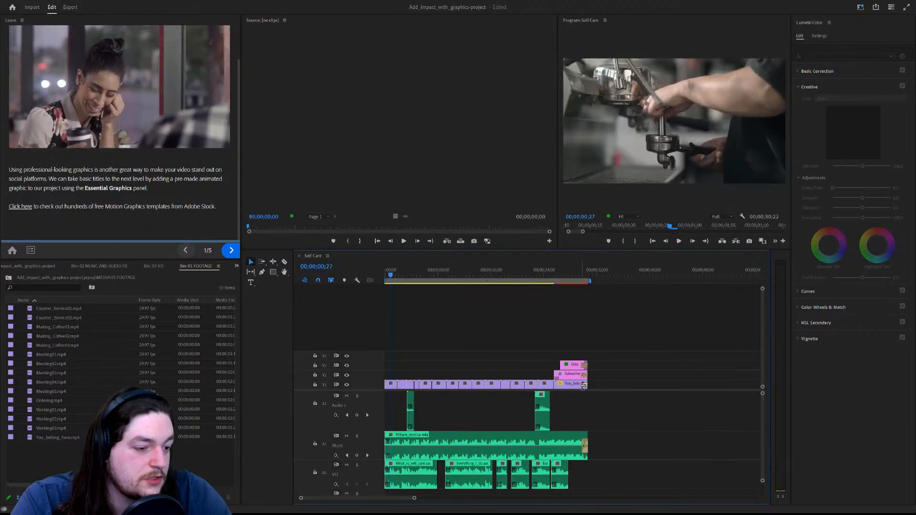
pyautogui.click(584, 385)
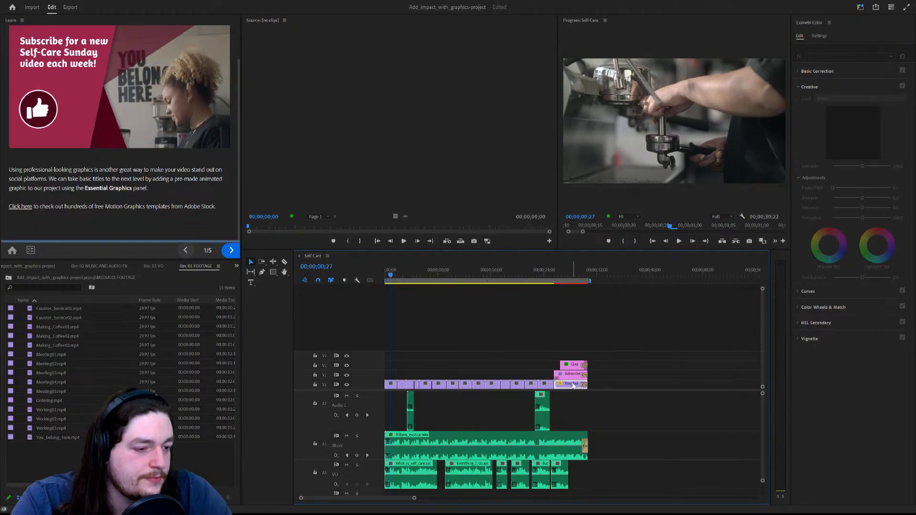
pyautogui.click(572, 385)
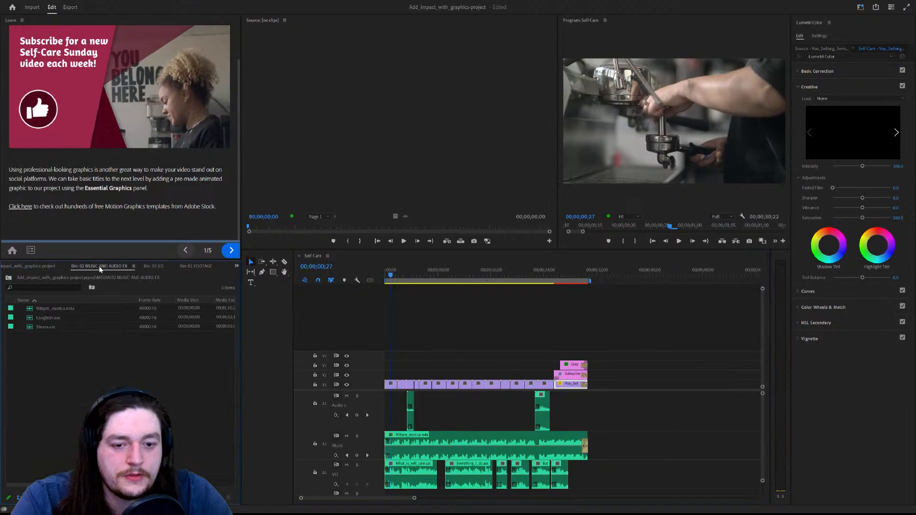
# Show the project's top-level contents, advance the tutorial to step 2 of 5, and open Essential Graphics.
pyautogui.click(39, 266)
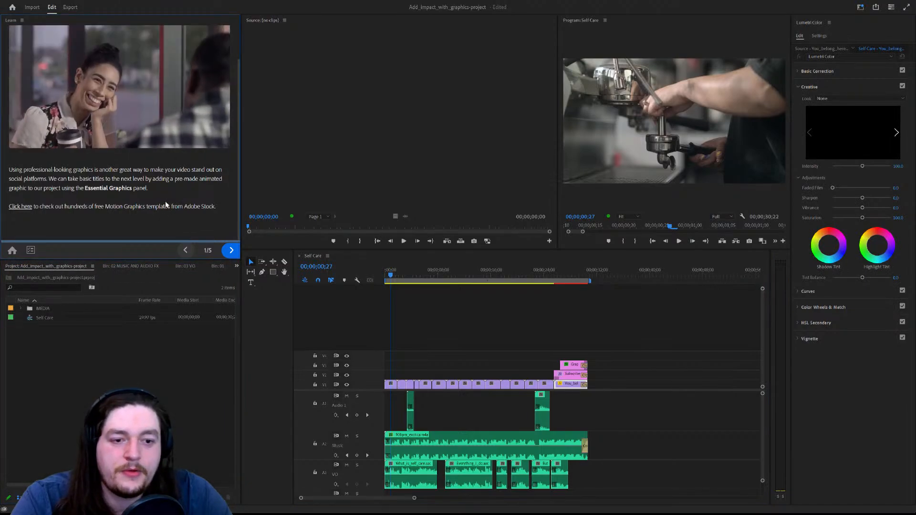
pyautogui.click(231, 250)
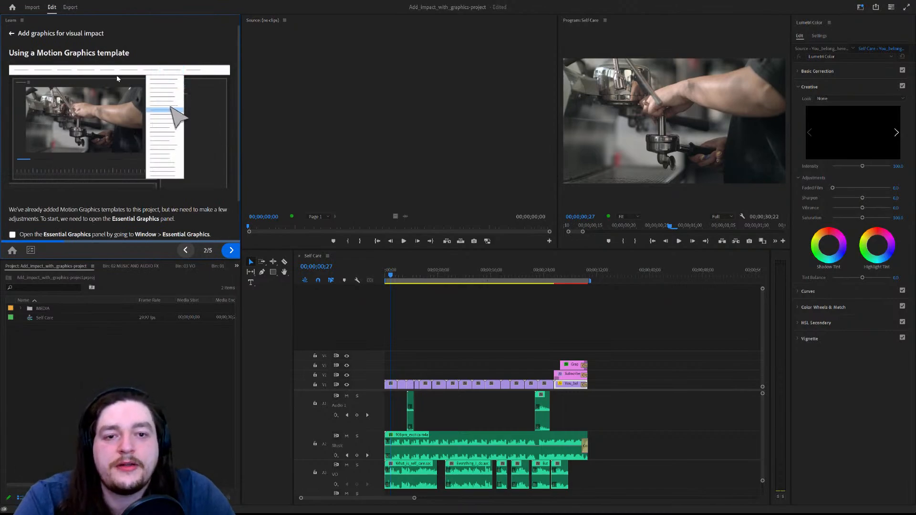
pyautogui.scroll(-2, 205, 136)
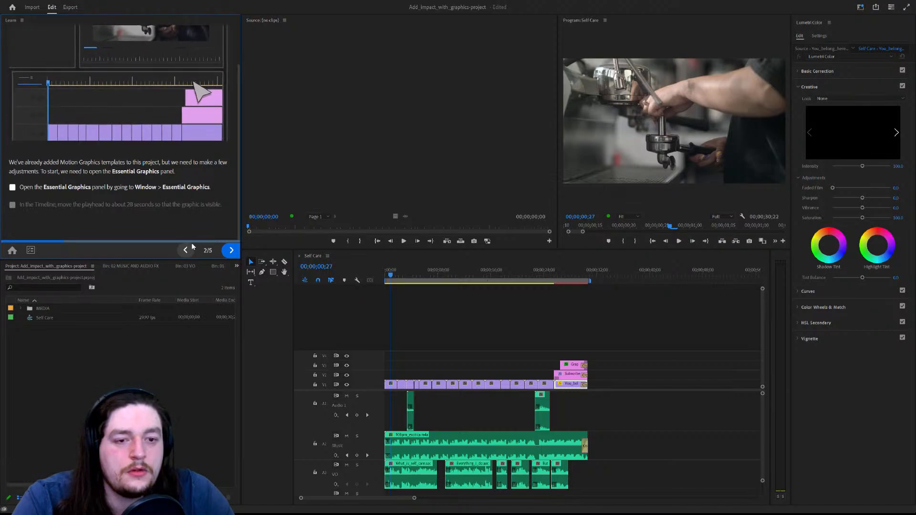
pyautogui.click(242, 141)
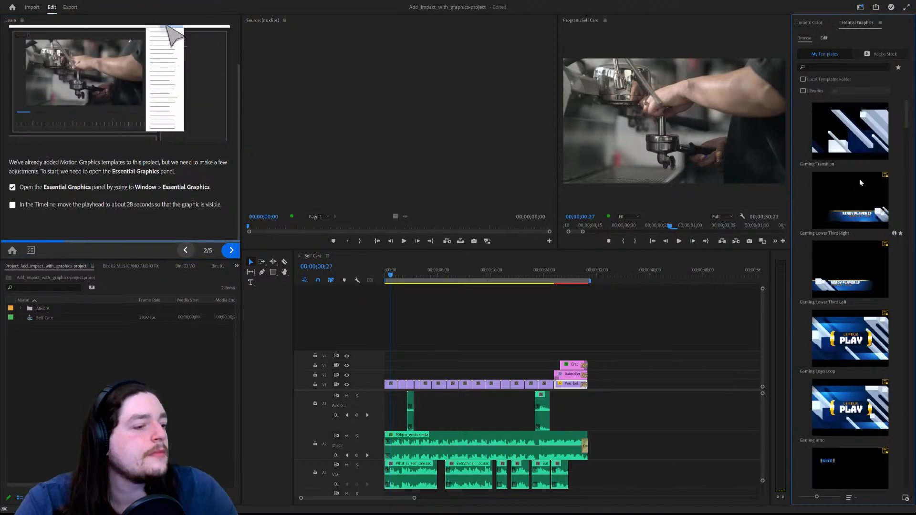
# Browse the free Adobe Stock graphics templates and the gaming lower thirds in My Templates, and read the rest of the tutorial step.
pyautogui.click(880, 56)
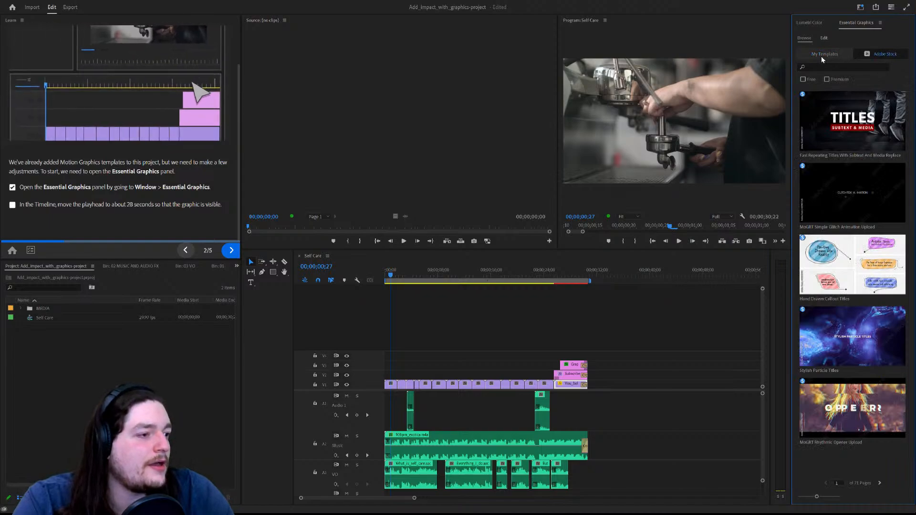
pyautogui.click(803, 80)
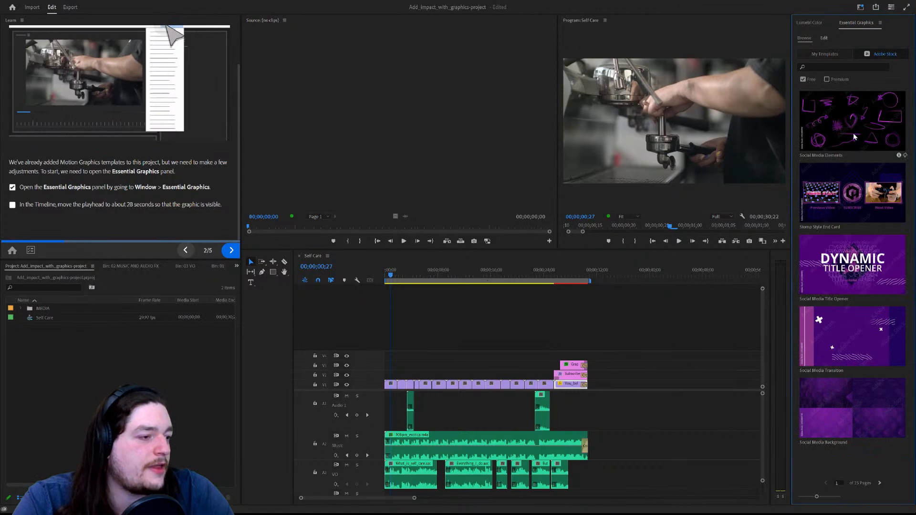
pyautogui.click(824, 55)
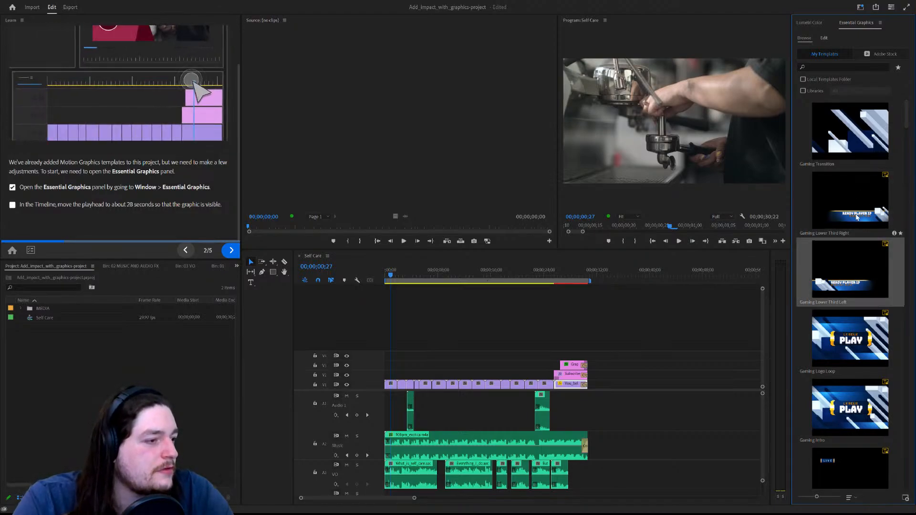
pyautogui.press('space')
pyautogui.press('space')
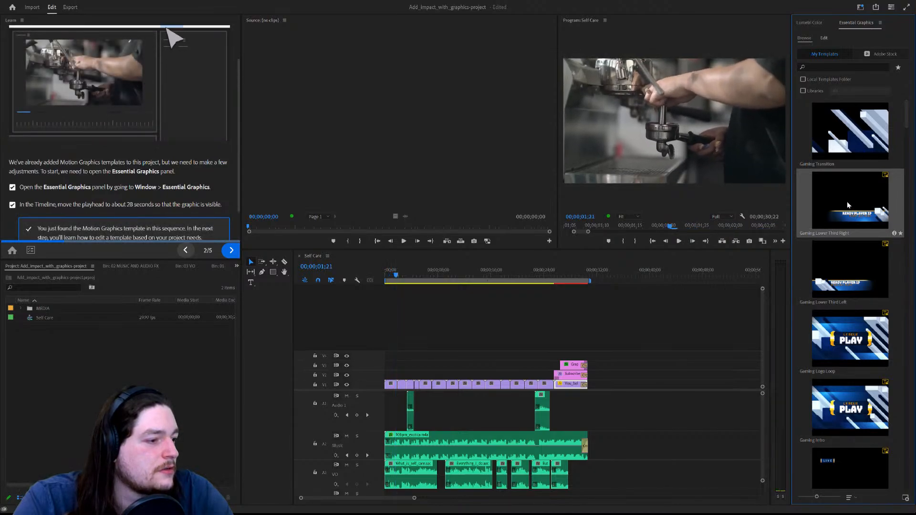
pyautogui.click(380, 121)
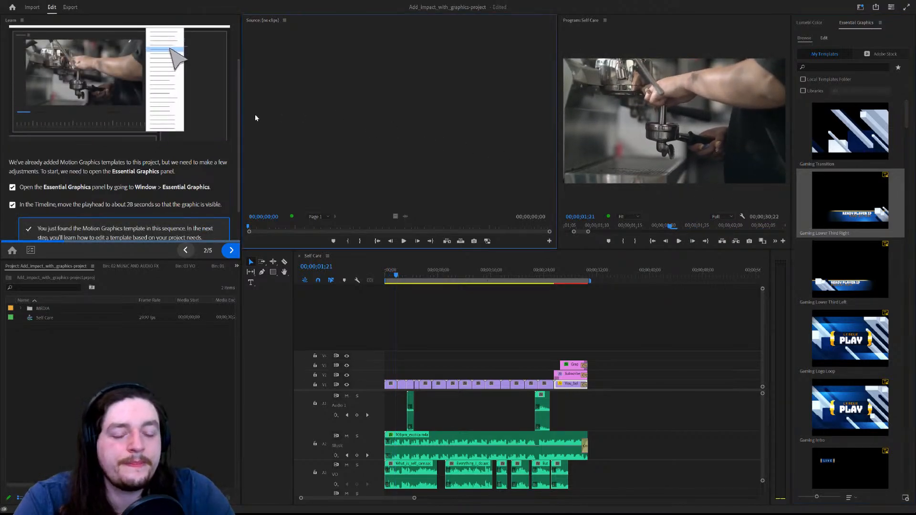
pyautogui.scroll(-2, 181, 171)
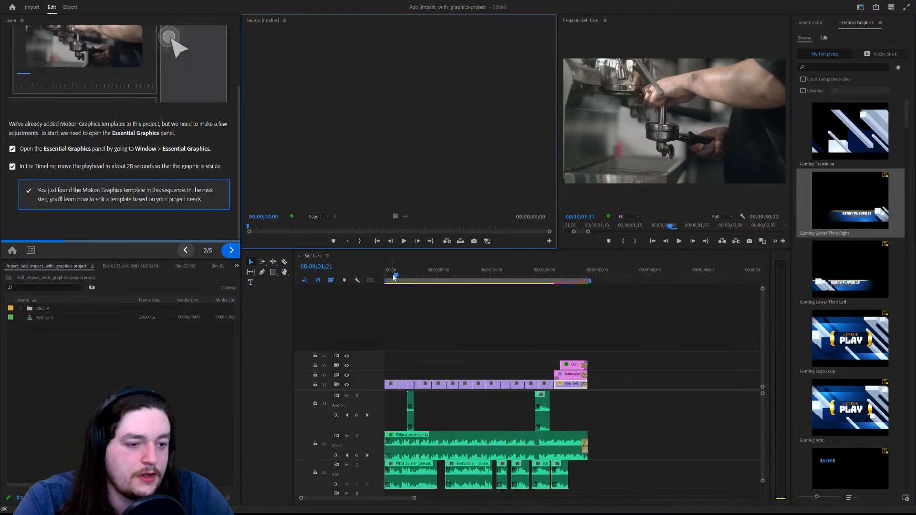
# Inspect the layers of the closing thumbs-up graphic, deselect it, and place the playhead at 00;00;00;24.
pyautogui.moveTo(396, 277); pyautogui.dragTo(390, 277)
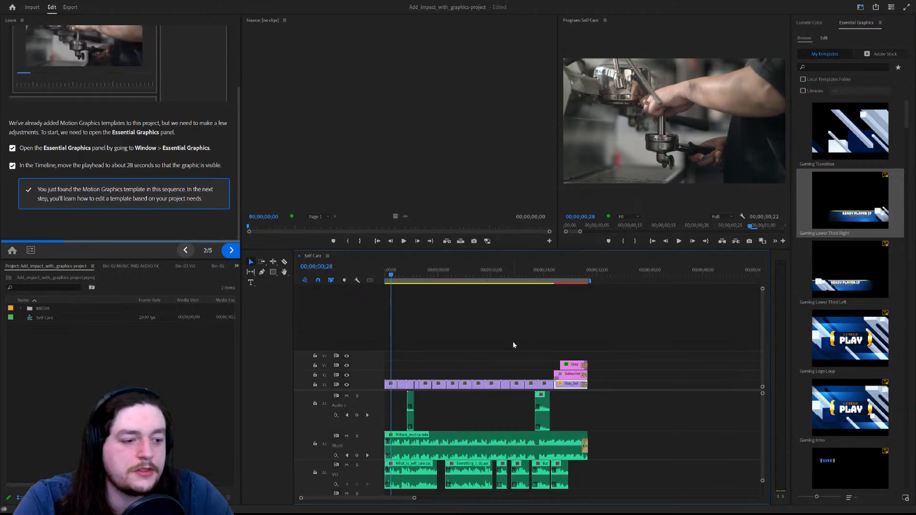
pyautogui.click(576, 366)
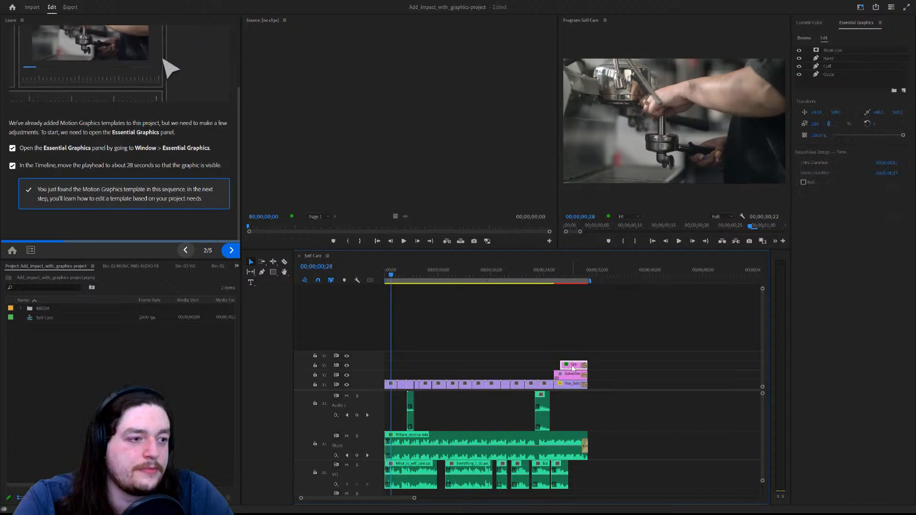
pyautogui.click(411, 313)
pyautogui.click(391, 271)
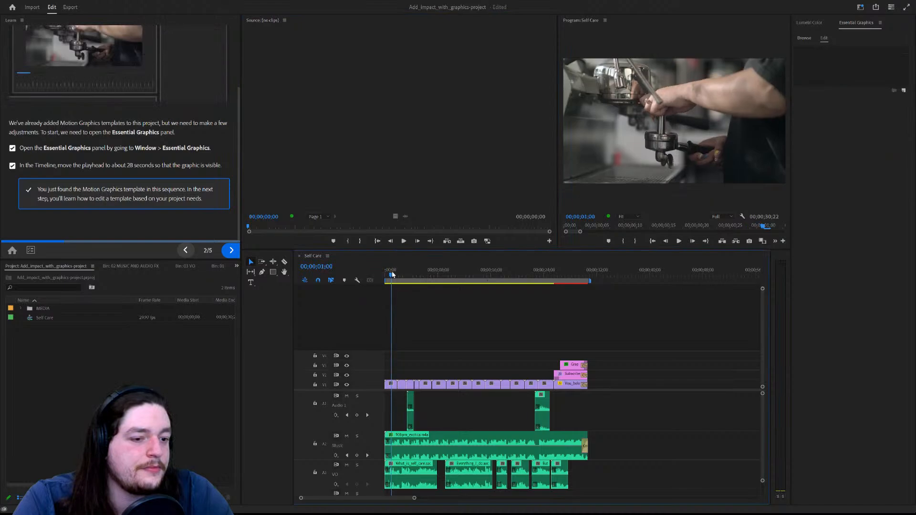
pyautogui.moveTo(391, 275); pyautogui.dragTo(390, 276)
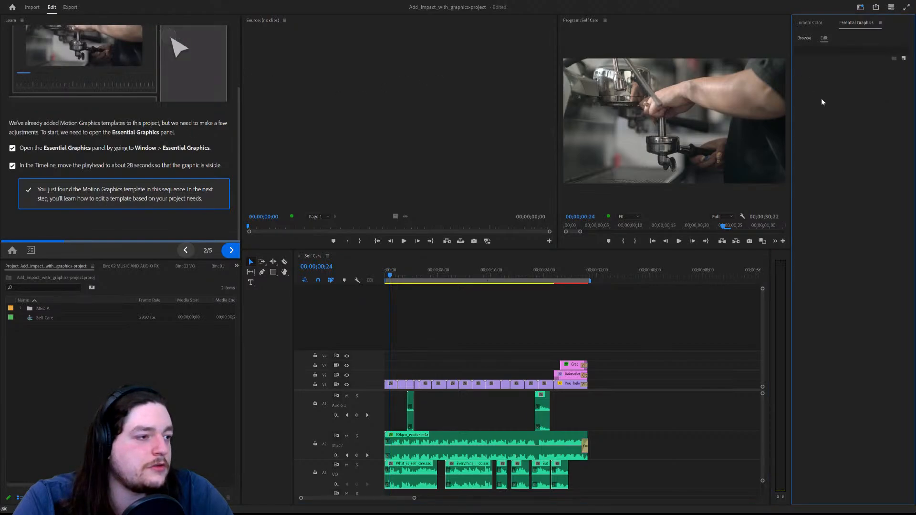
# Add the Gaming Lower Third Right template to the top video track at 00;00;00;24 and play it to 00;00;01;27.
pyautogui.click(804, 38)
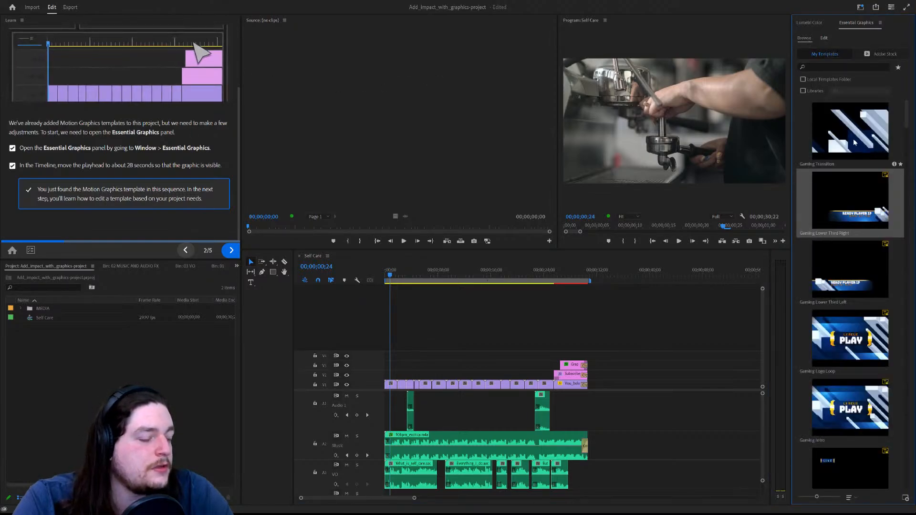
pyautogui.moveTo(861, 198); pyautogui.dragTo(390, 358)
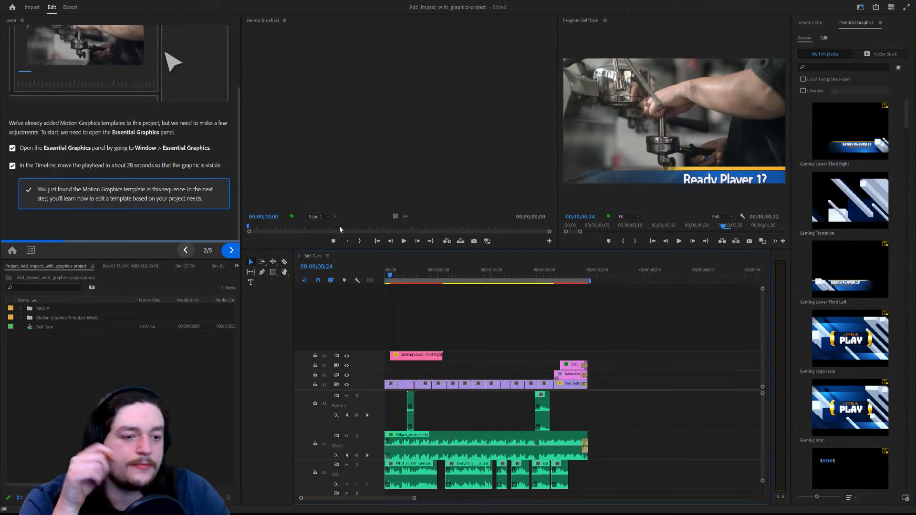
pyautogui.press('space')
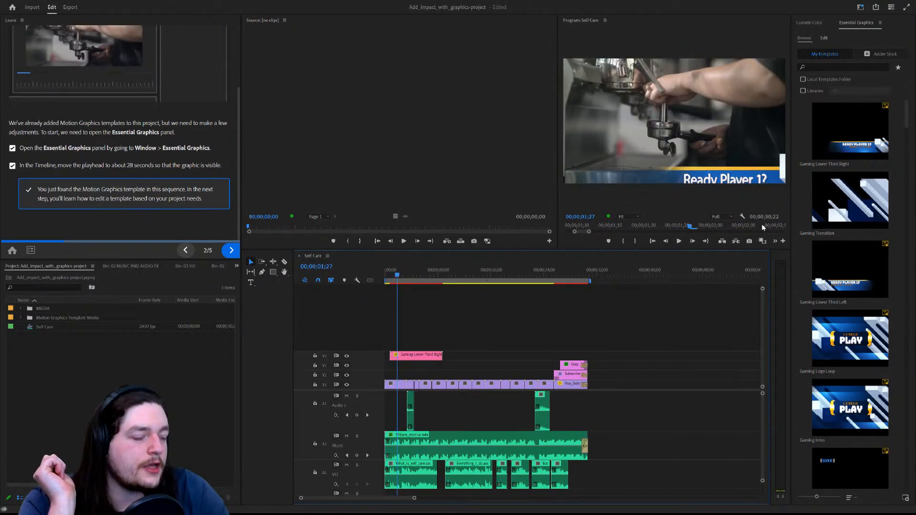
# Set the Gaming Lower Third Right title to the creator's channel name followed by "Poggo", keeping the Ready, Set, Play! subtitle.
pyautogui.click(428, 357)
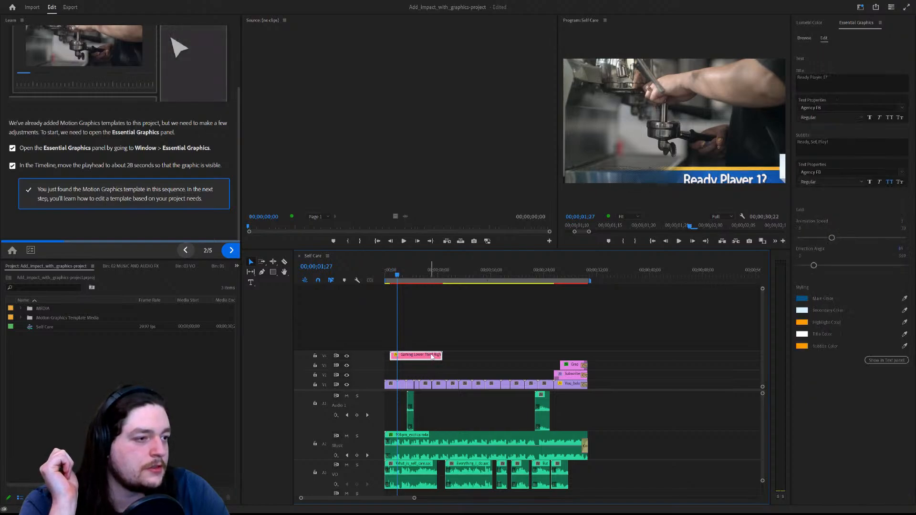
pyautogui.click(819, 77)
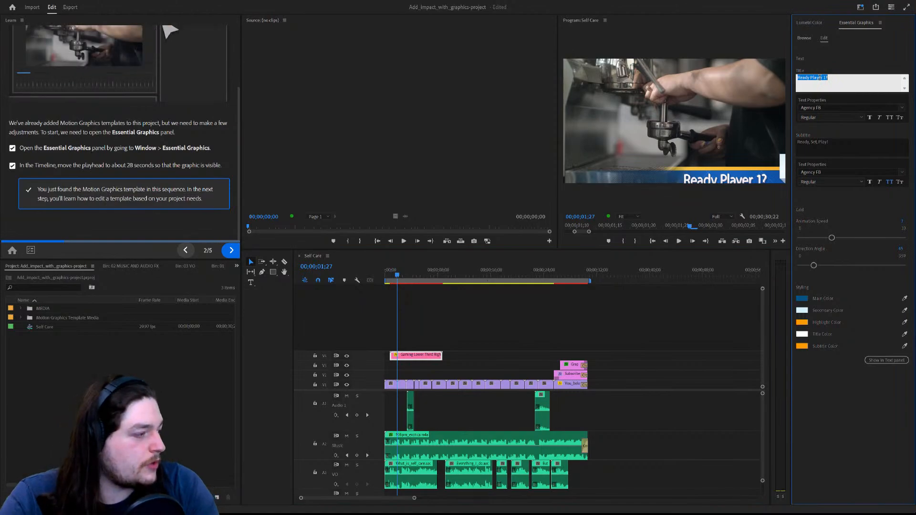
pyautogui.write('Benjam')
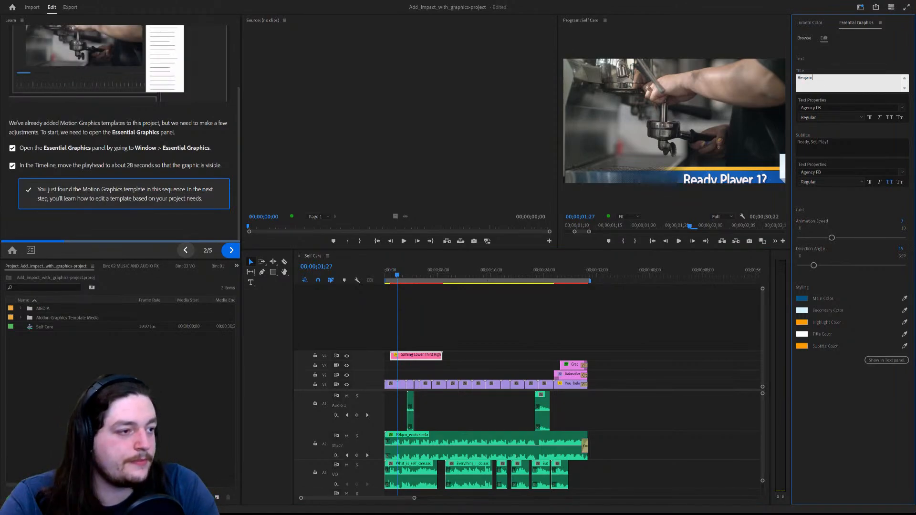
pyautogui.write('inKayEi')
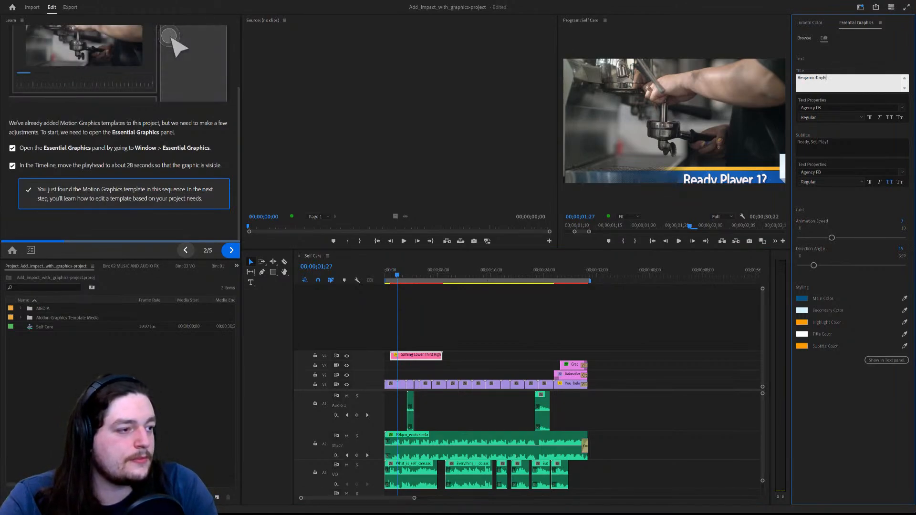
pyautogui.write('ght Poggo')
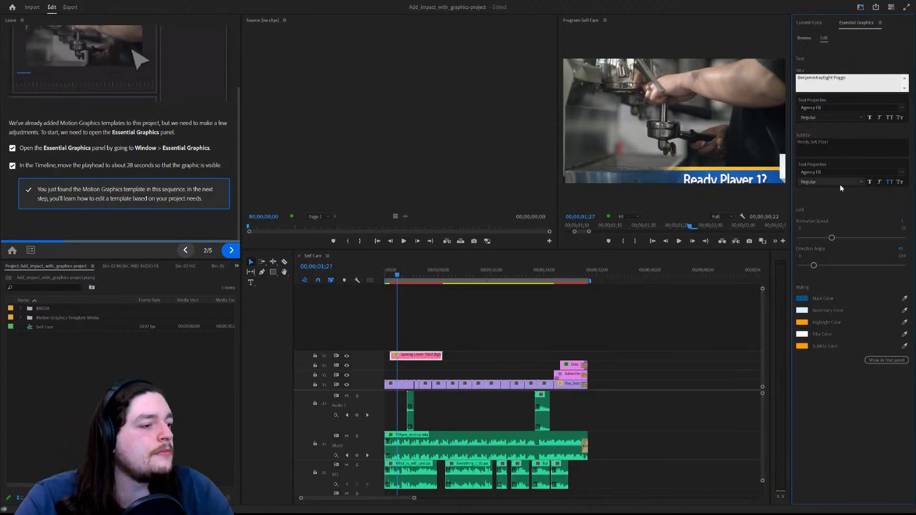
pyautogui.click(825, 132)
pyautogui.click(851, 81)
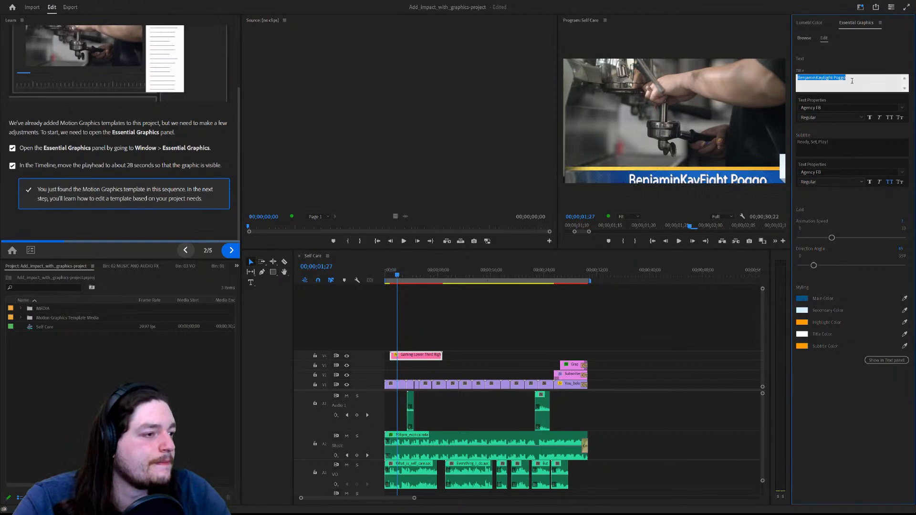
pyautogui.press('BackSpace')
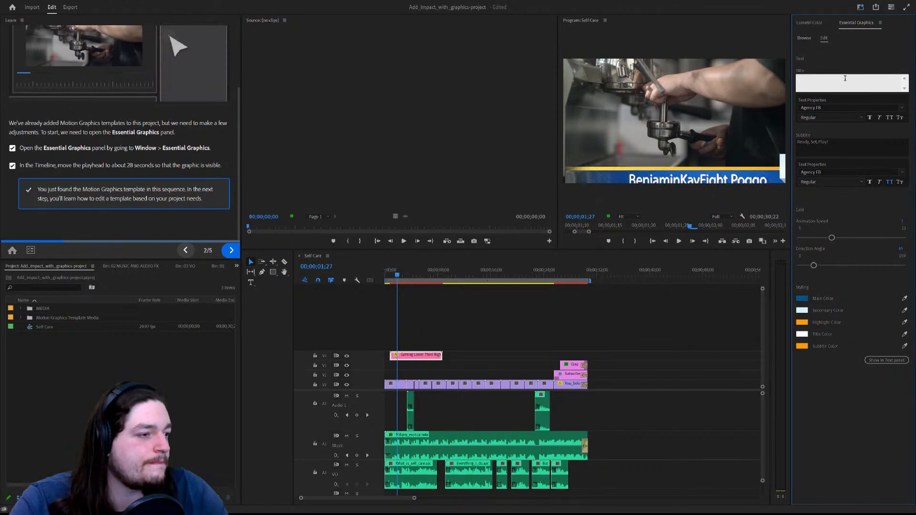
pyautogui.hotkey('ctrl', 'z')
pyautogui.click(862, 375)
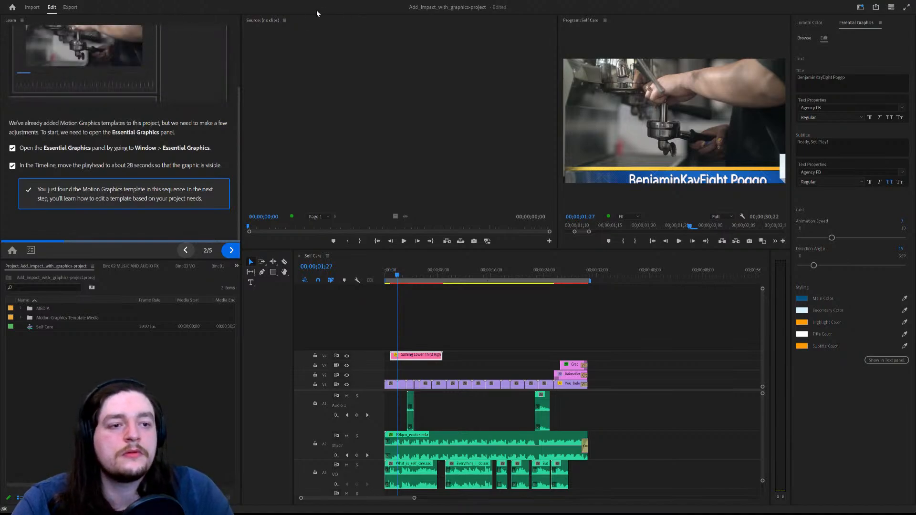
# Play the sequence from the beginning to 00;00;01;10 to preview the retitled lower third.
pyautogui.press('space')
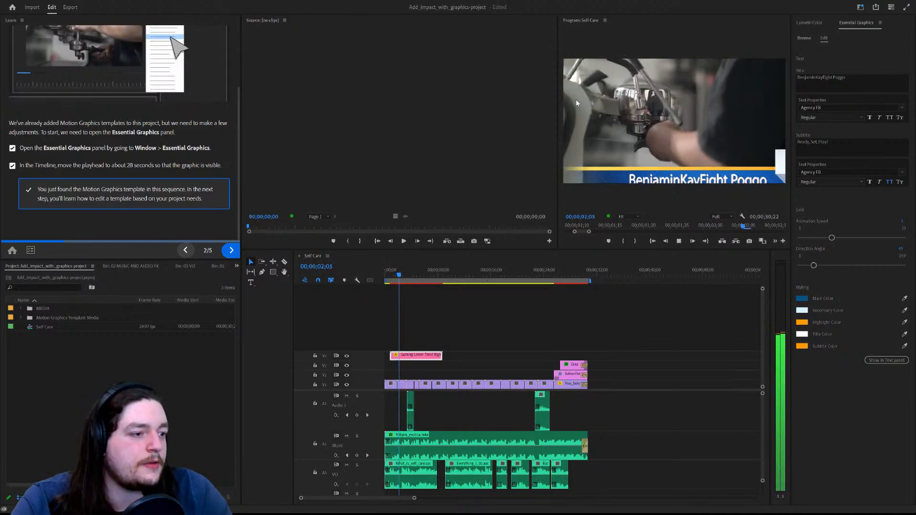
pyautogui.moveTo(410, 276); pyautogui.dragTo(365, 274)
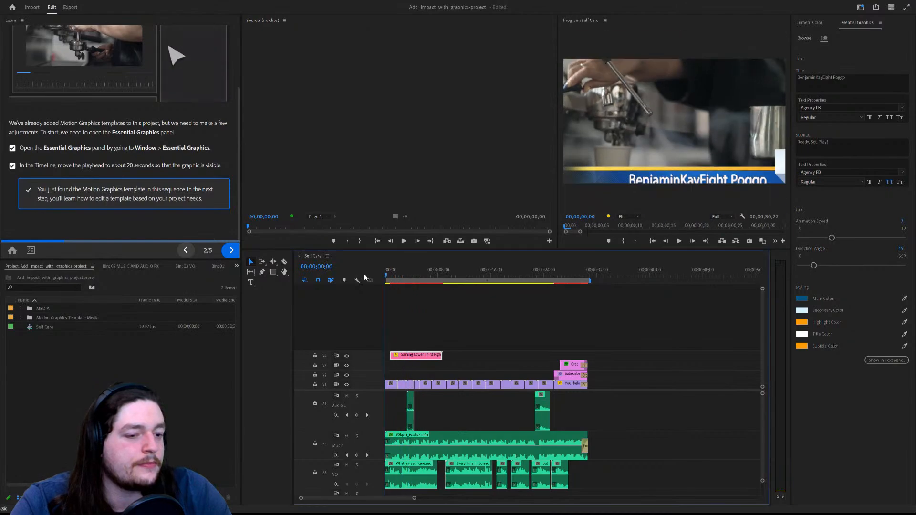
pyautogui.press('space')
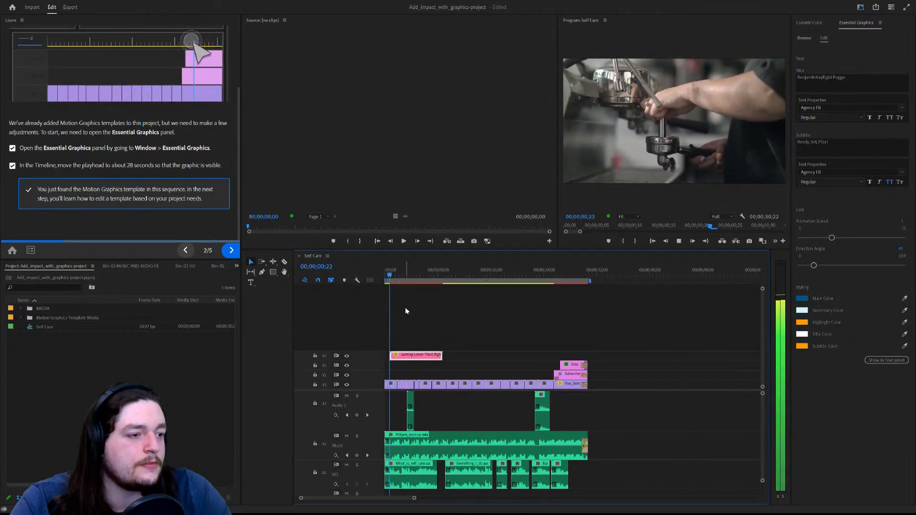
pyautogui.press('space')
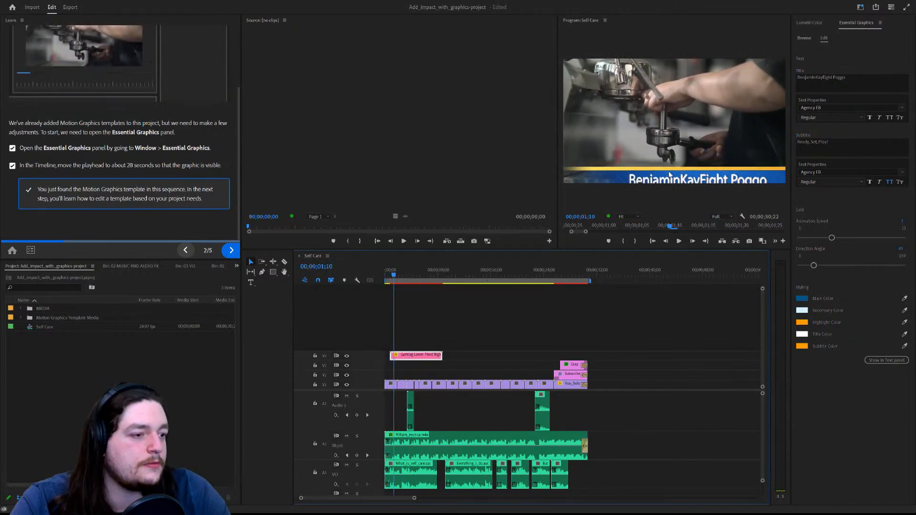
# Widen the Program monitor so the lower third preview is shown larger.
pyautogui.click(669, 175)
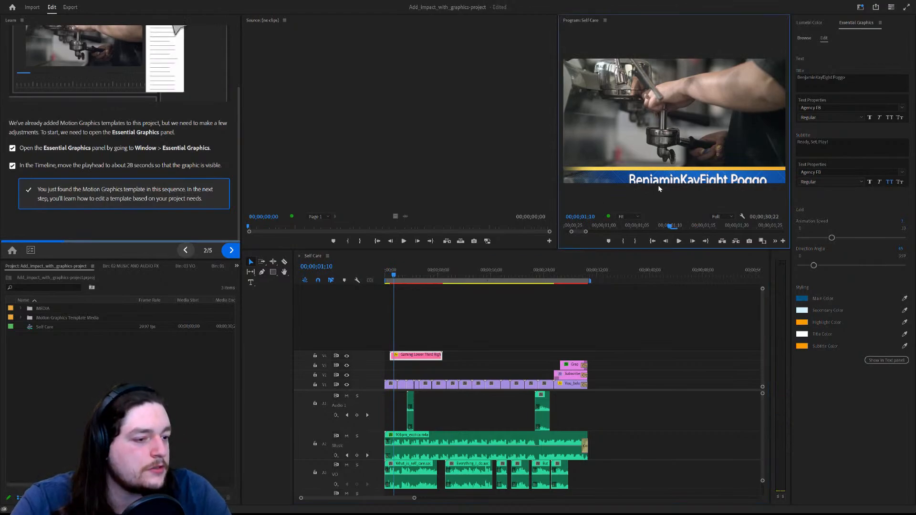
pyautogui.click(631, 216)
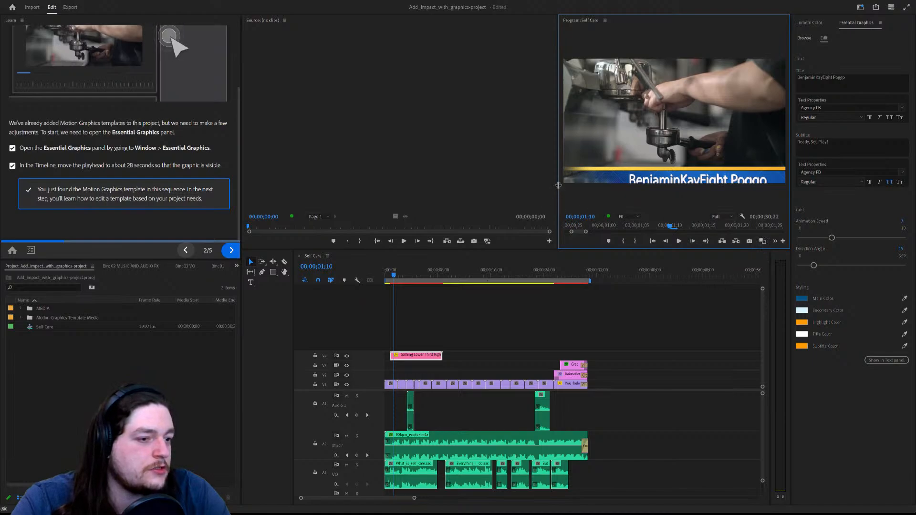
pyautogui.moveTo(558, 185); pyautogui.dragTo(524, 188)
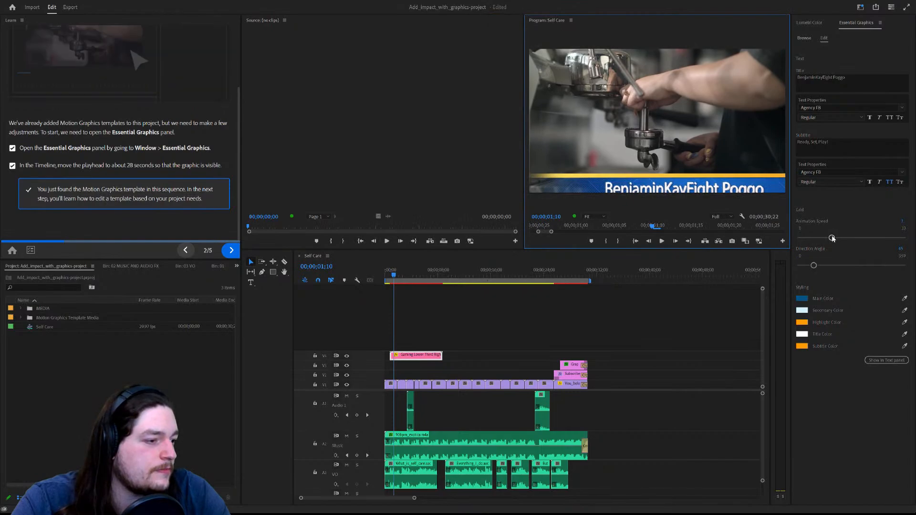
# Try a larger grid Direction Angle on the lower third and scrub through the opening seconds of the sequence.
pyautogui.moveTo(817, 267); pyautogui.dragTo(815, 266)
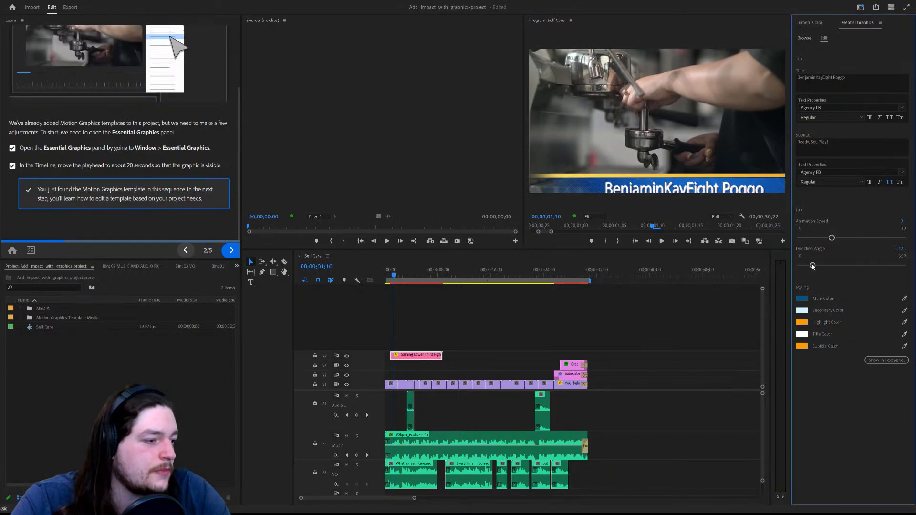
pyautogui.click(446, 299)
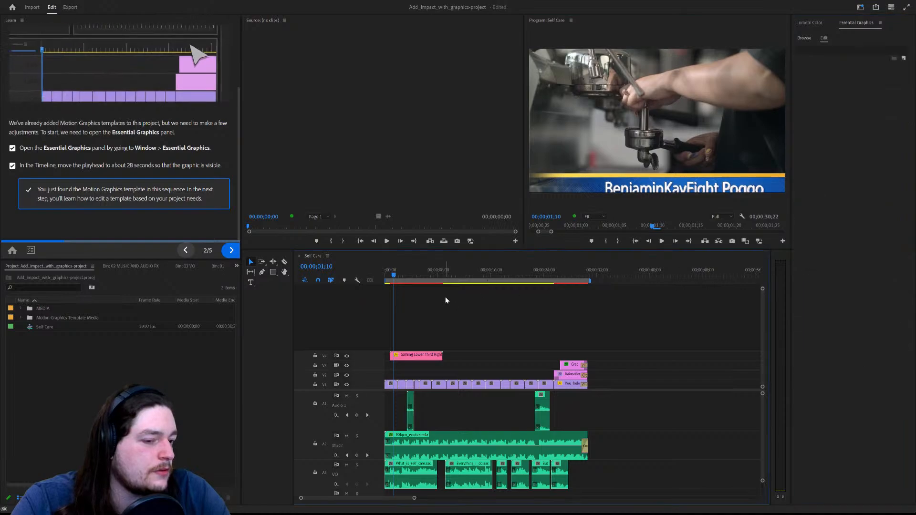
pyautogui.click(391, 275)
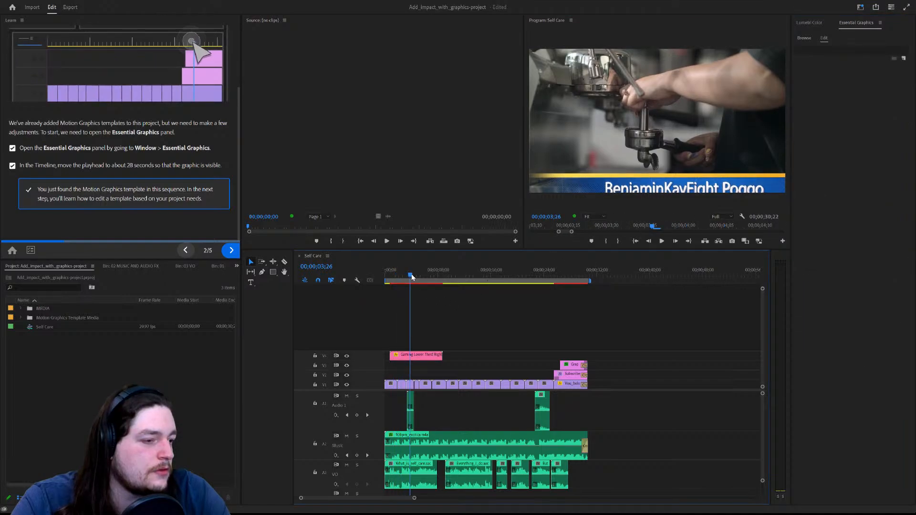
# Open the Gaming Lower Third Right clip in the Source monitor and compare it with the Program monitor at 00;00;00;24.
pyautogui.click(413, 358)
pyautogui.doubleClick(415, 359)
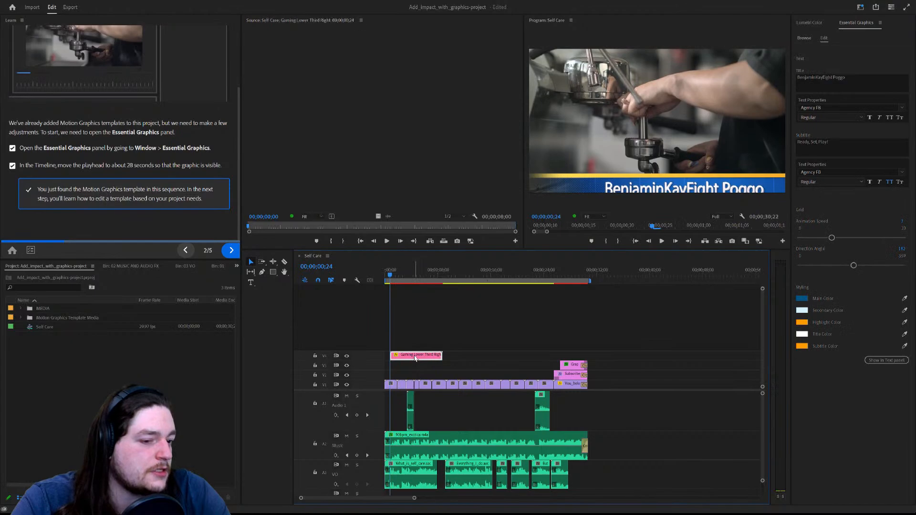
pyautogui.click(431, 189)
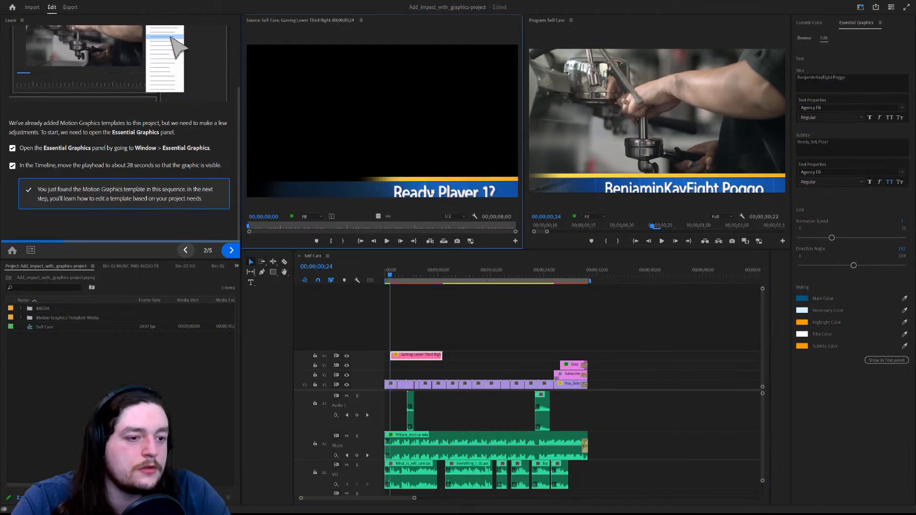
pyautogui.click(600, 175)
pyautogui.click(483, 159)
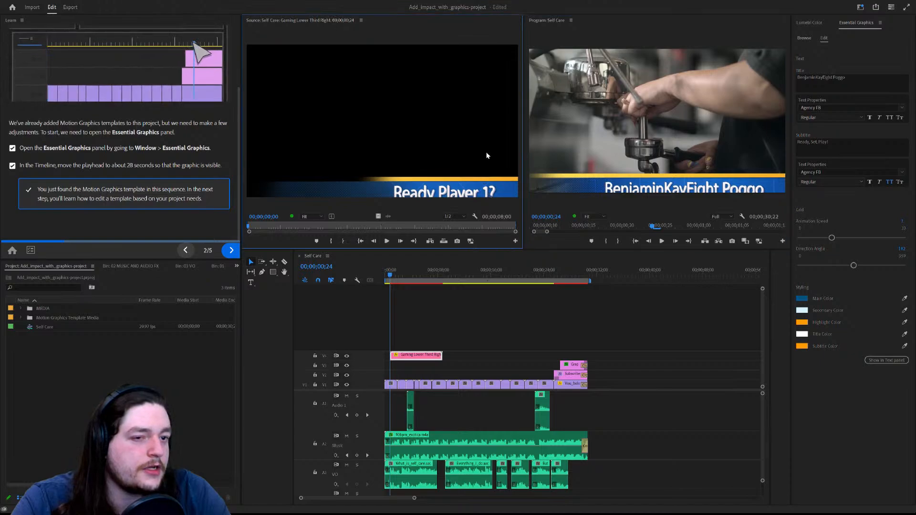
pyautogui.click(585, 191)
# Reduce the grid Direction Angle of the lower third clip to about a quarter of its range.
pyautogui.click(435, 360)
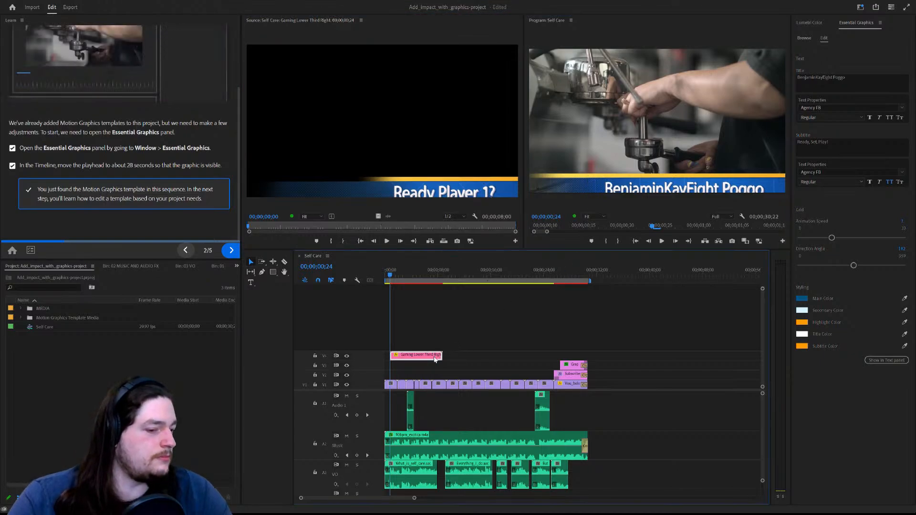
pyautogui.click(429, 359)
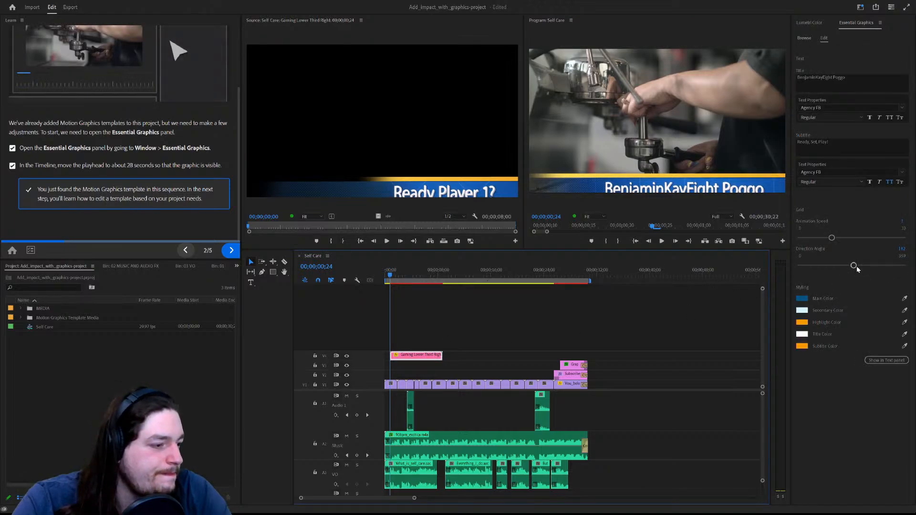
pyautogui.moveTo(853, 265); pyautogui.dragTo(823, 266)
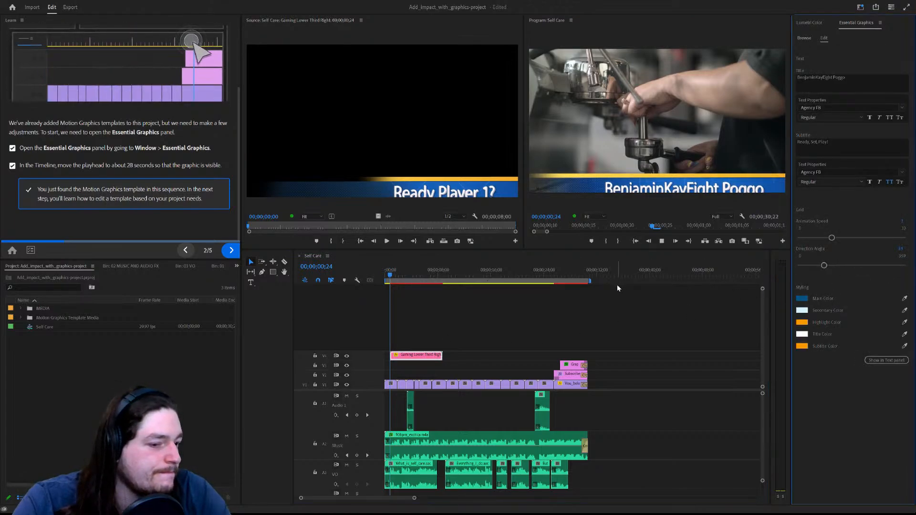
# Deselect the lower third and replay the sequence from near its start to 00;00;01;29 to check the graphic.
pyautogui.click(540, 327)
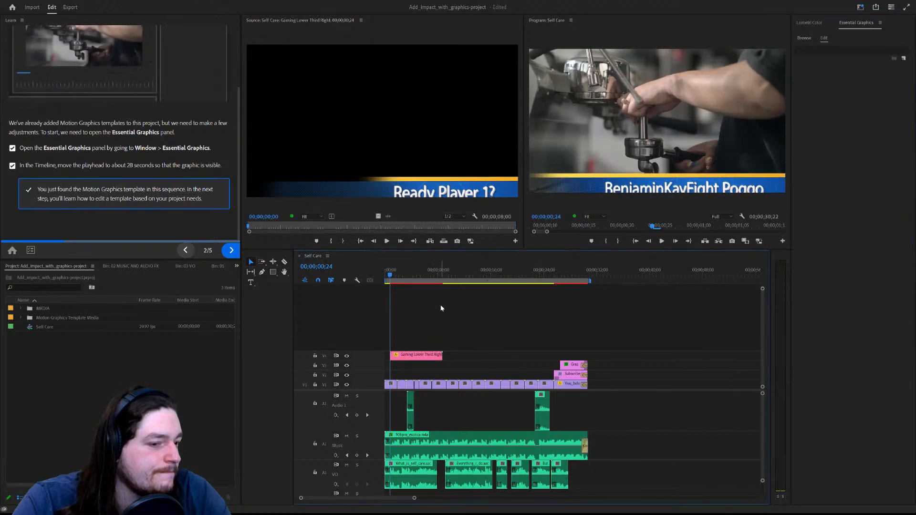
pyautogui.click(400, 272)
pyautogui.press('space')
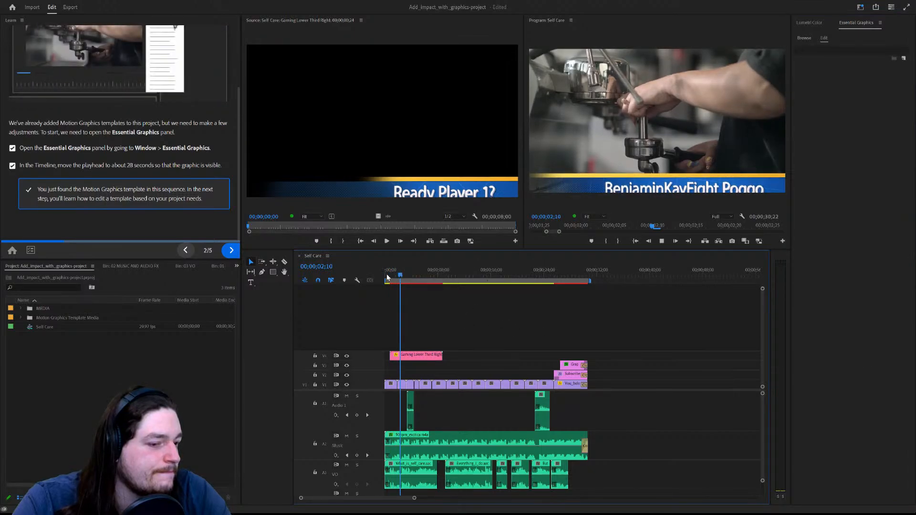
pyautogui.click(386, 275)
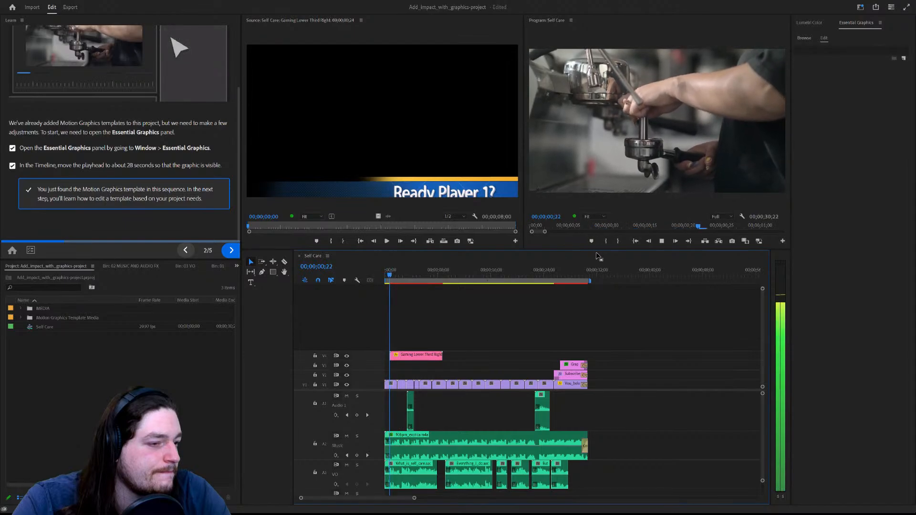
pyautogui.press('space')
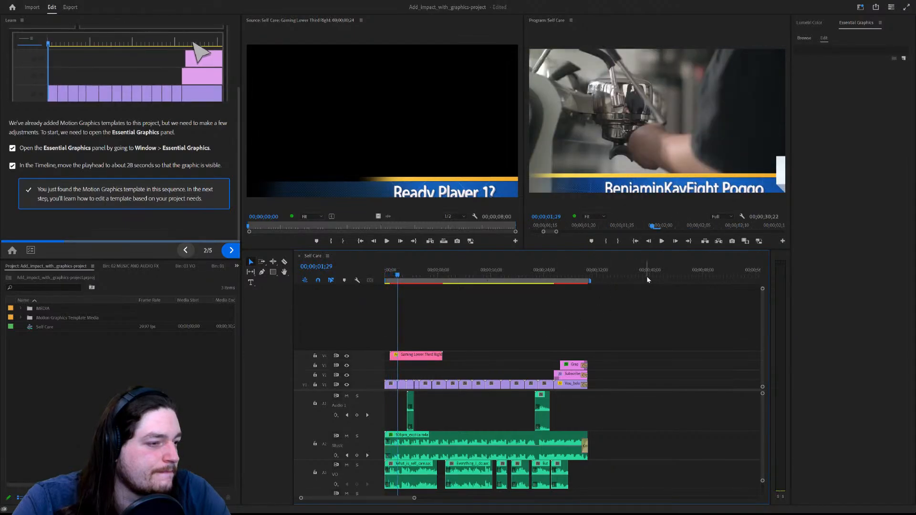
# Reselect the lower third and review its title field, the My Templates list, and its editable properties.
pyautogui.click(416, 354)
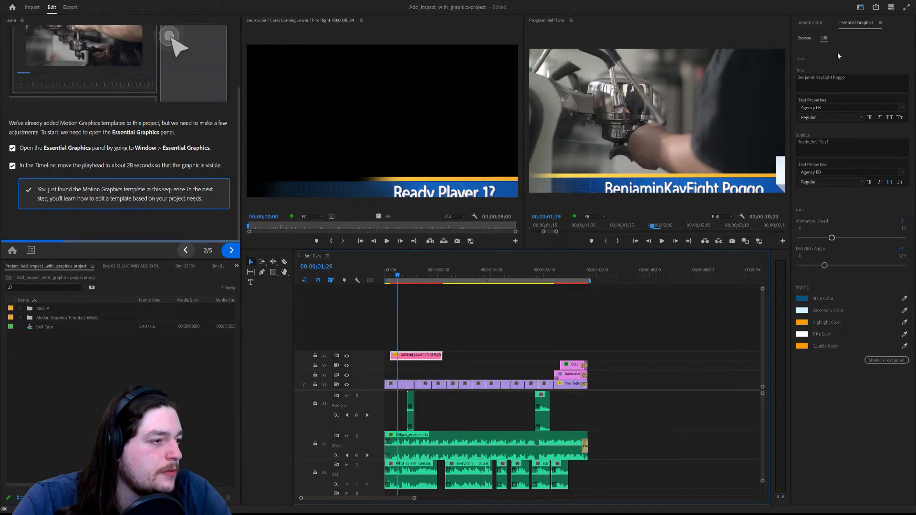
pyautogui.click(853, 86)
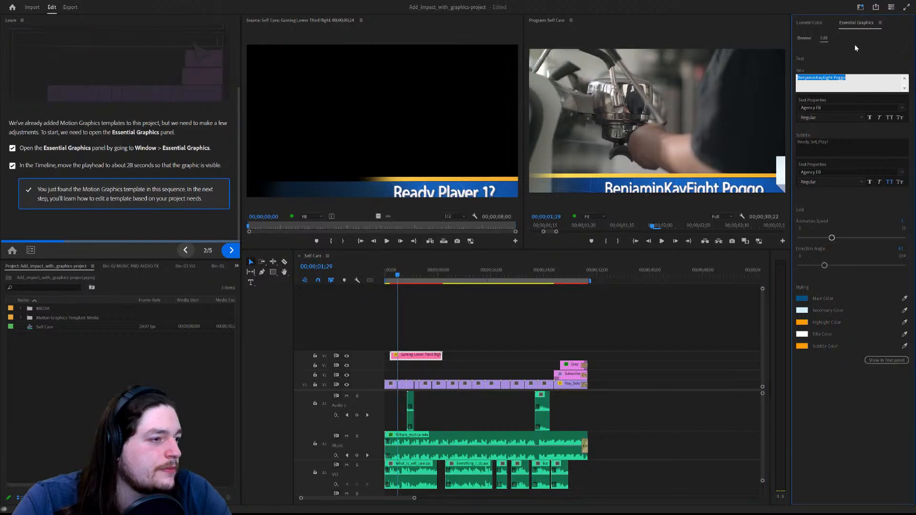
pyautogui.click(806, 37)
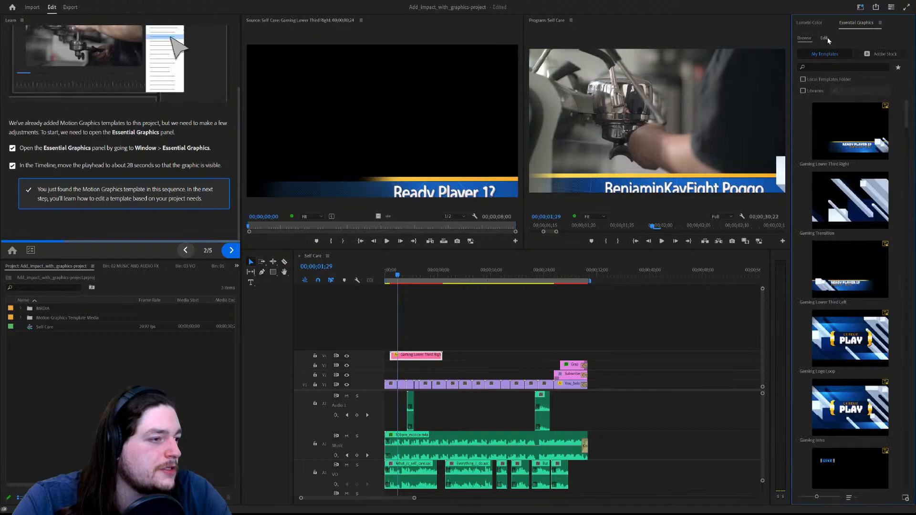
pyautogui.click(824, 38)
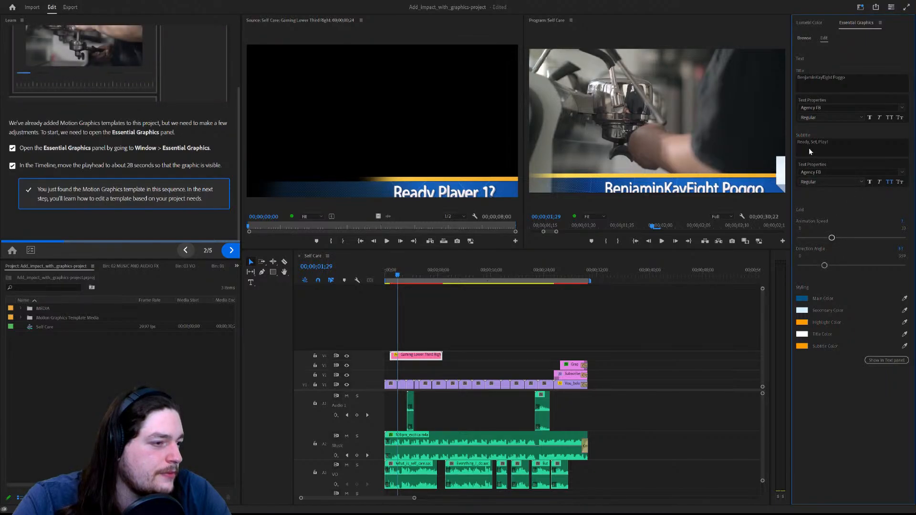
# Advance the tutorial to step 3 of 5, read its text-update instructions, and select the Gaming Lower Third Right clip.
pyautogui.click(232, 251)
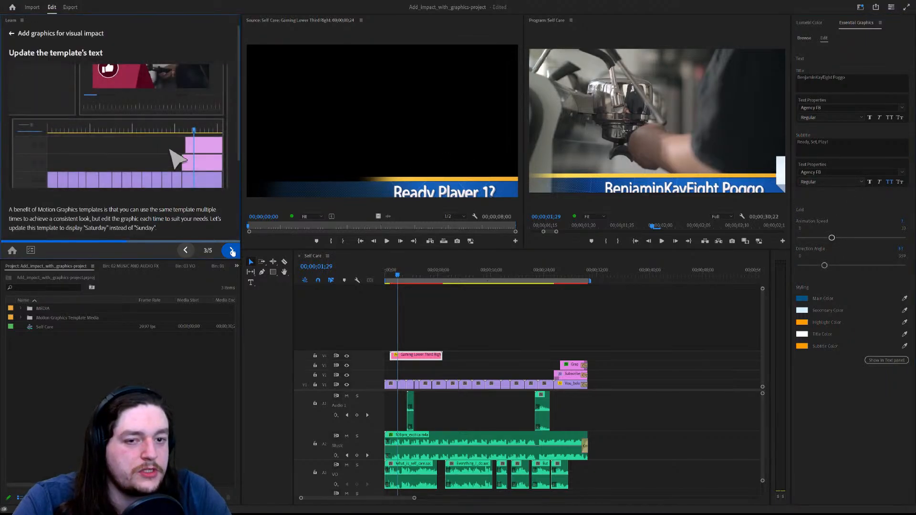
pyautogui.scroll(-2, 195, 188)
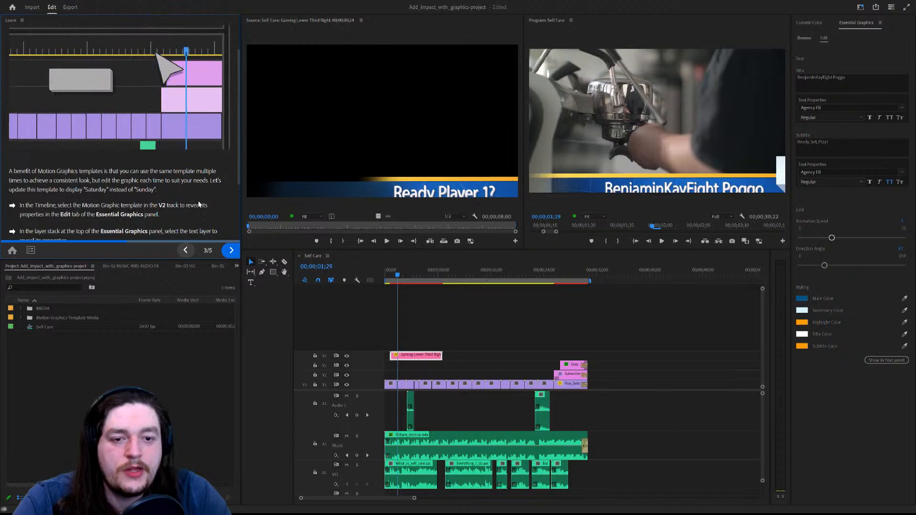
pyautogui.click(417, 356)
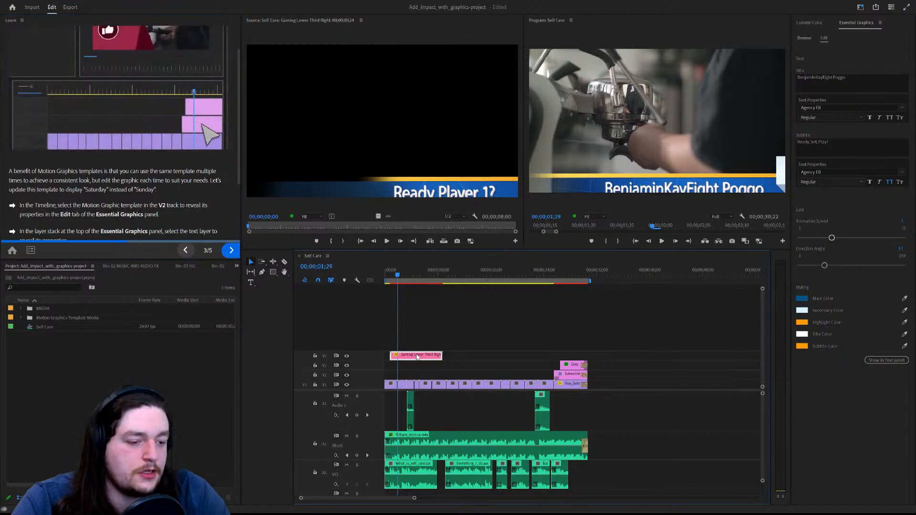
# Delete the Gaming Lower Third Right clip and move the playhead to 00;00;26;20, over the subscribe graphic.
pyautogui.press('Delete')
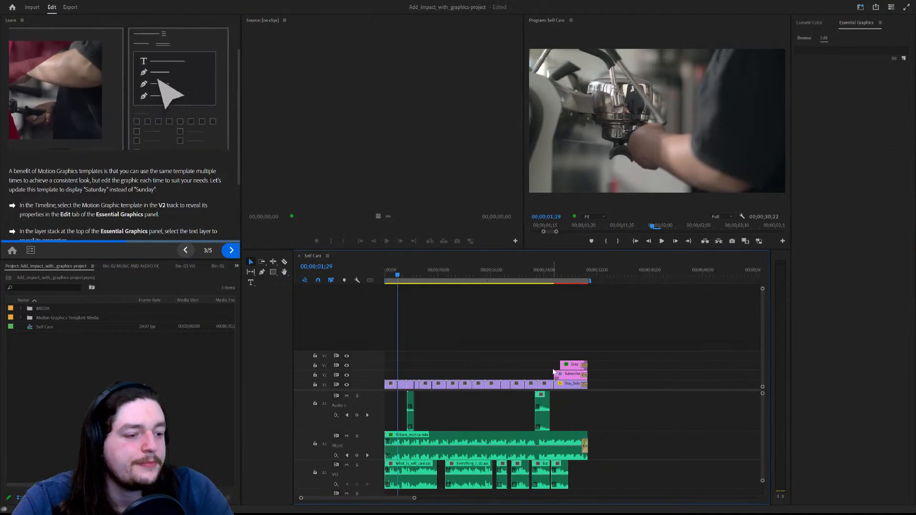
pyautogui.click(573, 369)
pyautogui.click(556, 273)
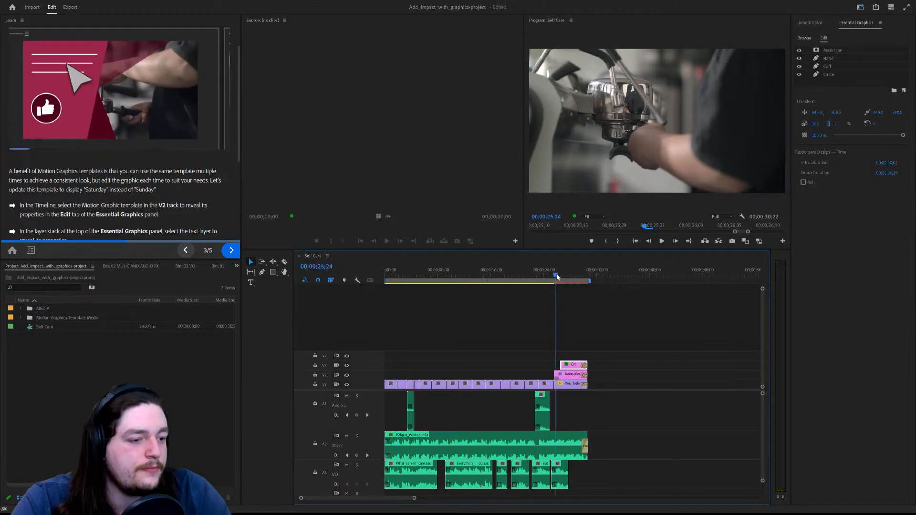
pyautogui.moveTo(556, 273); pyautogui.dragTo(565, 276)
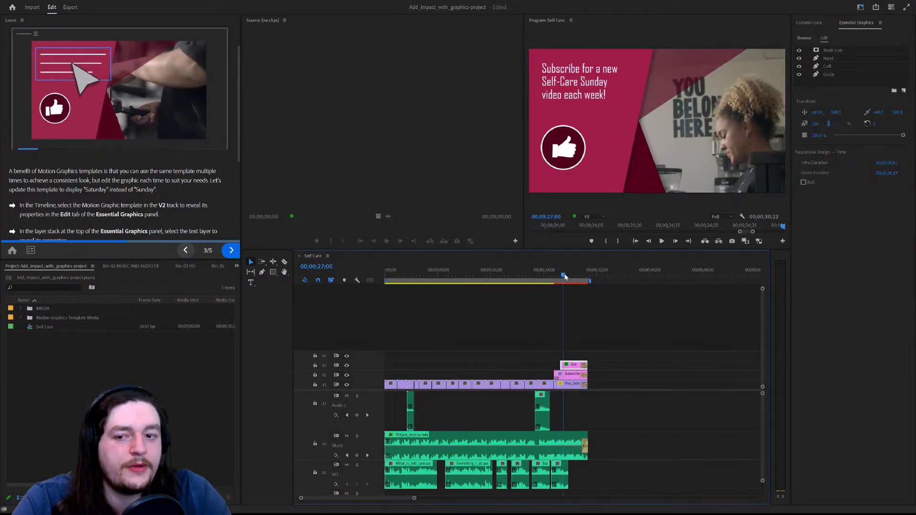
pyautogui.click(562, 275)
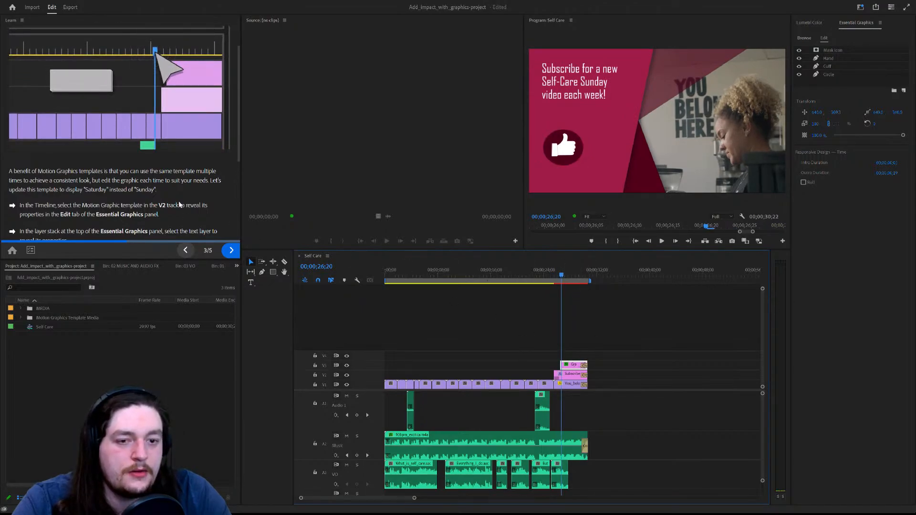
# Change "Sunday" to "Saturday" in the text of the subscribe graphic on track V2.
pyautogui.scroll(-2, 180, 205)
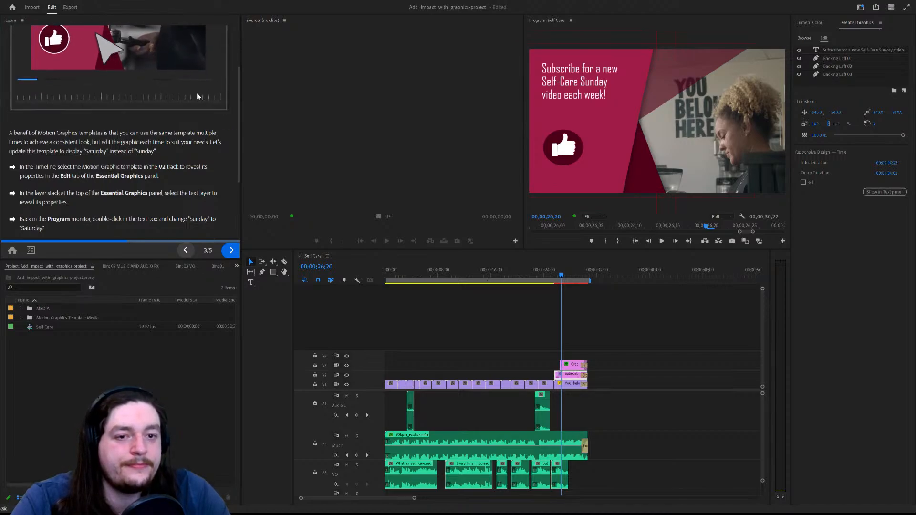
pyautogui.press('BackSpace')
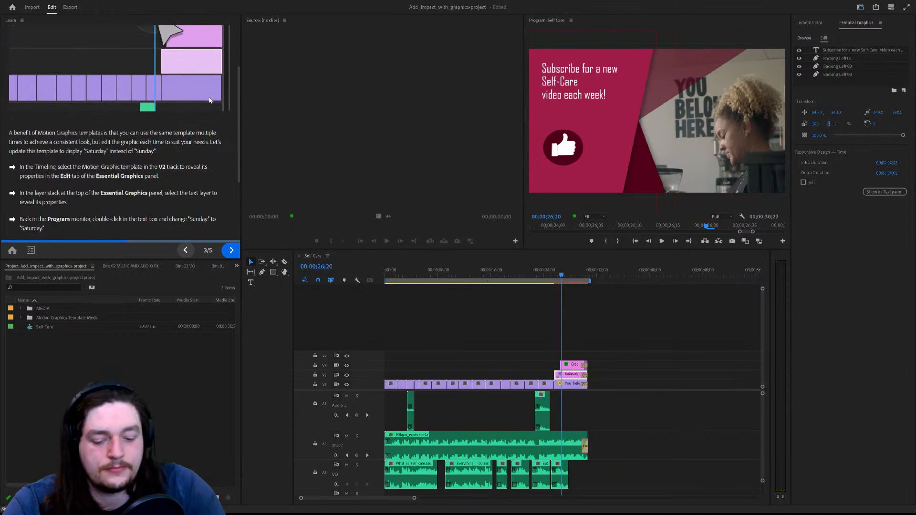
pyautogui.write('Sat')
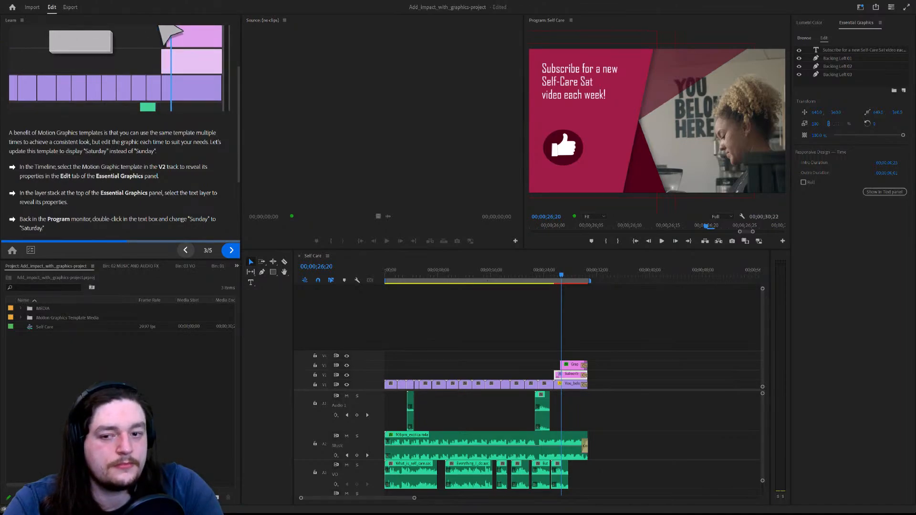
pyautogui.write('urday')
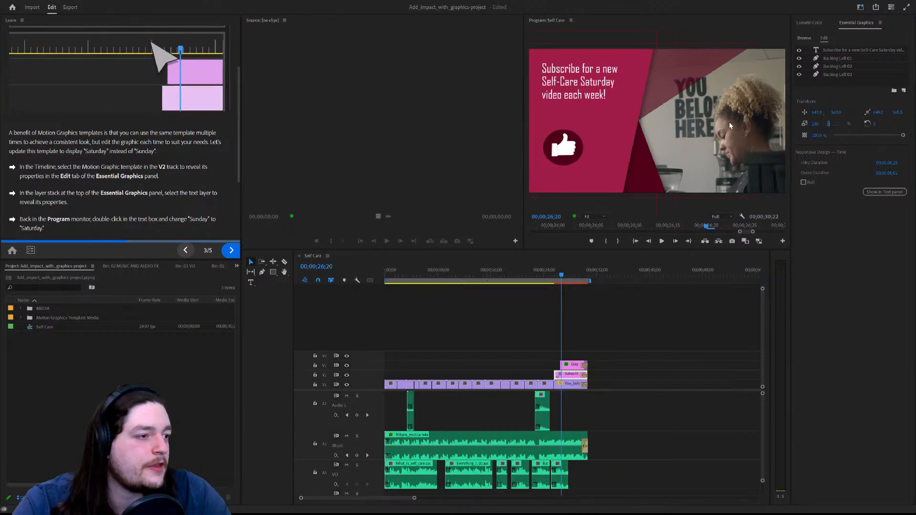
# Inspect the subscribe graphic's backing layers and read the remaining instructions of tutorial step 3.
pyautogui.click(839, 52)
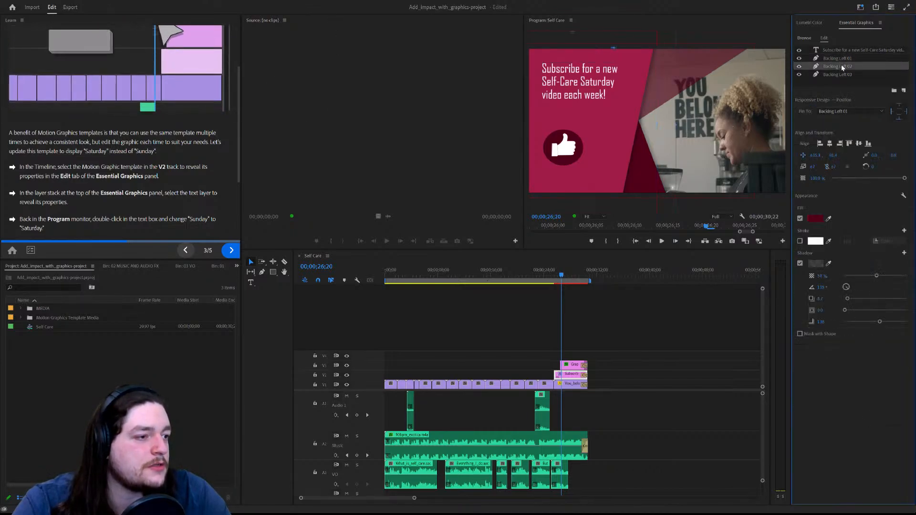
pyautogui.doubleClick(840, 58)
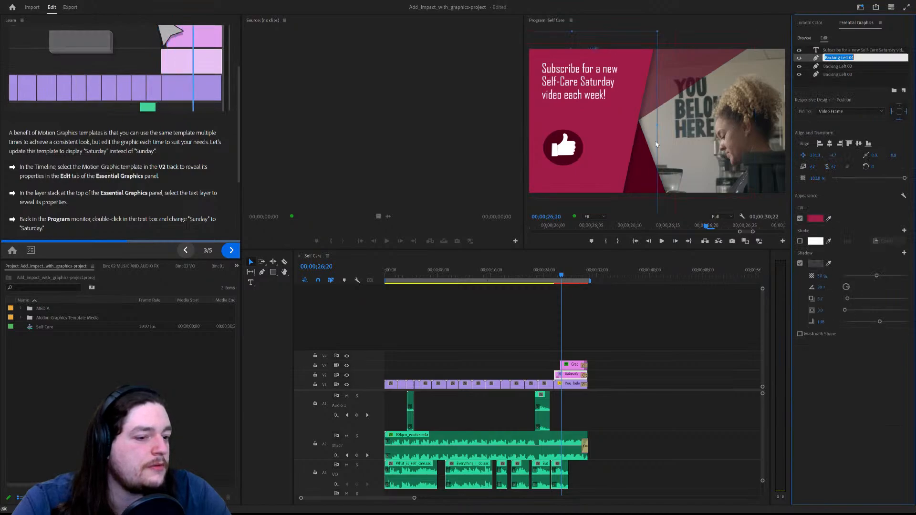
pyautogui.click(139, 193)
pyautogui.scroll(-1, 112, 188)
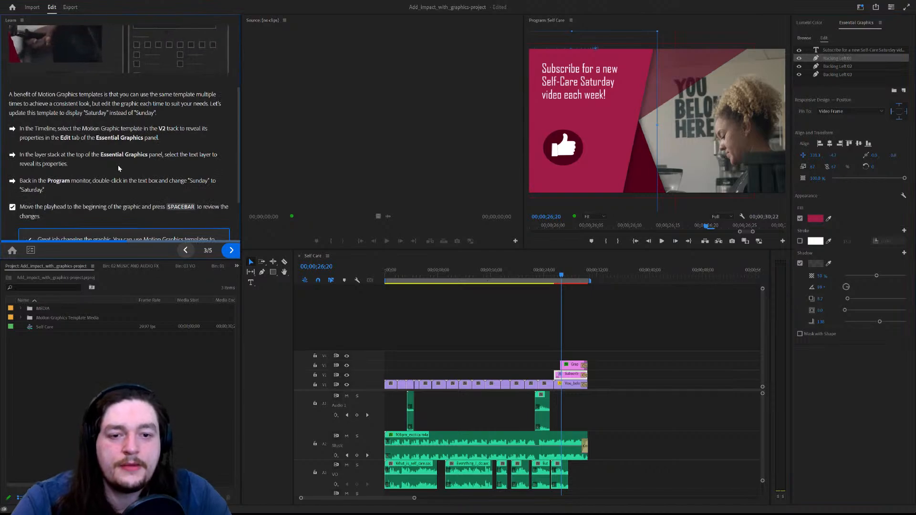
pyautogui.scroll(-1, 119, 167)
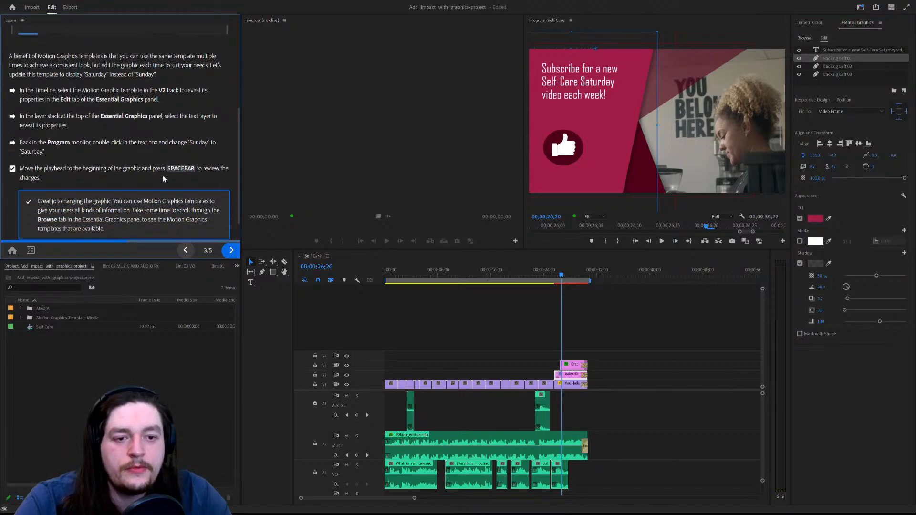
# Play the sequence from just before the subscribe graphic to review the updated text.
pyautogui.click(556, 276)
pyautogui.press('space')
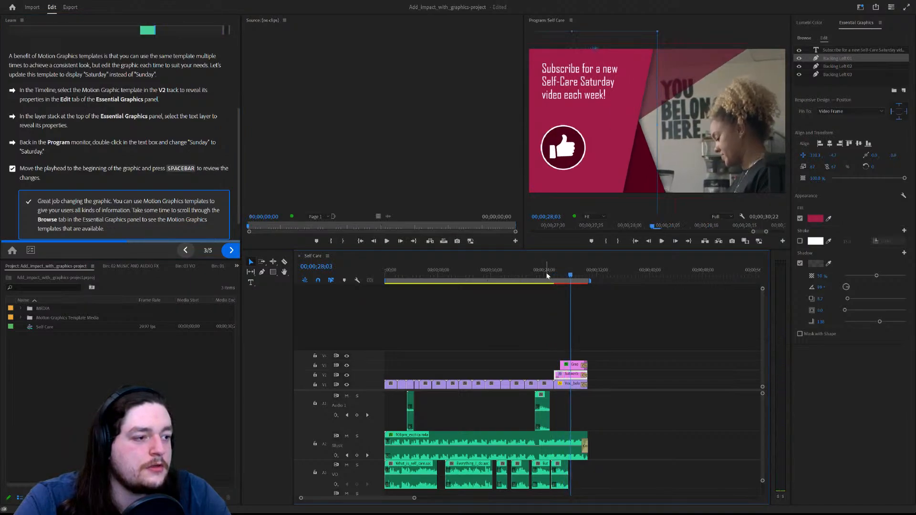
pyautogui.click(545, 275)
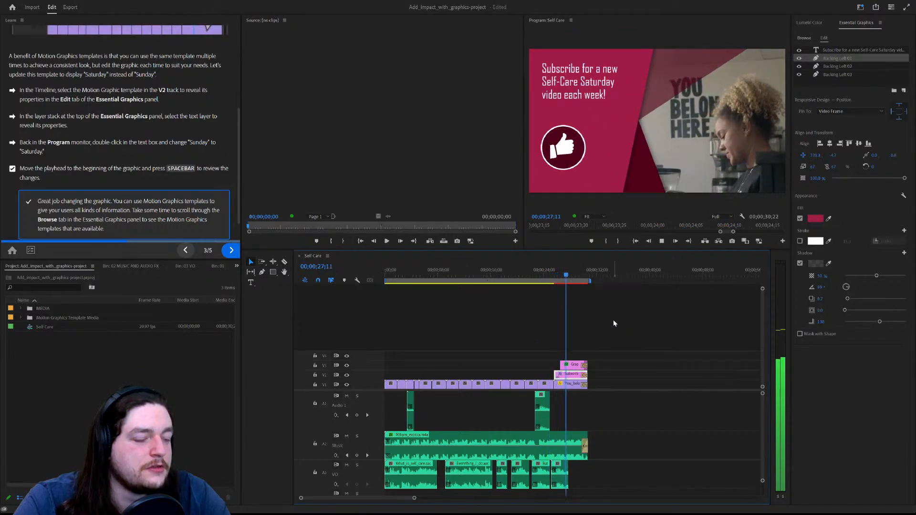
pyautogui.press('space')
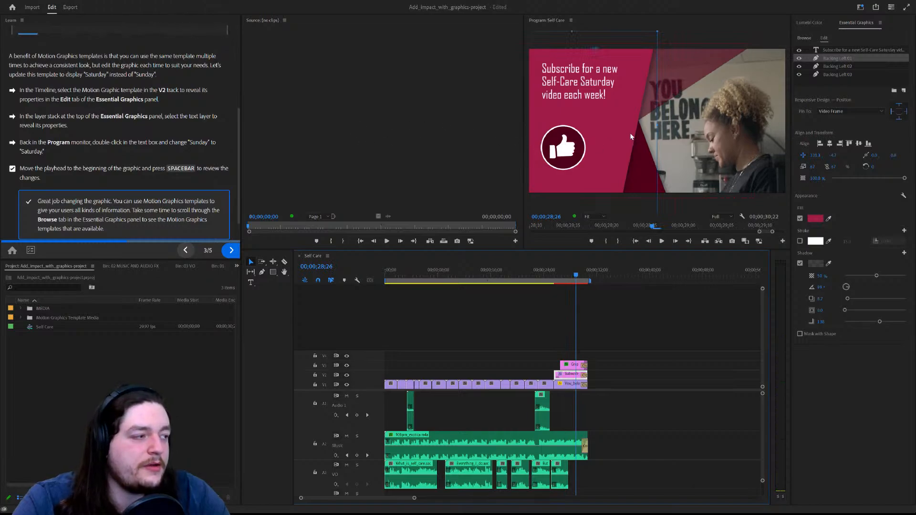
# Advance the tutorial to step 4 of 5, read its font instructions, and select the graphic's subscribe text layer.
pyautogui.scroll(-1, 156, 171)
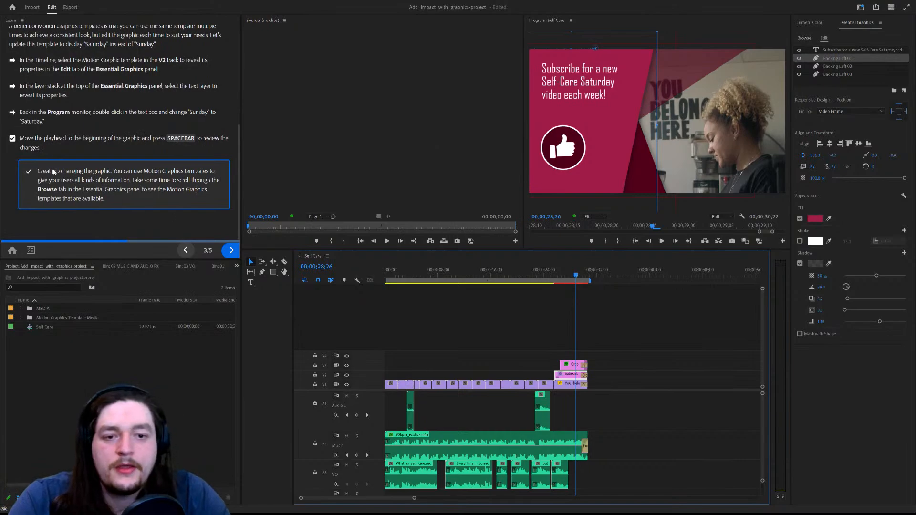
pyautogui.click(232, 251)
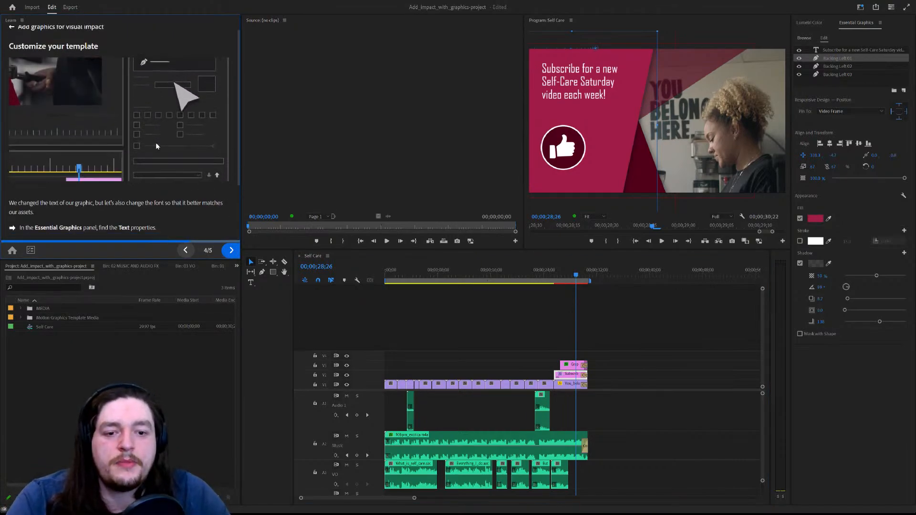
pyautogui.scroll(-1, 95, 181)
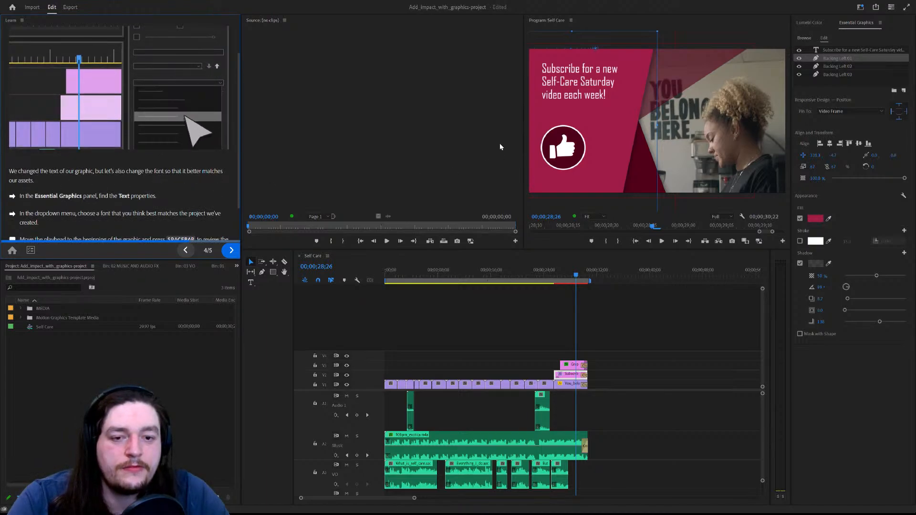
pyautogui.scroll(-2, 191, 162)
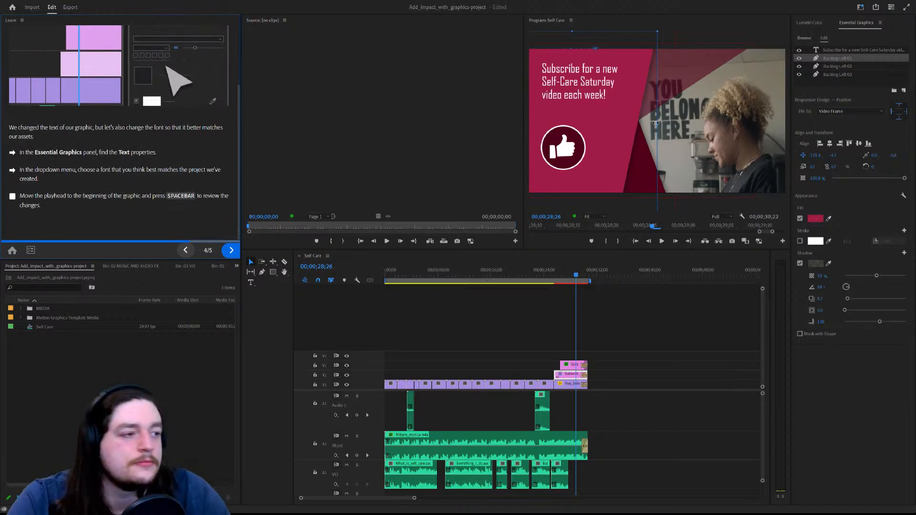
pyautogui.click(832, 51)
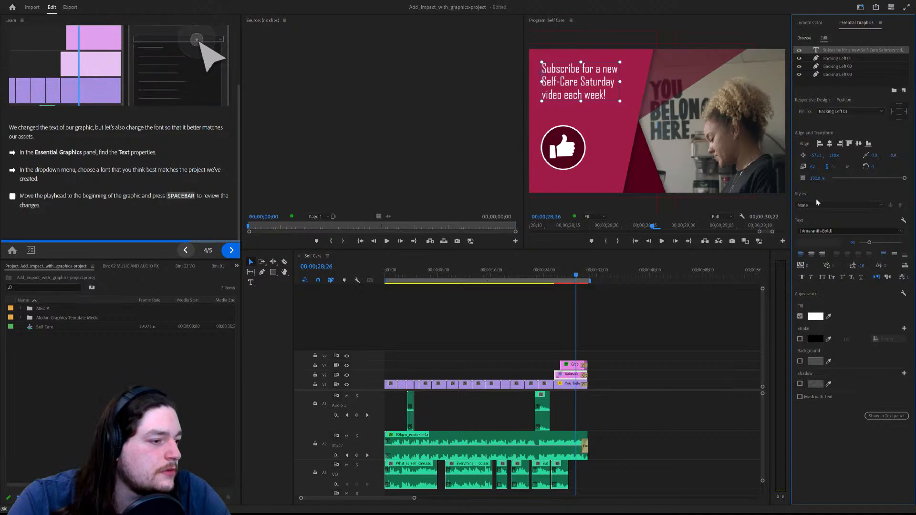
# Try the Blackoak Std, Bahnschrift and Book Antiqua fonts on the subscribe text.
pyautogui.click(864, 229)
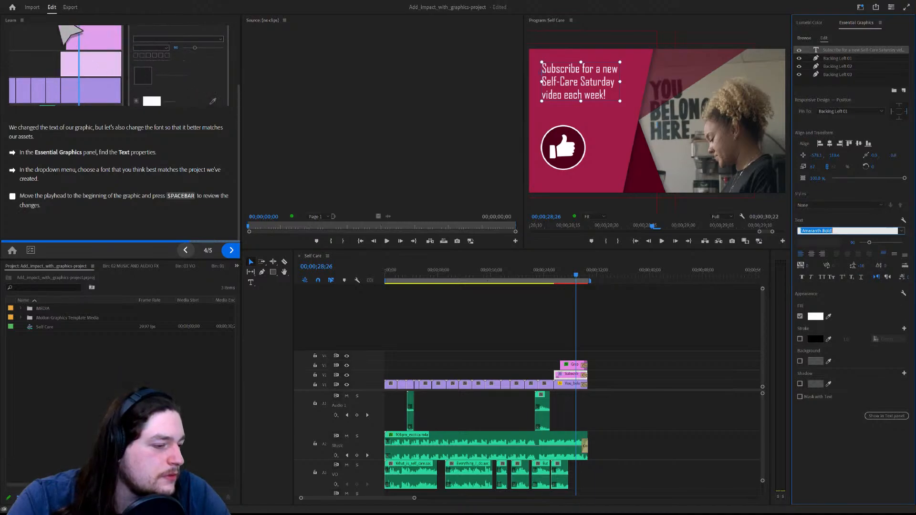
pyautogui.click(842, 286)
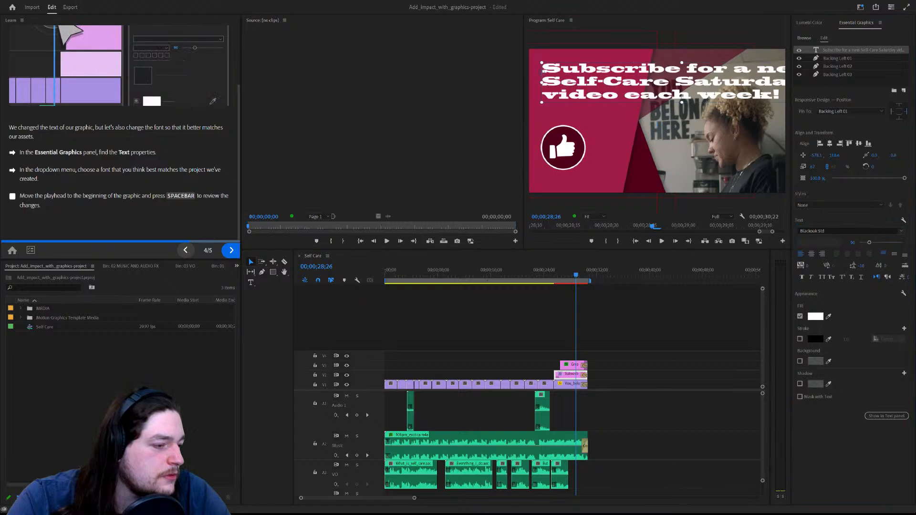
pyautogui.click(861, 229)
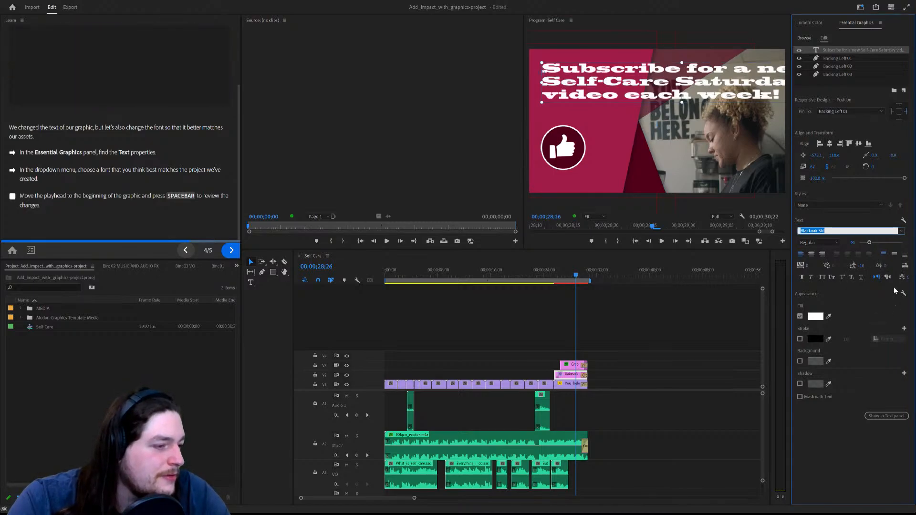
pyautogui.click(840, 277)
pyautogui.click(825, 232)
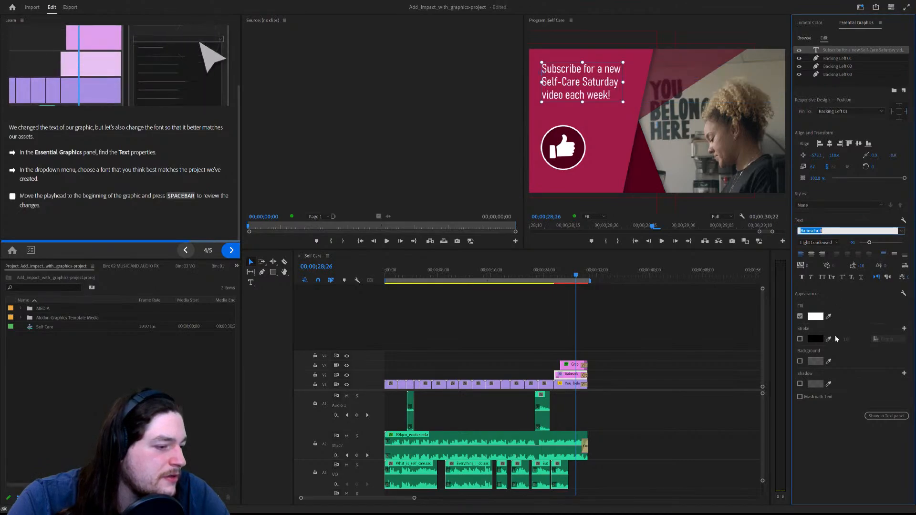
pyautogui.click(837, 293)
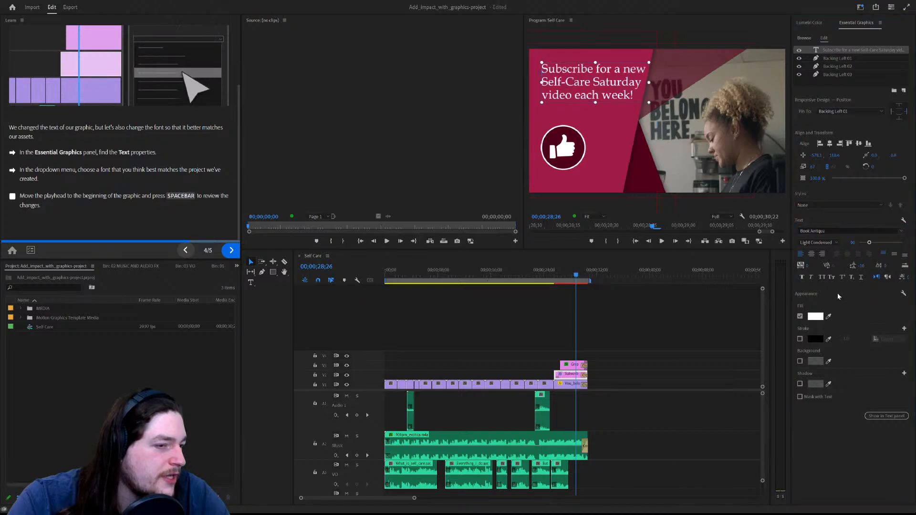
# Try the Charlemagne Std and Elephant fonts on the subscribe text.
pyautogui.click(833, 231)
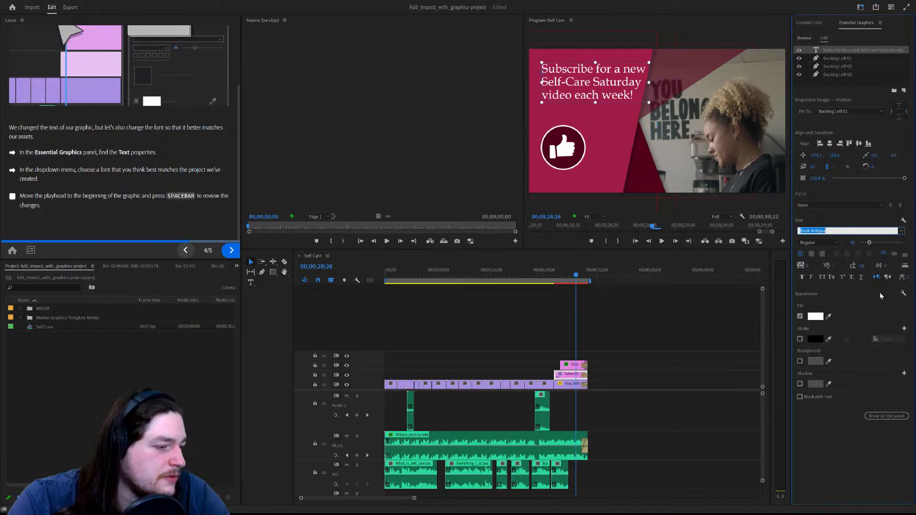
pyautogui.click(857, 285)
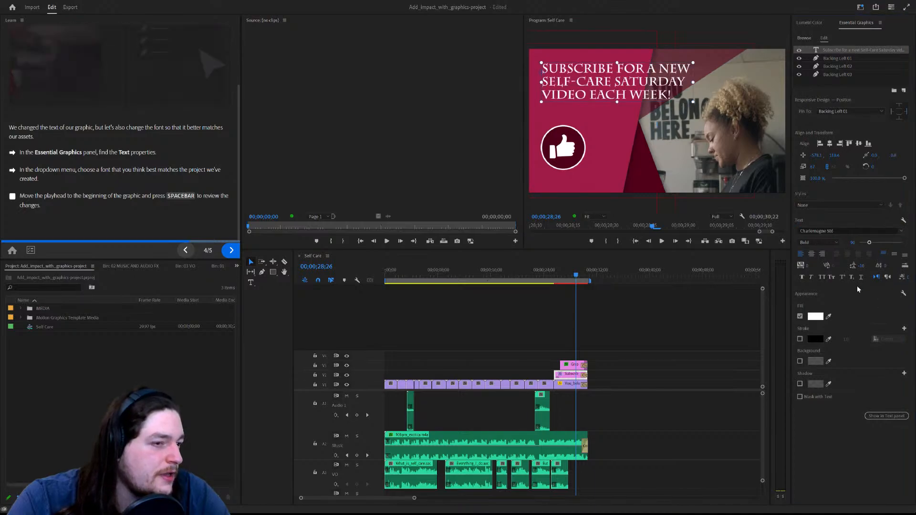
pyautogui.click(865, 224)
pyautogui.click(865, 230)
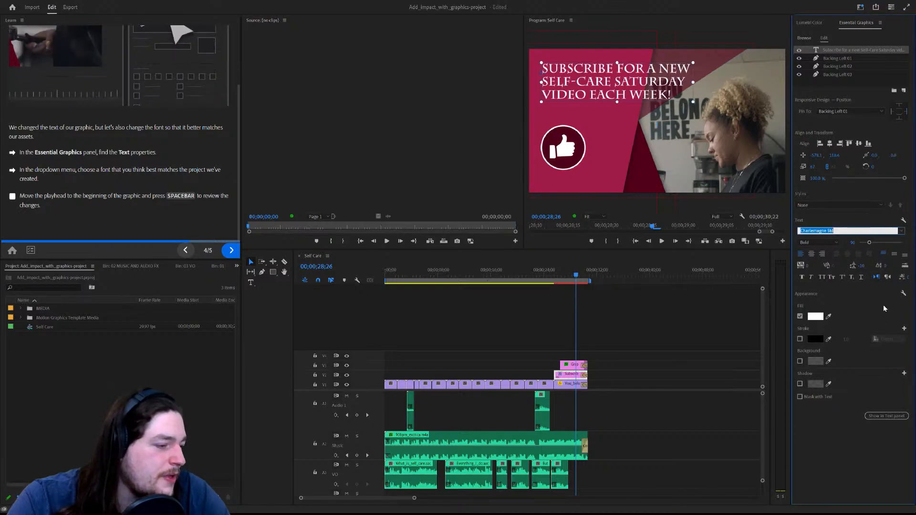
pyautogui.write('Elephant')
pyautogui.press('Return')
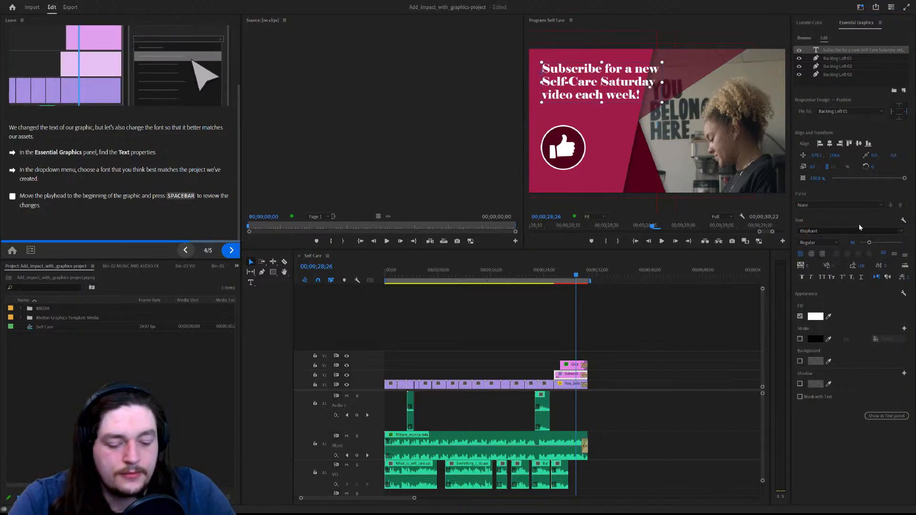
# Undo the font trials on the subscribe text, keeping the "Saturday" wording.
pyautogui.hotkey('ctrl', 'z')
pyautogui.hotkey('ctrl', 'z')
pyautogui.hotkey('ctrl', 'z')
pyautogui.hotkey('ctrl', 'z')
pyautogui.hotkey('ctrl', 'z')
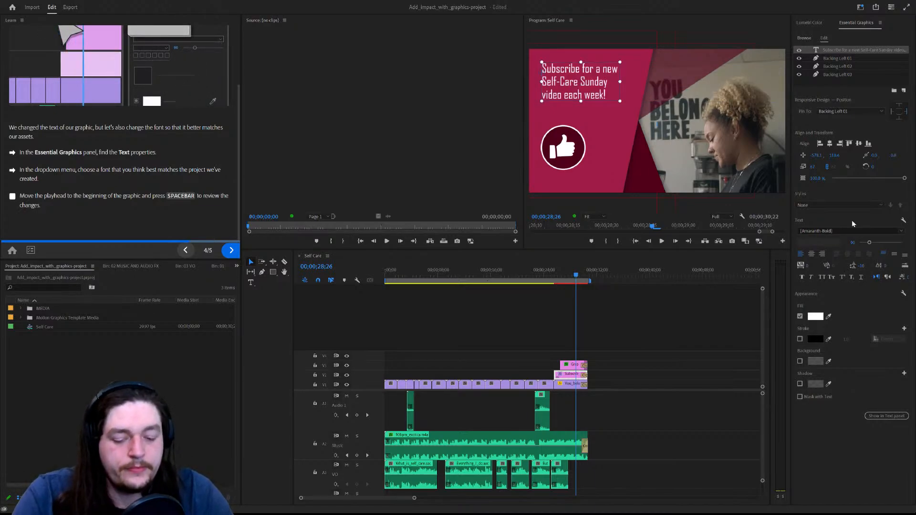
pyautogui.hotkey('ctrl', 'z')
pyautogui.click(394, 127)
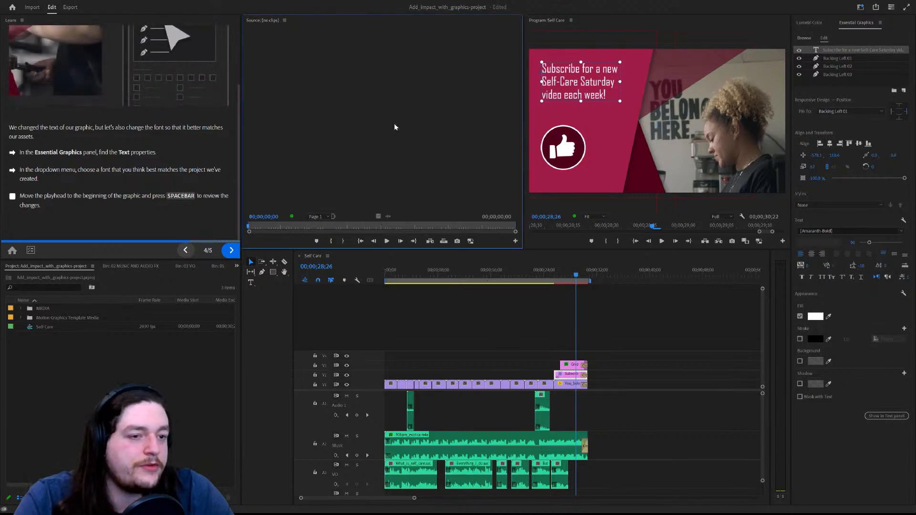
# Try Blackoak Std on the subscribe text once more and undo the font change.
pyautogui.click(842, 231)
pyautogui.click(883, 247)
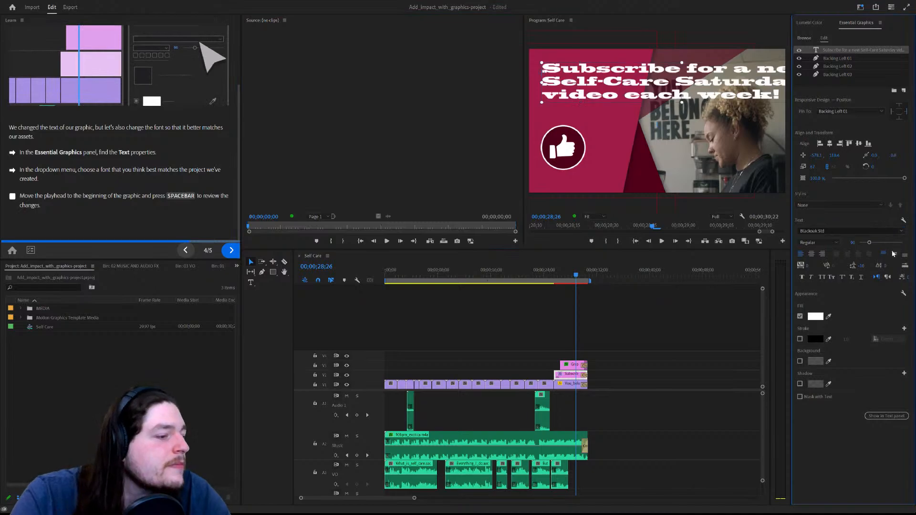
pyautogui.click(868, 231)
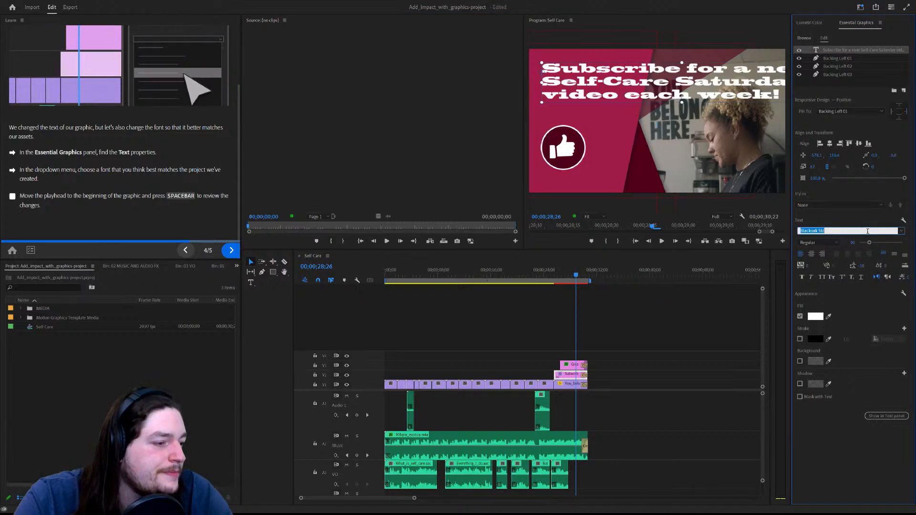
pyautogui.hotkey('ctrl', 'z')
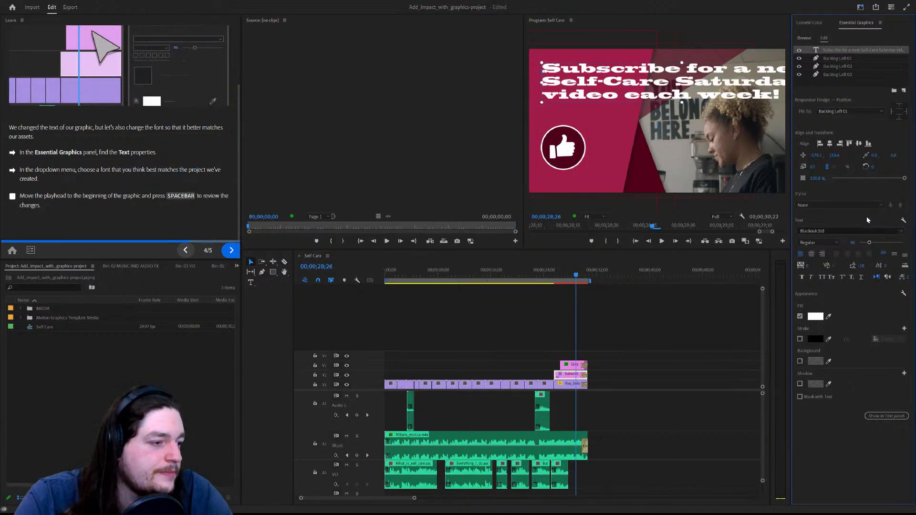
# Slightly increase the font size of the subscribe text.
pyautogui.moveTo(867, 247); pyautogui.dragTo(871, 244)
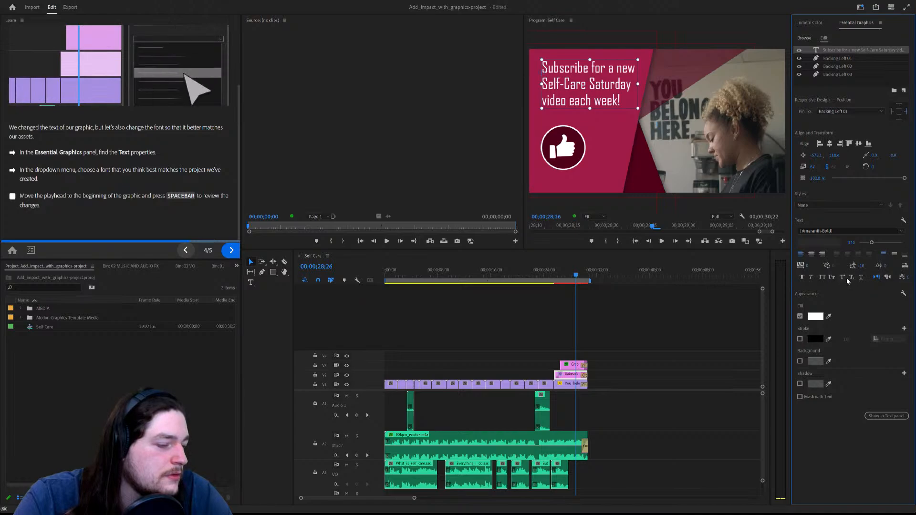
# Apply faux bold to the subscribe text and play the graphic from its beginning to review it.
pyautogui.click(803, 278)
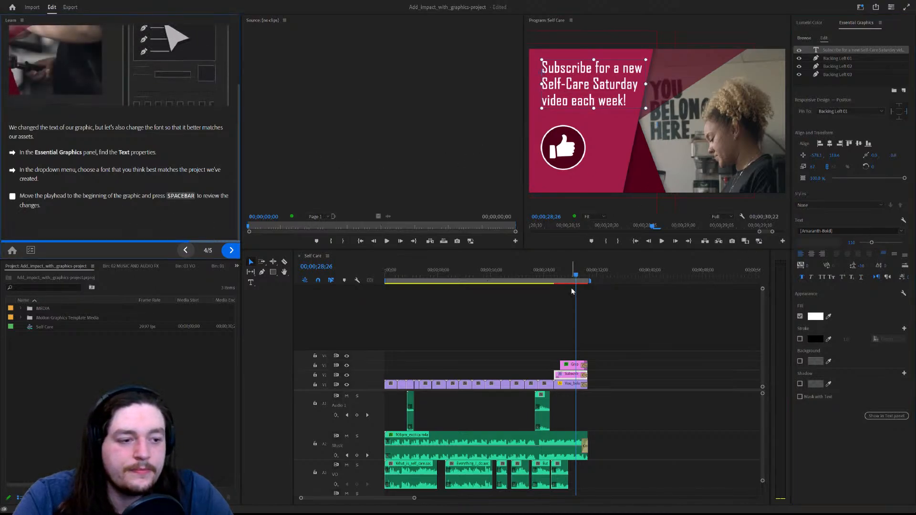
pyautogui.click(553, 274)
pyautogui.press('space')
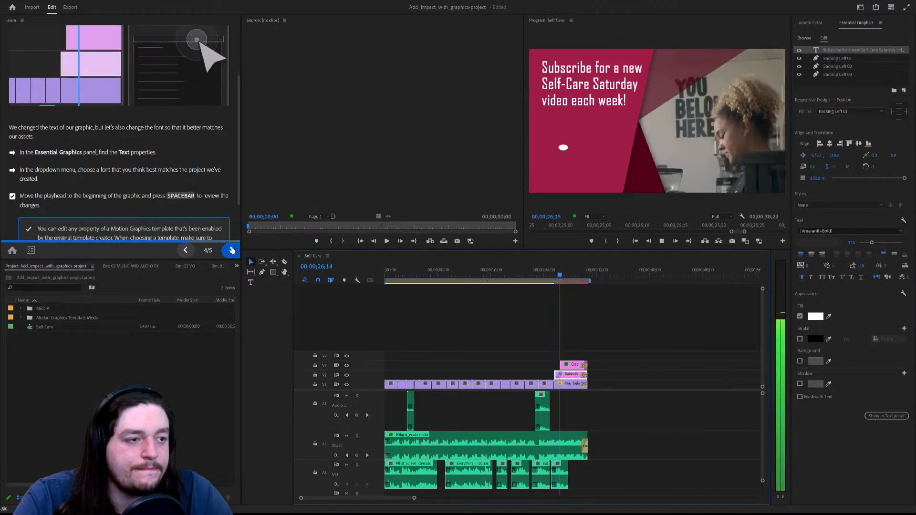
# Finish the graphics tutorial and continue to the "Improve audio for polished results" tutorial.
pyautogui.click(231, 250)
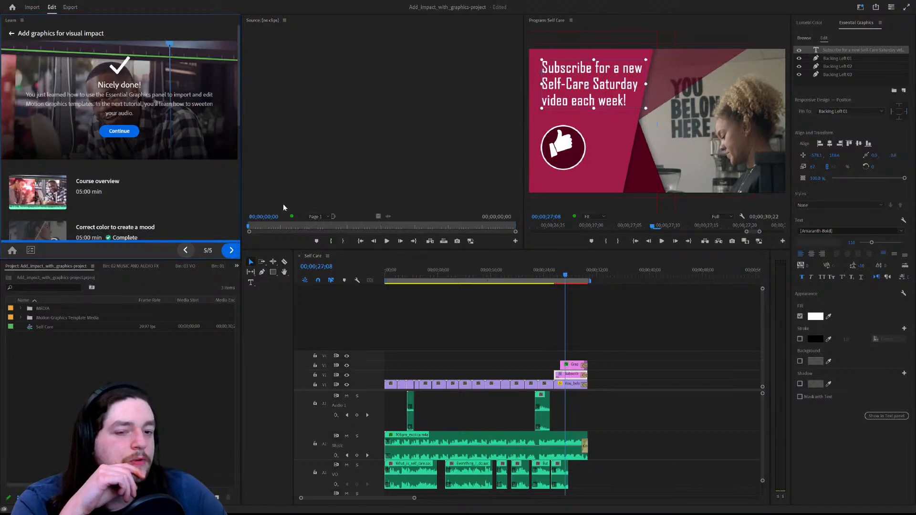
pyautogui.scroll(-2, 132, 148)
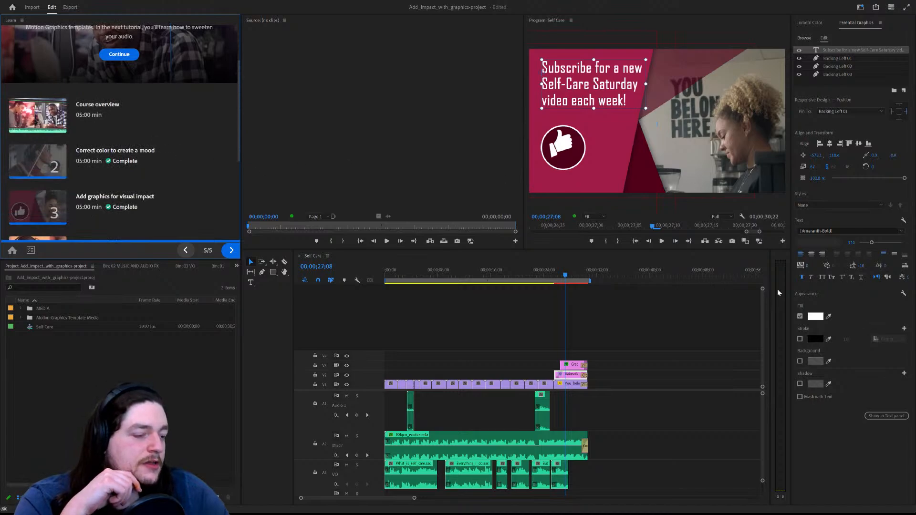
pyautogui.click(114, 56)
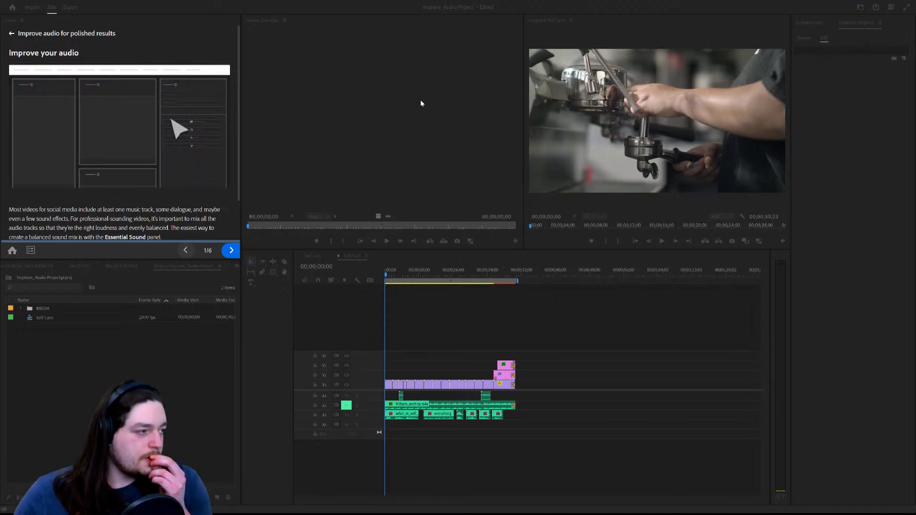
pyautogui.click(486, 262)
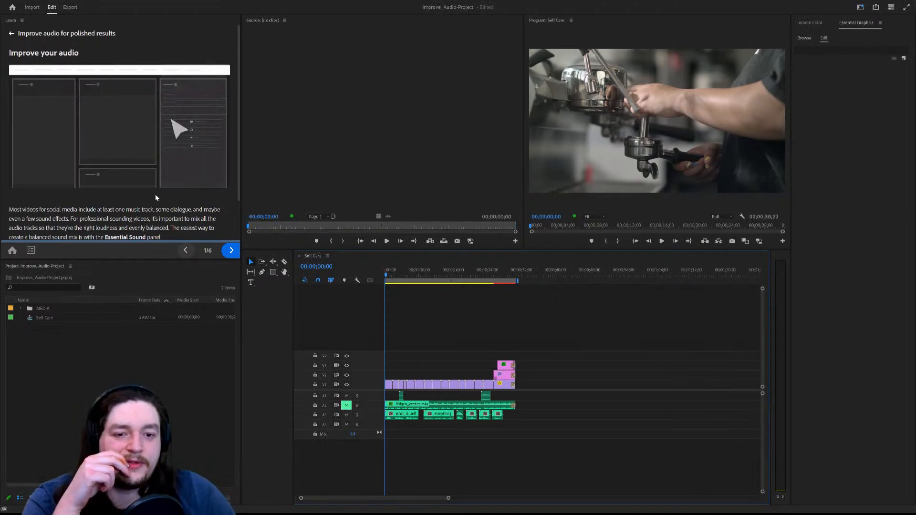
# Read the first audio tutorial instruction and show the Essential Sound panel.
pyautogui.scroll(-1, 159, 193)
pyautogui.scroll(-1, 159, 196)
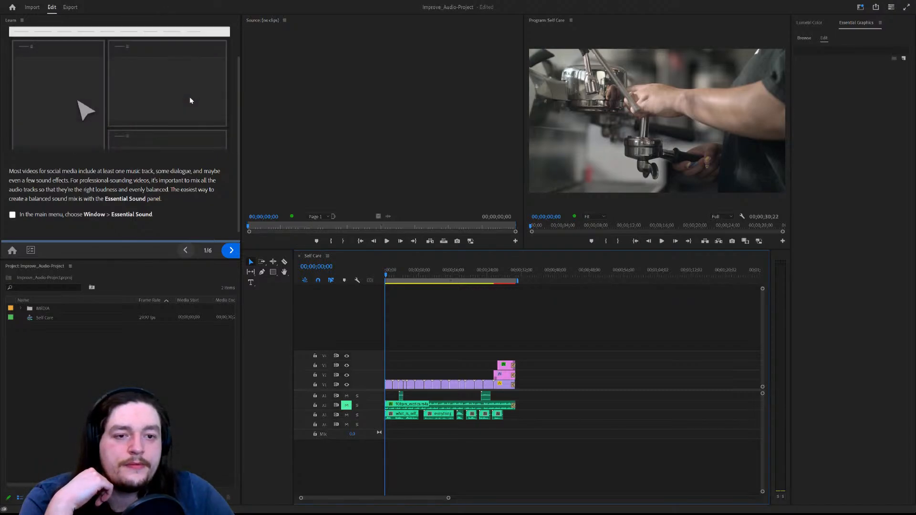
pyautogui.click(190, 121)
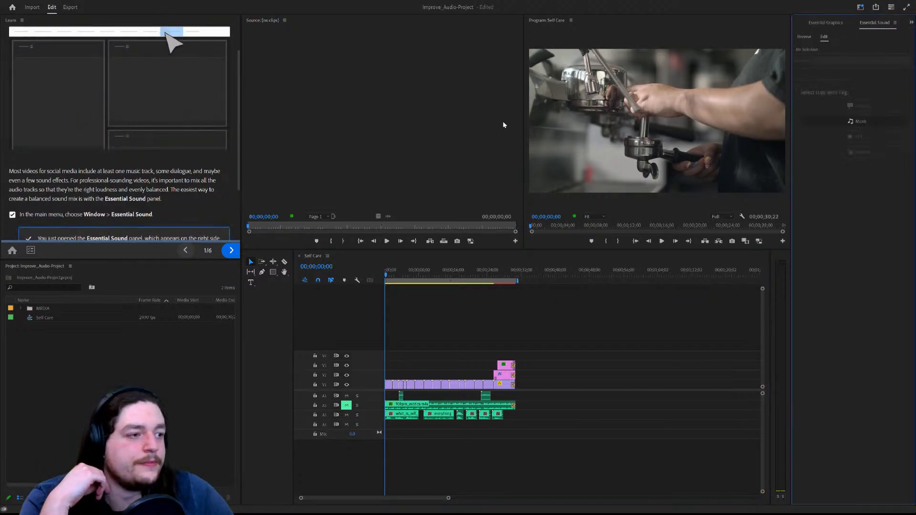
# Browse the Adobe Stock music and preview the first four tracks, from For Corporate Uplifting to Ambient Music Experimental.
pyautogui.click(809, 36)
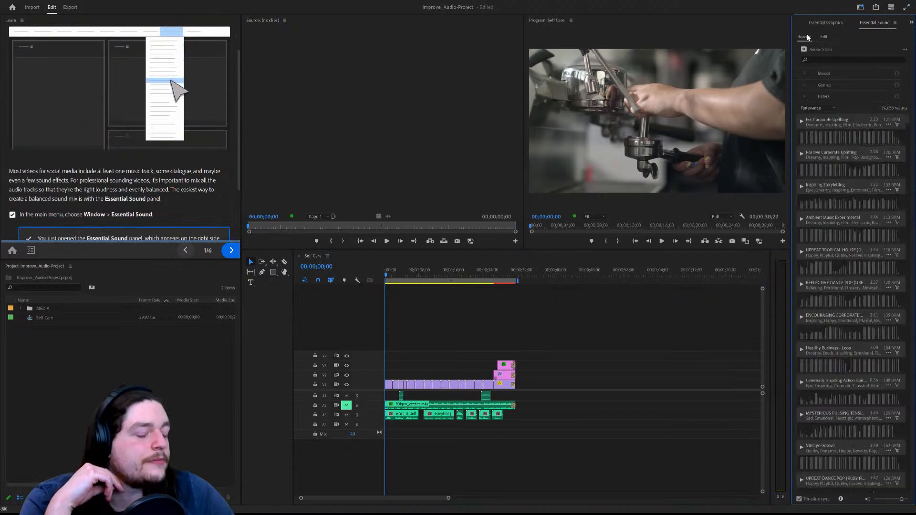
pyautogui.click(802, 122)
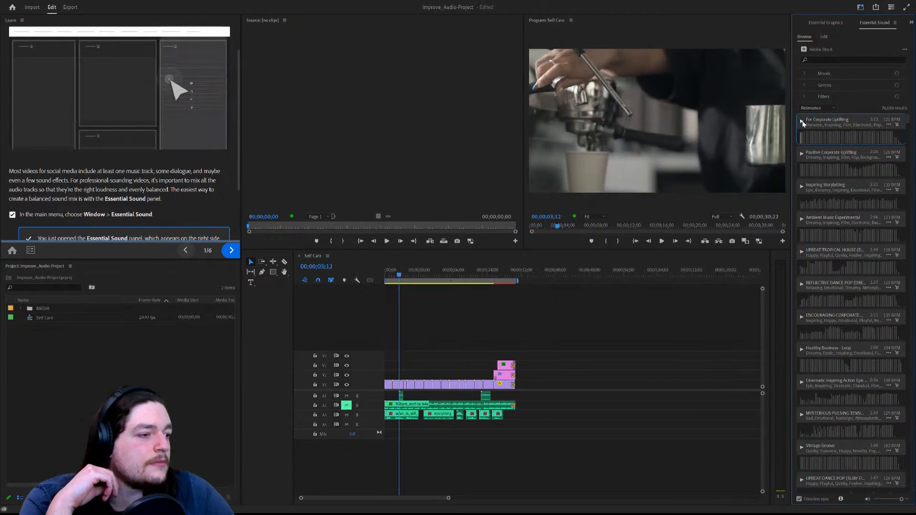
pyautogui.click(801, 154)
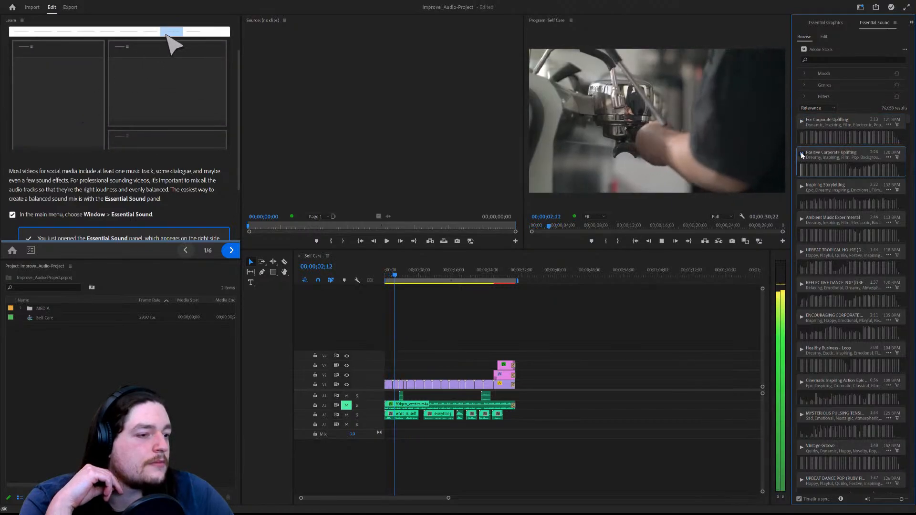
pyautogui.click(800, 152)
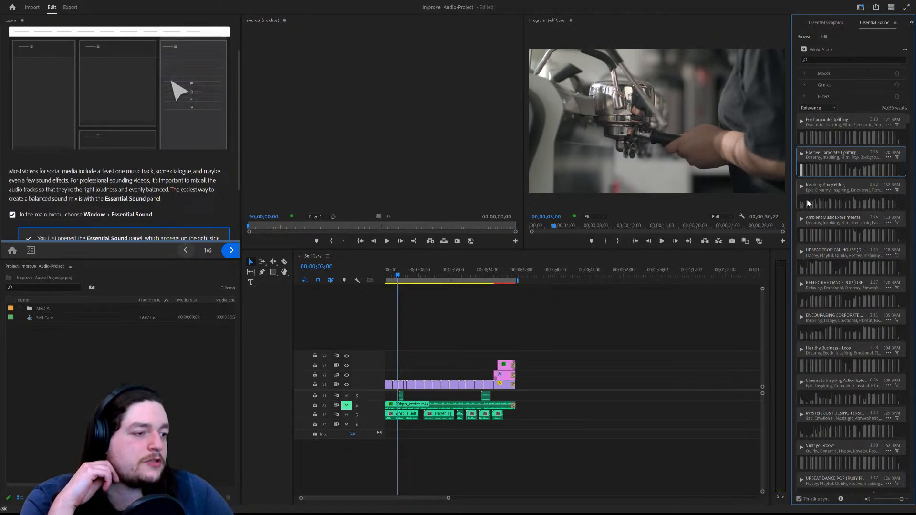
pyautogui.click(800, 188)
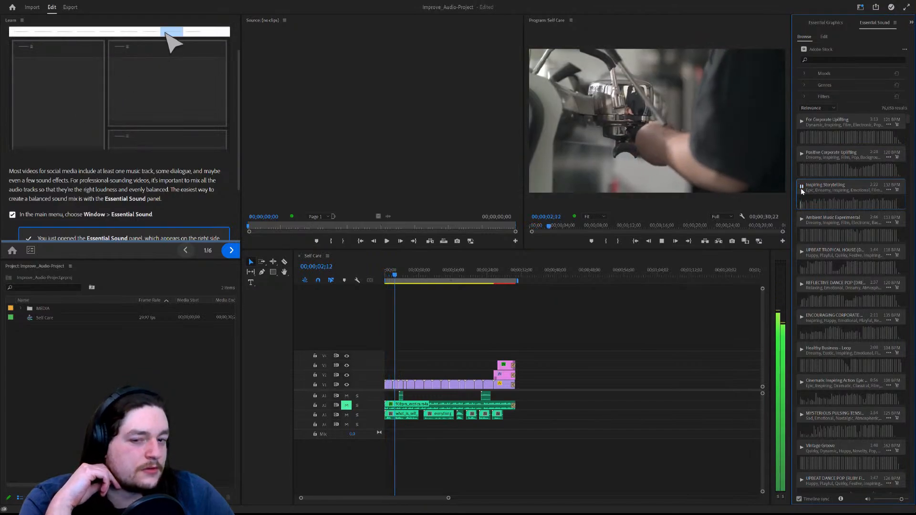
pyautogui.click(800, 187)
pyautogui.click(801, 219)
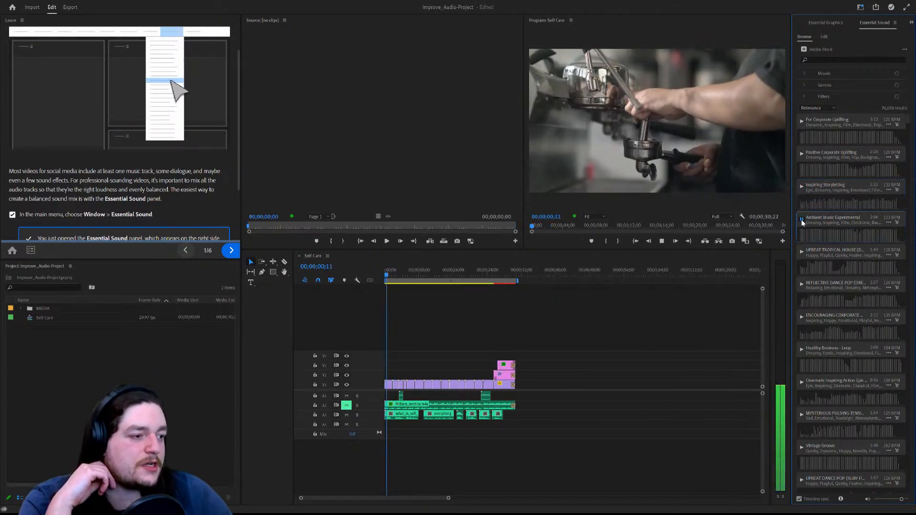
pyautogui.click(801, 219)
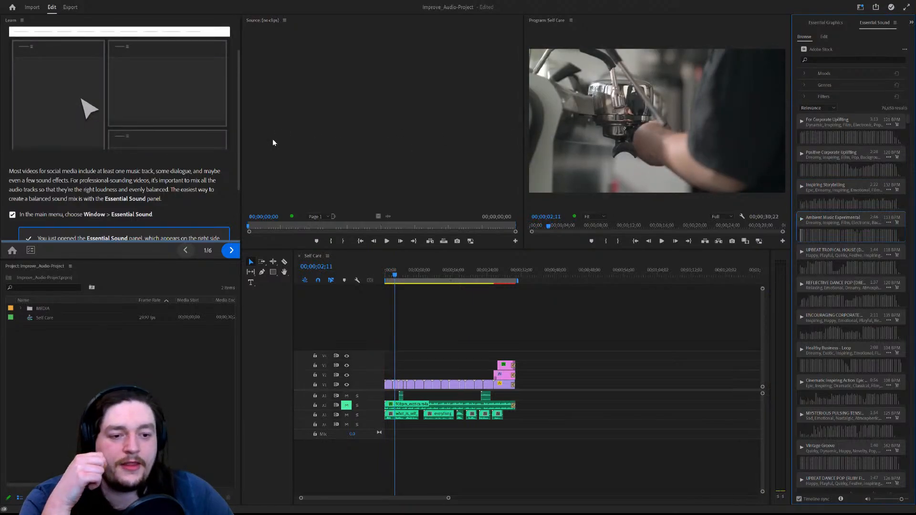
# Advance the audio tutorial to "Assign an audio type" and read its instructions.
pyautogui.scroll(-2, 211, 234)
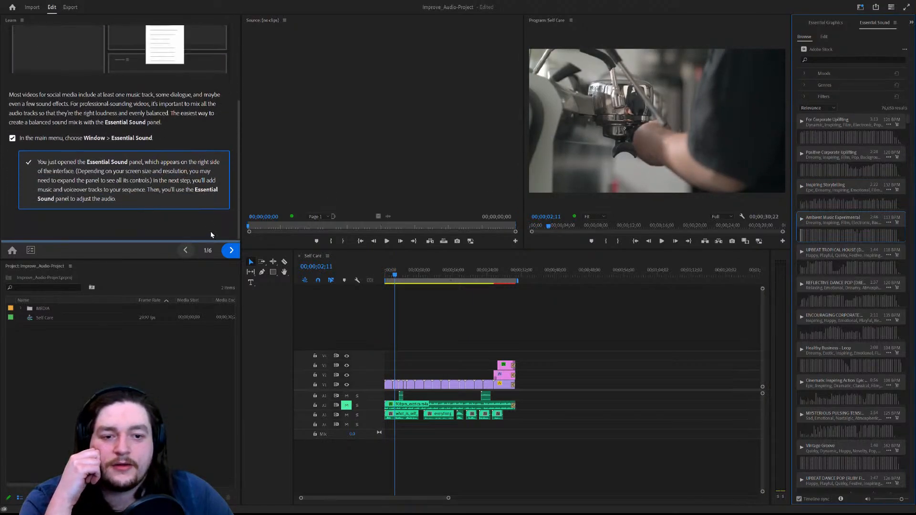
pyautogui.click(230, 251)
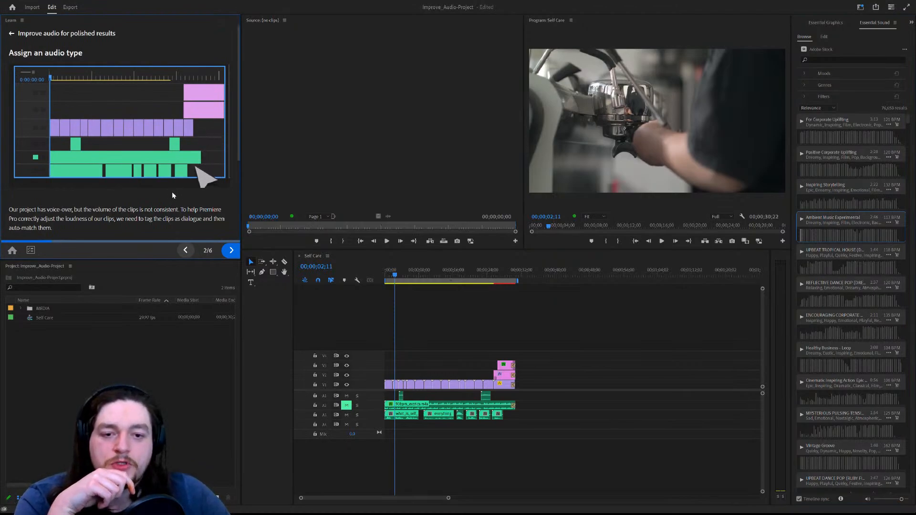
pyautogui.scroll(-1, 172, 193)
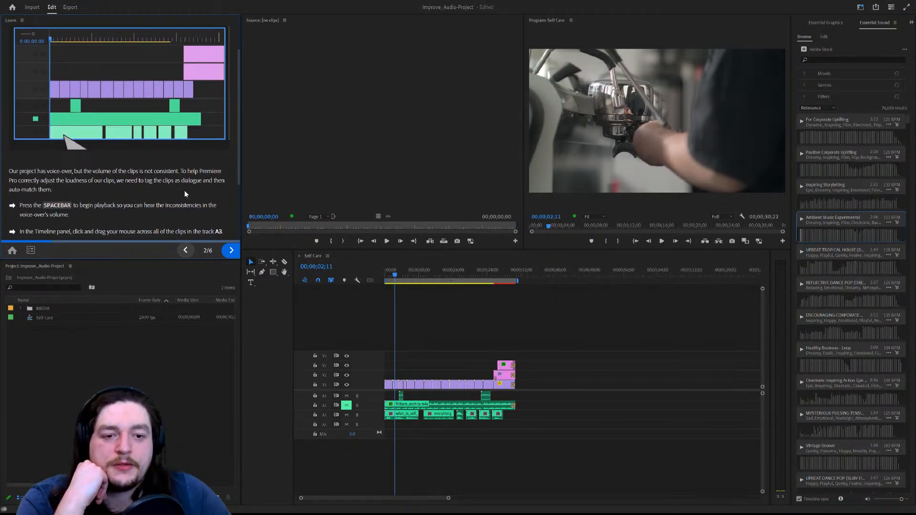
pyautogui.scroll(-1, 185, 193)
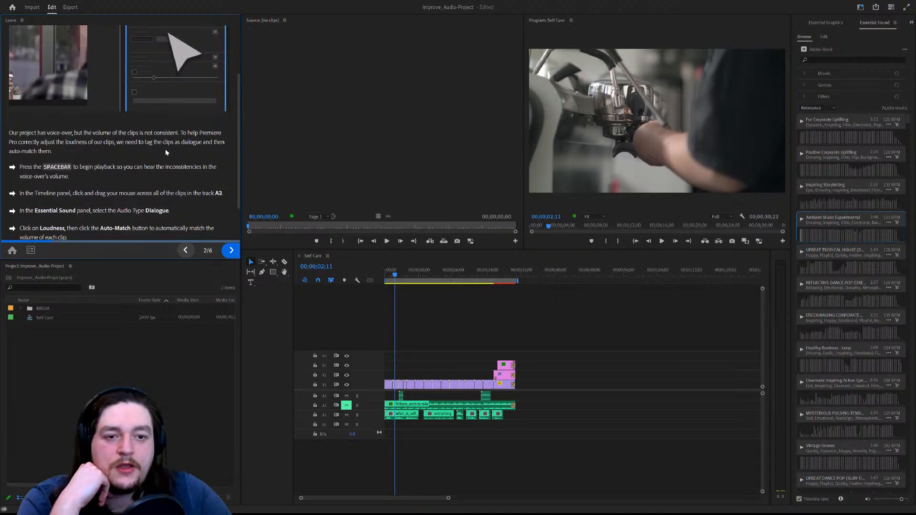
pyautogui.scroll(-1, 183, 152)
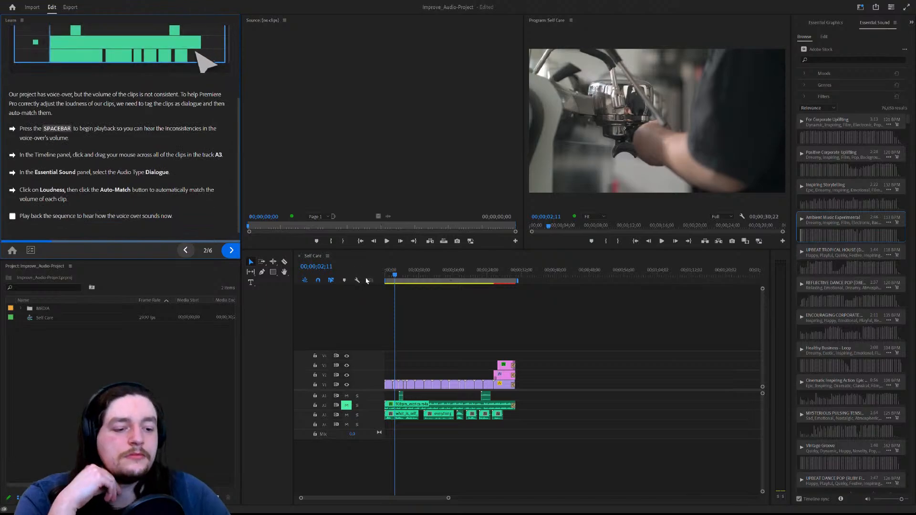
# Play back several parts of the Self Care sequence to compare the voice-over volume between clips.
pyautogui.click(467, 271)
pyautogui.press('space')
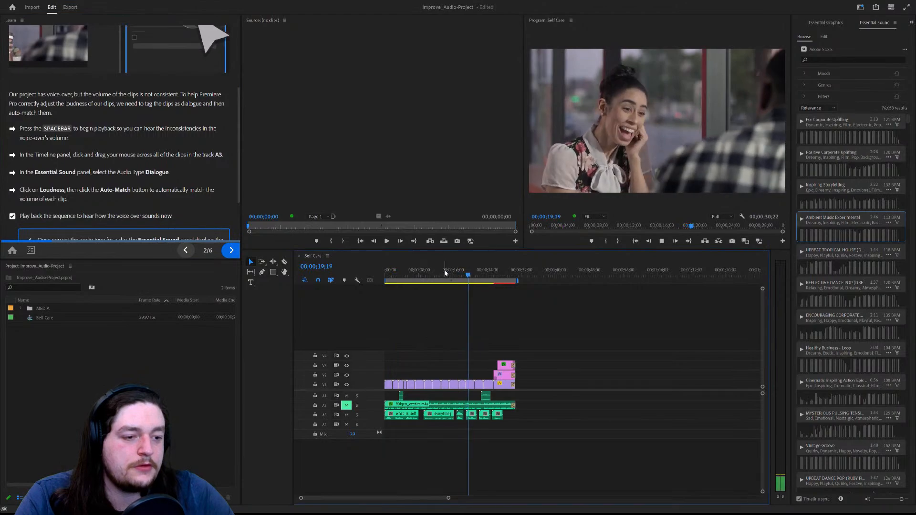
pyautogui.click(444, 271)
pyautogui.click(457, 271)
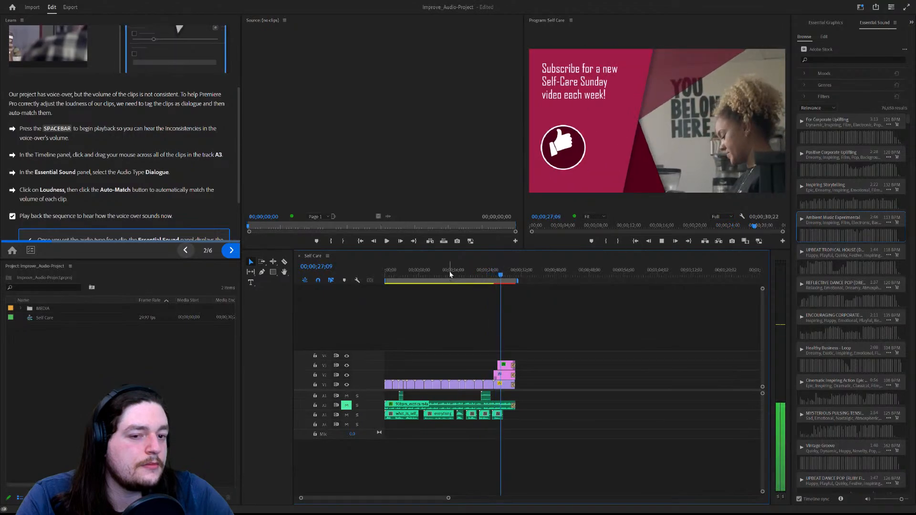
pyautogui.click(428, 273)
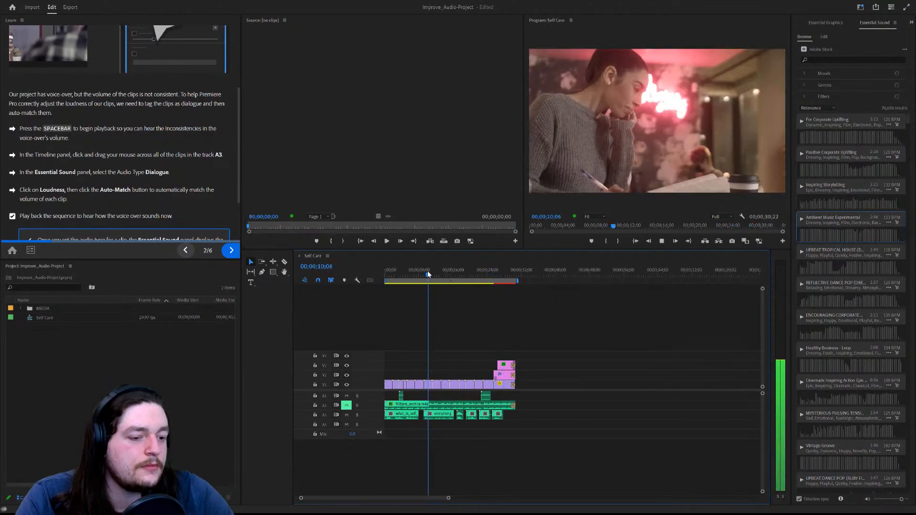
pyautogui.press('space')
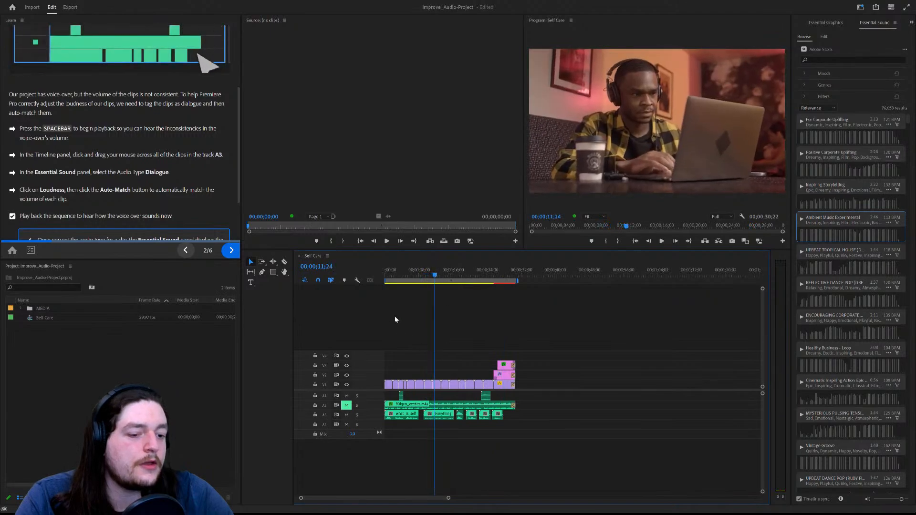
pyautogui.click(400, 272)
pyautogui.press('space')
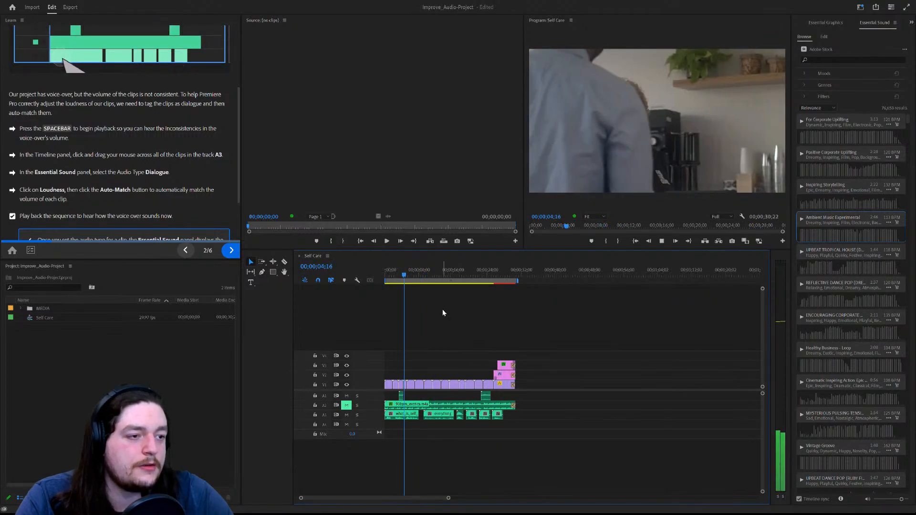
pyautogui.press('space')
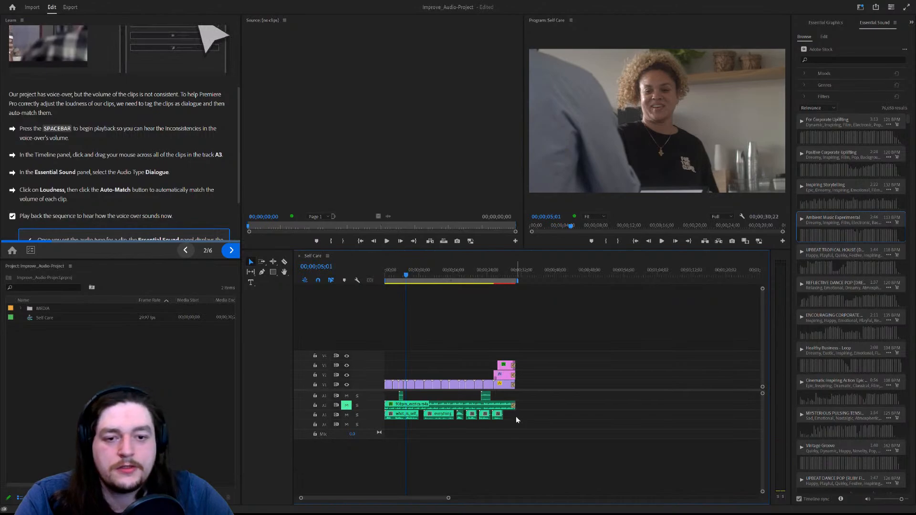
# Select all the voice-over clips on track A3 and show their audio type options in Essential Sound.
pyautogui.scroll(-2, 173, 188)
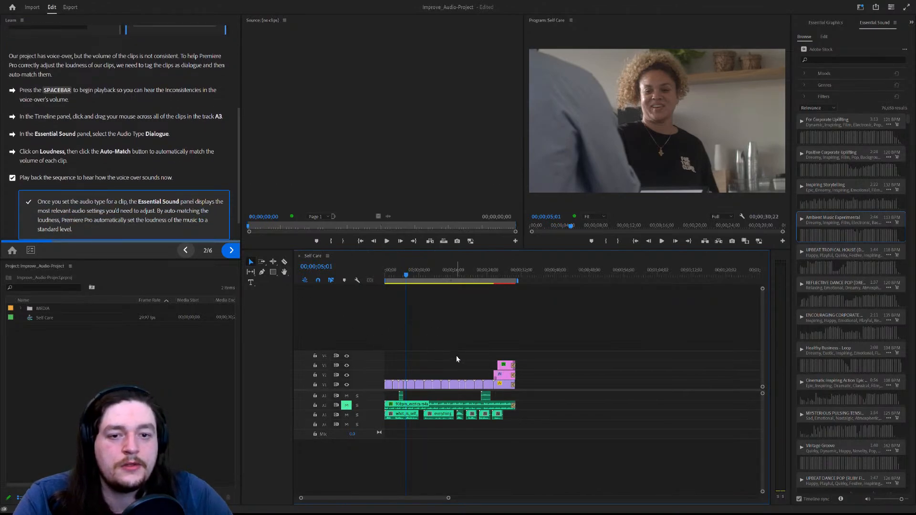
pyautogui.hscroll(1, 506, 421)
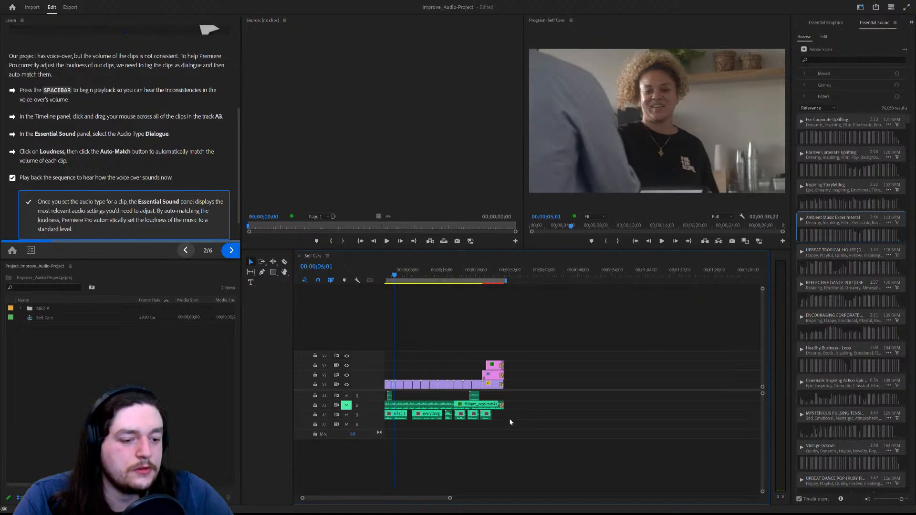
pyautogui.hscroll(-1, 512, 420)
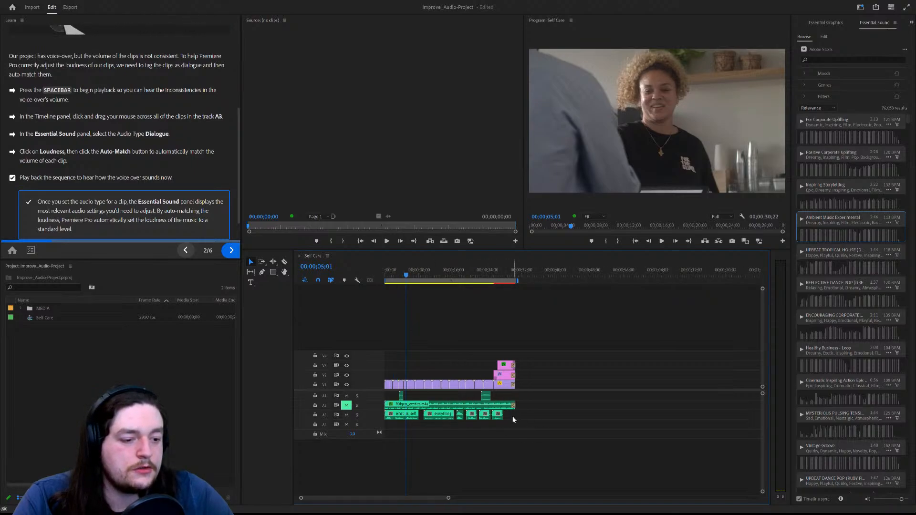
pyautogui.moveTo(512, 418); pyautogui.dragTo(399, 417)
pyautogui.click(421, 417)
pyautogui.moveTo(531, 437); pyautogui.dragTo(396, 415)
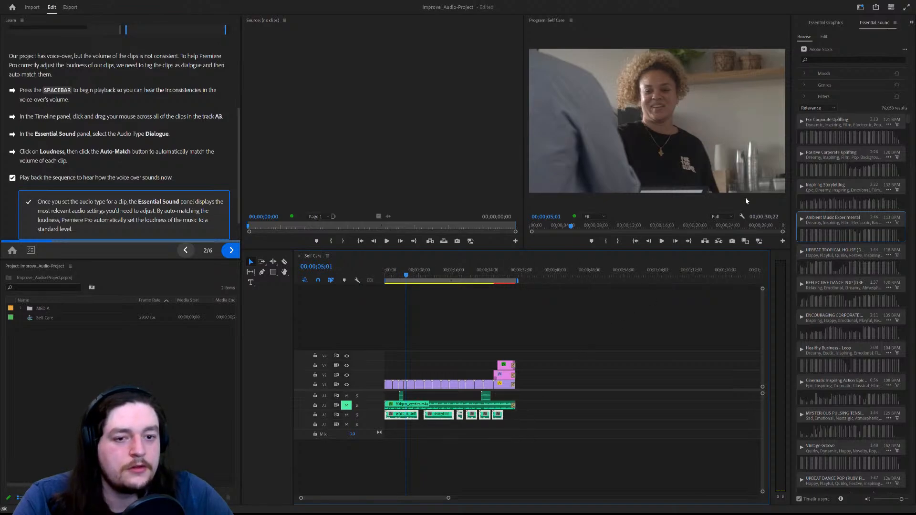
pyautogui.click(824, 37)
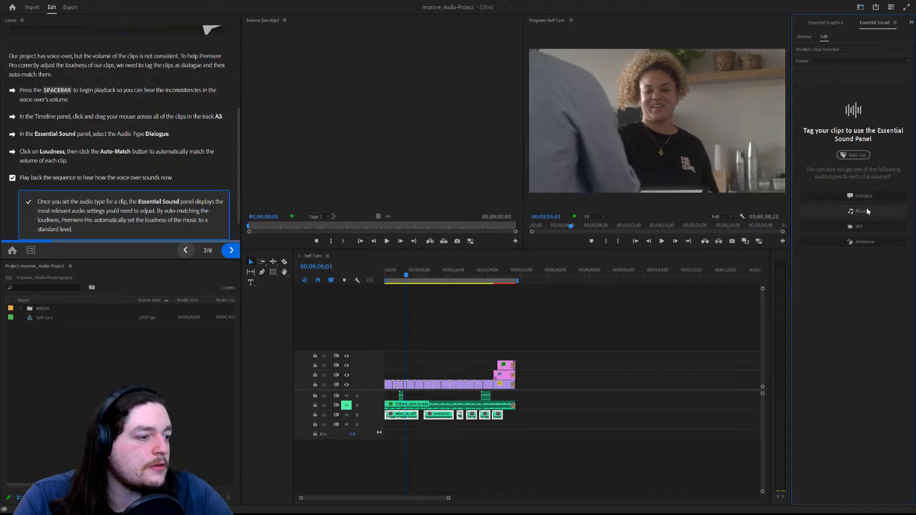
# Tag the selected voice-over clips on track A3 as Dialogue and auto-match their loudness.
pyautogui.click(862, 195)
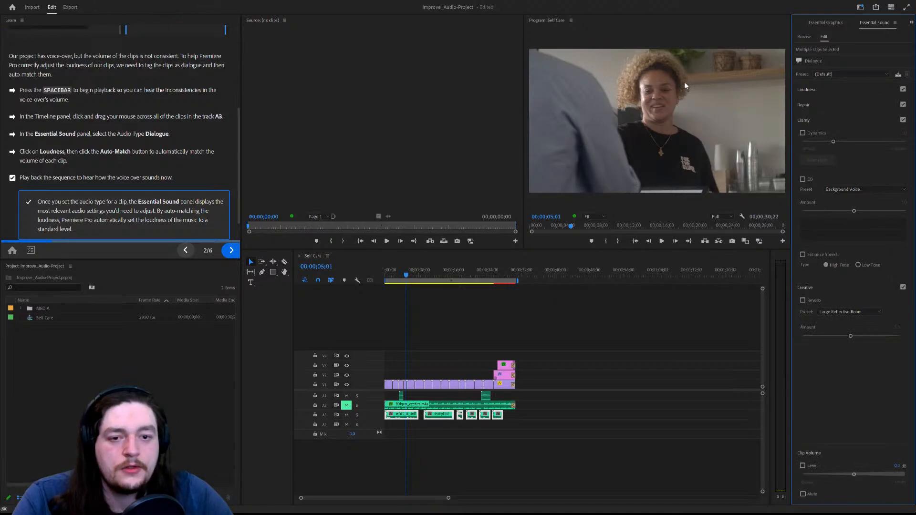
pyautogui.click(806, 90)
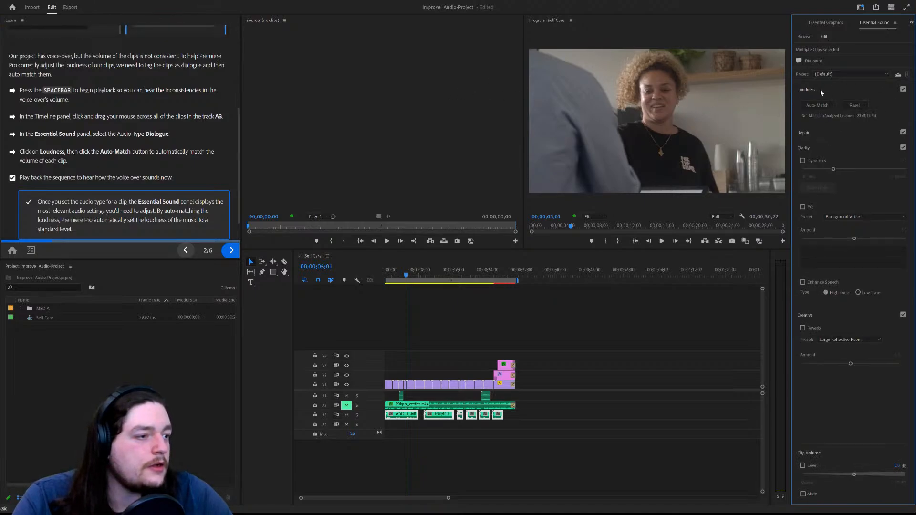
pyautogui.click(818, 105)
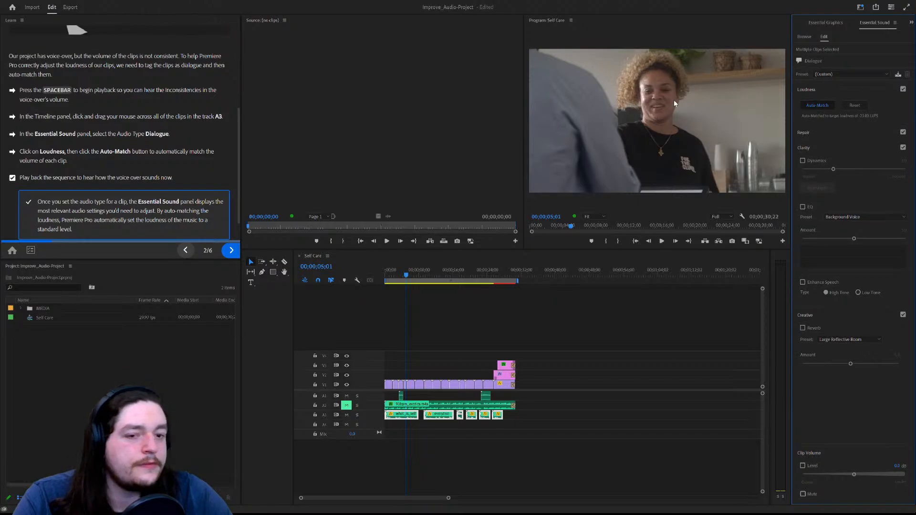
# Play back several parts of the Self Care sequence to check the loudness-matched voice-over.
pyautogui.scroll(-2, 188, 143)
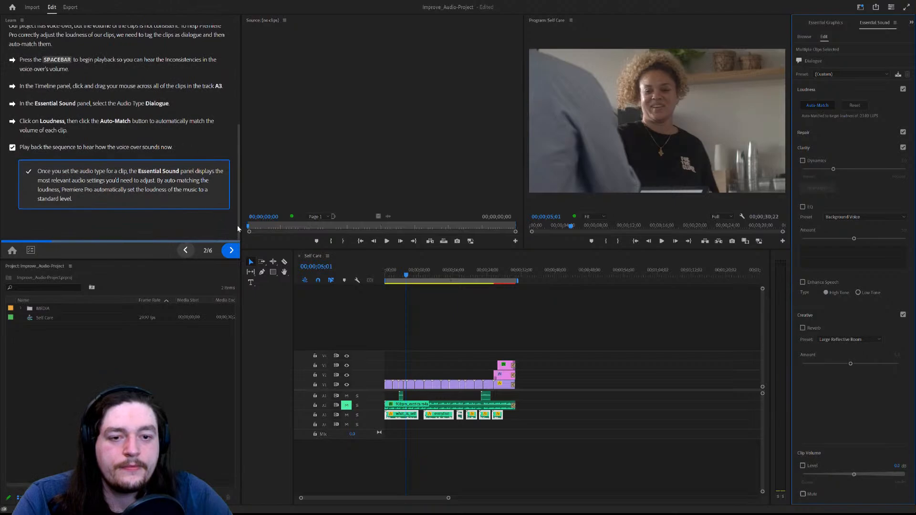
pyautogui.click(394, 272)
pyautogui.press('space')
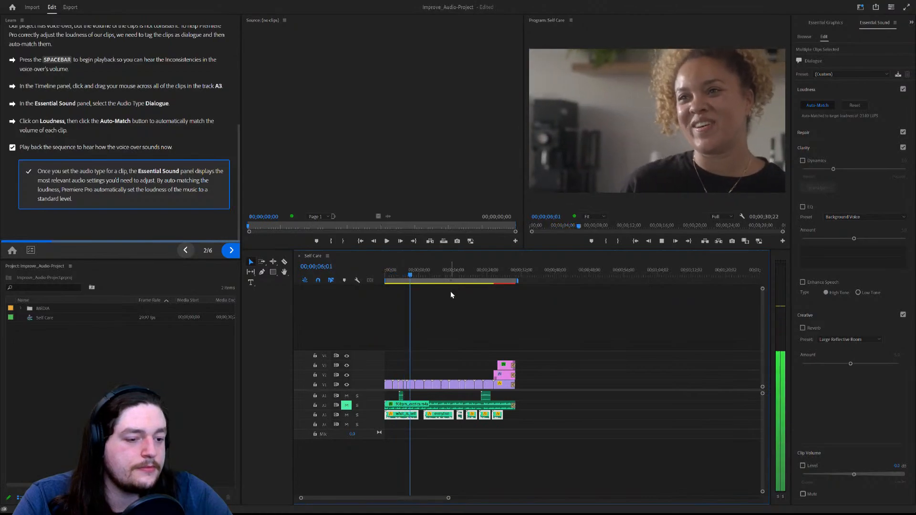
pyautogui.click(447, 272)
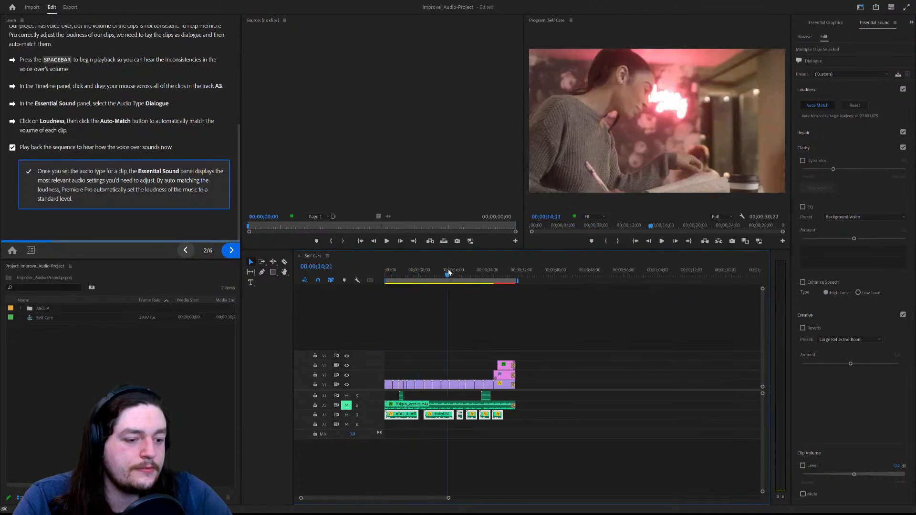
pyautogui.press('space')
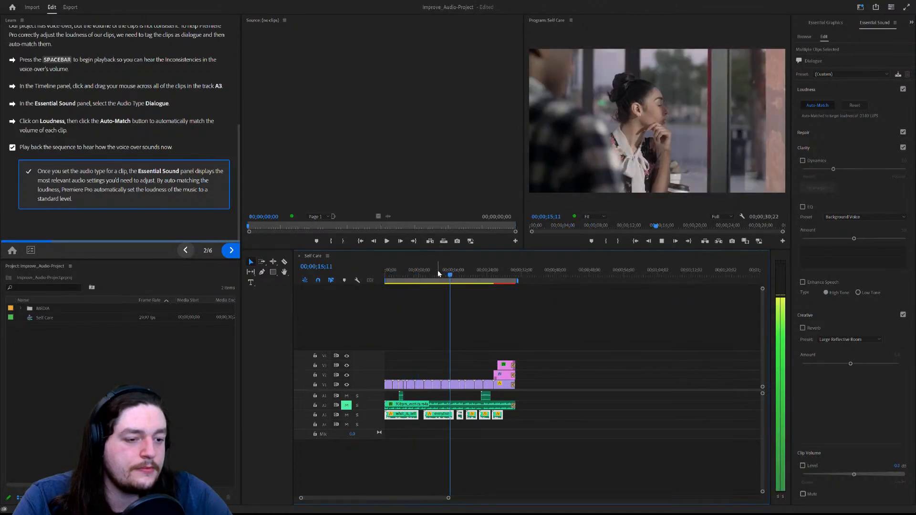
pyautogui.click(466, 271)
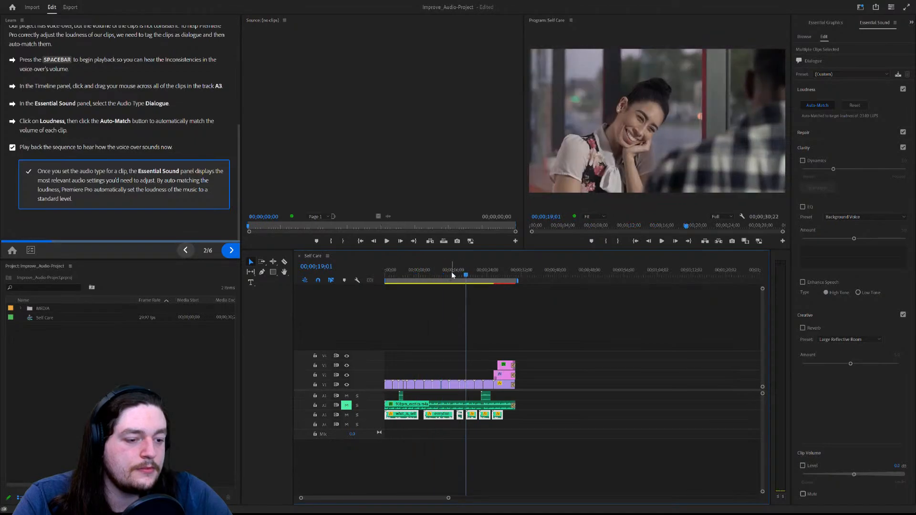
pyautogui.click(454, 272)
pyautogui.press('space')
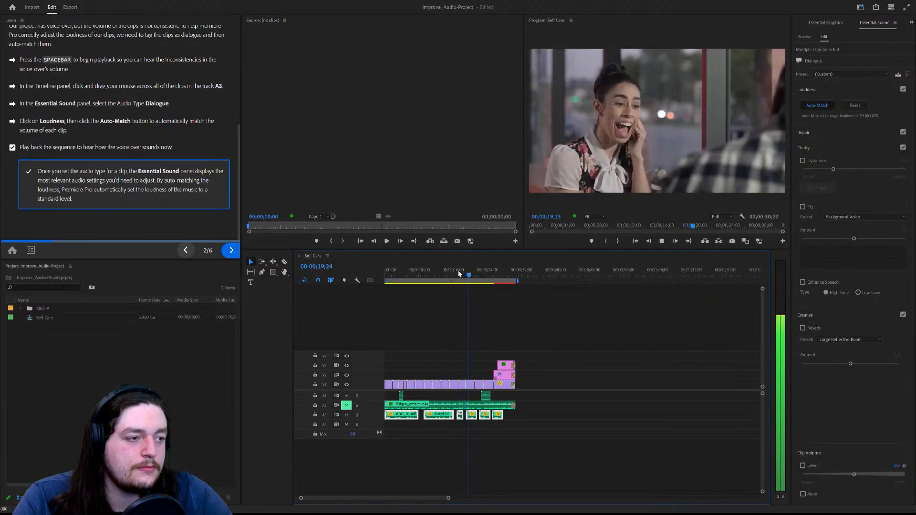
pyautogui.press('space')
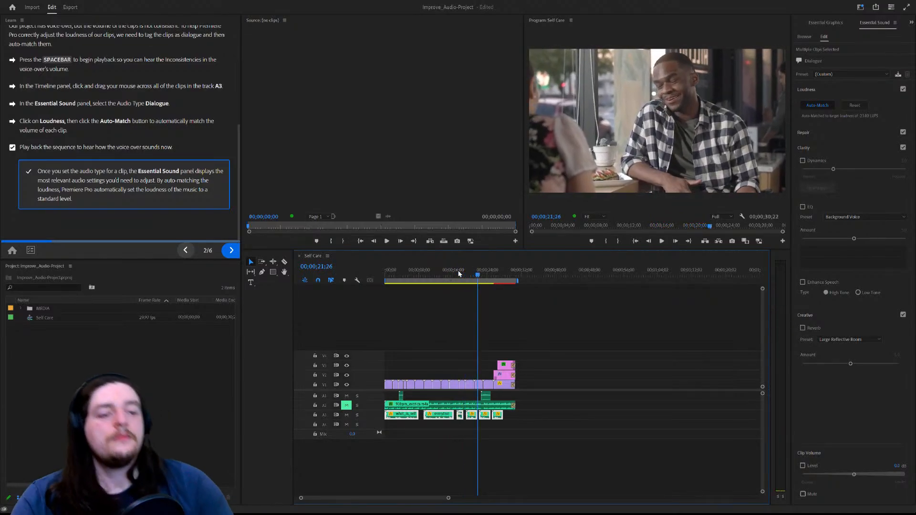
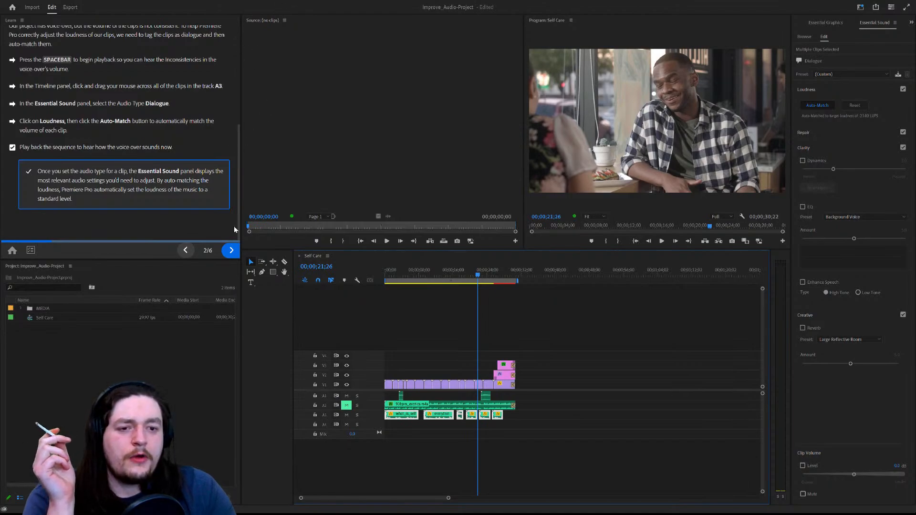
# Advance the tutorial to step 3, Adjust the volume of a clip, and read its instructions.
pyautogui.click(231, 250)
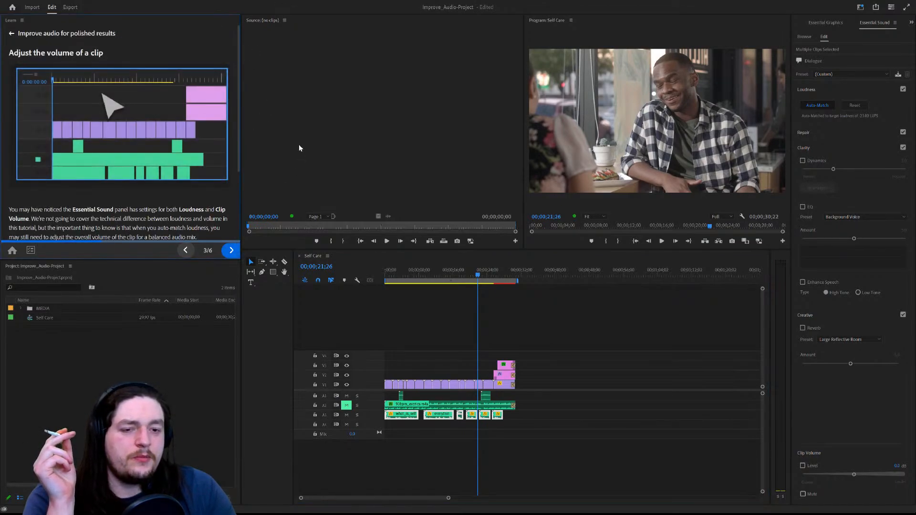
pyautogui.scroll(-3, 139, 112)
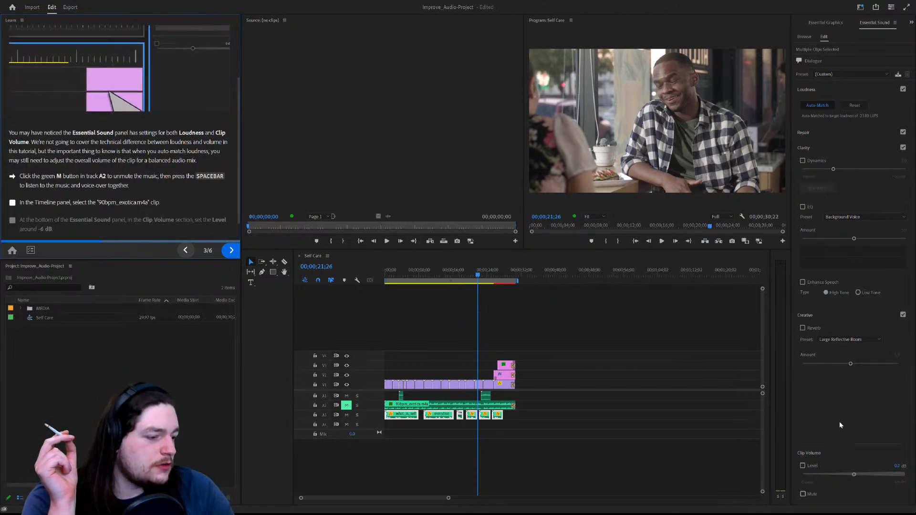
pyautogui.click(832, 453)
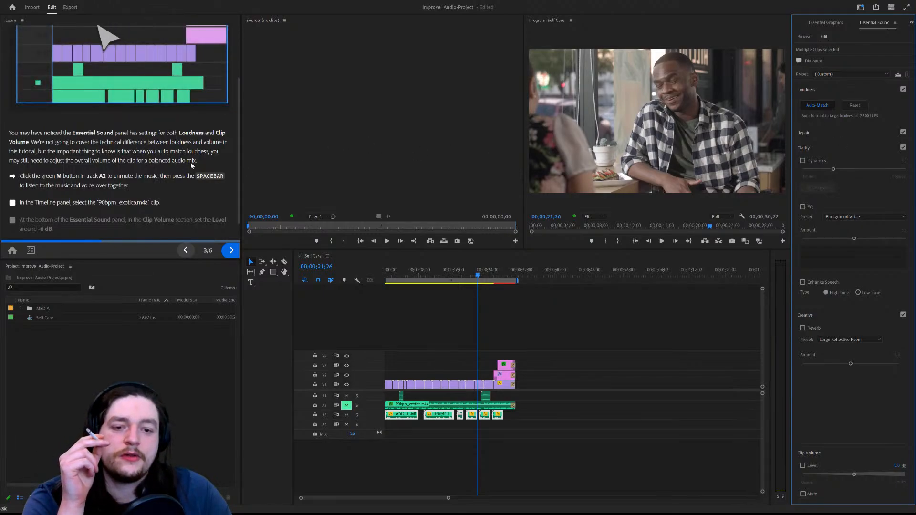
pyautogui.scroll(-1, 196, 172)
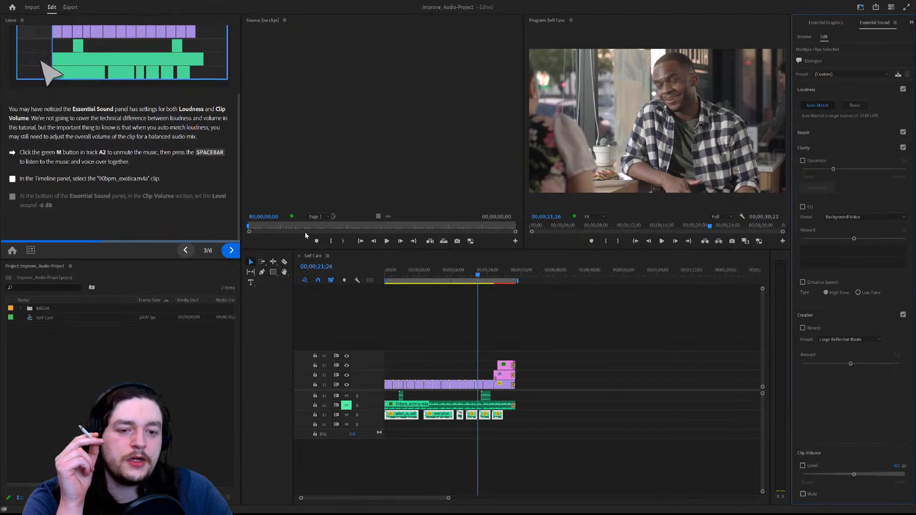
# Select the 90bpm_exotica.m4a music clip on track A2 and play back parts of the sequence.
pyautogui.click(454, 405)
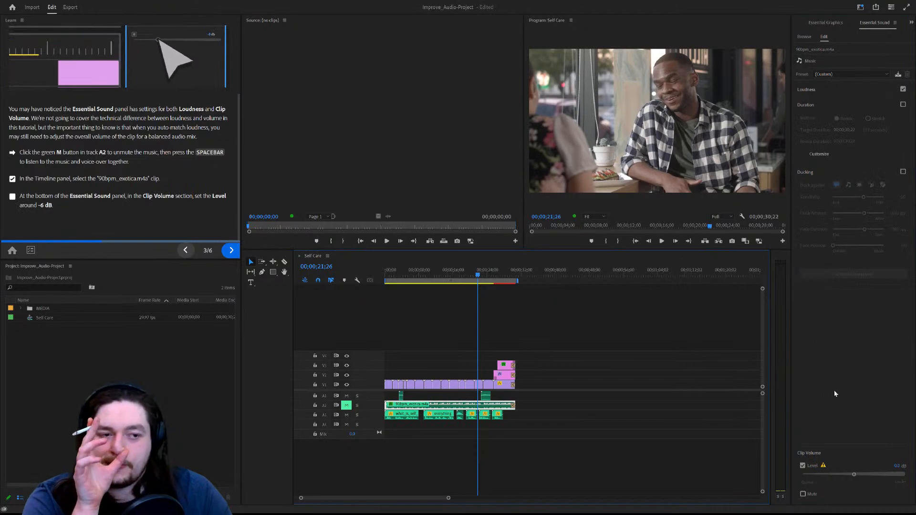
pyautogui.press('space')
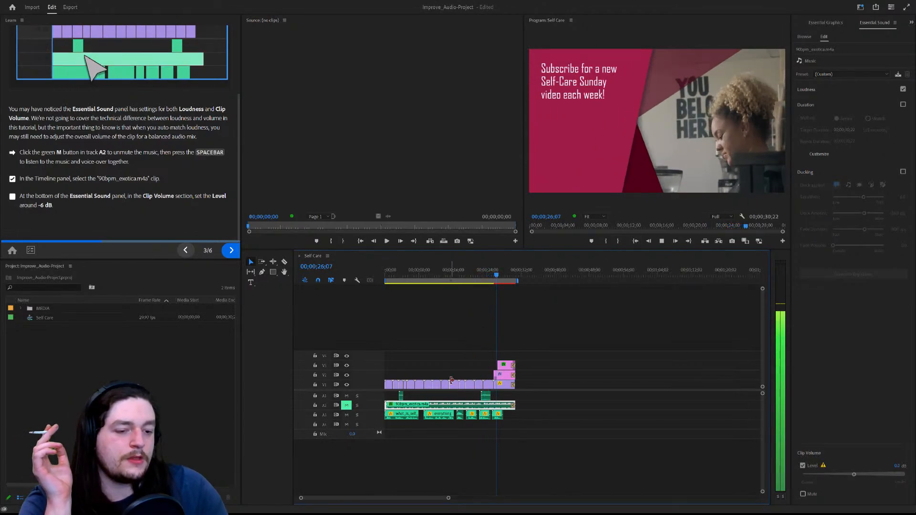
pyautogui.click(414, 272)
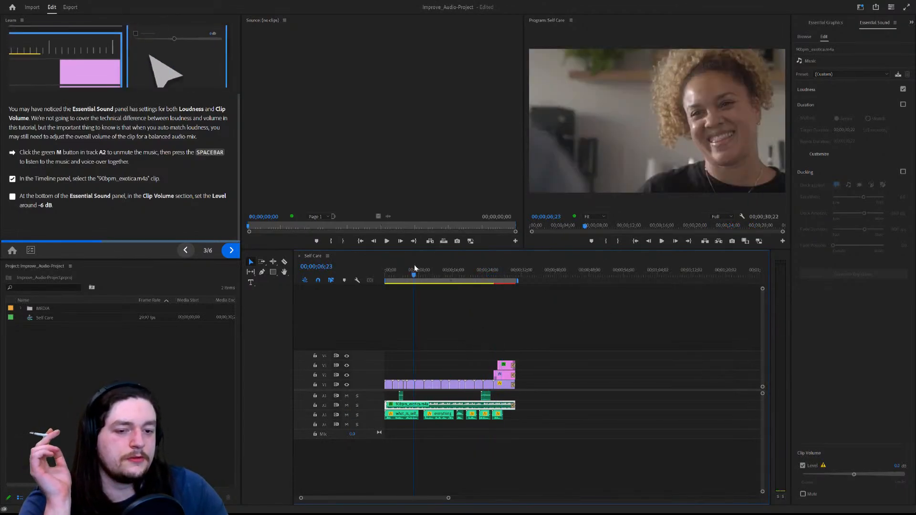
pyautogui.press('space')
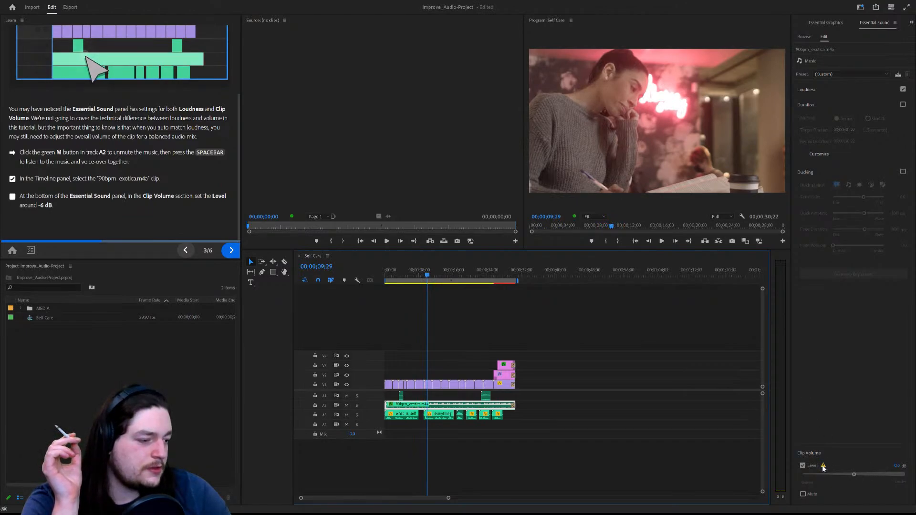
# Set the clip volume level of the 90bpm_exotica.m4a music clip to -6 dB.
pyautogui.click(831, 432)
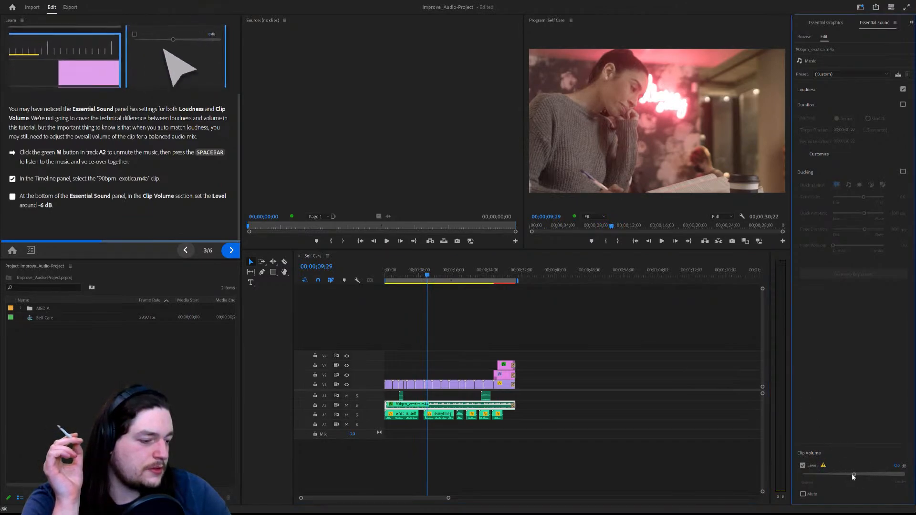
pyautogui.moveTo(854, 475); pyautogui.dragTo(843, 475)
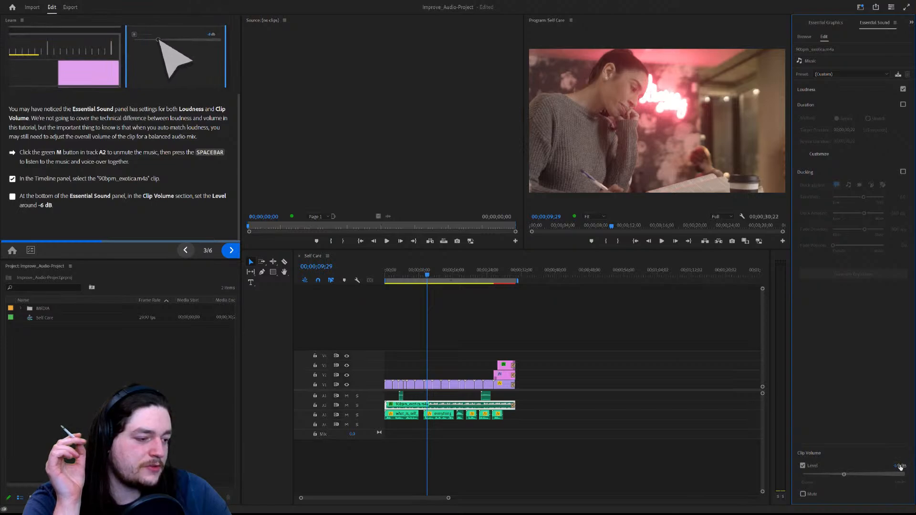
pyautogui.click(900, 466)
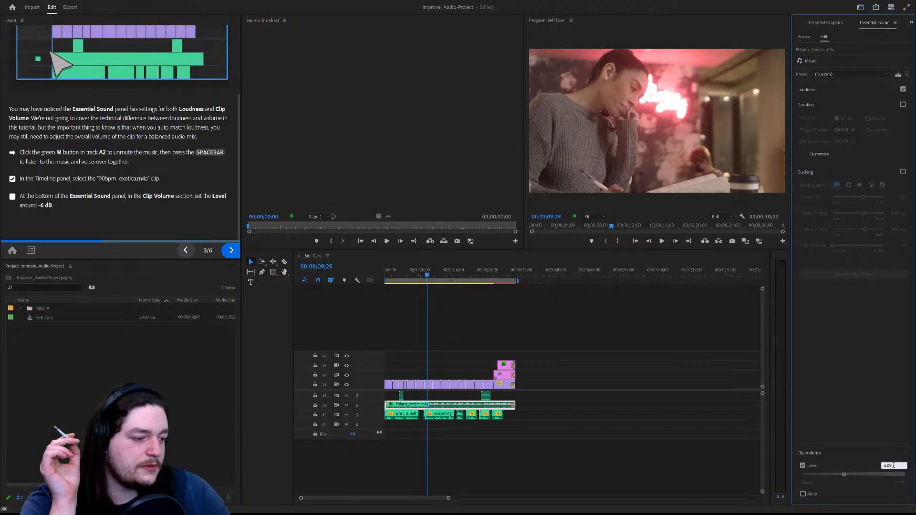
pyautogui.moveTo(894, 465); pyautogui.dragTo(889, 466)
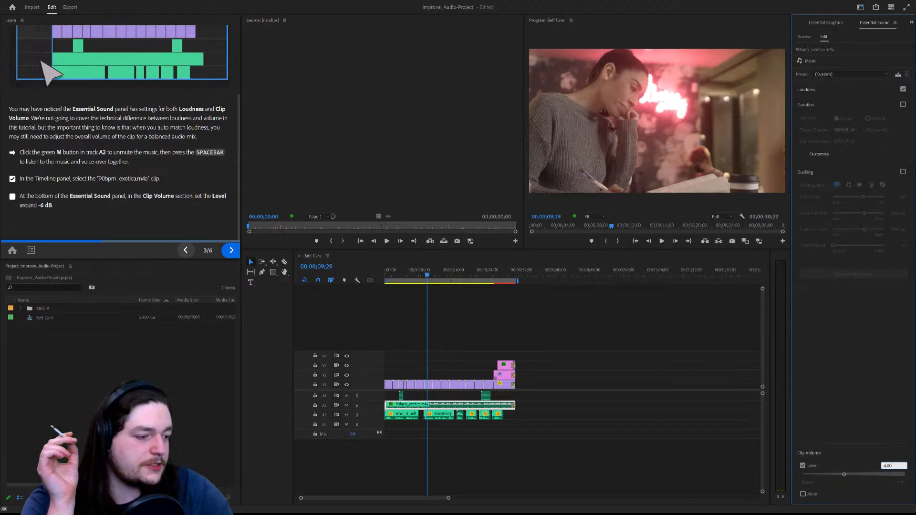
pyautogui.write('0')
pyautogui.press('Return')
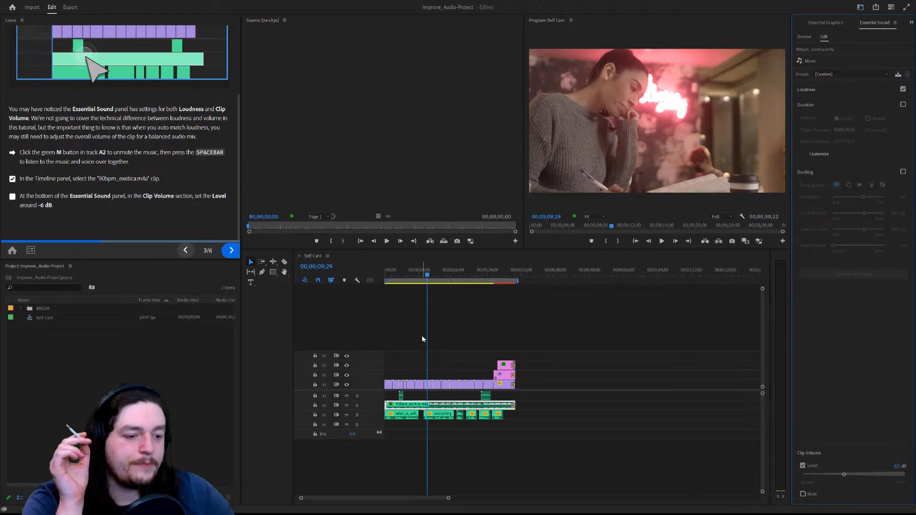
# Reselect the 90bpm_exotica.m4a clip and play the sequence from about 9 seconds to hear its adjusted volume.
pyautogui.click(421, 334)
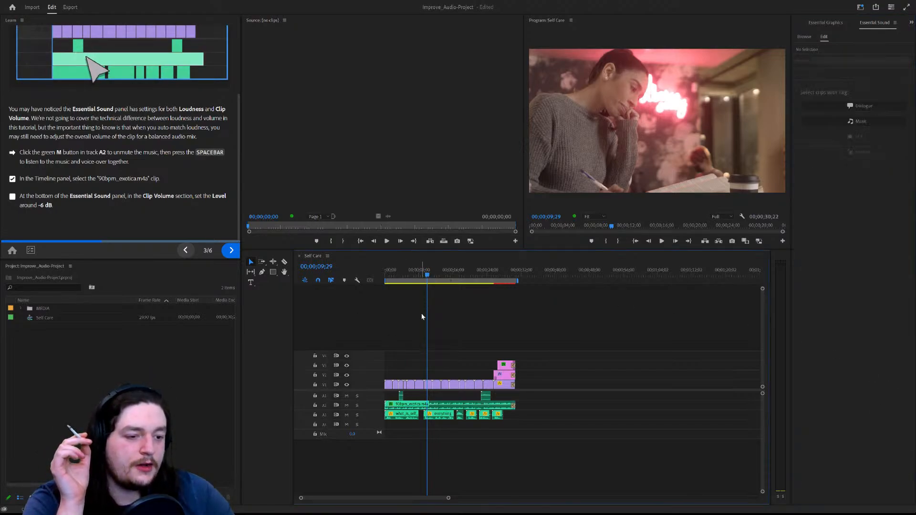
pyautogui.click(458, 405)
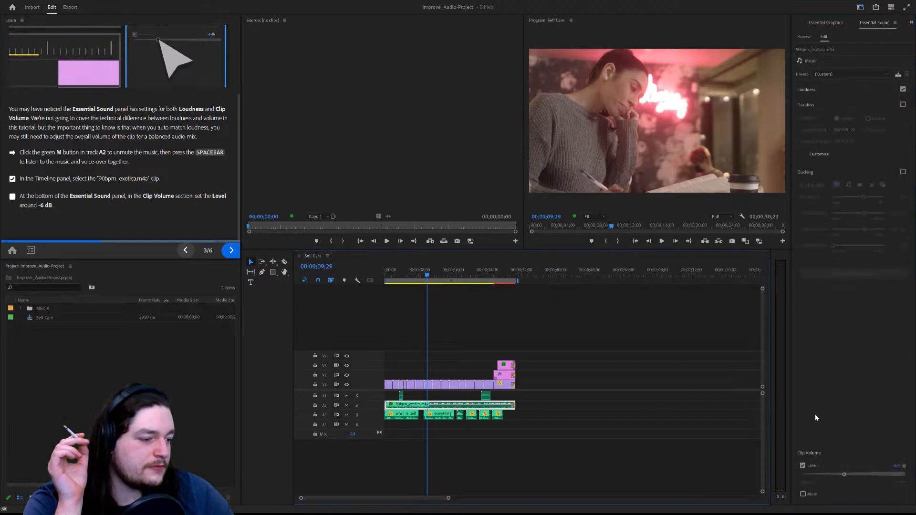
pyautogui.click(826, 383)
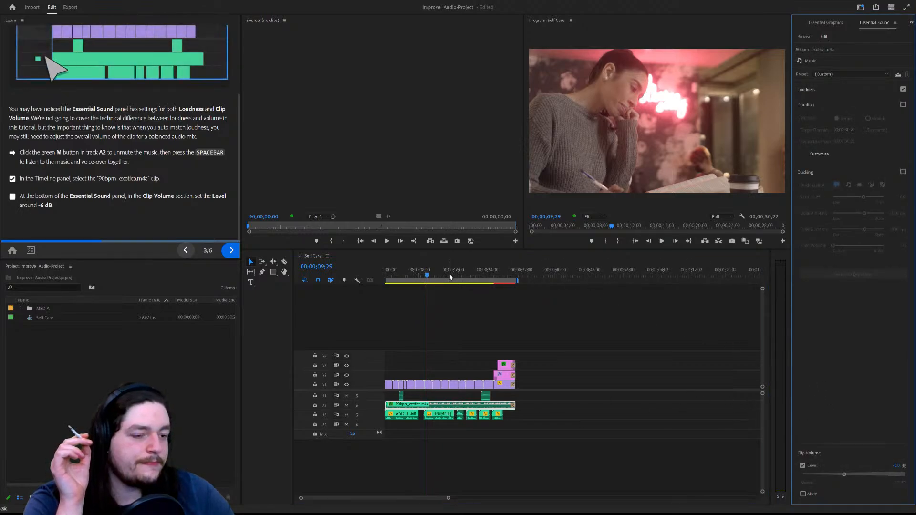
pyautogui.click(423, 273)
pyautogui.press('space')
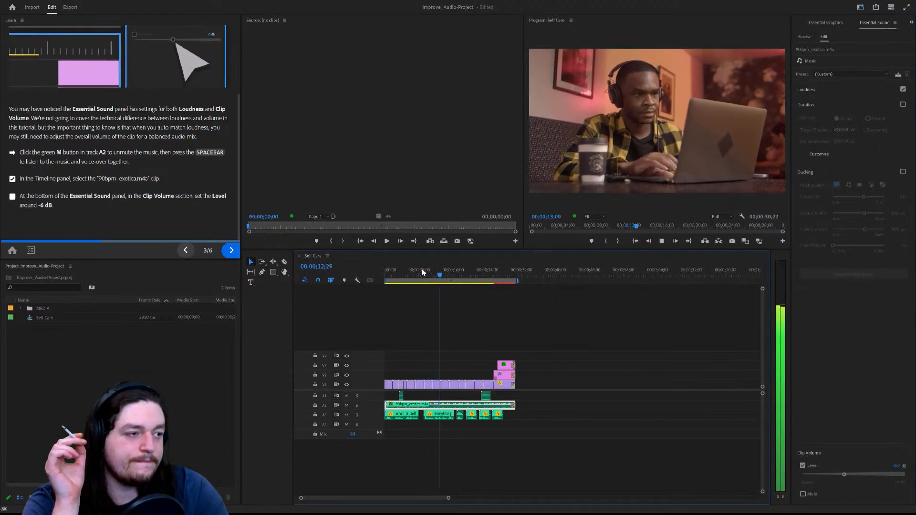
pyautogui.press('space')
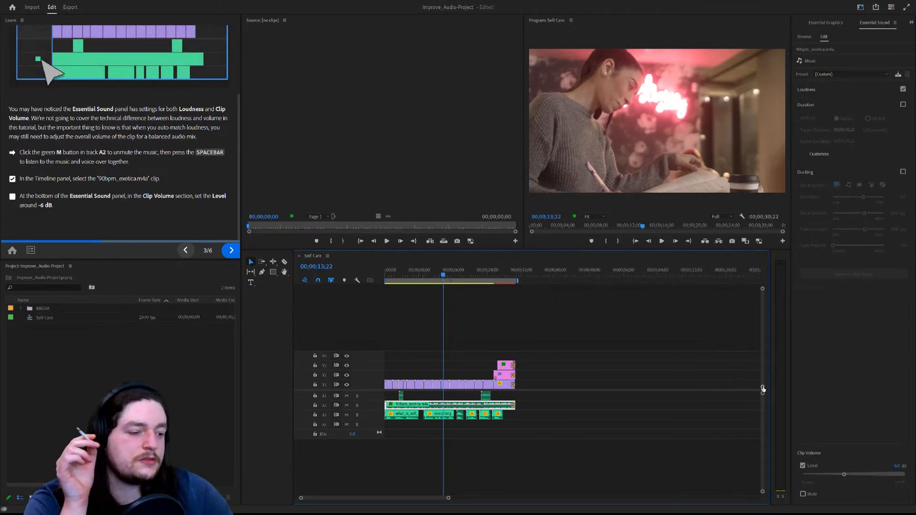
# Compare the music clip with its volume level adjustment off and on during playback, leaving it on, and mute the clip.
pyautogui.click(802, 465)
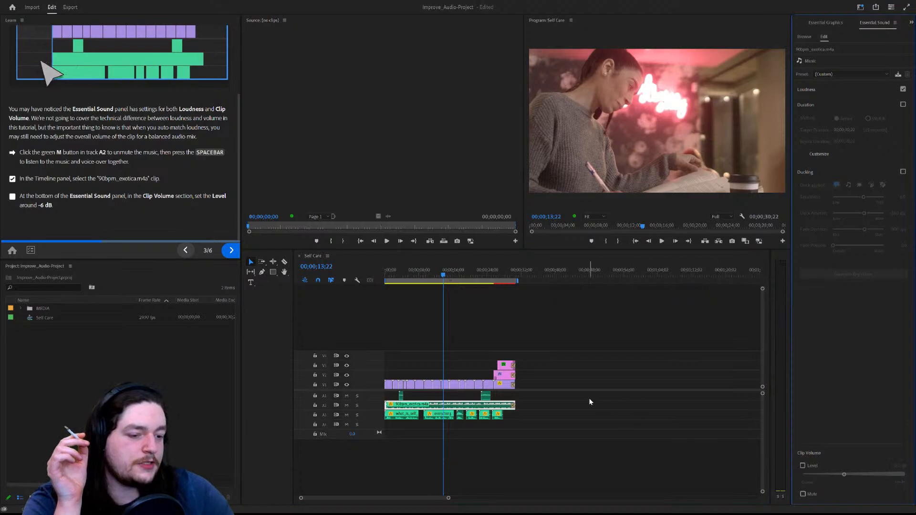
pyautogui.press('space')
pyautogui.press('space')
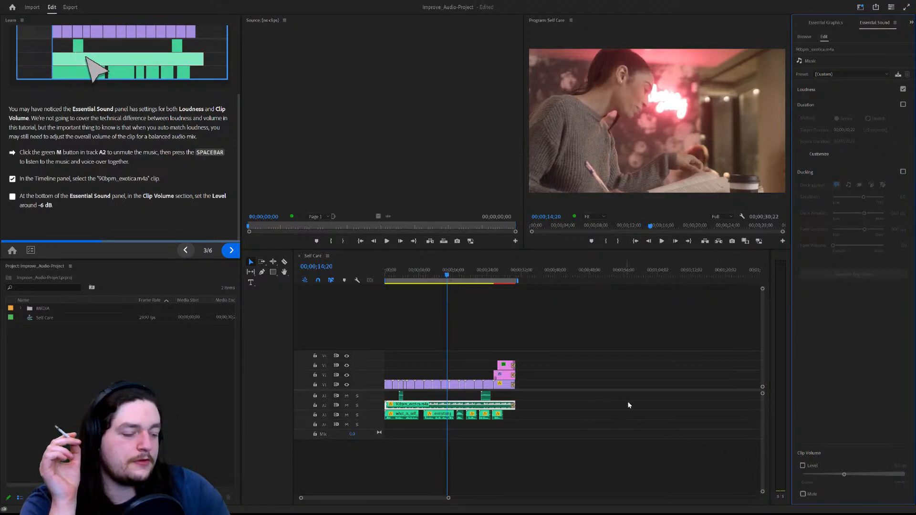
pyautogui.click(810, 466)
pyautogui.press('space')
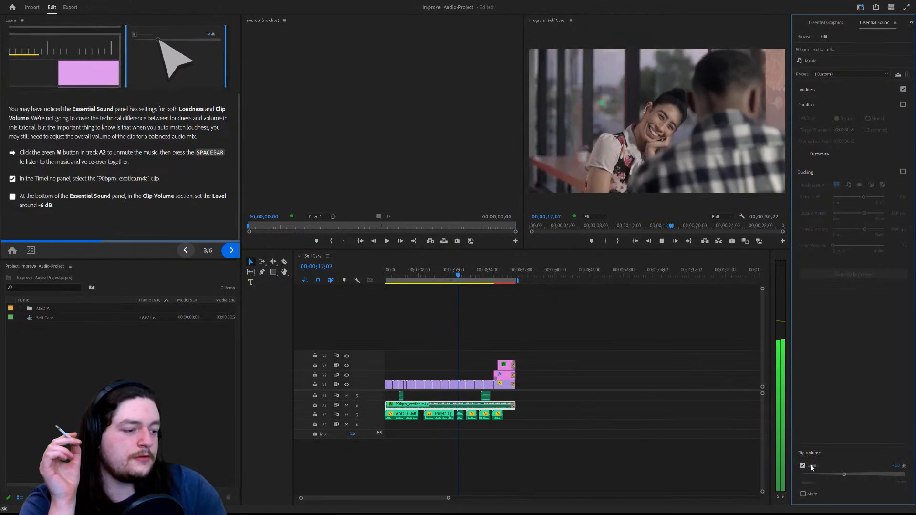
pyautogui.click(802, 465)
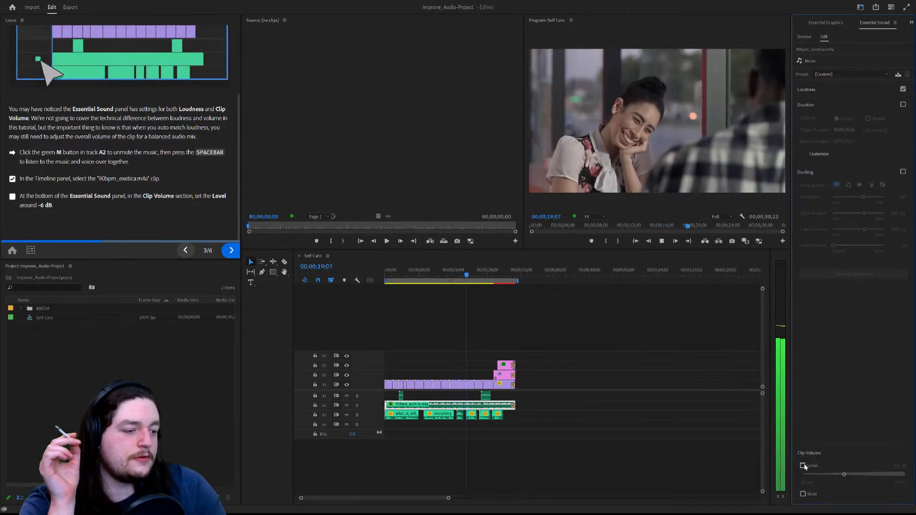
pyautogui.click(803, 465)
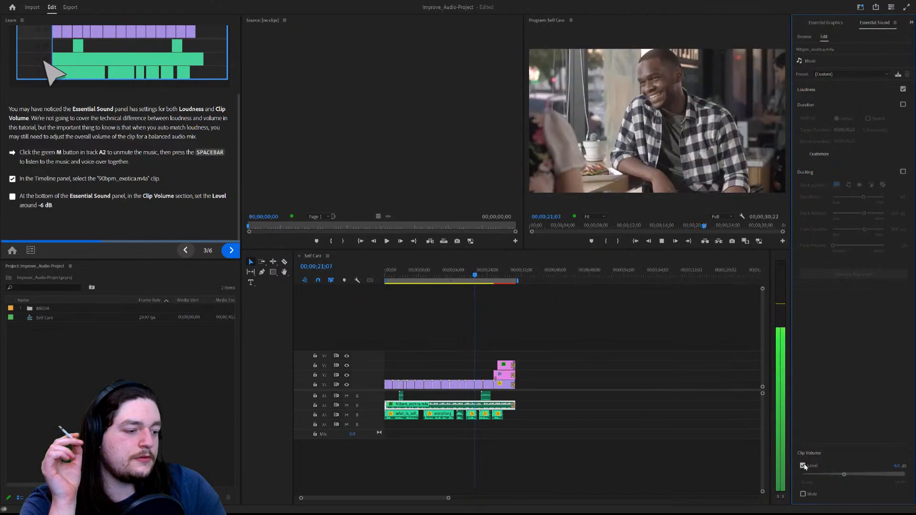
pyautogui.click(803, 494)
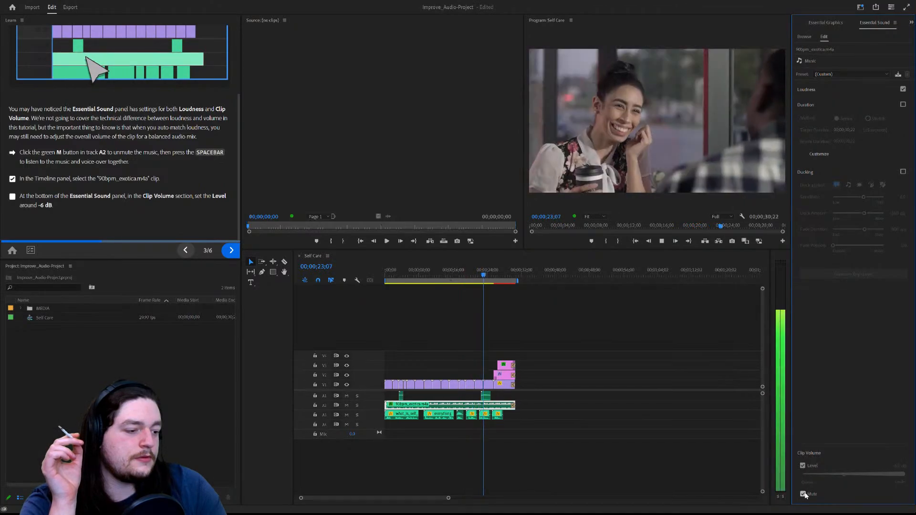
# Unmute the 90bpm_exotica.m4a clip, play the sequence again from around its middle to check the mix, and deselect the clip.
pyautogui.click(803, 494)
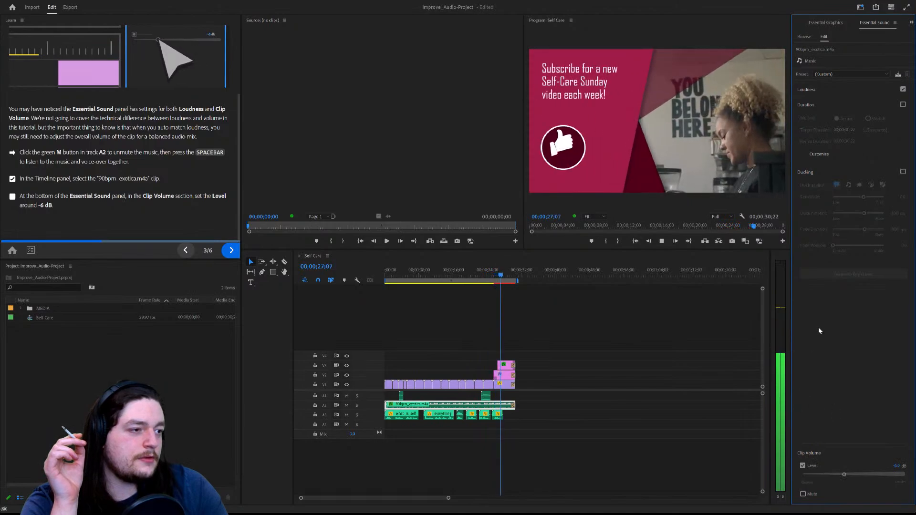
pyautogui.press('space')
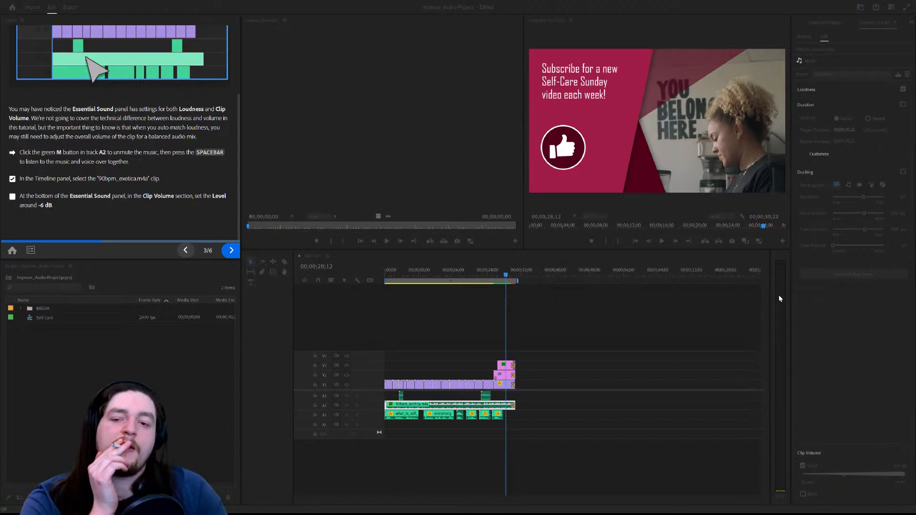
pyautogui.click(447, 271)
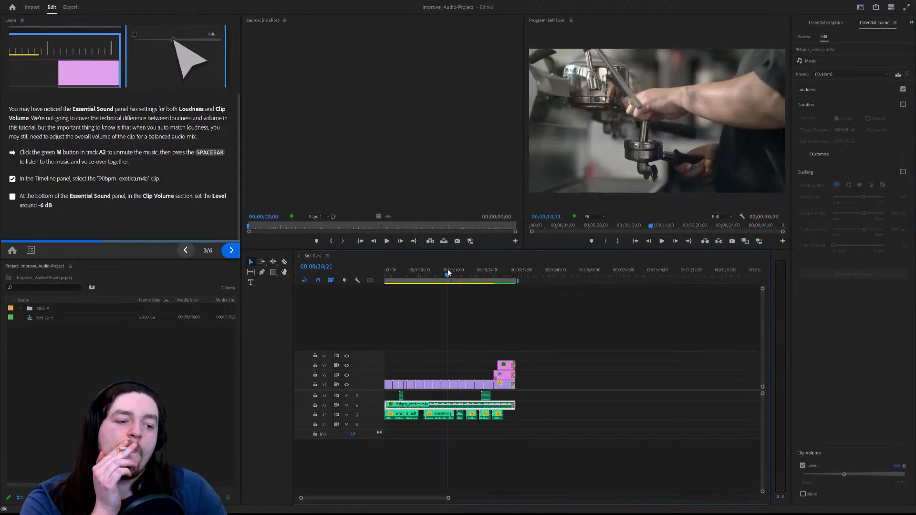
pyautogui.press('space')
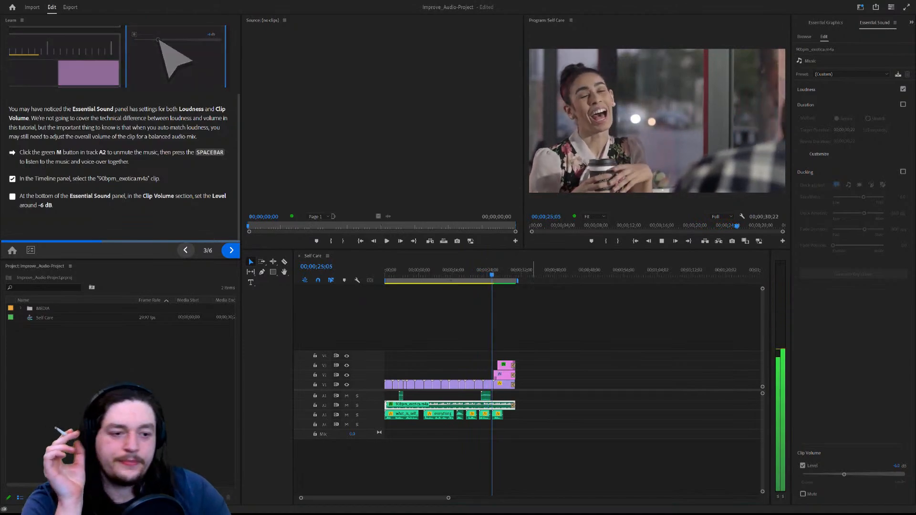
pyautogui.click(532, 318)
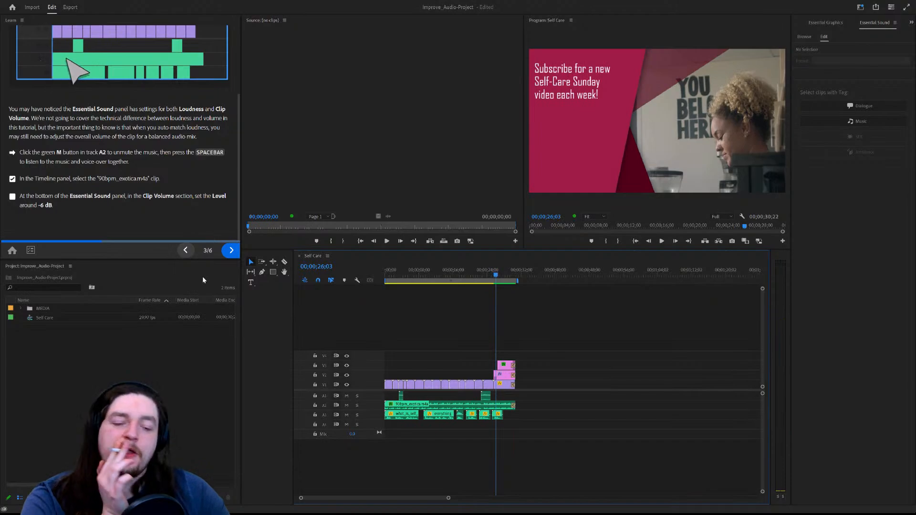
# Advance to the tutorial page on lowering music volume during dialogue, read it, and select the 90bpm_exotica.m4a music clip.
pyautogui.click(230, 251)
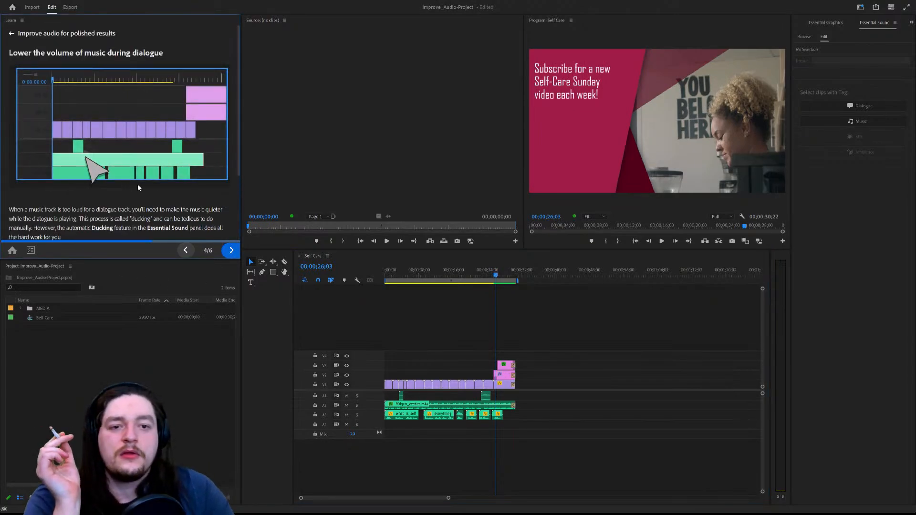
pyautogui.scroll(-3, 145, 182)
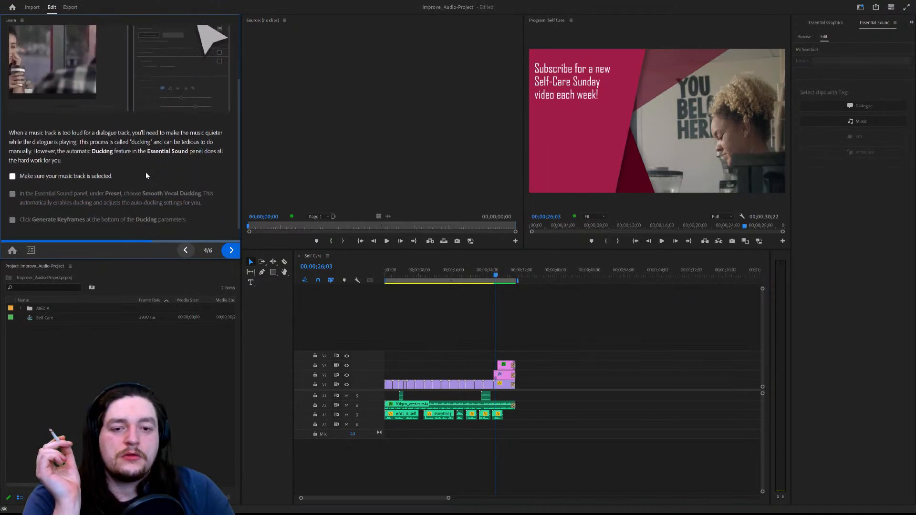
pyautogui.scroll(3, 153, 181)
pyautogui.scroll(-1, 155, 182)
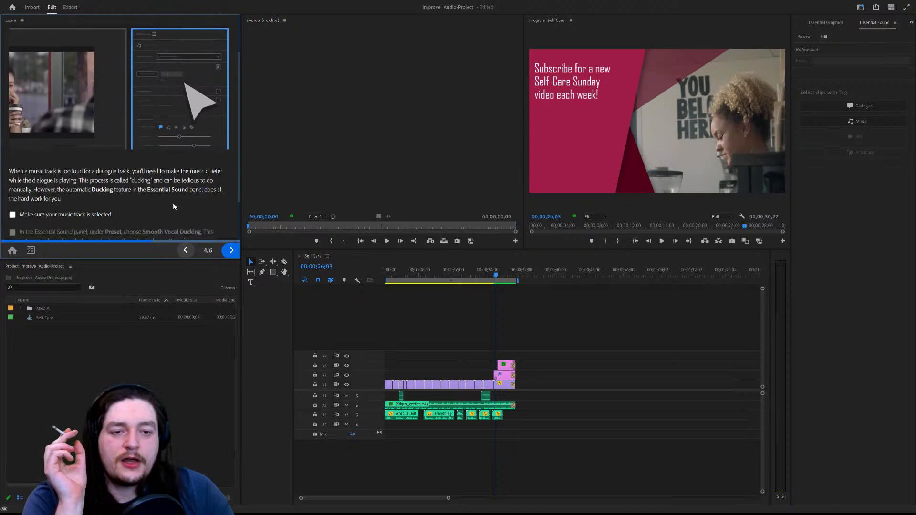
pyautogui.scroll(-2, 169, 191)
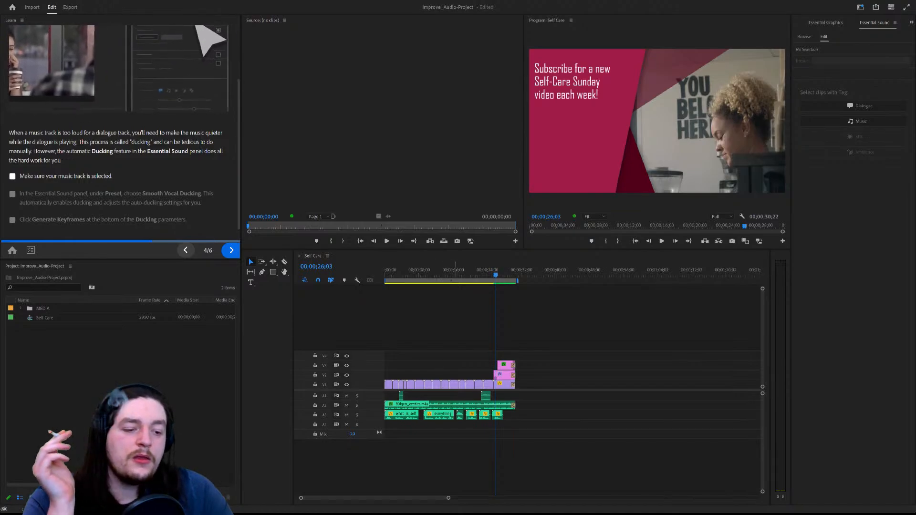
pyautogui.click(455, 408)
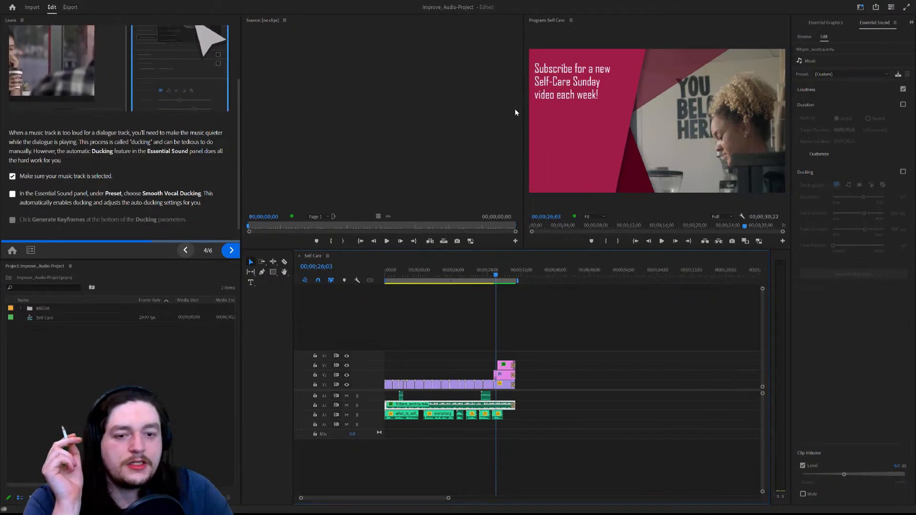
# Enable the Duration settings for the music clip and play the sequence from the beginning.
pyautogui.click(902, 105)
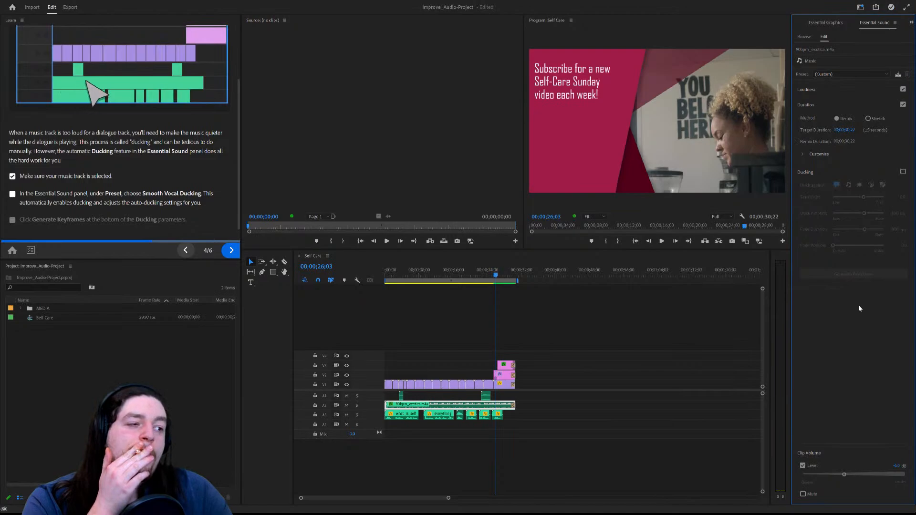
pyautogui.press('Home')
pyautogui.press('space')
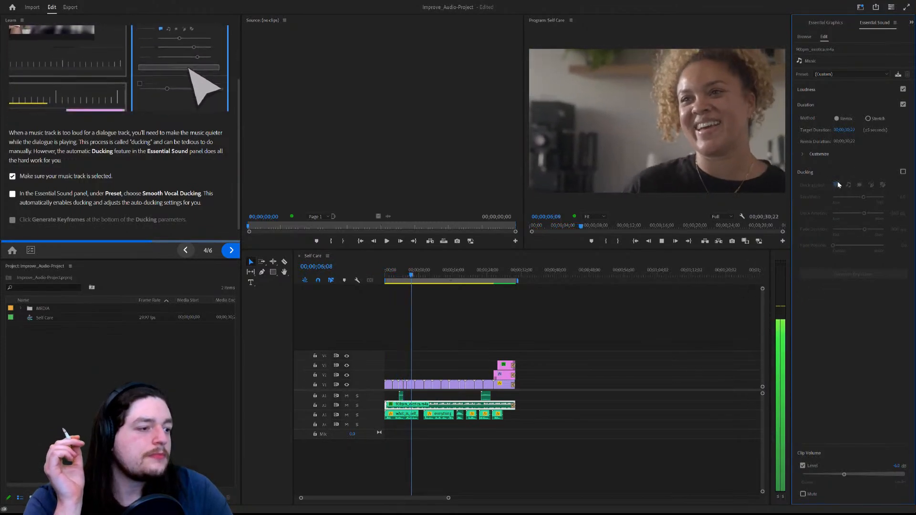
pyautogui.press('space')
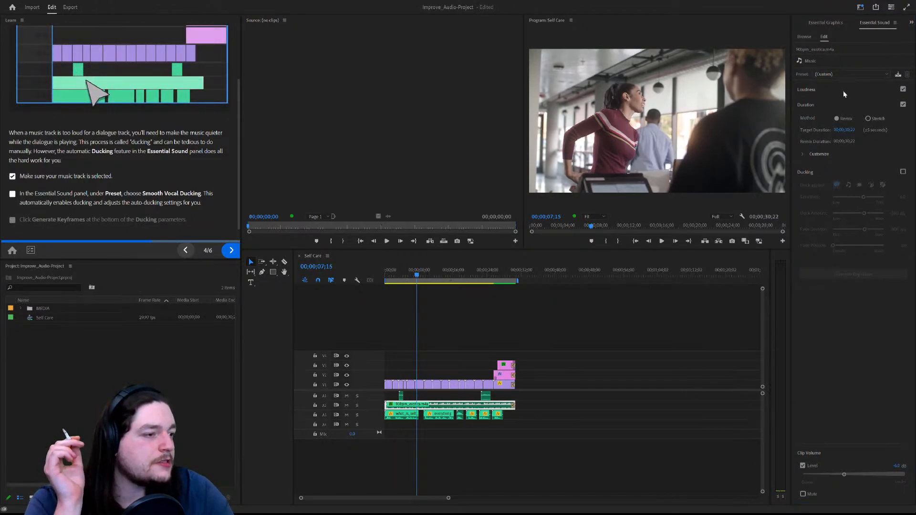
# Apply the Smooth Vocal Ducking preset to the music clip, play from the beginning, and generate the ducking keyframes.
pyautogui.click(858, 139)
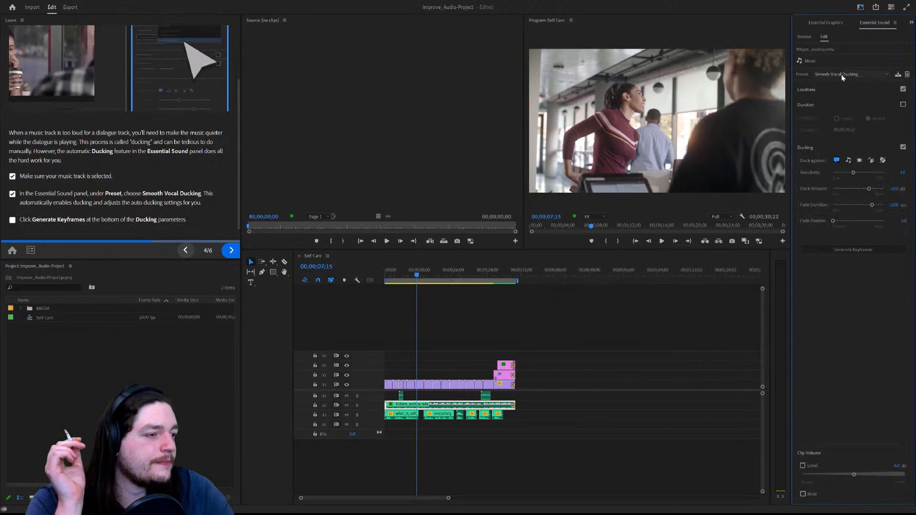
pyautogui.click(861, 291)
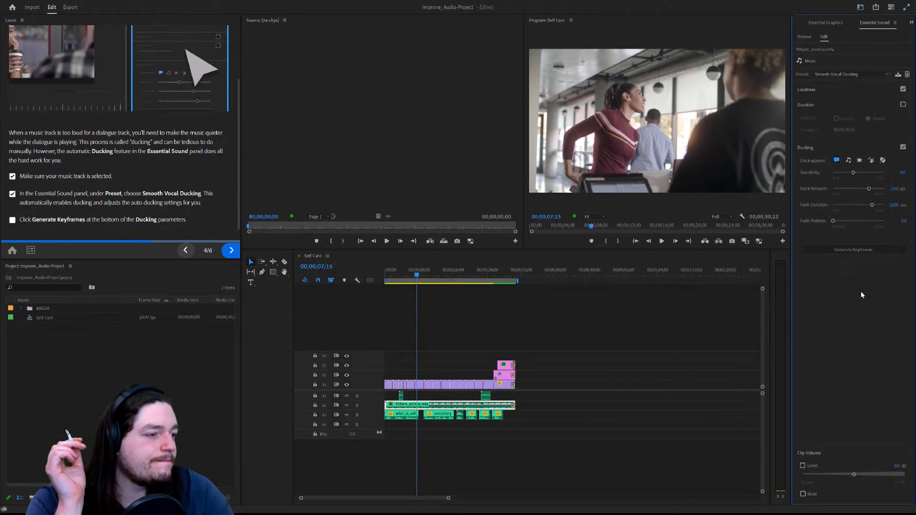
pyautogui.press('Home')
pyautogui.press('space')
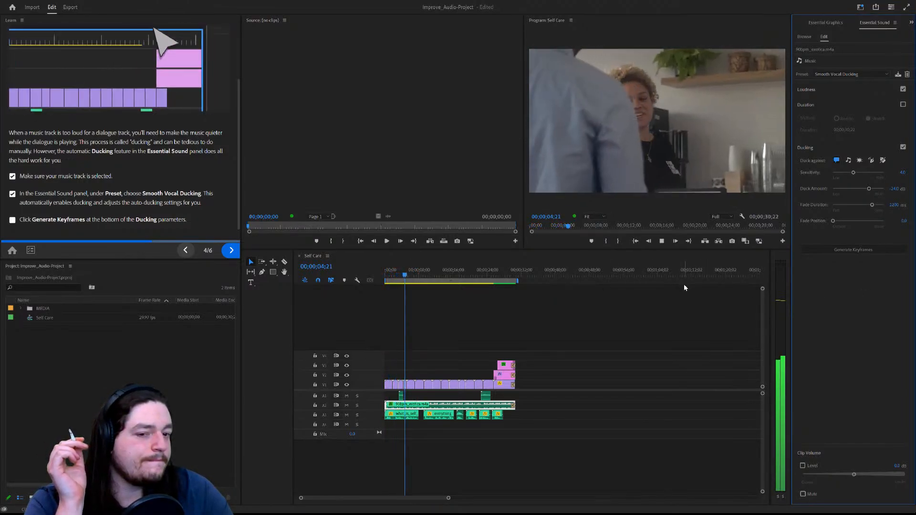
pyautogui.click(847, 251)
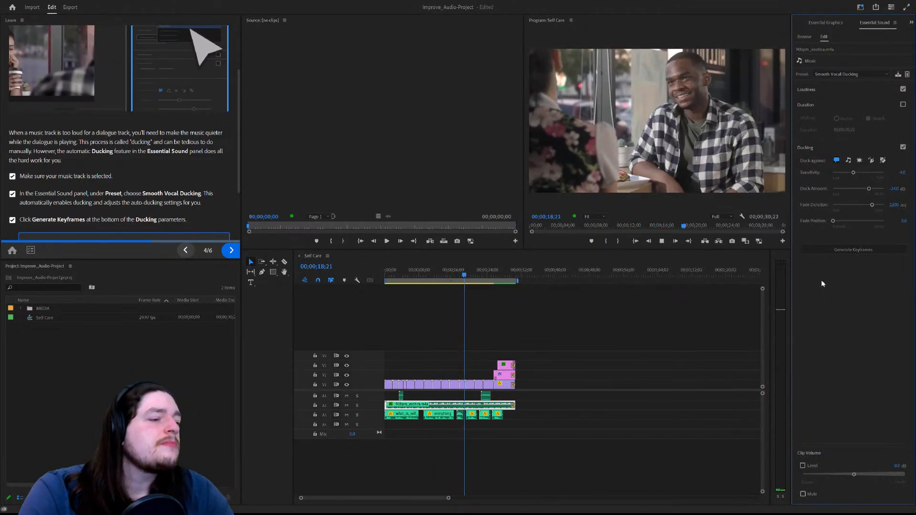
# Play the sequence from about 4 seconds and fine-tune the music clip's Duck Amount to a much weaker level while listening.
pyautogui.click(406, 276)
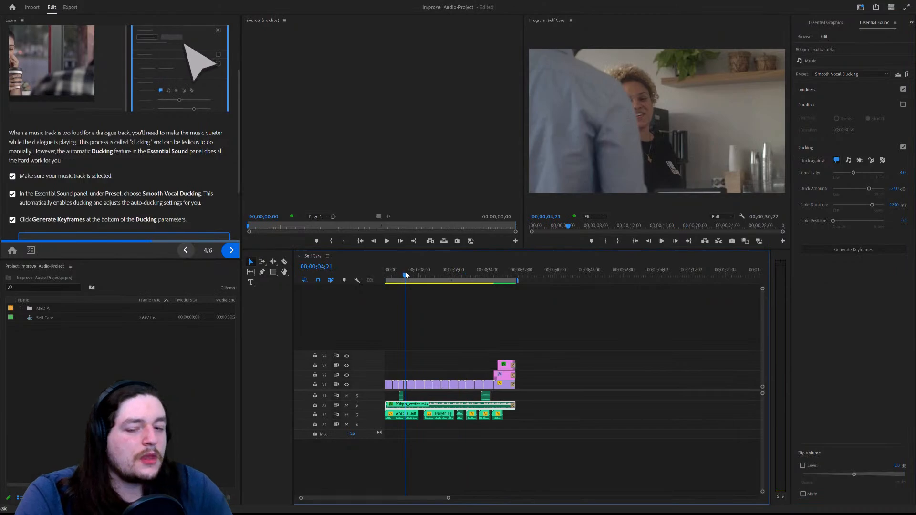
pyautogui.press('space')
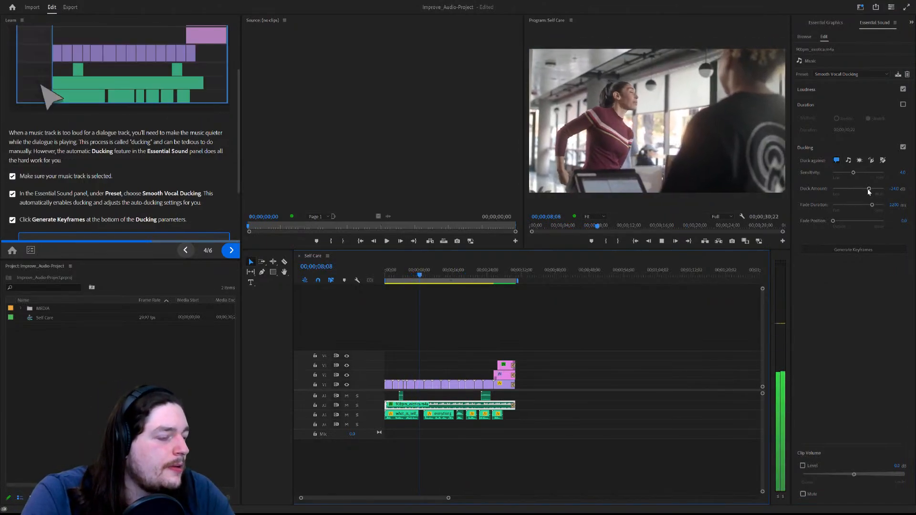
pyautogui.moveTo(868, 189); pyautogui.dragTo(860, 189)
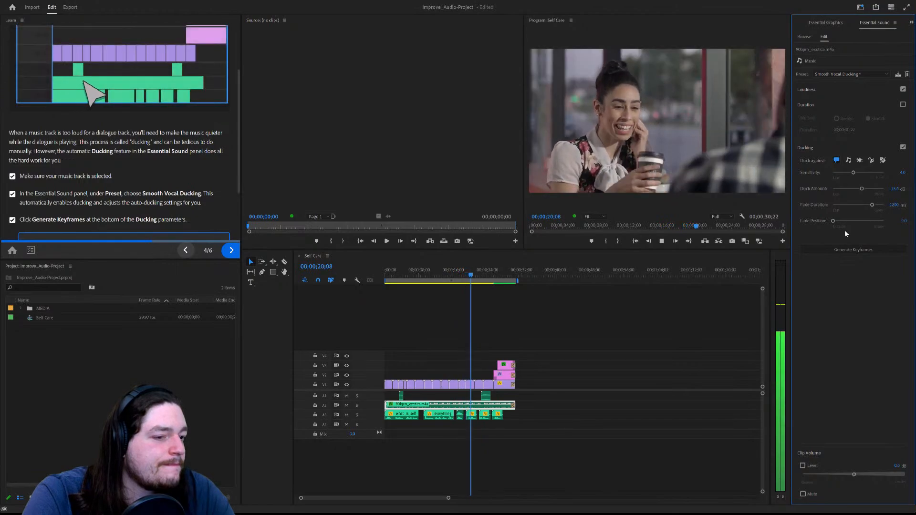
pyautogui.moveTo(861, 188); pyautogui.dragTo(845, 190)
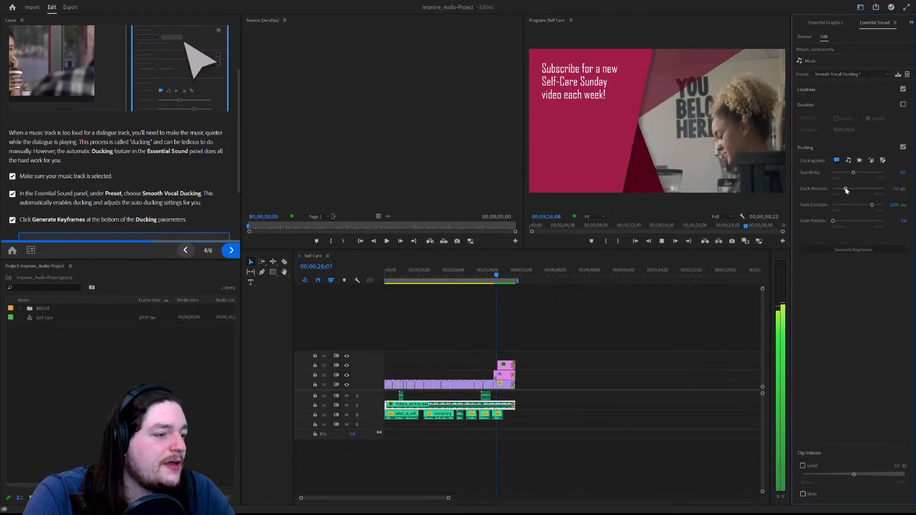
pyautogui.moveTo(845, 189); pyautogui.dragTo(850, 189)
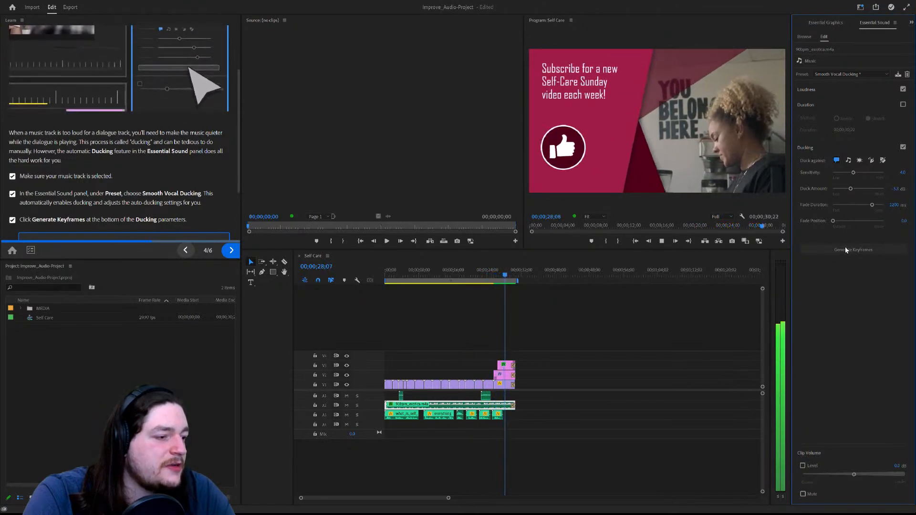
pyautogui.click(477, 273)
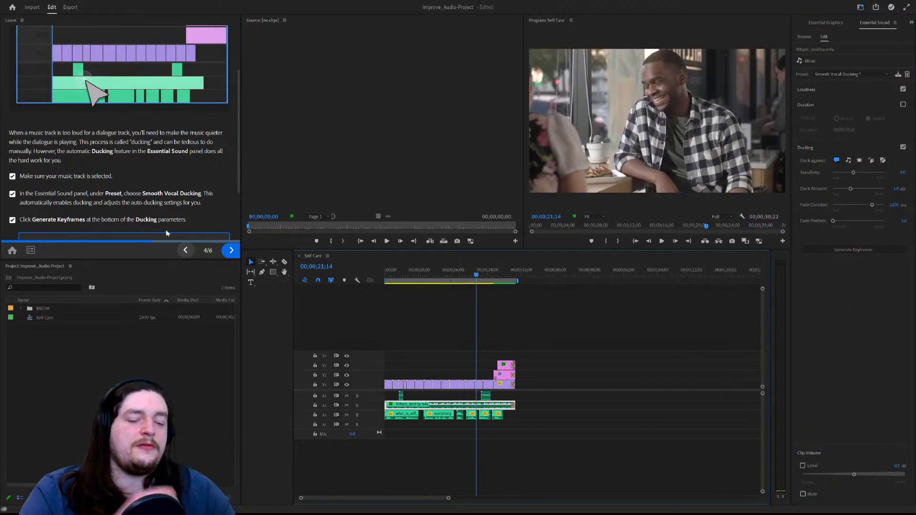
# Read through the Adjust ducking keyframes page and continue to the tutorial on including captions.
pyautogui.scroll(-3, 185, 210)
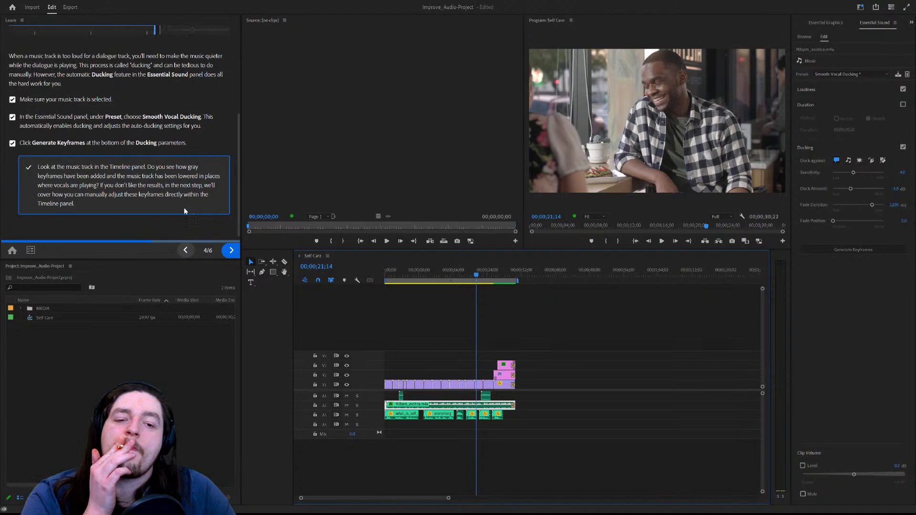
pyautogui.click(231, 250)
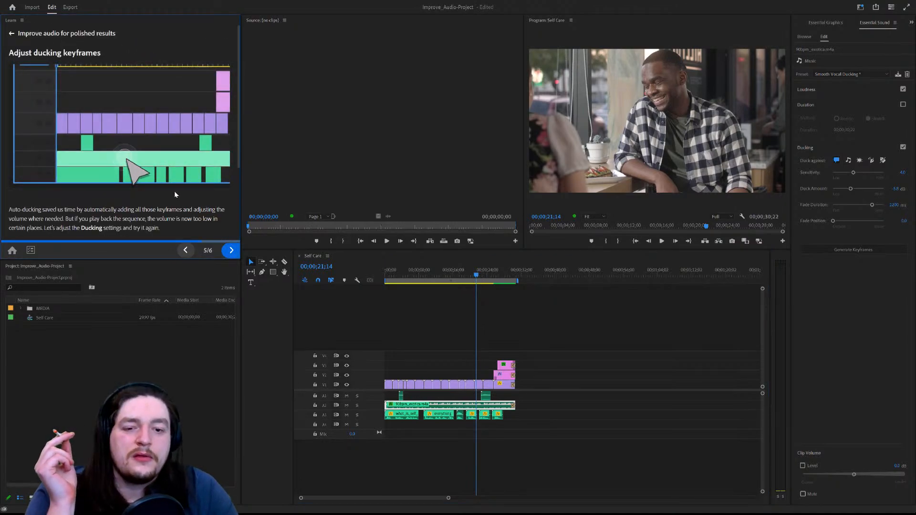
pyautogui.scroll(-2, 177, 196)
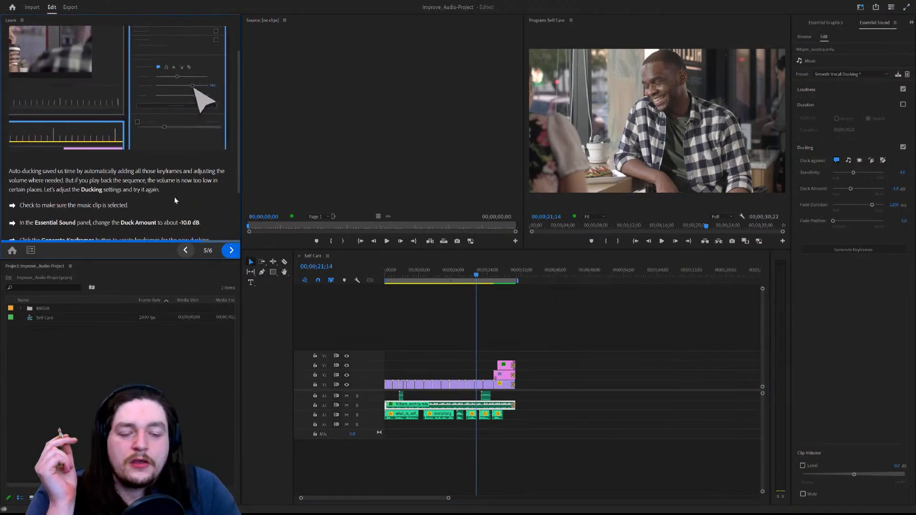
pyautogui.scroll(-4, 200, 175)
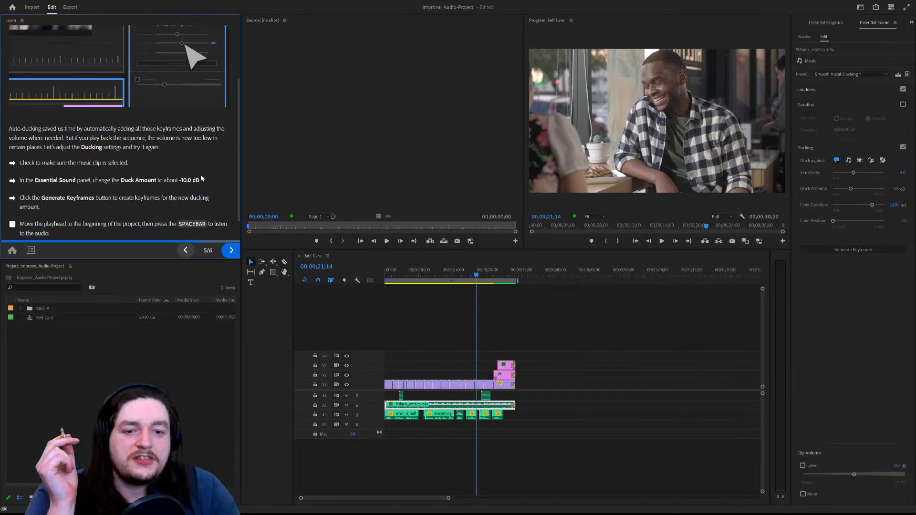
pyautogui.click(229, 252)
pyautogui.click(118, 130)
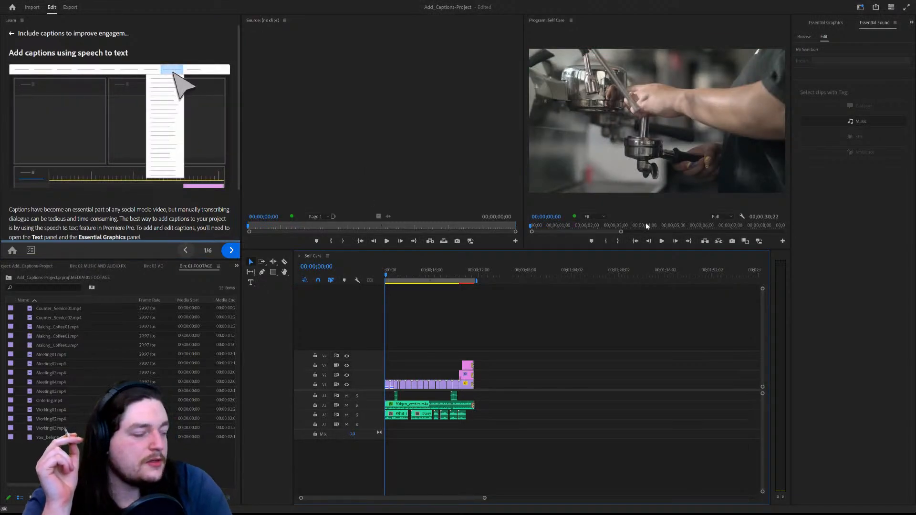
# Play the start of the captions project briefly, read the speech-to-text instructions, and return the playhead to the beginning.
pyautogui.press('space')
pyautogui.press('space')
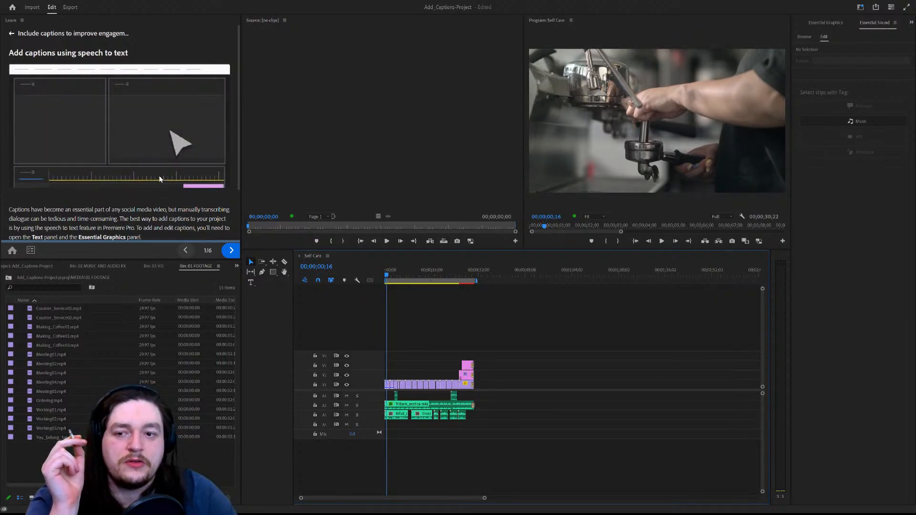
pyautogui.scroll(-3, 129, 135)
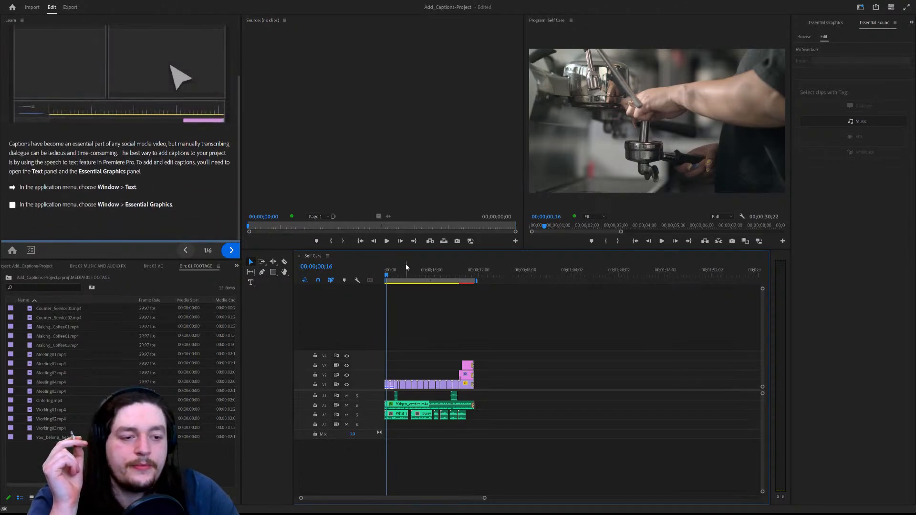
pyautogui.moveTo(386, 276); pyautogui.dragTo(377, 275)
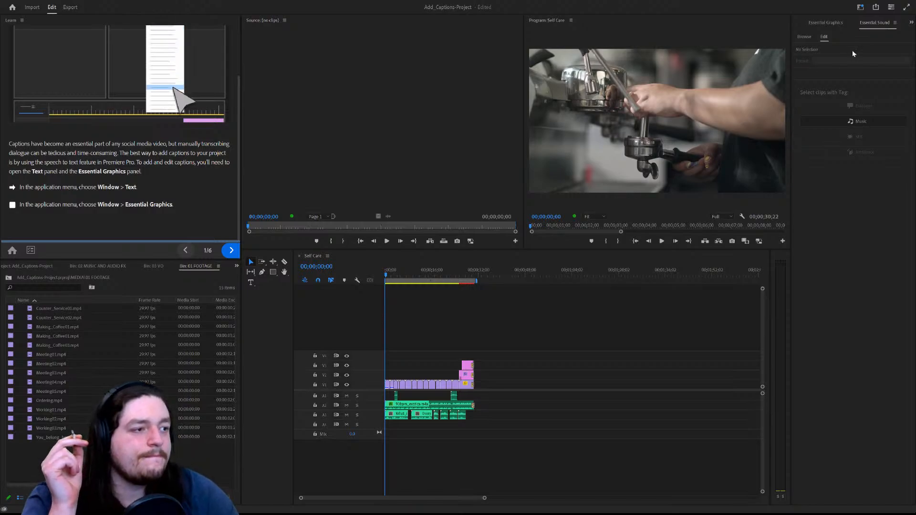
# Display the Essential Graphics settings and continue to the tutorial page on transcribing the sequence.
pyautogui.click(825, 22)
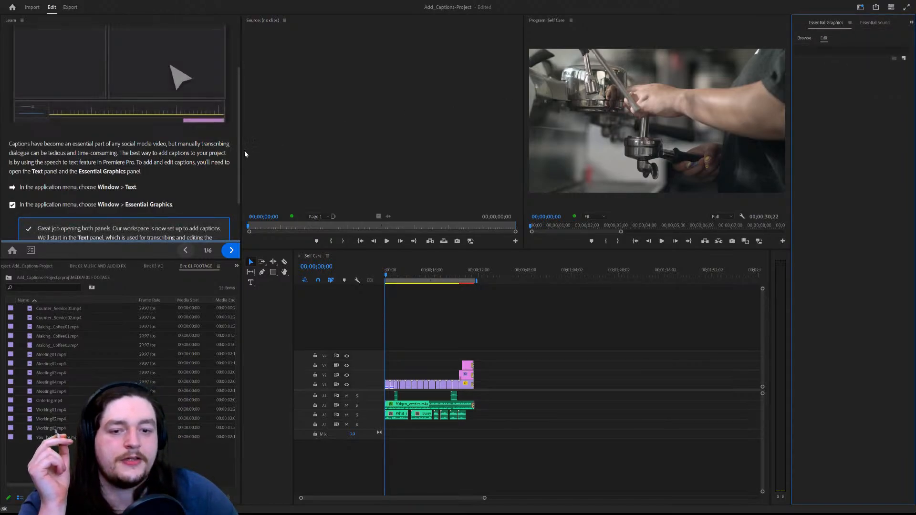
pyautogui.scroll(-2, 148, 168)
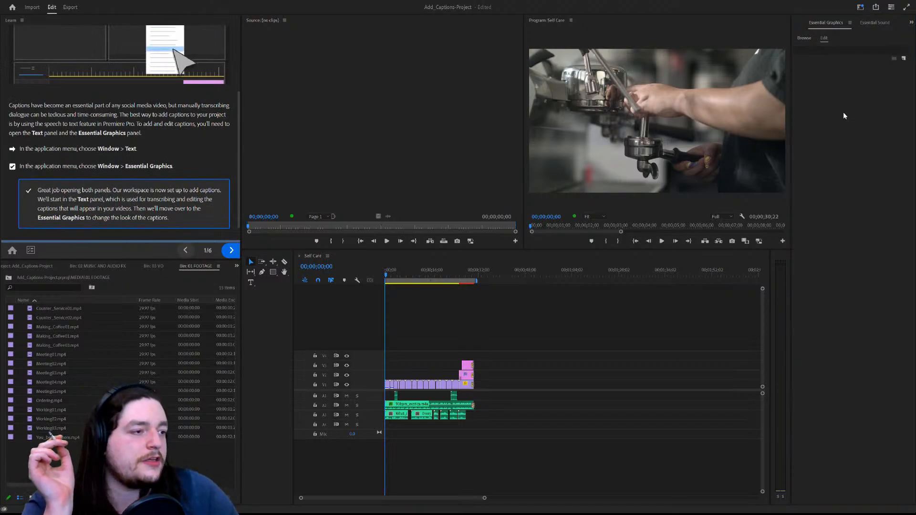
pyautogui.click(838, 55)
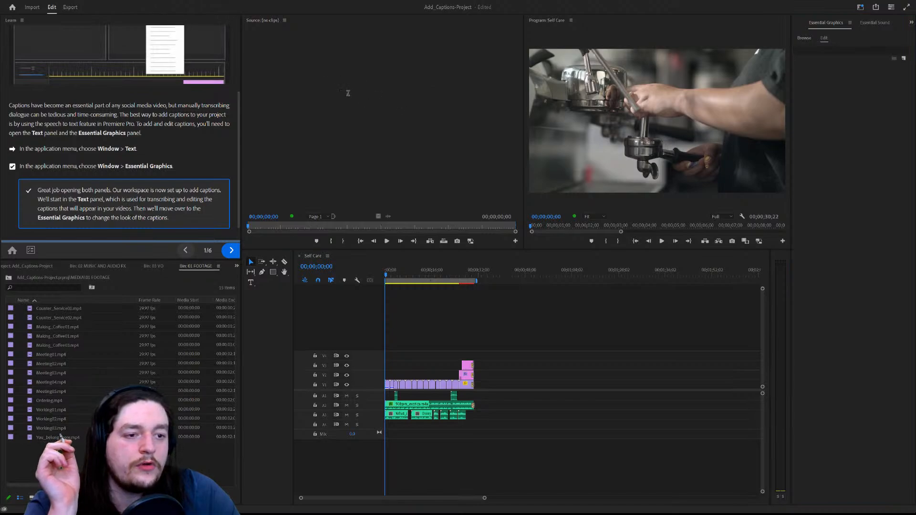
pyautogui.click(231, 250)
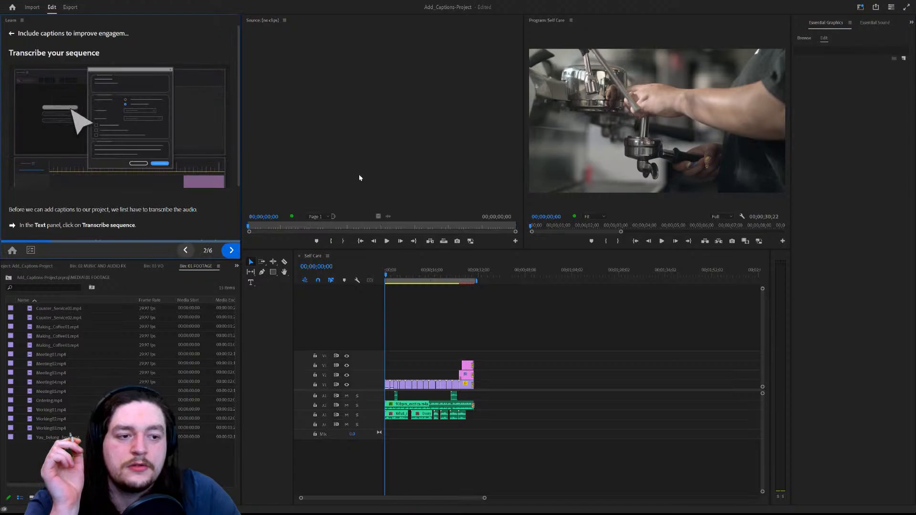
# Read the transcription instructions and play the captioned sequence from its start to about 19 seconds.
pyautogui.scroll(-2, 200, 191)
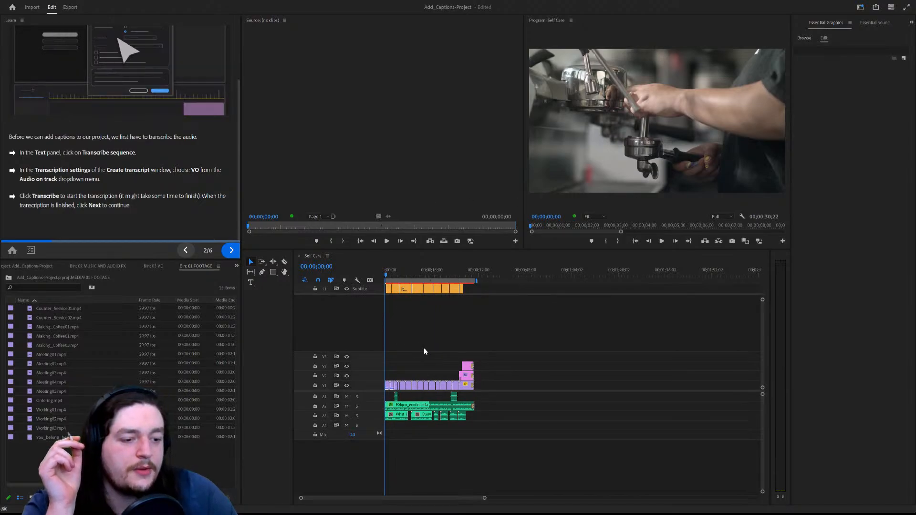
pyautogui.press('space')
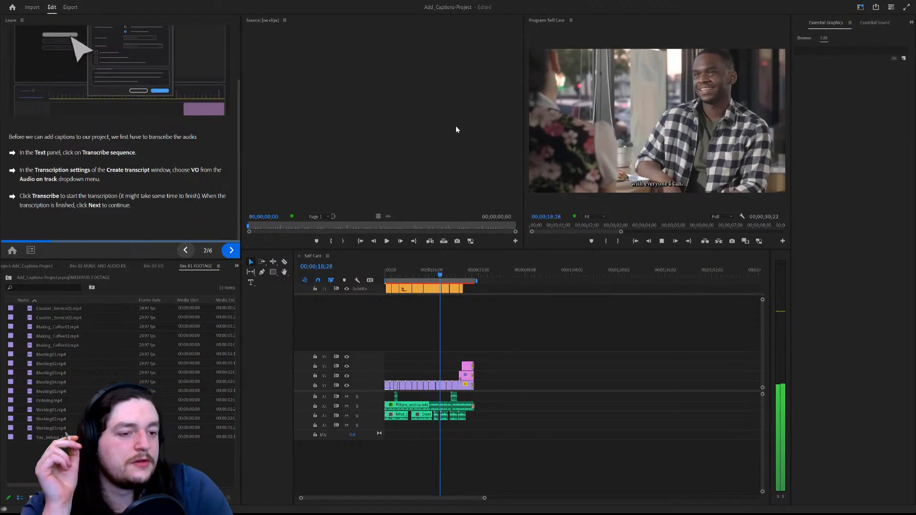
pyautogui.press('space')
# Select the caption at about 9 seconds and go through the earlier captions, ending on the one about routines and creativity.
pyautogui.click(418, 289)
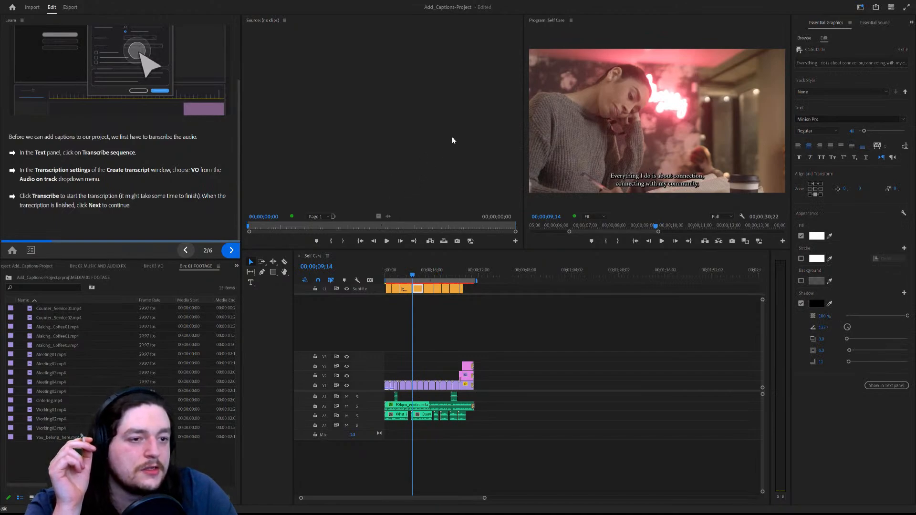
pyautogui.press('Up')
pyautogui.press('Up')
pyautogui.press('Up')
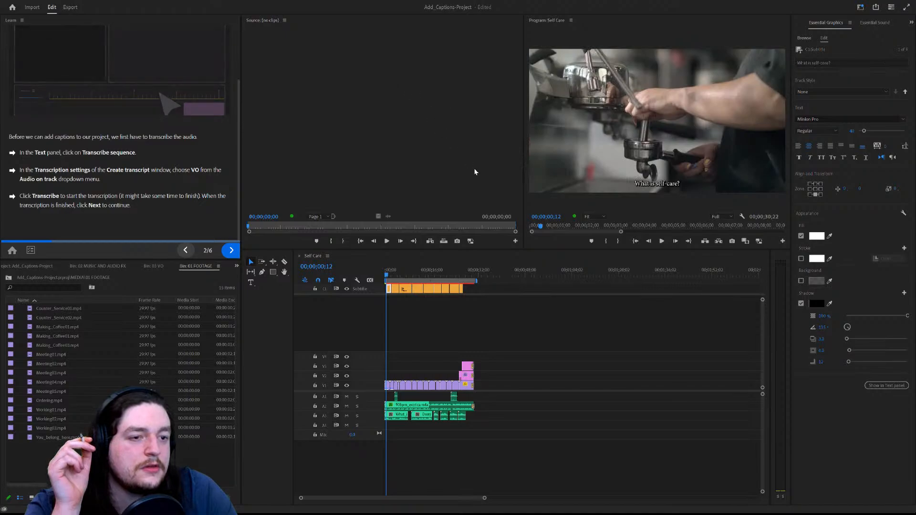
pyautogui.press('Down')
pyautogui.press('Down')
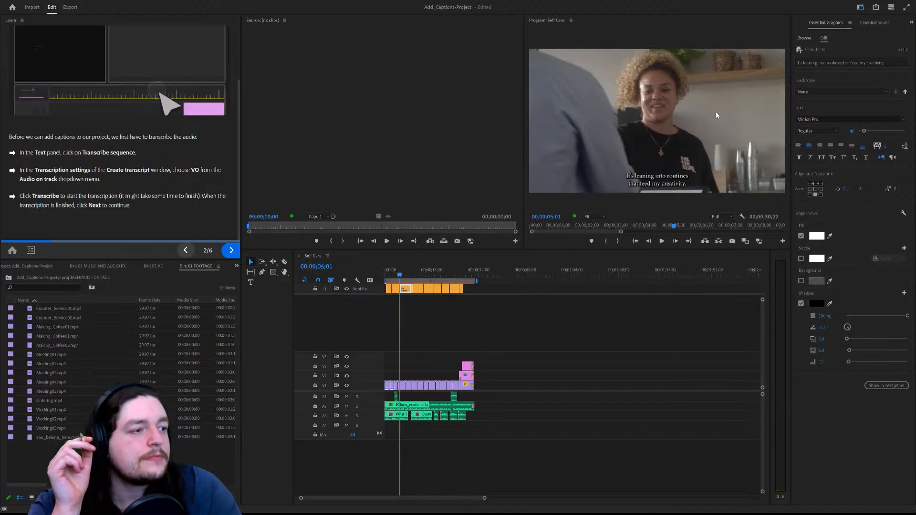
pyautogui.click(393, 390)
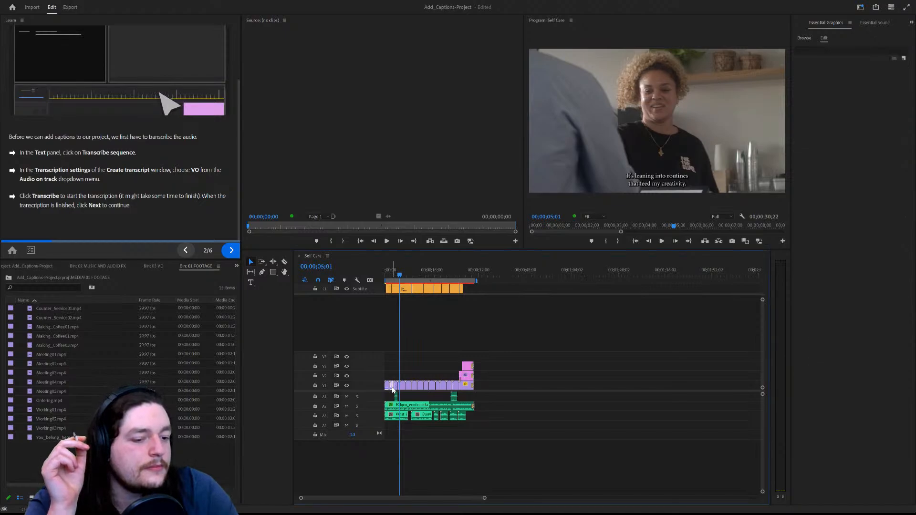
pyautogui.click(398, 406)
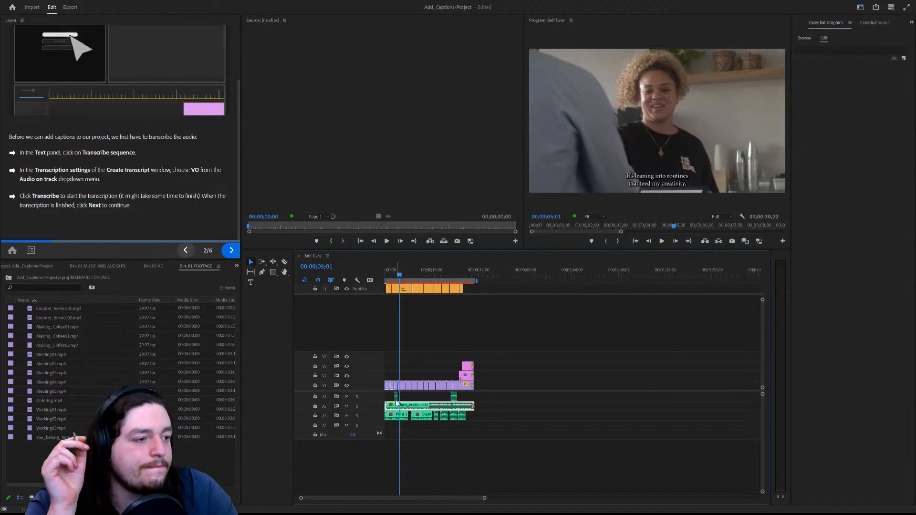
pyautogui.click(396, 397)
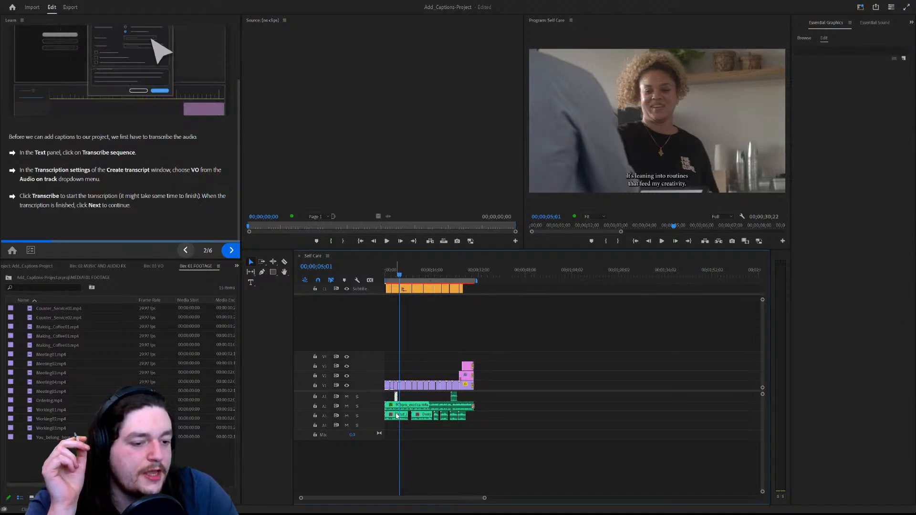
pyautogui.click(396, 415)
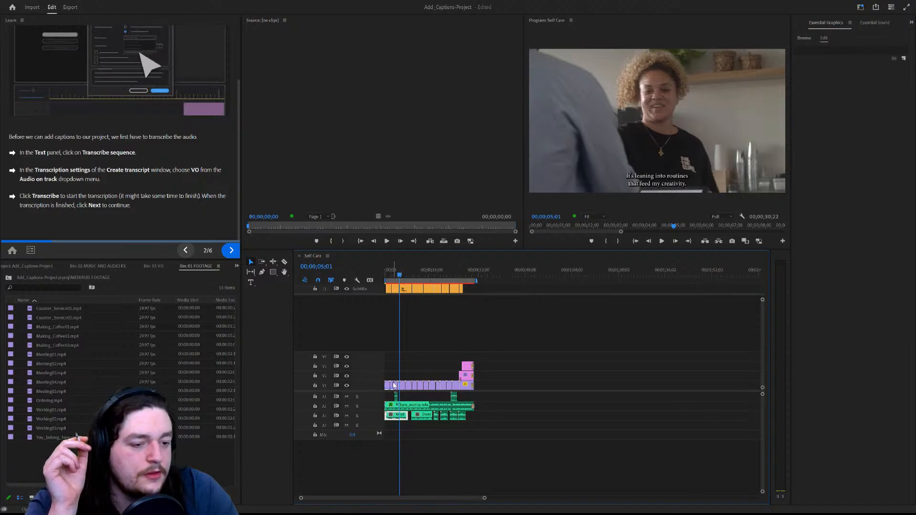
pyautogui.click(393, 385)
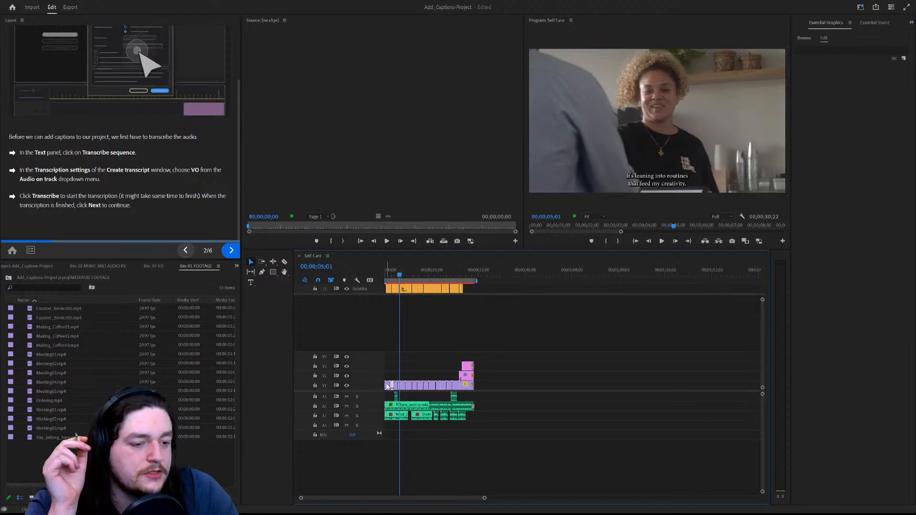
# Jump to the second caption and continue to the tutorial page on editing the transcript.
pyautogui.click(389, 118)
pyautogui.press('Down')
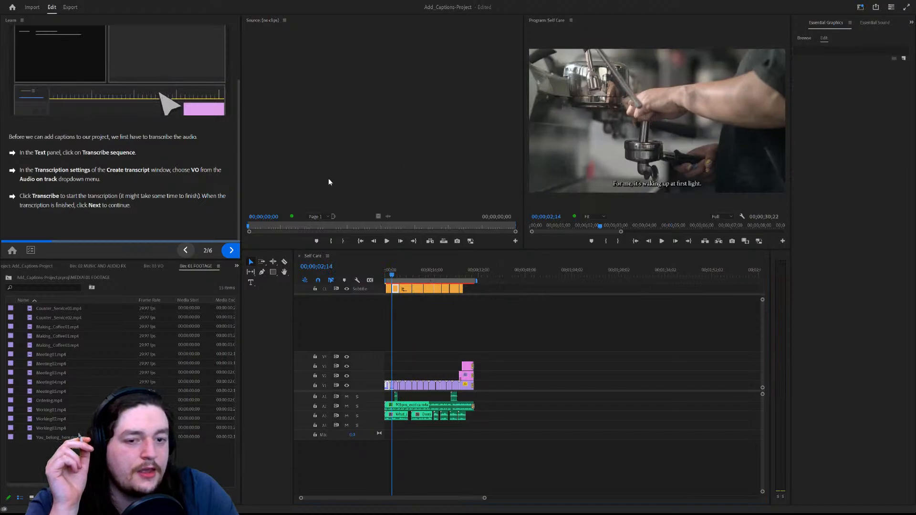
pyautogui.click(231, 250)
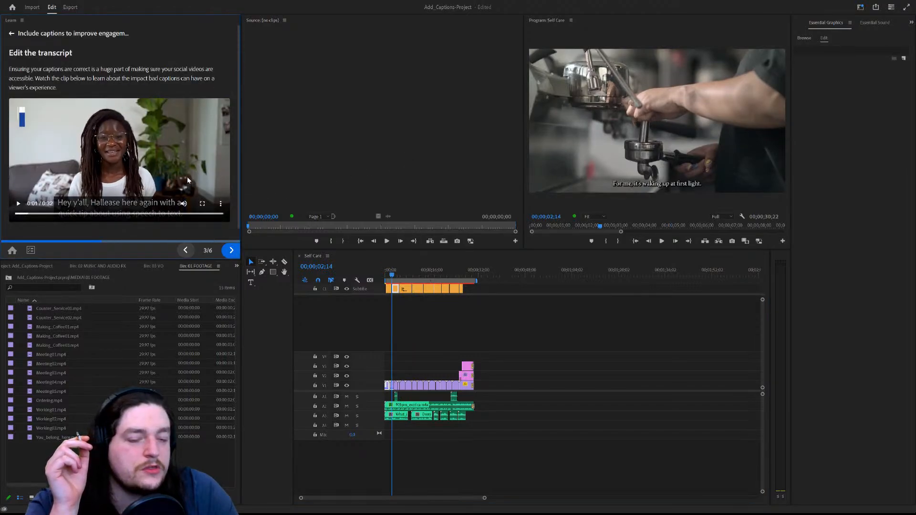
# Go through the first three captions one by one, comparing their text with the video.
pyautogui.click(387, 113)
pyautogui.press('Up')
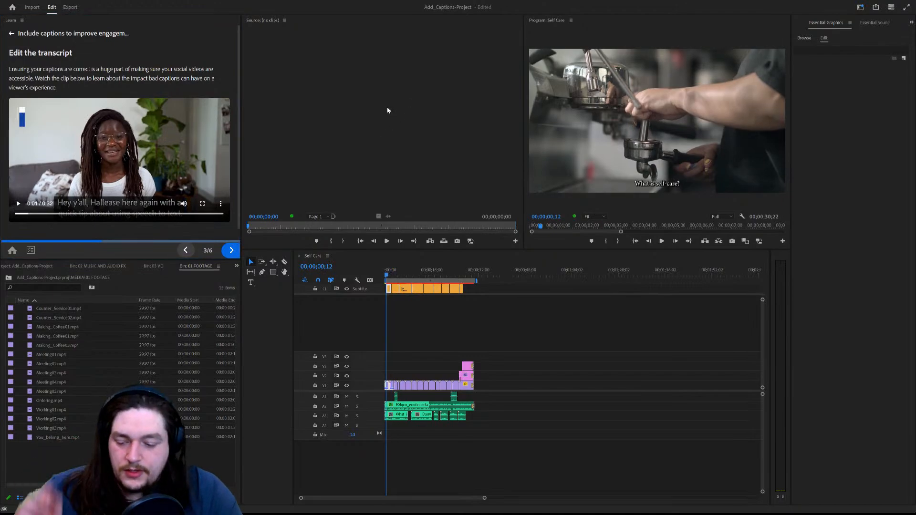
pyautogui.hotkey('ctrl', 'a')
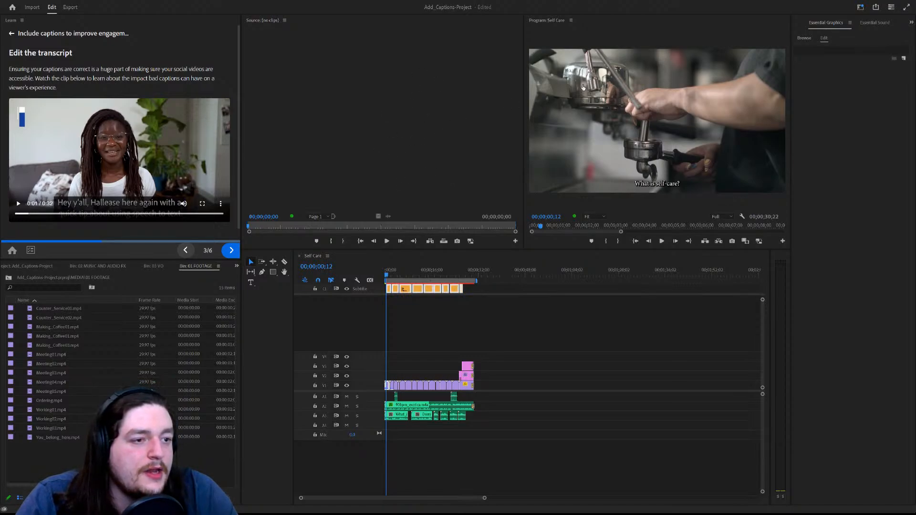
pyautogui.click(448, 123)
pyautogui.click(399, 130)
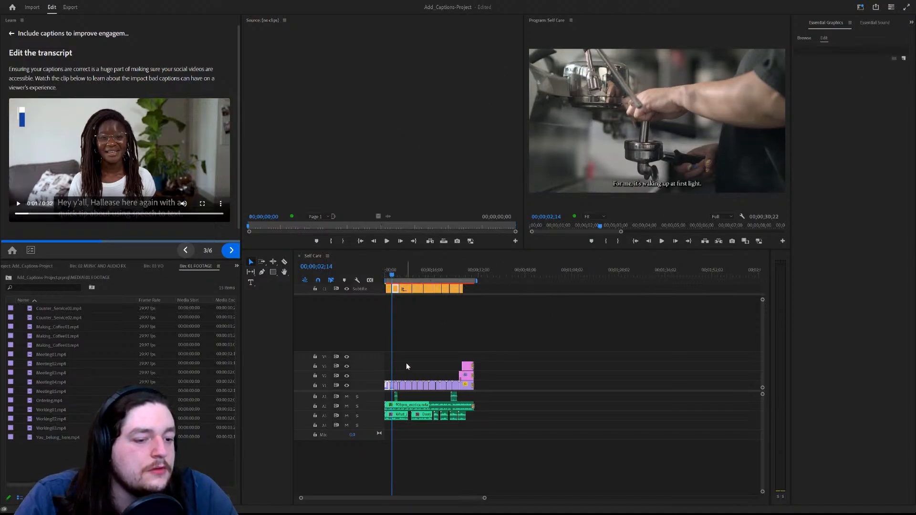
pyautogui.click(423, 170)
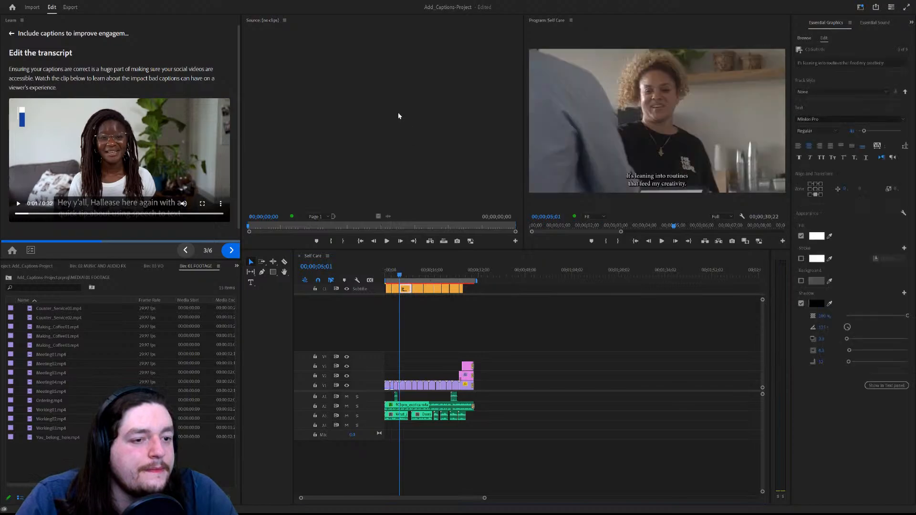
# Select all captions and change their font to MS Reference Sans Serif.
pyautogui.click(399, 116)
pyautogui.hotkey('ctrl', 'a')
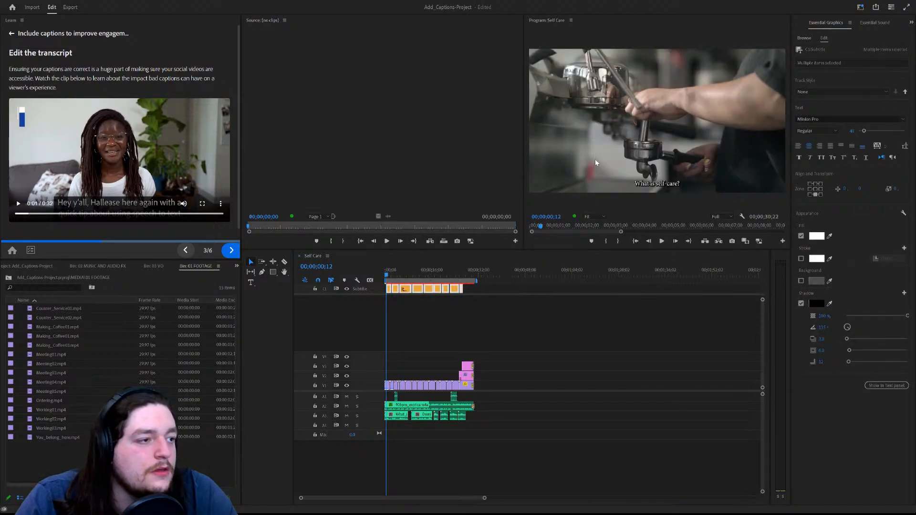
pyautogui.click(799, 158)
pyautogui.click(799, 158)
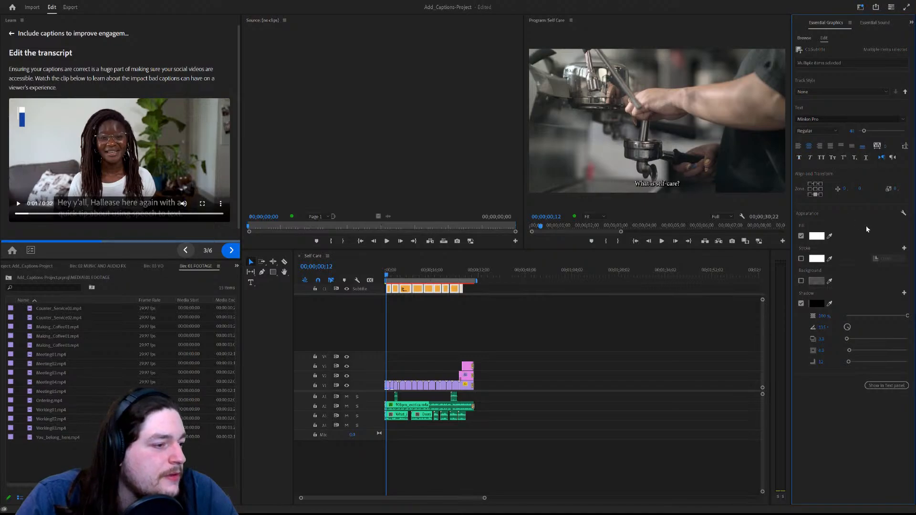
pyautogui.click(824, 119)
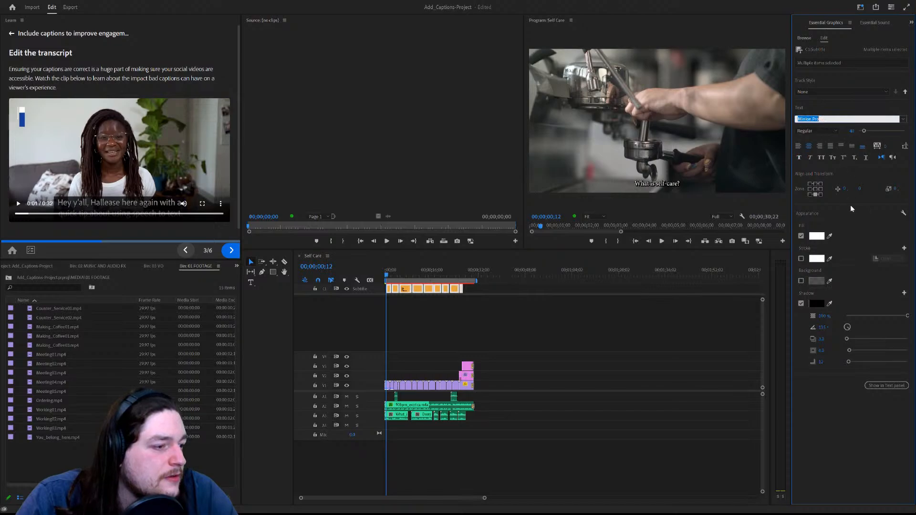
pyautogui.click(906, 246)
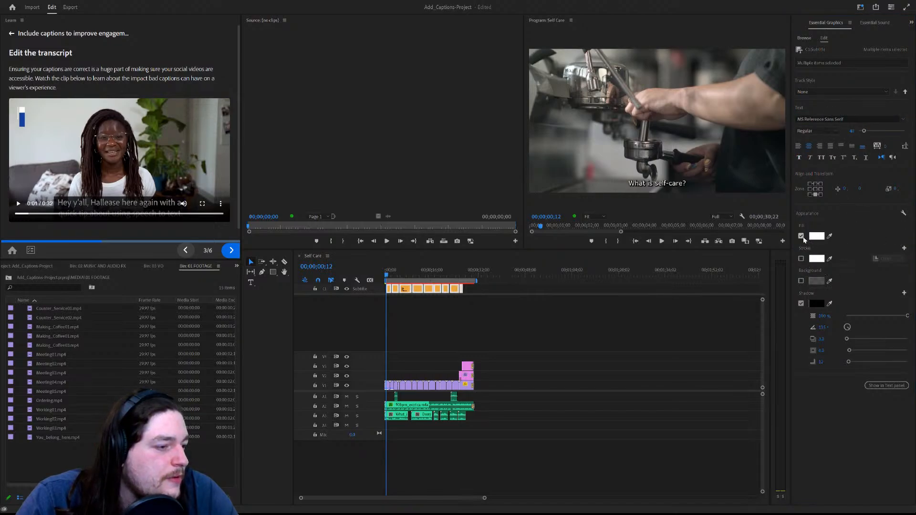
# Preview the captions with the fill, shadow, stroke and background each toggled, restoring the original appearance.
pyautogui.click(802, 236)
pyautogui.click(801, 236)
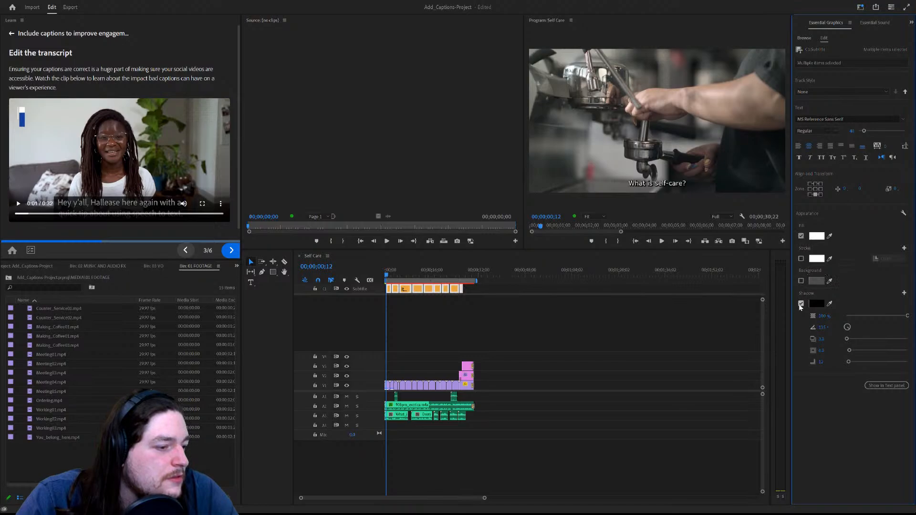
pyautogui.click(801, 305)
pyautogui.click(800, 304)
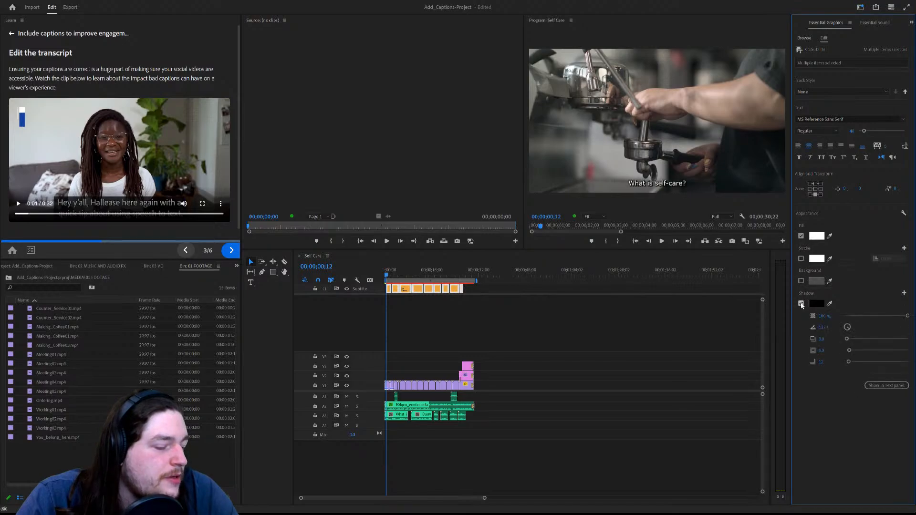
pyautogui.click(801, 259)
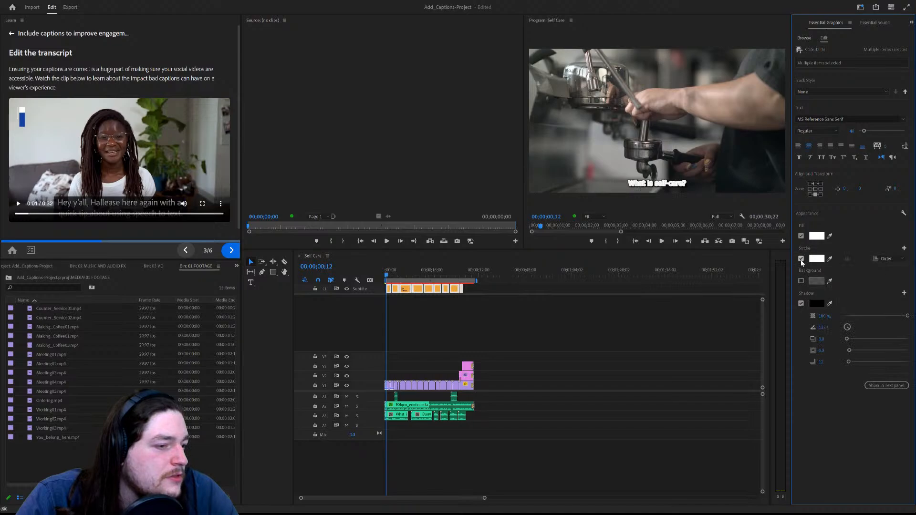
pyautogui.click(801, 258)
pyautogui.click(802, 281)
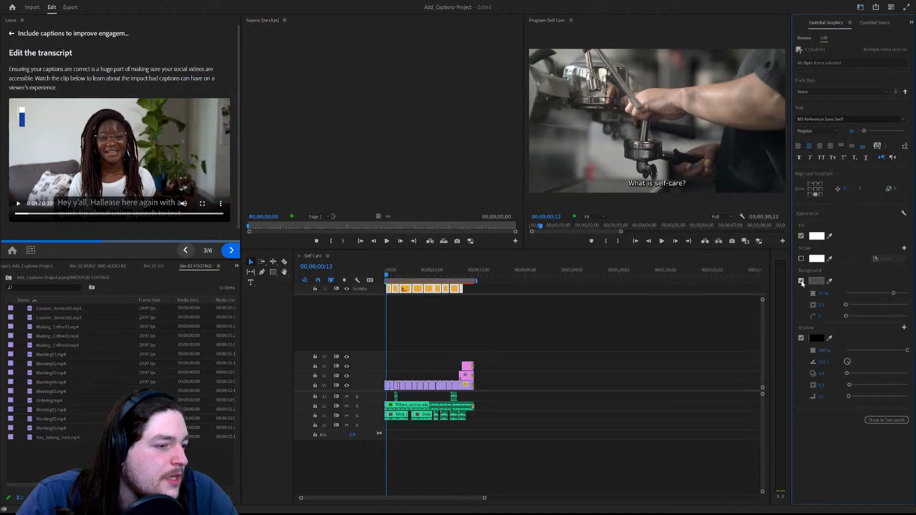
pyautogui.click(800, 280)
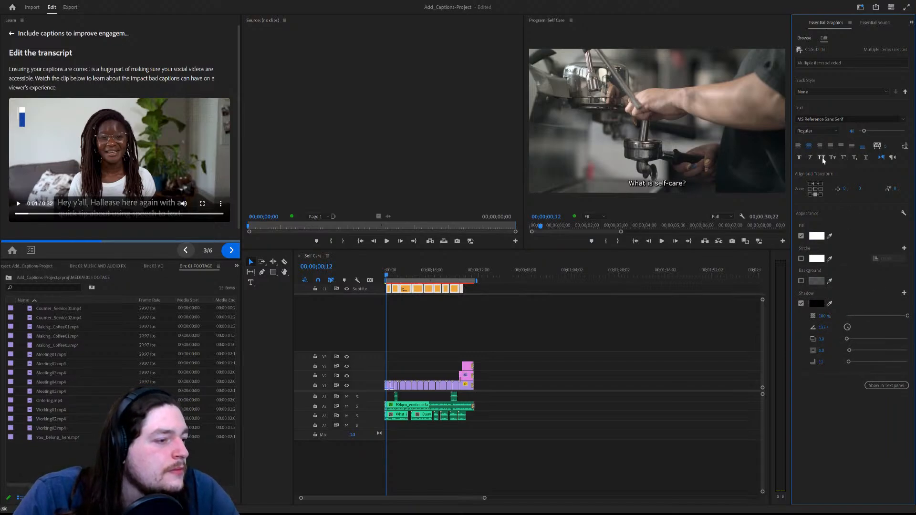
# Try left, right and justified alignment on the captions and return them to centered.
pyautogui.click(798, 146)
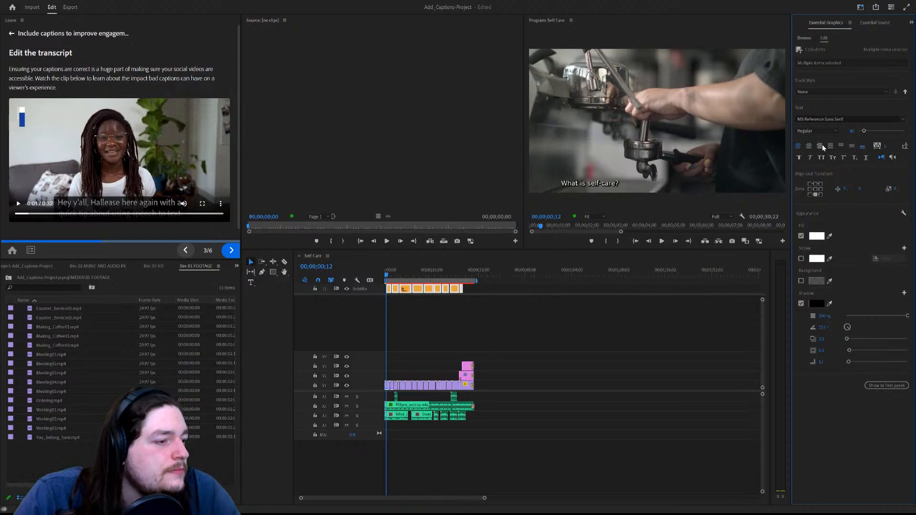
pyautogui.click(819, 146)
pyautogui.click(830, 146)
pyautogui.click(809, 147)
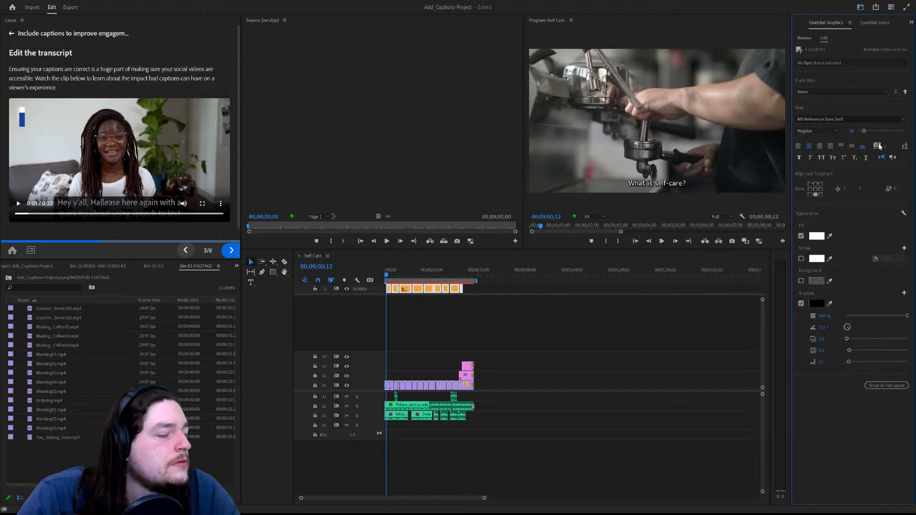
# Enlarge the text of all captions and play the sequence to about 6 seconds to check it.
pyautogui.moveTo(865, 133); pyautogui.dragTo(869, 133)
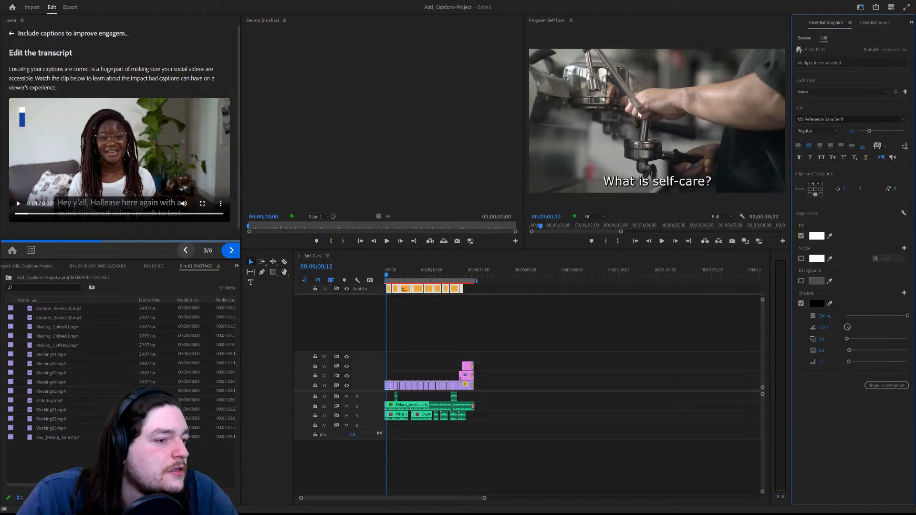
pyautogui.press('space')
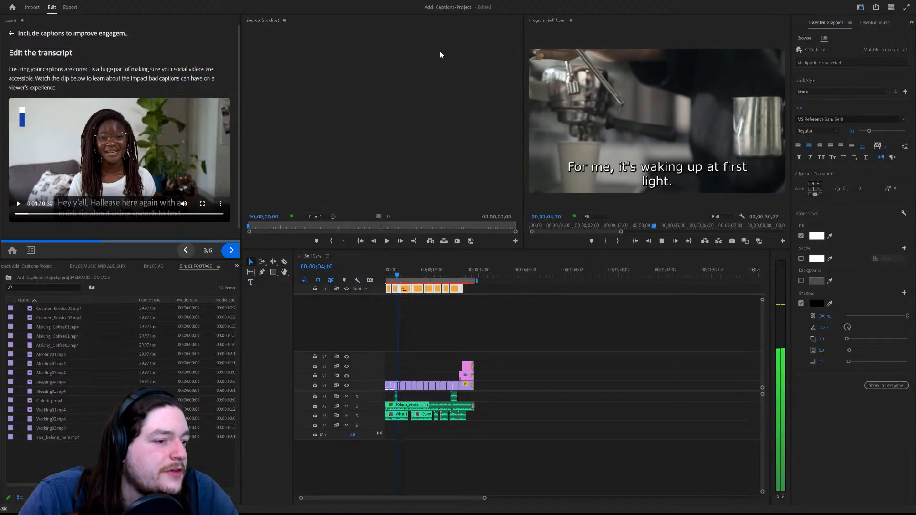
pyautogui.press('space')
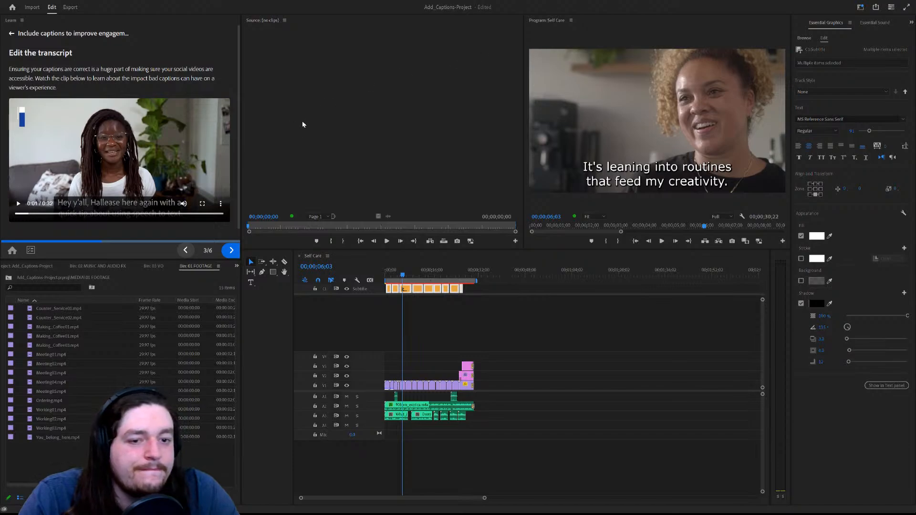
# Watch the tutorial clip about the impact of bad captions from its beginning to its end.
pyautogui.scroll(-1, 148, 193)
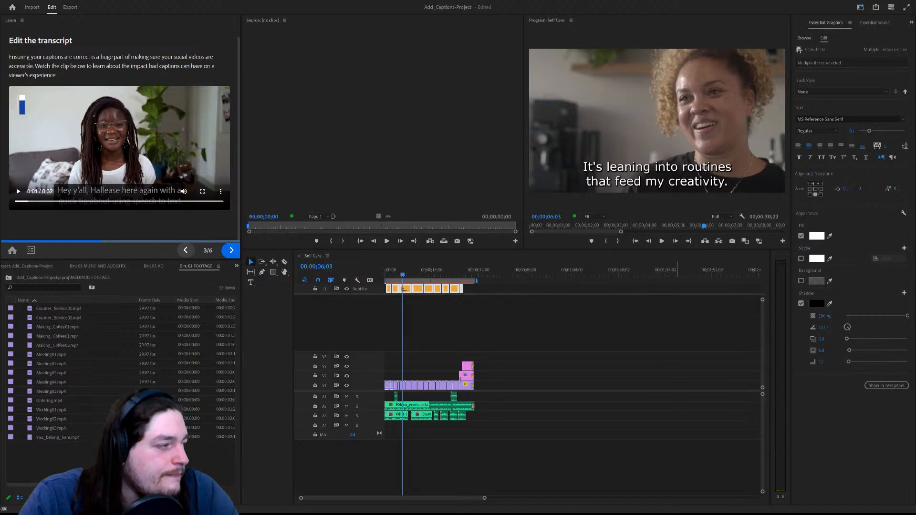
pyautogui.click(18, 191)
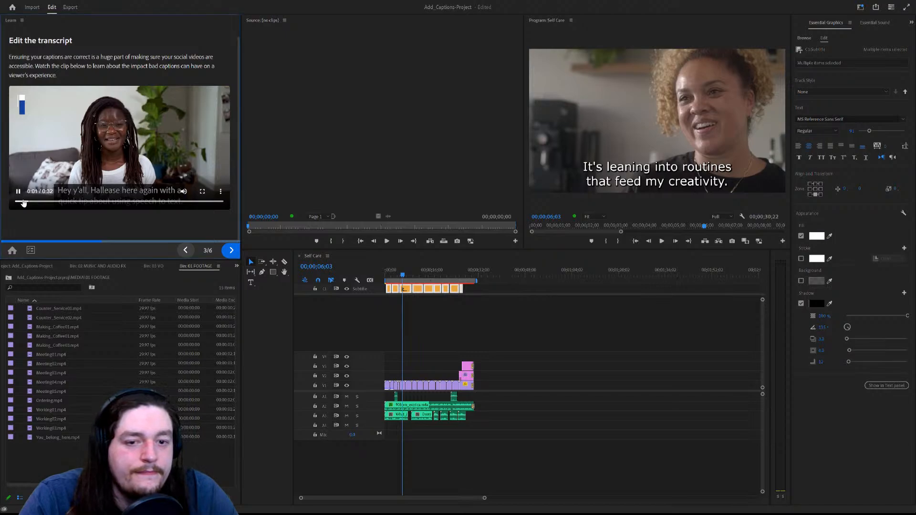
pyautogui.moveTo(27, 201); pyautogui.dragTo(8, 204)
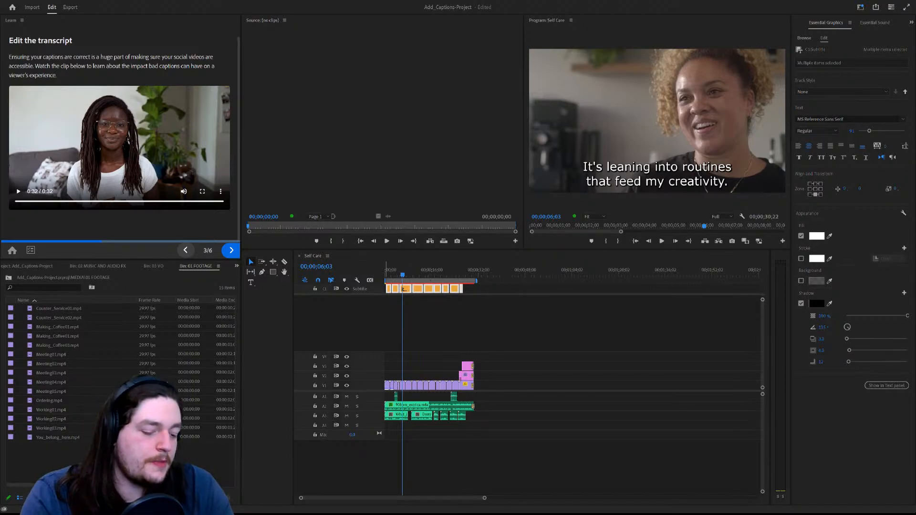
# Play the captioned sequence from its beginning to about 29 seconds, slightly reducing the text size of all captions.
pyautogui.press('Home')
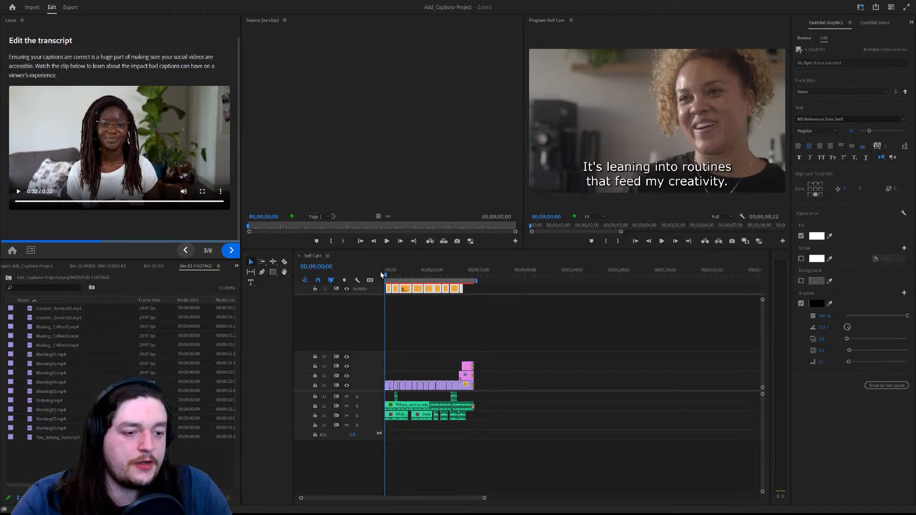
pyautogui.press('space')
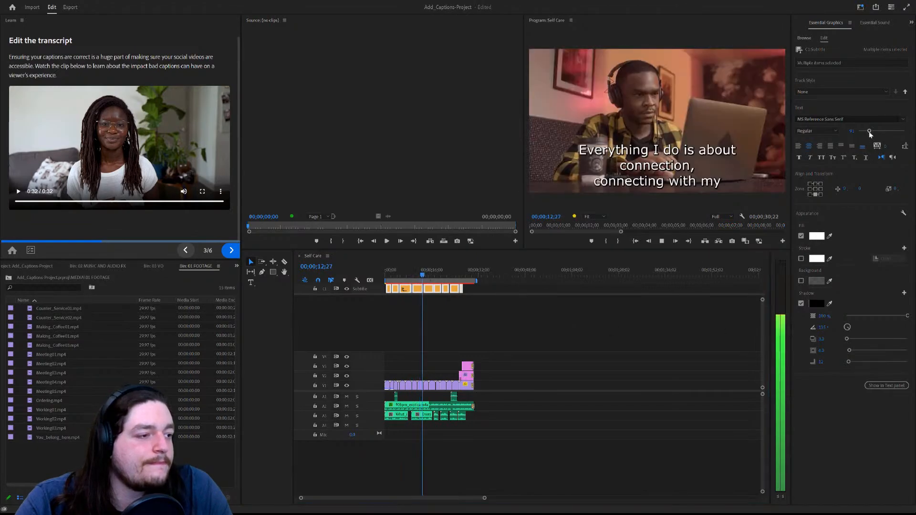
pyautogui.moveTo(868, 131); pyautogui.dragTo(866, 131)
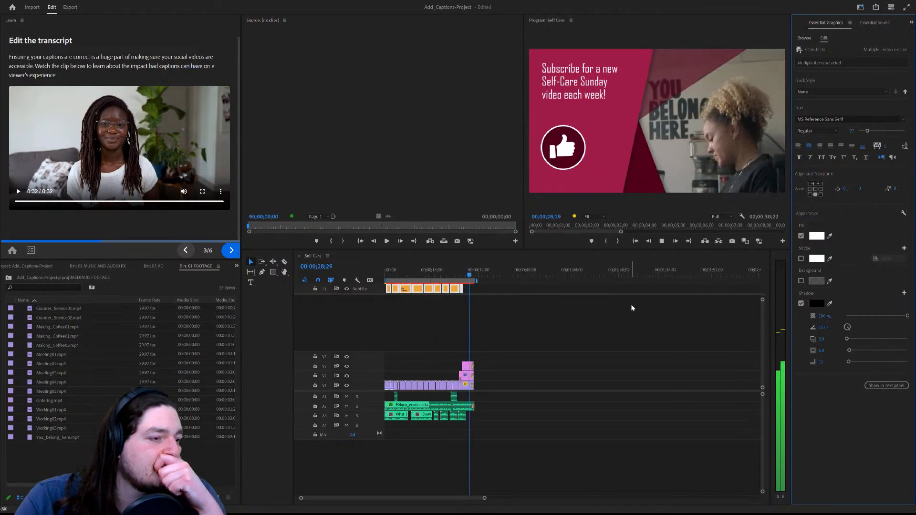
pyautogui.press('space')
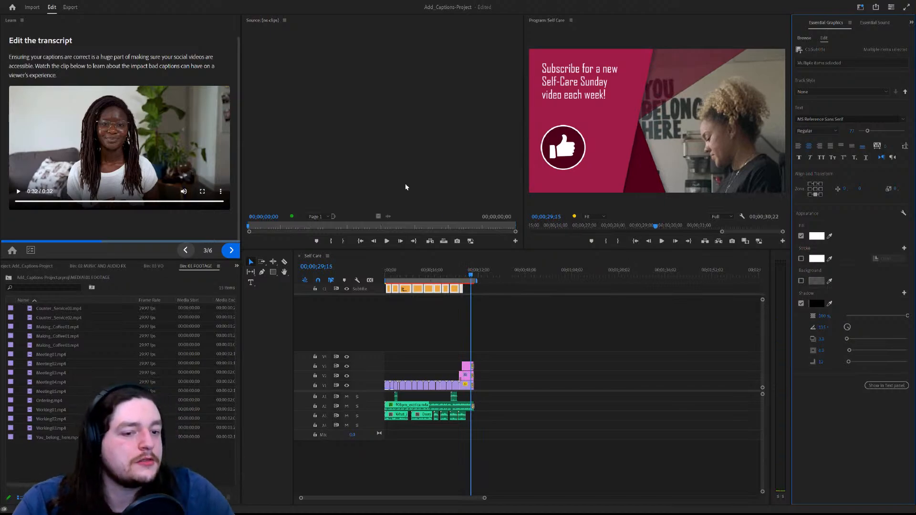
# Go through the remaining caption tutorial pages and start the tutorial on reframing the project for any platform.
pyautogui.click(223, 253)
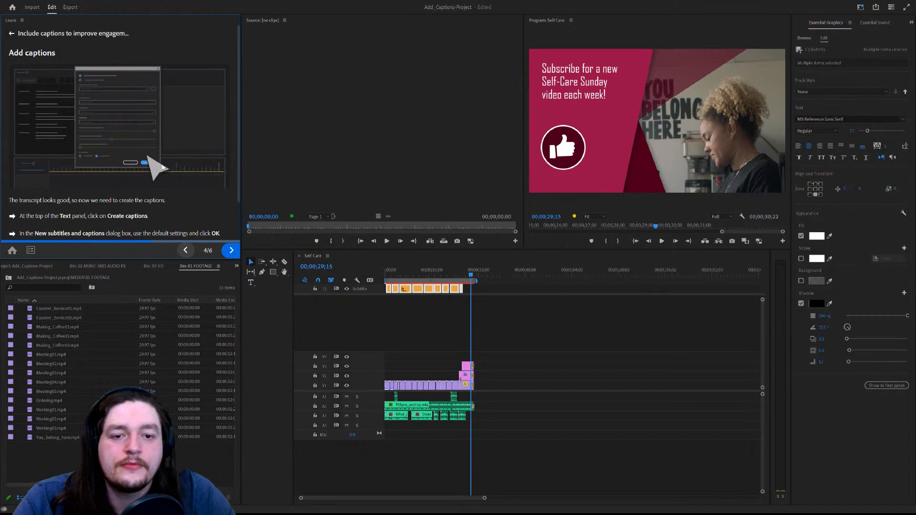
pyautogui.scroll(-2, 201, 207)
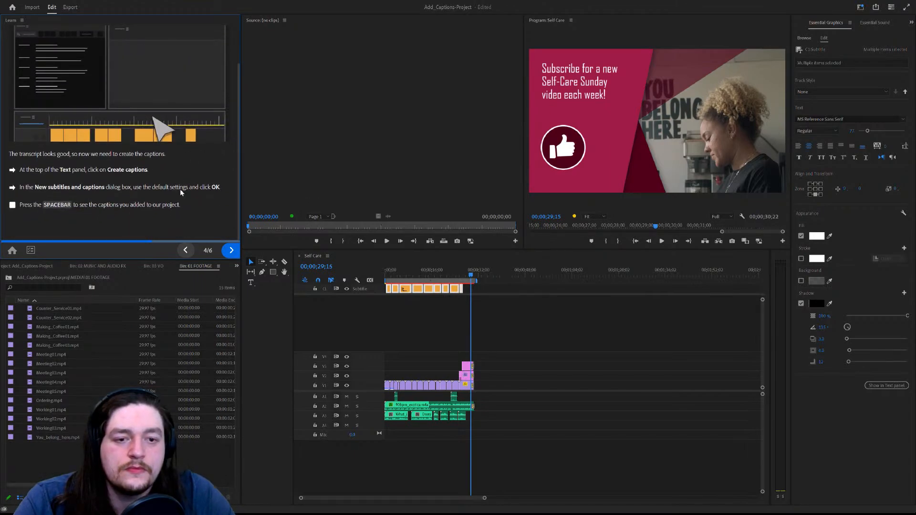
pyautogui.click(230, 250)
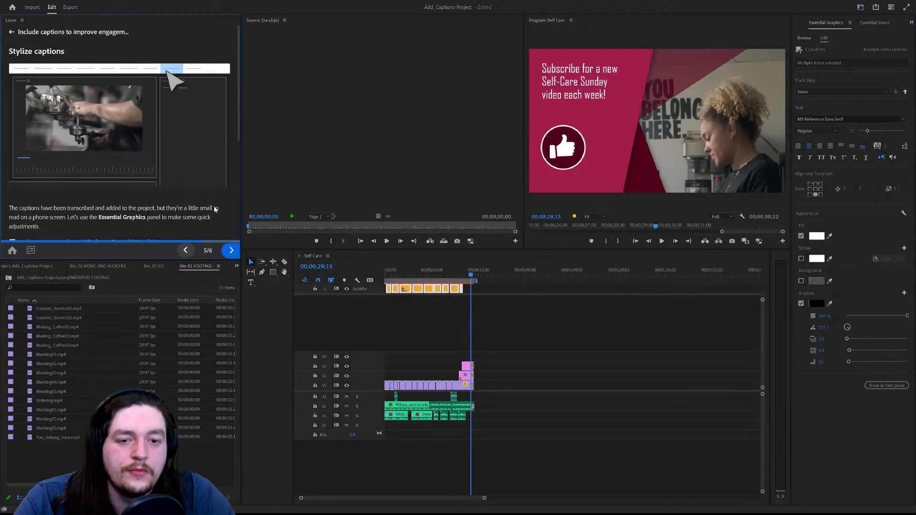
pyautogui.scroll(-2, 217, 212)
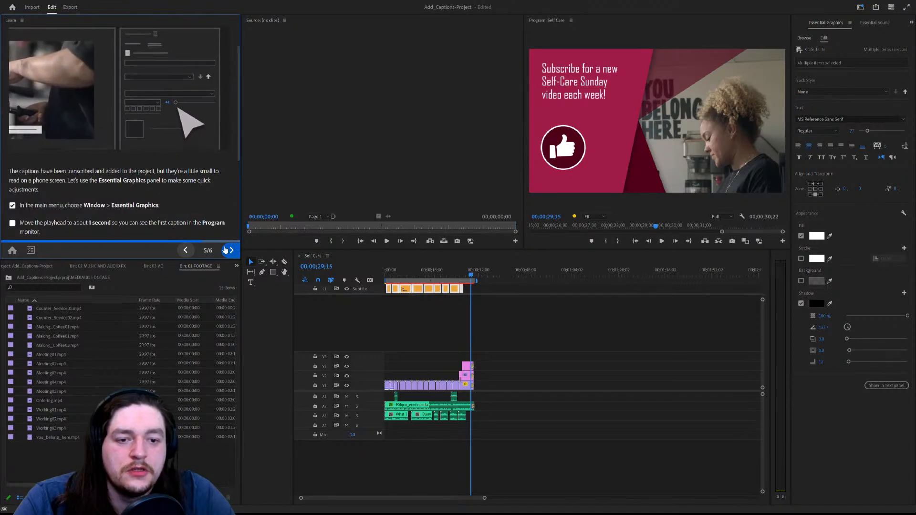
pyautogui.scroll(-3, 224, 246)
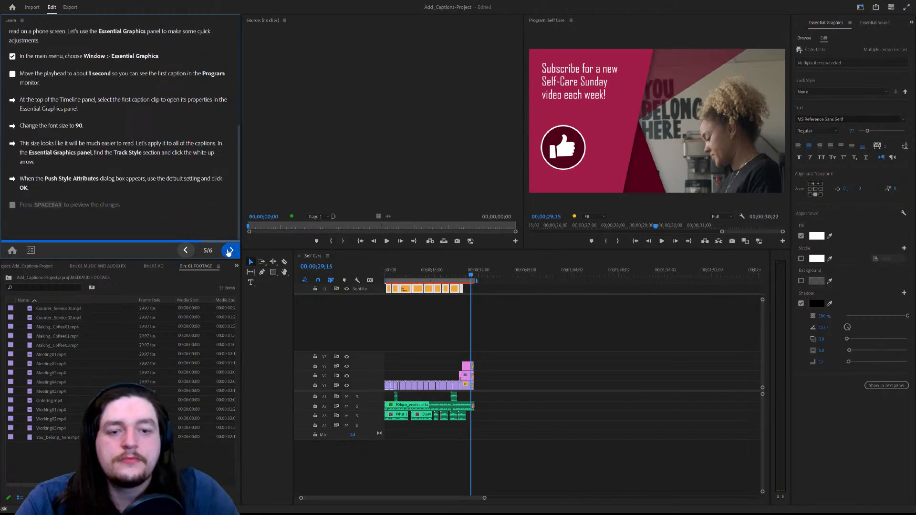
pyautogui.click(229, 250)
pyautogui.click(119, 133)
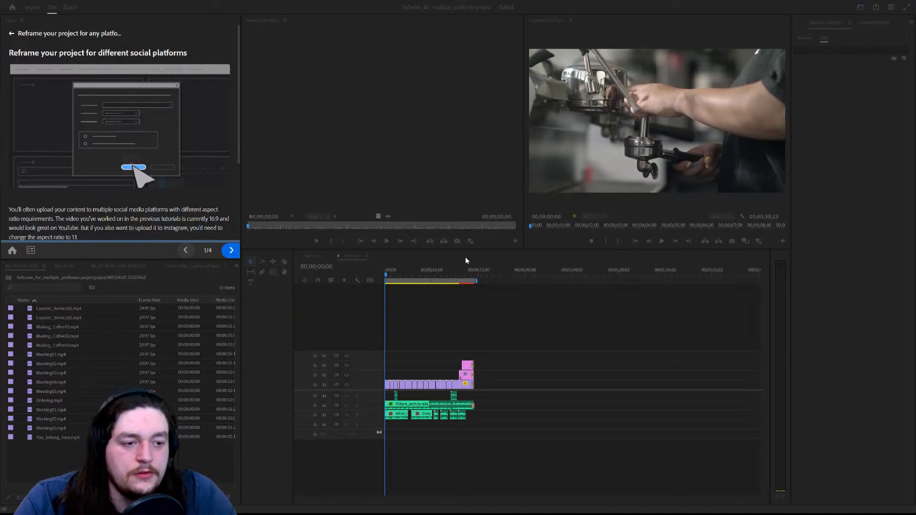
# Create an auto-reframed version of the Self Care sequence with the target aspect ratio Square 1:1.
pyautogui.scroll(-3, 195, 167)
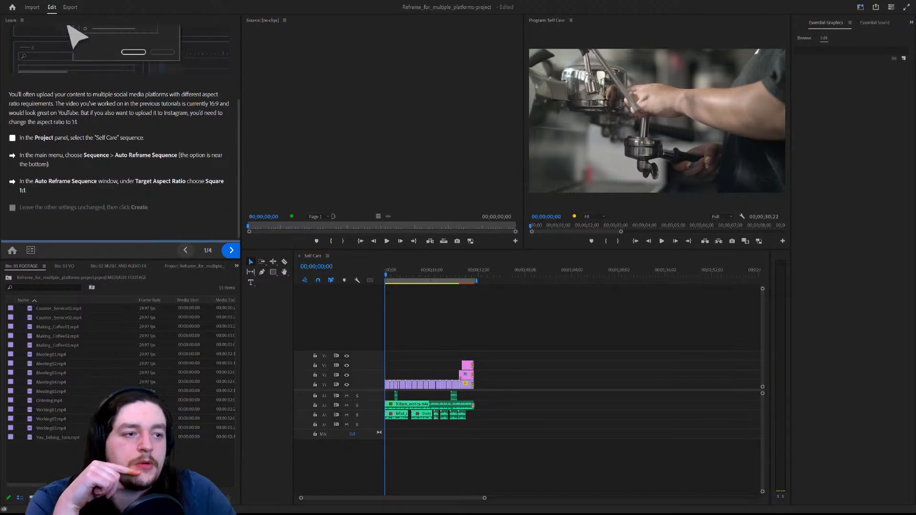
pyautogui.click(600, 36)
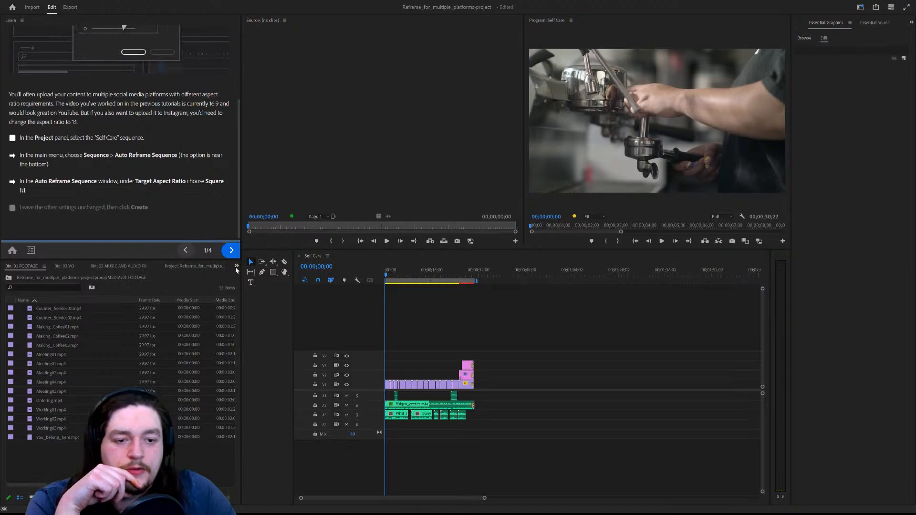
pyautogui.click(192, 265)
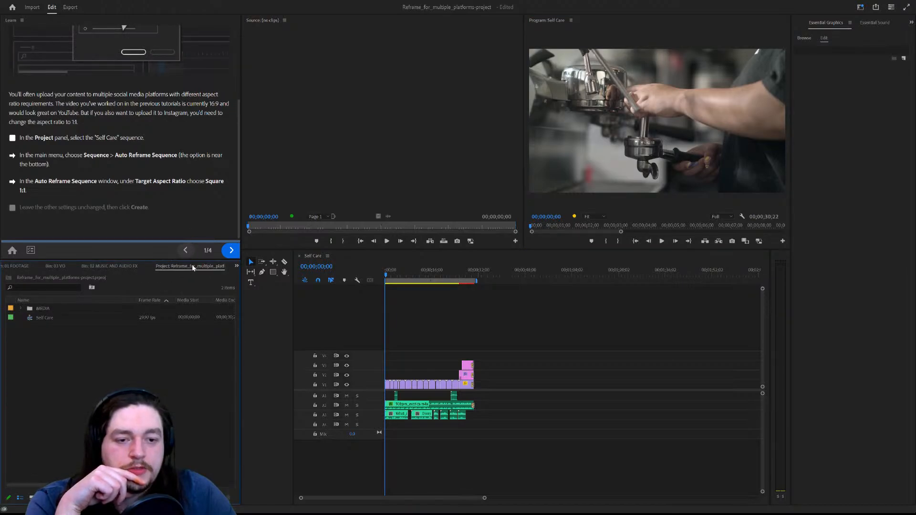
pyautogui.click(80, 319)
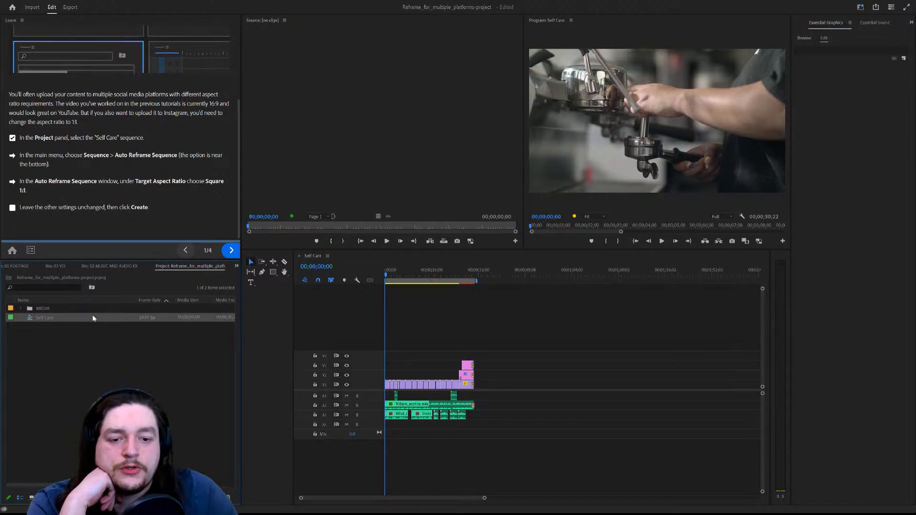
pyautogui.click(72, 342)
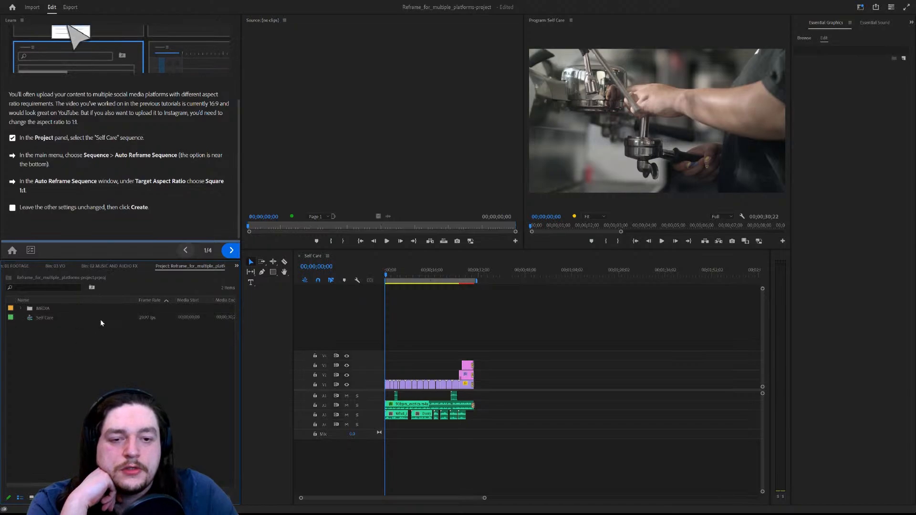
pyautogui.click(100, 319)
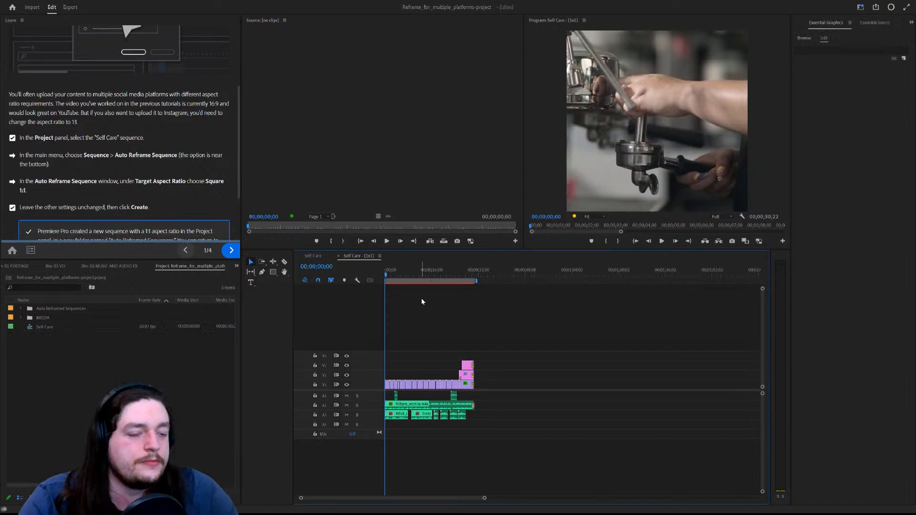
# Play the 1:1 sequence to about 20 seconds and advance the tutorial to fine-tuning the Auto Reframe effect.
pyautogui.press('space')
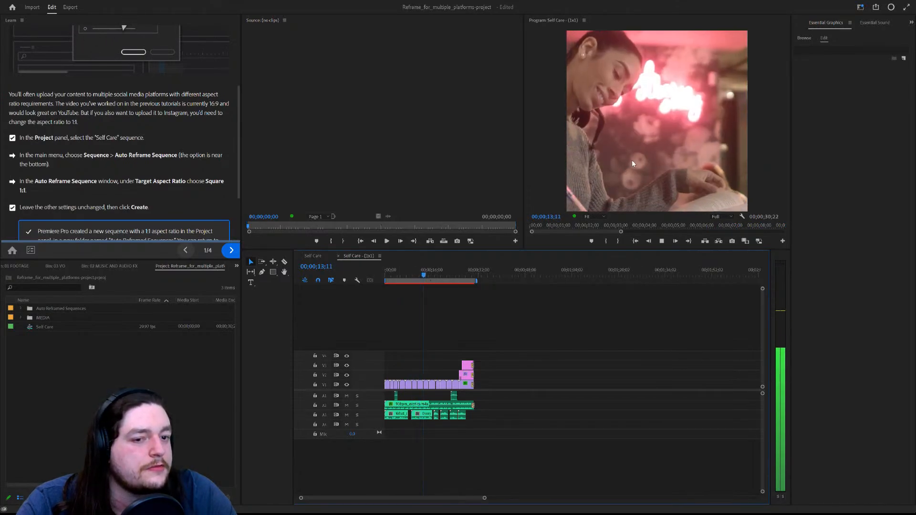
pyautogui.scroll(-3, 195, 179)
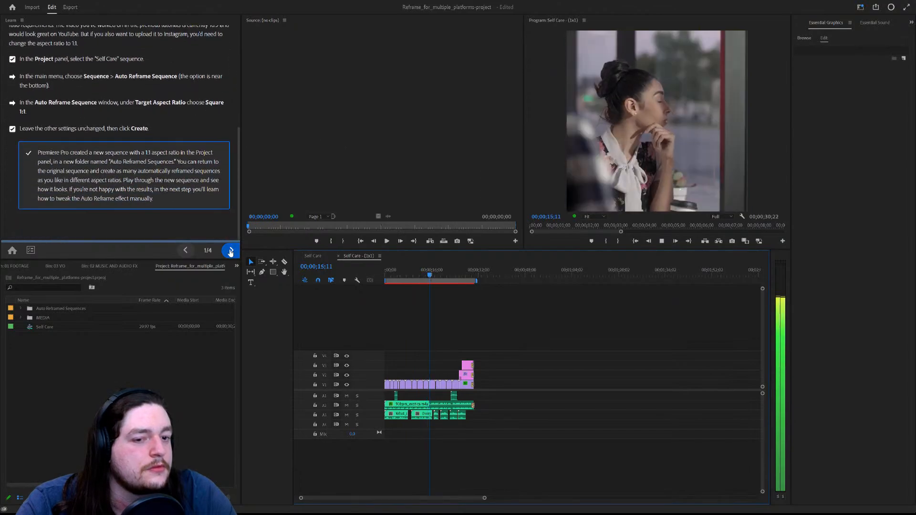
pyautogui.click(230, 250)
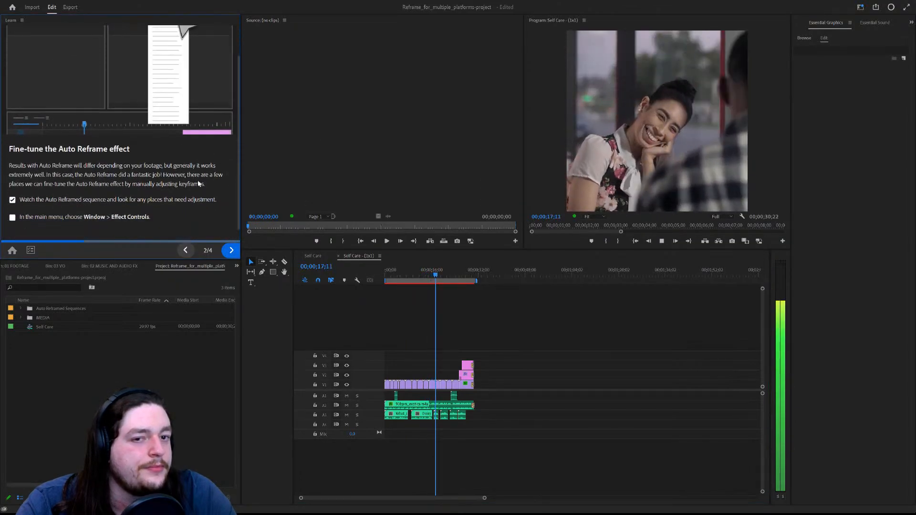
pyautogui.scroll(2, 199, 182)
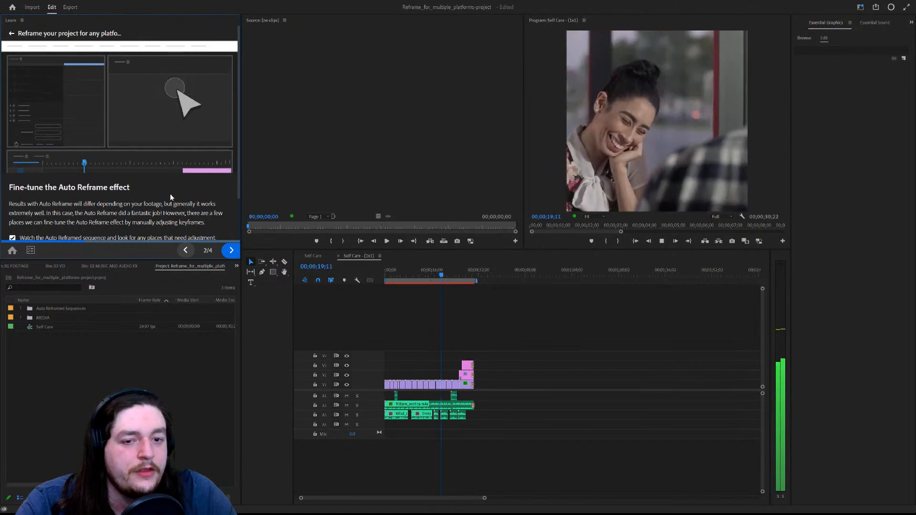
pyautogui.scroll(-2, 170, 197)
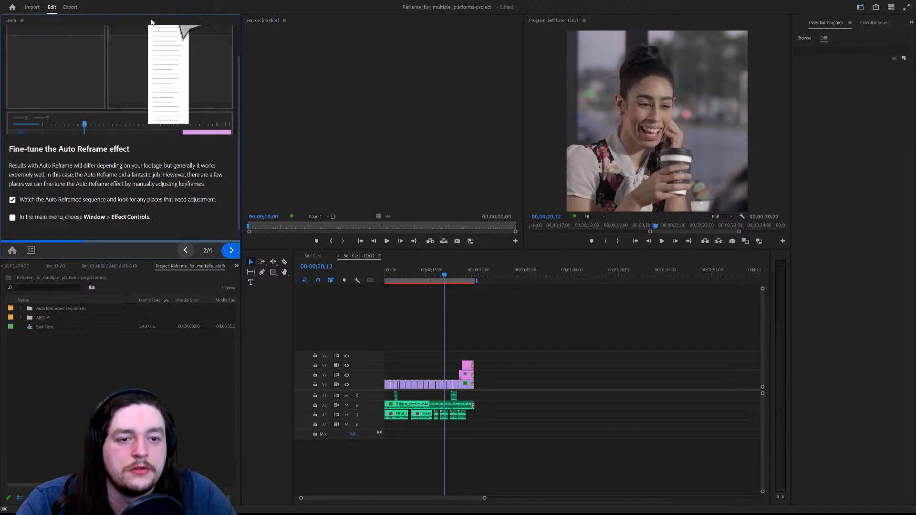
# Show the Effect Controls and select the 1:1 Self Care sequence inside the Auto Reframed Sequences bin.
pyautogui.hotkey('shift', '5')
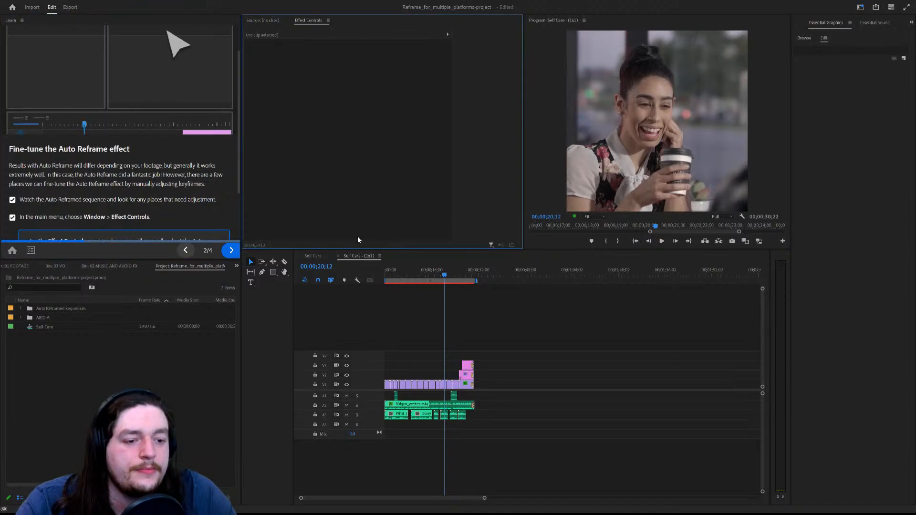
pyautogui.click(581, 176)
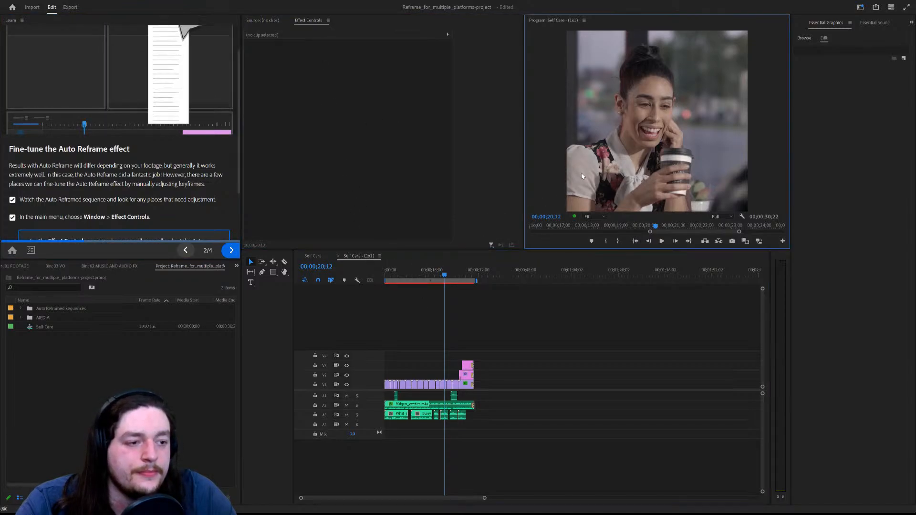
pyautogui.click(99, 325)
pyautogui.click(93, 308)
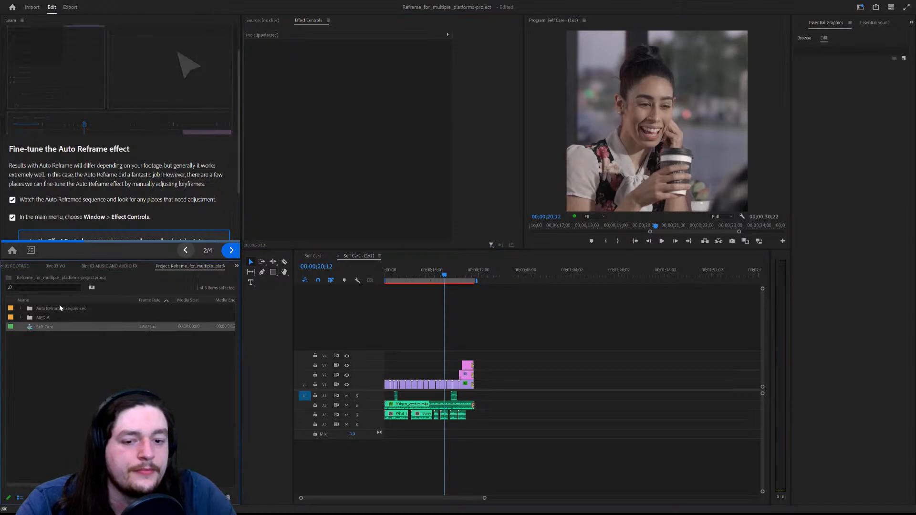
pyautogui.click(21, 308)
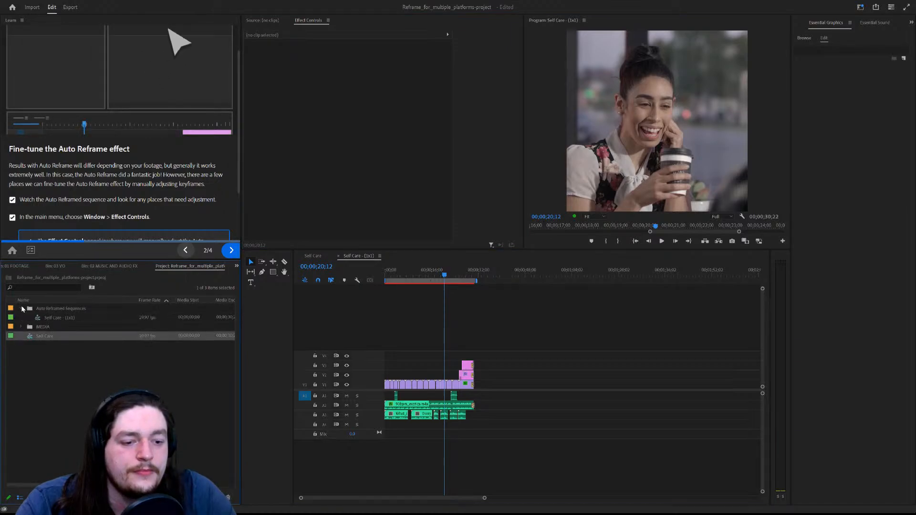
pyautogui.click(56, 316)
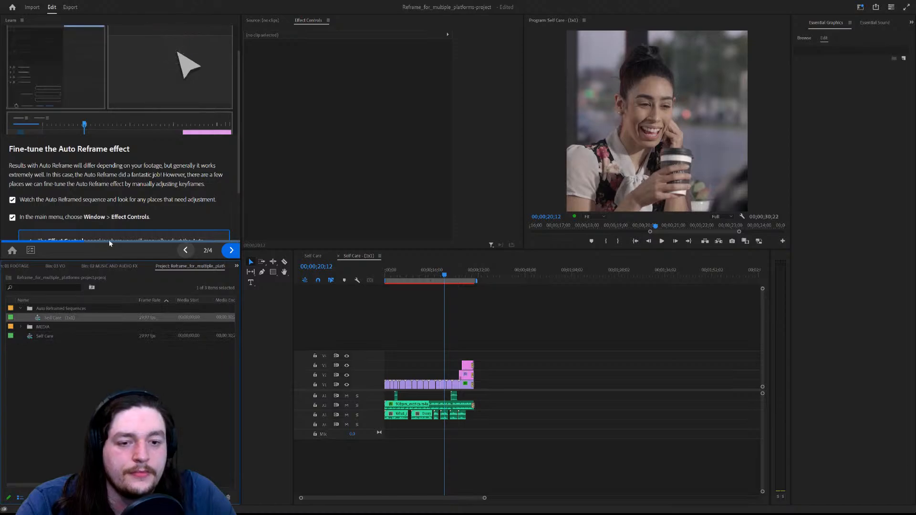
# Advance the tutorial to the Adjust keyframes page and read its instructions for the Meeting02.mp4 clip.
pyautogui.click(231, 246)
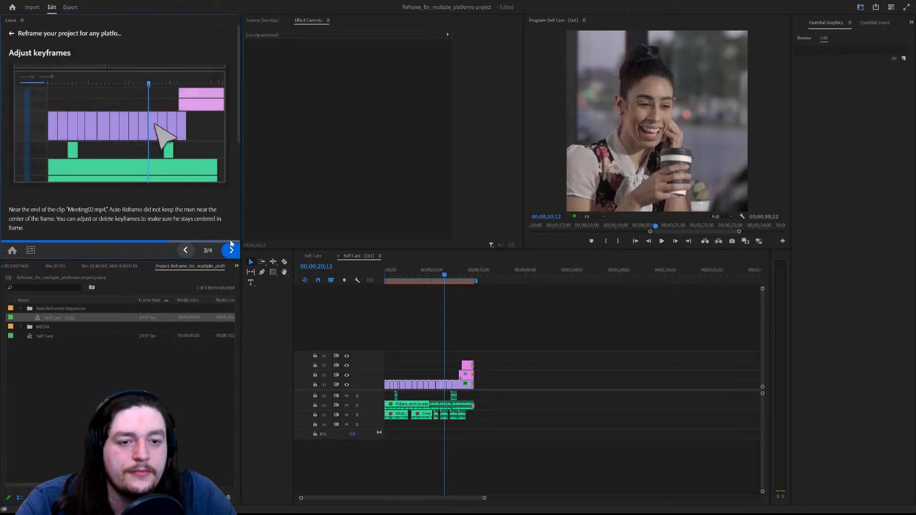
pyautogui.click(186, 250)
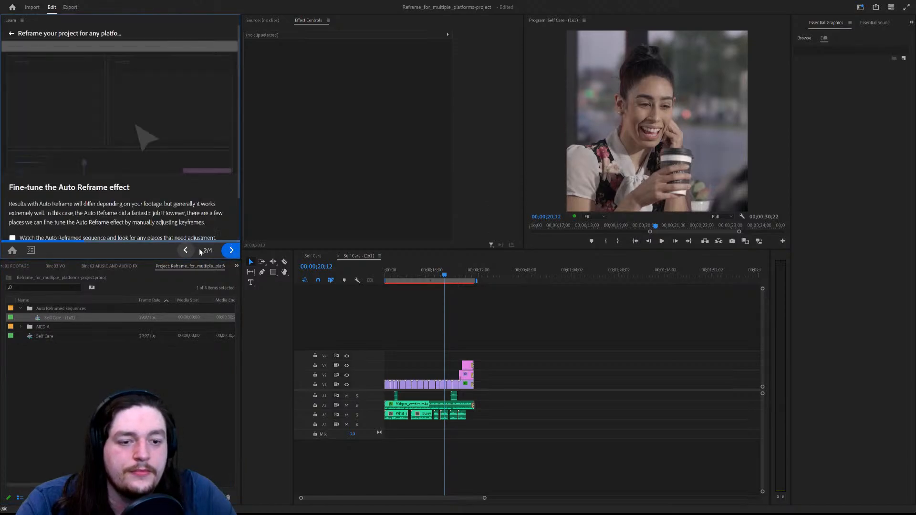
pyautogui.click(230, 249)
pyautogui.scroll(-3, 180, 194)
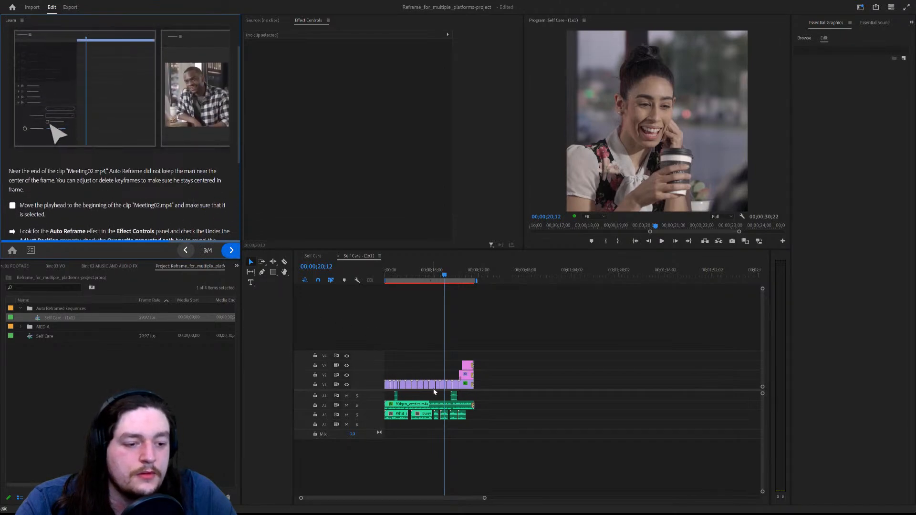
# Move the playhead to the beginning of the Meeting02.mp4 clip in the 1:1 sequence and select that clip.
pyautogui.click(448, 384)
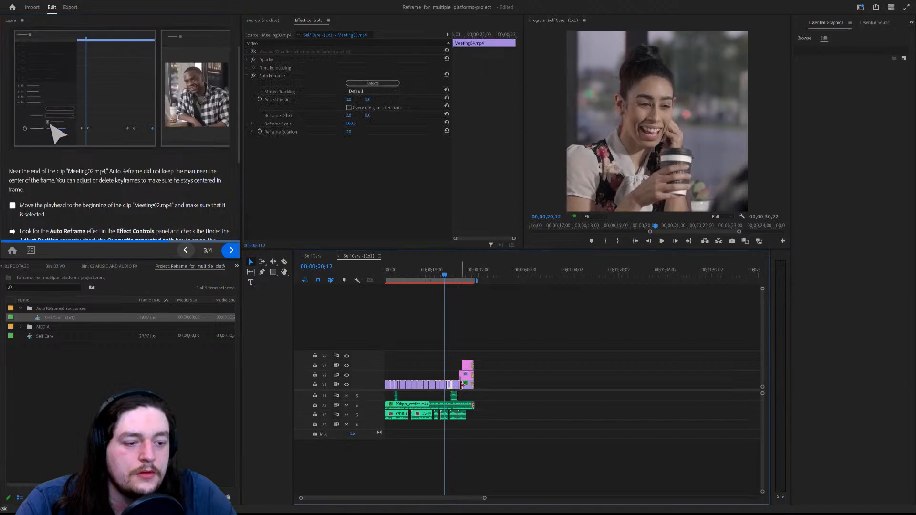
pyautogui.click(463, 384)
pyautogui.click(456, 384)
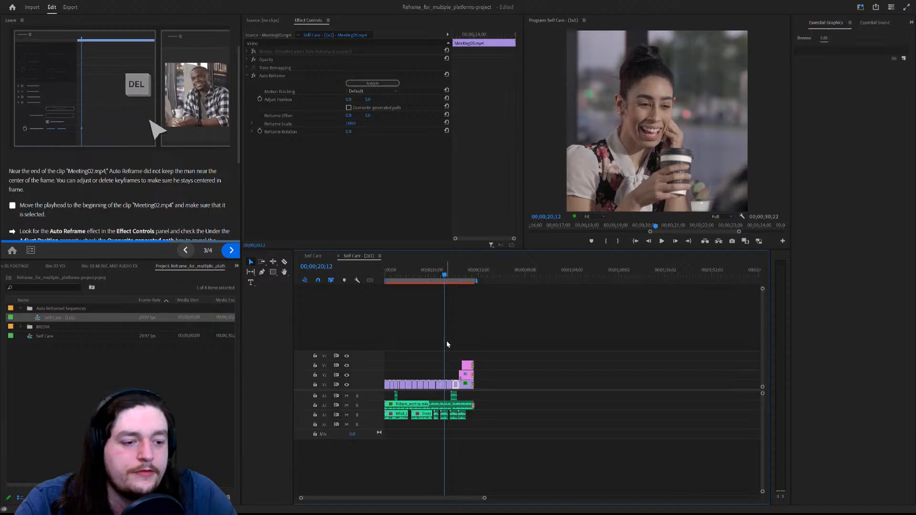
pyautogui.moveTo(444, 276); pyautogui.dragTo(440, 276)
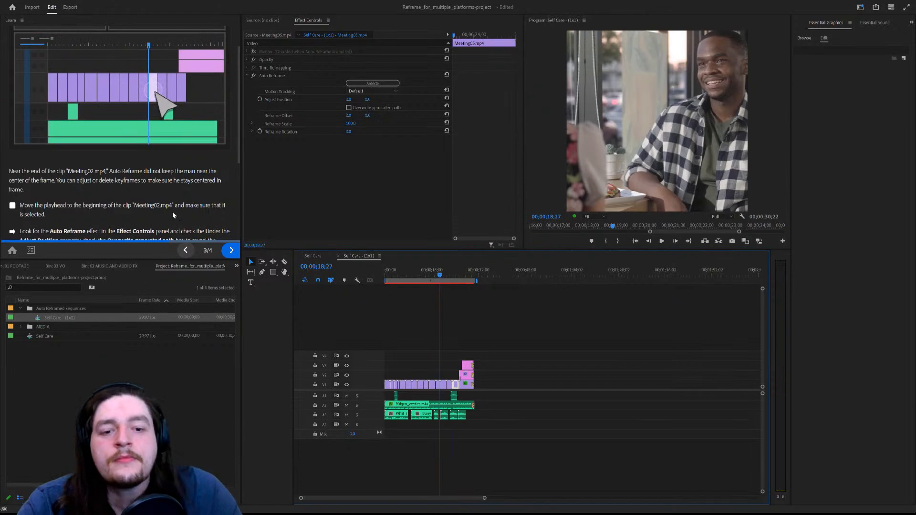
pyautogui.scroll(-2, 156, 216)
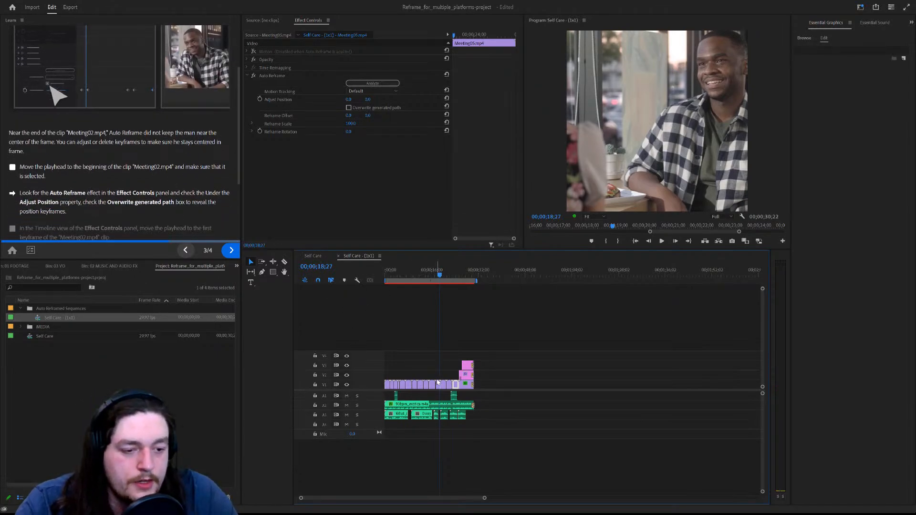
pyautogui.scroll(6, 436, 386)
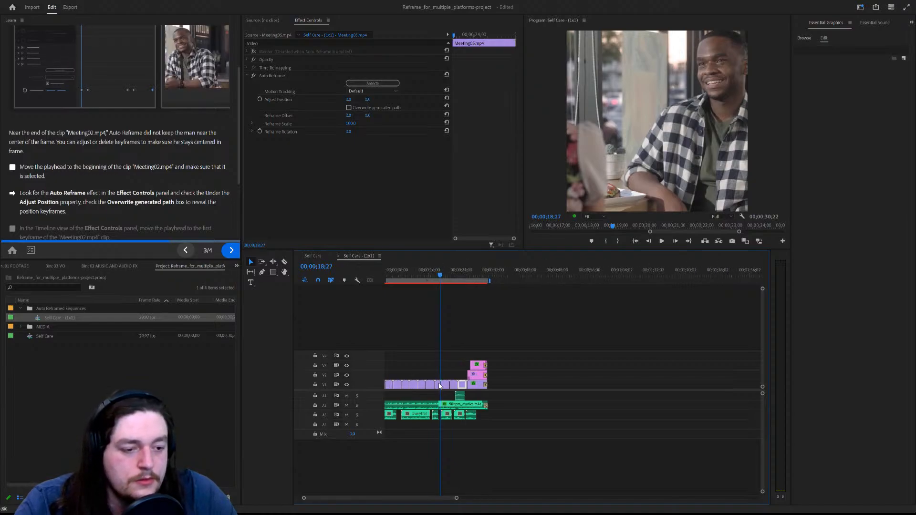
pyautogui.scroll(2, 451, 387)
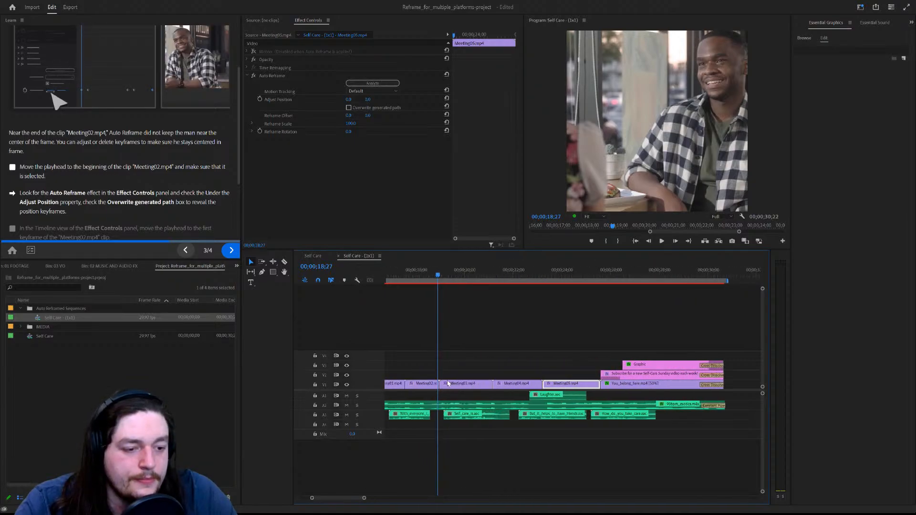
pyautogui.click(406, 276)
pyautogui.moveTo(404, 276); pyautogui.dragTo(403, 278)
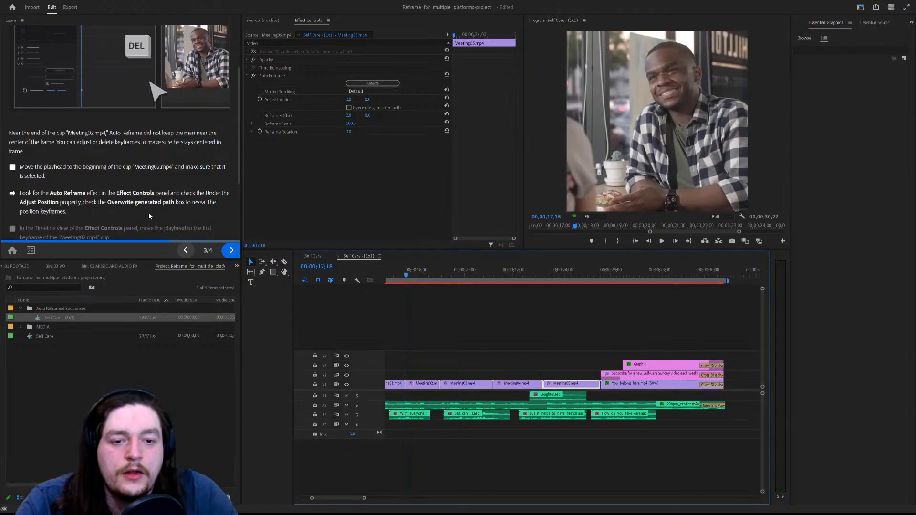
pyautogui.scroll(-2, 148, 213)
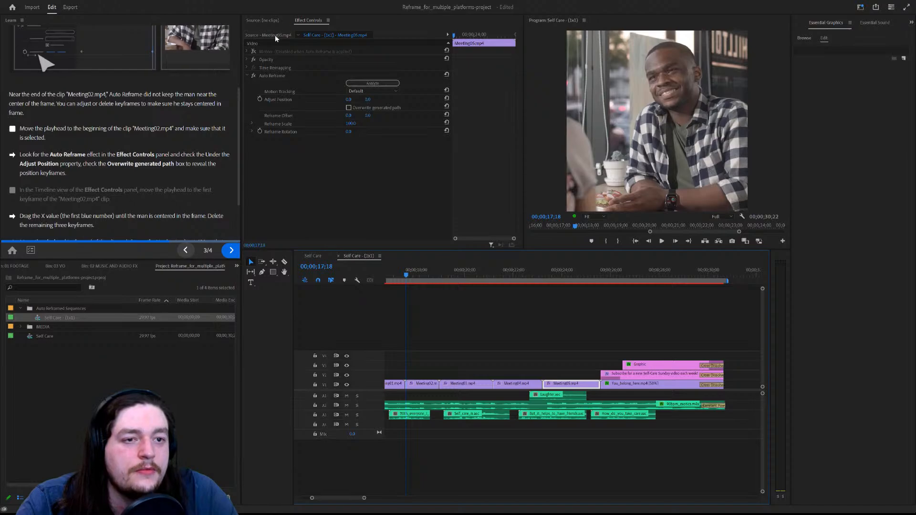
pyautogui.click(411, 383)
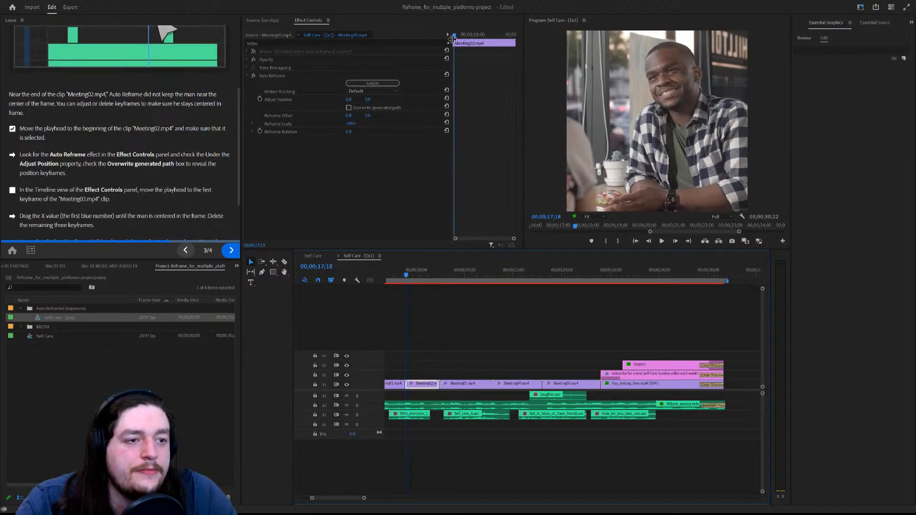
# Turn on Overwrite generated path in the Auto Reframe effect of Meeting02.mp4 to reveal its position keyframes.
pyautogui.click(272, 35)
pyautogui.click(337, 35)
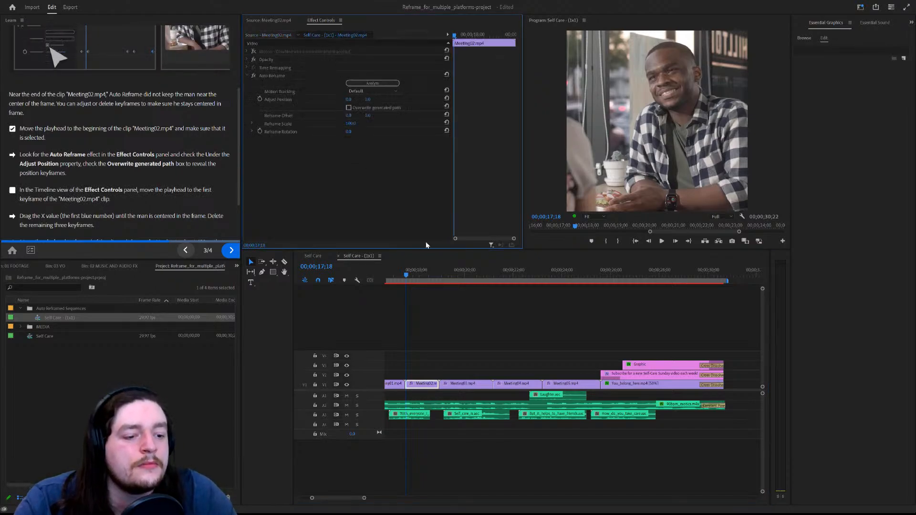
pyautogui.click(276, 35)
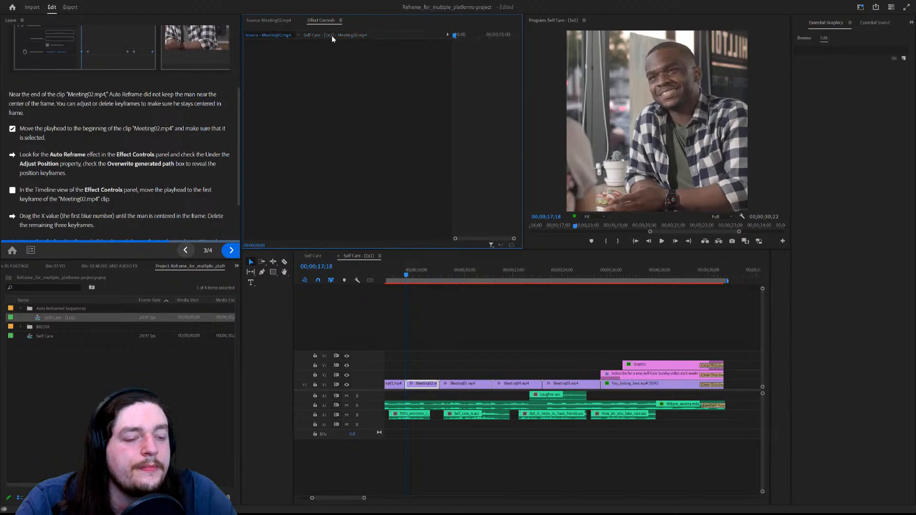
pyautogui.click(332, 37)
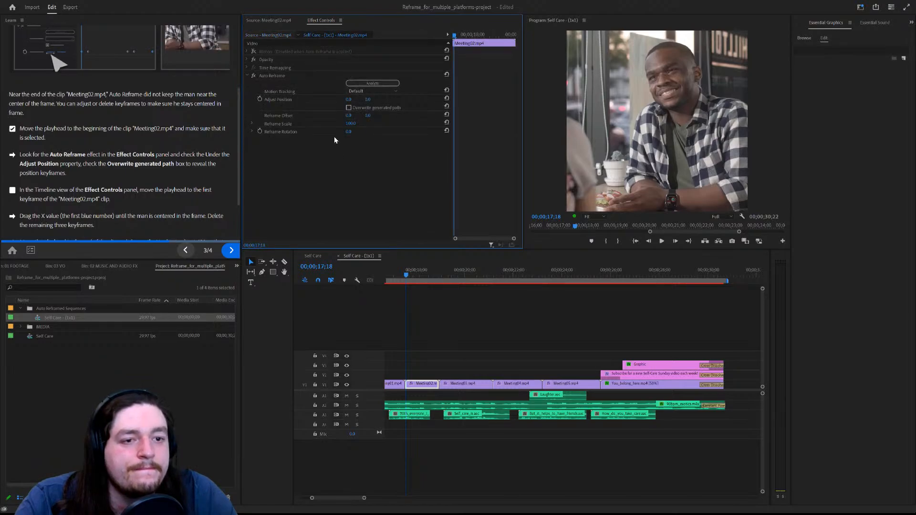
pyautogui.click(287, 76)
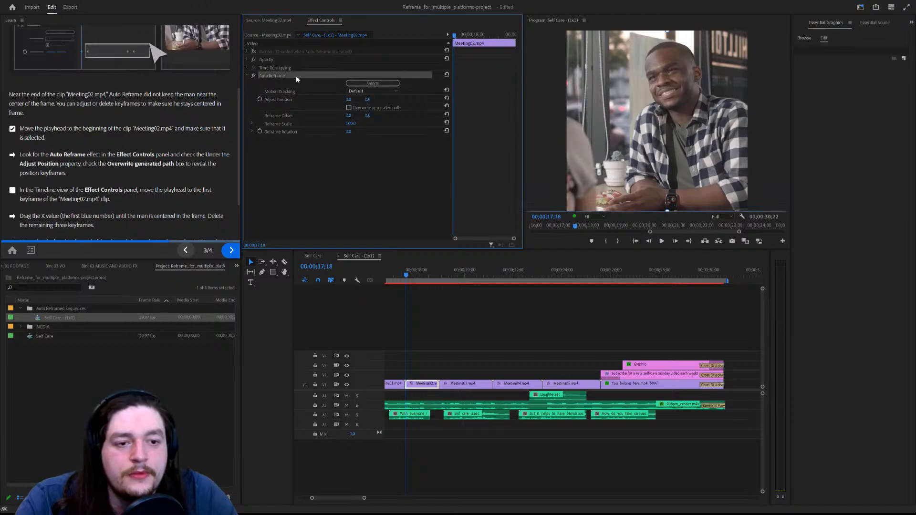
pyautogui.click(376, 84)
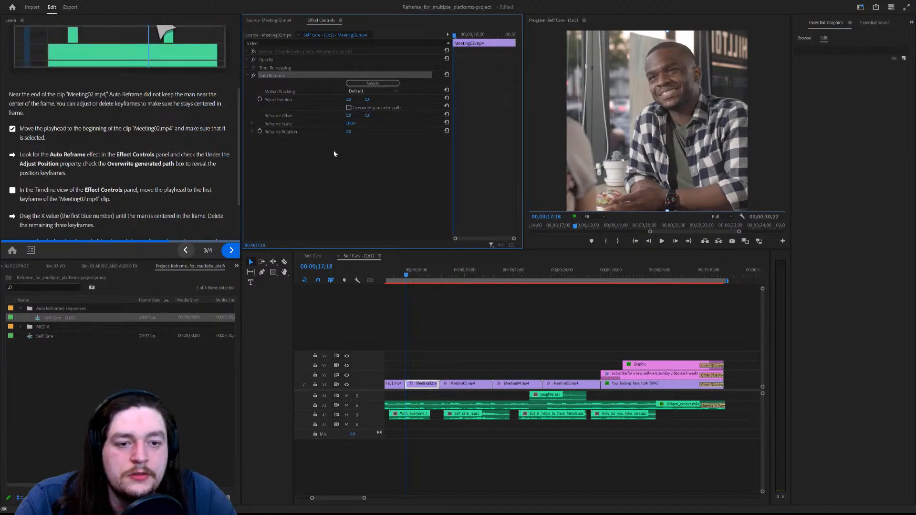
pyautogui.click(349, 108)
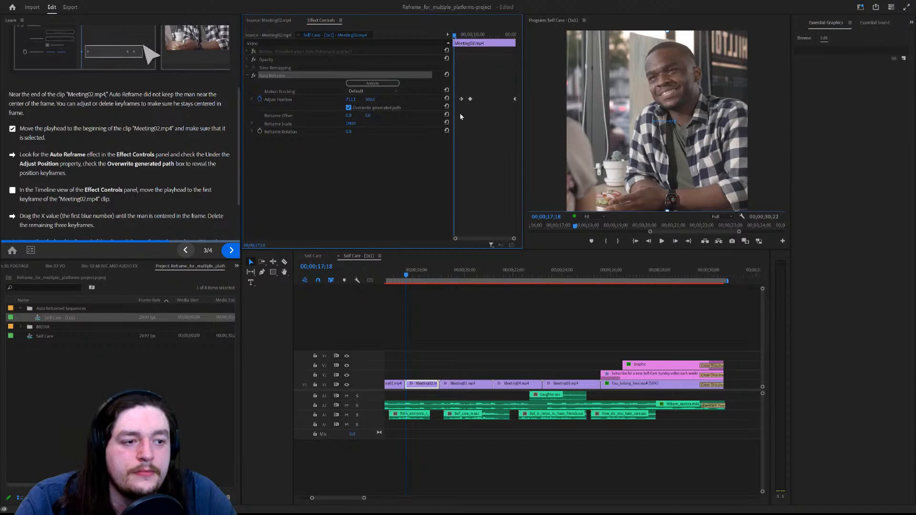
# Go to the first Adjust Position keyframe of Meeting02.mp4 and lower its X value until the man is centered in the frame.
pyautogui.click(463, 45)
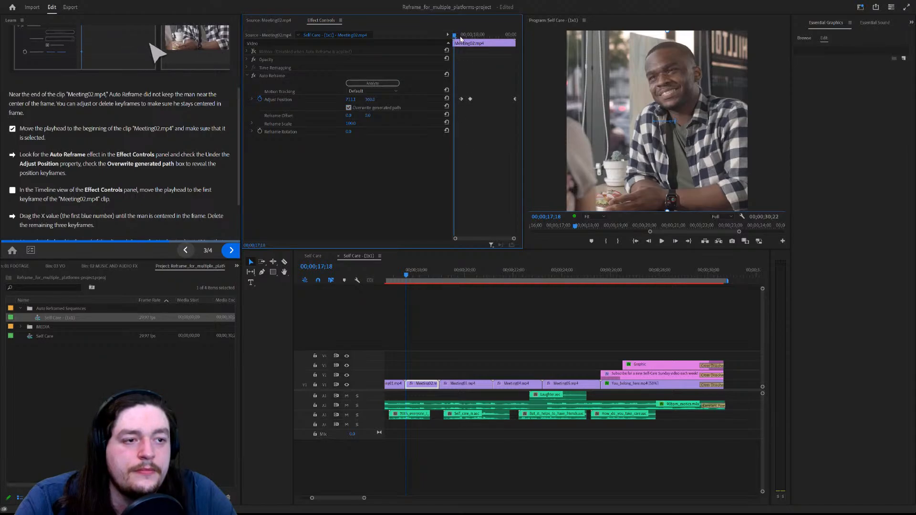
pyautogui.moveTo(461, 37); pyautogui.dragTo(446, 38)
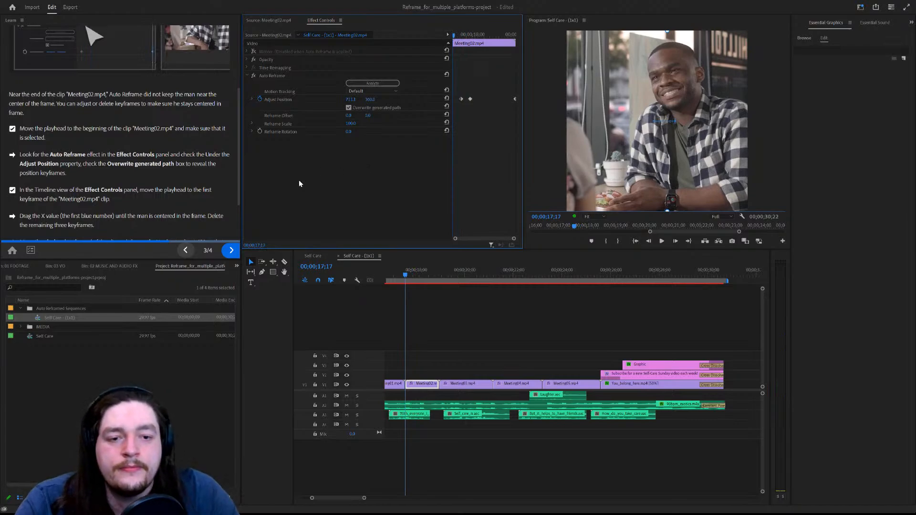
pyautogui.scroll(-3, 185, 173)
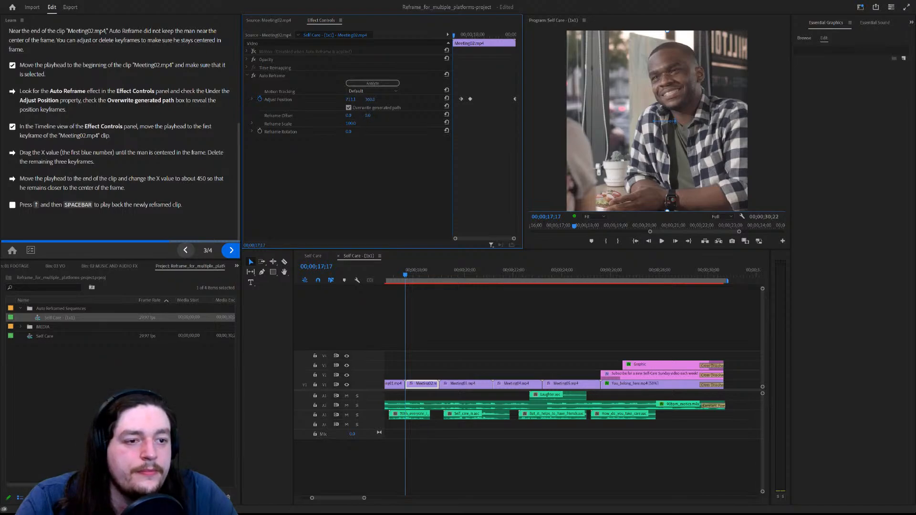
pyautogui.moveTo(351, 100); pyautogui.dragTo(263, 99)
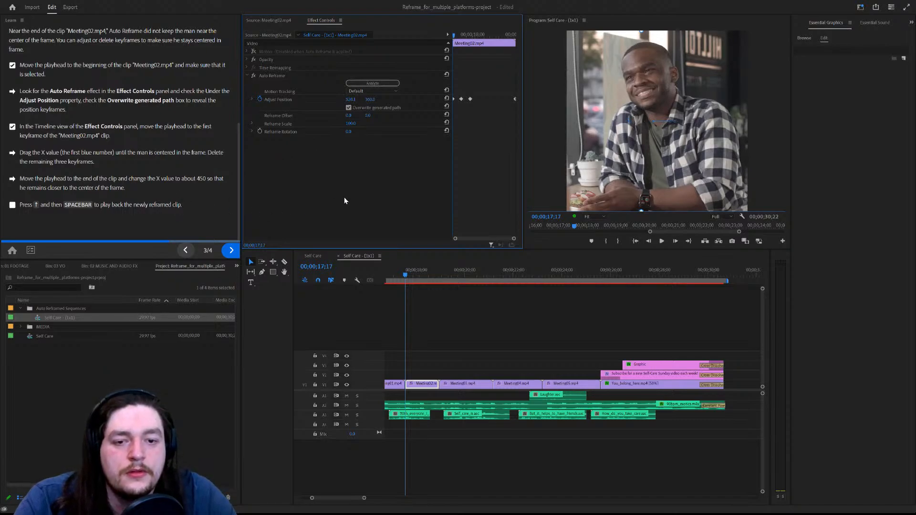
# Play back Meeting02.mp4 from its start several times to check how the man is framed through the clip.
pyautogui.press('Up')
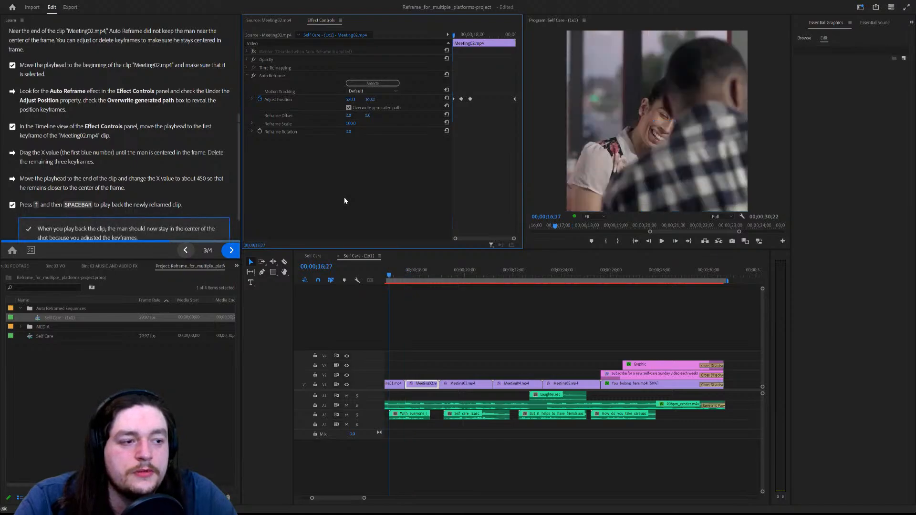
pyautogui.press('space')
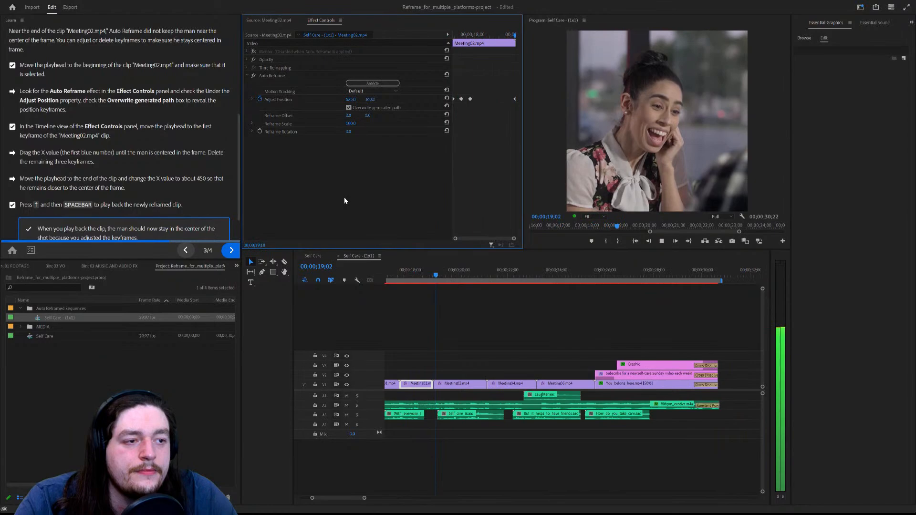
pyautogui.press('space')
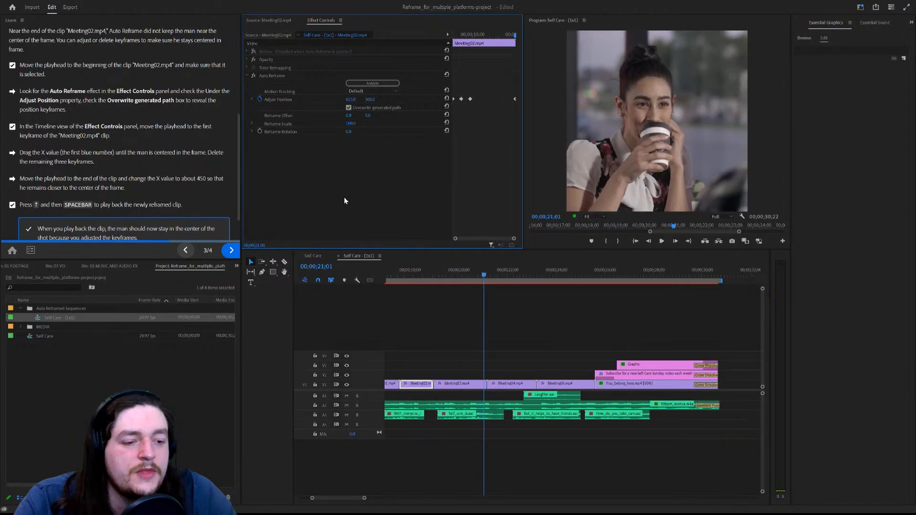
pyautogui.moveTo(409, 271); pyautogui.dragTo(400, 273)
pyautogui.press('space')
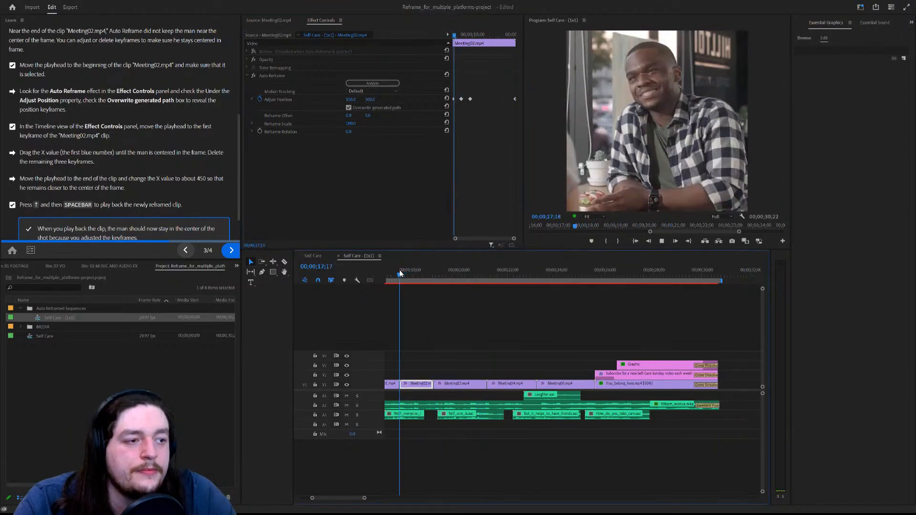
pyautogui.press('space')
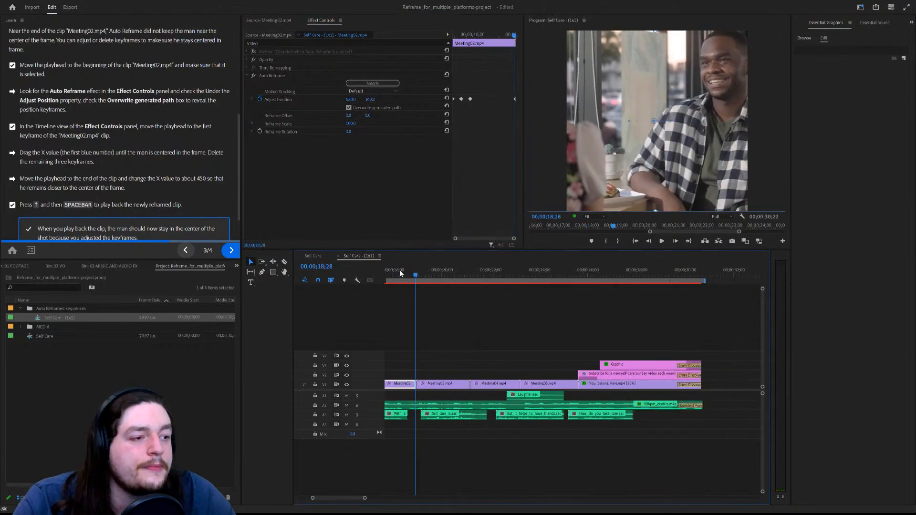
pyautogui.press('Up')
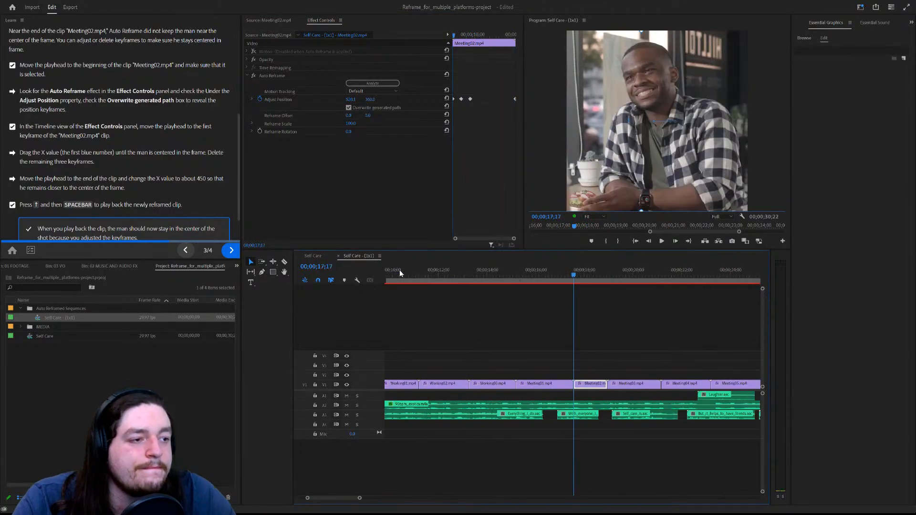
pyautogui.press('space')
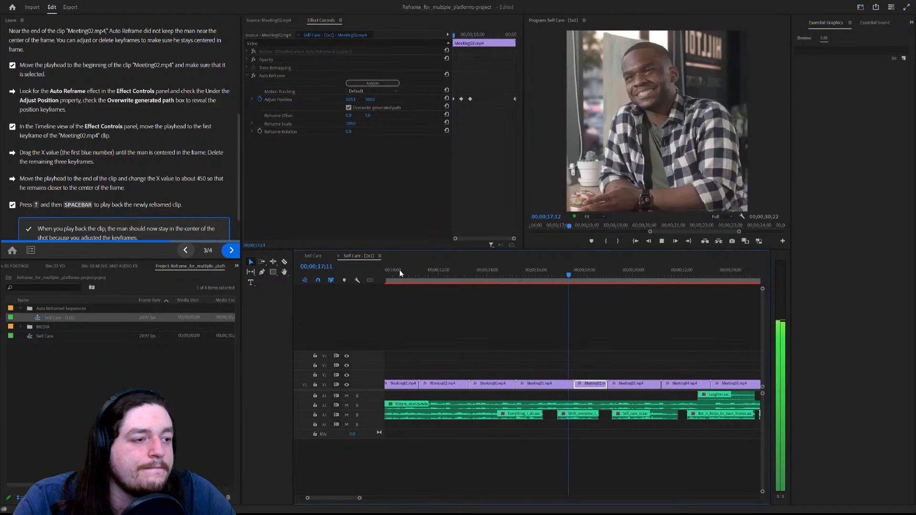
pyautogui.press('space')
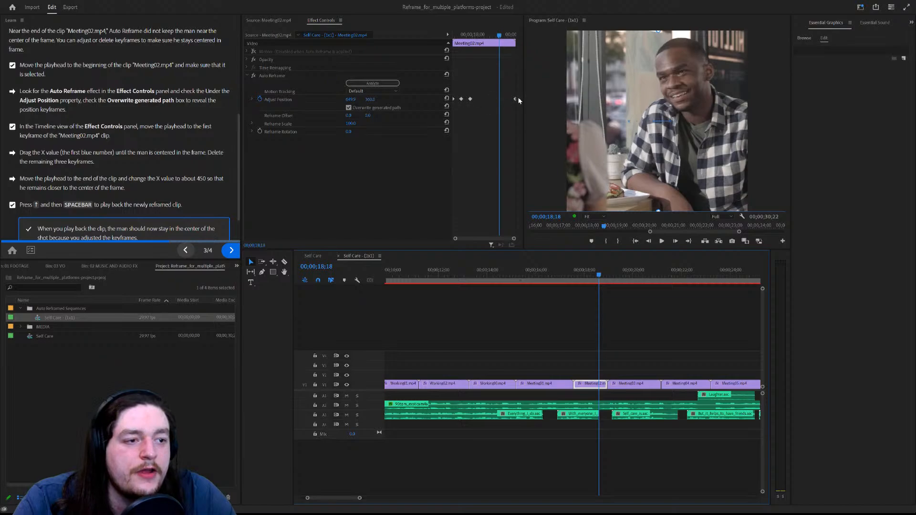
# Delete the three remaining Adjust Position keyframes of Meeting02.mp4 and play the reframed clip back from its start.
pyautogui.click(470, 99)
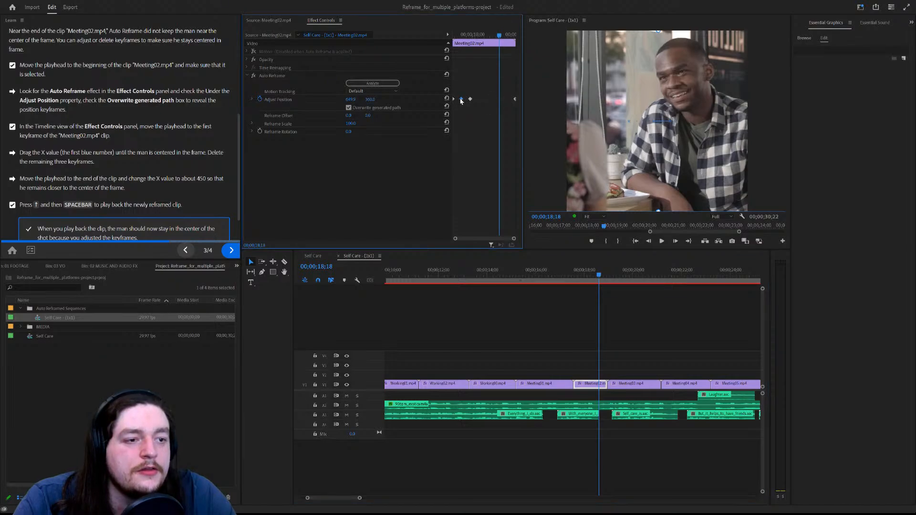
pyautogui.press('Delete')
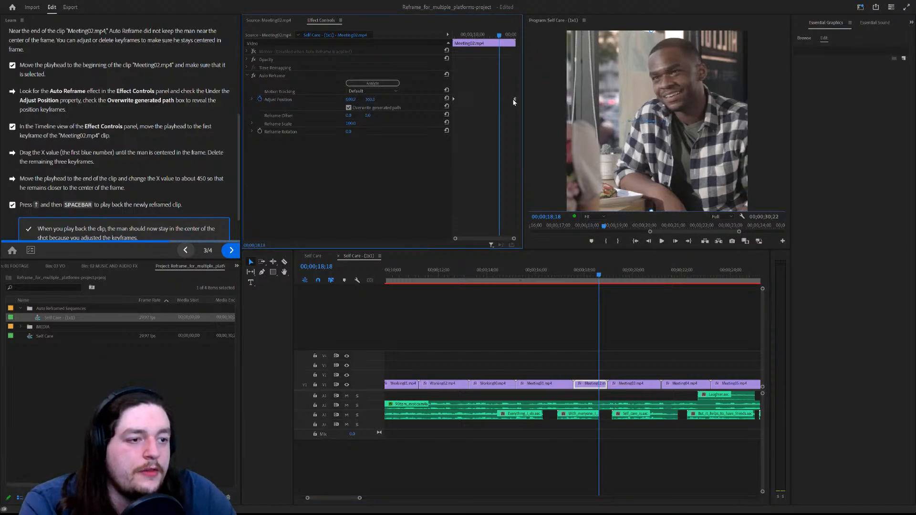
pyautogui.click(515, 99)
pyautogui.press('Delete')
pyautogui.moveTo(489, 36); pyautogui.dragTo(444, 34)
pyautogui.press('space')
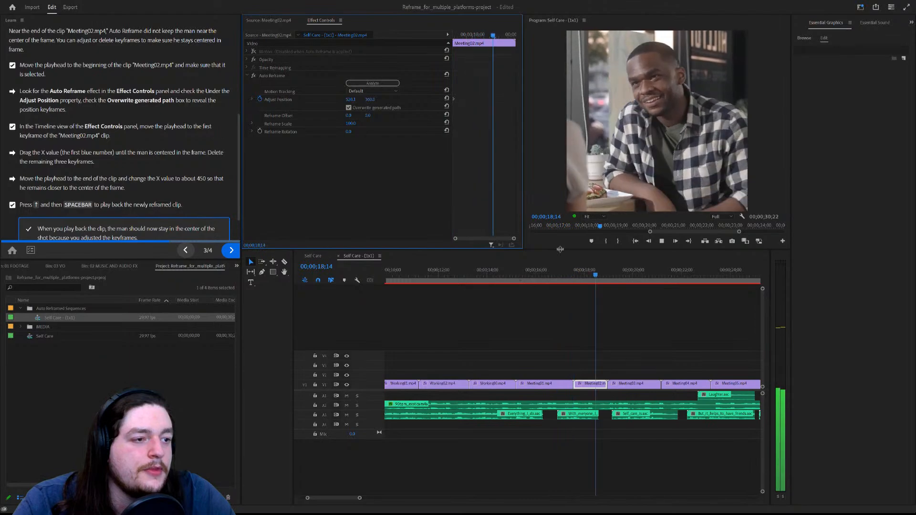
pyautogui.press('space')
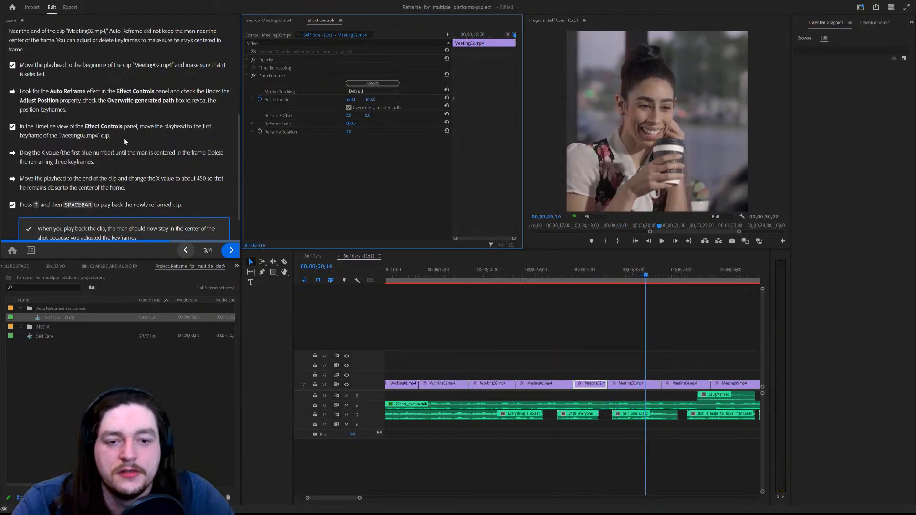
# Advance the tutorial to its final page, 4/4, and look through the closing text and recommendations.
pyautogui.scroll(-2, 201, 192)
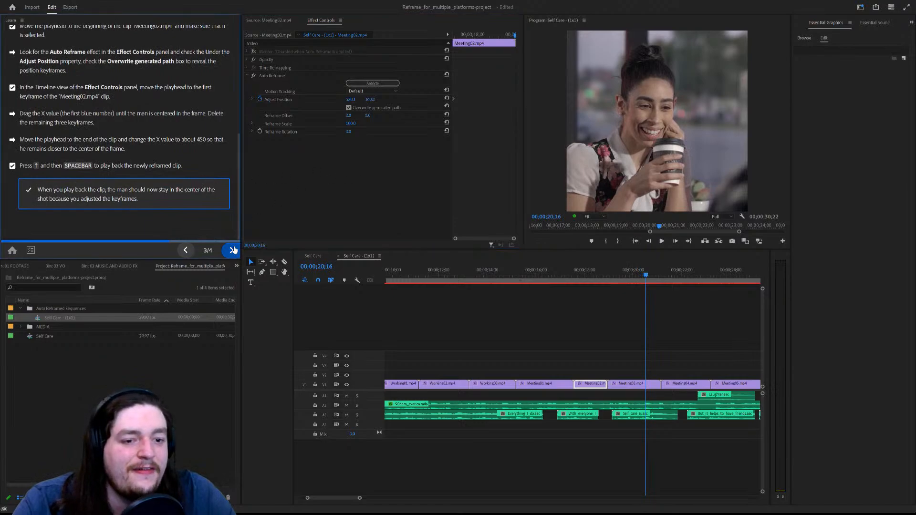
pyautogui.click(229, 249)
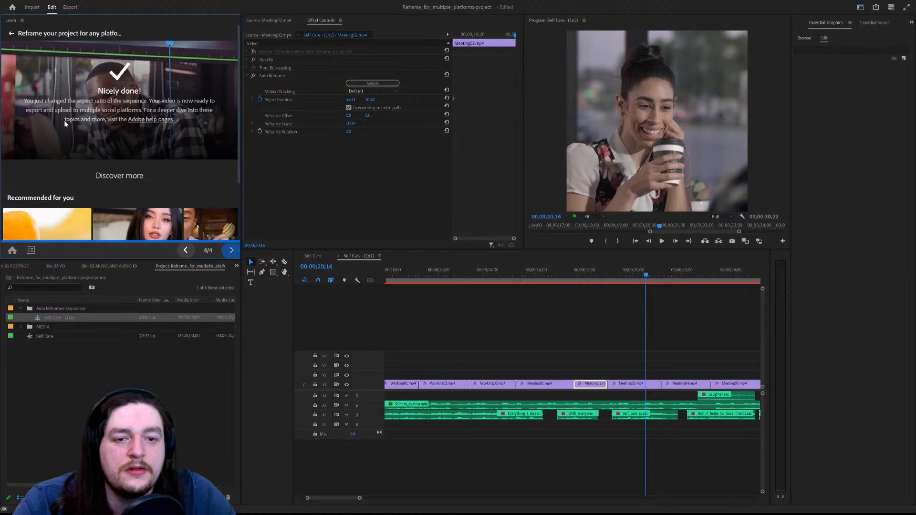
pyautogui.scroll(-3, 175, 158)
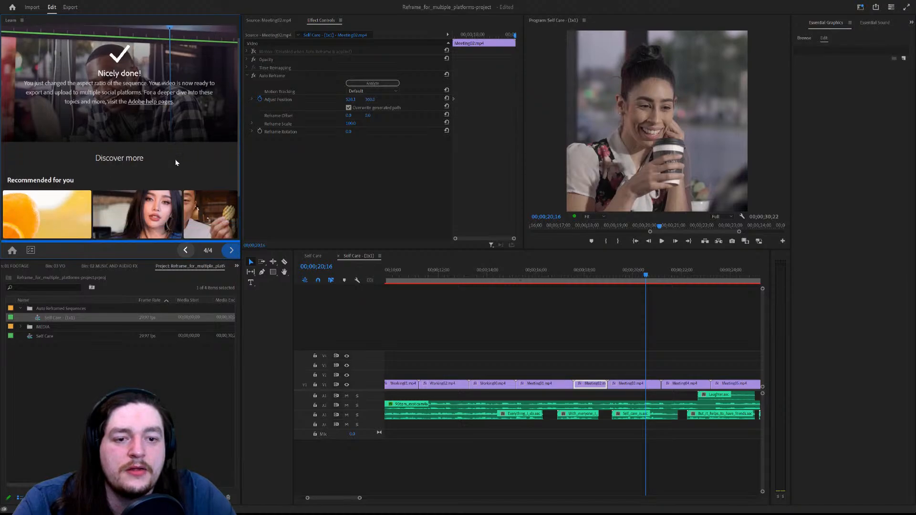
pyautogui.scroll(2, 155, 111)
pyautogui.scroll(1, 155, 114)
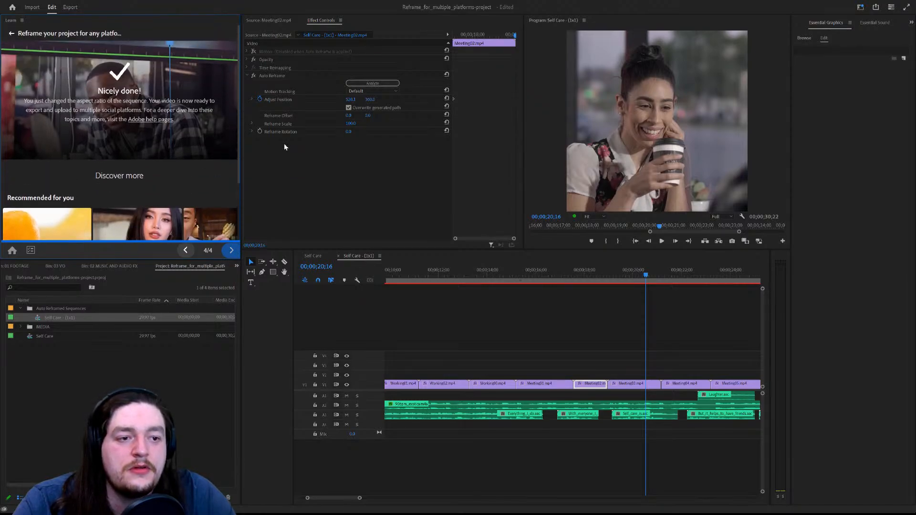
# Play the Self Care (1x1) sequence briefly from its start and move the playhead to 00;00;07;15 in Ordering.mp4.
pyautogui.moveTo(645, 275); pyautogui.dragTo(338, 284)
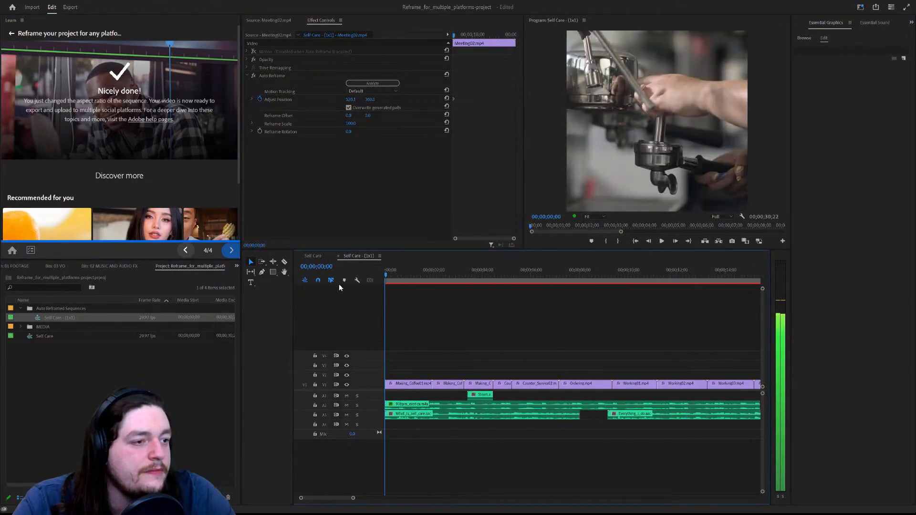
pyautogui.press('space')
pyautogui.press('space')
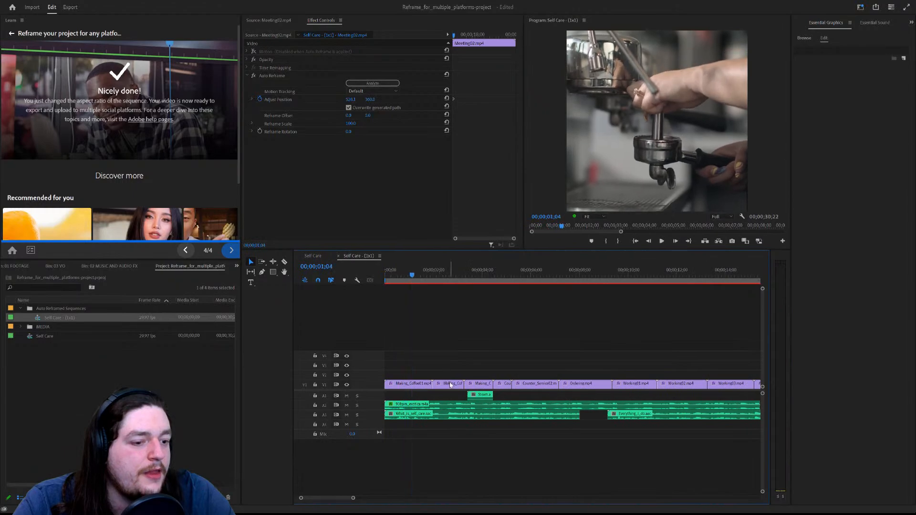
pyautogui.click(450, 384)
pyautogui.moveTo(440, 276); pyautogui.dragTo(568, 275)
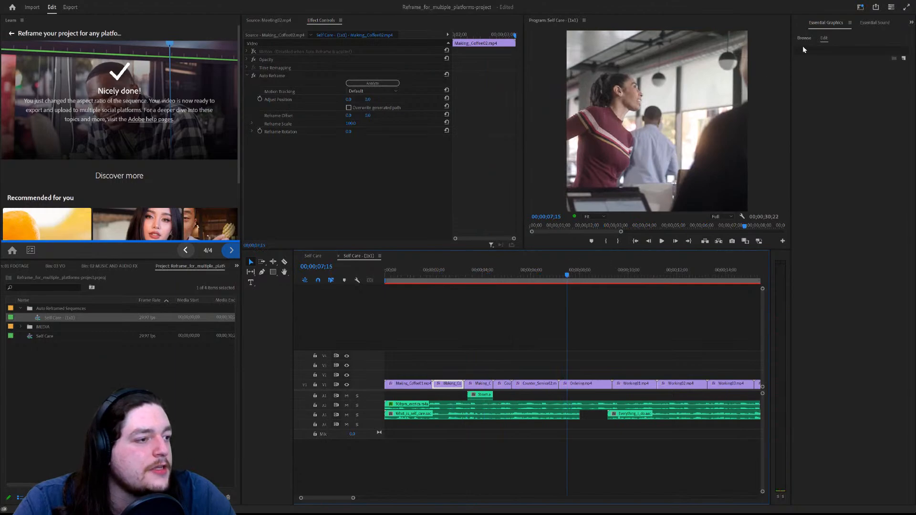
# Look at the Essential Graphics template browser and its editing view.
pyautogui.click(826, 24)
pyautogui.click(705, 106)
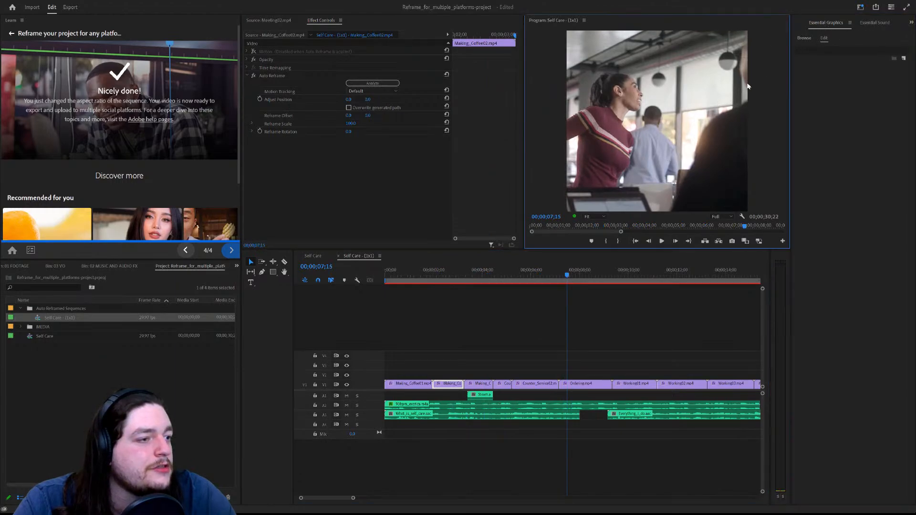
pyautogui.click(829, 23)
pyautogui.click(808, 40)
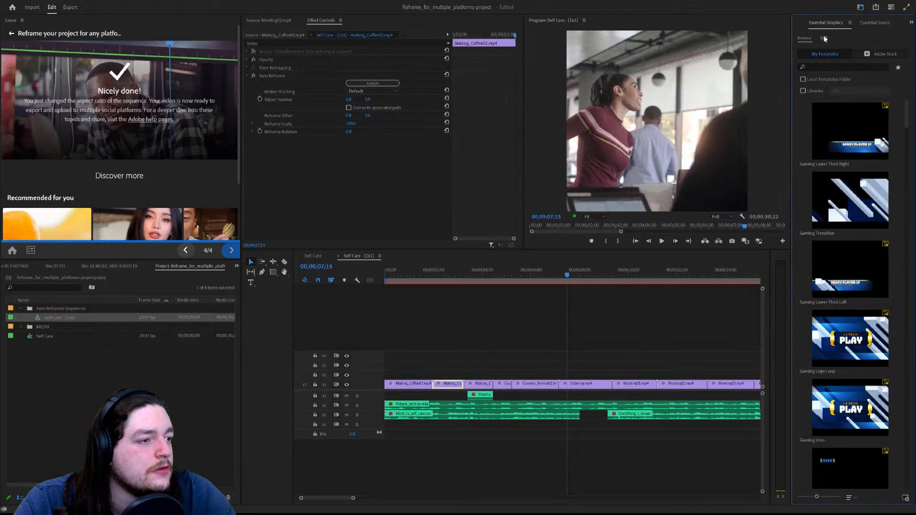
pyautogui.click(823, 39)
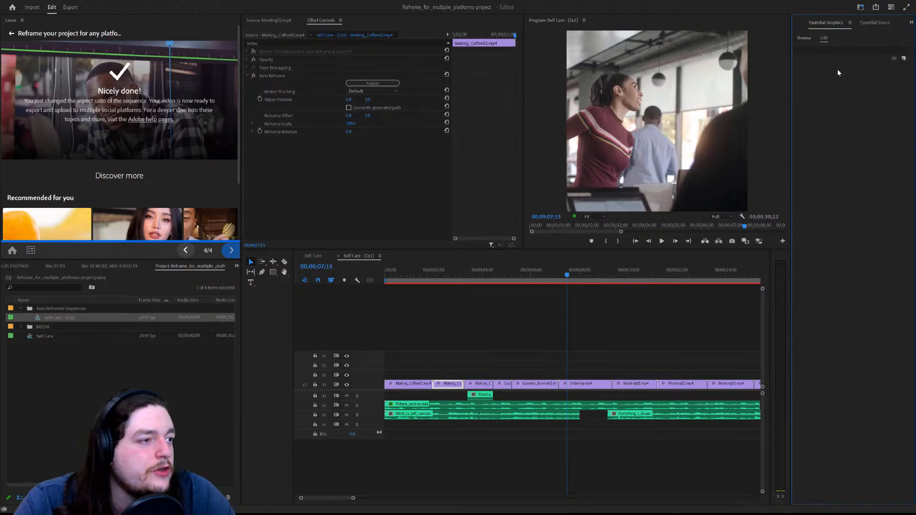
# Bring up the Lumetri Color controls for Ordering.mp4, try a lower Creative intensity and set it back to 100.
pyautogui.click(912, 23)
pyautogui.click(882, 32)
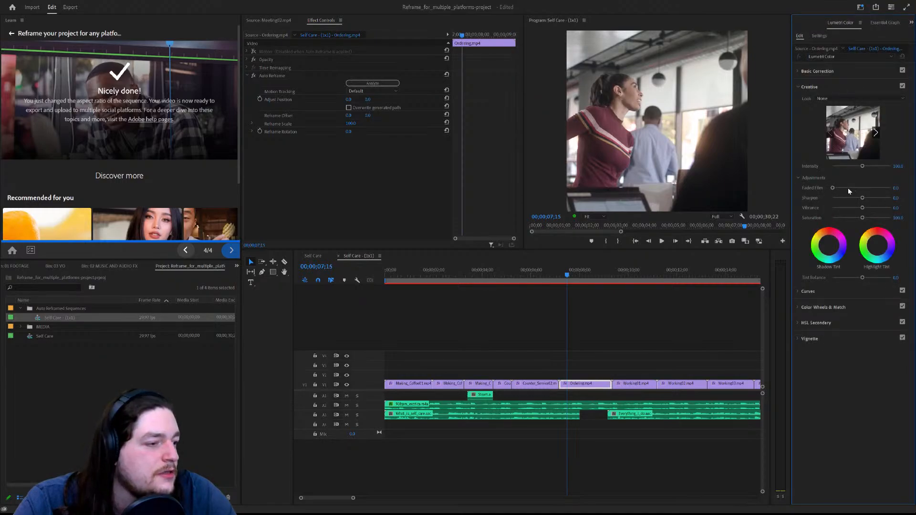
pyautogui.moveTo(863, 167)
pyautogui.mouseDown()
pyautogui.moveTo(907, 167)
pyautogui.moveTo(845, 167)
pyautogui.moveTo(859, 168)
pyautogui.mouseUp()
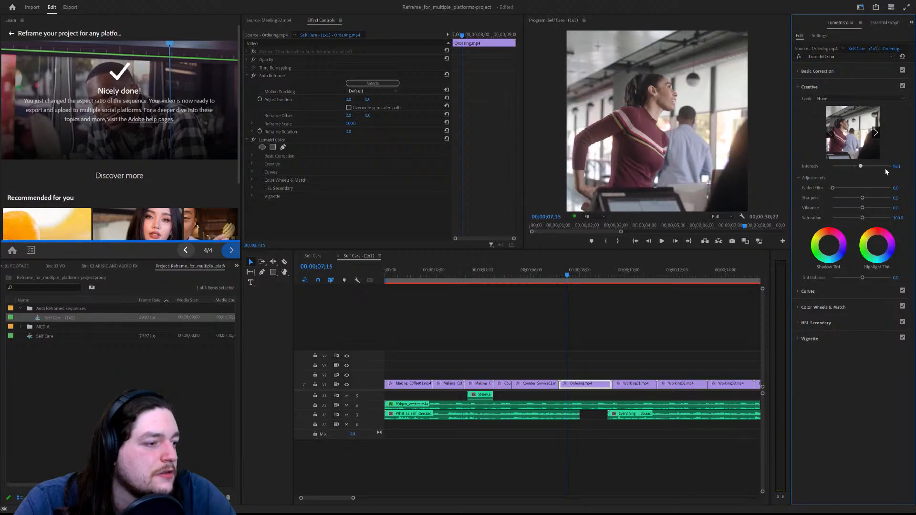
pyautogui.click(899, 165)
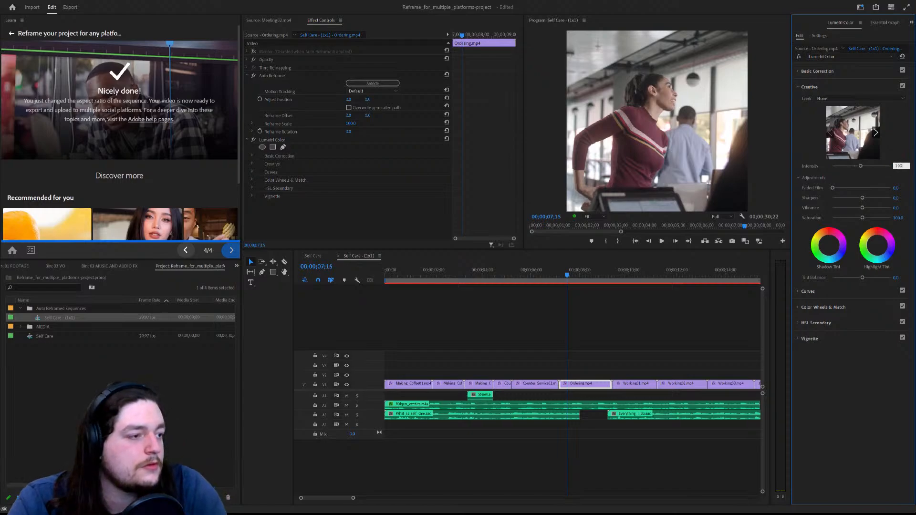
pyautogui.write('100')
pyautogui.press('Return')
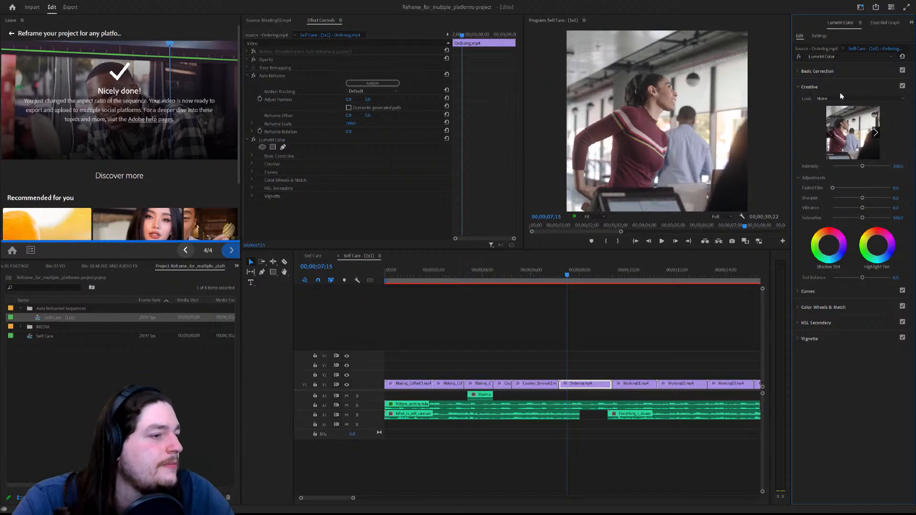
# Try several Creative looks on Ordering.mp4, including SL BLUE MOON and SL BLUE DAY4NITE.
pyautogui.click(852, 132)
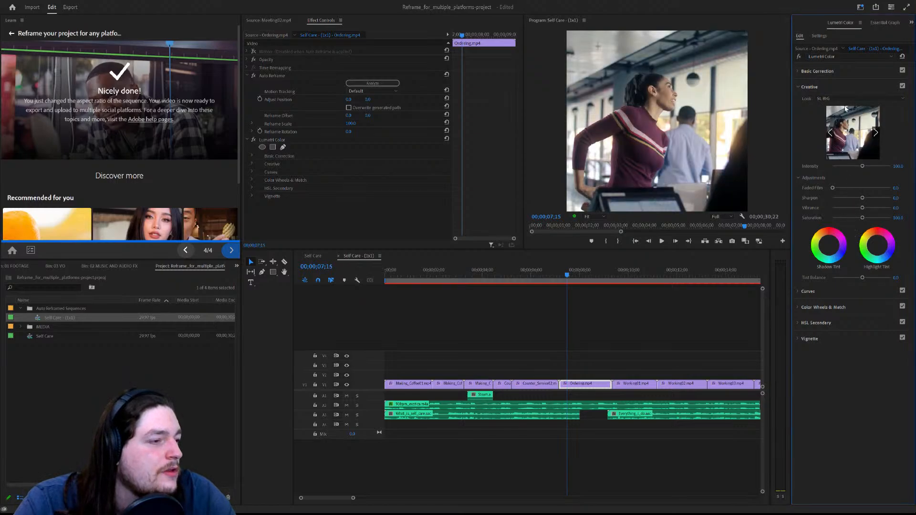
pyautogui.click(845, 171)
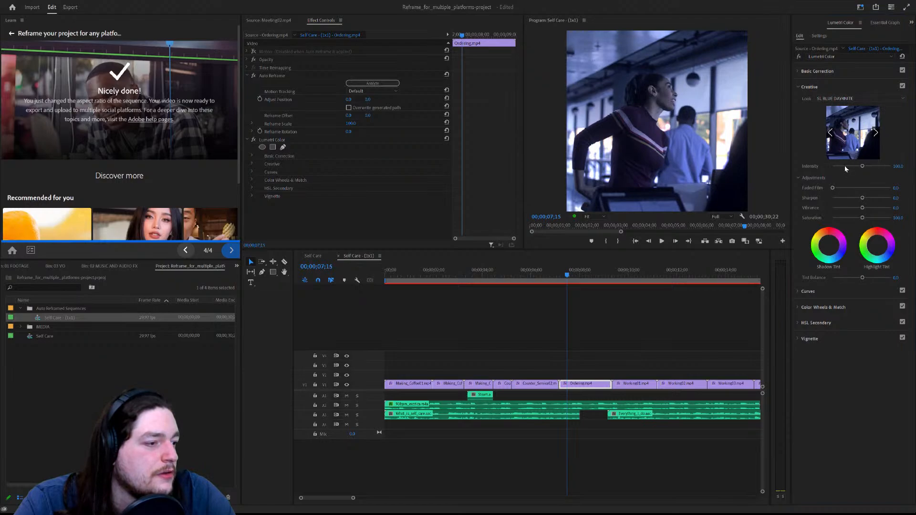
pyautogui.click(845, 165)
pyautogui.click(848, 98)
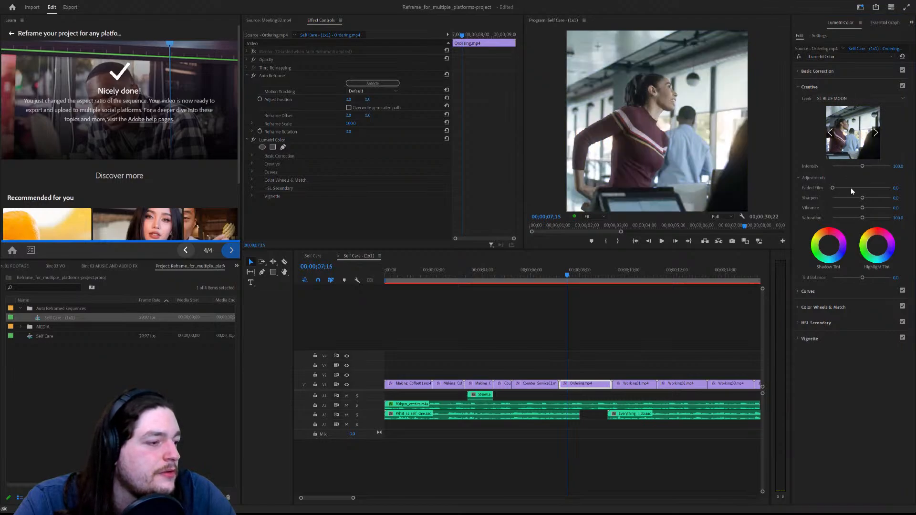
pyautogui.click(850, 142)
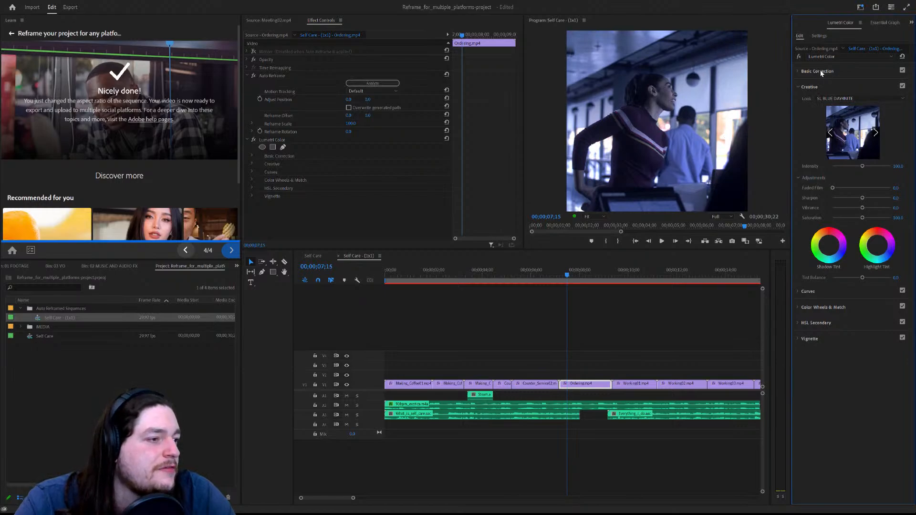
# Apply automatic Basic Correction to Ordering.mp4 and sample its white balance from the bright window area in the frame.
pyautogui.click(803, 71)
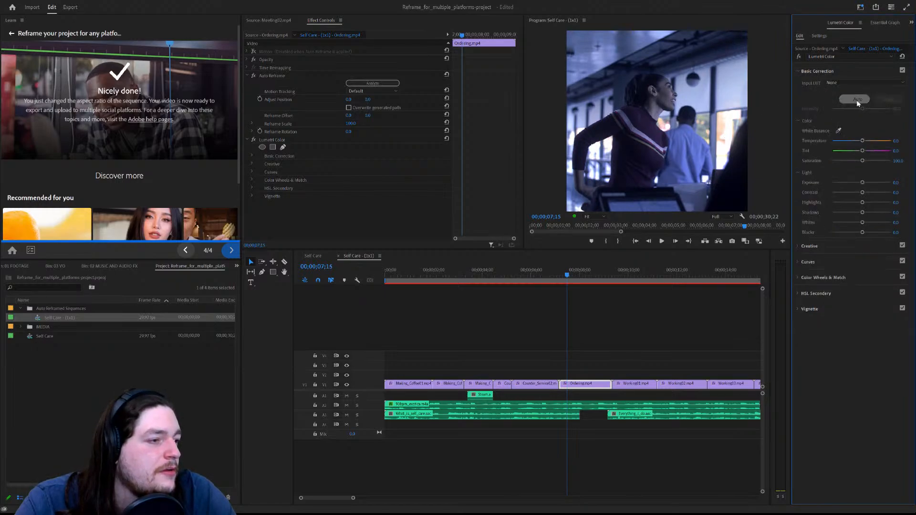
pyautogui.click(839, 131)
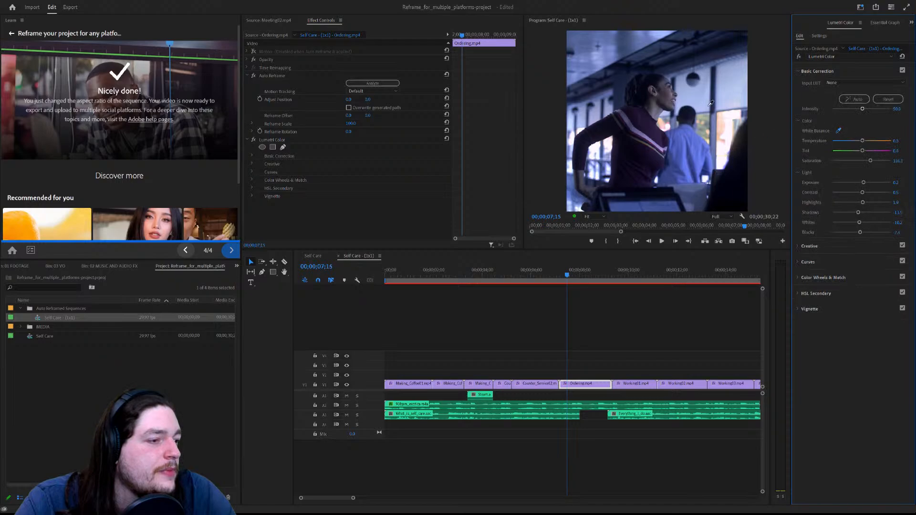
pyautogui.click(838, 130)
pyautogui.click(725, 125)
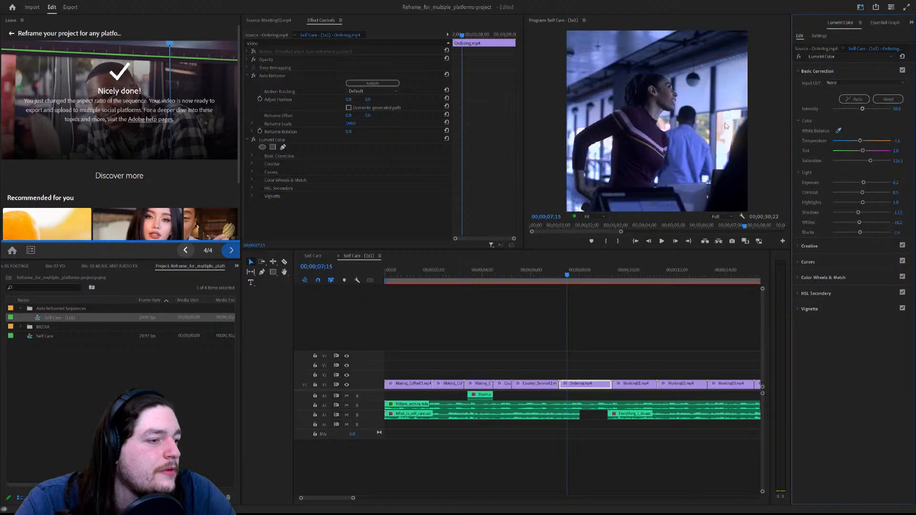
pyautogui.click(839, 131)
pyautogui.click(705, 101)
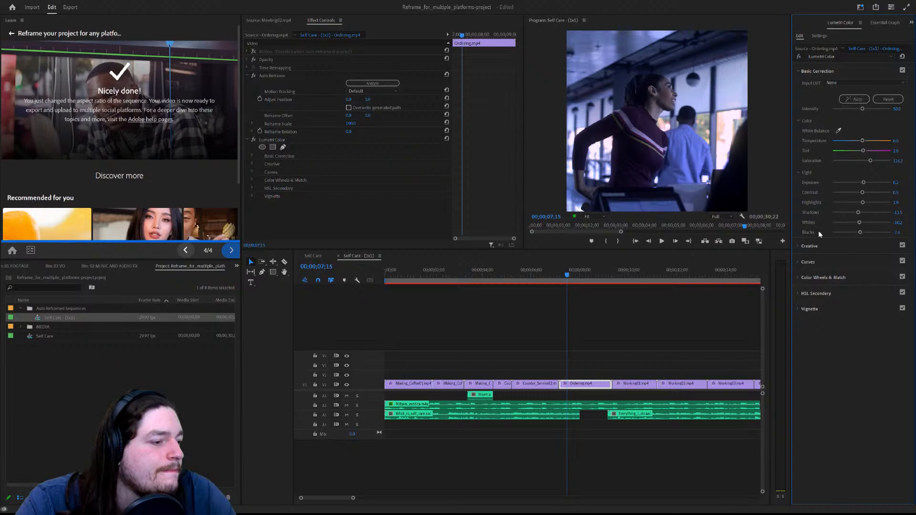
# Compare further Creative looks on Ordering.mp4, such as SL BLEACH HDR, and apply Fuji REALA 500D Kodak 2393 (by Adobe).
pyautogui.click(815, 245)
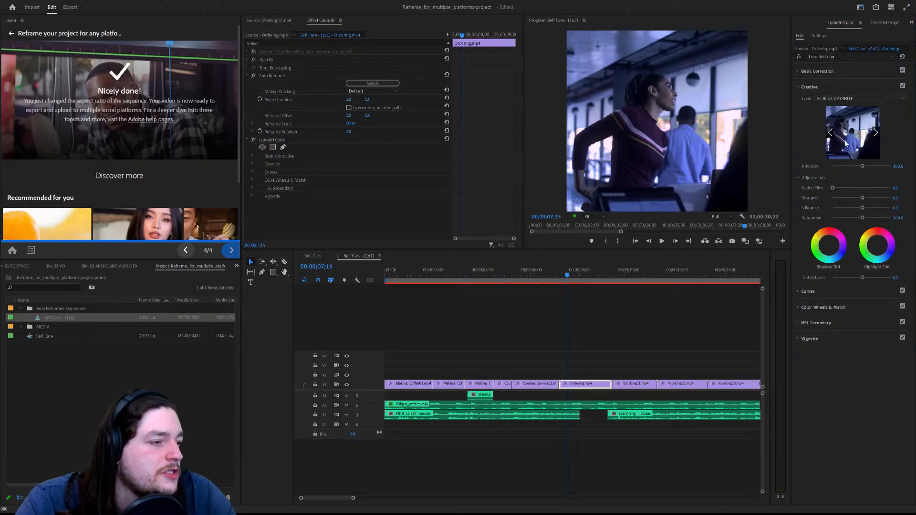
pyautogui.click(849, 220)
pyautogui.click(844, 100)
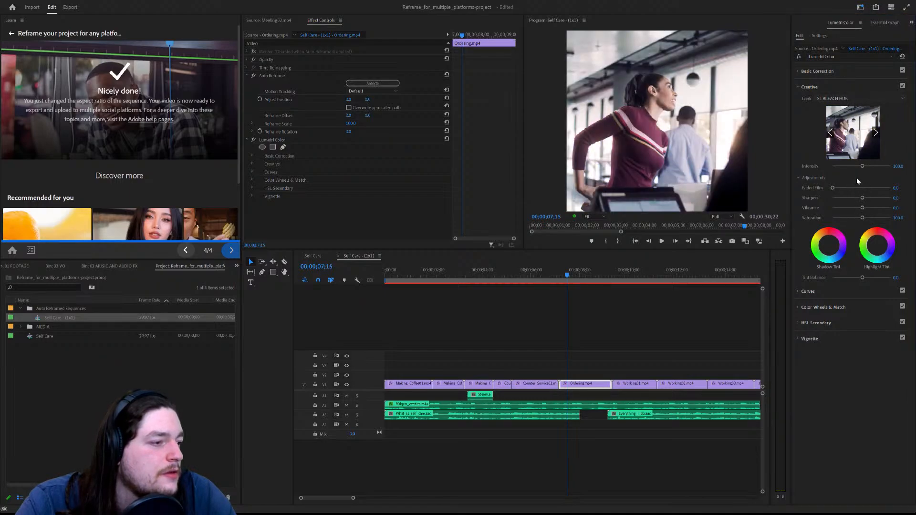
pyautogui.click(847, 164)
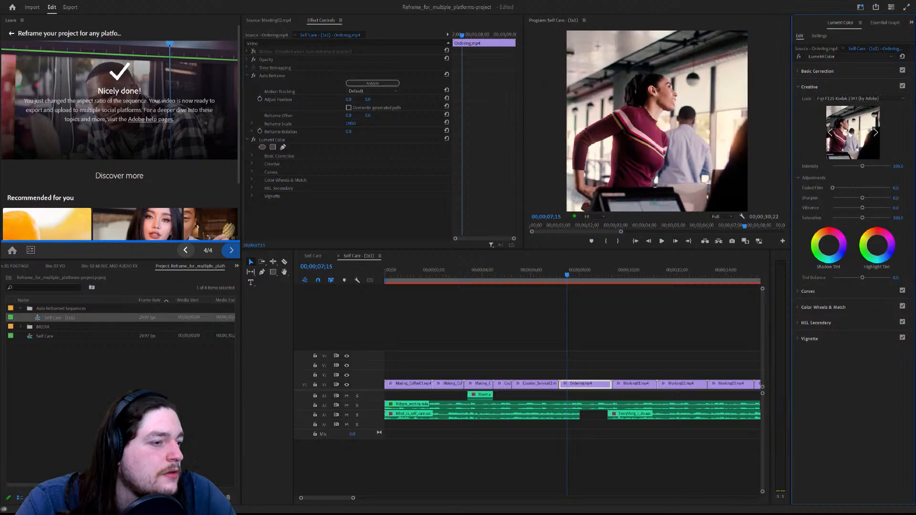
pyautogui.click(852, 99)
pyautogui.click(854, 137)
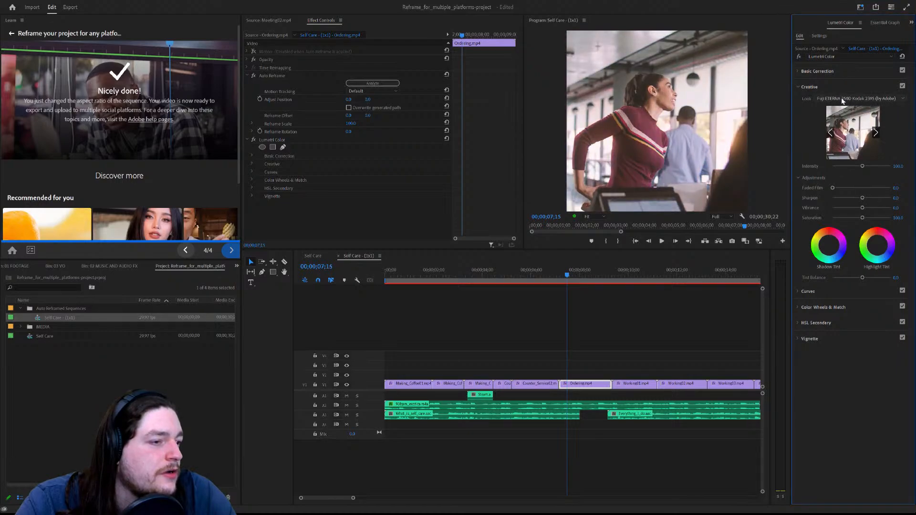
pyautogui.click(844, 97)
pyautogui.click(852, 138)
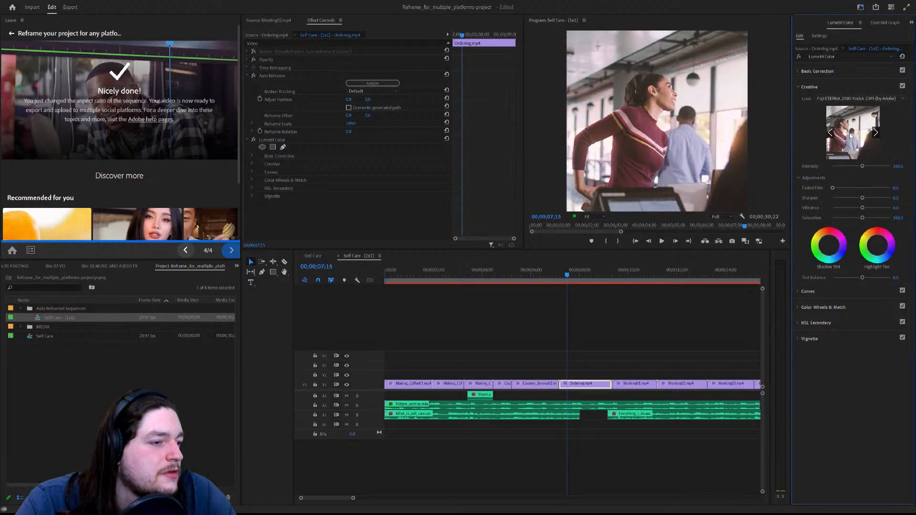
# Play on into Working01.mp4 and set its Creative saturation to about 107 and intensity to about 91.
pyautogui.press('space')
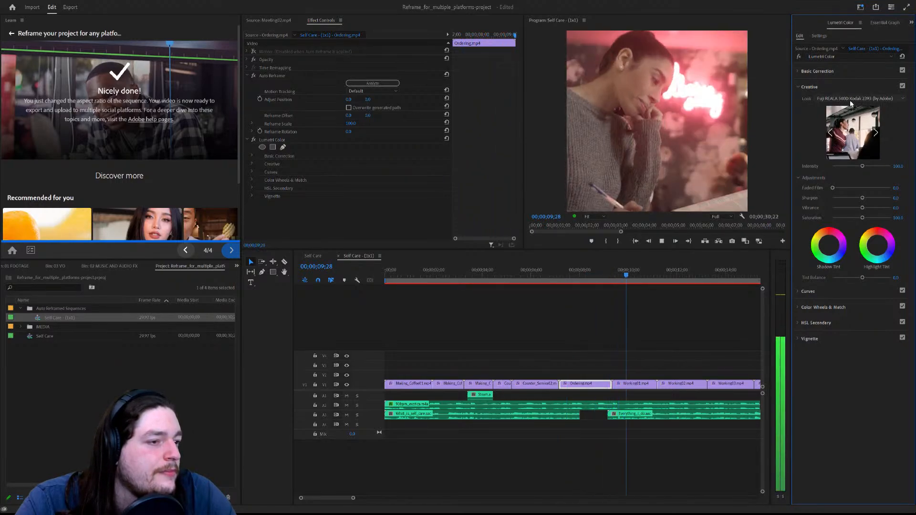
pyautogui.press('space')
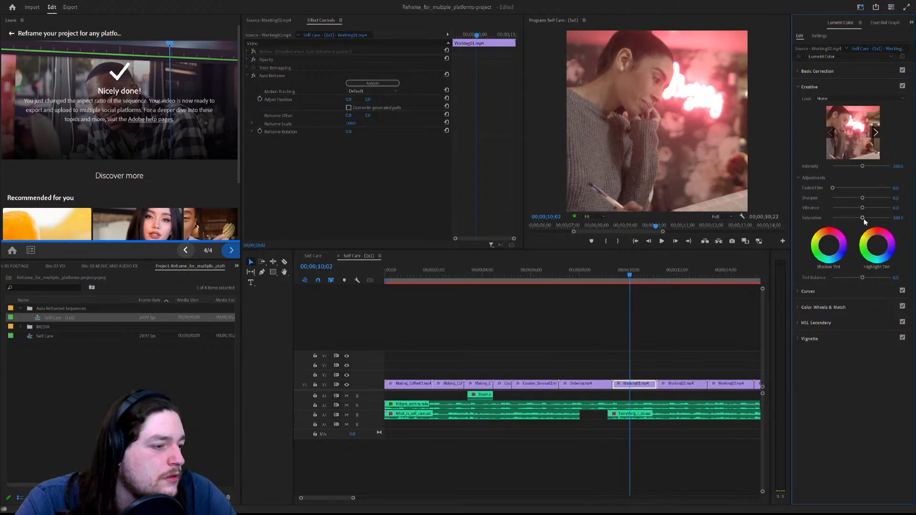
pyautogui.moveTo(864, 218)
pyautogui.mouseDown()
pyautogui.moveTo(896, 220)
pyautogui.moveTo(806, 214)
pyautogui.moveTo(864, 219)
pyautogui.mouseUp()
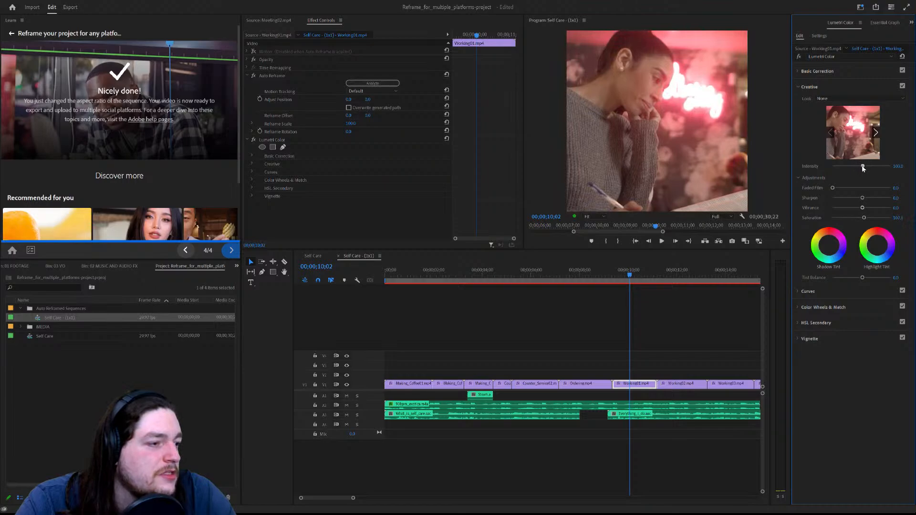
pyautogui.moveTo(862, 166); pyautogui.dragTo(892, 167)
pyautogui.moveTo(809, 167); pyautogui.dragTo(890, 166)
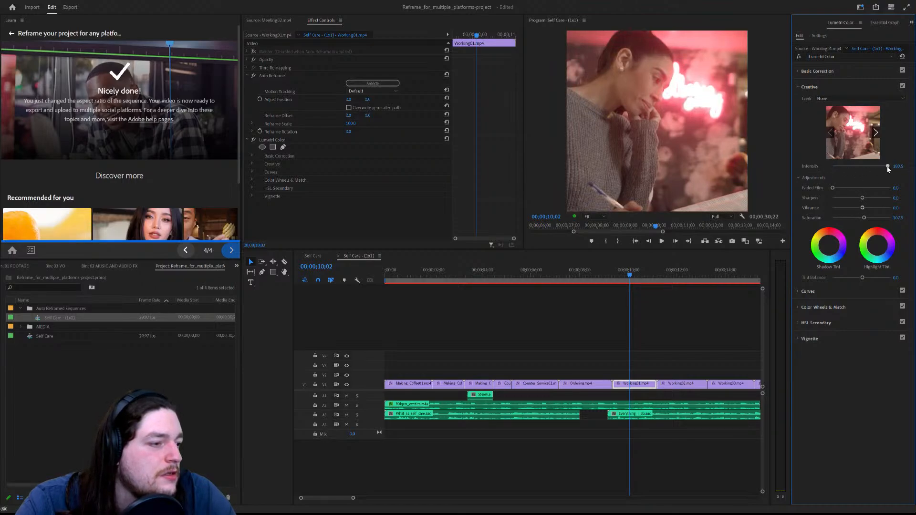
pyautogui.moveTo(859, 167); pyautogui.dragTo(858, 166)
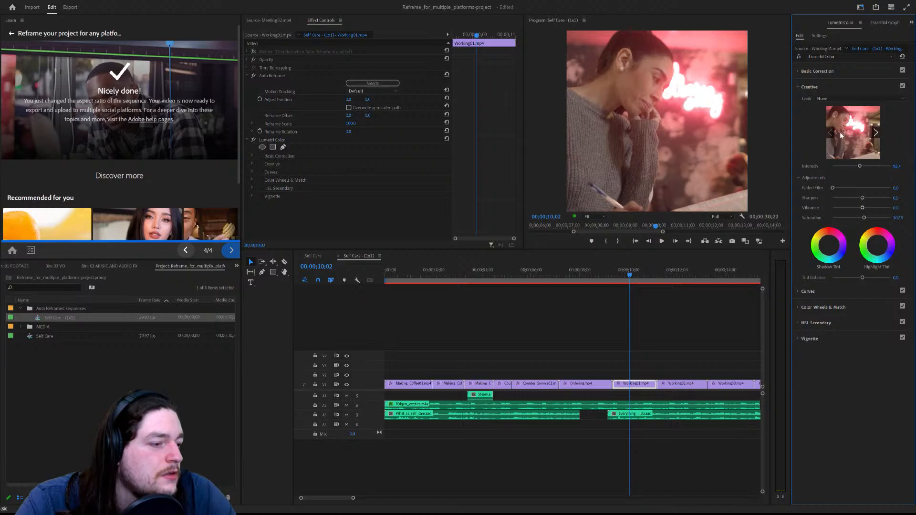
# Try automatic Basic Correction with a slightly higher saturation on Working01.mp4, and reset the Basic Correction settings.
pyautogui.click(834, 72)
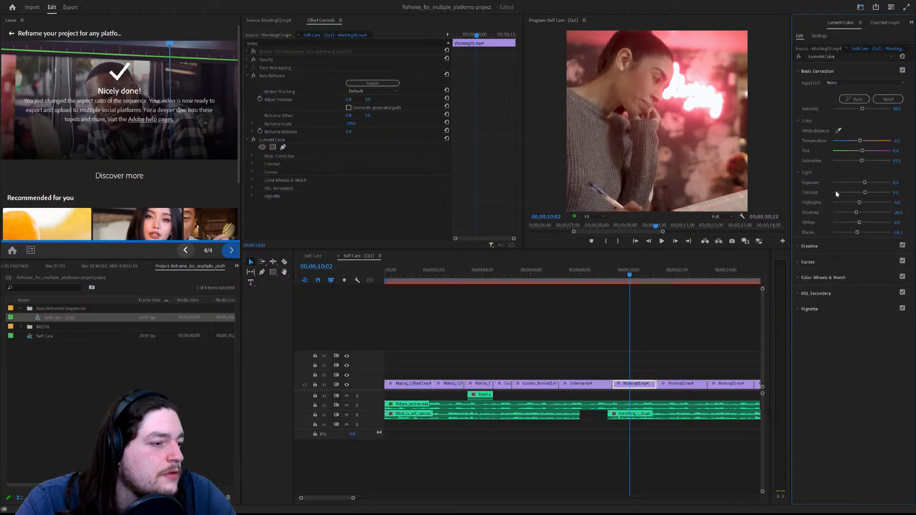
pyautogui.moveTo(861, 162)
pyautogui.mouseDown()
pyautogui.moveTo(877, 161)
pyautogui.moveTo(863, 160)
pyautogui.mouseUp()
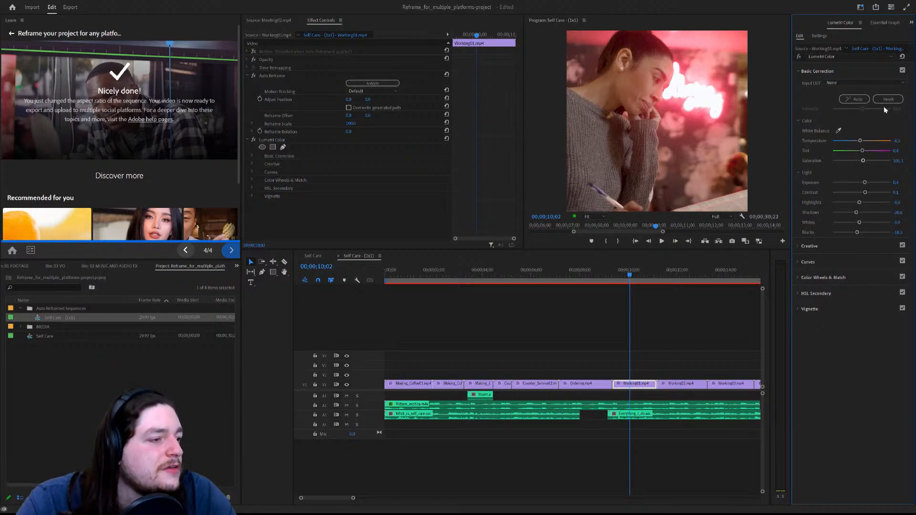
pyautogui.click(835, 246)
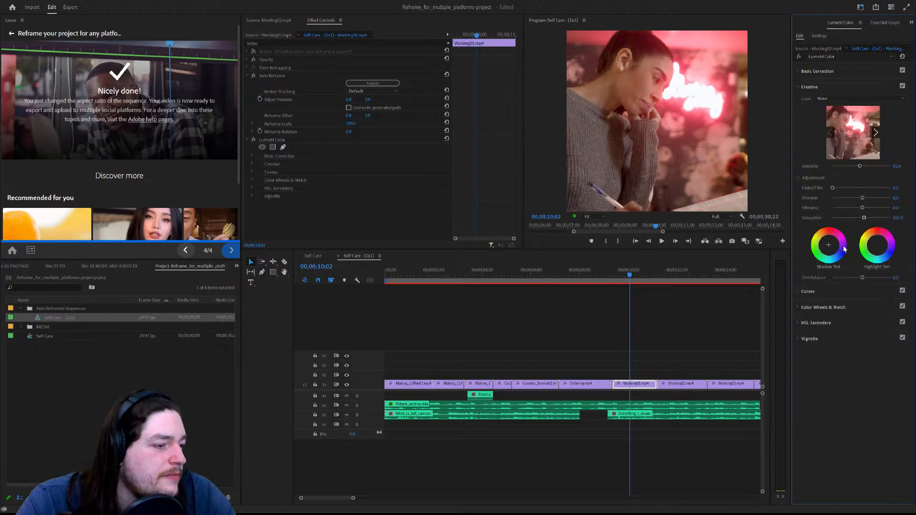
pyautogui.click(843, 71)
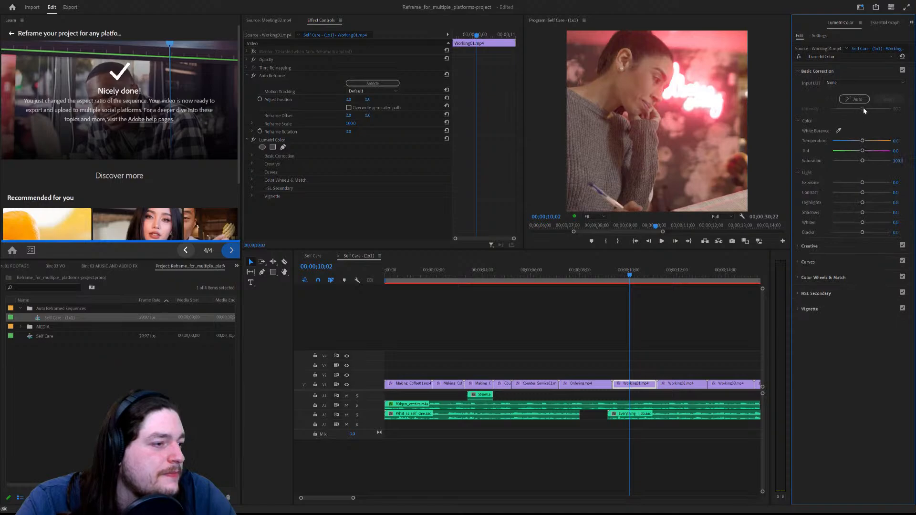
# Try white balance samples on Working01.mp4 from the woman's face and the neon sign area.
pyautogui.click(678, 124)
pyautogui.click(853, 84)
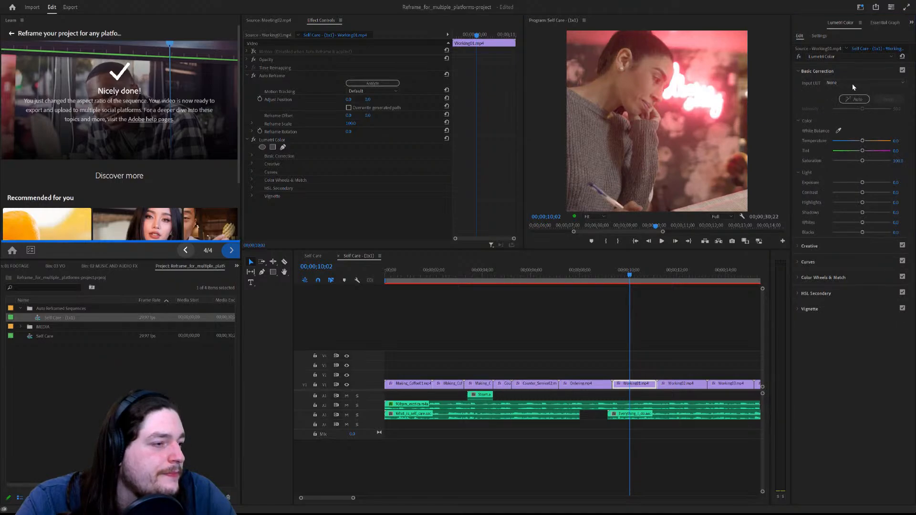
pyautogui.click(853, 85)
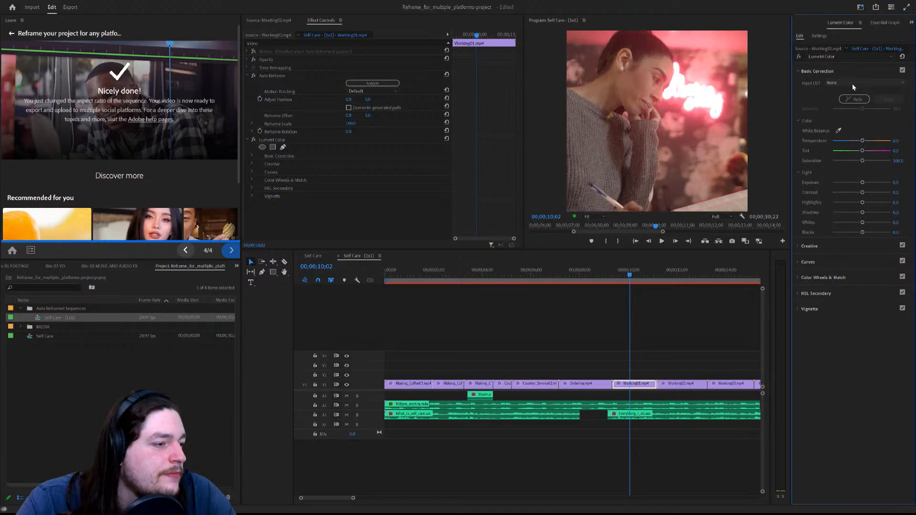
pyautogui.click(838, 131)
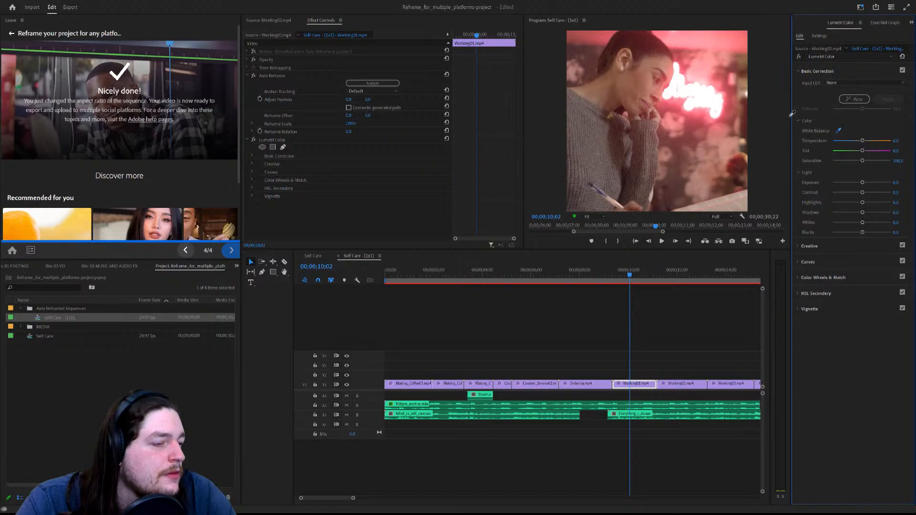
pyautogui.click(654, 91)
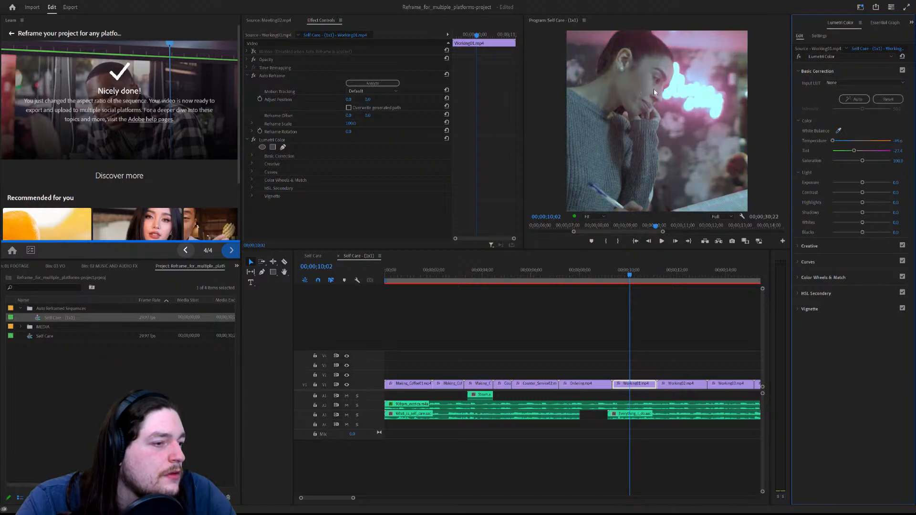
pyautogui.click(838, 131)
pyautogui.click(692, 98)
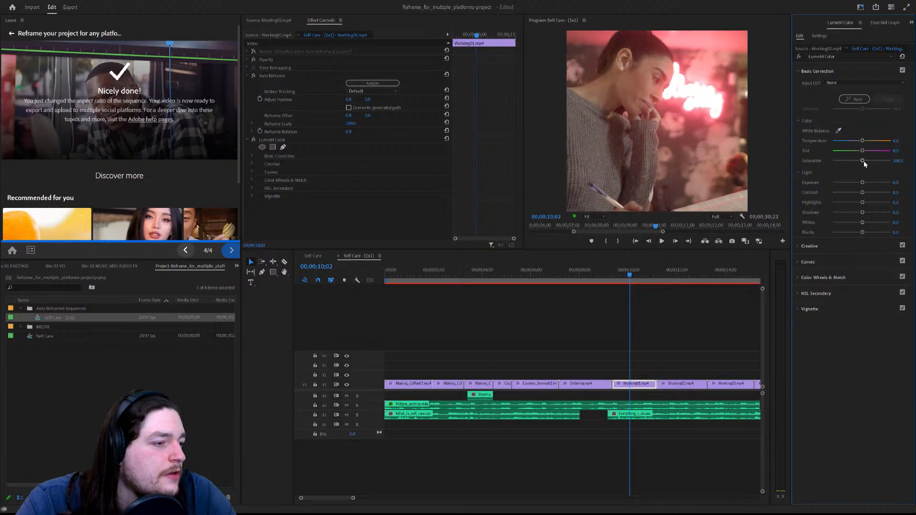
# Set Working01.mp4's Basic Correction saturation to about 152 and Creative vibrance to 100, and slightly lower its Creative saturation.
pyautogui.moveTo(863, 160); pyautogui.dragTo(878, 164)
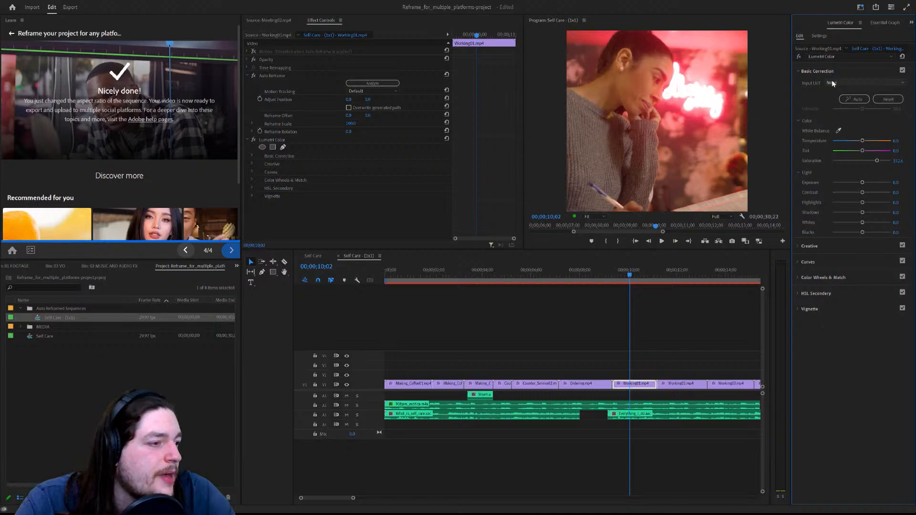
pyautogui.click(835, 246)
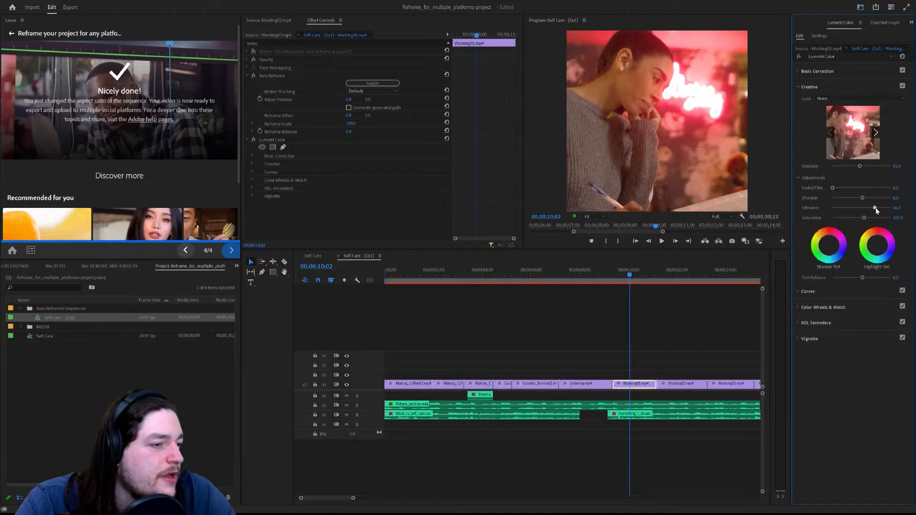
pyautogui.moveTo(874, 207)
pyautogui.mouseDown()
pyautogui.moveTo(899, 206)
pyautogui.moveTo(823, 205)
pyautogui.moveTo(890, 208)
pyautogui.mouseUp()
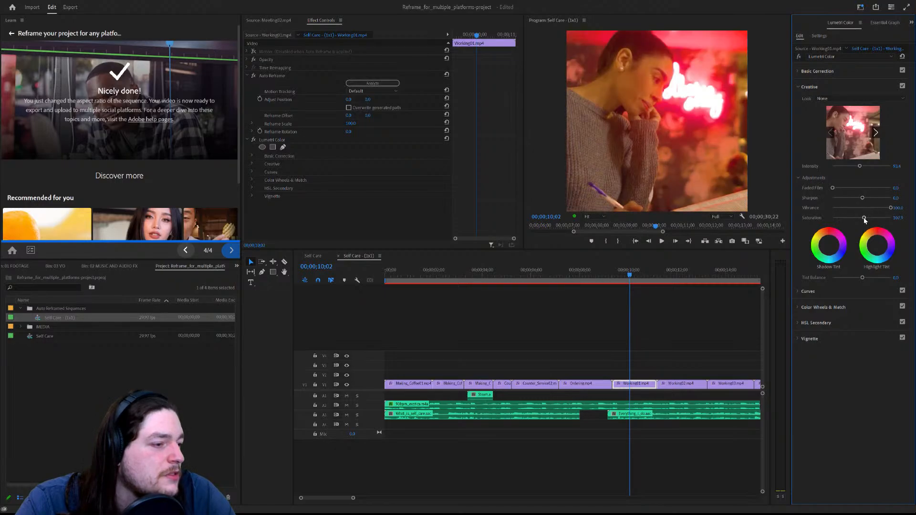
pyautogui.moveTo(864, 218)
pyautogui.mouseDown()
pyautogui.moveTo(852, 219)
pyautogui.moveTo(862, 222)
pyautogui.mouseUp()
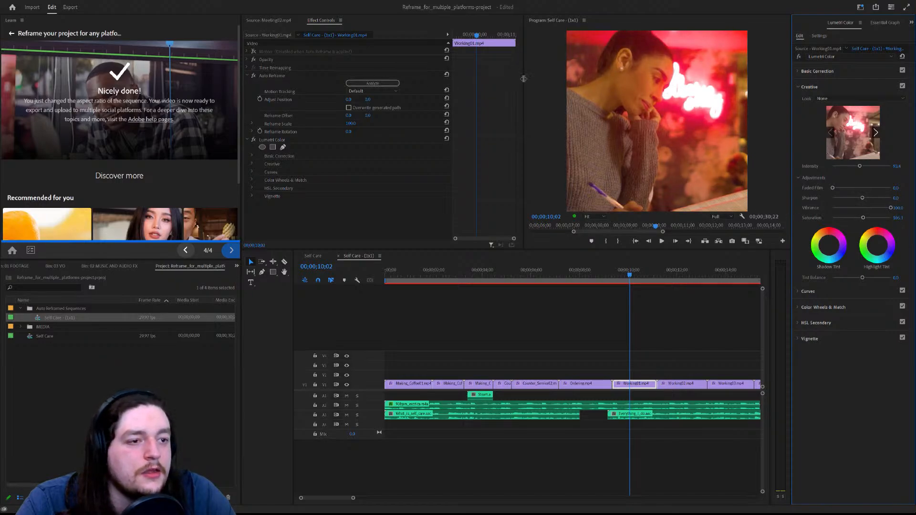
# At the start of Working01.mp4, overwrite the Auto Reframe generated path and raise the horizontal Adjust Position value.
pyautogui.click(640, 387)
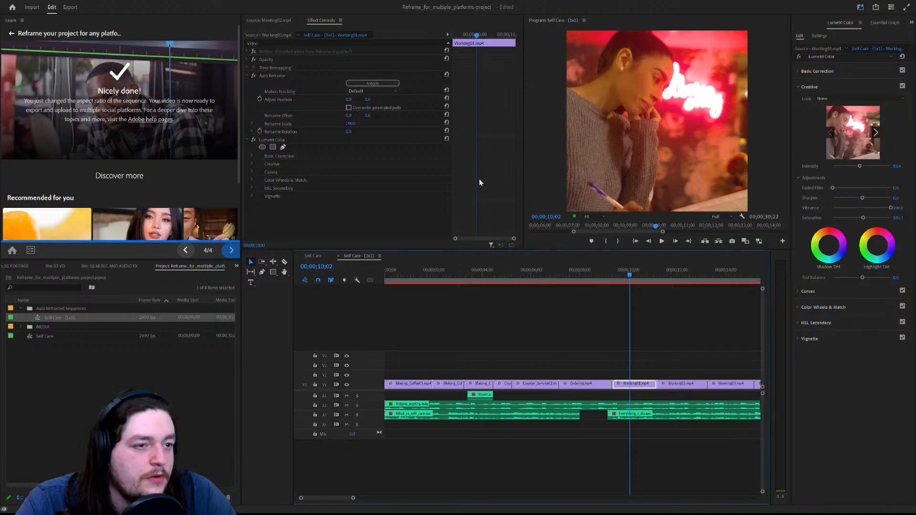
pyautogui.moveTo(480, 35); pyautogui.dragTo(426, 53)
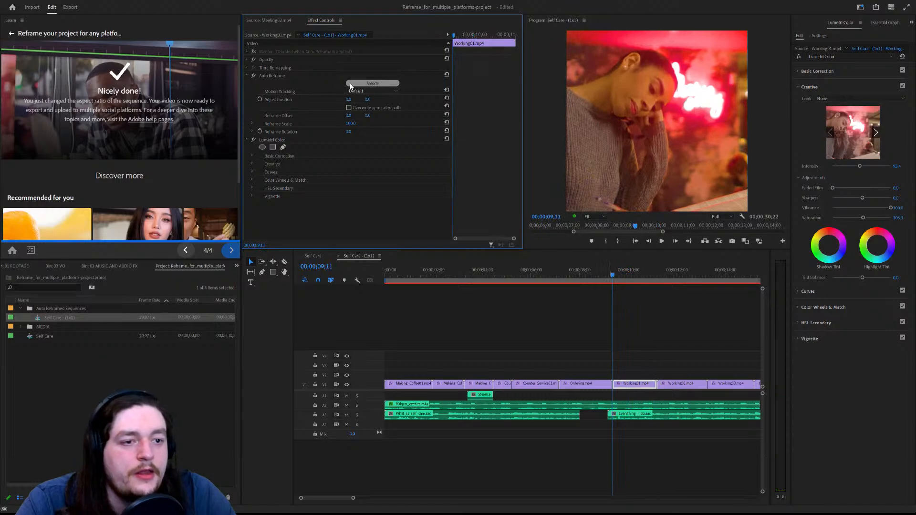
pyautogui.click(349, 107)
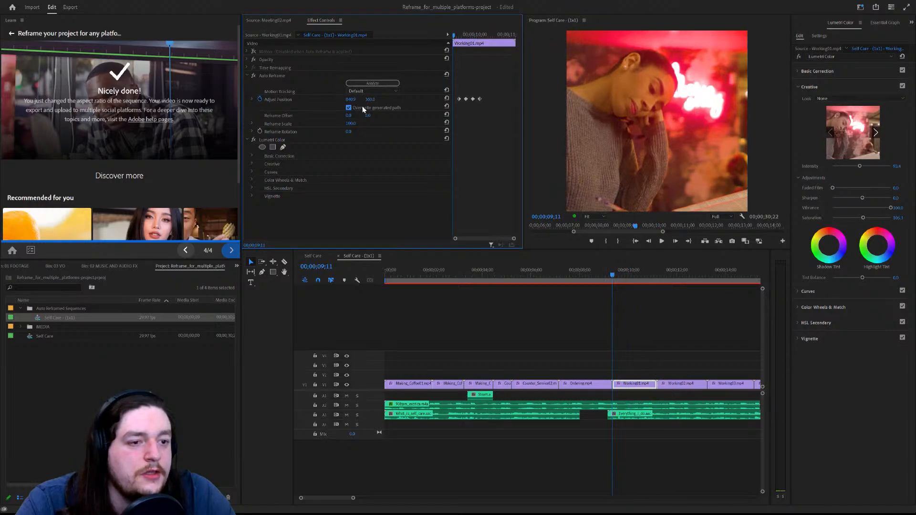
pyautogui.moveTo(351, 102); pyautogui.dragTo(404, 102)
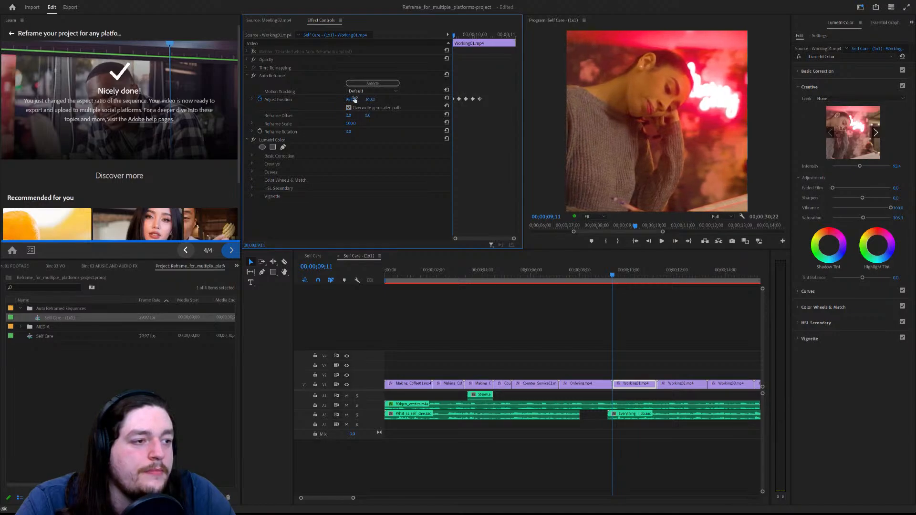
# Delete the remaining Adjust Position keyframes of Working01.mp4, keeping only the one at the clip's start.
pyautogui.press('Delete')
pyautogui.click(473, 100)
pyautogui.press('Delete')
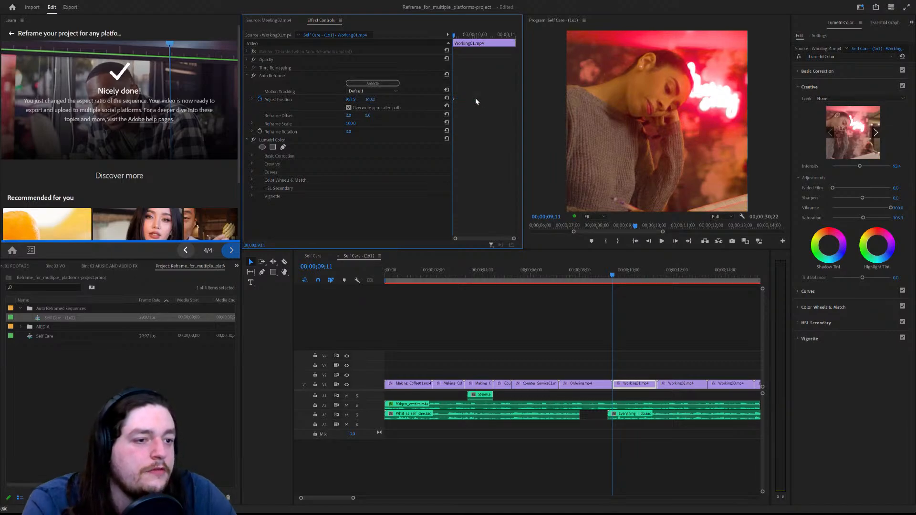
# Play the sequence from Ordering.mp4 and again from Working01.mp4 into Working03.mp4 to review the grade and framing.
pyautogui.click(597, 268)
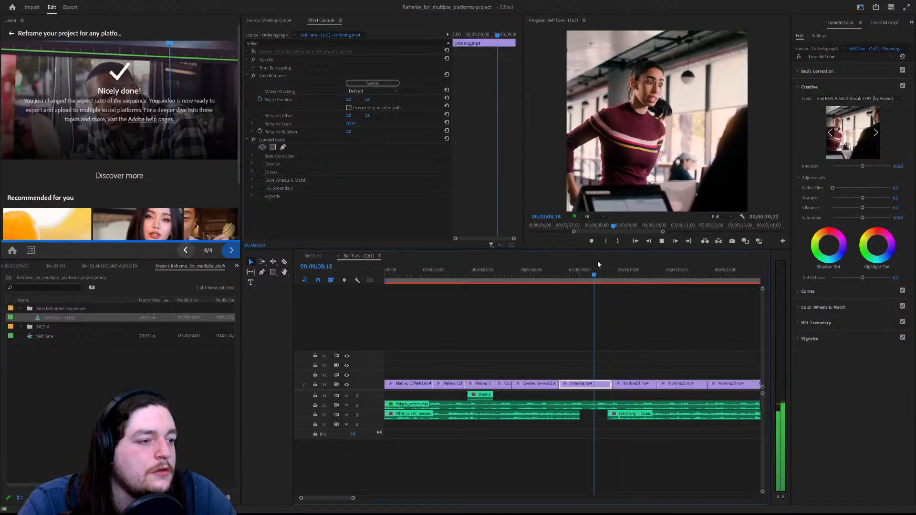
pyautogui.press('space')
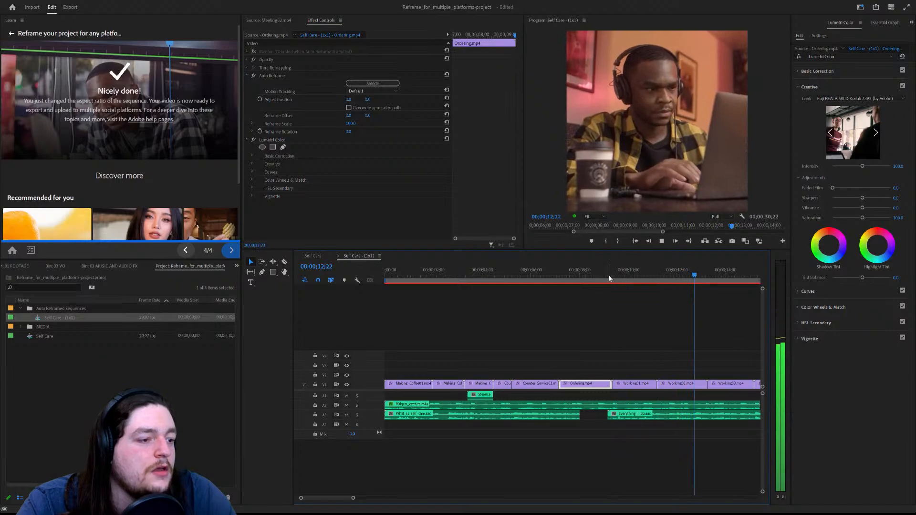
pyautogui.press('space')
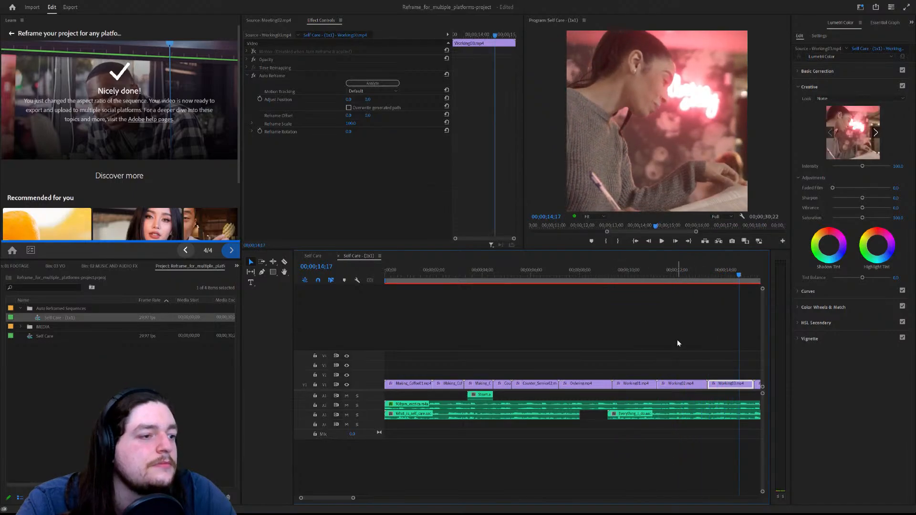
pyautogui.click(622, 272)
pyautogui.moveTo(623, 272); pyautogui.dragTo(617, 270)
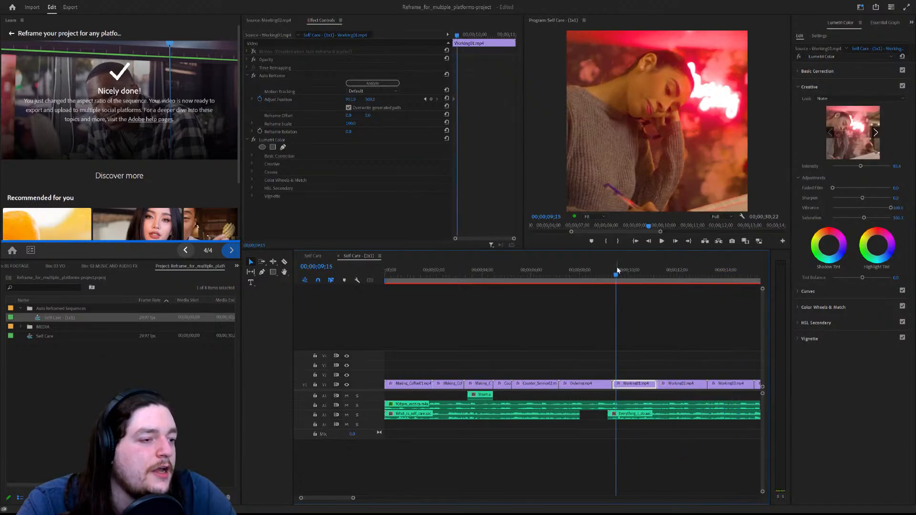
pyautogui.press('space')
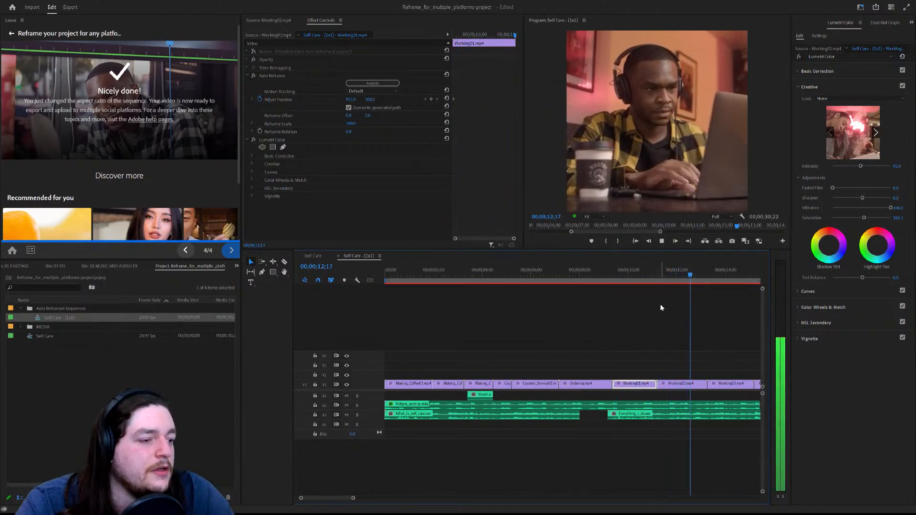
pyautogui.press('space')
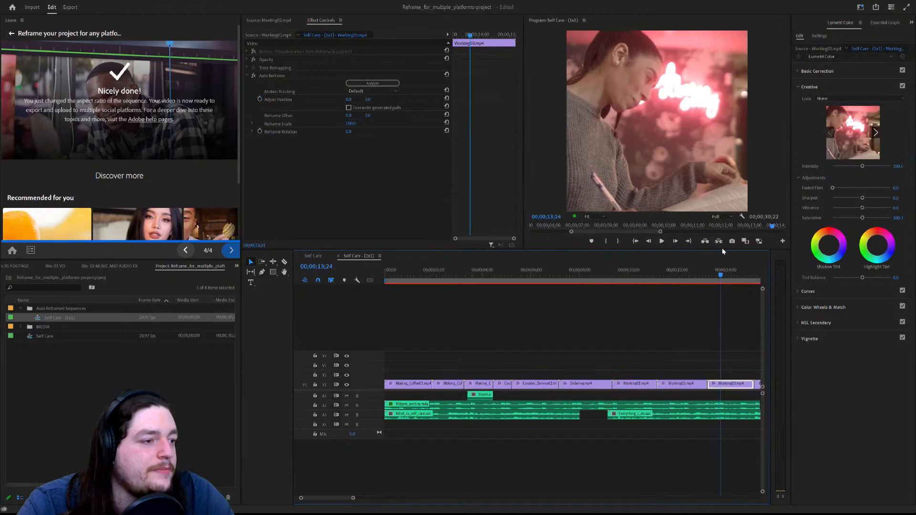
# Return to Working01.mp4 at about 00;00;10;04 and view its Lumetri Color settings for colour space.
pyautogui.click(635, 386)
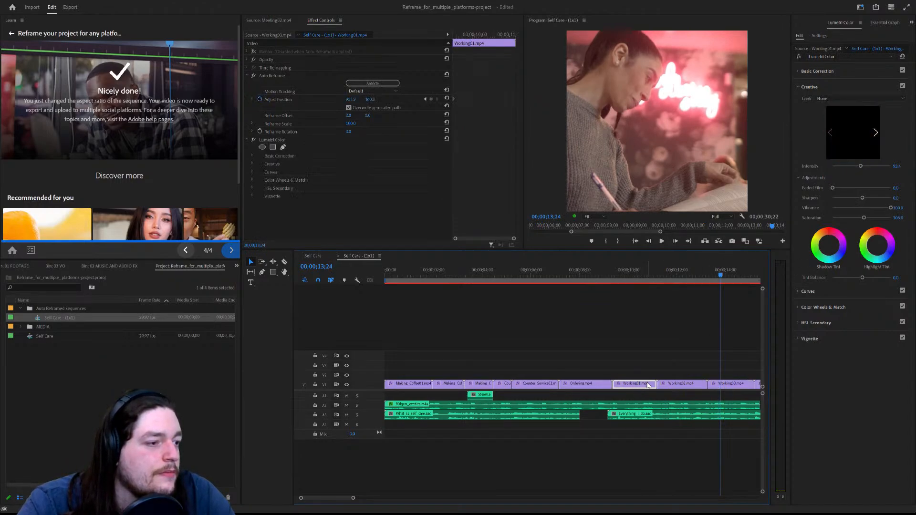
pyautogui.click(632, 271)
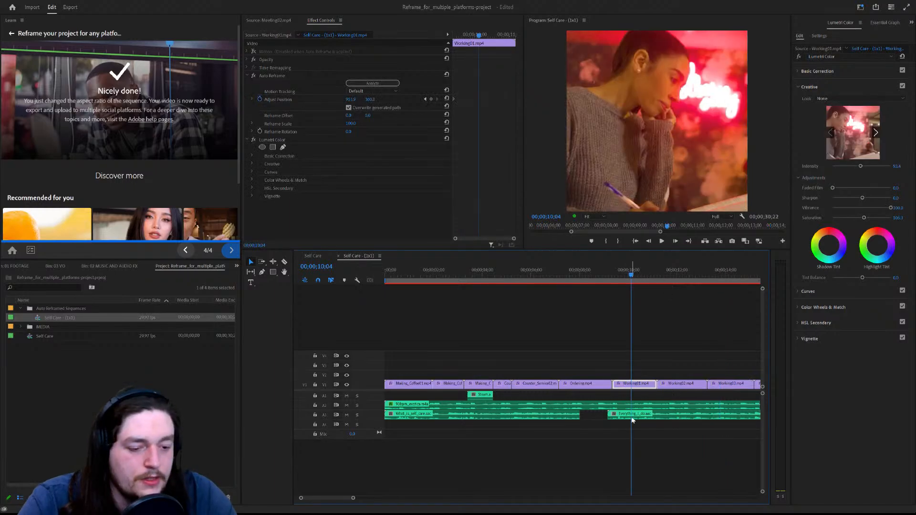
pyautogui.click(834, 380)
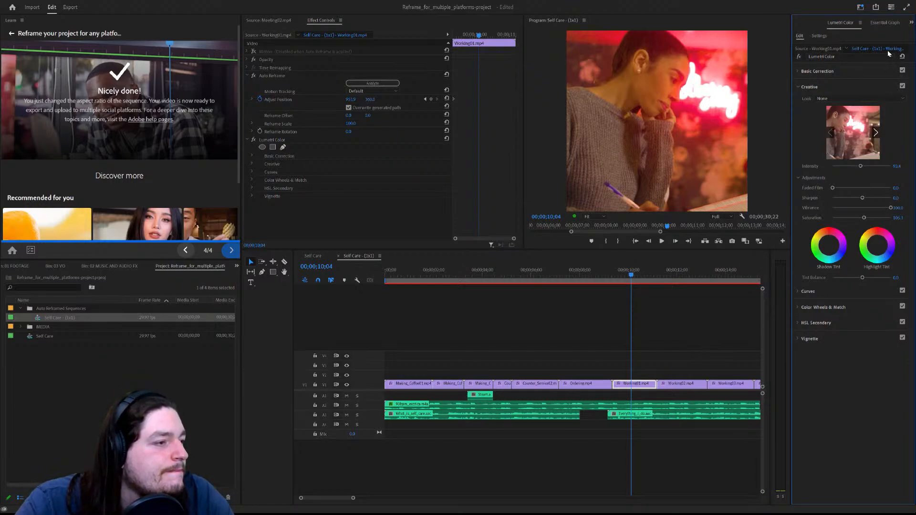
pyautogui.click(816, 37)
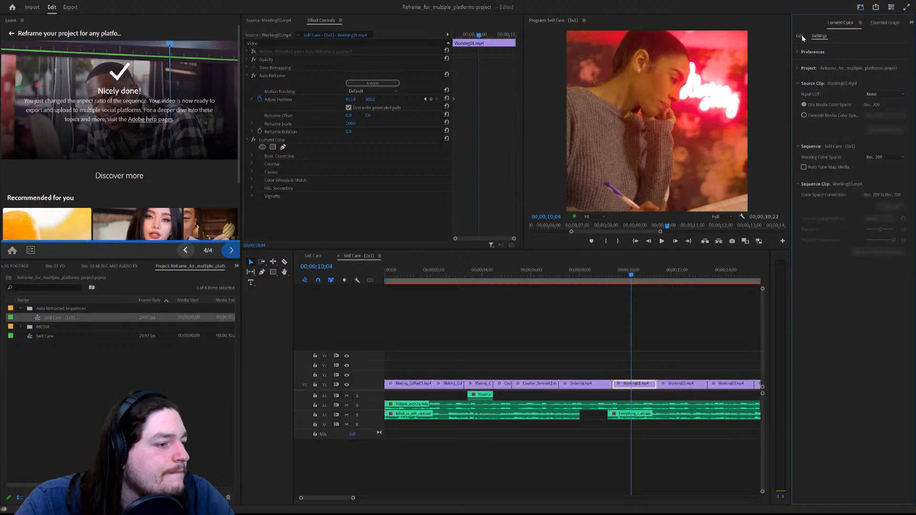
pyautogui.click(801, 36)
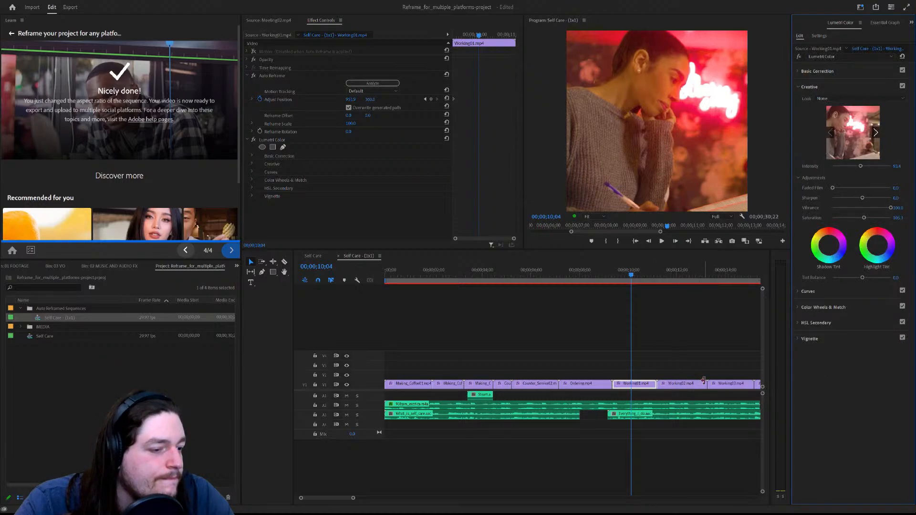
# Paste a copy of Working01.mp4 into the video track at 00;00;13;26, over Working03.mp4.
pyautogui.click(727, 380)
pyautogui.click(723, 273)
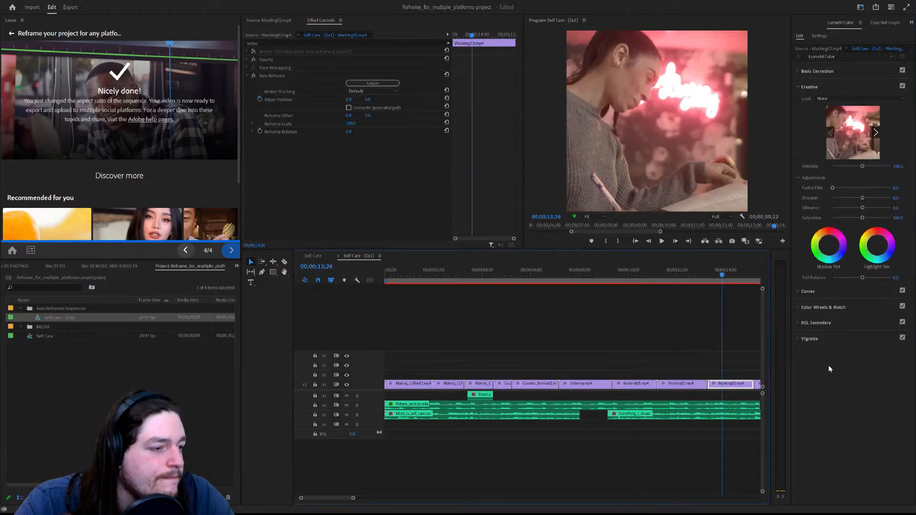
pyautogui.click(638, 384)
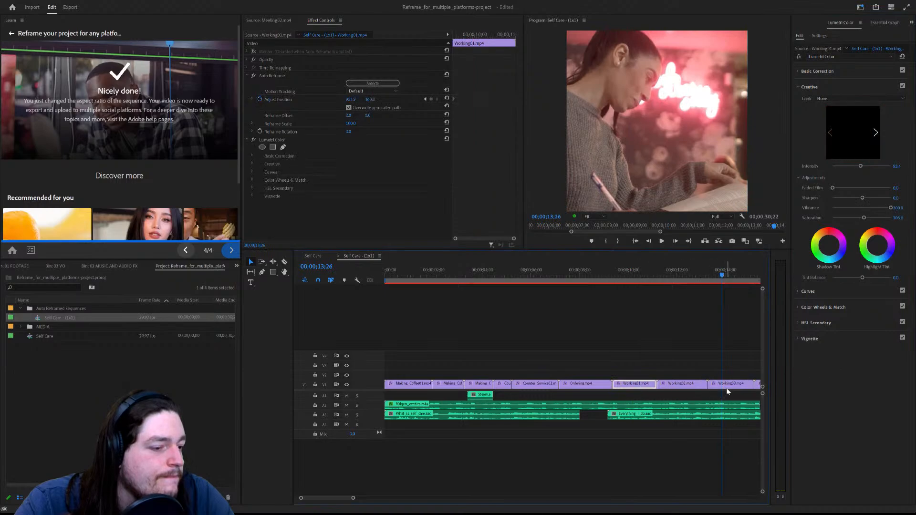
pyautogui.press('Down')
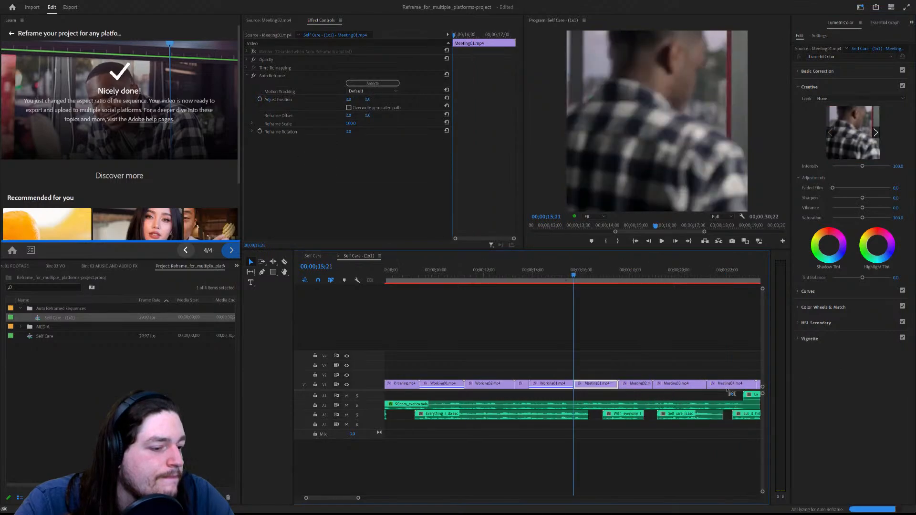
# Try to delete Meeting01.mp4 and close the gap it leaves by extending the start of Meeting02.mp4.
pyautogui.press('Delete')
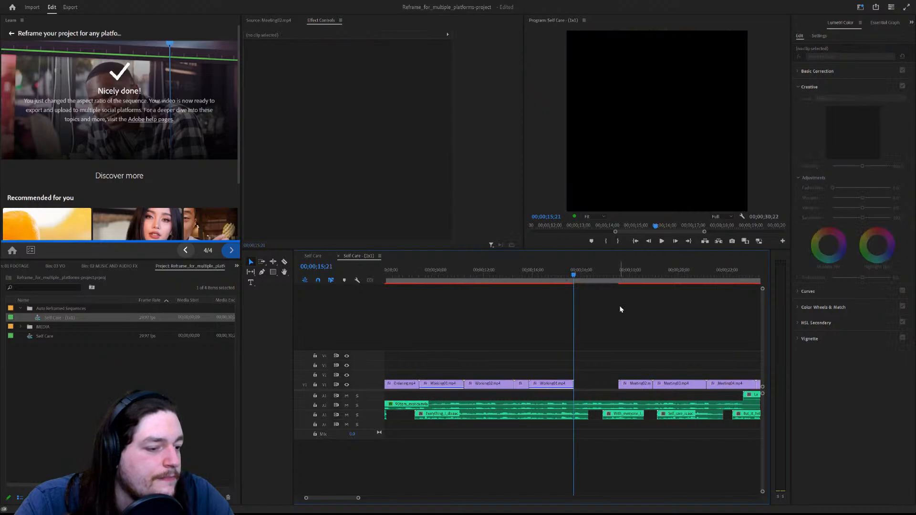
pyautogui.click(609, 383)
pyautogui.press('Delete')
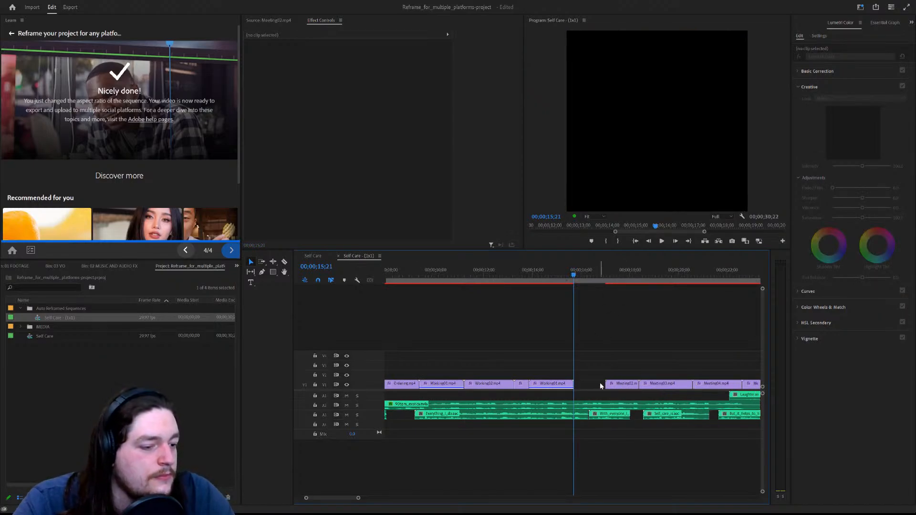
pyautogui.click(601, 385)
pyautogui.click(606, 385)
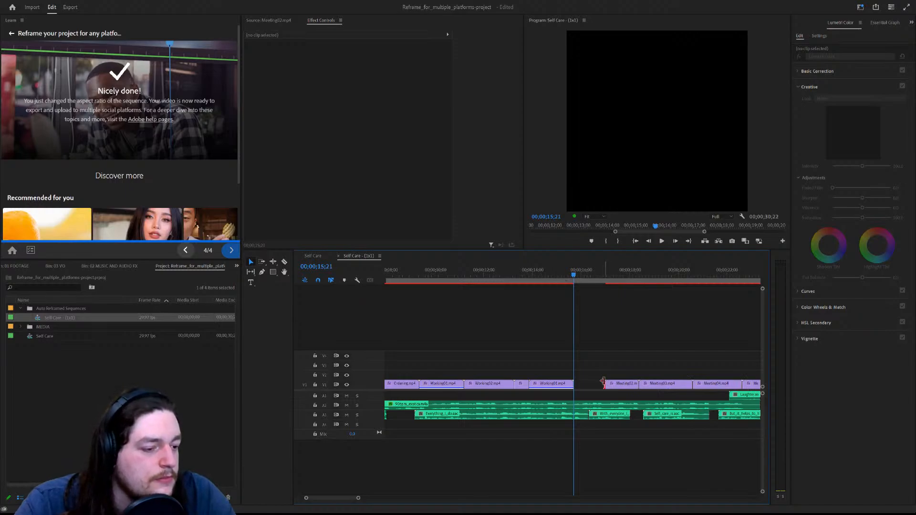
pyautogui.moveTo(607, 384); pyautogui.dragTo(576, 385)
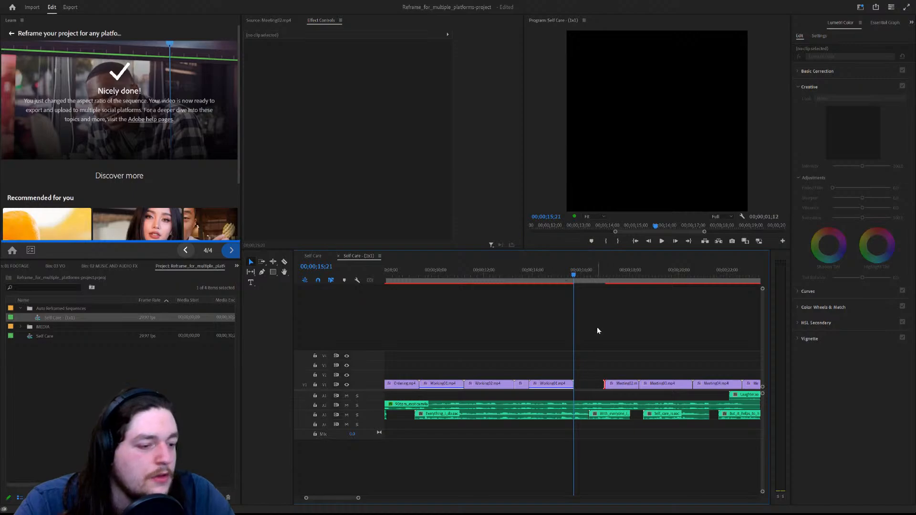
# Undo the clip deletion, gap edits and paste, and redo the paste of Working01.mp4.
pyautogui.hotkey('ctrl', 'z')
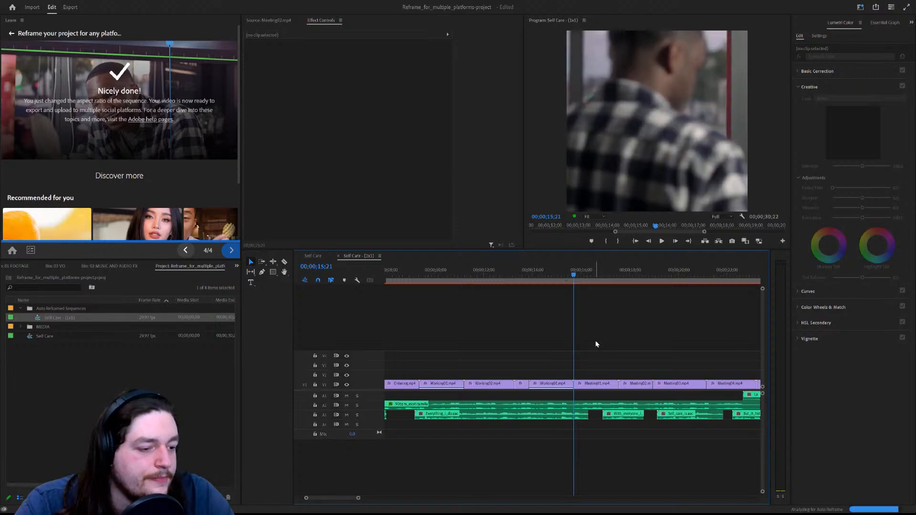
pyautogui.hotkey('ctrl', 'z')
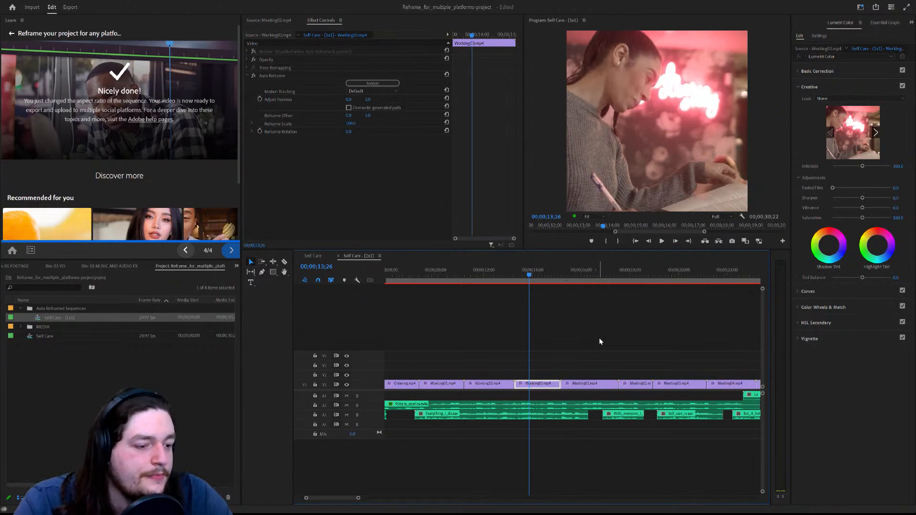
pyautogui.hotkey('ctrl', 'shift', 'z')
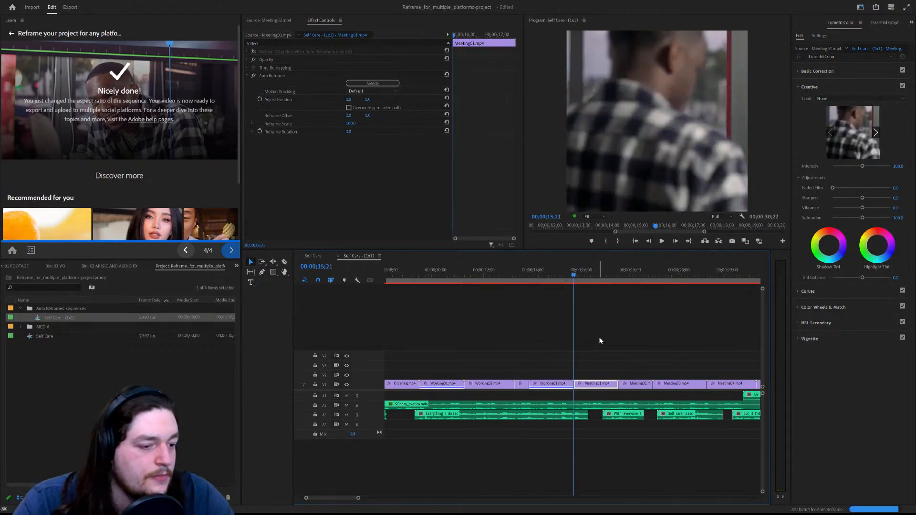
# Undo the paste of Working01.mp4 and return to the original Working01.mp4 at about 00;00;10;01.
pyautogui.hotkey('ctrl', 'z')
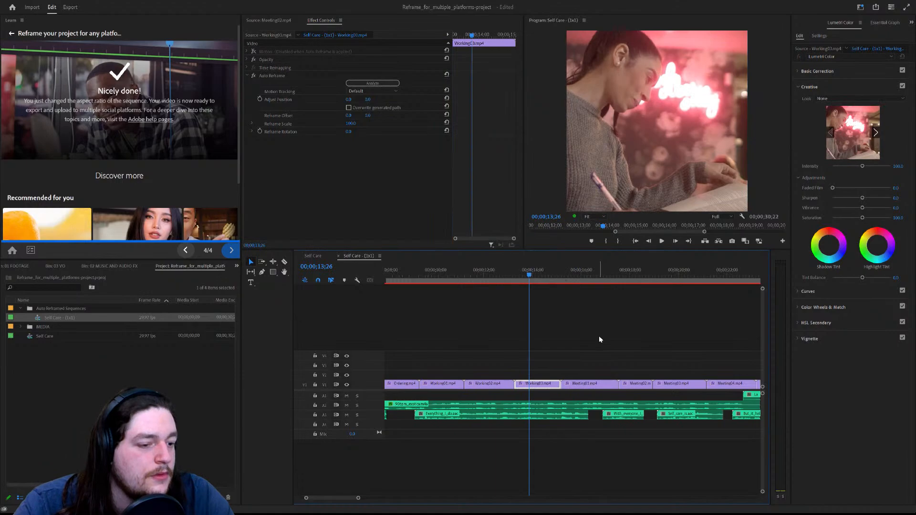
pyautogui.click(516, 275)
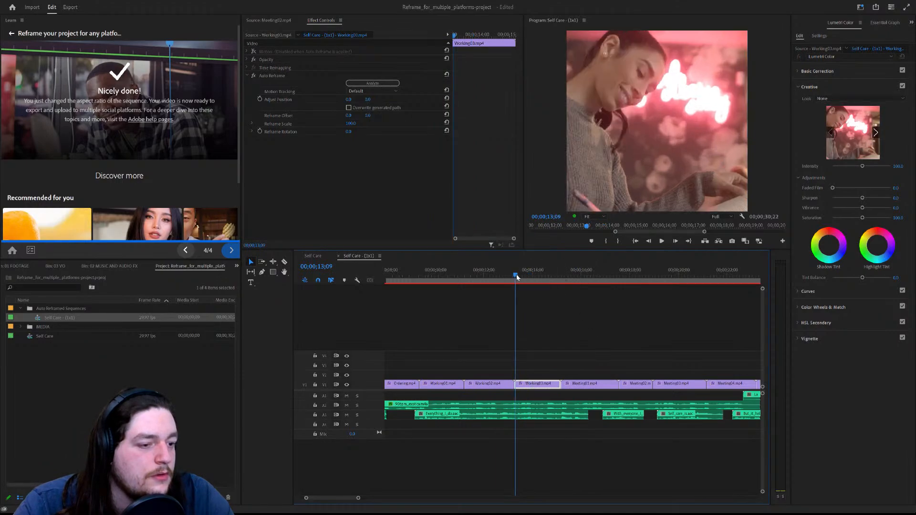
pyautogui.moveTo(536, 276); pyautogui.dragTo(436, 276)
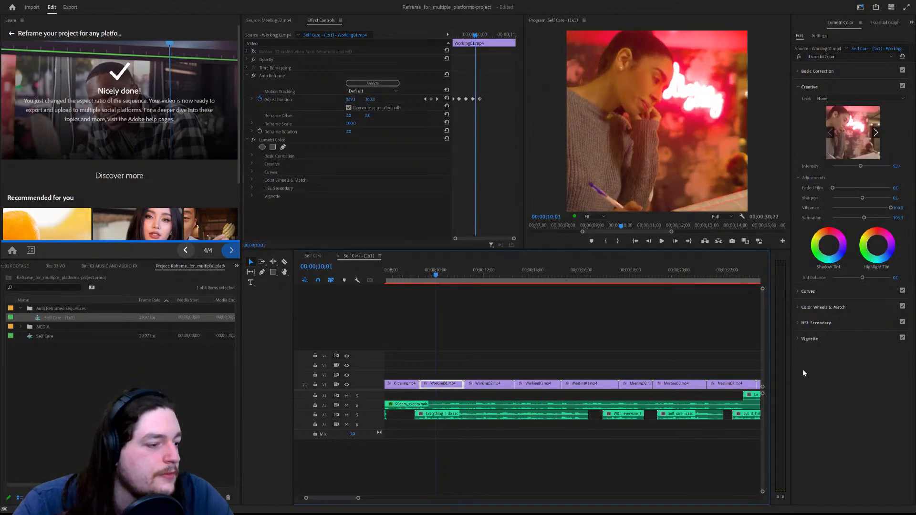
pyautogui.click(842, 379)
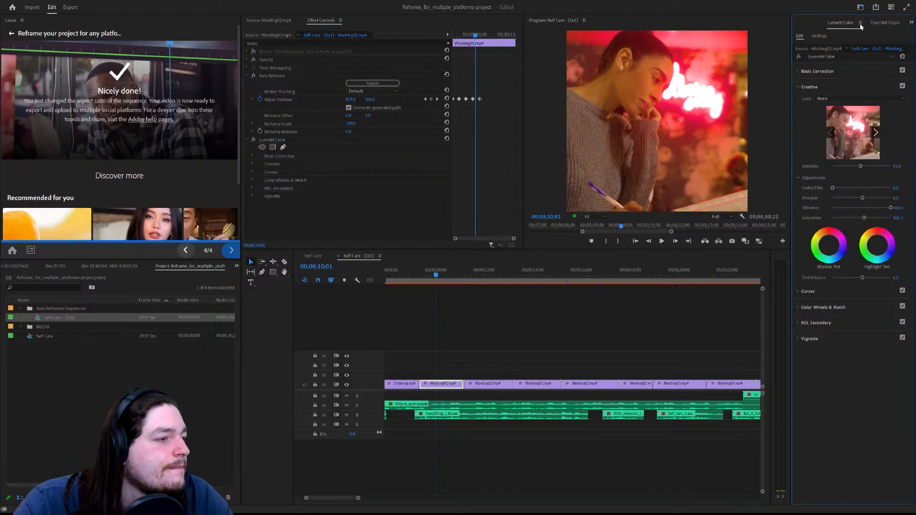
pyautogui.click(898, 98)
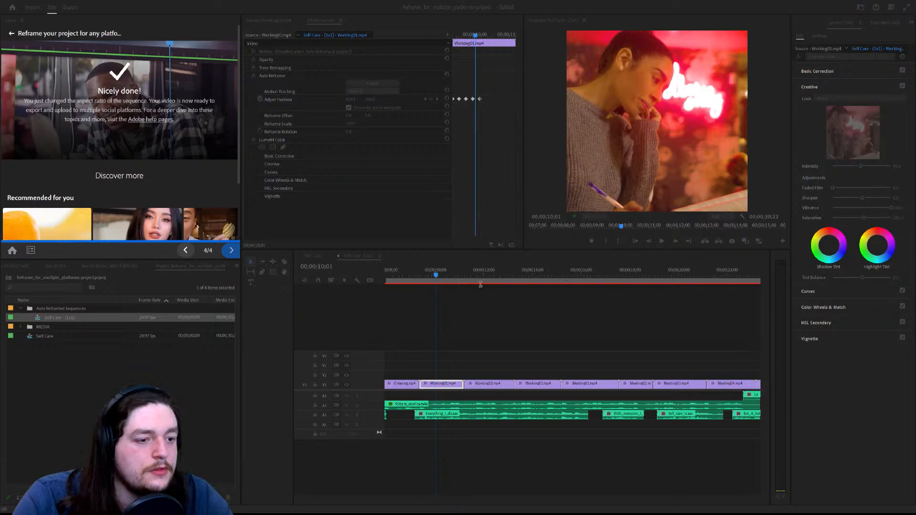
pyautogui.click(515, 310)
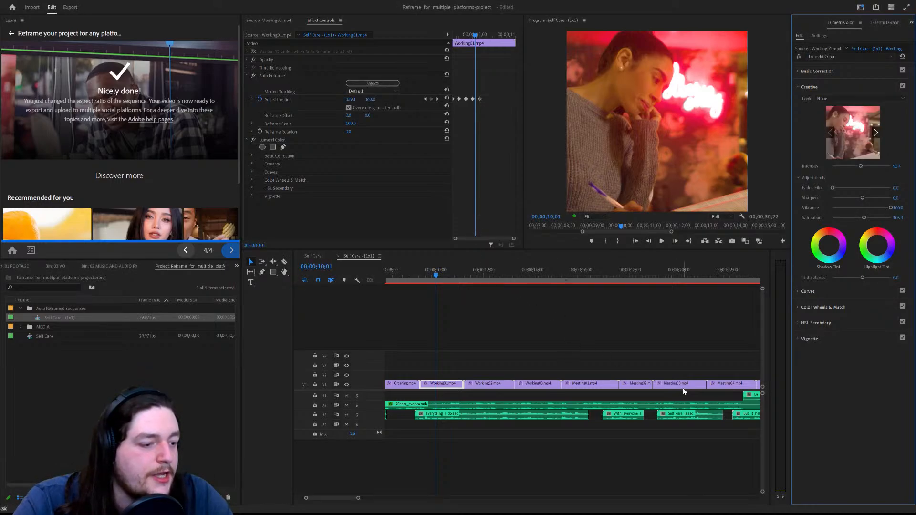
# Move to Working03.mp4 at 00;00;14;13 and view its Basic Correction settings in Lumetri Color.
pyautogui.click(539, 271)
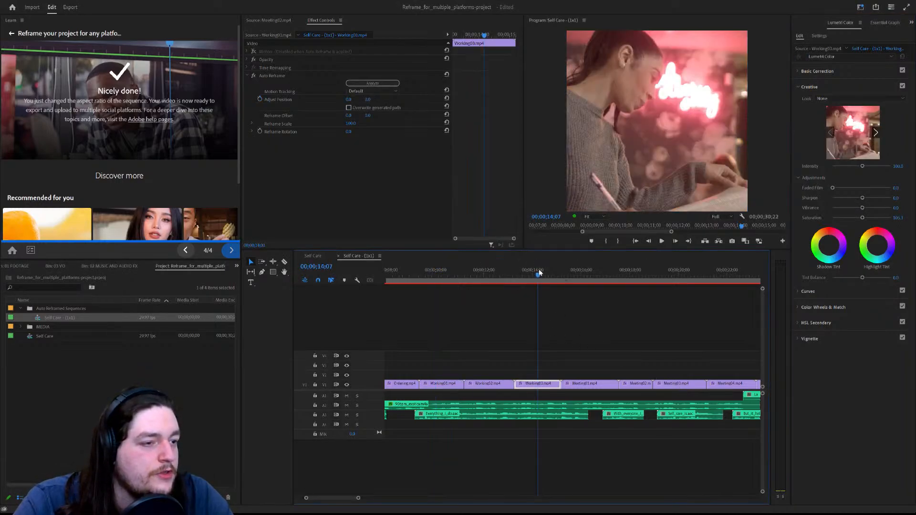
pyautogui.click(687, 274)
pyautogui.click(545, 270)
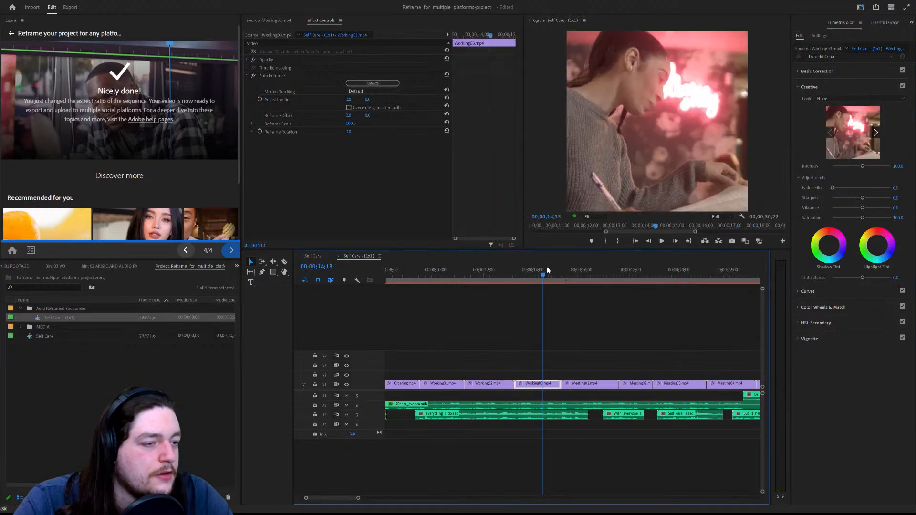
pyautogui.click(843, 69)
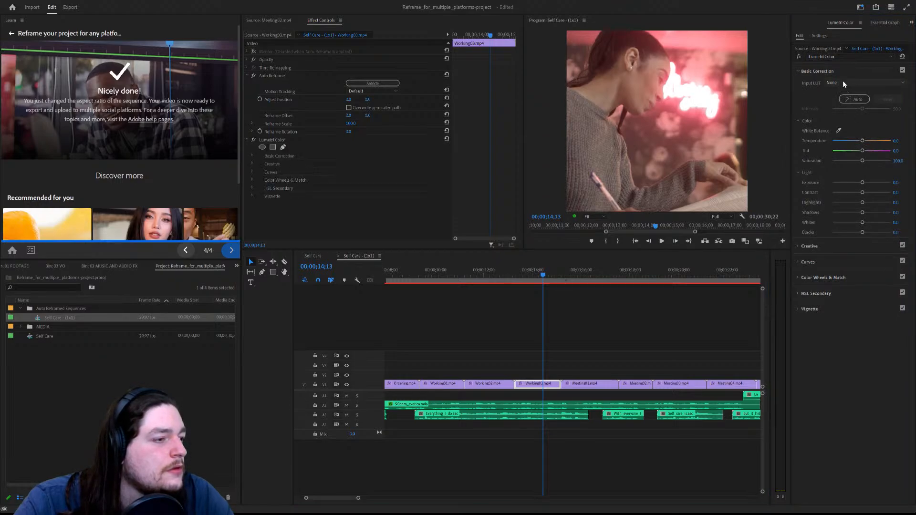
pyautogui.click(452, 9)
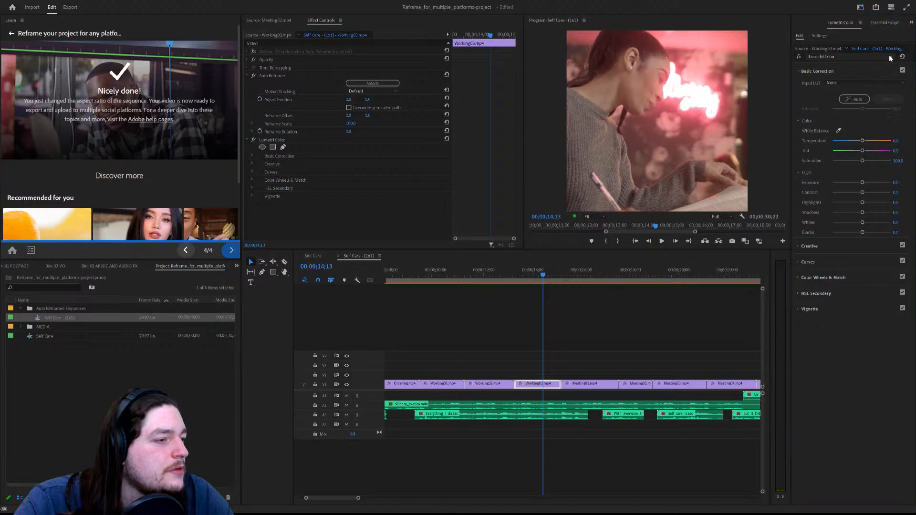
# Check the Creative section and source clip of Working03.mp4, and apply the automatic Basic Correction to it.
pyautogui.click(873, 65)
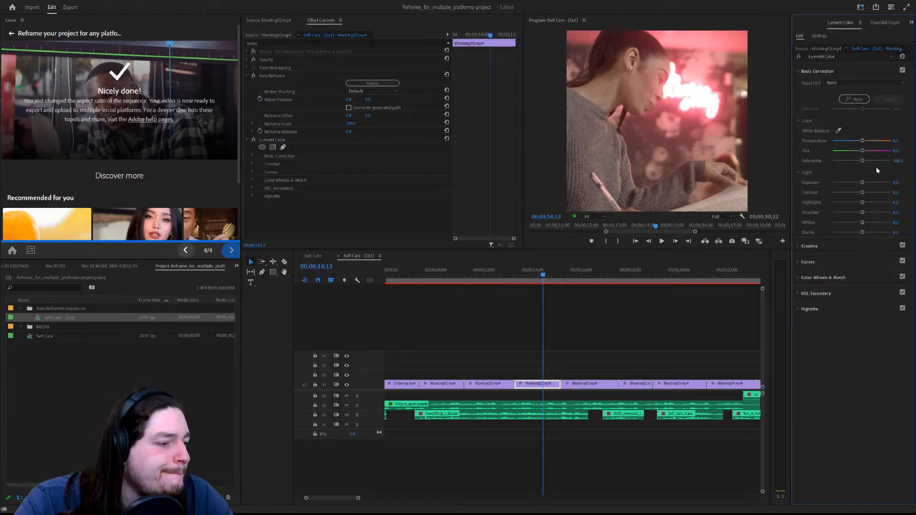
pyautogui.click(850, 250)
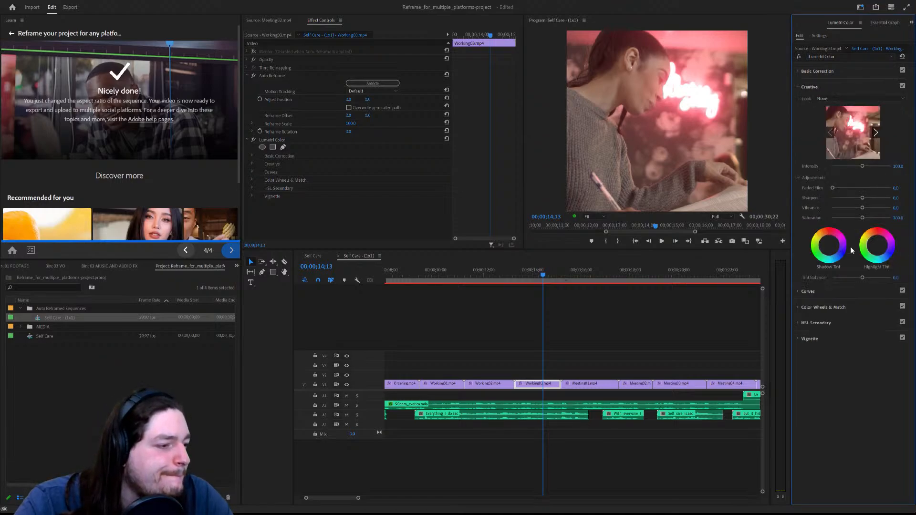
pyautogui.click(833, 72)
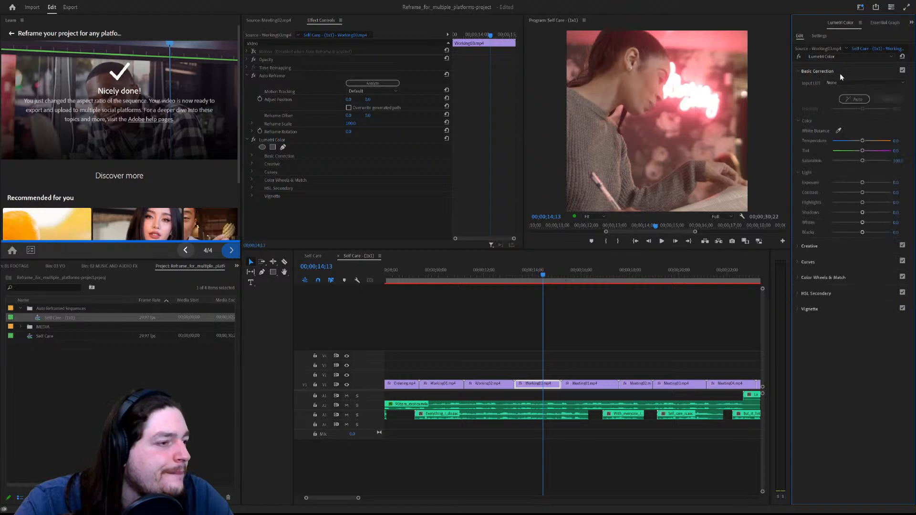
pyautogui.click(826, 72)
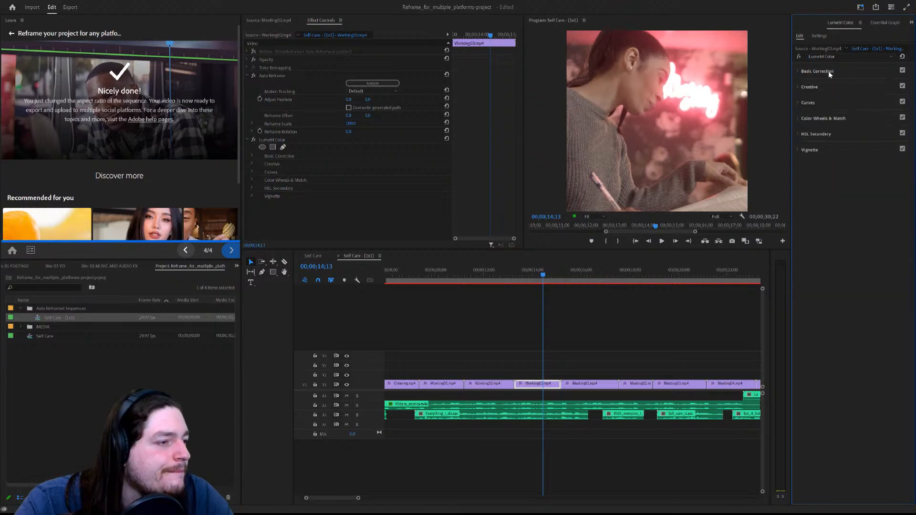
pyautogui.click(829, 70)
pyautogui.click(829, 47)
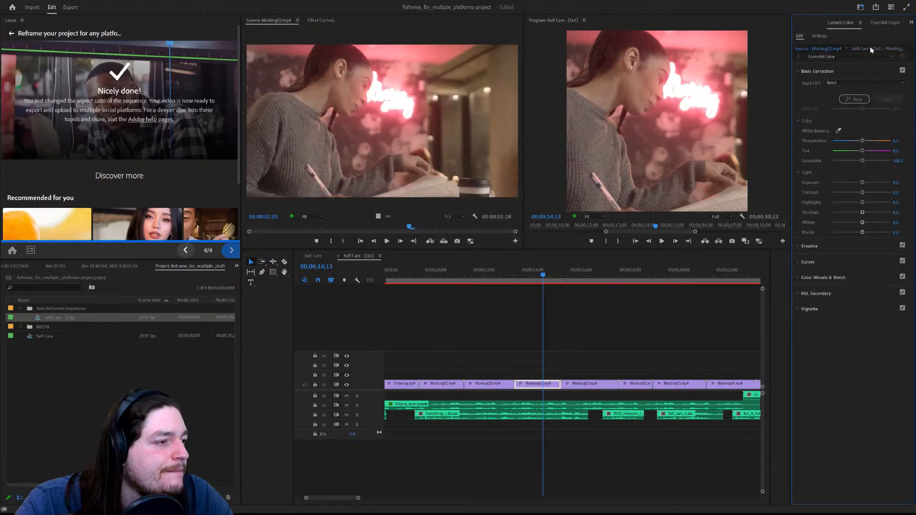
pyautogui.click(860, 99)
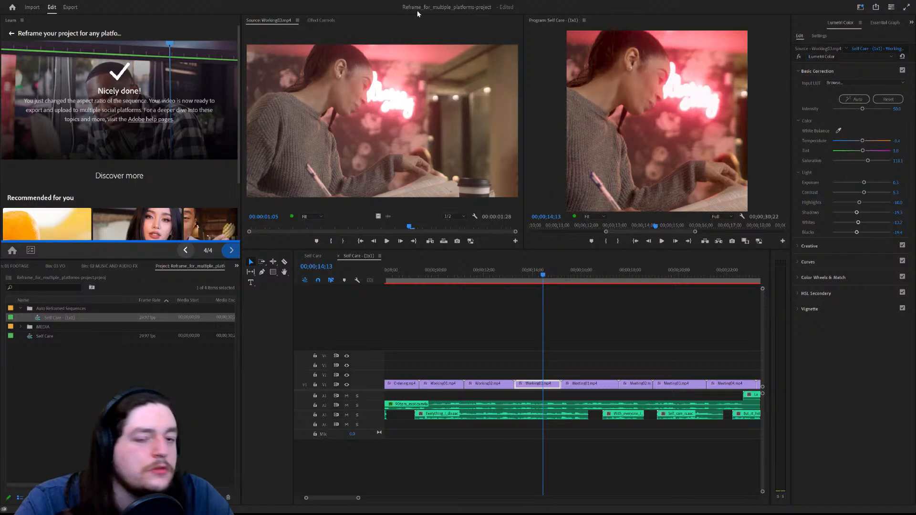
# Examine the input LUT, creative look and colour space settings of Working03.mp4, and return to its Basic Correction values.
pyautogui.click(446, 7)
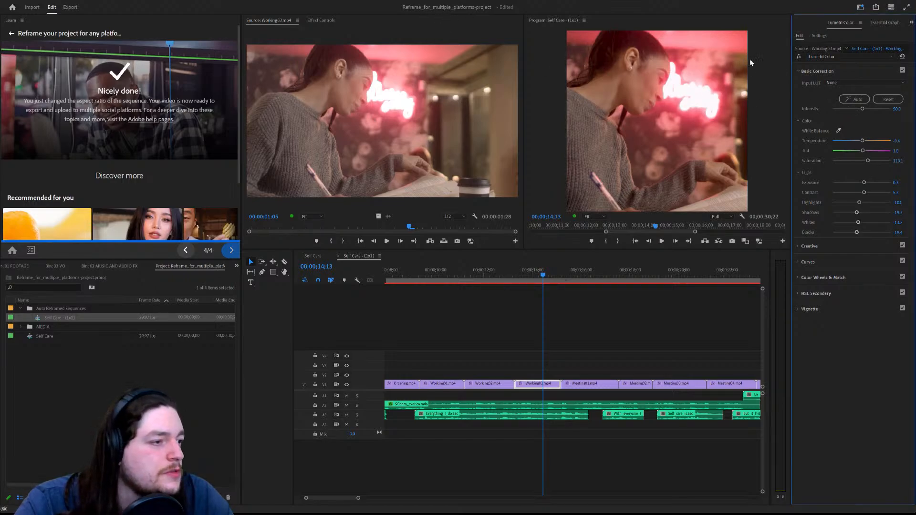
pyautogui.click(887, 81)
pyautogui.click(874, 77)
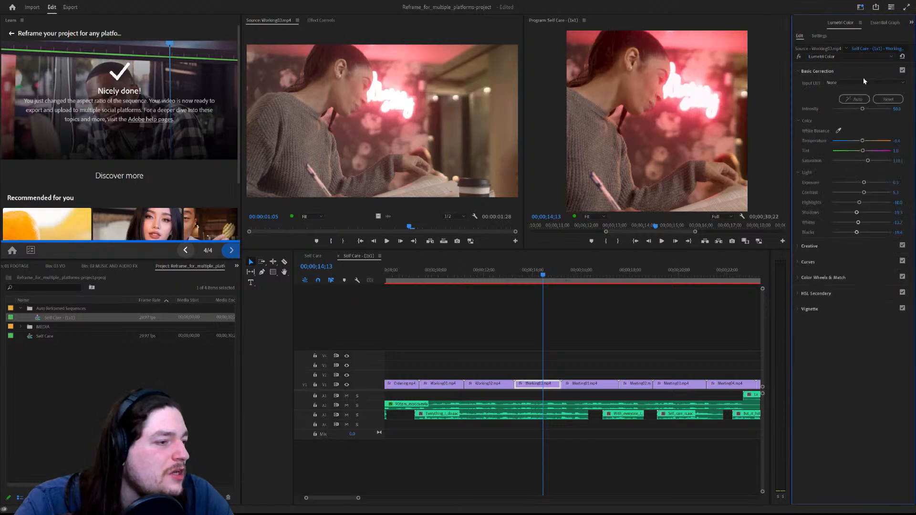
pyautogui.click(837, 246)
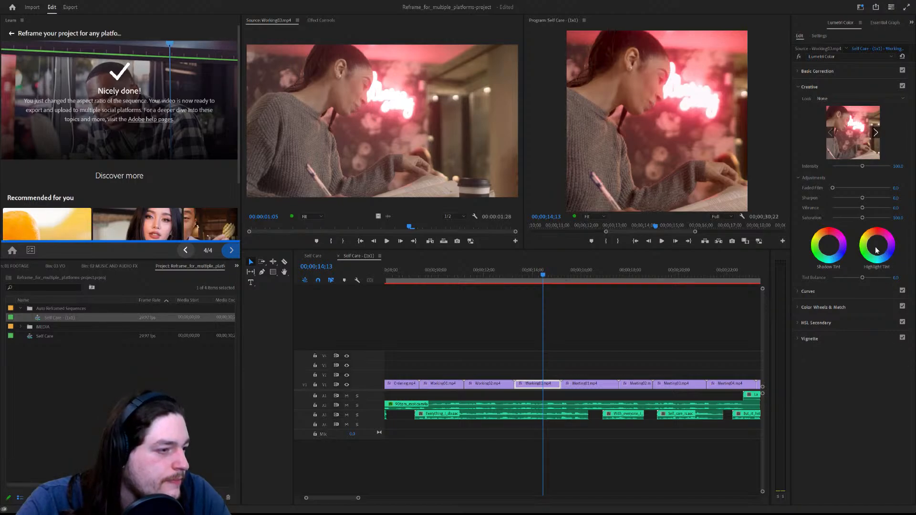
pyautogui.click(802, 123)
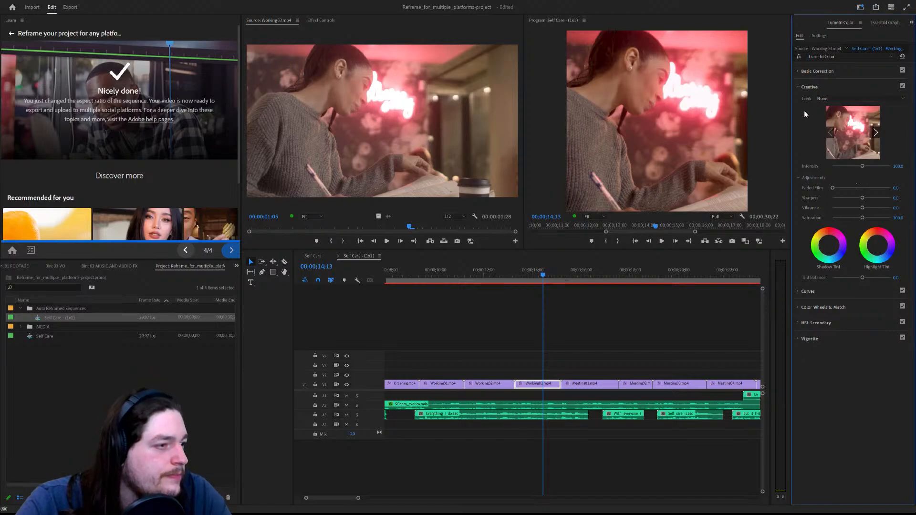
pyautogui.click(897, 94)
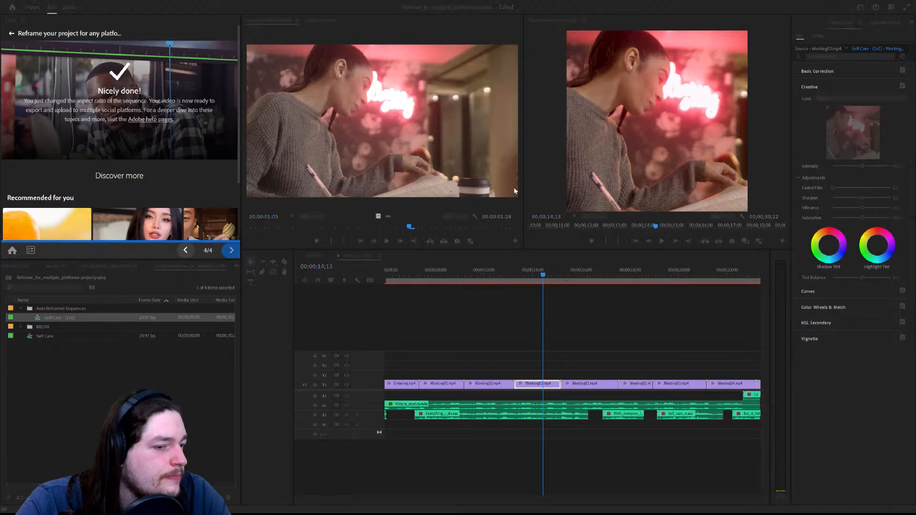
pyautogui.click(504, 196)
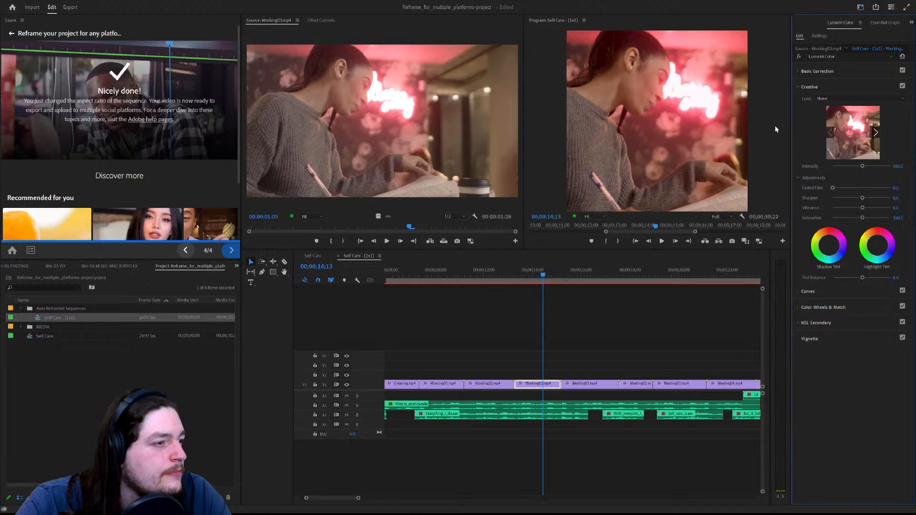
pyautogui.click(818, 36)
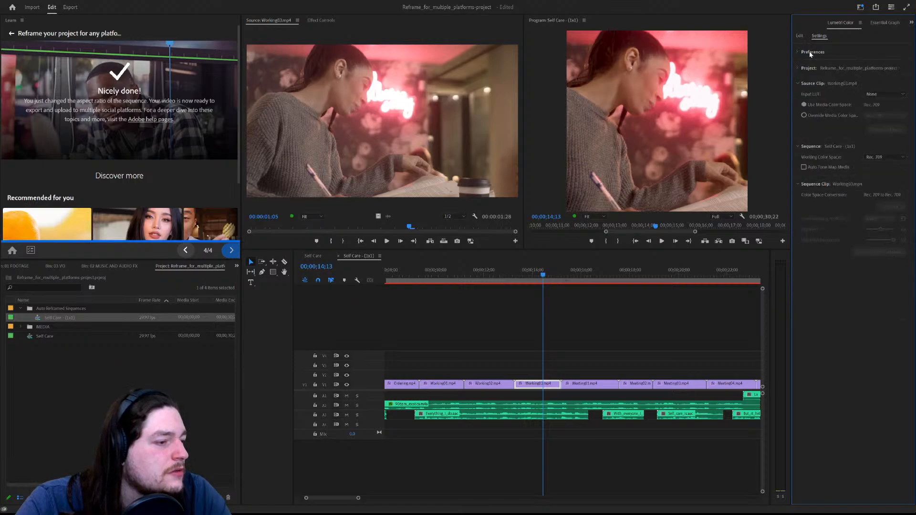
pyautogui.click(801, 36)
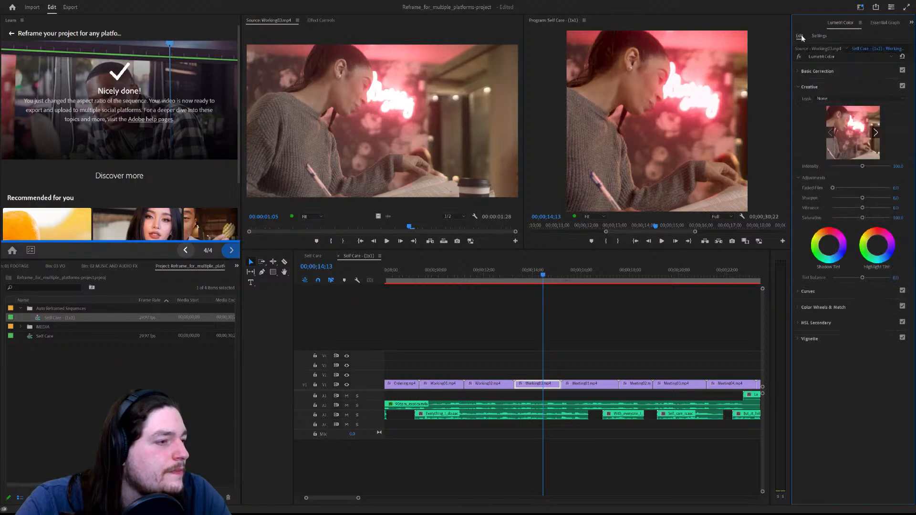
pyautogui.click(840, 68)
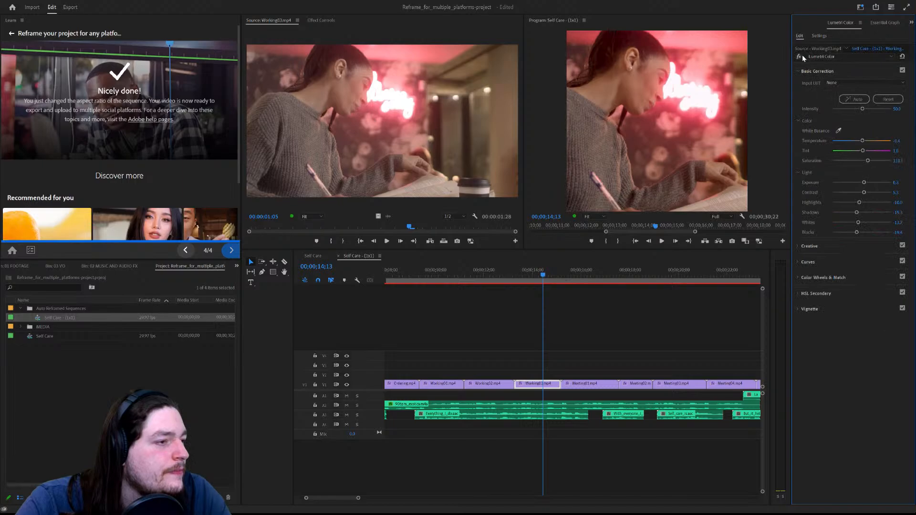
pyautogui.click(834, 57)
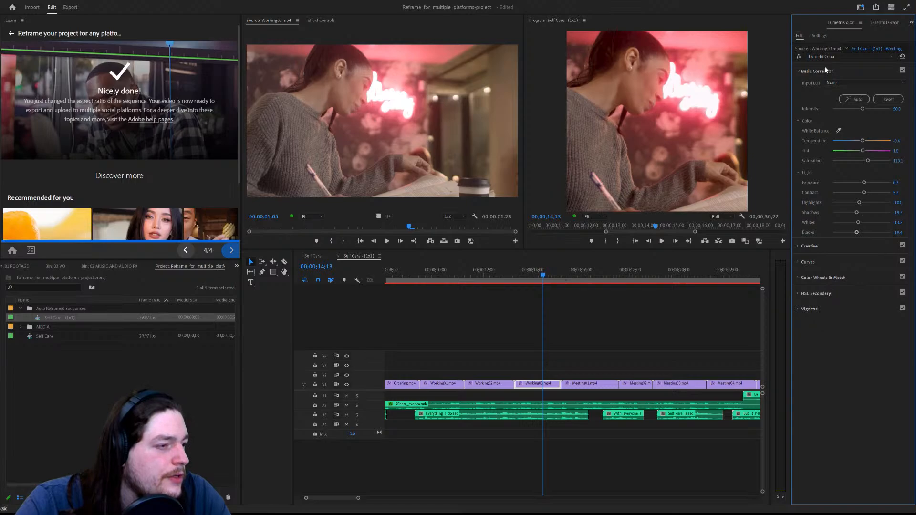
# Compare the Basic Correction settings of Working01.mp4 and Meeting01.mp4, and preview the meeting clips from about 00;00;18;06.
pyautogui.click(448, 383)
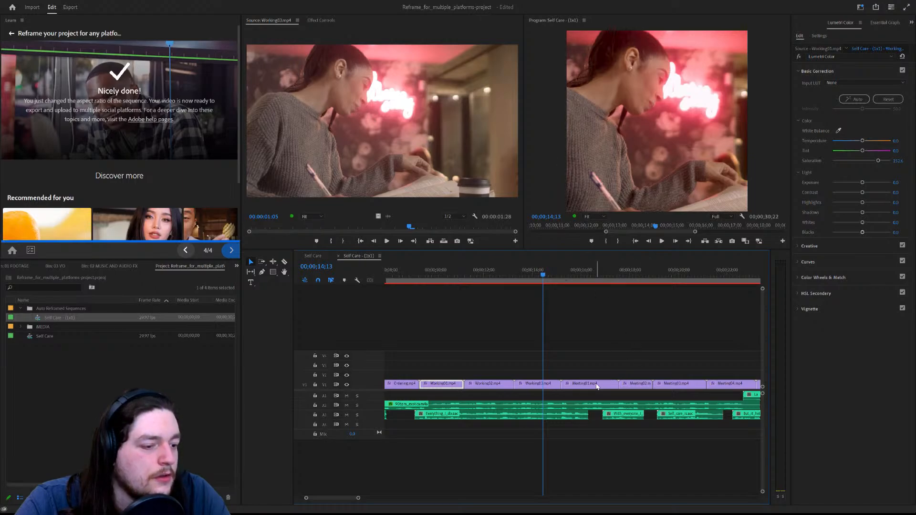
pyautogui.click(610, 384)
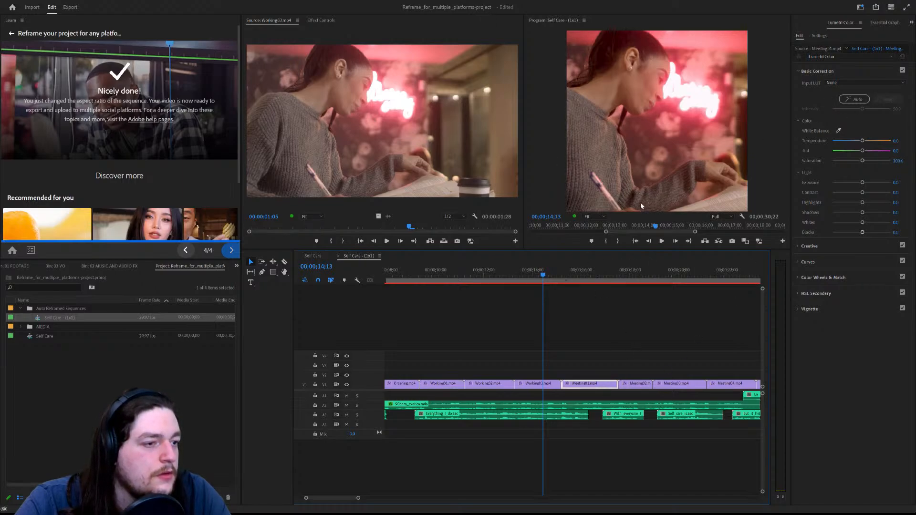
pyautogui.click(595, 271)
pyautogui.click(635, 269)
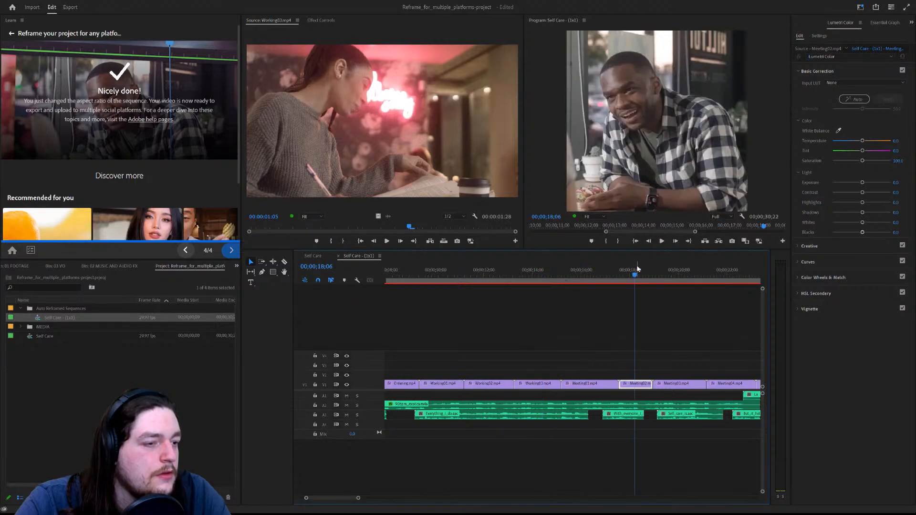
pyautogui.click(661, 268)
# Reset the automatic Basic Correction of Working03.mp4 at 00;00;14;15 and keep the clip selected.
pyautogui.click(545, 270)
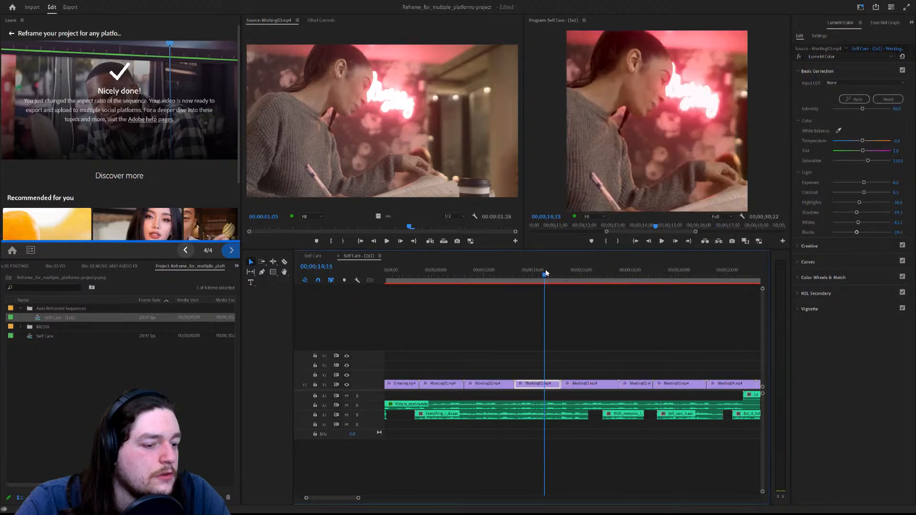
pyautogui.click(902, 99)
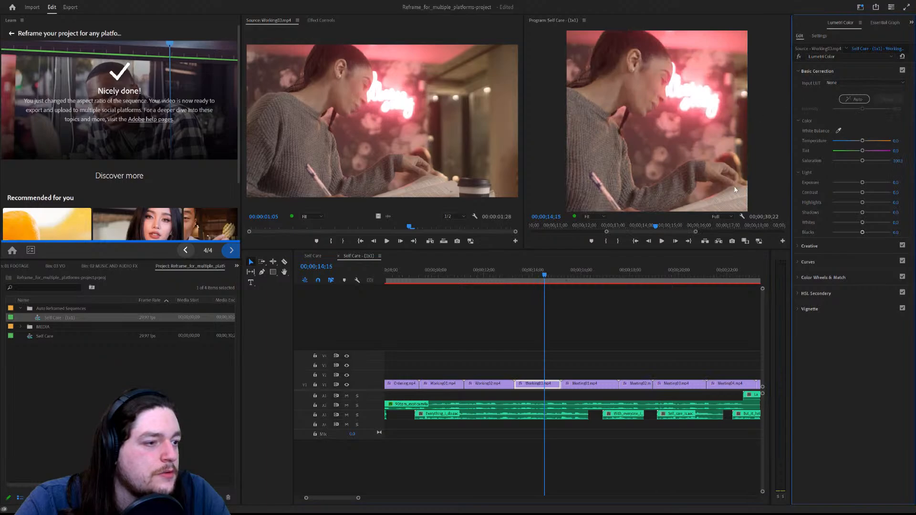
pyautogui.click(536, 383)
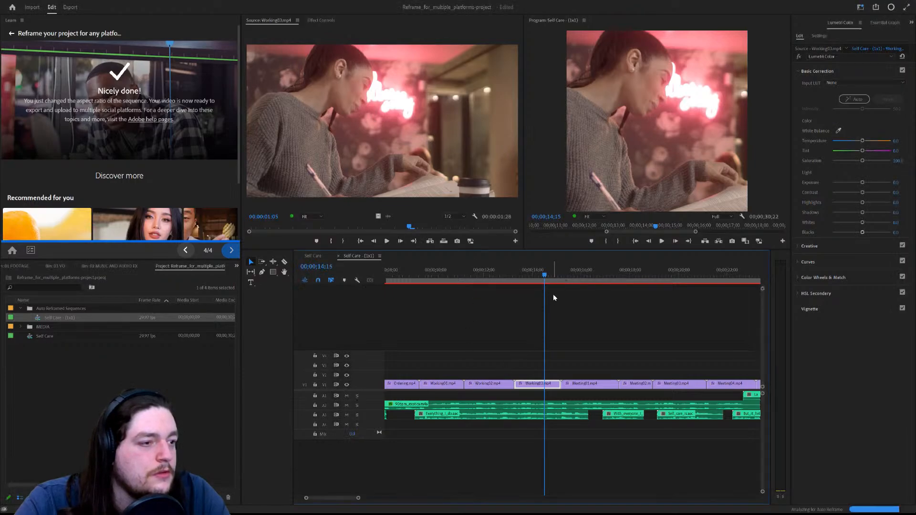
# View the colour-graded Working01.mp4 at 00;00;10;06 and 00;00;10;26 with its Basic Correction settings.
pyautogui.click(439, 270)
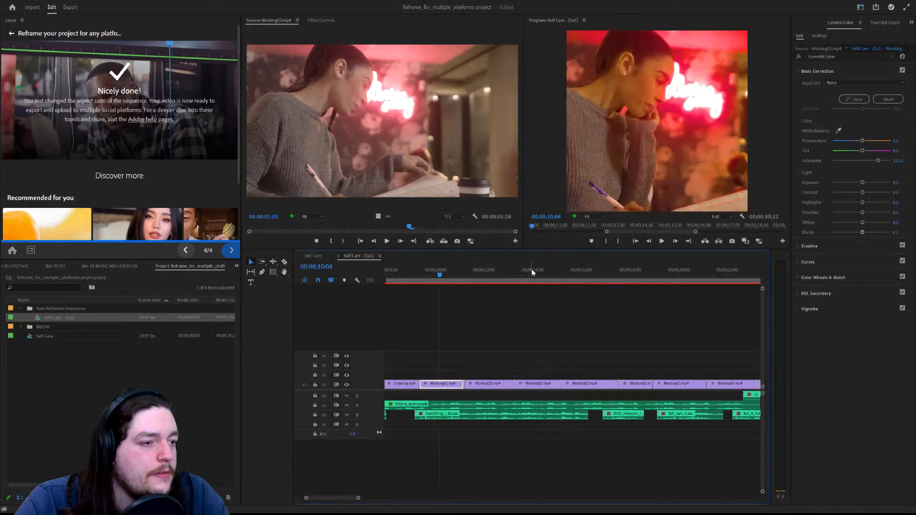
pyautogui.click(457, 270)
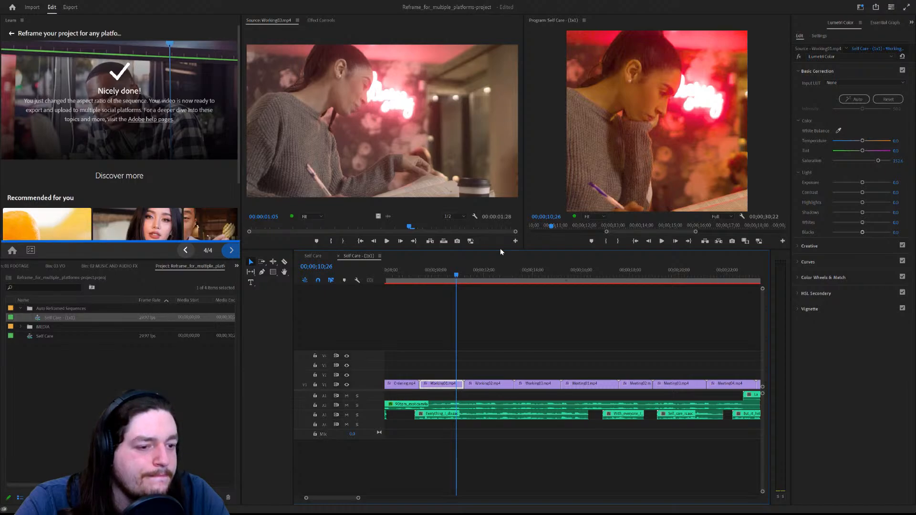
pyautogui.click(782, 343)
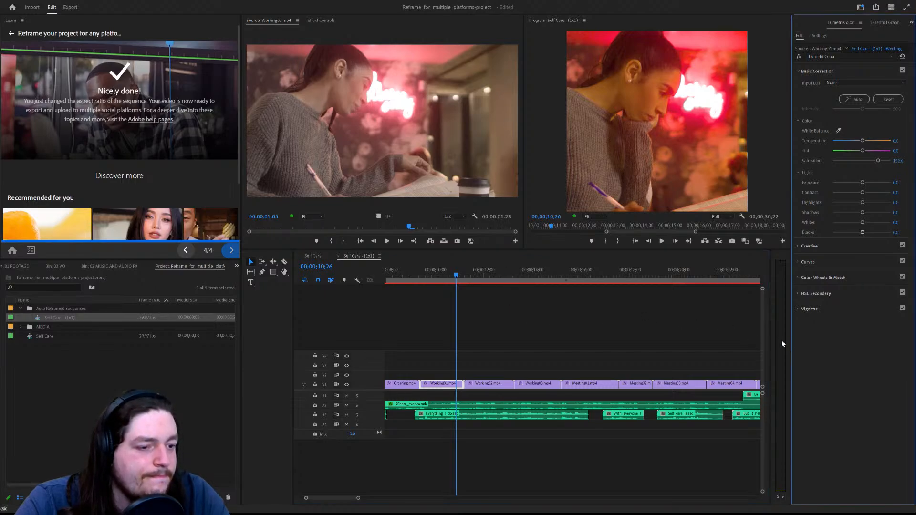
# Compare Working03.mp4 at 00;00;14;01 with Working02.mp4 at 00;00;12;17 and check their Basic Correction settings.
pyautogui.click(450, 385)
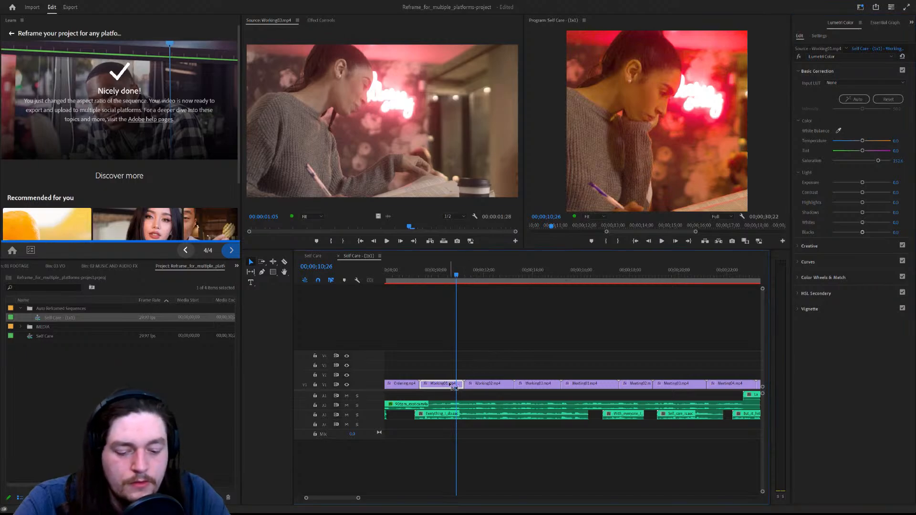
pyautogui.click(534, 276)
pyautogui.click(531, 384)
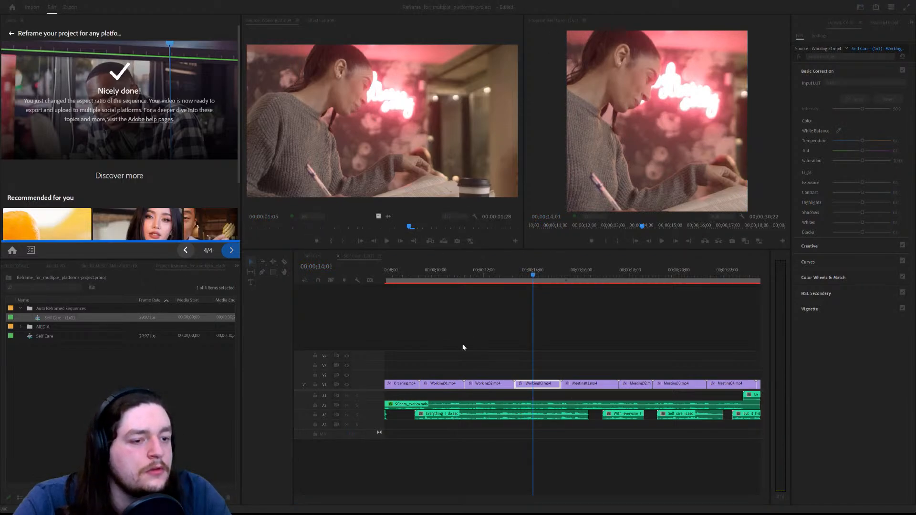
pyautogui.click(477, 382)
pyautogui.click(498, 272)
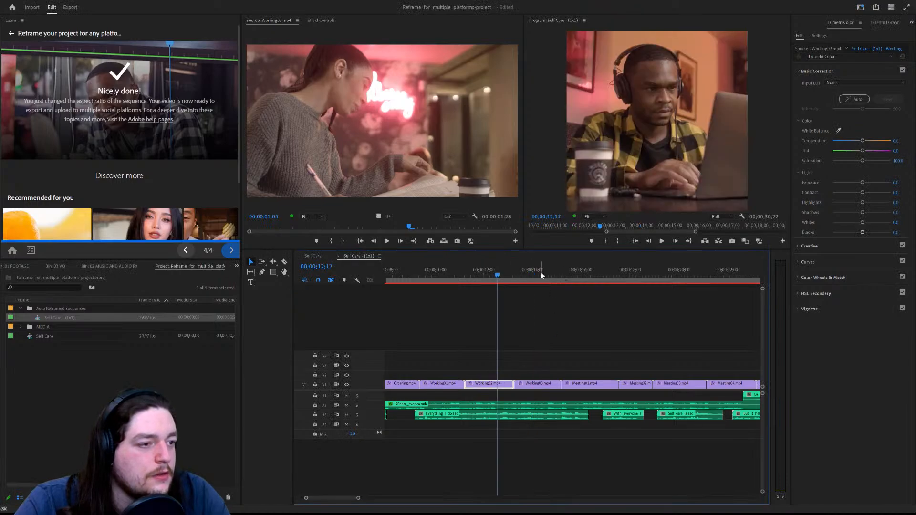
# Compare the graded Working01.mp4 at 00;00;10;14 with Working03.mp4 at 00;00;13;25, including their Basic Correction settings.
pyautogui.click(540, 272)
pyautogui.click(434, 270)
pyautogui.click(532, 270)
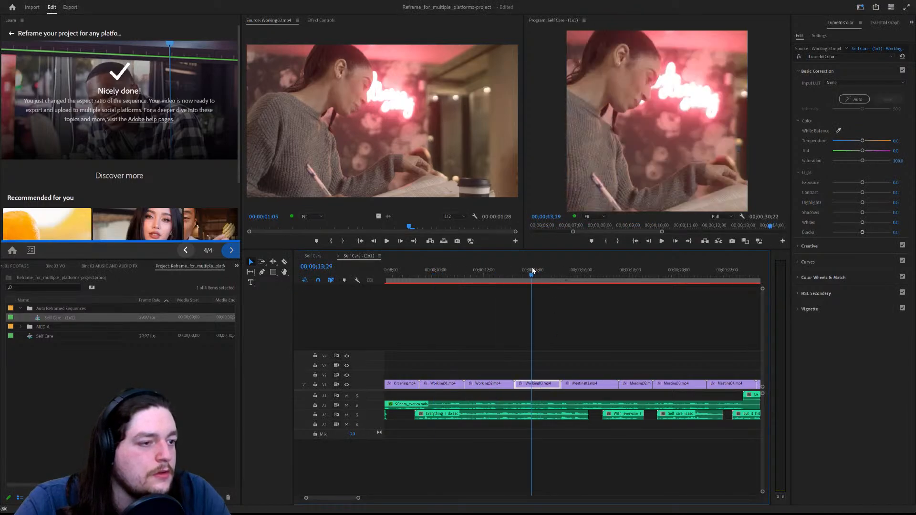
pyautogui.click(463, 270)
pyautogui.click(536, 266)
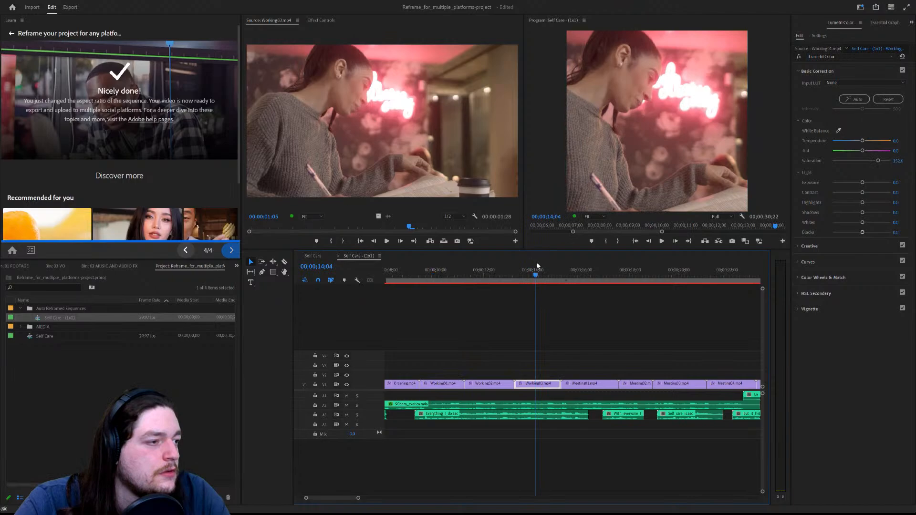
pyautogui.click(445, 268)
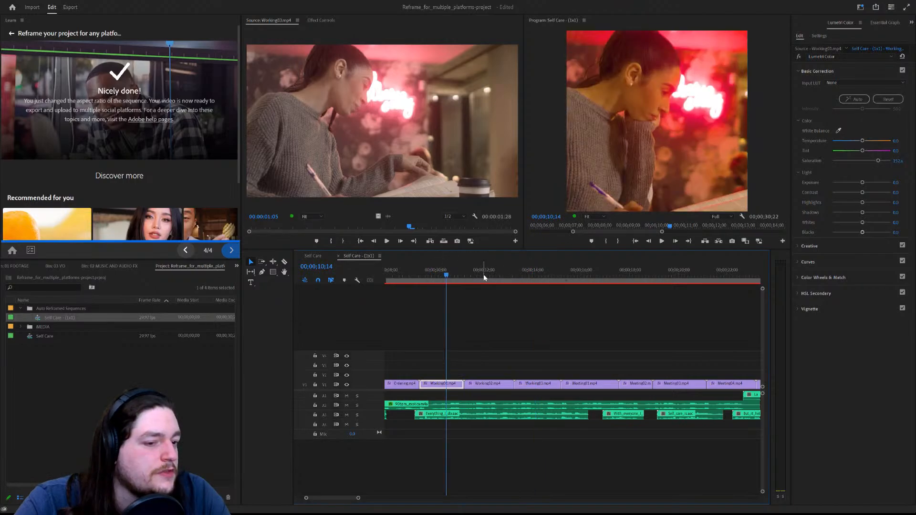
pyautogui.click(528, 271)
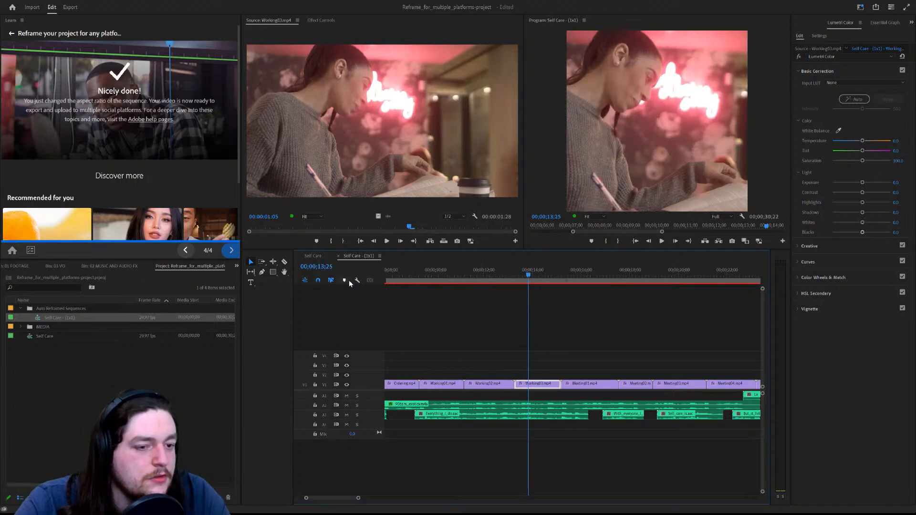
pyautogui.click(830, 337)
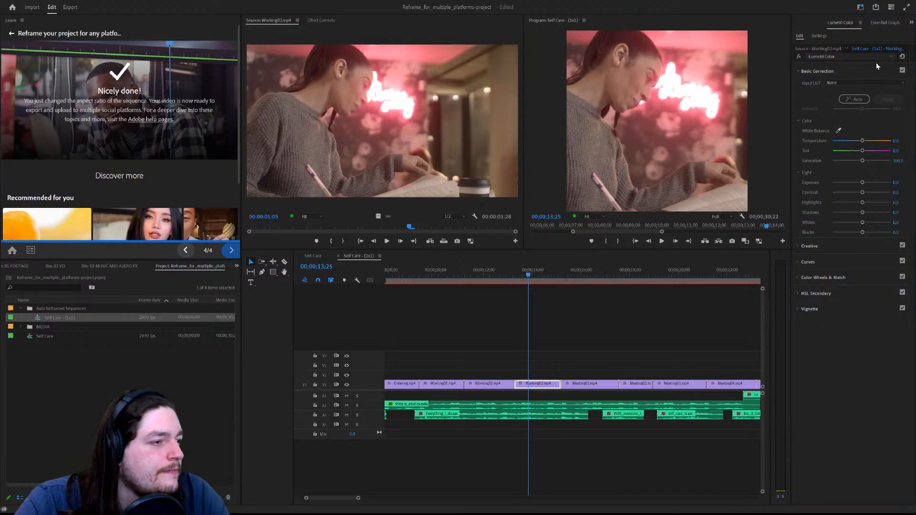
pyautogui.click(857, 72)
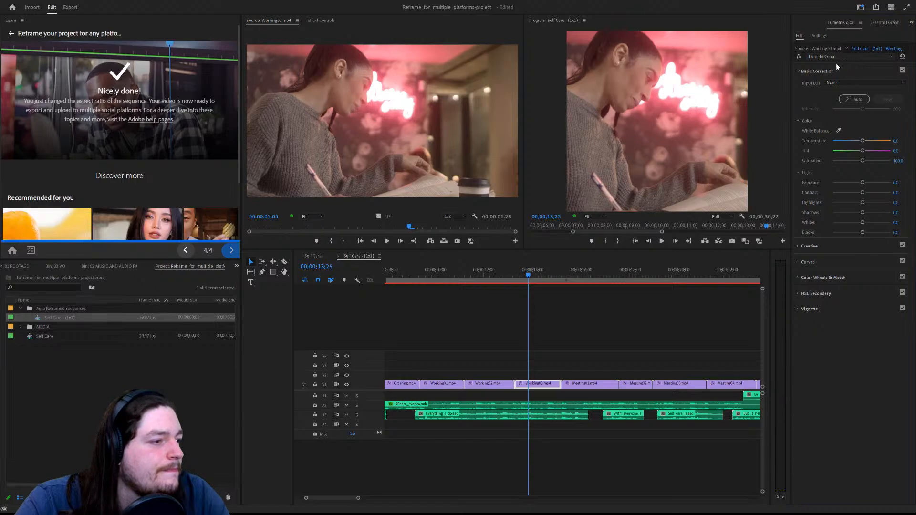
pyautogui.click(828, 100)
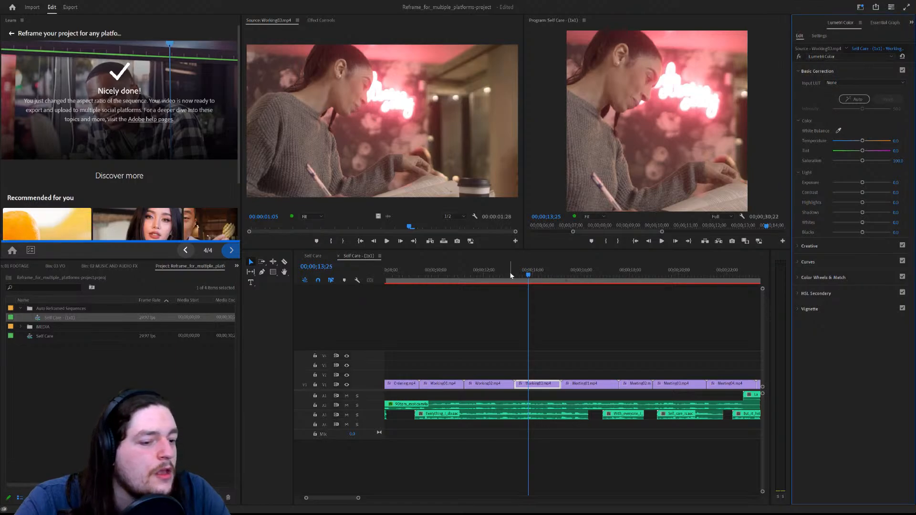
# Select Working01.mp4, show its graded frame at 00;00;10;09, and save the project.
pyautogui.click(458, 383)
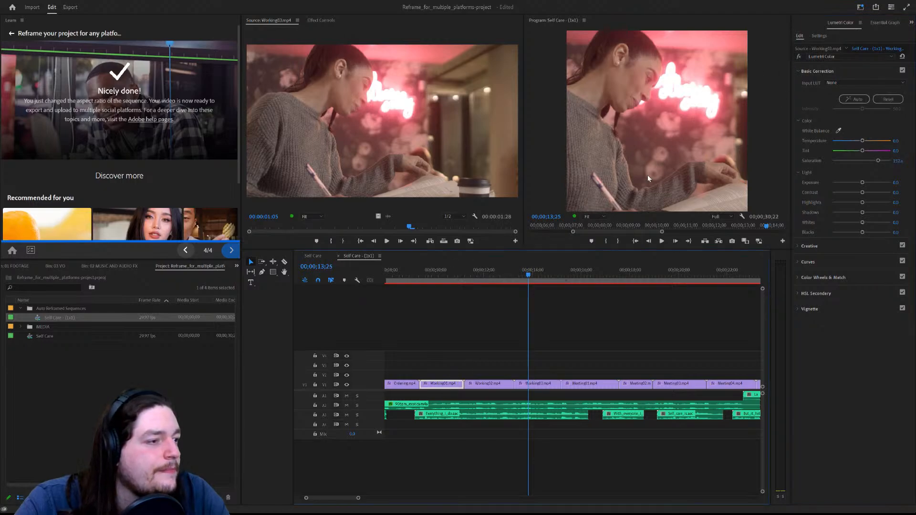
pyautogui.click(442, 272)
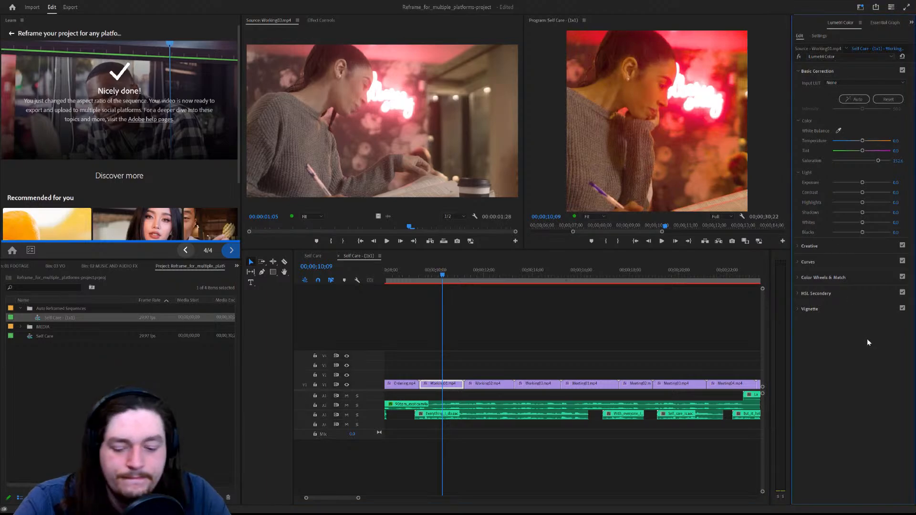
pyautogui.hotkey('ctrl', 's')
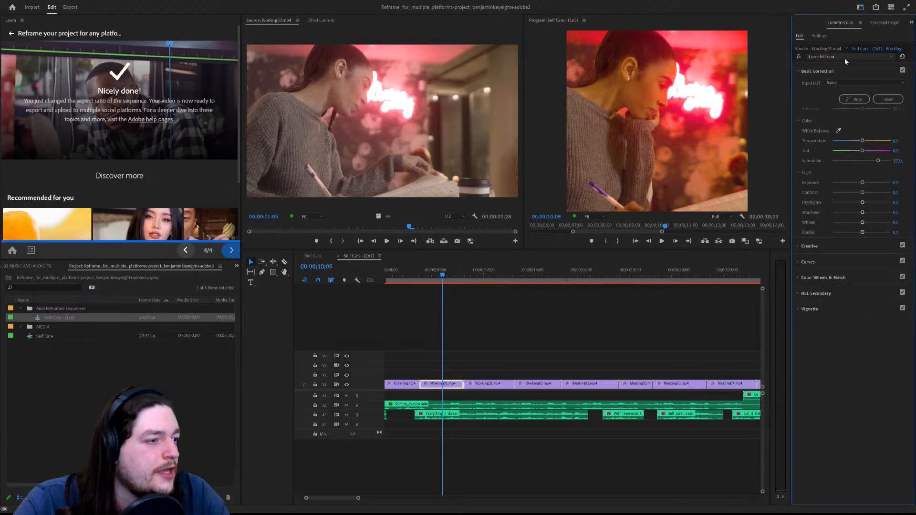
# Review the Lumetri Color sections of Working03.mp4 at 00;00;14;14 and Working01.mp4 at 00;00;10;18, leaving Basic Correction collapsed.
pyautogui.moveTo(625, 276); pyautogui.dragTo(544, 270)
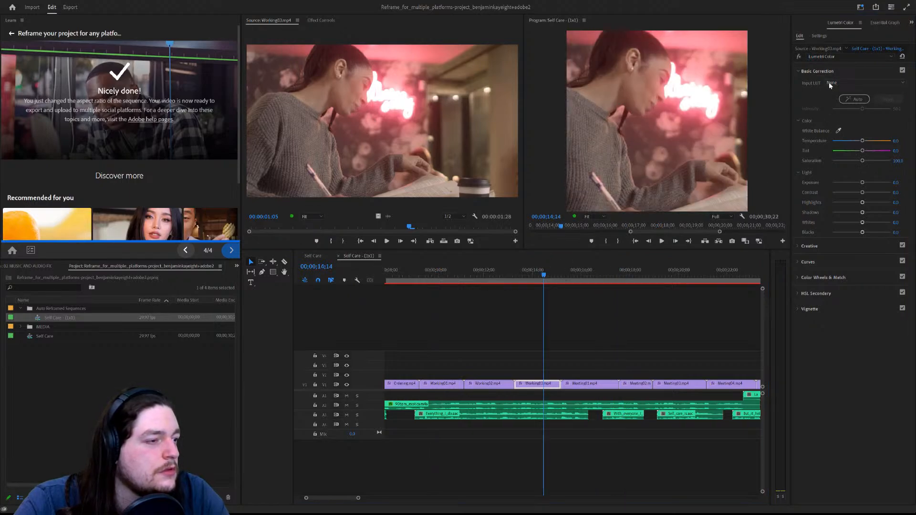
pyautogui.click(851, 73)
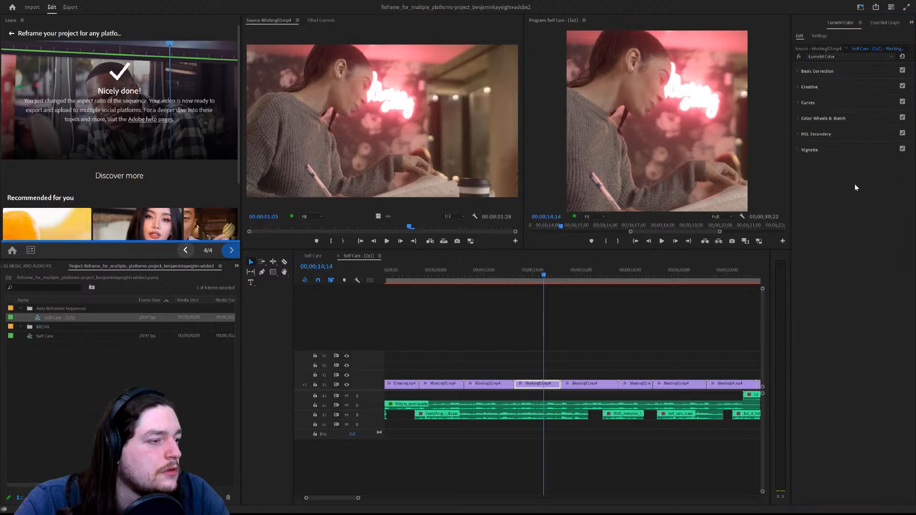
pyautogui.click(835, 182)
pyautogui.moveTo(465, 270); pyautogui.dragTo(449, 270)
pyautogui.click(832, 71)
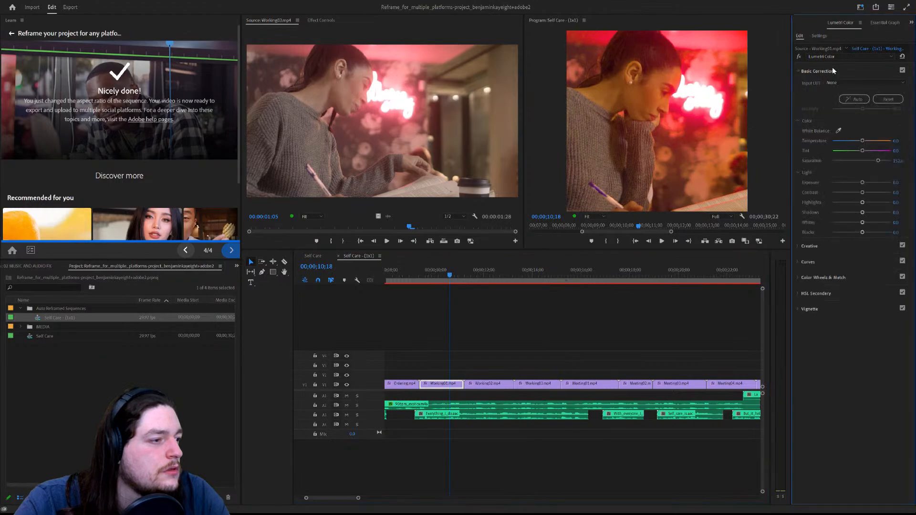
pyautogui.click(832, 71)
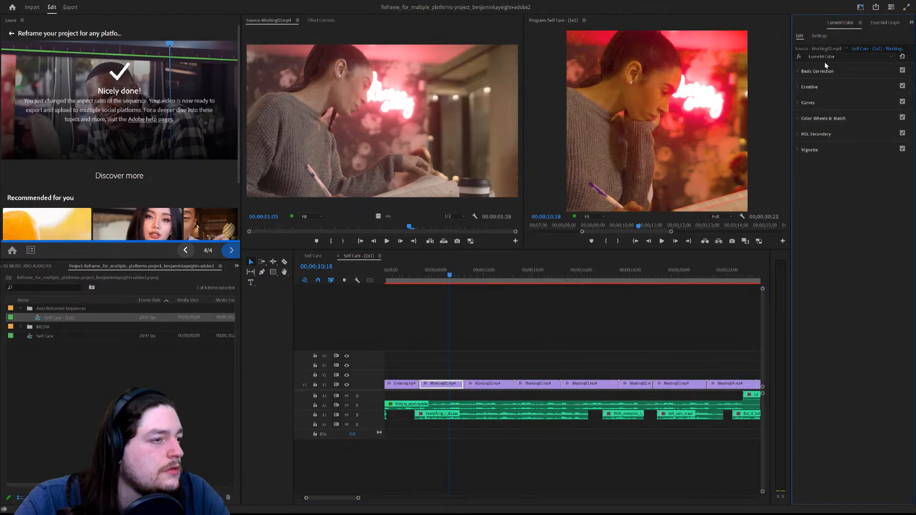
pyautogui.click(900, 96)
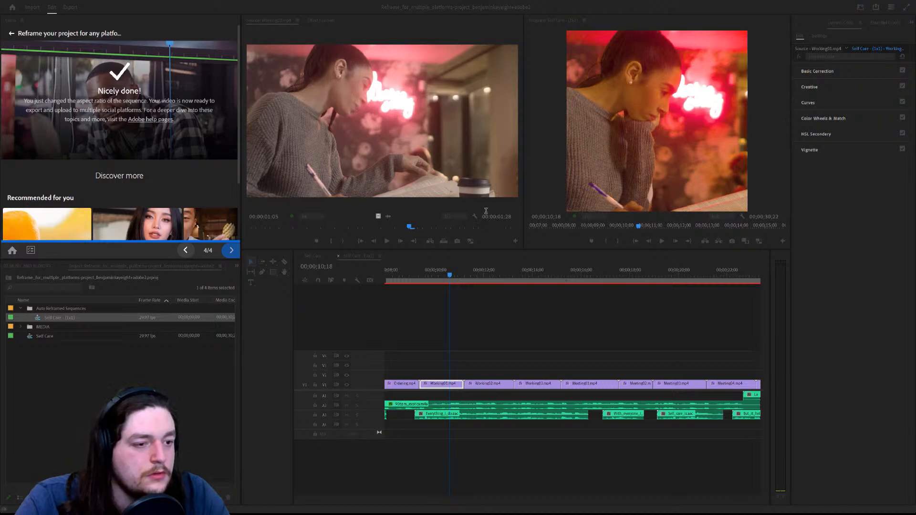
pyautogui.click(456, 295)
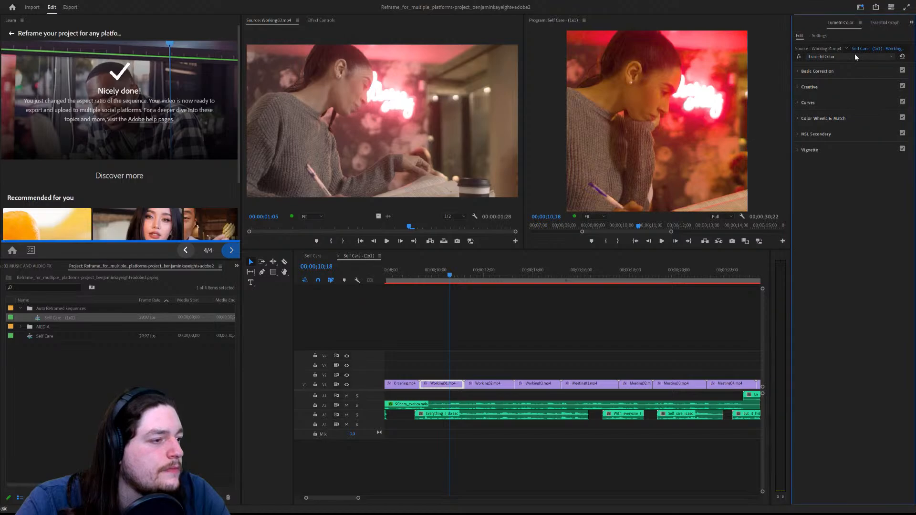
pyautogui.click(838, 72)
pyautogui.click(821, 71)
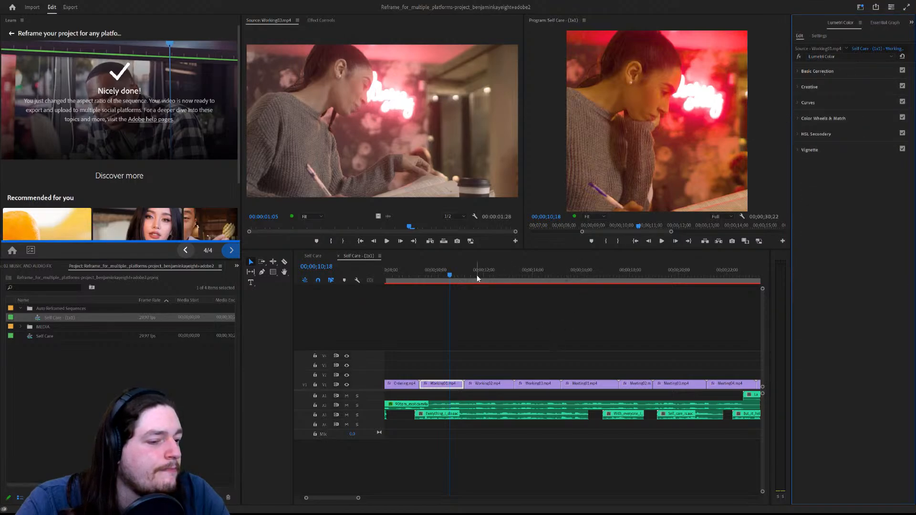
# Examine the Basic Correction and Creative settings of Working03.mp4 at 00;00;14;14, leaving the Creative section open.
pyautogui.click(544, 273)
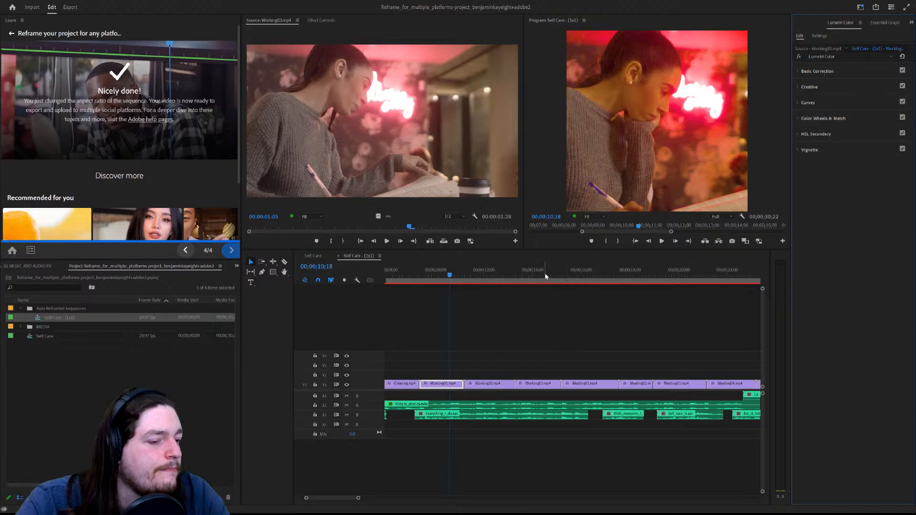
pyautogui.click(843, 57)
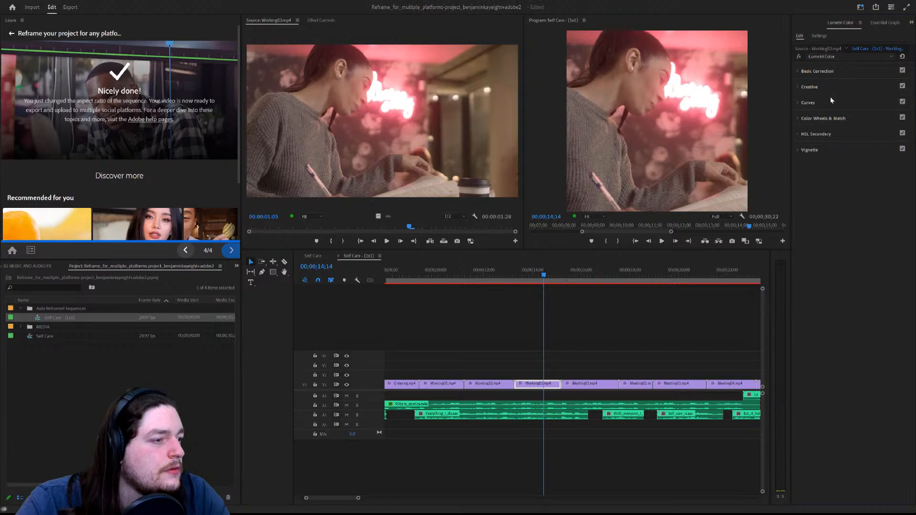
pyautogui.click(842, 196)
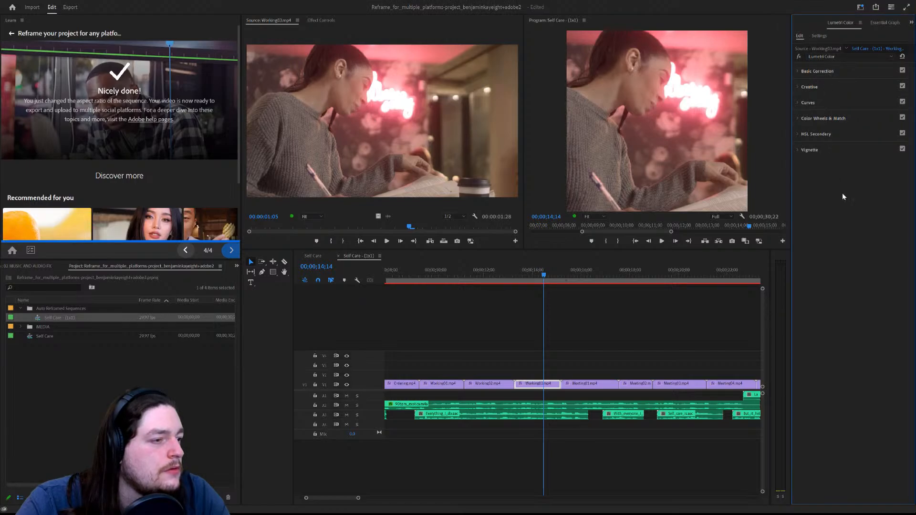
pyautogui.click(816, 71)
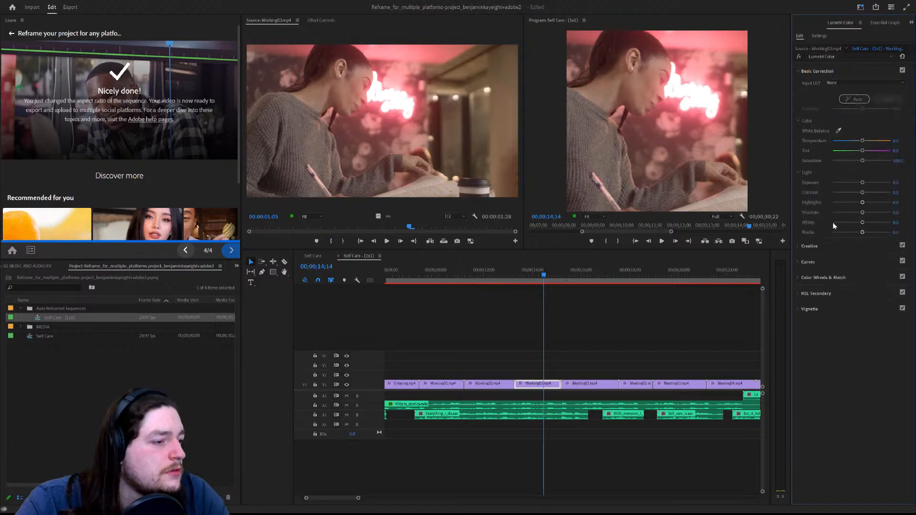
pyautogui.click(819, 249)
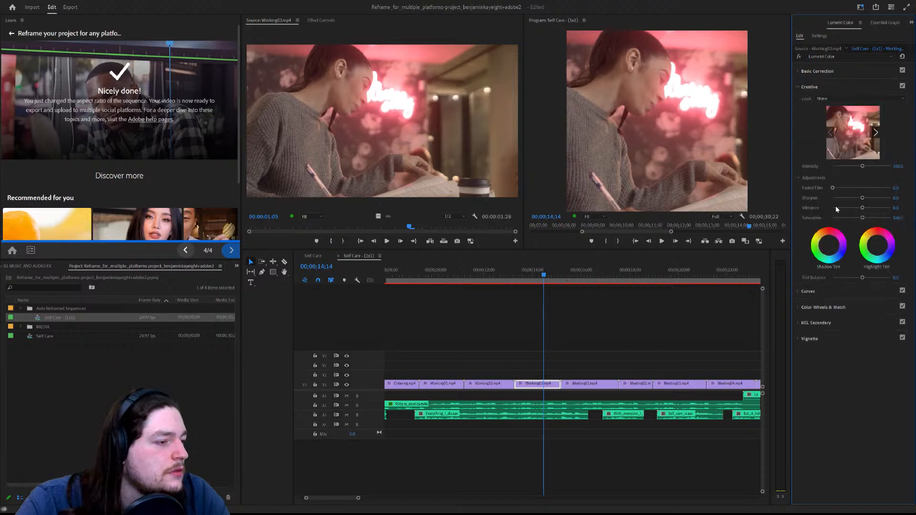
pyautogui.click(817, 70)
pyautogui.click(818, 72)
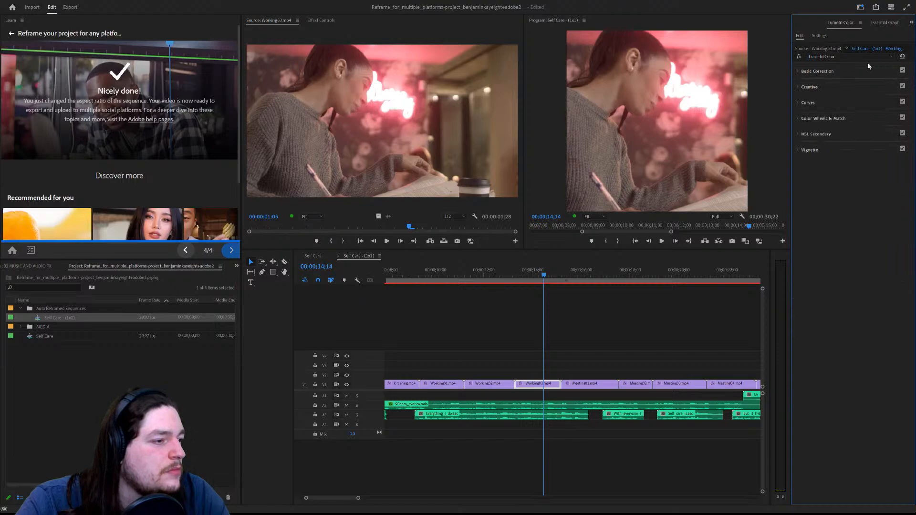
pyautogui.click(811, 87)
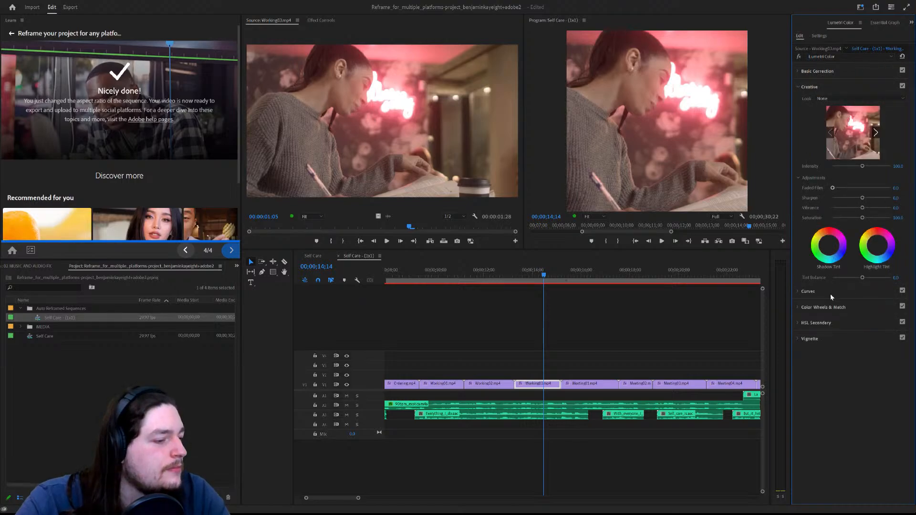
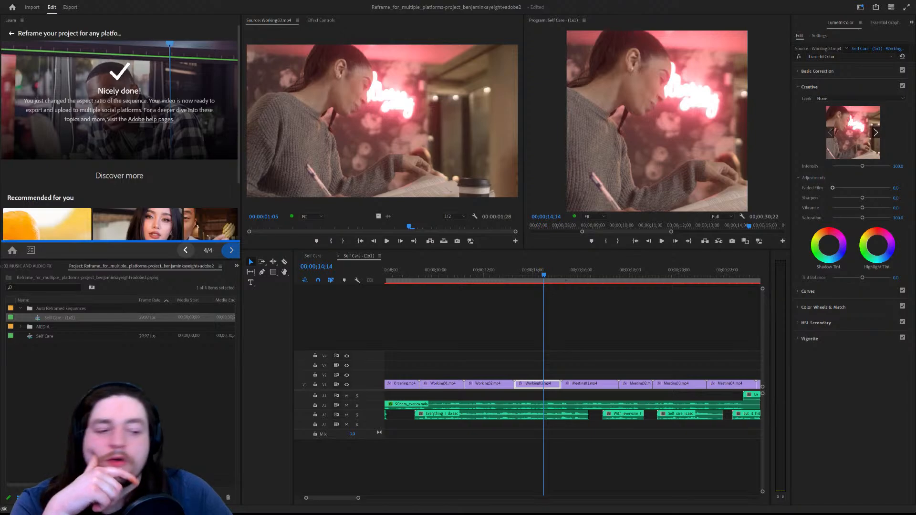
# Compare the Creative settings of Working01.mp4 and Working03.mp4, ending on Working01.mp4 at 00;00;10;27.
pyautogui.click(441, 383)
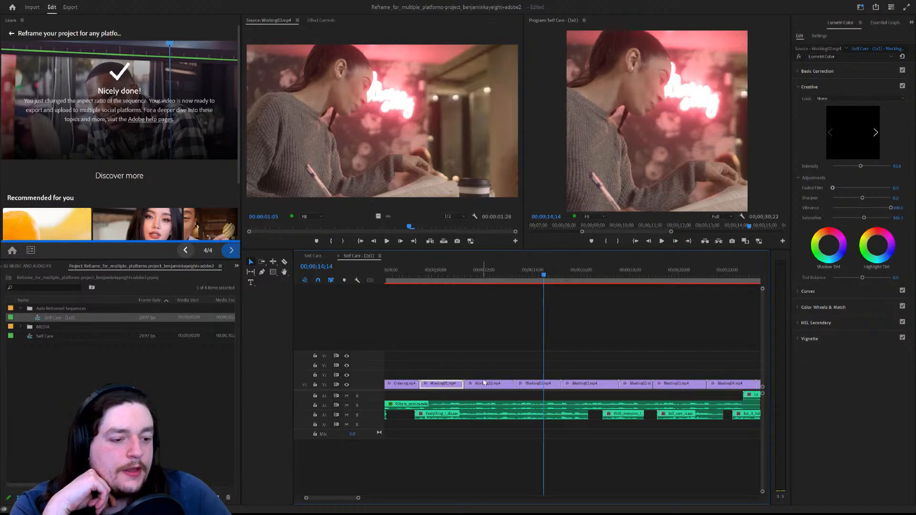
pyautogui.click(547, 386)
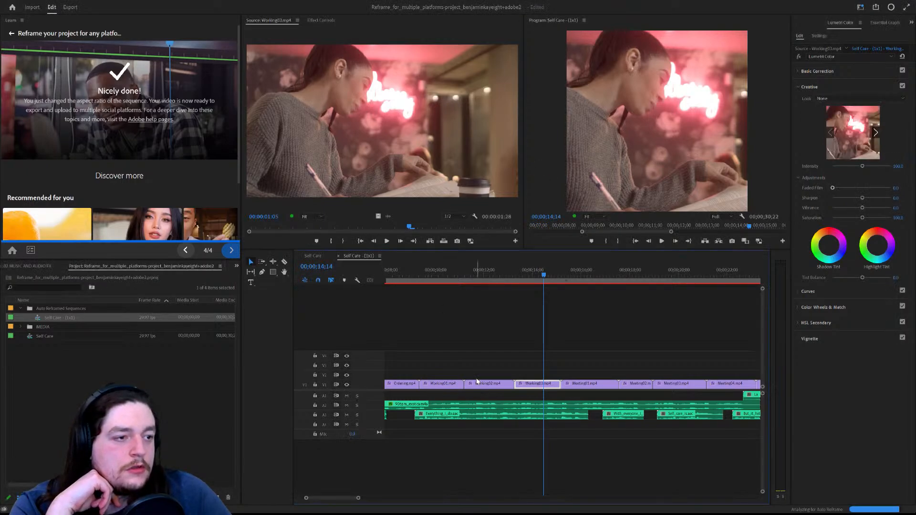
pyautogui.click(447, 275)
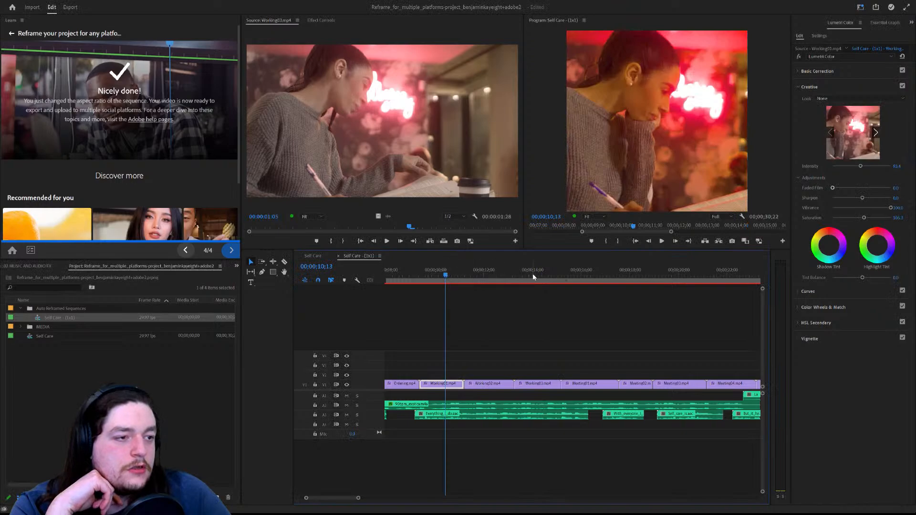
pyautogui.click(532, 274)
pyautogui.click(459, 269)
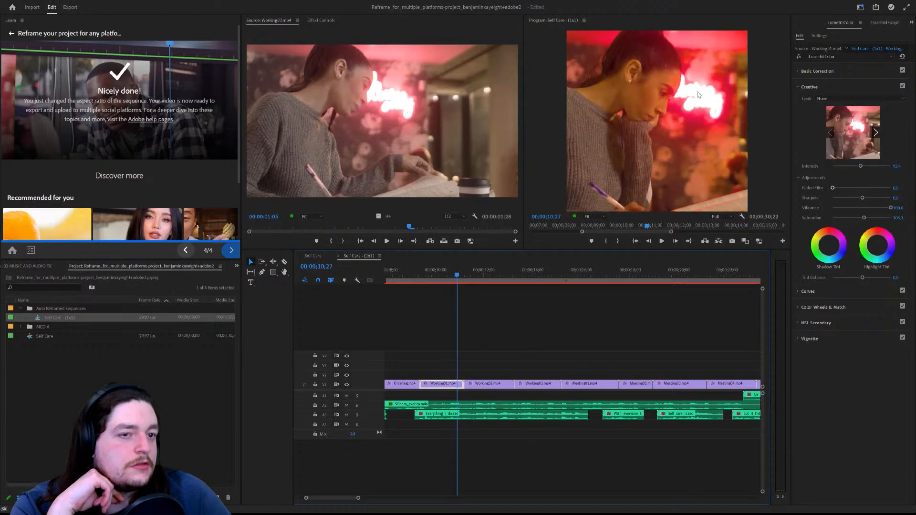
pyautogui.click(863, 48)
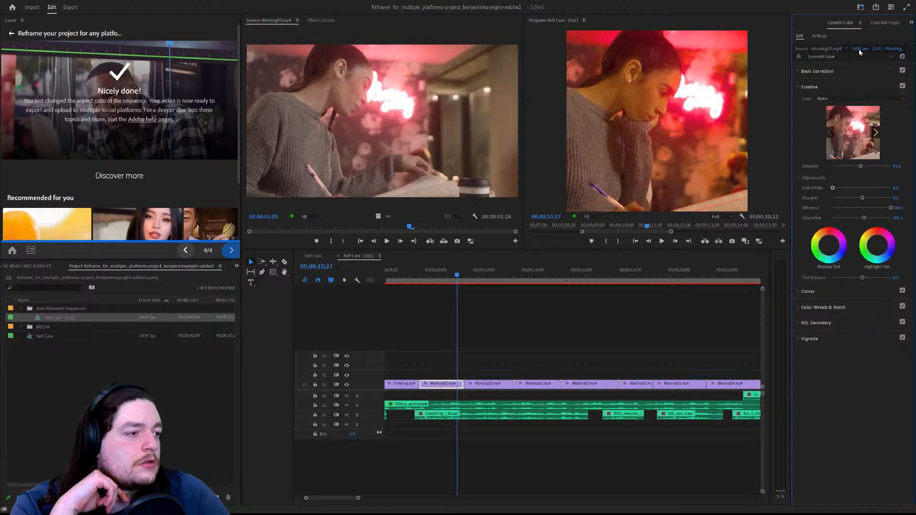
pyautogui.click(653, 87)
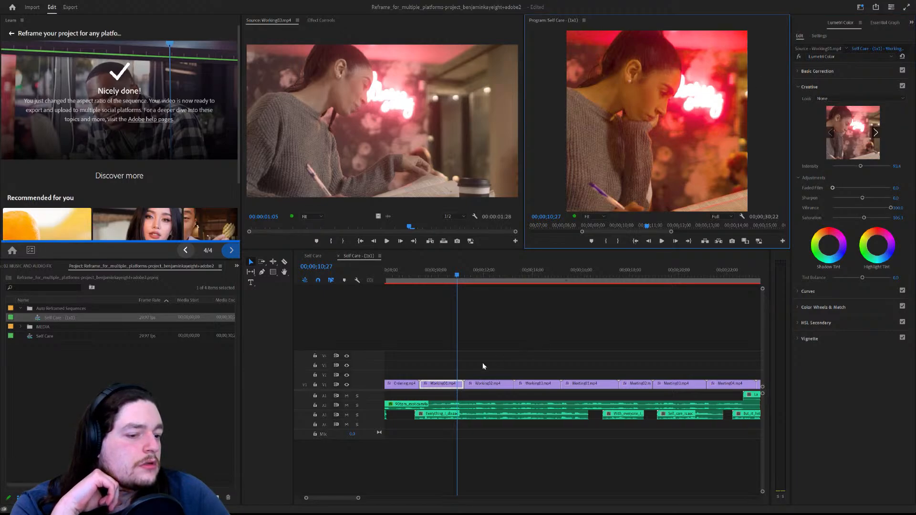
pyautogui.click(442, 388)
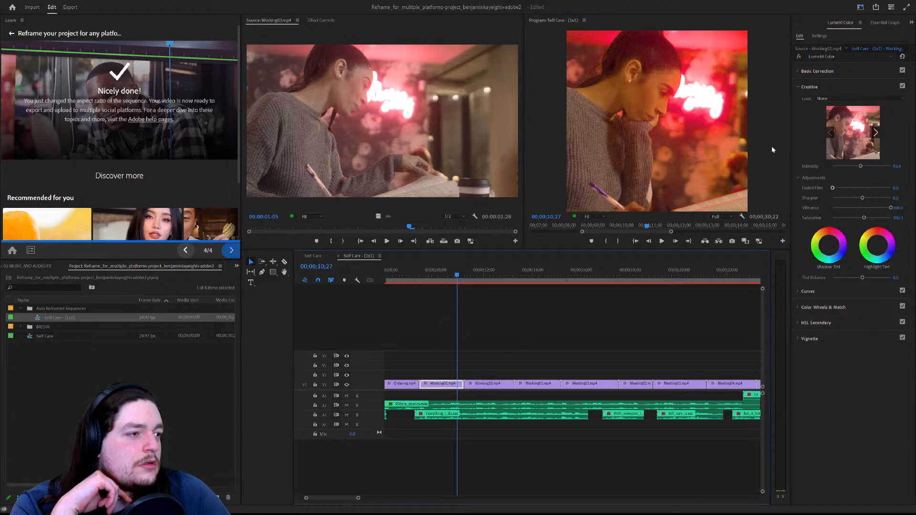
# Compare the program frames of Working01.mp4 and Working03.mp4, briefly playing Working03.mp4 and ending on Working01.mp4 at 00;00;10;05.
pyautogui.click(872, 368)
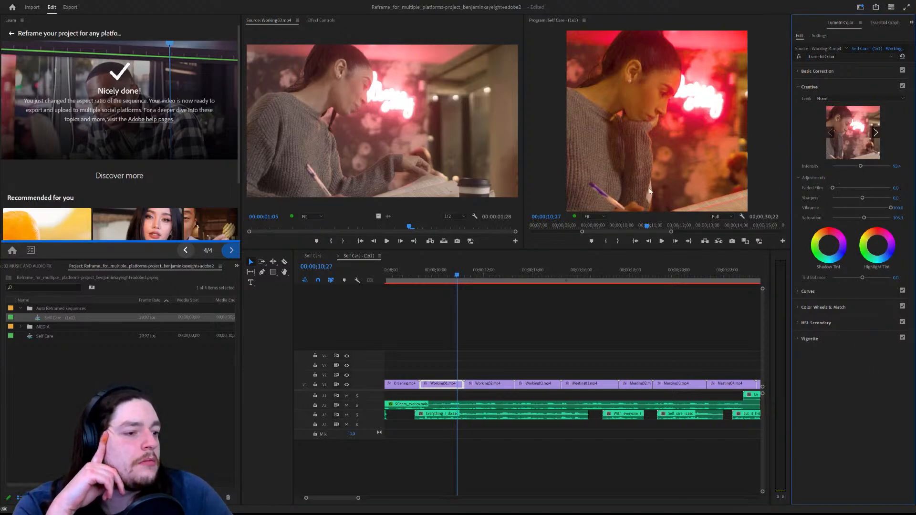
pyautogui.click(445, 271)
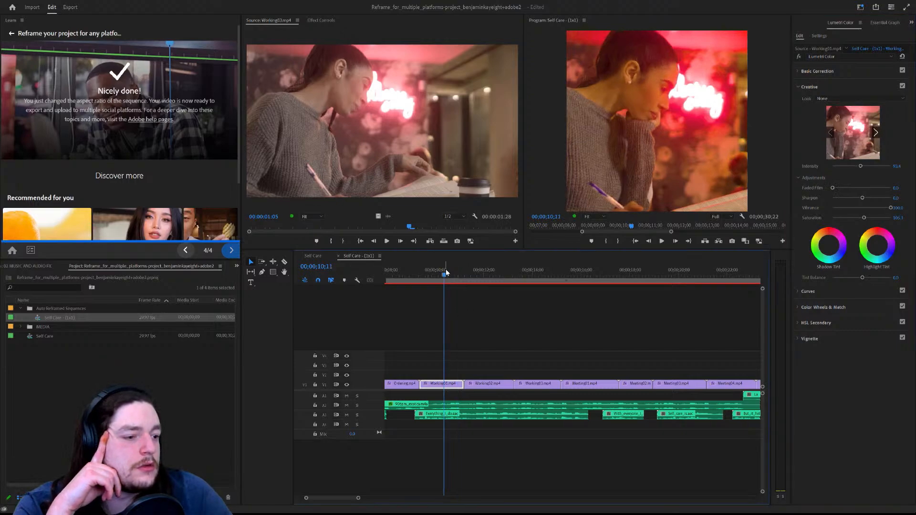
pyautogui.click(588, 269)
pyautogui.click(540, 269)
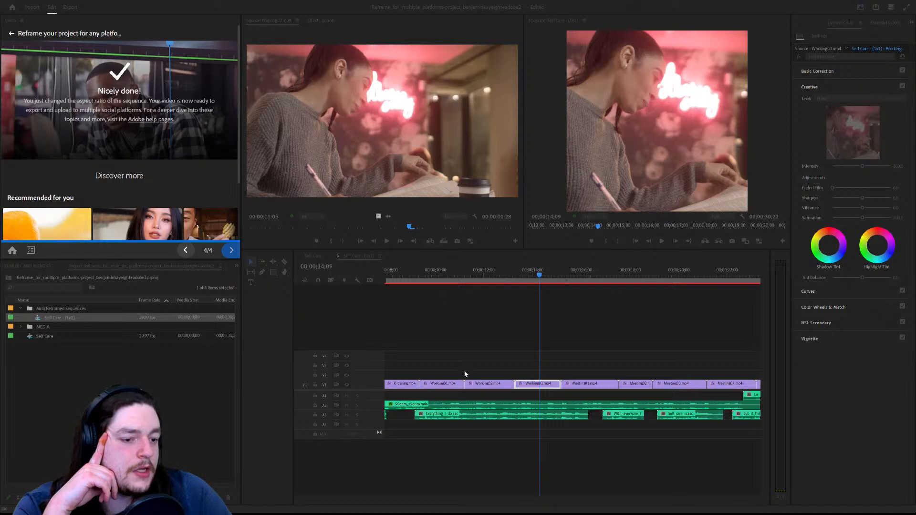
pyautogui.click(440, 271)
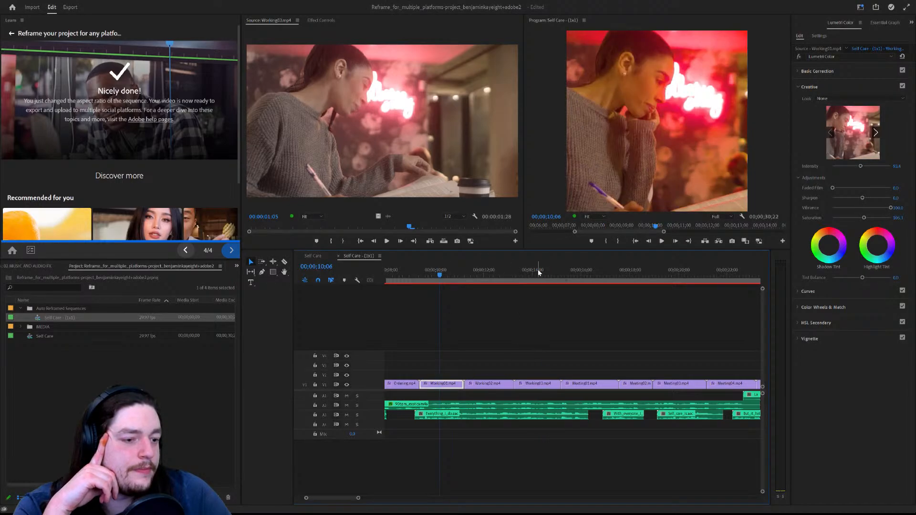
pyautogui.click(538, 271)
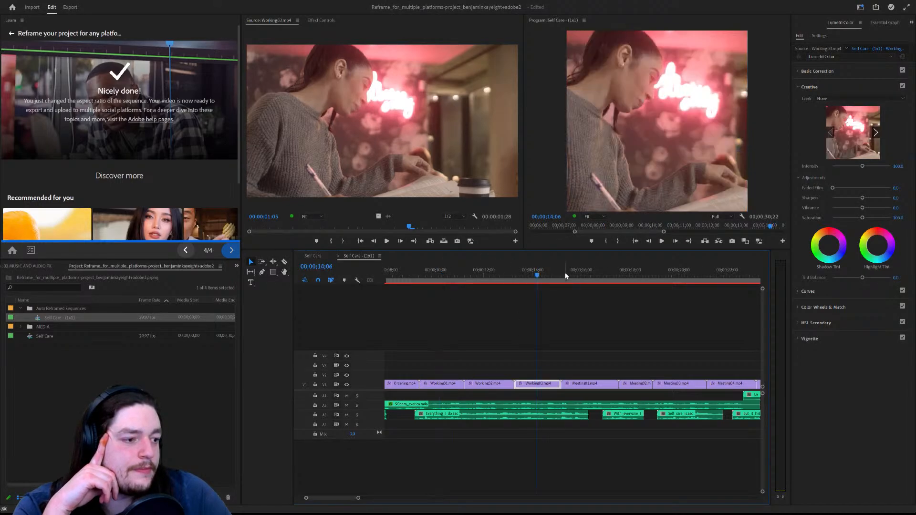
pyautogui.press('space')
pyautogui.press('space')
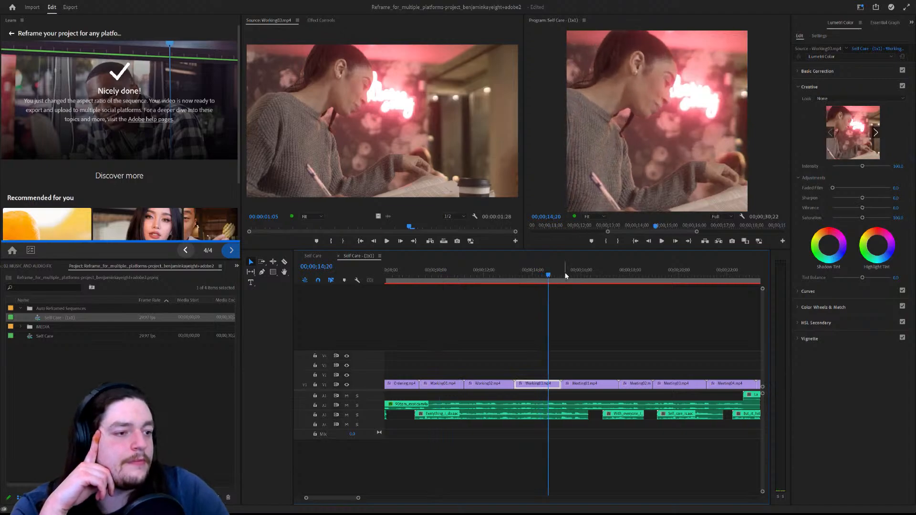
pyautogui.click(438, 271)
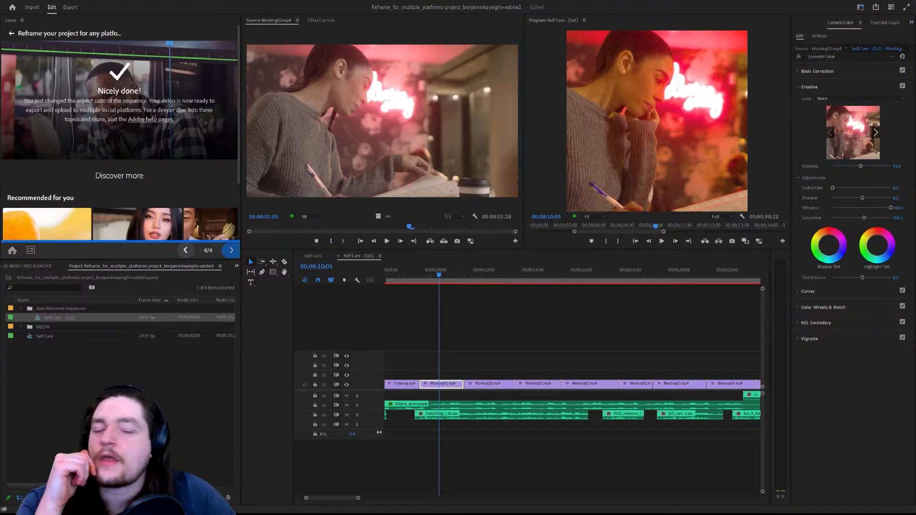
# Display the effect controls of Working01.mp4 at 00;00;09;11 and copy its Lumetri Color effect.
pyautogui.click(321, 20)
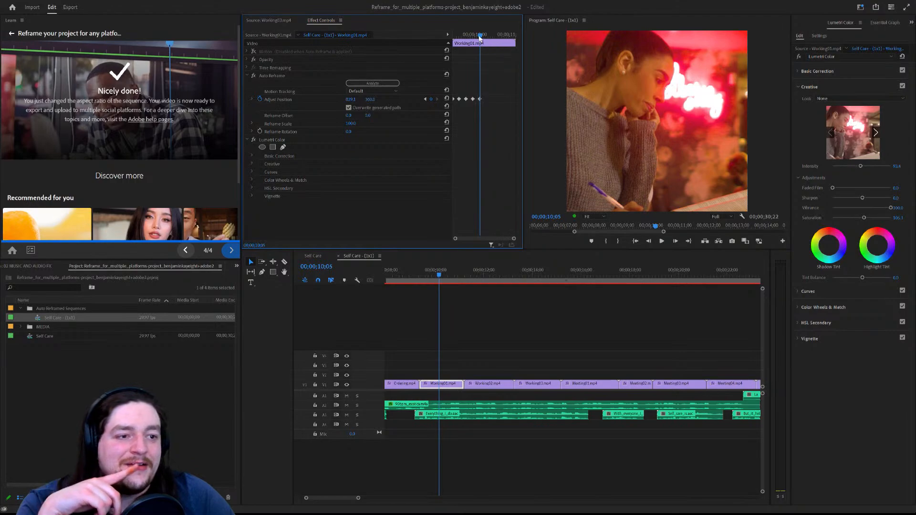
pyautogui.moveTo(480, 37); pyautogui.dragTo(399, 40)
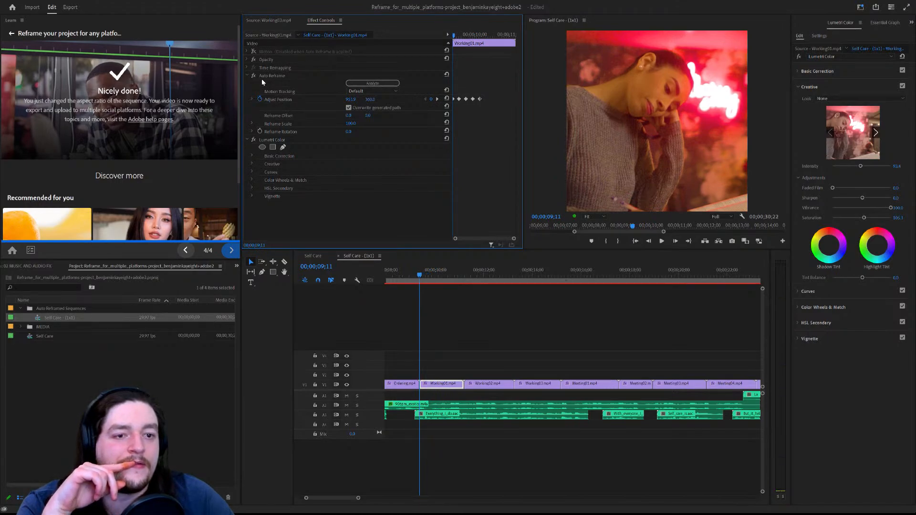
pyautogui.click(276, 139)
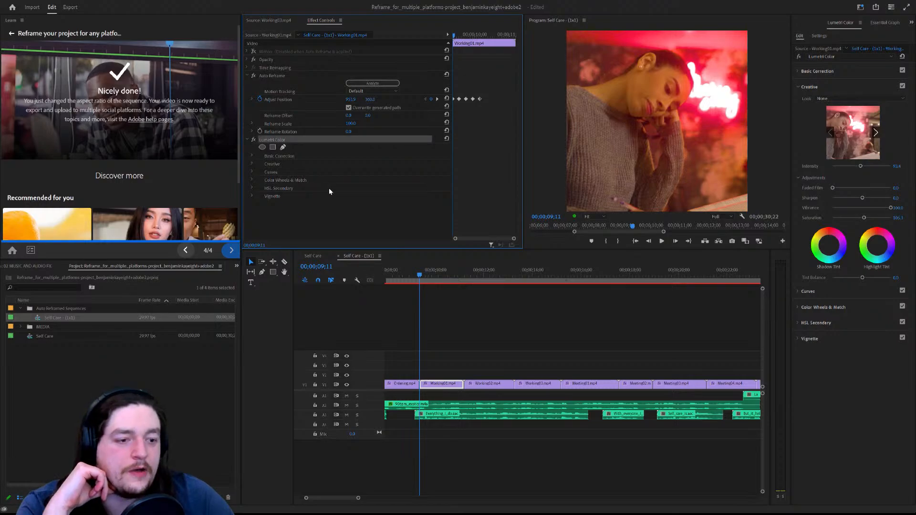
# Review the effects on Working03.mp4 at 00;00;13;27 and collapse its six Auto Reframe effects.
pyautogui.click(530, 270)
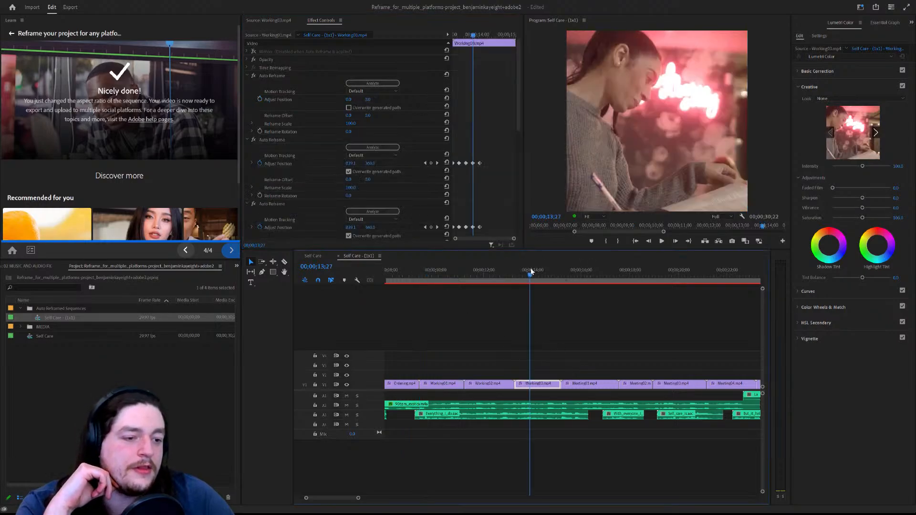
pyautogui.scroll(-4, 314, 189)
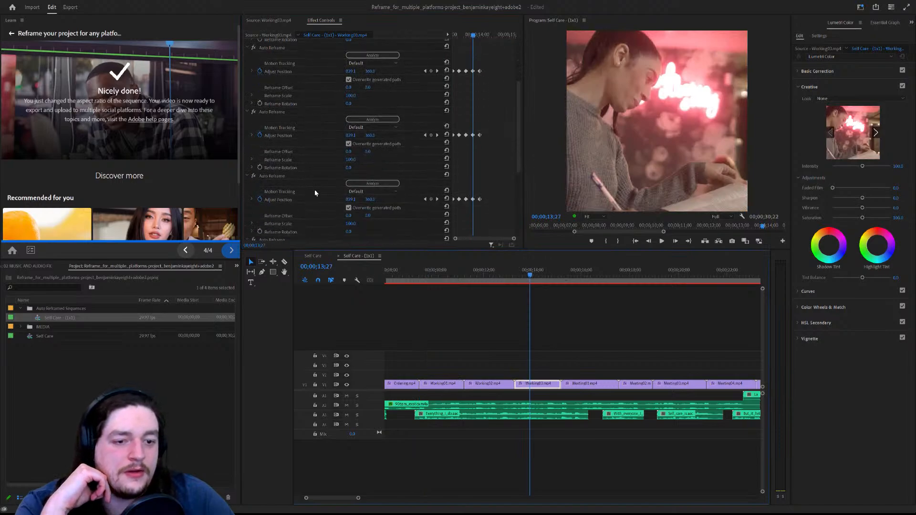
pyautogui.scroll(-2, 314, 190)
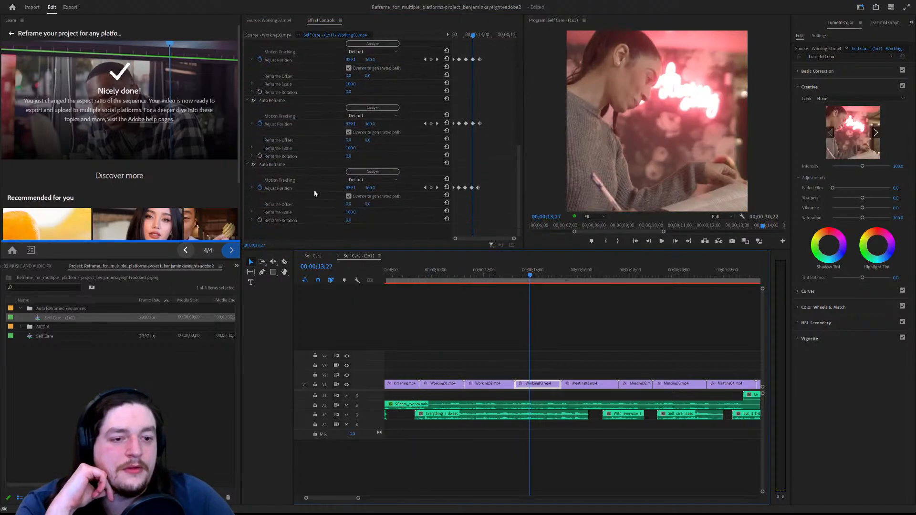
pyautogui.scroll(-2, 314, 181)
pyautogui.scroll(5, 316, 181)
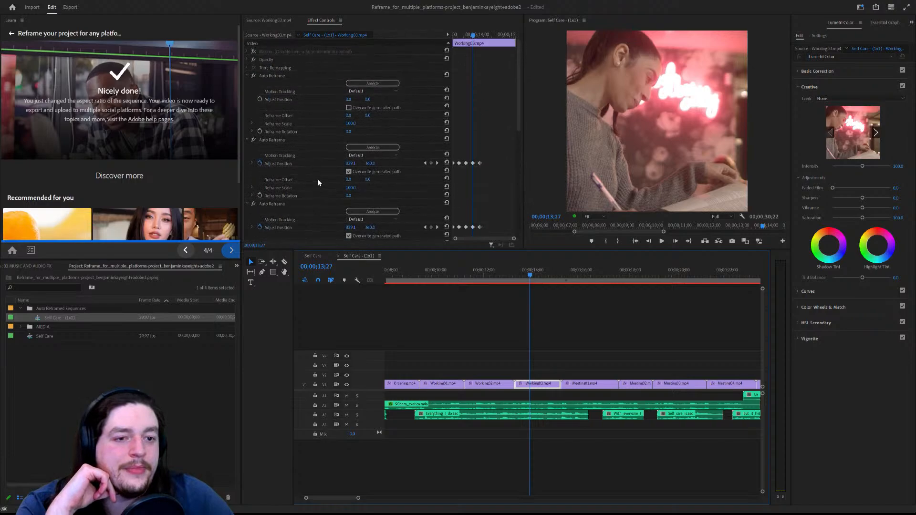
pyautogui.click(247, 75)
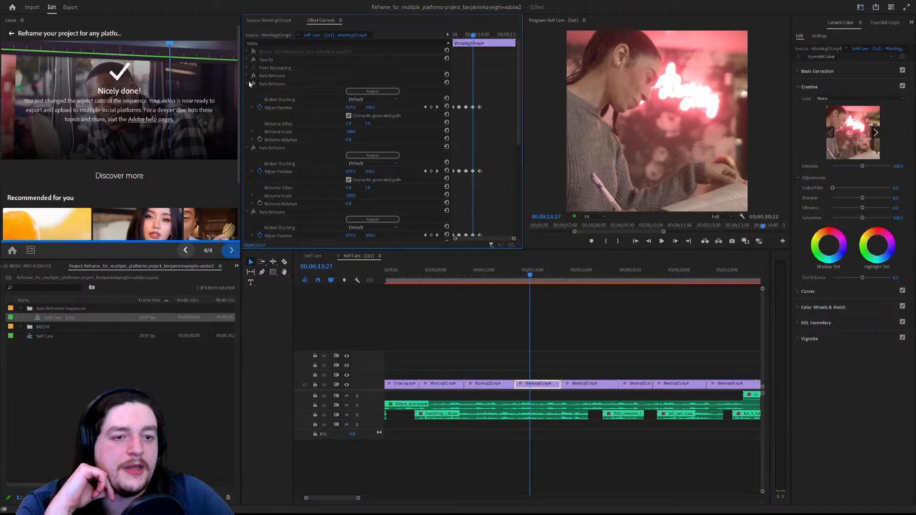
pyautogui.click(248, 84)
pyautogui.click(248, 92)
pyautogui.click(248, 99)
pyautogui.click(247, 108)
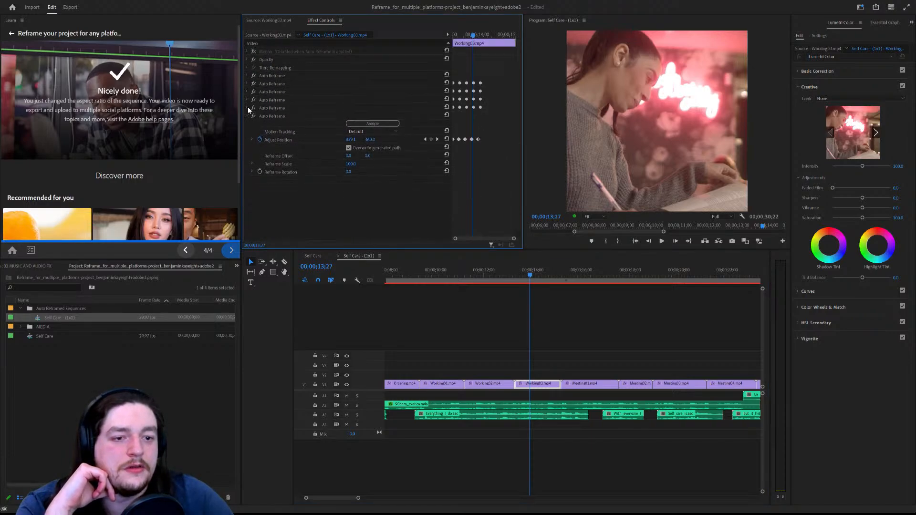
pyautogui.click(247, 116)
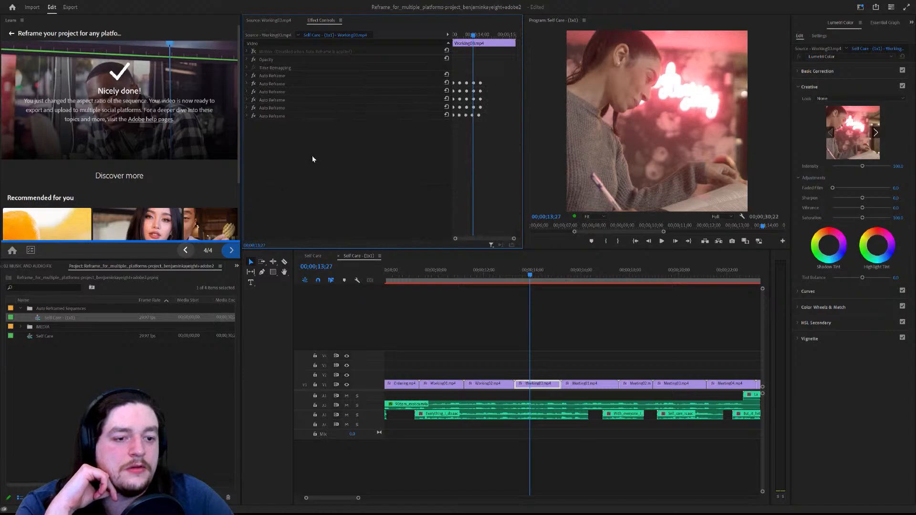
# Paste the copied Lumetri Color effect onto Working03.mp4 and preview the graded clip at 00;00;15;02.
pyautogui.hotkey('ctrl', 'v')
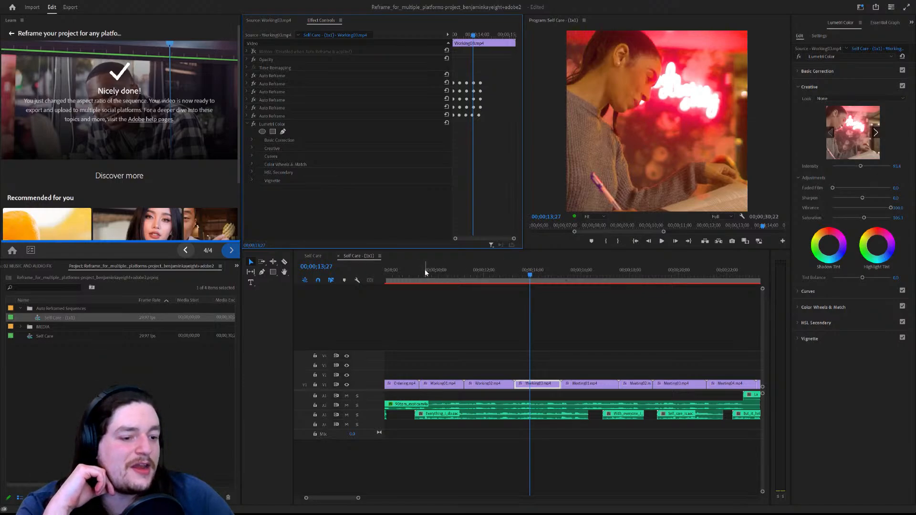
pyautogui.moveTo(424, 269); pyautogui.dragTo(558, 274)
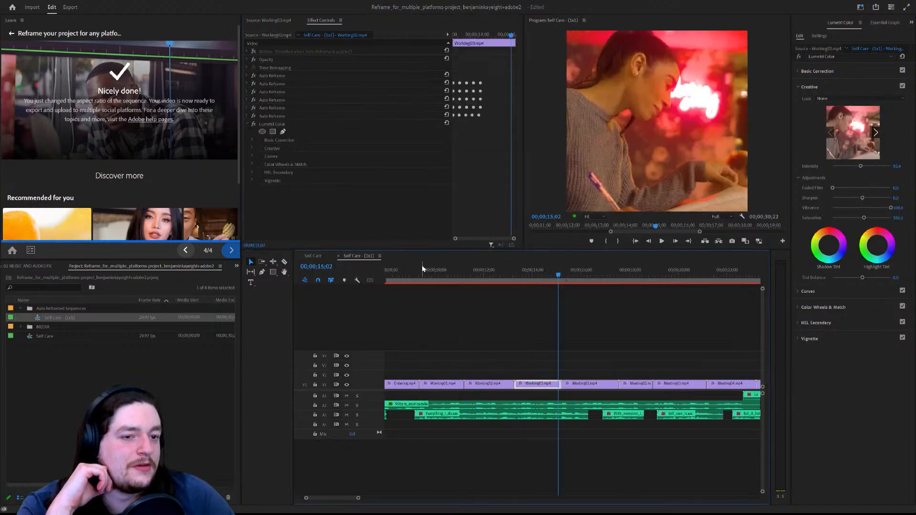
# Delete all six Auto Reframe effects from Working03.mp4 and compare its frame with Lumetri Color off and on, leaving it enabled.
pyautogui.click(299, 114)
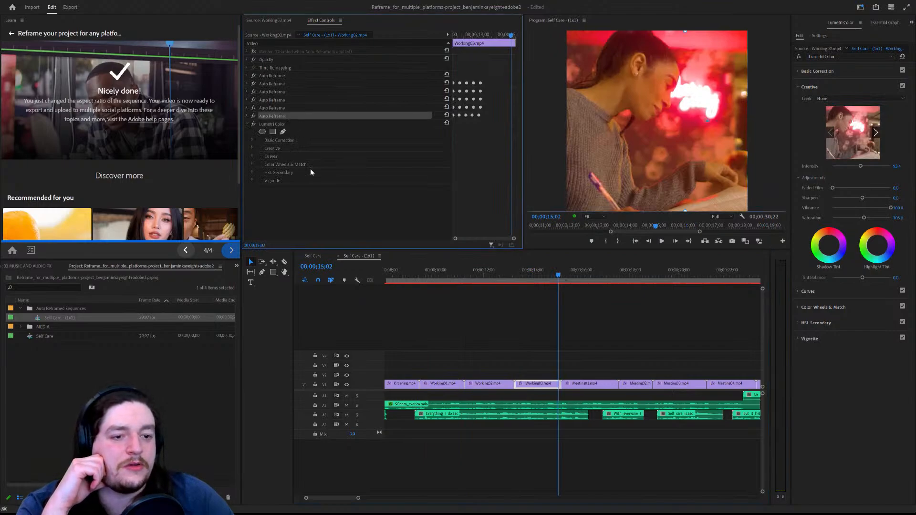
pyautogui.press('Delete')
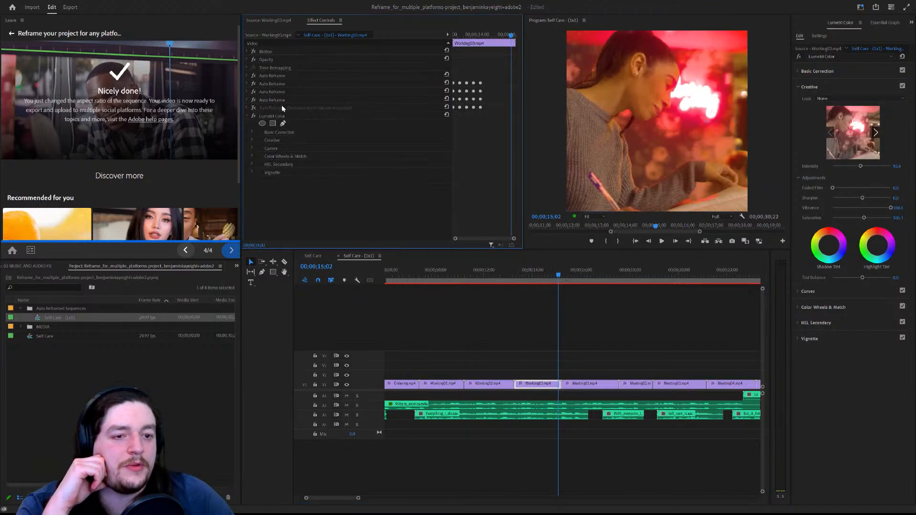
pyautogui.click(289, 101)
pyautogui.press('Delete')
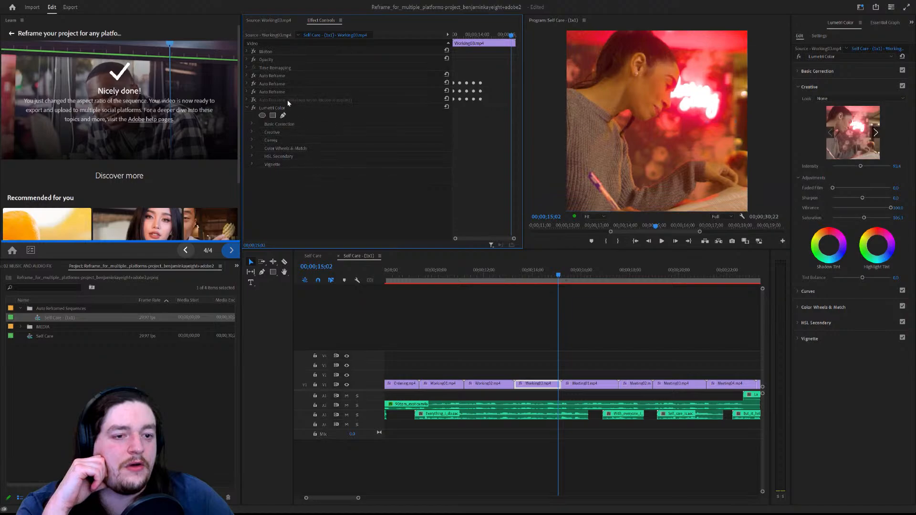
pyautogui.click(281, 92)
pyautogui.press('Delete')
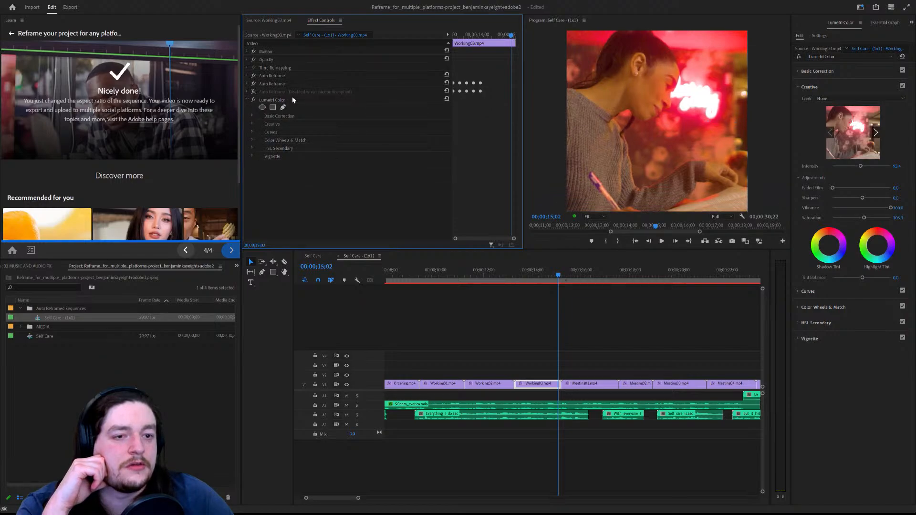
pyautogui.click(292, 93)
pyautogui.press('Delete')
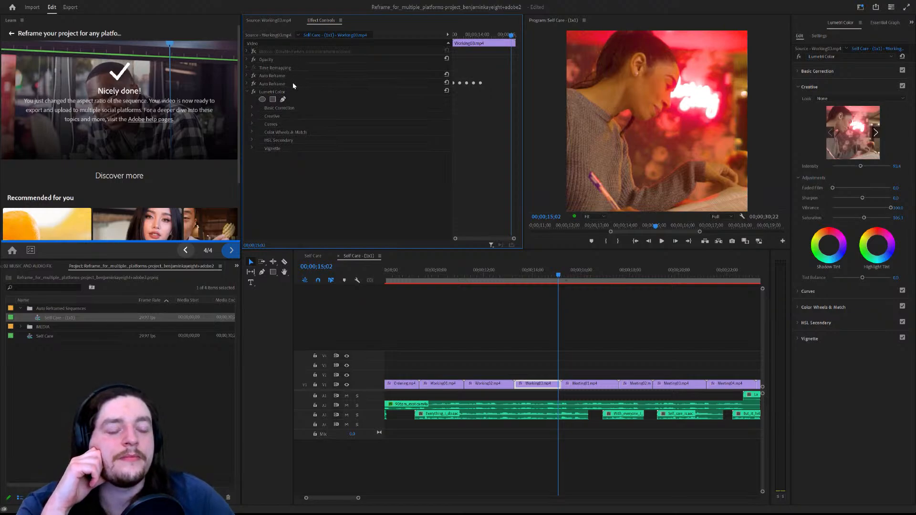
pyautogui.click(288, 82)
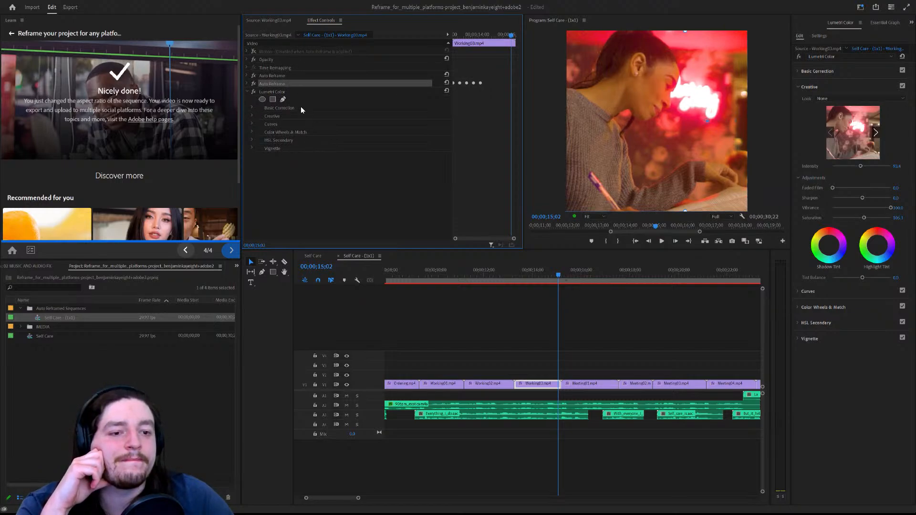
pyautogui.press('Delete')
pyautogui.click(282, 73)
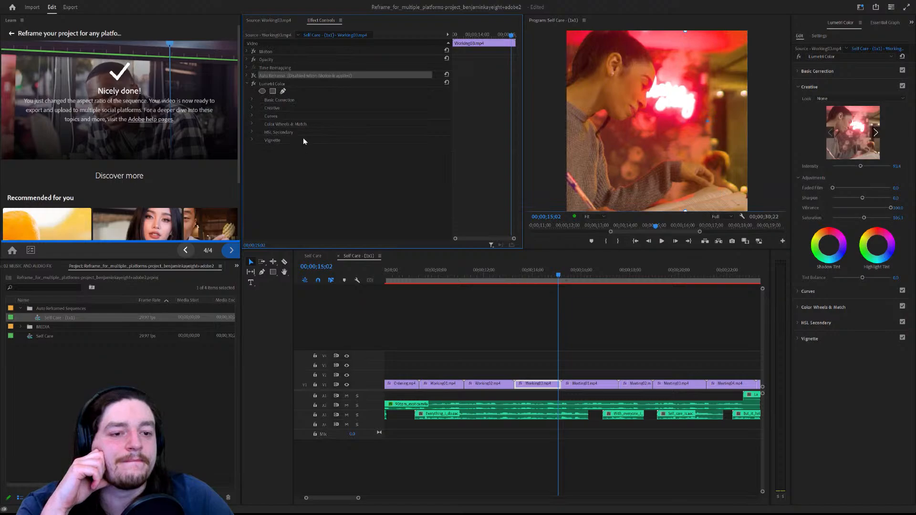
pyautogui.press('Delete')
pyautogui.click(253, 76)
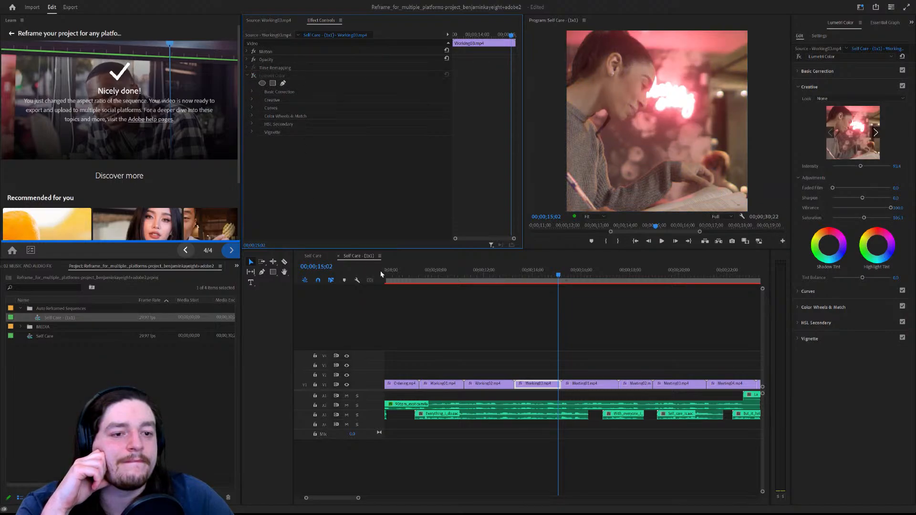
pyautogui.click(253, 76)
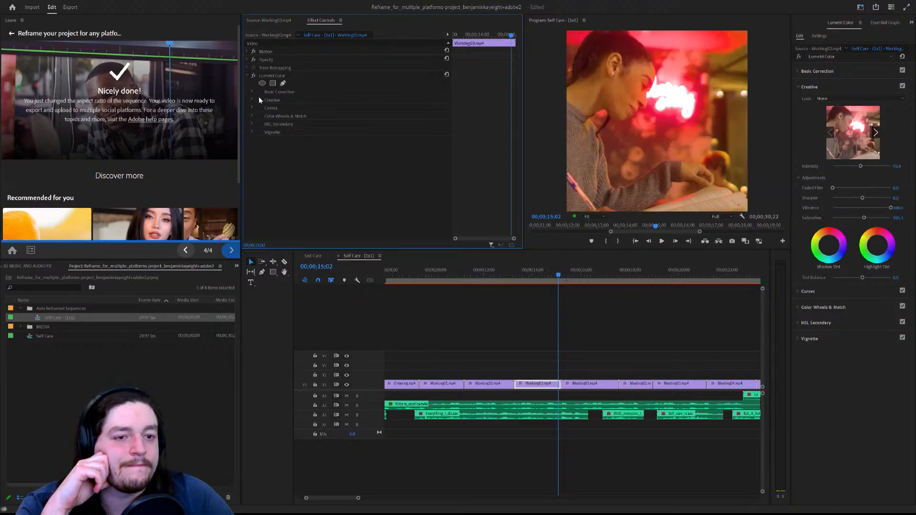
# Copy the Auto Reframe effect from Working01.mp4 and paste it onto Working03.mp4.
pyautogui.click(434, 386)
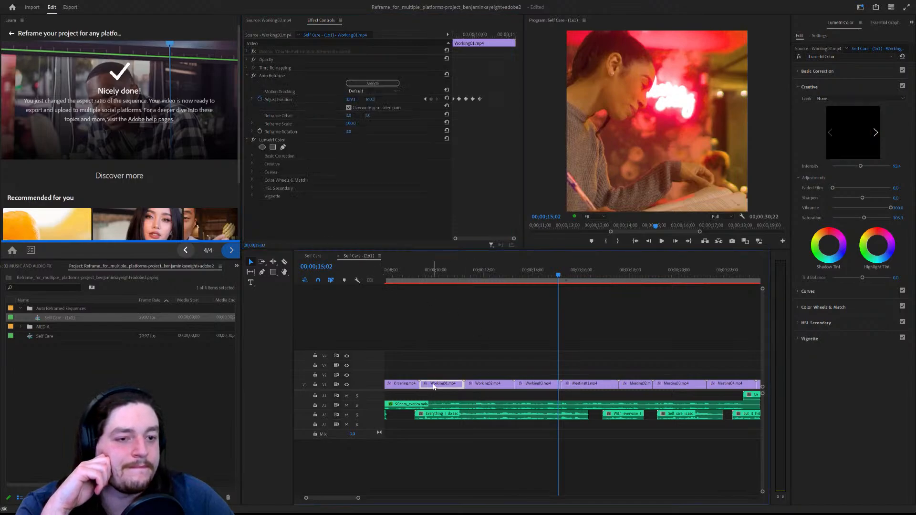
pyautogui.click(276, 75)
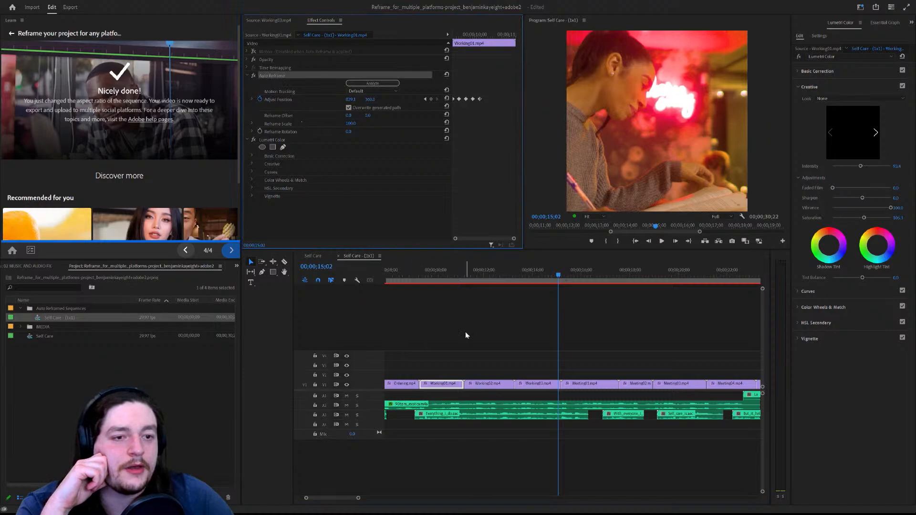
pyautogui.click(531, 384)
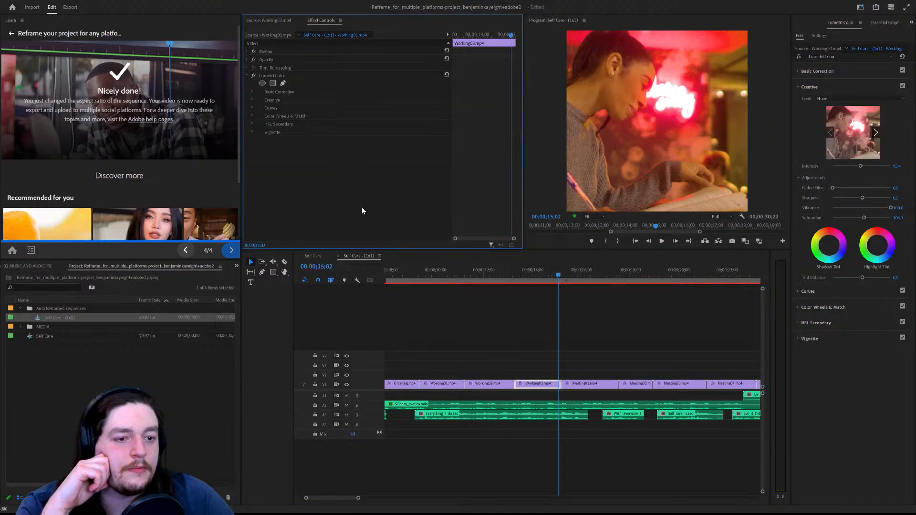
pyautogui.hotkey('ctrl', 'v')
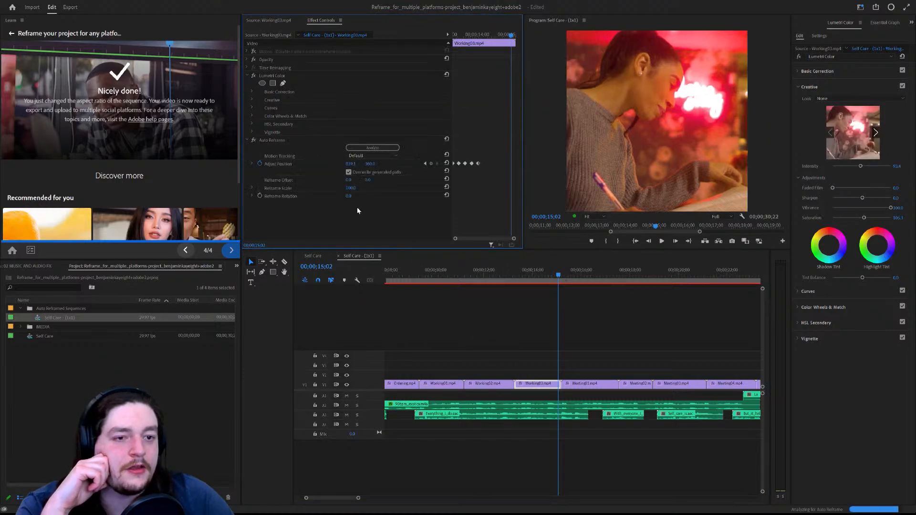
pyautogui.click(555, 276)
# Preview the ungraded Meeting03.mp4 clip at 00;00;19;19 and review its effect settings.
pyautogui.moveTo(550, 280); pyautogui.dragTo(668, 284)
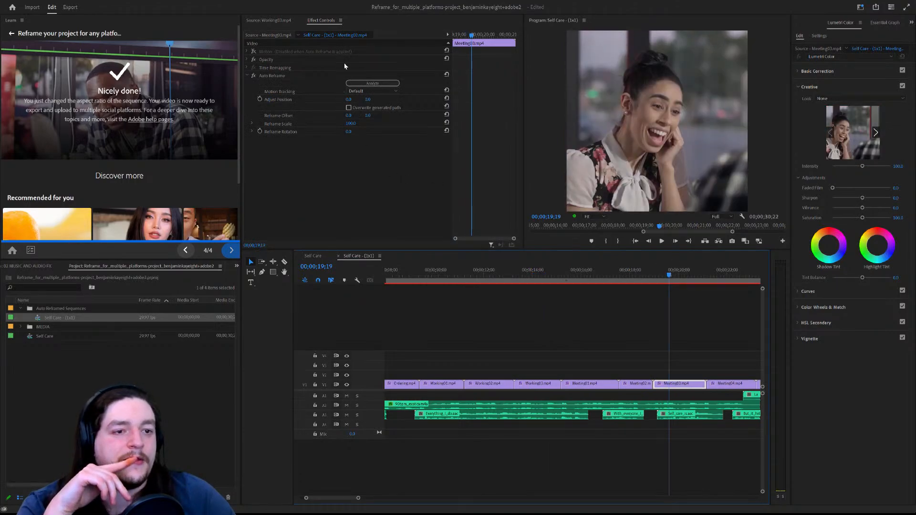
pyautogui.click(364, 164)
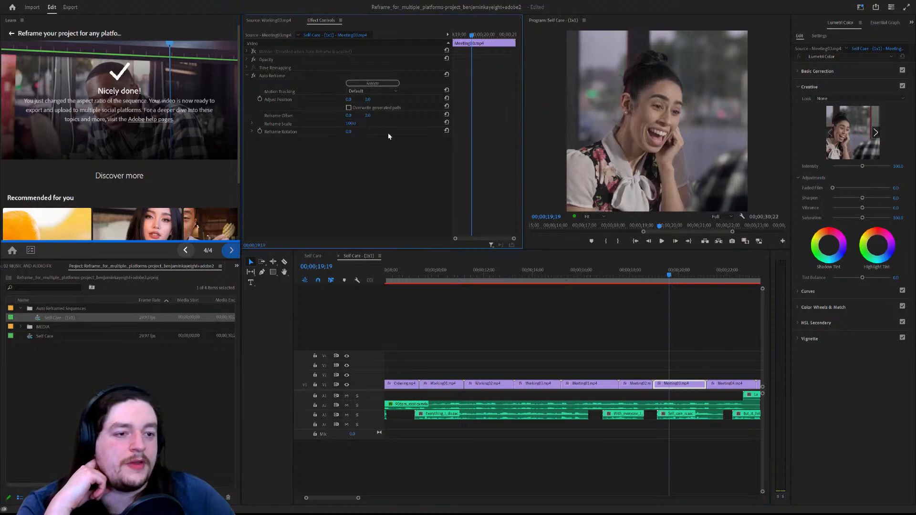
pyautogui.click(846, 33)
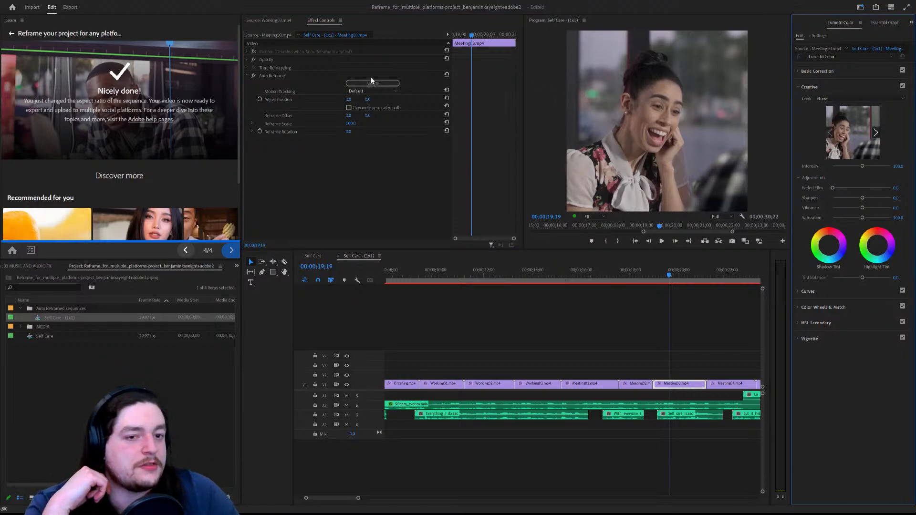
# Leave the finished reframing tutorial and return to the main page of built-in tutorials.
pyautogui.click(167, 142)
pyautogui.scroll(-3, 168, 141)
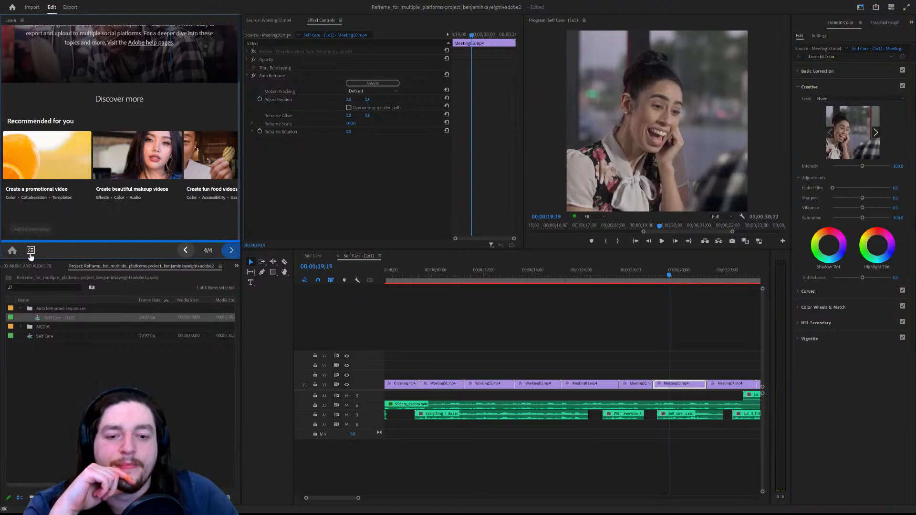
pyautogui.click(12, 251)
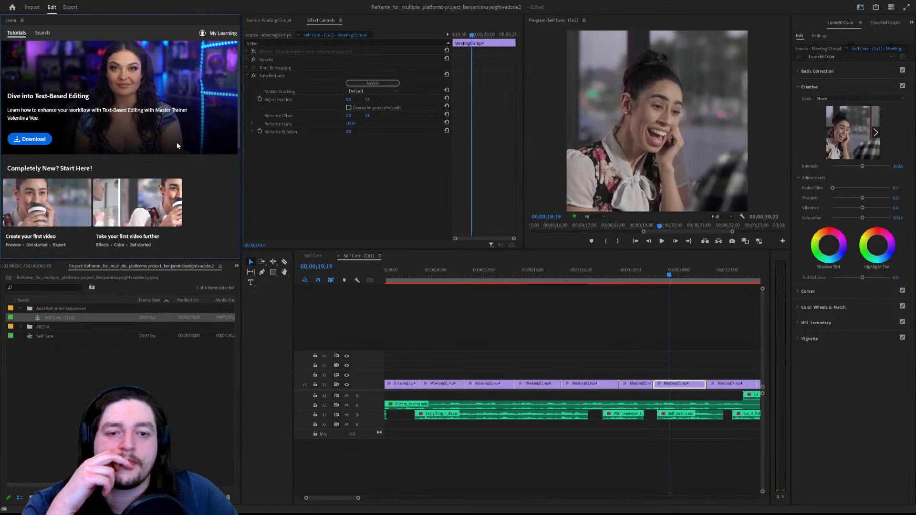
# Browse the available tutorials down to The Basics and preview the "Create a video to share on social media" course.
pyautogui.scroll(-3, 192, 144)
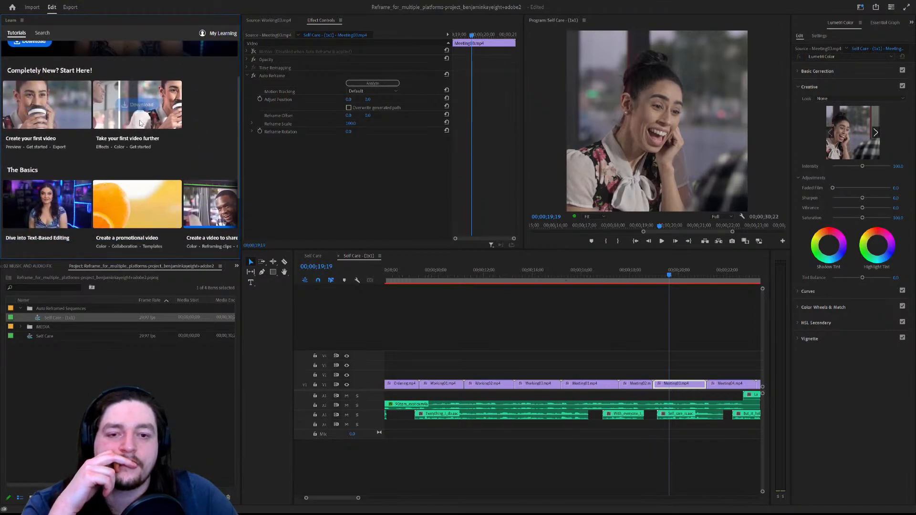
pyautogui.moveTo(150, 122)
pyautogui.moveTo(81, 98)
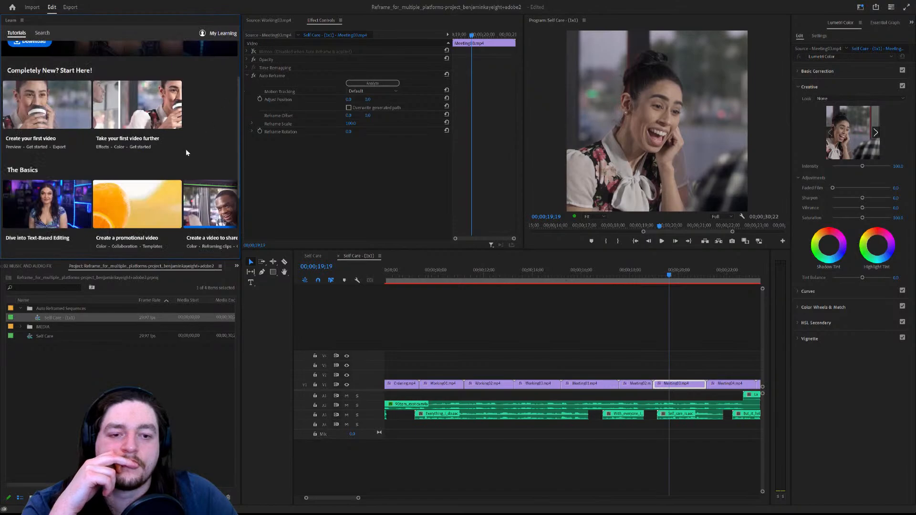
pyautogui.scroll(-2, 148, 151)
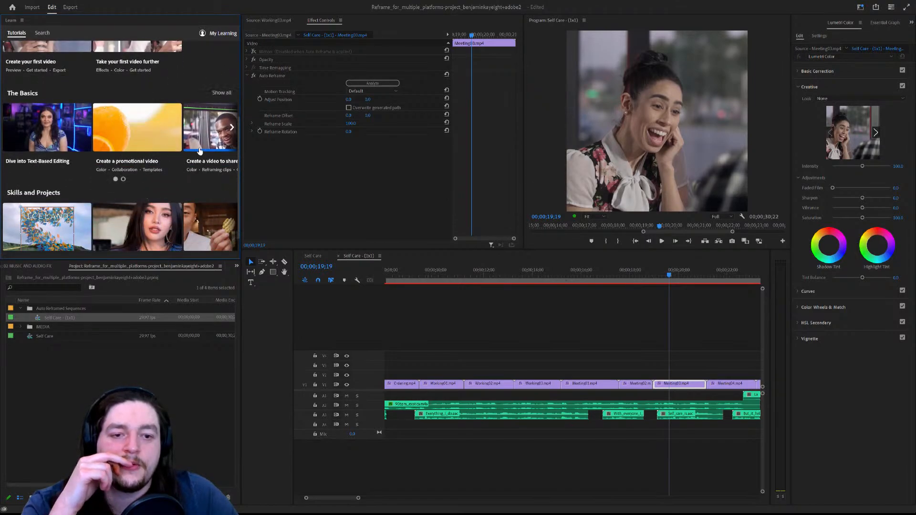
pyautogui.click(231, 131)
pyautogui.moveTo(206, 142)
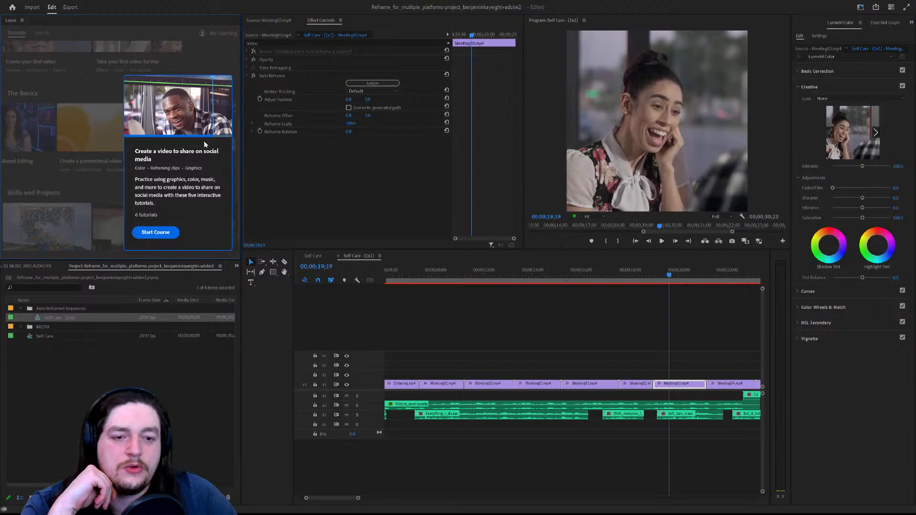
pyautogui.scroll(-1, 110, 183)
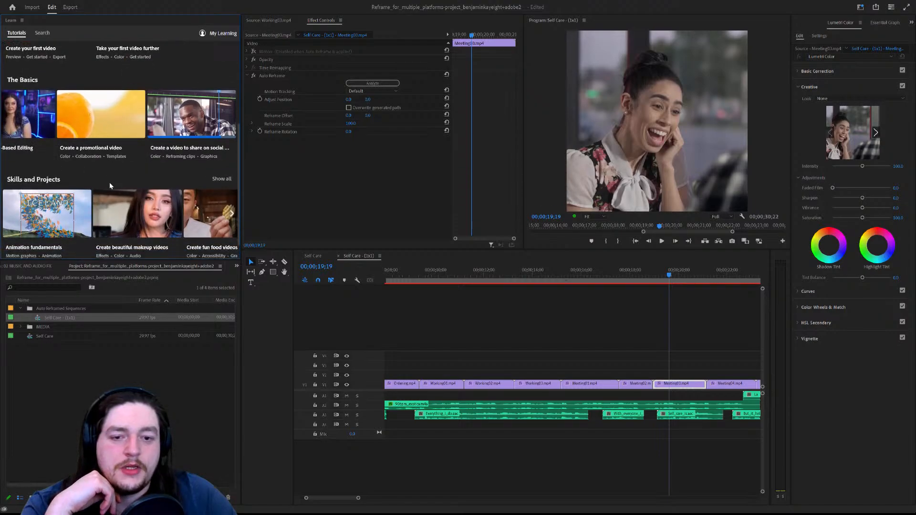
# Look through all the tutorials offered in the Skills and Projects row.
pyautogui.hscroll(-2, 130, 183)
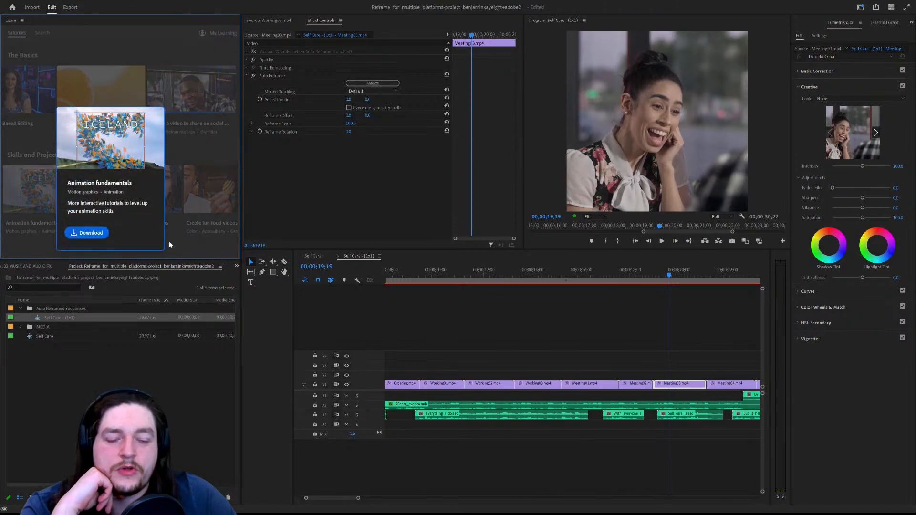
pyautogui.hscroll(1, 205, 240)
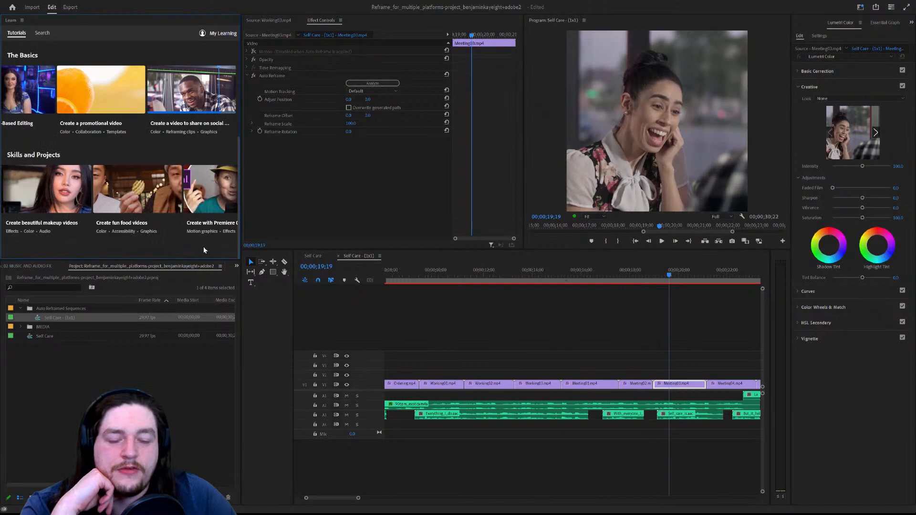
pyautogui.hscroll(1, 201, 242)
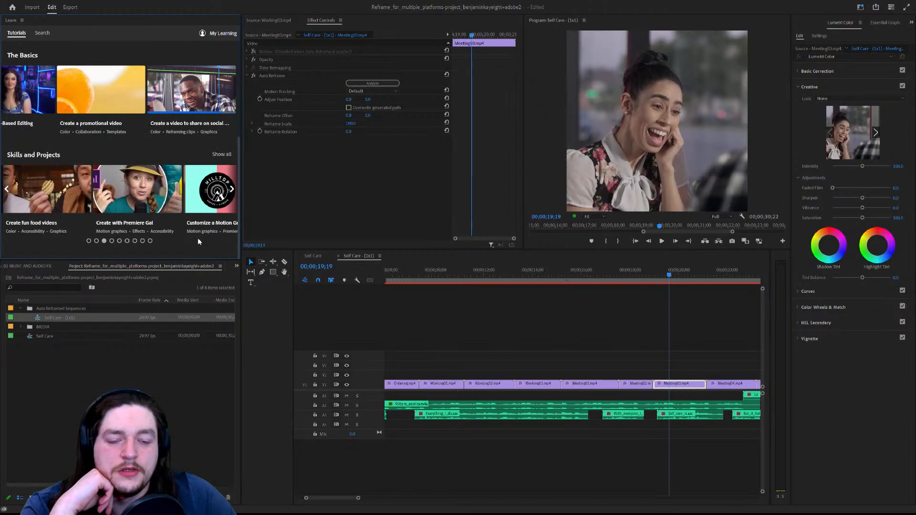
pyautogui.hscroll(1, 195, 237)
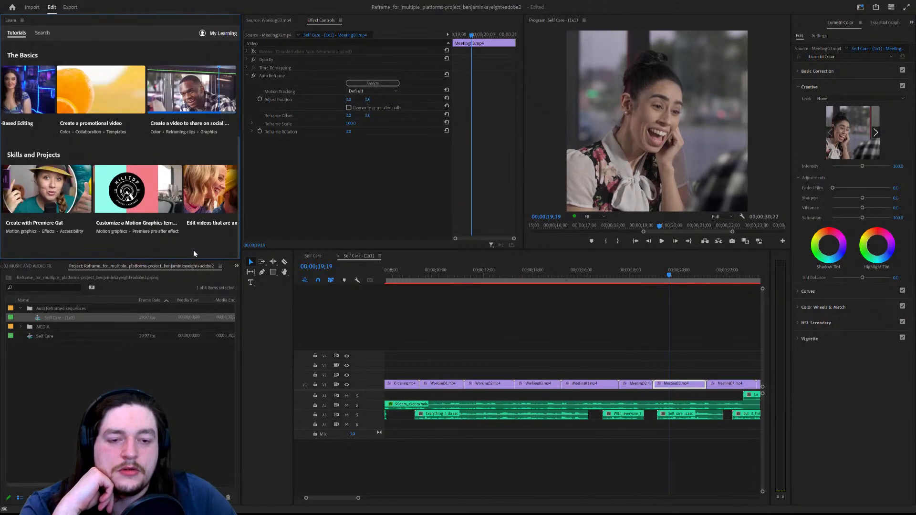
pyautogui.hscroll(1, 193, 240)
pyautogui.hscroll(-1, 193, 240)
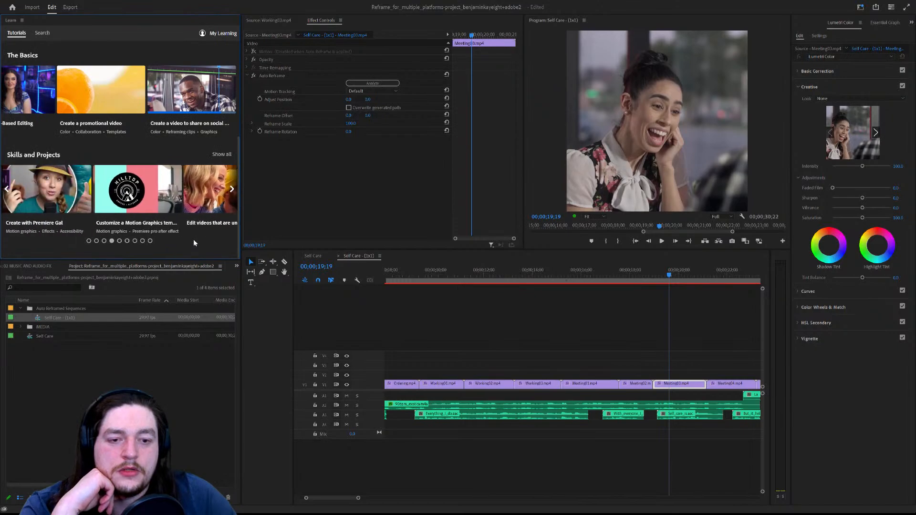
pyautogui.hscroll(1, 186, 240)
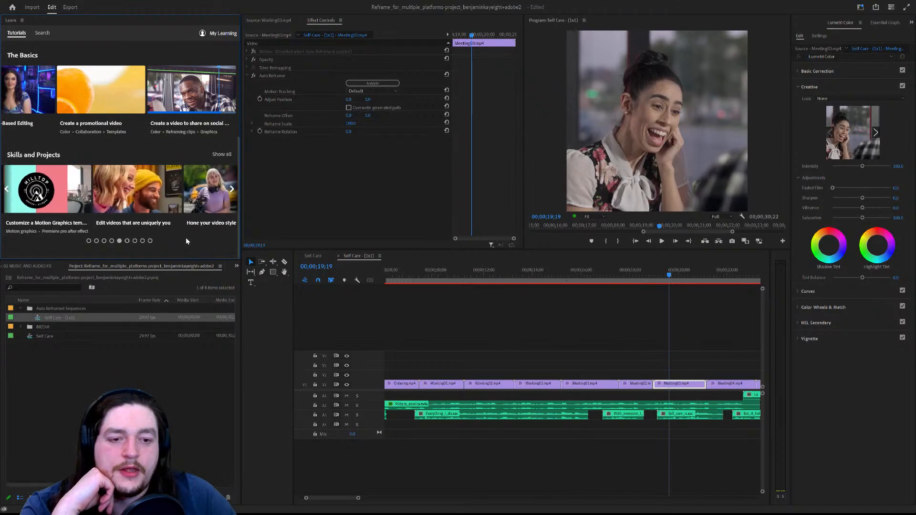
pyautogui.hscroll(1, 186, 240)
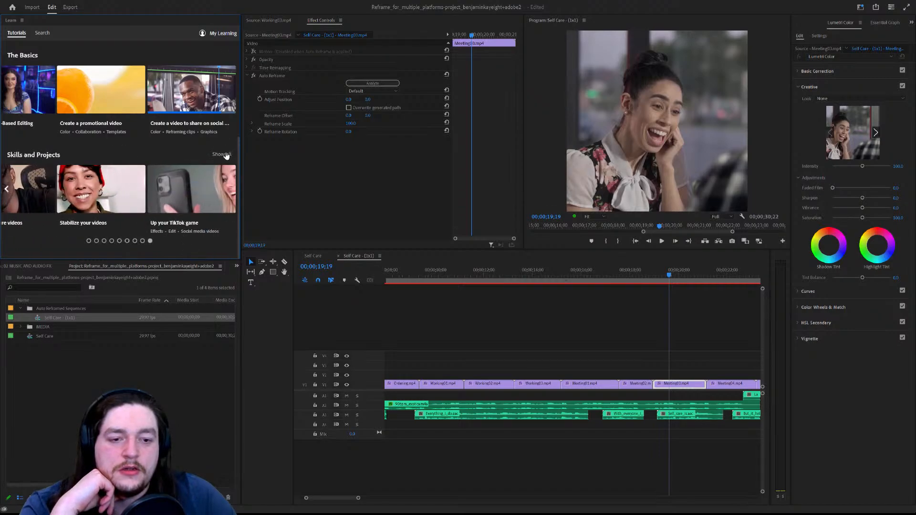
# Download the "Up your TikTok game" tutorial and start it with its sample project.
pyautogui.moveTo(197, 191)
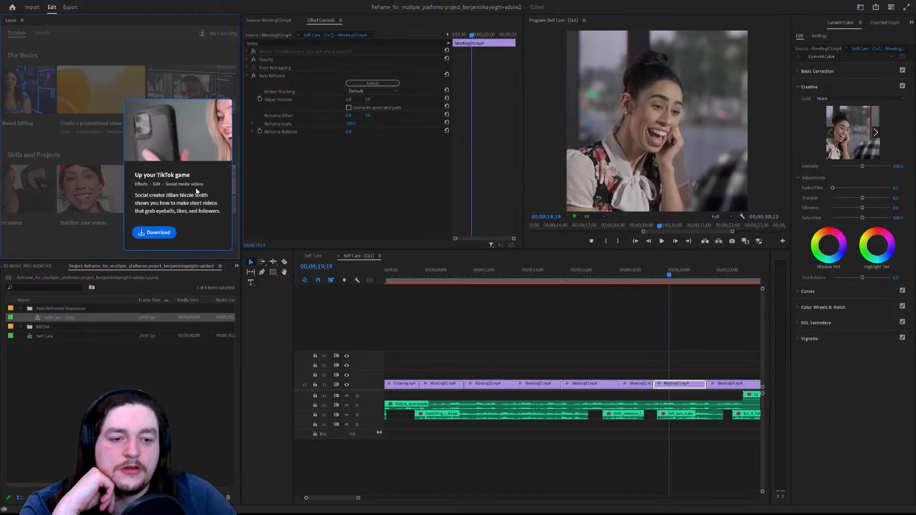
pyautogui.click(164, 235)
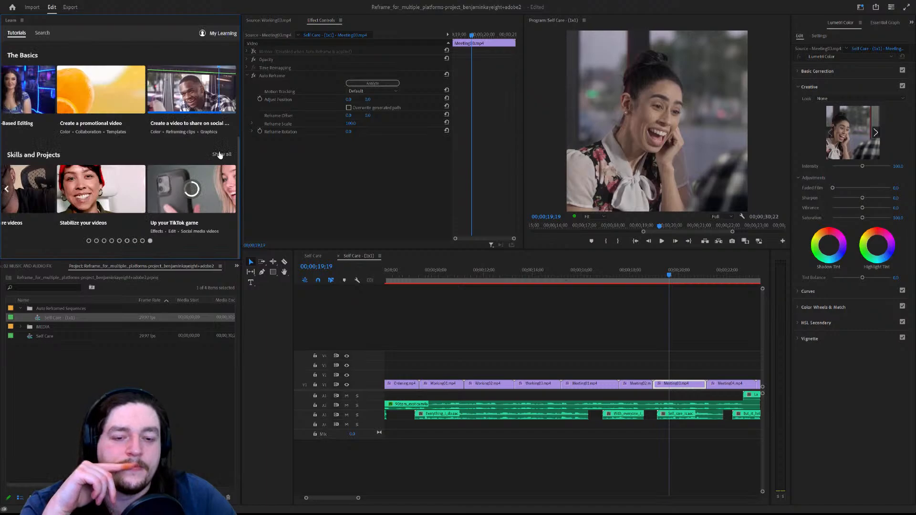
pyautogui.click(208, 186)
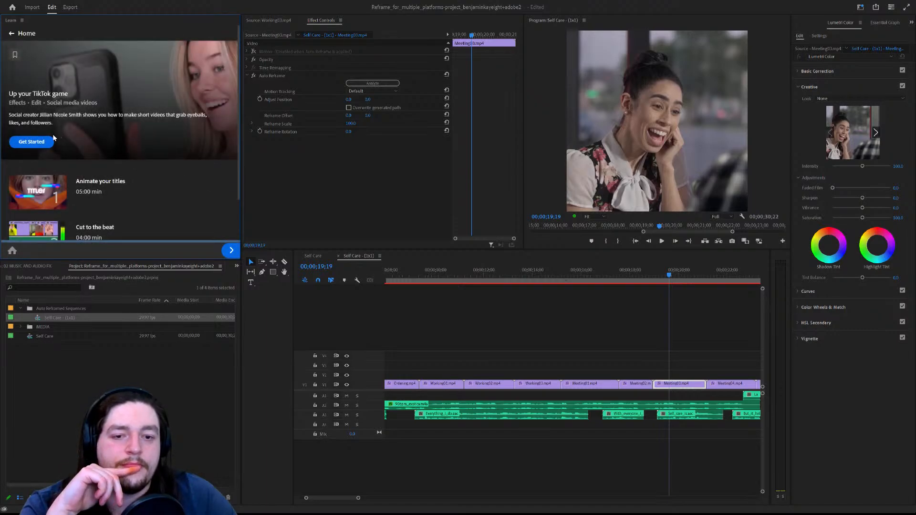
pyautogui.click(41, 143)
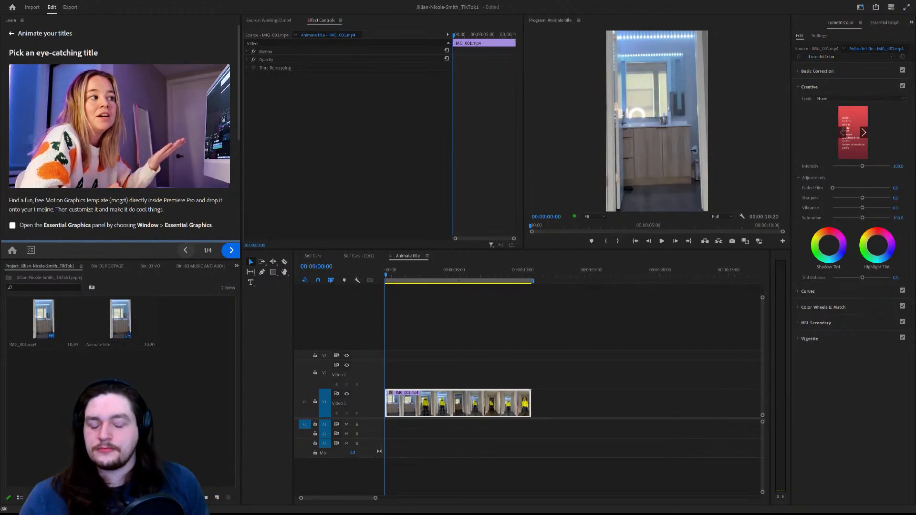
# Bring up the Essential Graphics template browser as the tutorial asks and search My Templates for "gaming".
pyautogui.scroll(-3, 119, 143)
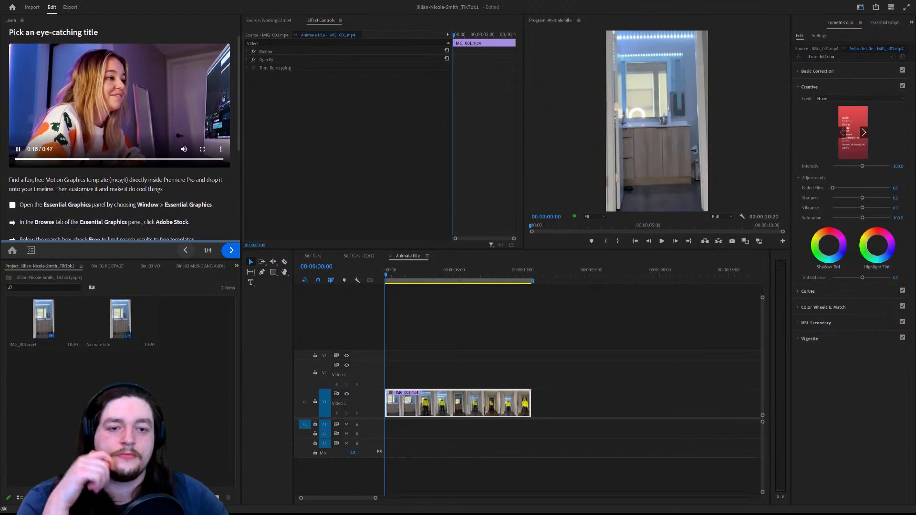
pyautogui.scroll(3, 119, 143)
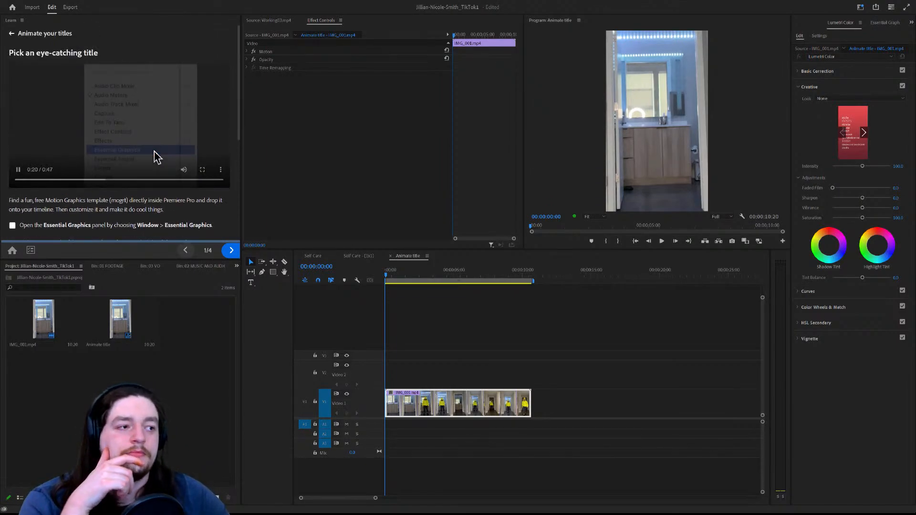
pyautogui.click(885, 23)
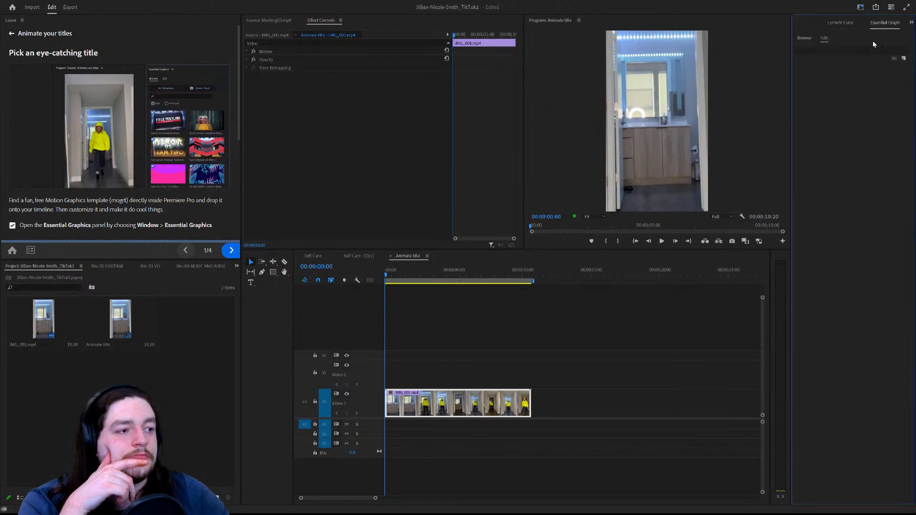
pyautogui.click(811, 36)
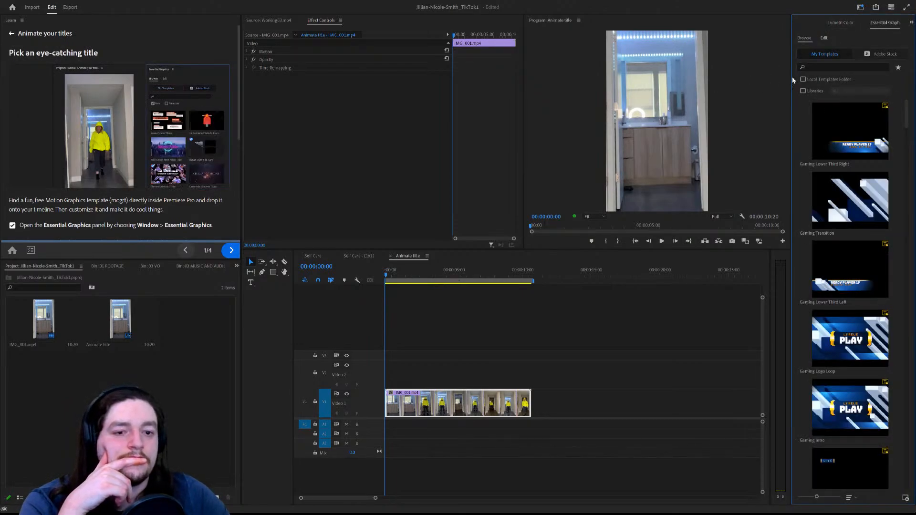
pyautogui.click(823, 68)
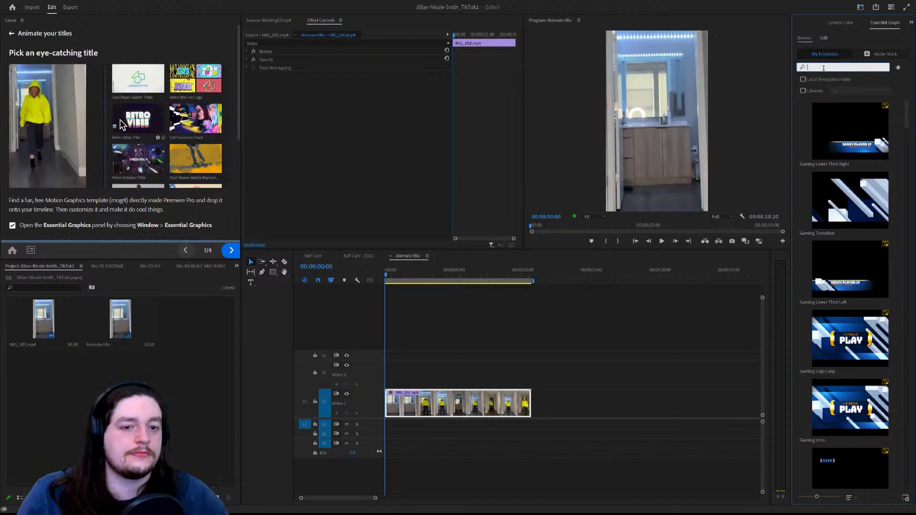
pyautogui.write('gaming')
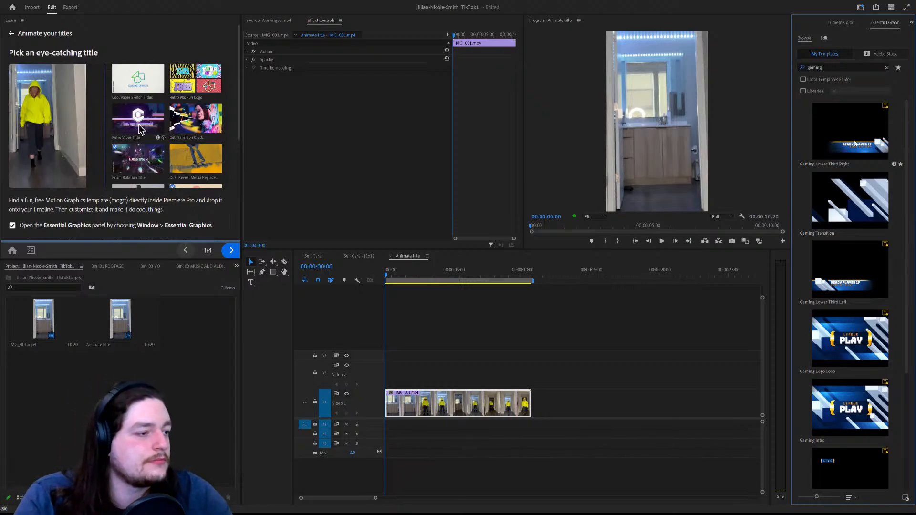
# Read the "Animate your titles" instructions and advance through "Make it your own" to the "Send it flying" page.
pyautogui.scroll(-3, 174, 151)
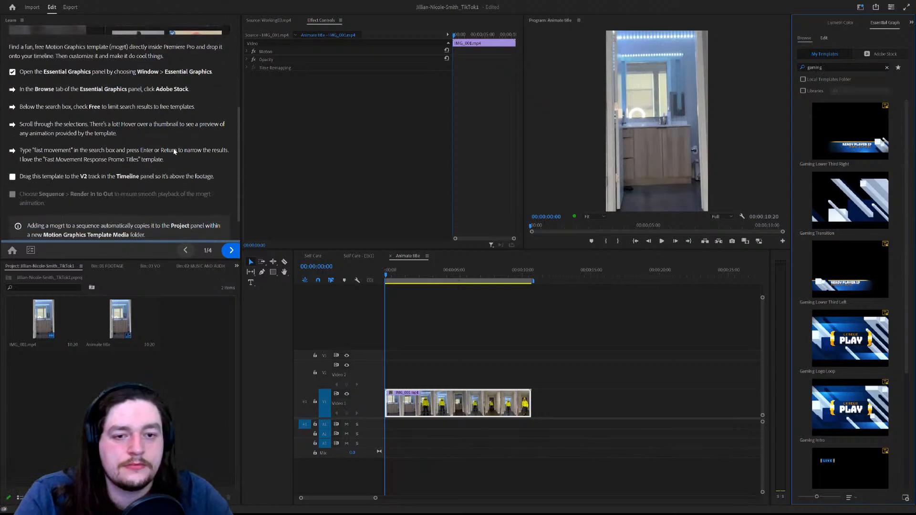
pyautogui.scroll(-1, 170, 100)
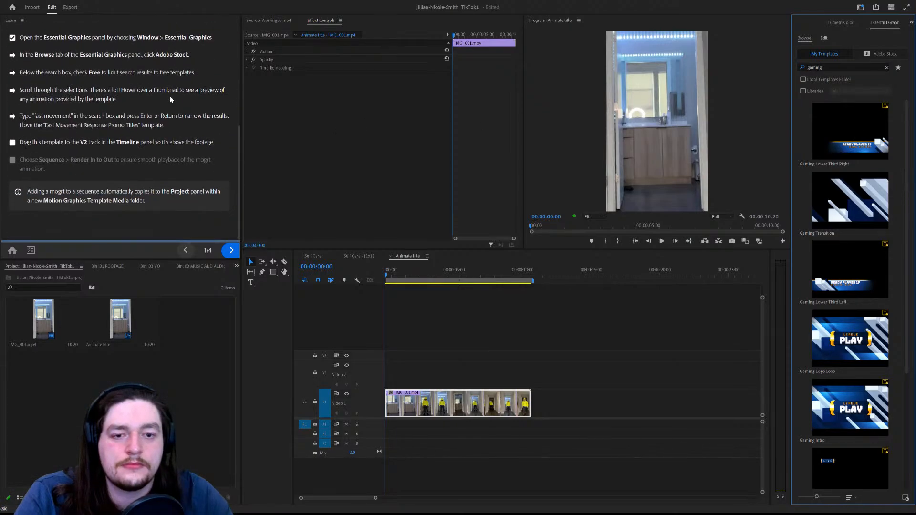
pyautogui.click(225, 246)
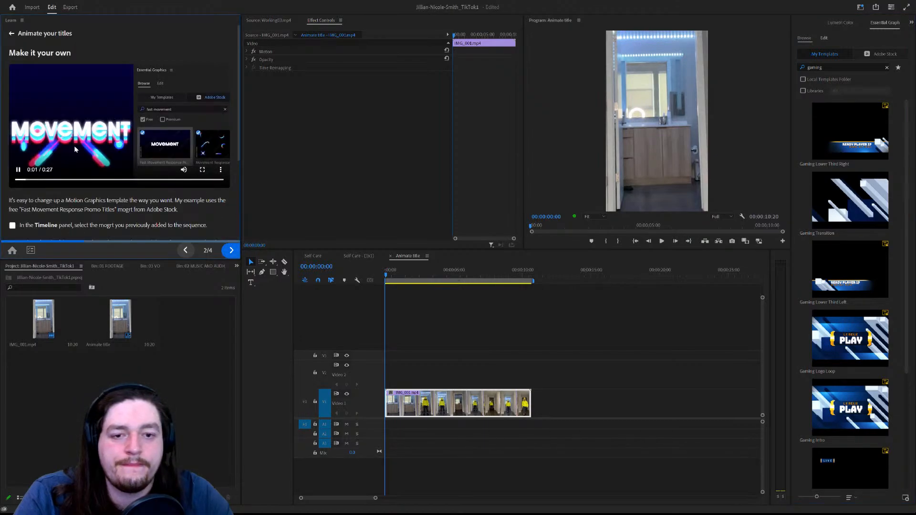
pyautogui.scroll(-1, 117, 109)
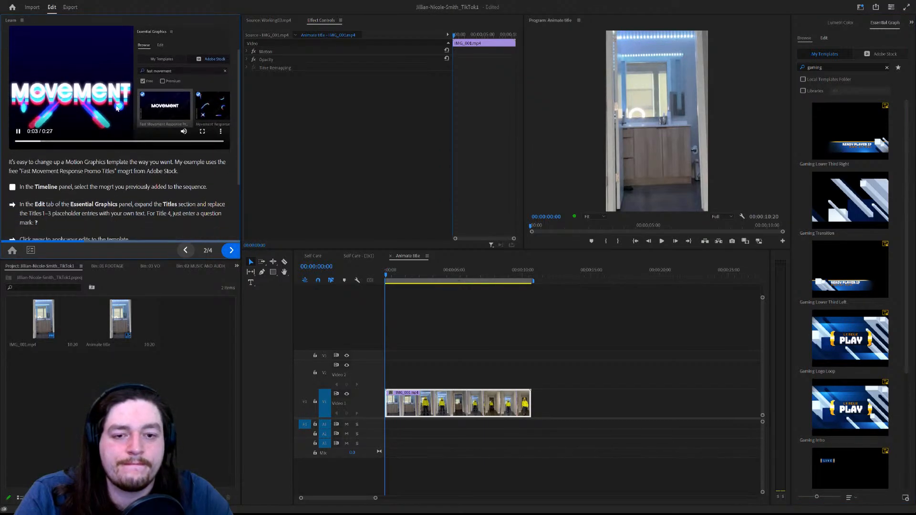
pyautogui.scroll(1, 119, 150)
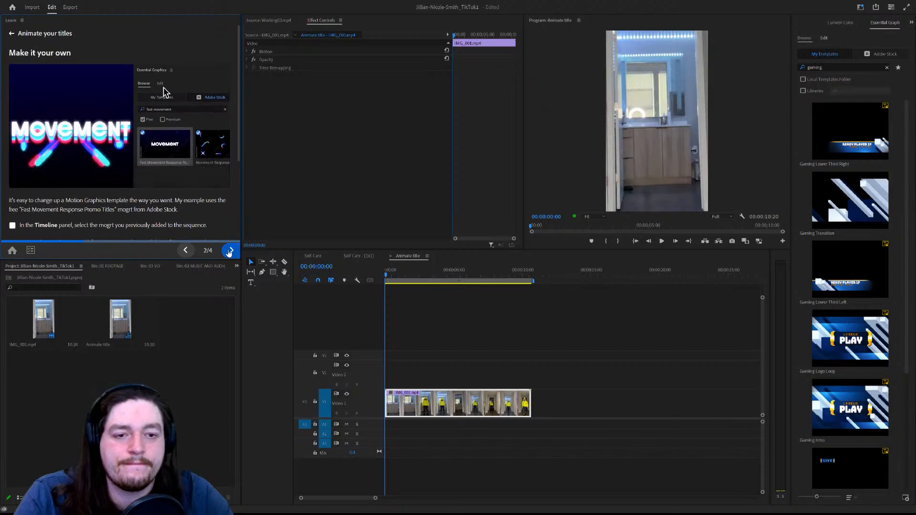
pyautogui.click(229, 251)
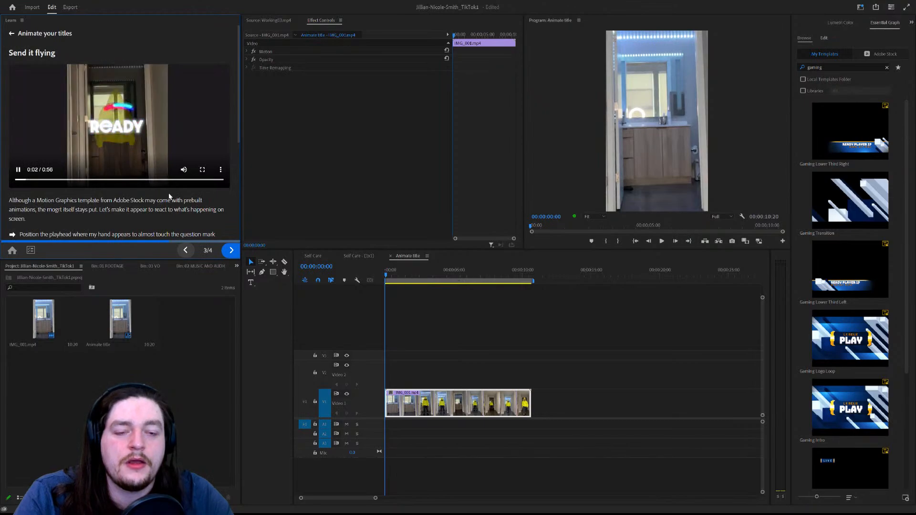
pyautogui.click(166, 171)
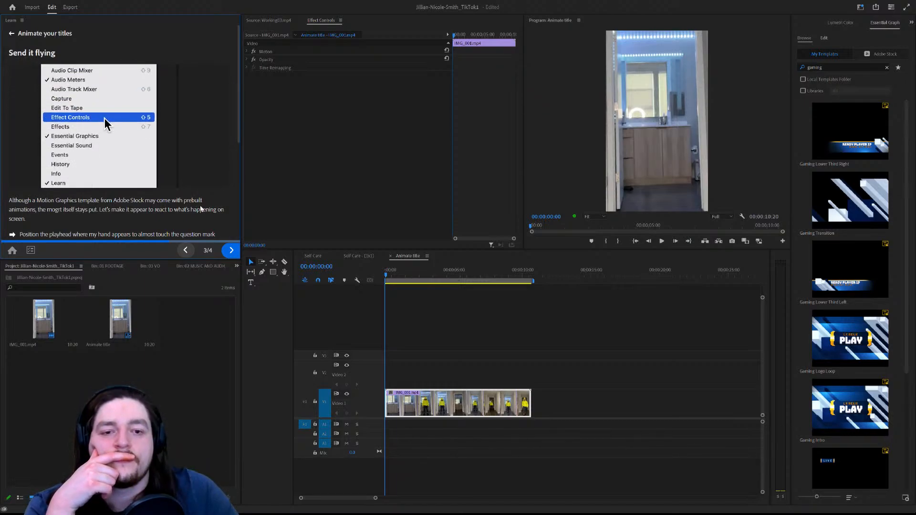
# Look through the gaming motion graphics templates and select Gaming Logo Loop.
pyautogui.click(373, 105)
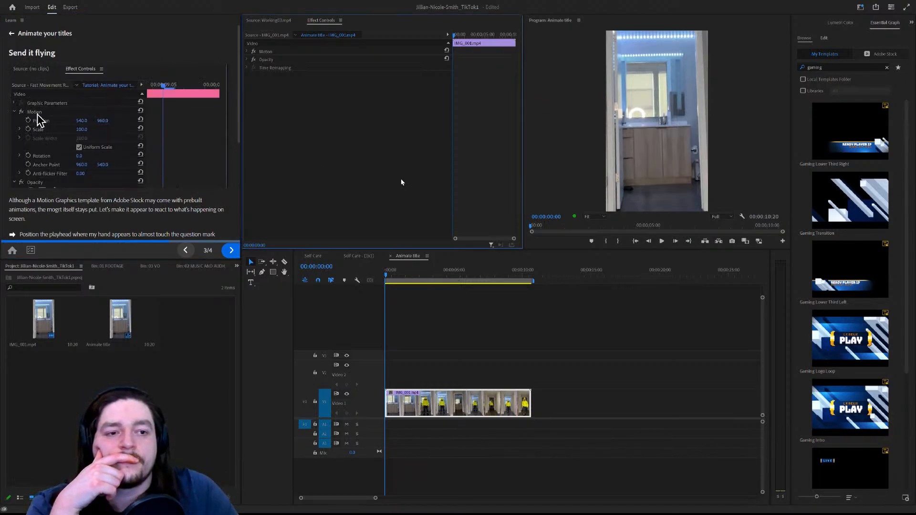
pyautogui.moveTo(830, 267)
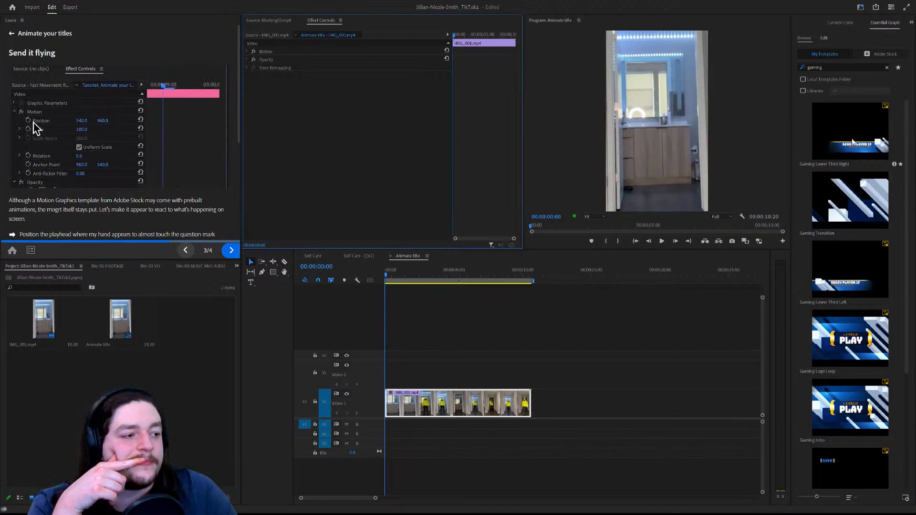
pyautogui.scroll(-6, 849, 243)
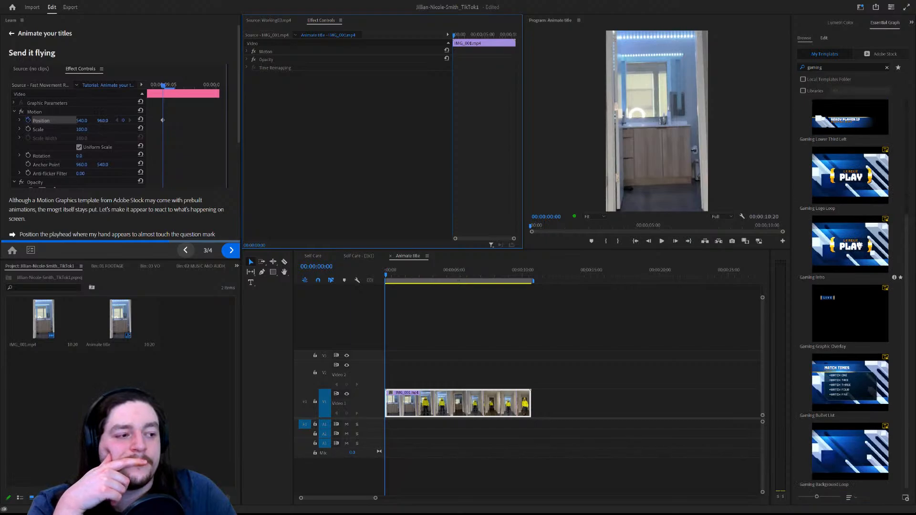
pyautogui.click(860, 212)
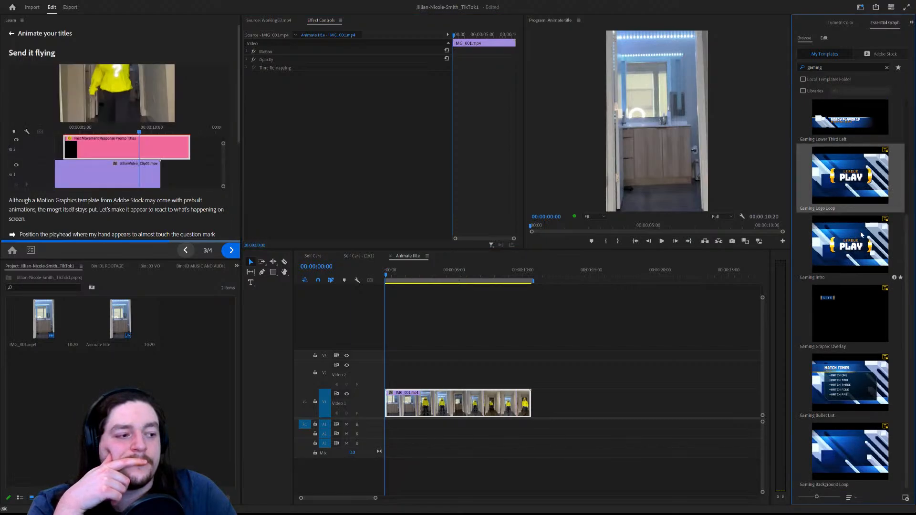
pyautogui.click(856, 231)
pyautogui.scroll(5, 850, 233)
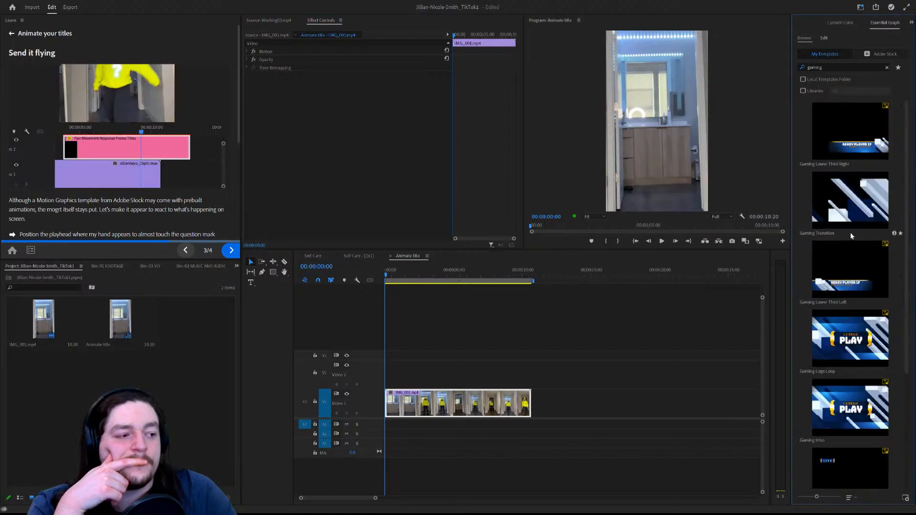
pyautogui.scroll(-3, 849, 232)
pyautogui.click(850, 249)
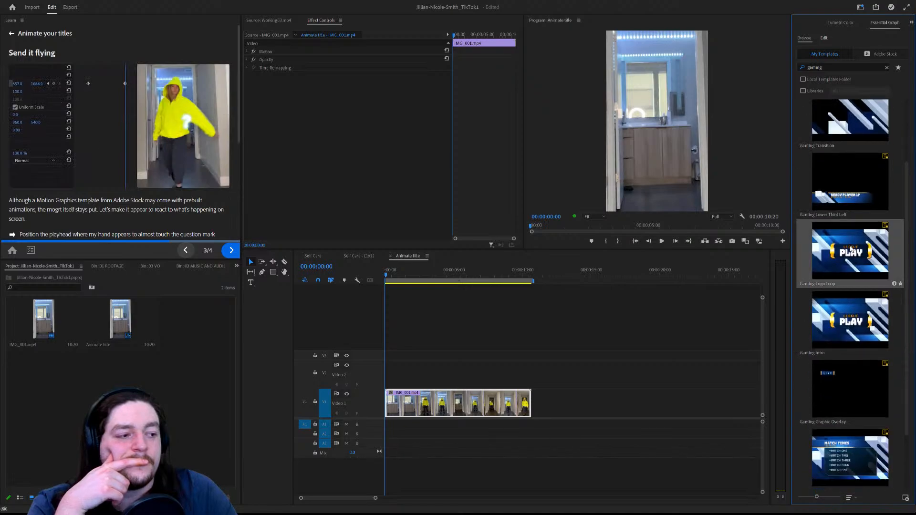
# Look over the gaming templates again and read the "Send it flying" instructions on keyframing the title's position.
pyautogui.scroll(-3, 855, 267)
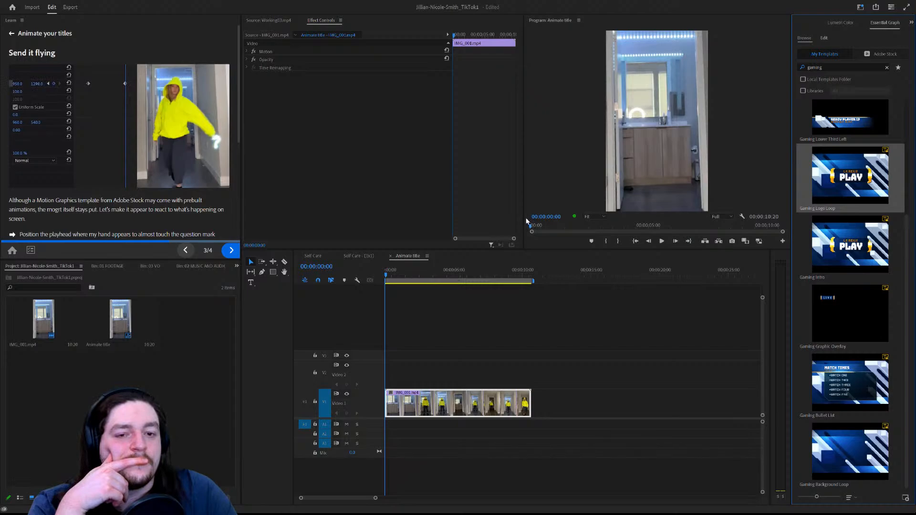
pyautogui.click(401, 174)
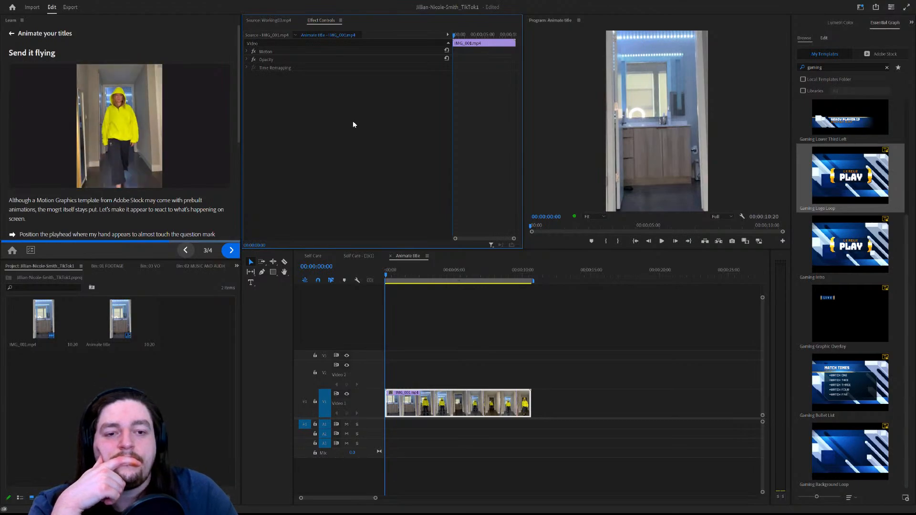
pyautogui.moveTo(193, 133)
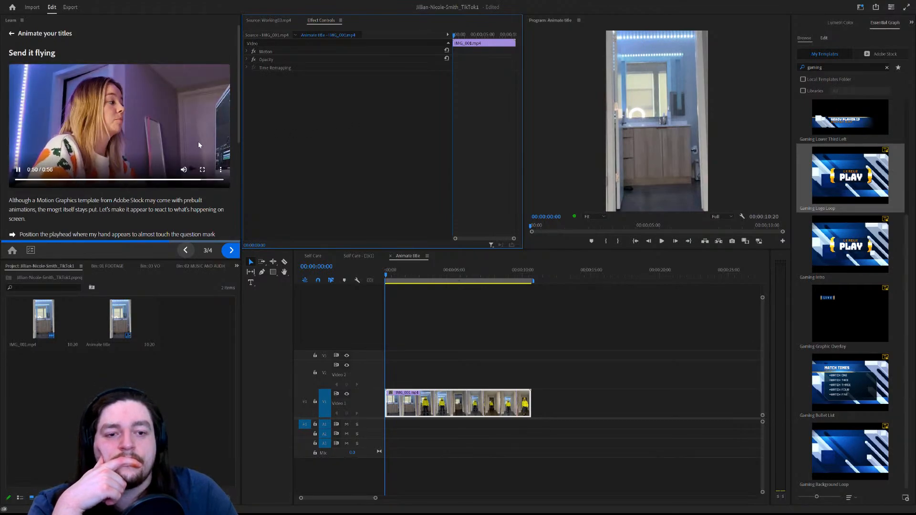
pyautogui.scroll(-3, 173, 175)
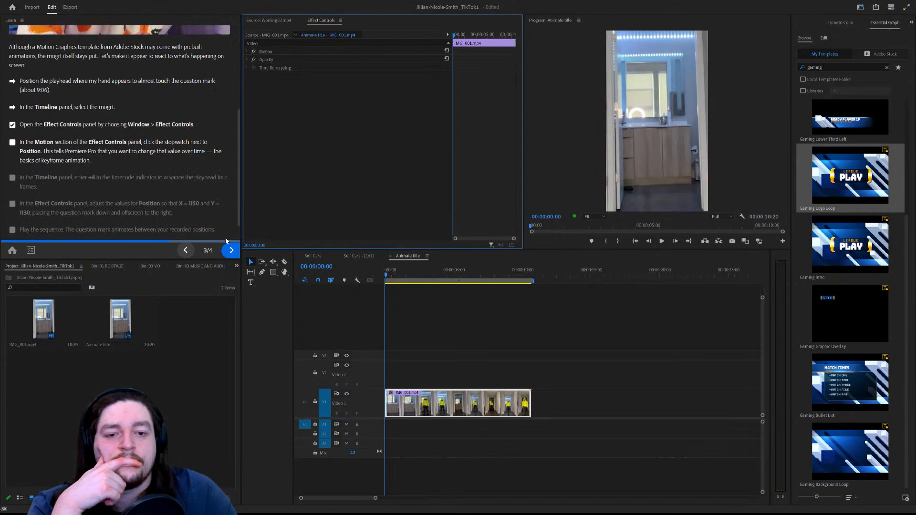
pyautogui.scroll(3, 215, 195)
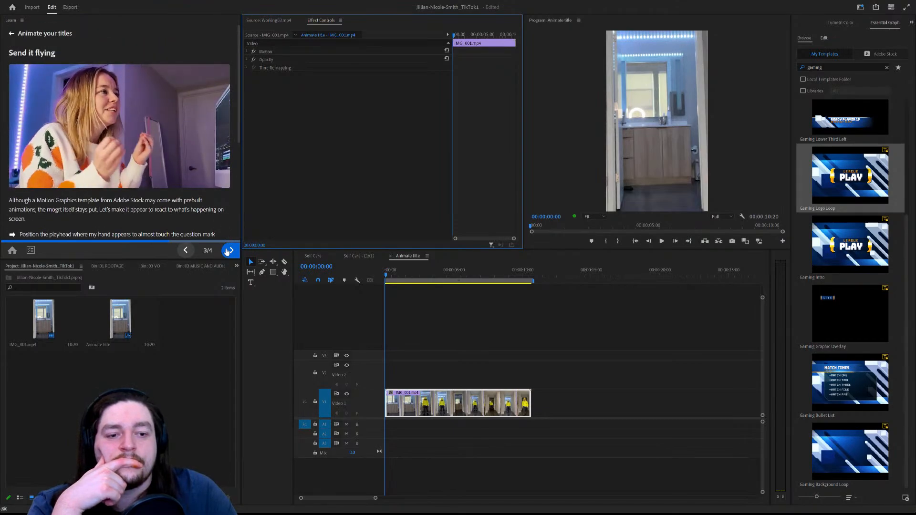
pyautogui.moveTo(42, 175)
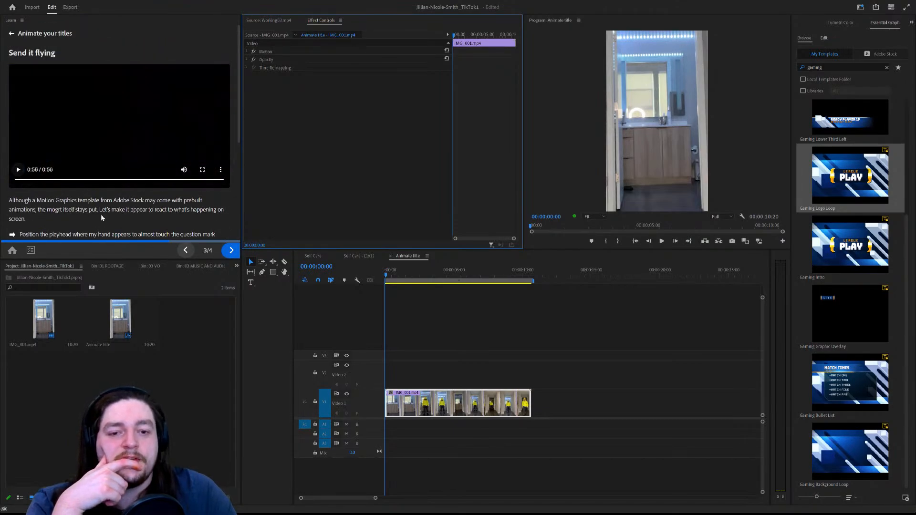
pyautogui.scroll(-1, 140, 212)
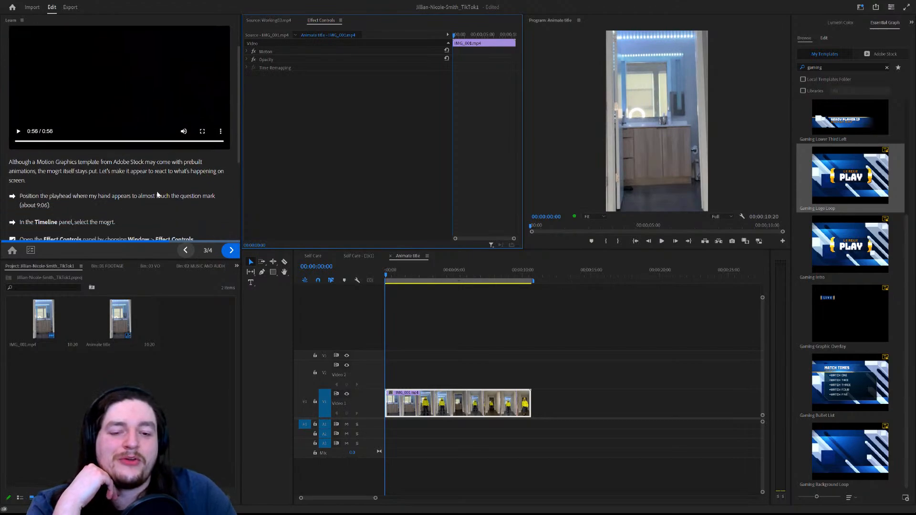
pyautogui.scroll(-4, 177, 180)
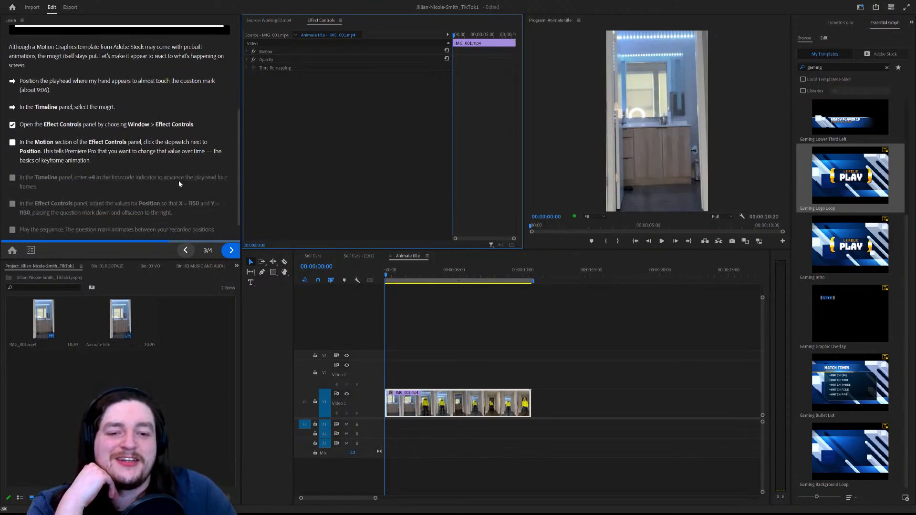
# Finish the "Animate your titles" tutorial and start "Cut to the beat" at its "Pick a rhythmic track" page.
pyautogui.click(231, 250)
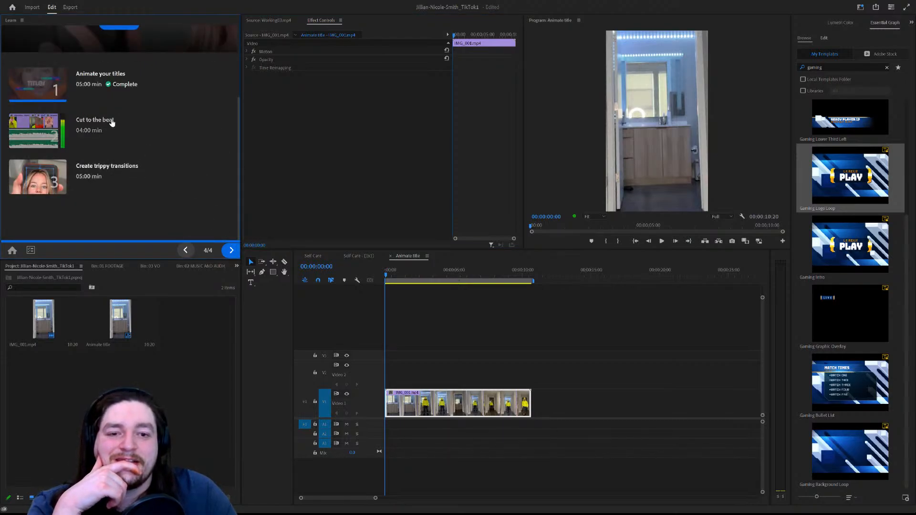
pyautogui.click(231, 250)
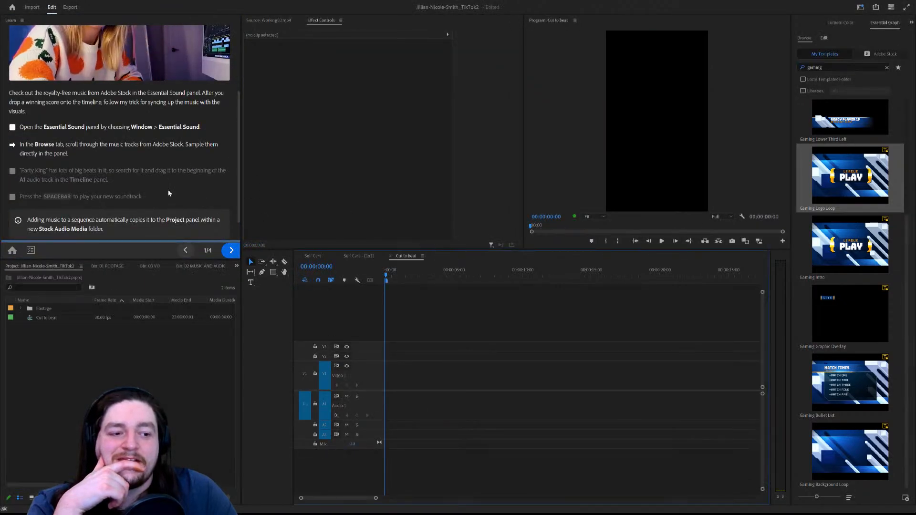
pyautogui.scroll(3, 168, 190)
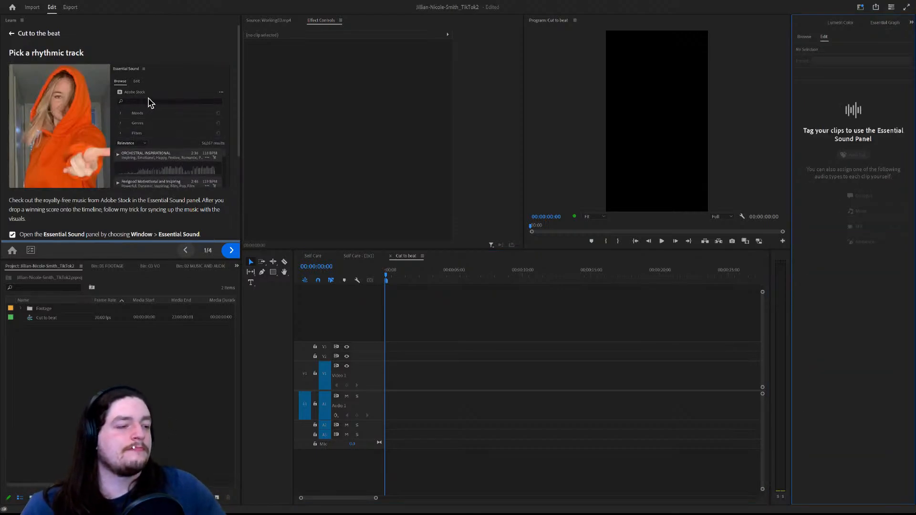
# Browse the Adobe Stock music in Essential Sound, filter it by the Dynamic mood, and sample the For Corporate Uplifting track.
pyautogui.click(811, 36)
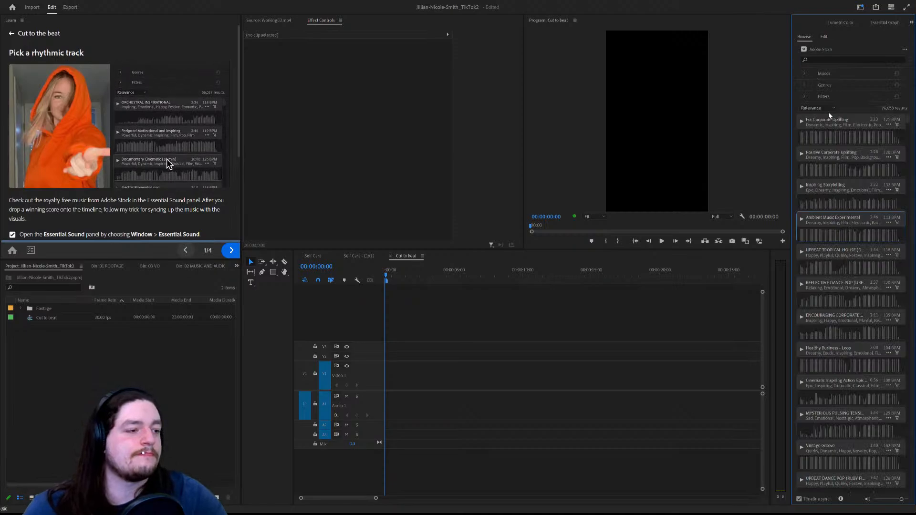
pyautogui.click(805, 82)
pyautogui.click(803, 75)
pyautogui.click(804, 76)
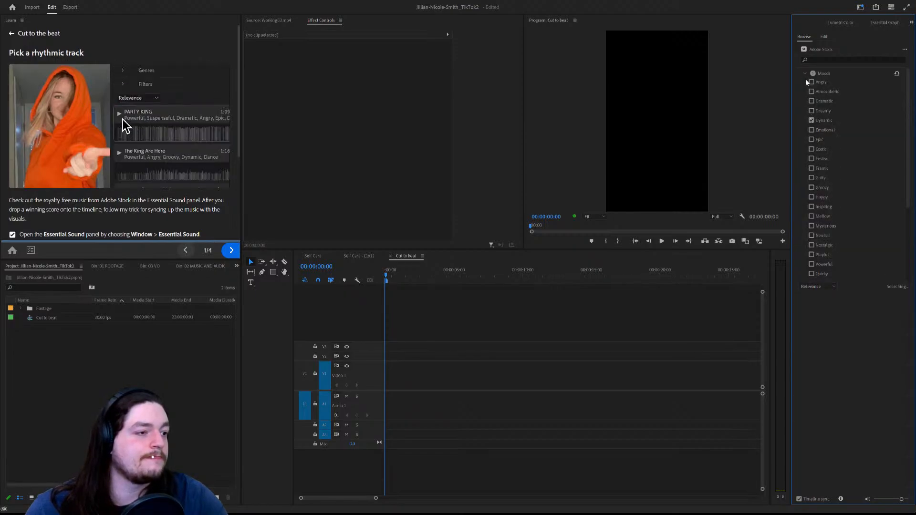
pyautogui.click(805, 73)
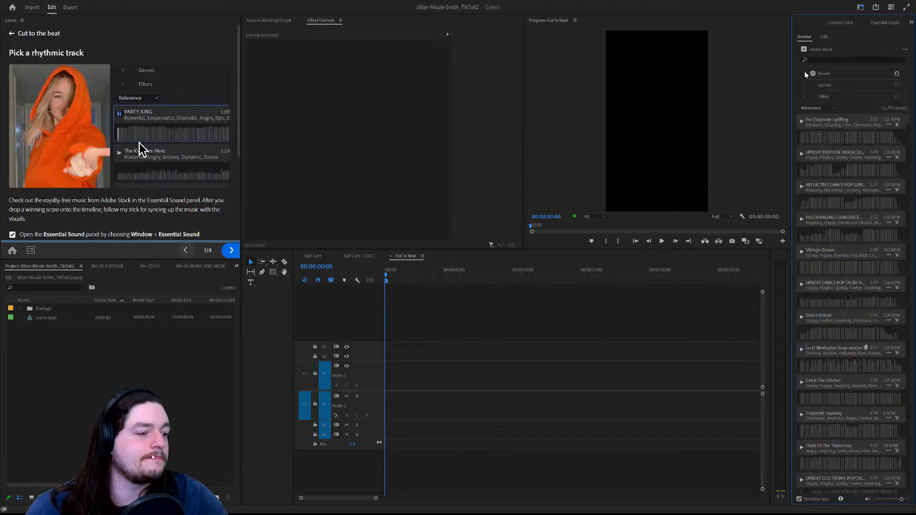
pyautogui.click(801, 122)
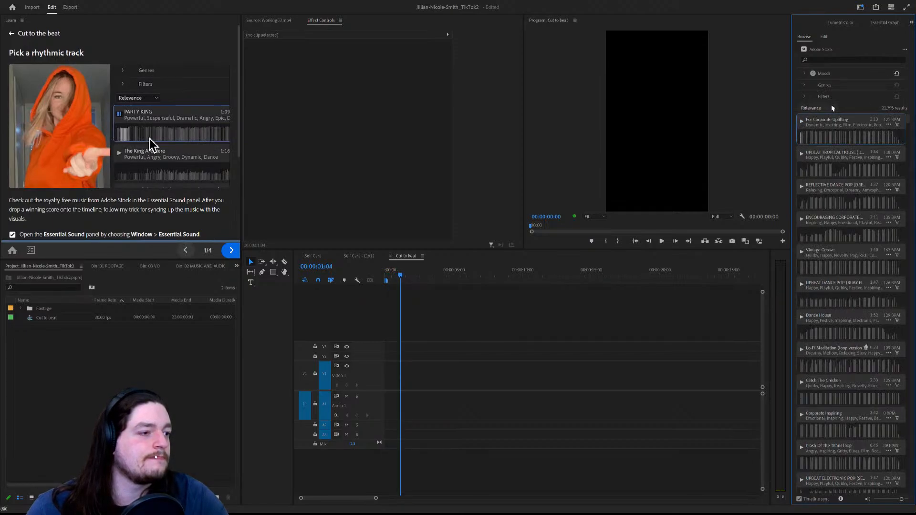
# Search the Adobe Stock music for "party king" and preview the PARTY KING track.
pyautogui.click(826, 58)
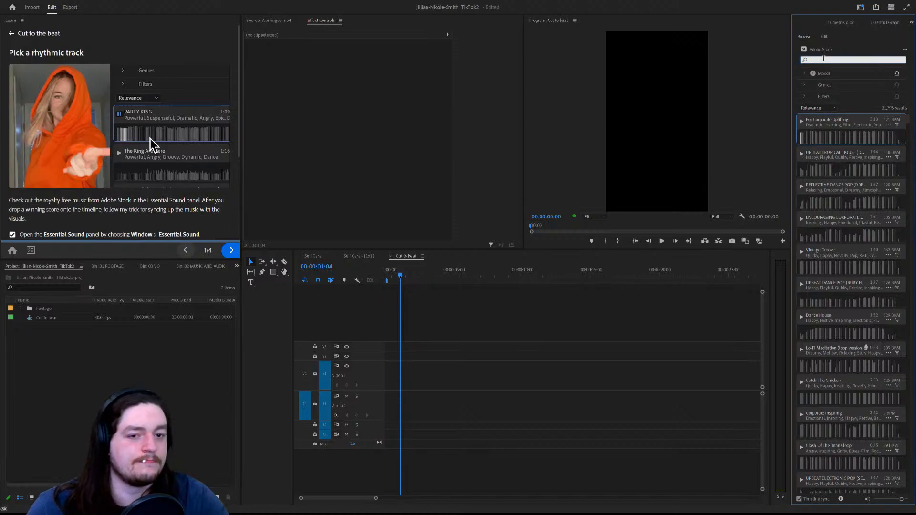
pyautogui.write('pa')
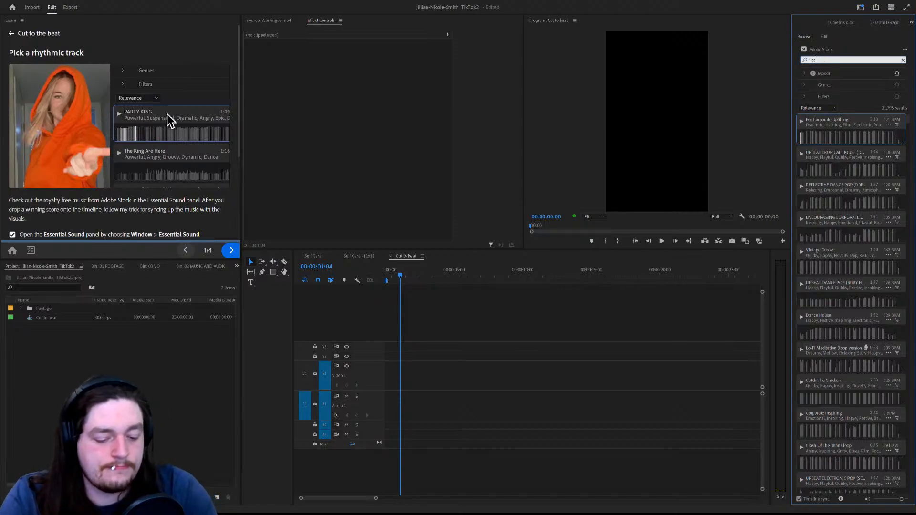
pyautogui.write('rty king')
pyautogui.press('Return')
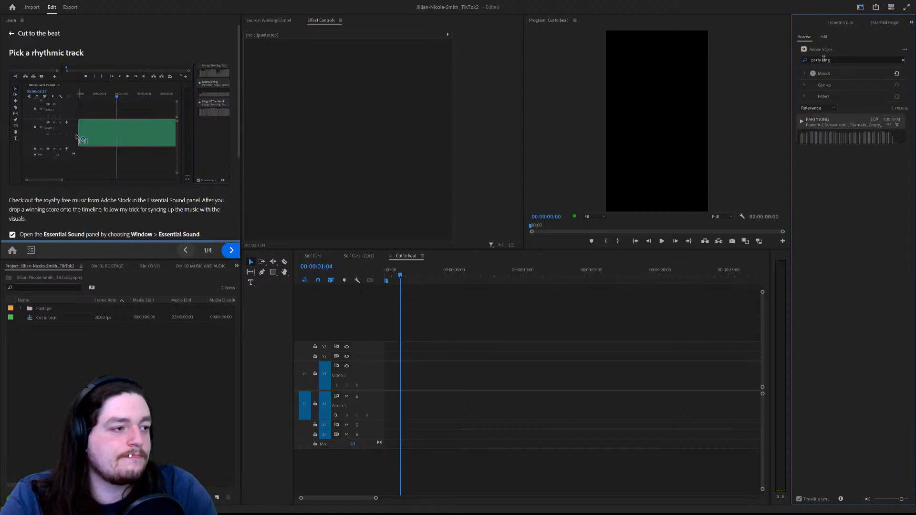
pyautogui.click(801, 121)
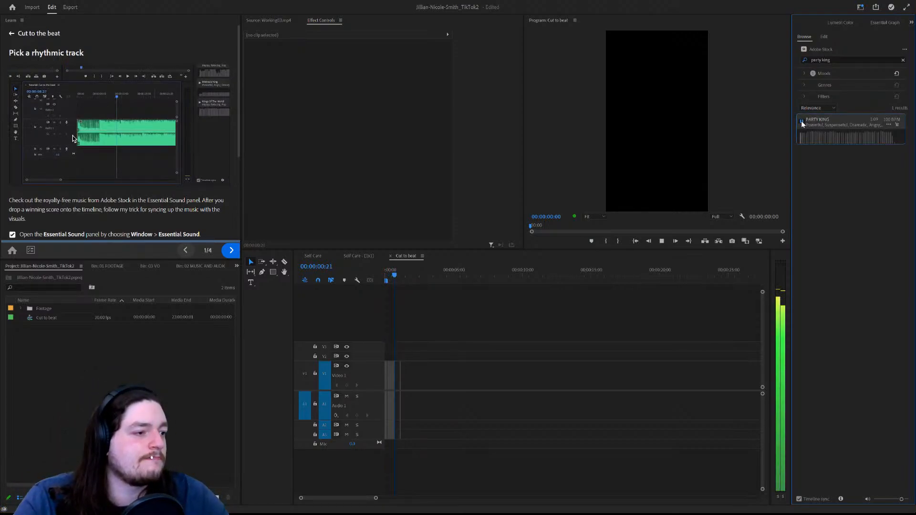
pyautogui.click(801, 122)
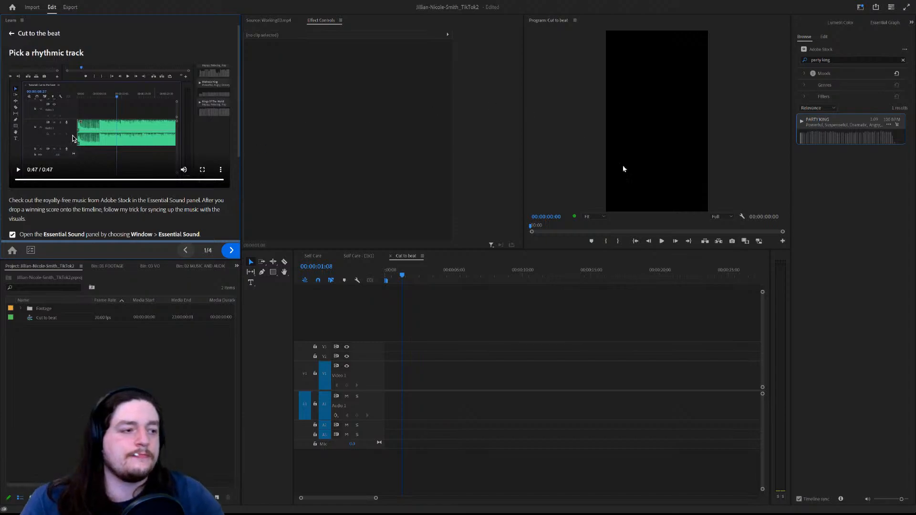
# Place PARTY KING at the beginning of the A1 audio track and advance the tutorial to "Mark the big beats".
pyautogui.moveTo(840, 136); pyautogui.dragTo(446, 382)
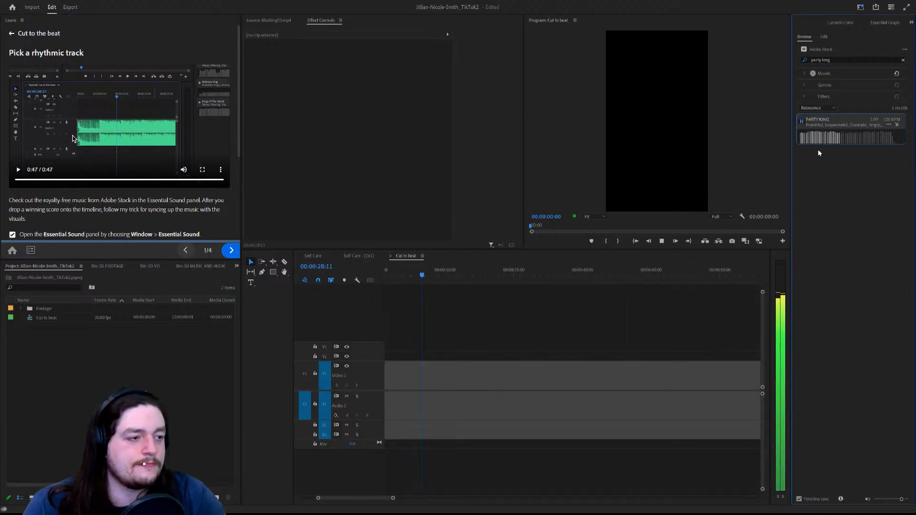
pyautogui.click(807, 139)
pyautogui.click(802, 121)
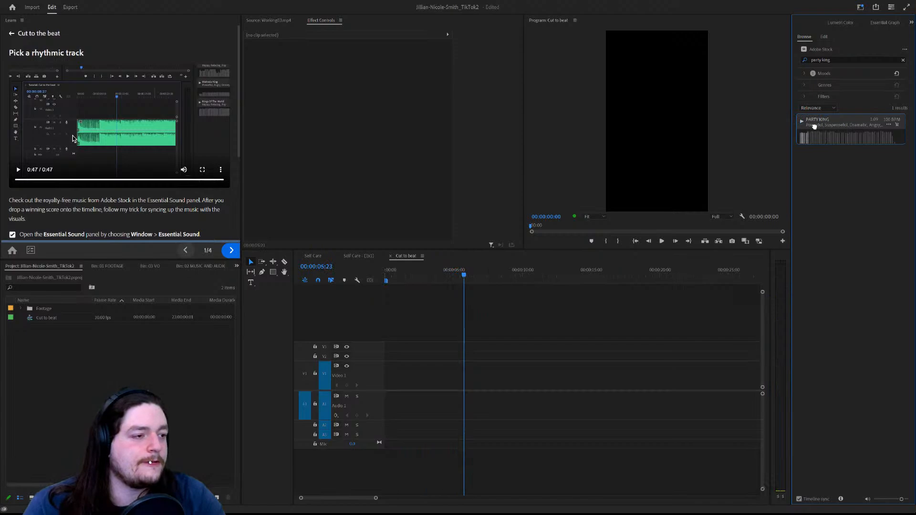
pyautogui.moveTo(416, 385); pyautogui.dragTo(385, 401)
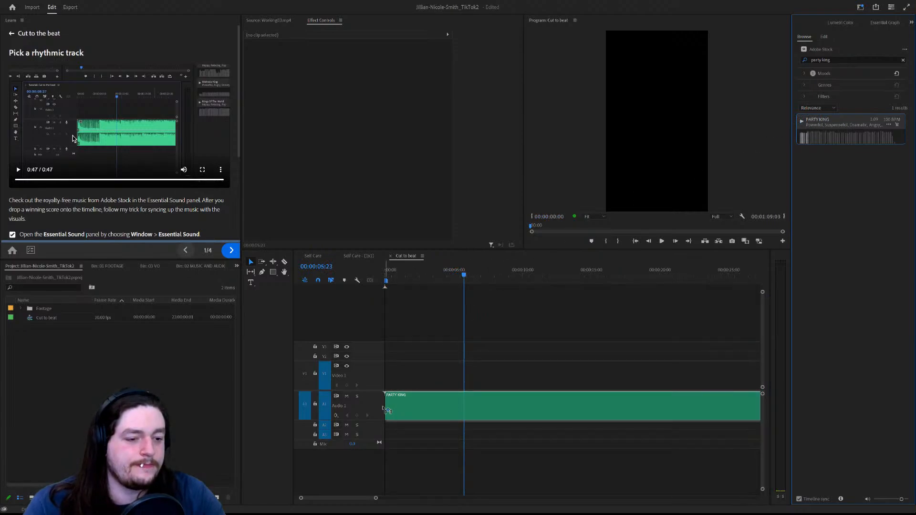
pyautogui.scroll(-4, 125, 206)
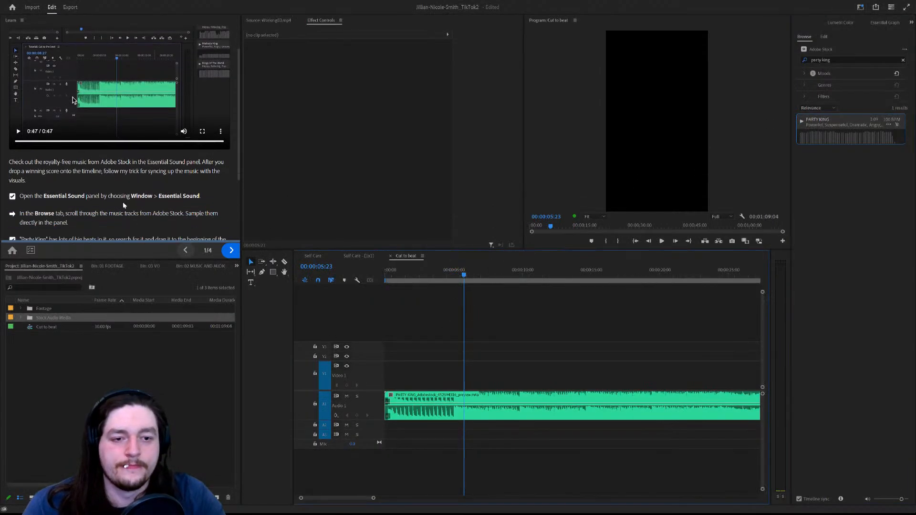
pyautogui.click(229, 250)
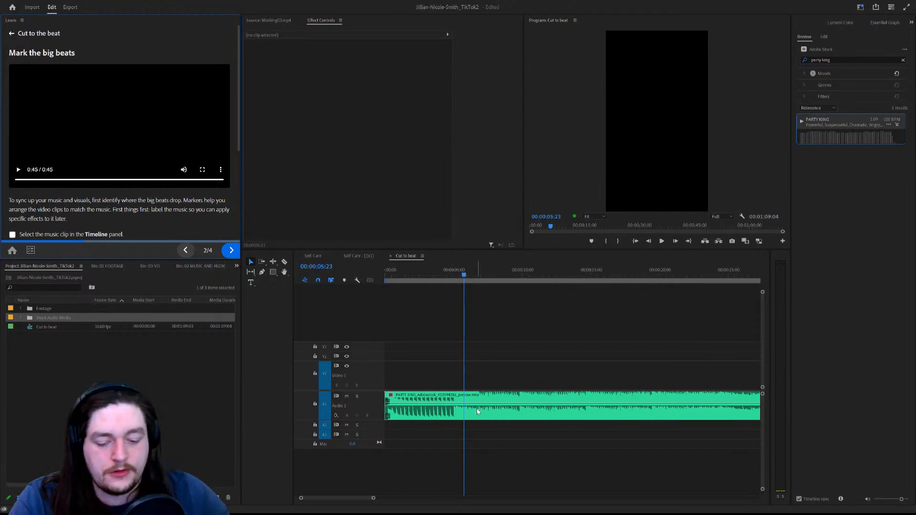
# Enlarge the PARTY KING waveform in the timeline and set the playhead at 00:00:06:20 to inspect the beats.
pyautogui.scroll(5, 477, 410)
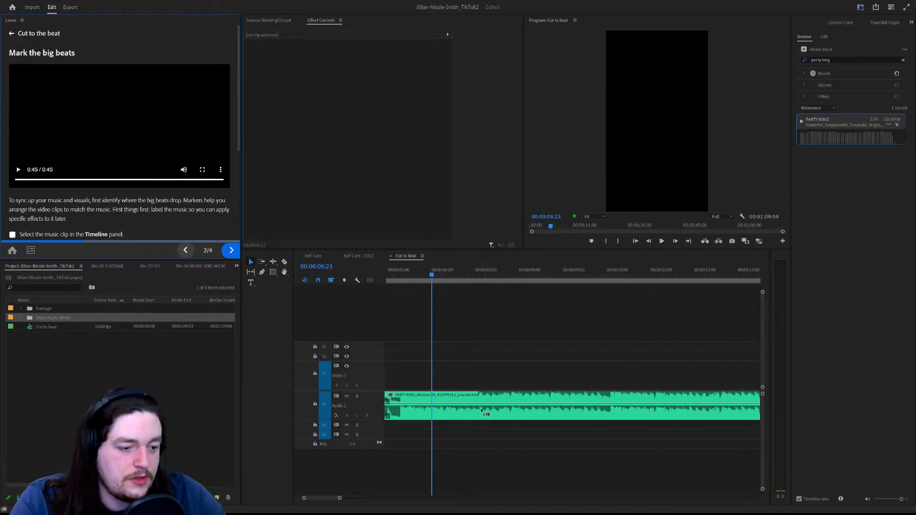
pyautogui.hscroll(-3, 481, 410)
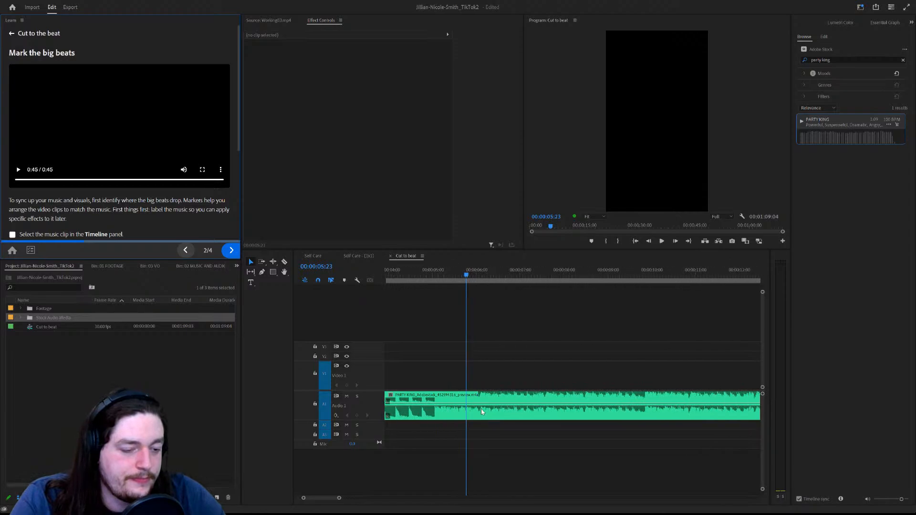
pyautogui.scroll(8, 373, 411)
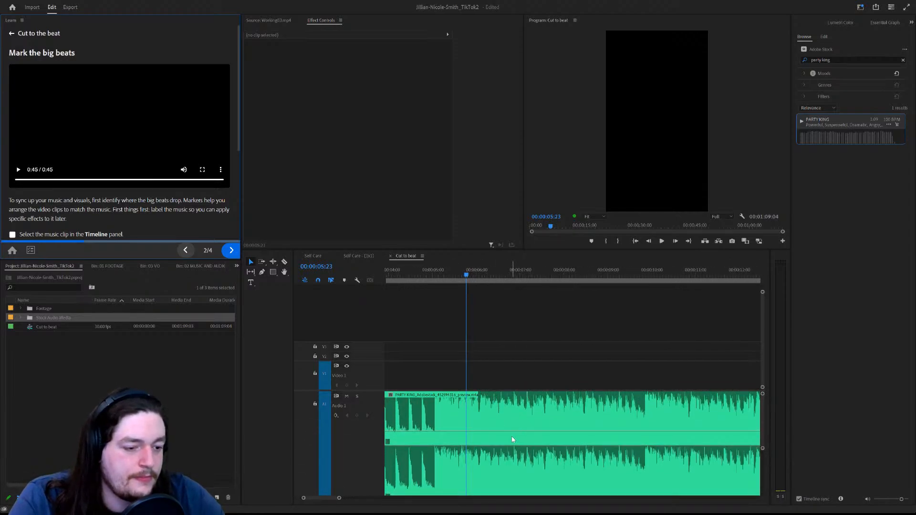
pyautogui.scroll(6, 511, 436)
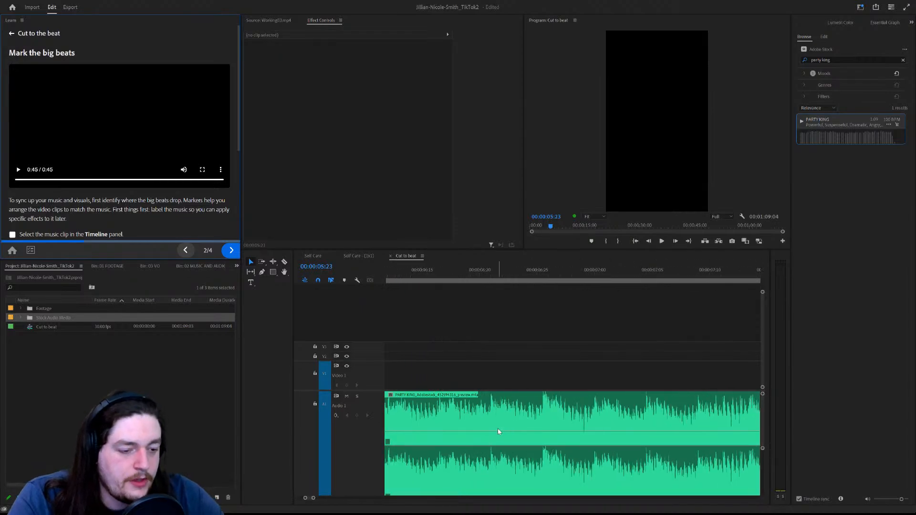
pyautogui.click(489, 276)
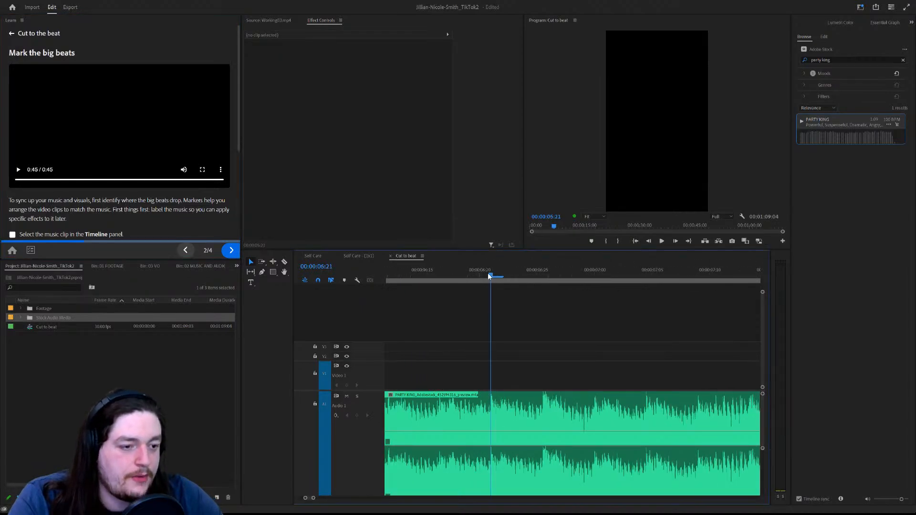
pyautogui.click(483, 275)
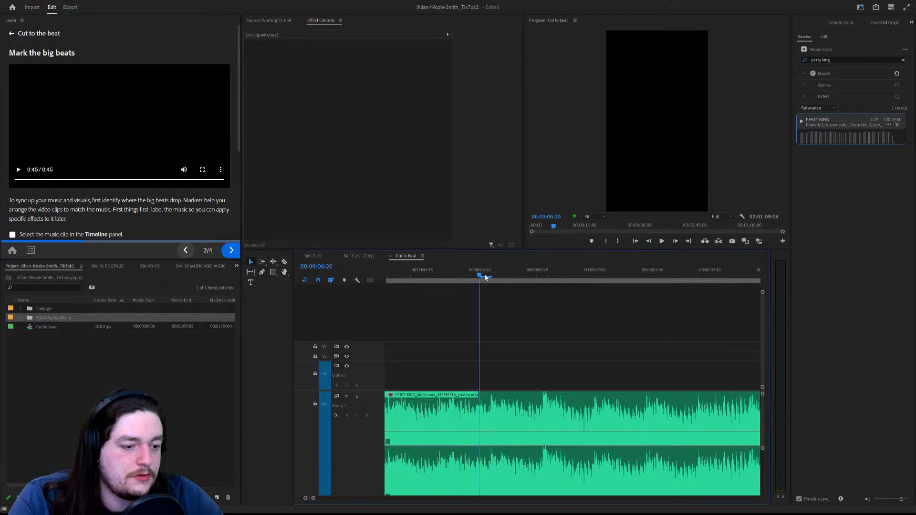
# Play the music to listen for its big beats and select the music clip in the timeline.
pyautogui.press('space')
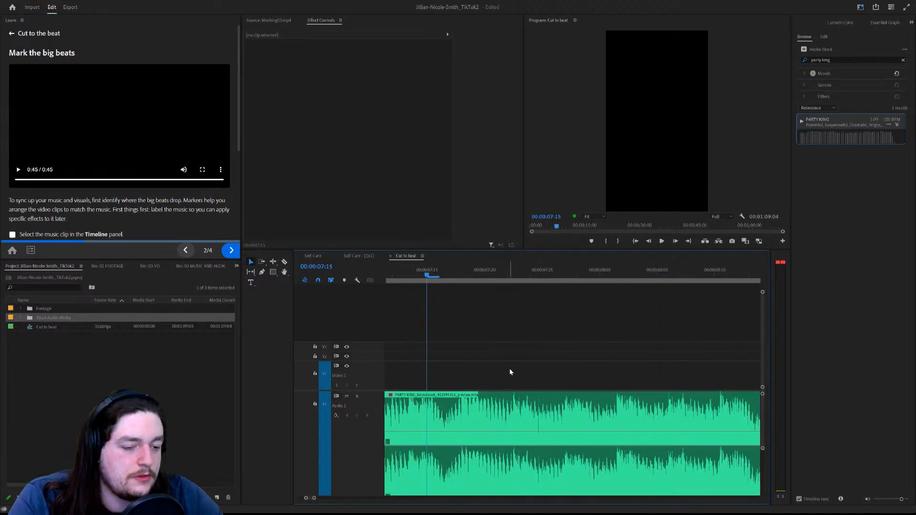
pyautogui.press('space')
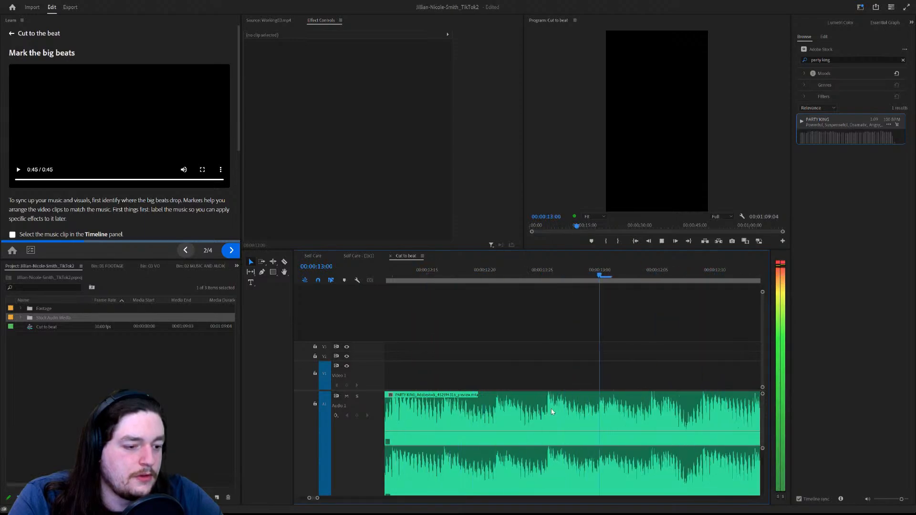
pyautogui.press('space')
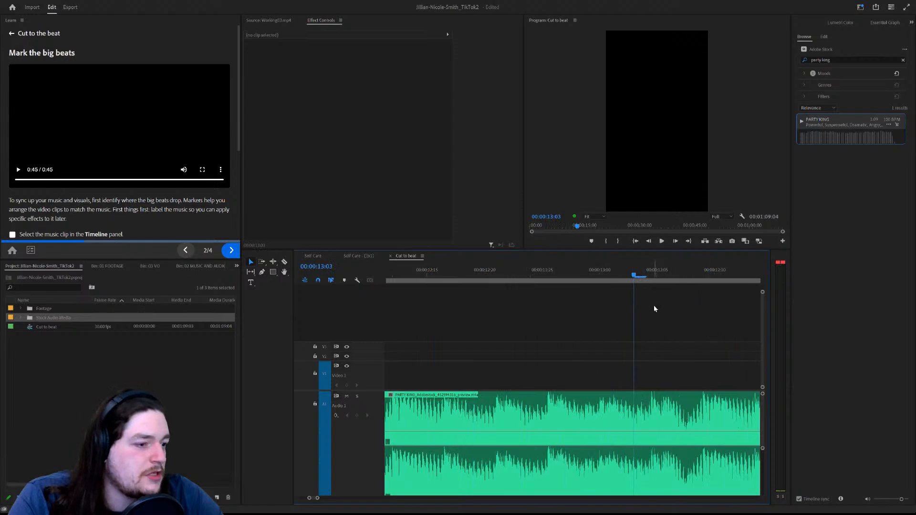
pyautogui.click(549, 396)
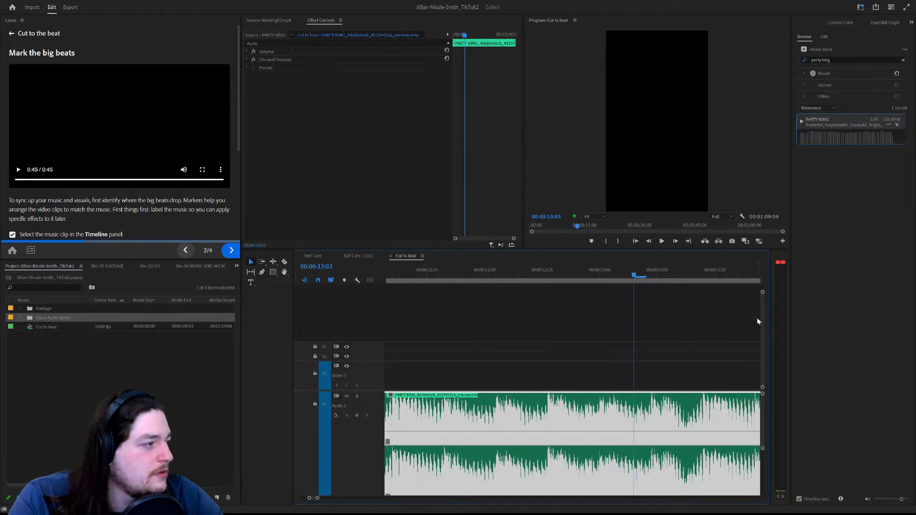
# Play the PARTY KING music in a wider timeline view to hear its beats, stopping at 00:00:46:03.
pyautogui.press('space')
pyautogui.press('space')
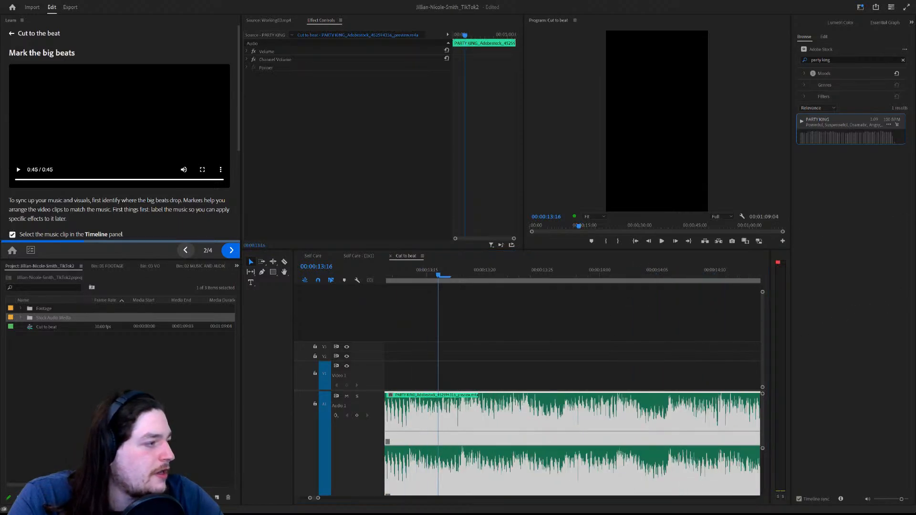
pyautogui.click(531, 307)
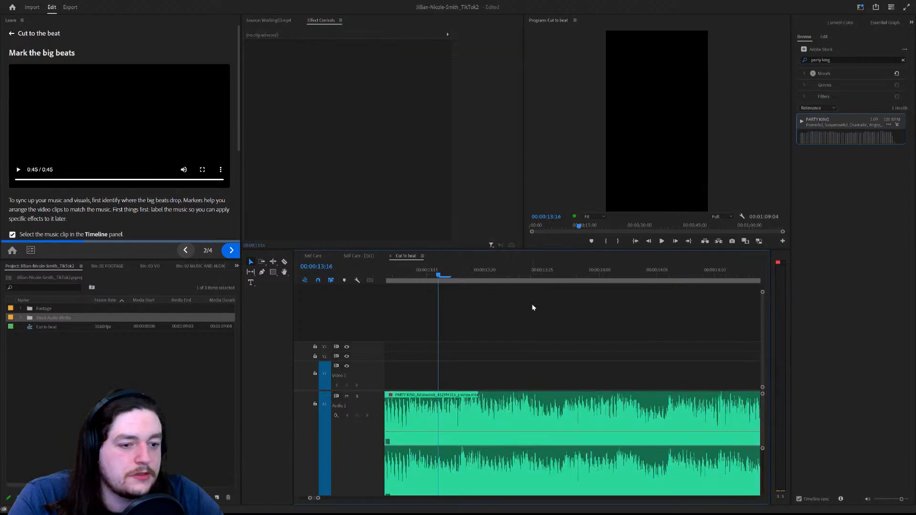
pyautogui.press('space')
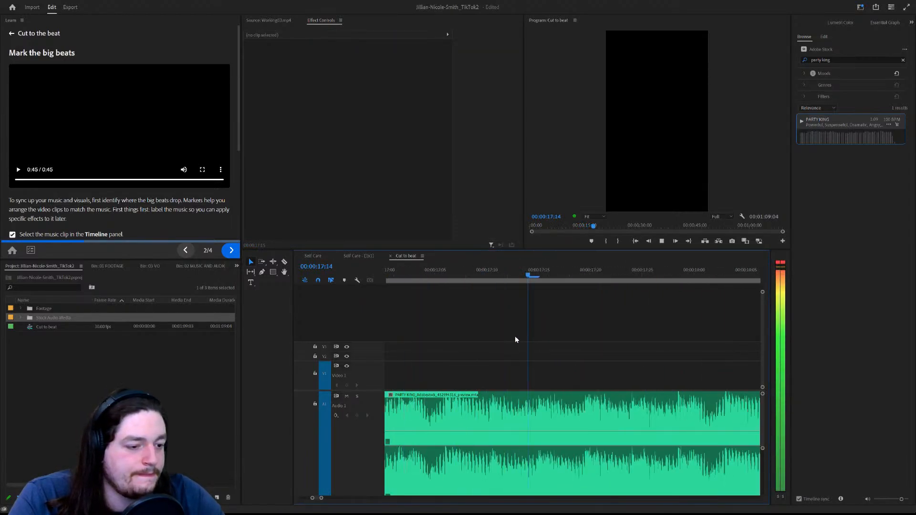
pyautogui.press('-')
pyautogui.press('-')
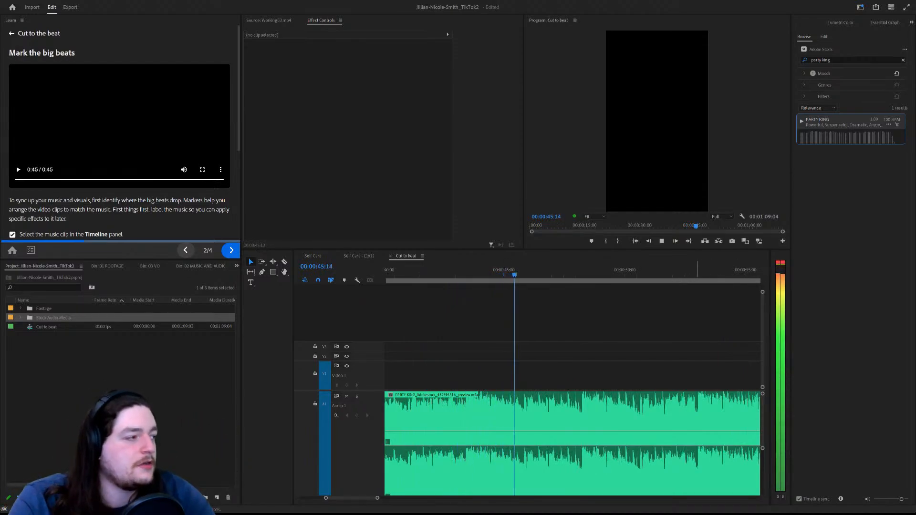
pyautogui.click(695, 300)
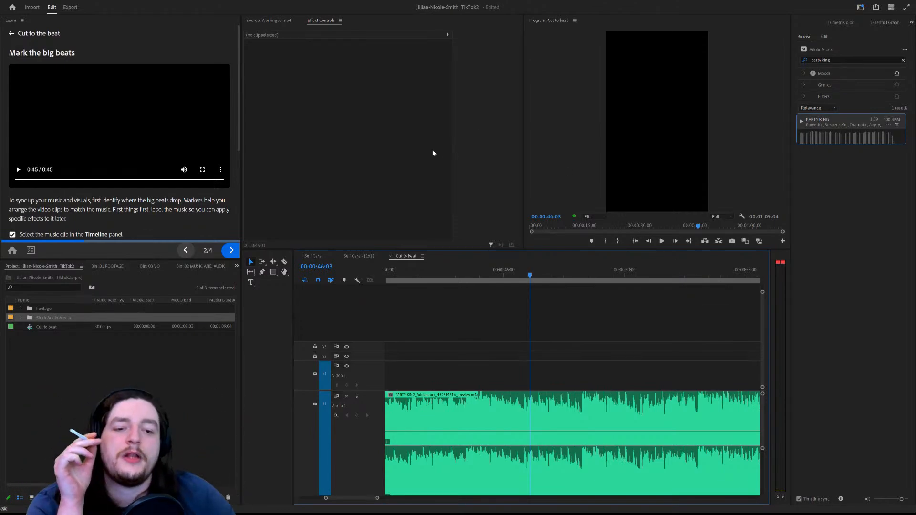
# Read the remaining beat-marking instructions, advance the tutorial to "Edit to the rhythm" and widen the Learn panel.
pyautogui.scroll(-5, 186, 181)
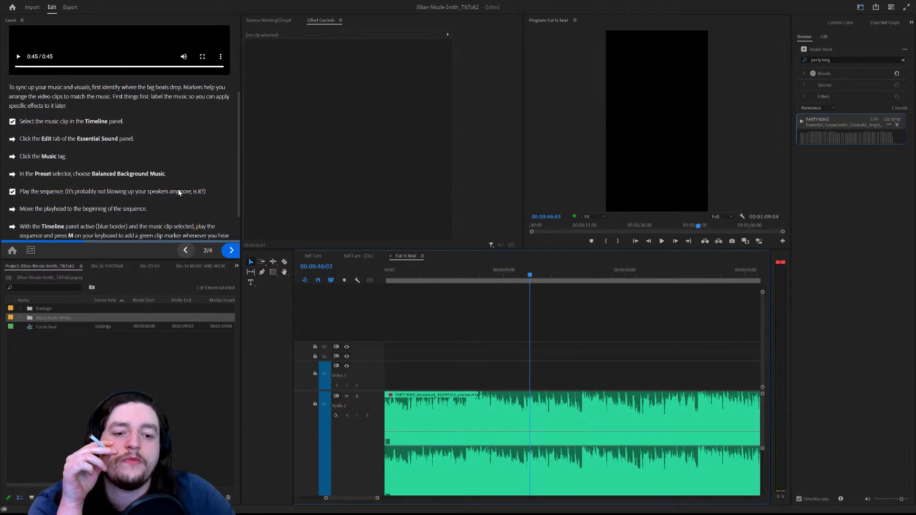
pyautogui.click(230, 251)
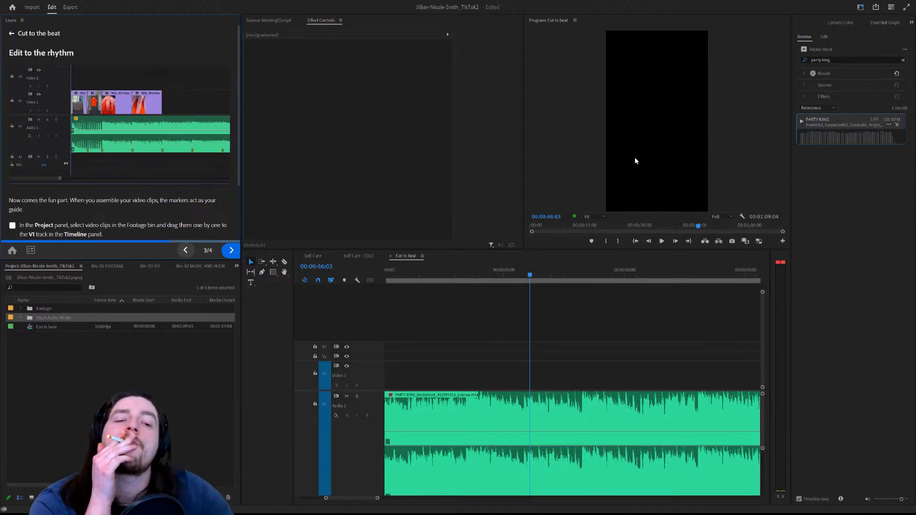
pyautogui.moveTo(241, 124); pyautogui.dragTo(302, 124)
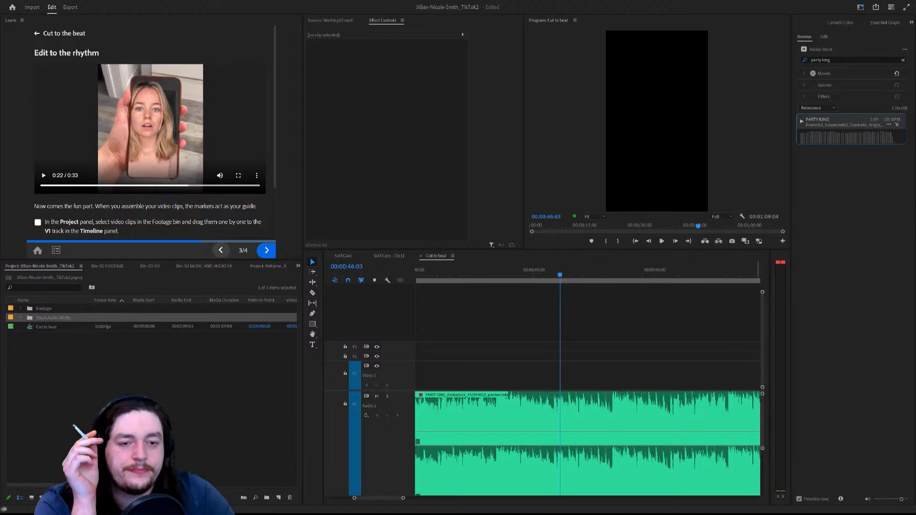
# Watch the "Edit to the rhythm" tutorial video enlarged, replaying the section with the hoodie and phone clips.
pyautogui.moveTo(188, 186); pyautogui.dragTo(87, 189)
pyautogui.click(47, 177)
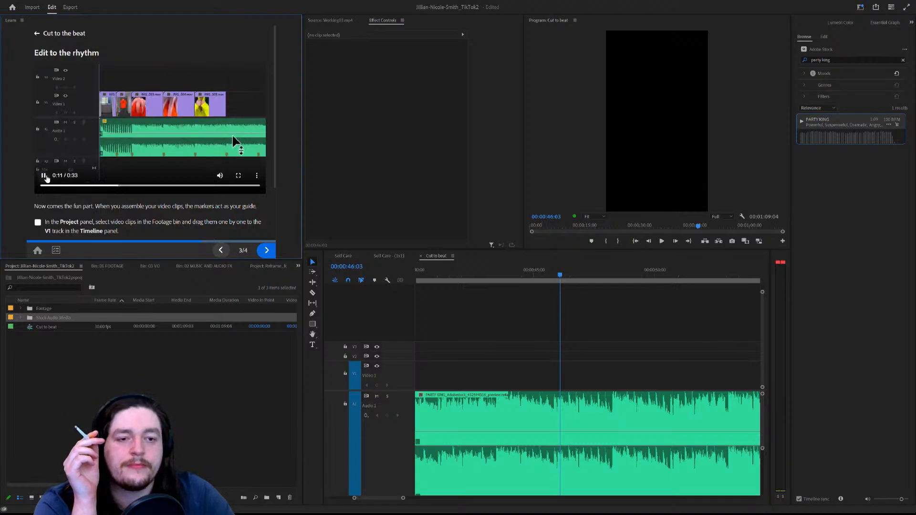
pyautogui.click(237, 176)
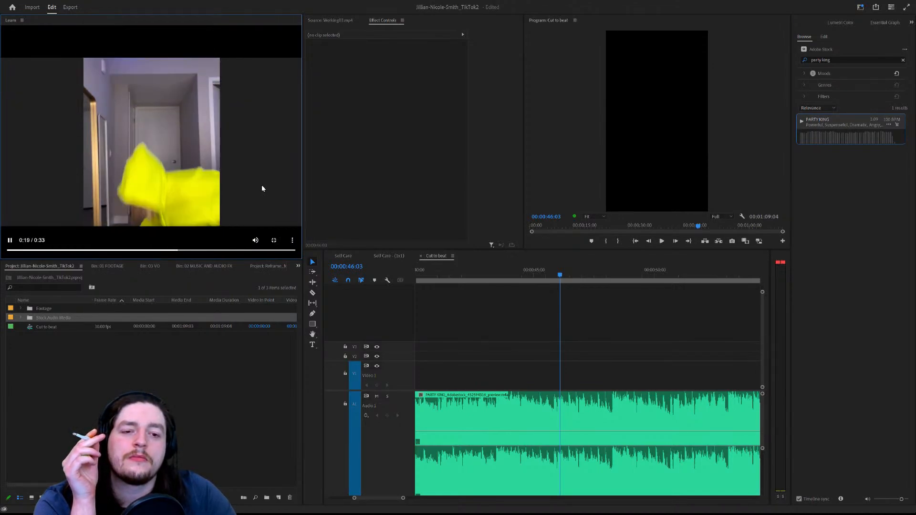
pyautogui.click(12, 240)
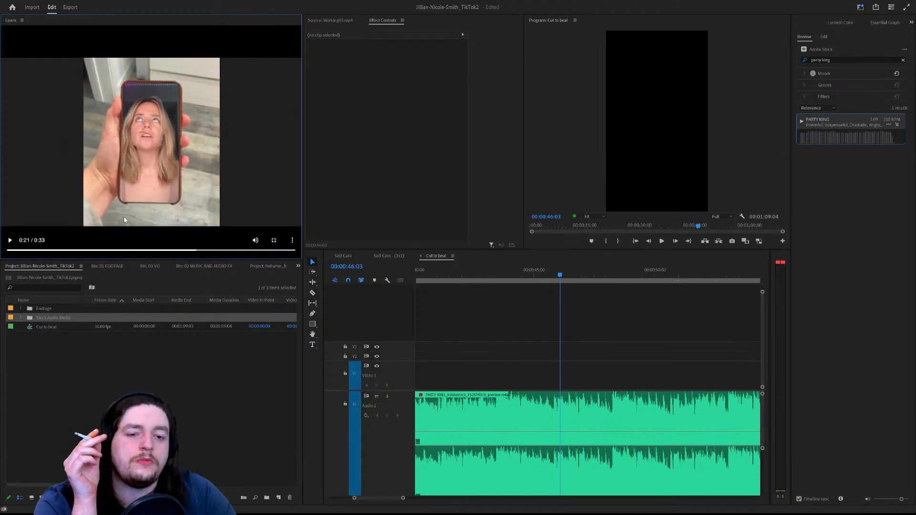
pyautogui.click(164, 250)
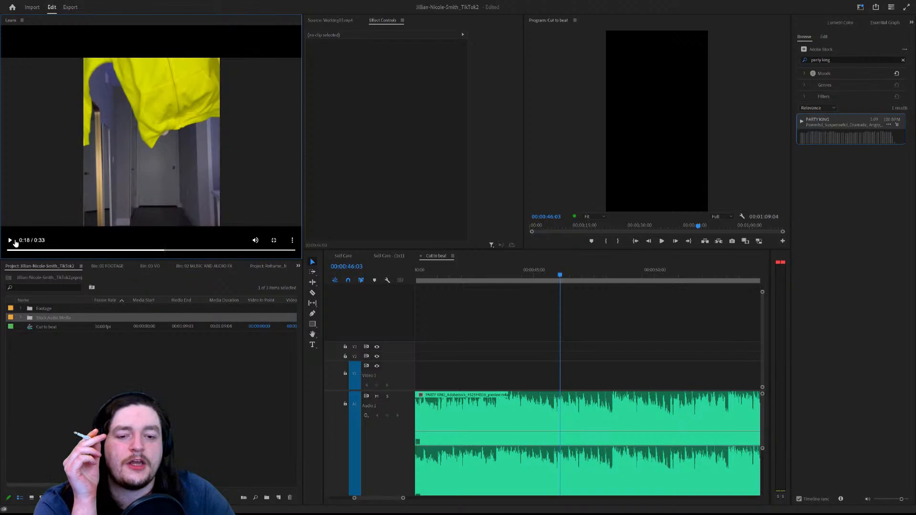
pyautogui.click(15, 242)
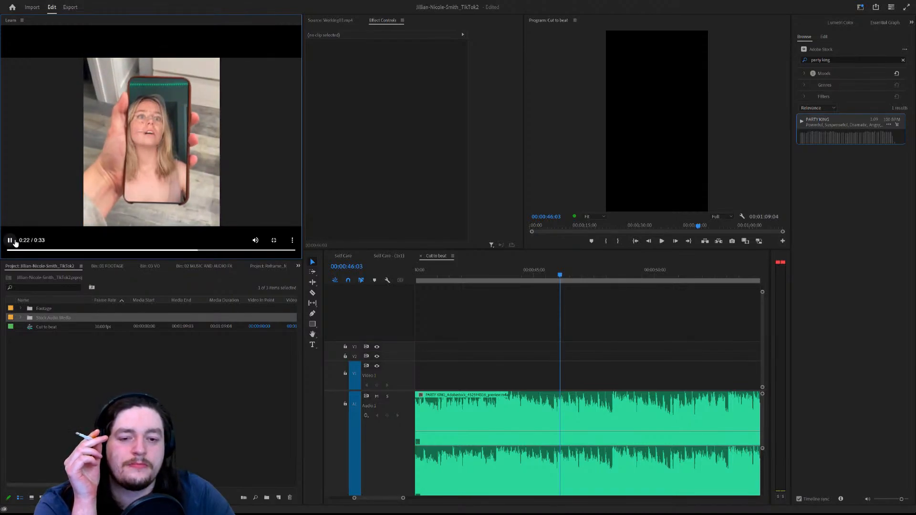
pyautogui.click(15, 242)
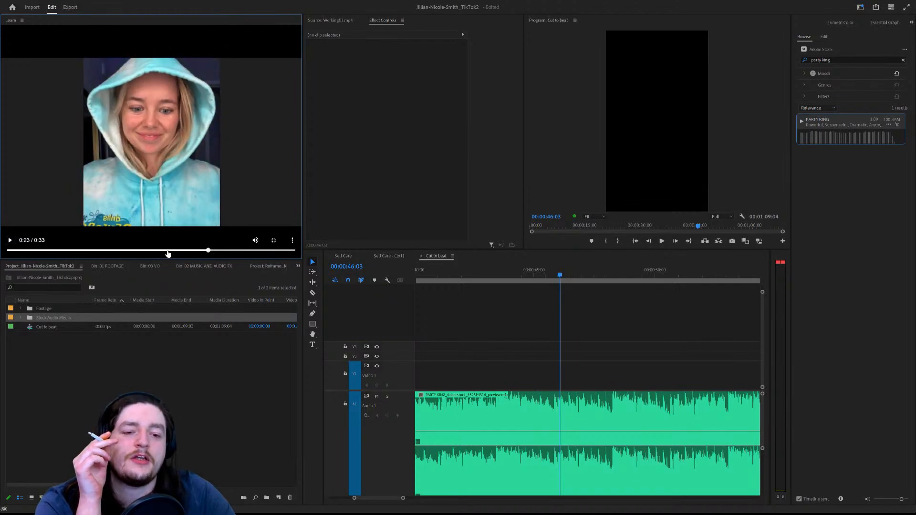
pyautogui.moveTo(168, 254); pyautogui.dragTo(132, 252)
pyautogui.click(13, 242)
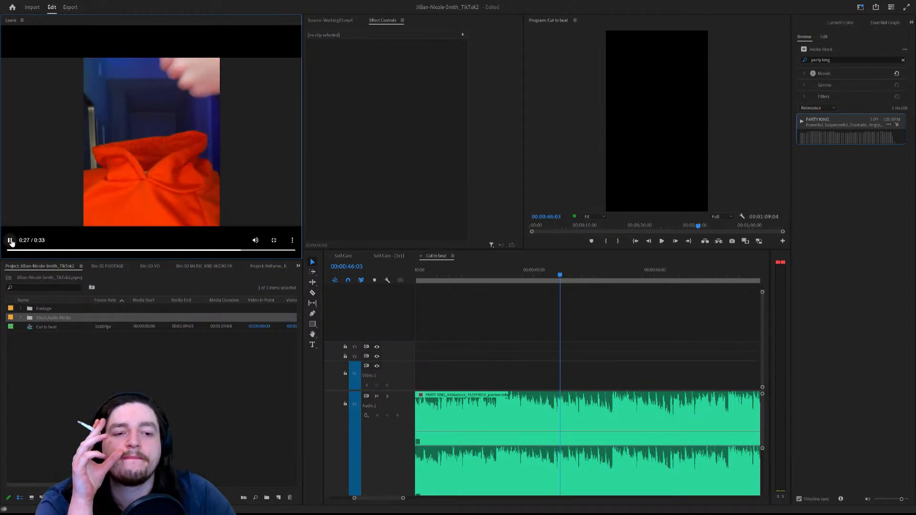
pyautogui.click(10, 241)
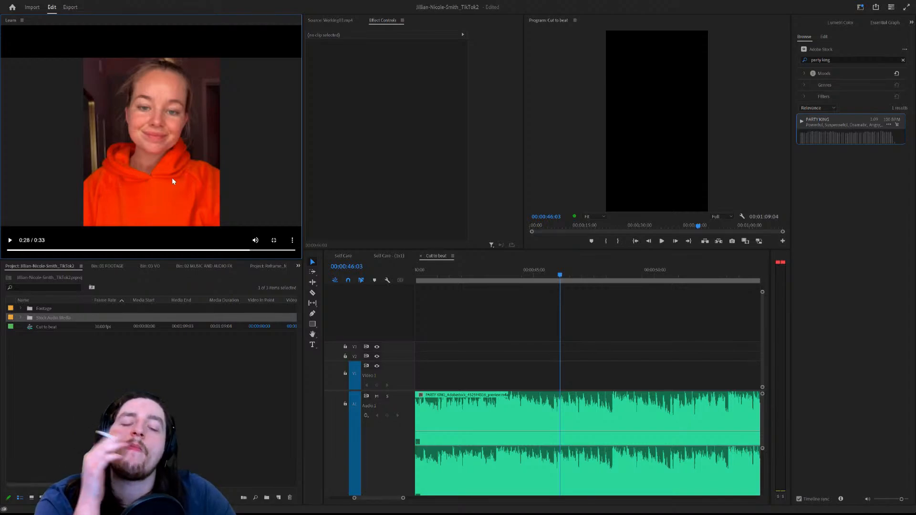
# Return the lesson video to normal size, finish "Cut to the beat" and start the "Create trippy transitions" tutorial.
pyautogui.click(273, 240)
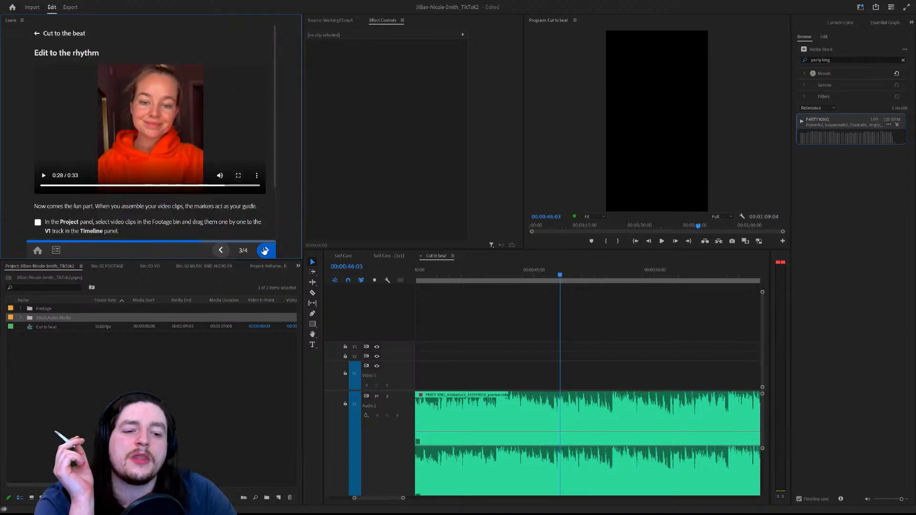
pyautogui.click(265, 250)
pyautogui.click(265, 250)
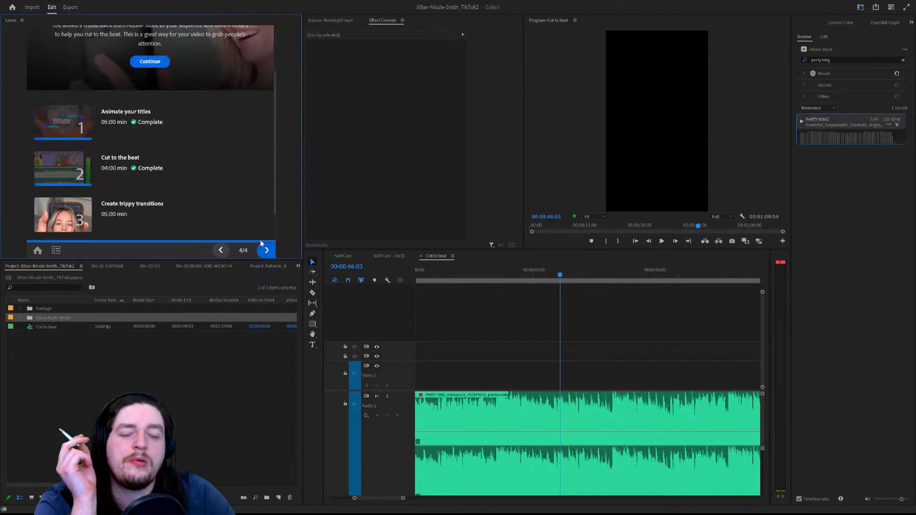
pyautogui.click(266, 250)
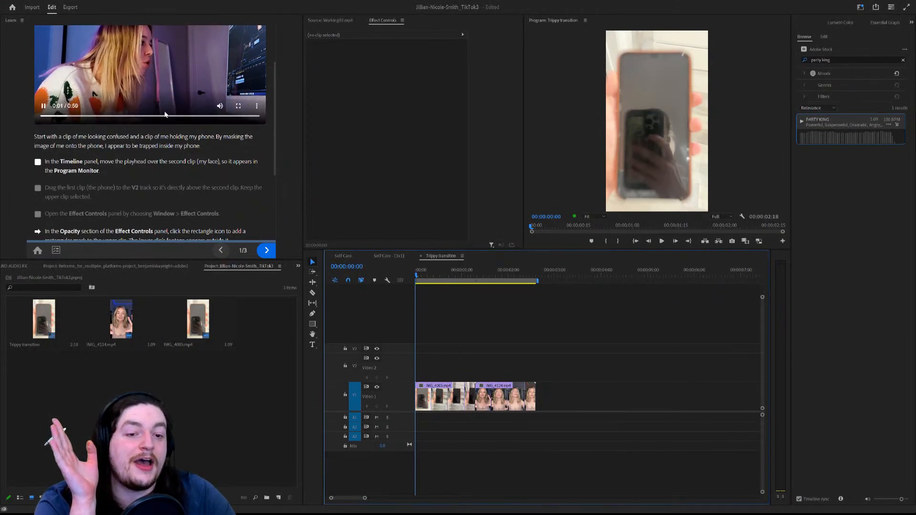
# Play the "Create a boxed-in visual effect" video and position the playhead over the face clip at 00:00:01:11.
pyautogui.click(68, 110)
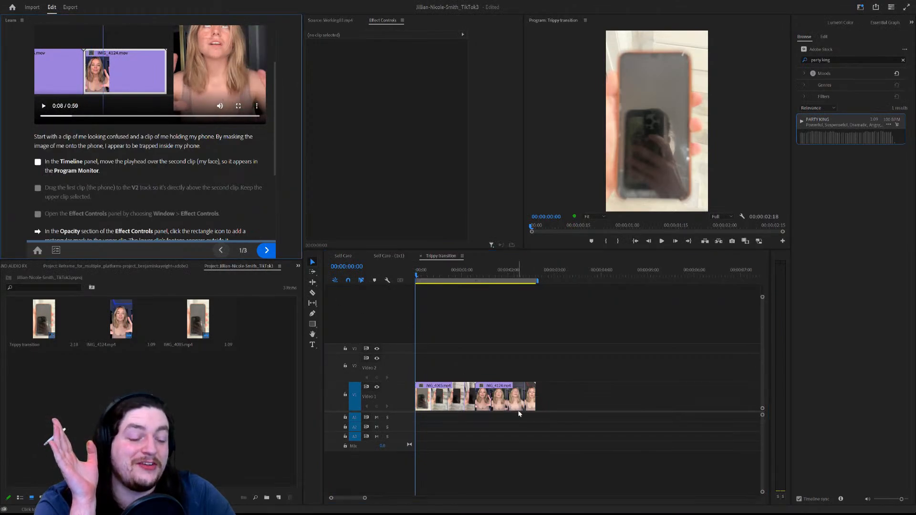
pyautogui.scroll(2, 253, 212)
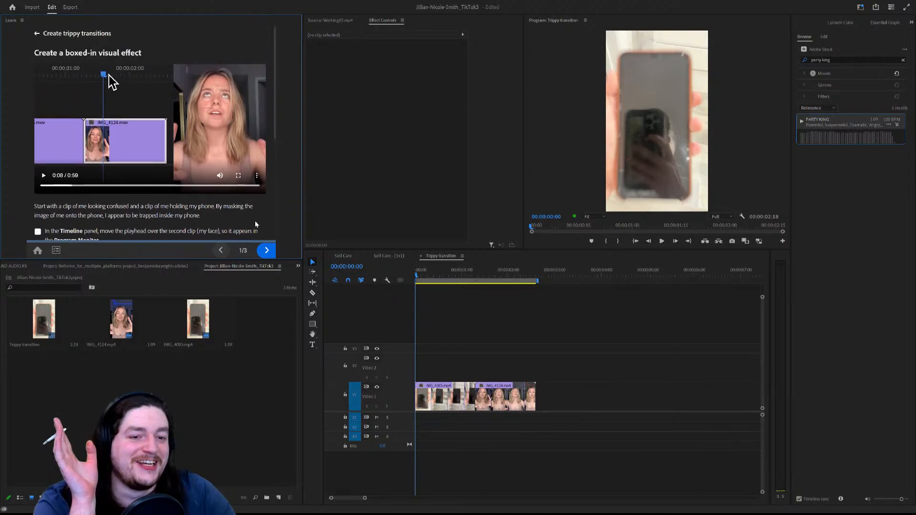
pyautogui.click(141, 166)
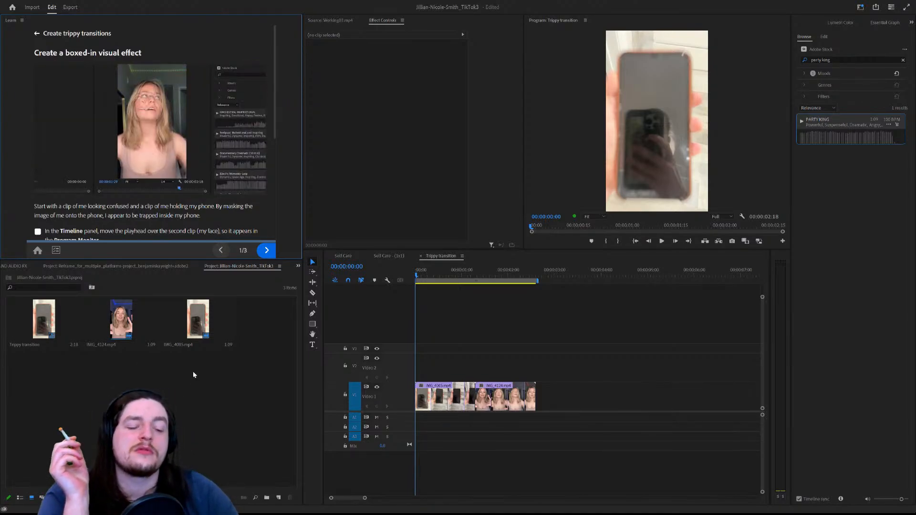
pyautogui.click(417, 275)
pyautogui.moveTo(418, 275); pyautogui.dragTo(479, 284)
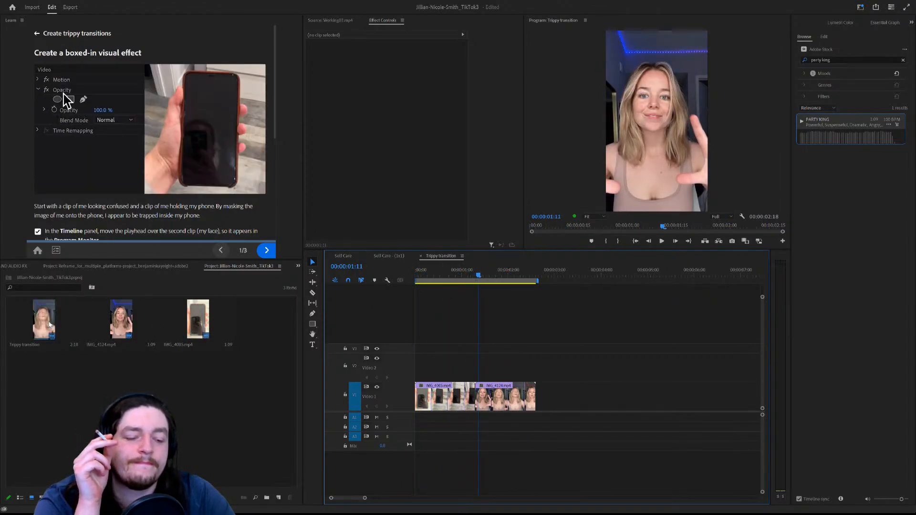
# Place a copy of the phone clip IMG_4005.mp4 from the project on V2, directly above IMG_4124.mp4.
pyautogui.moveTo(49, 321); pyautogui.dragTo(224, 323)
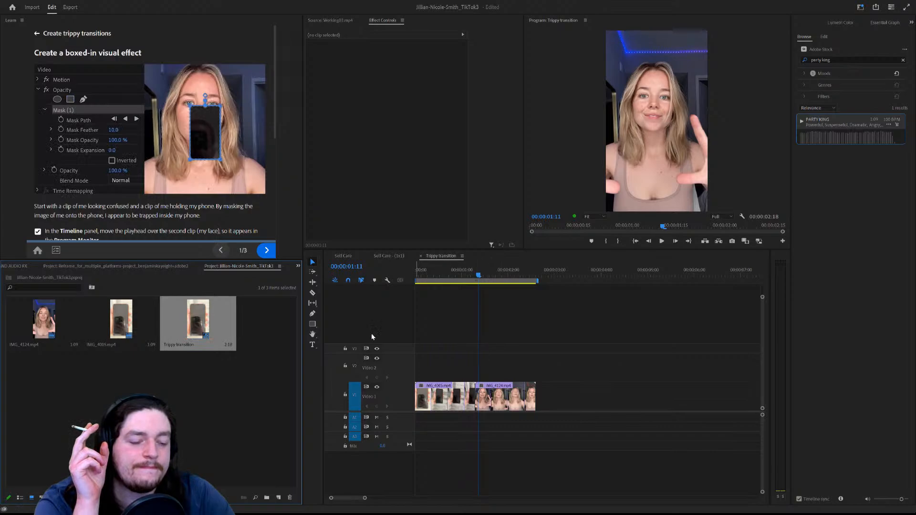
pyautogui.click(132, 387)
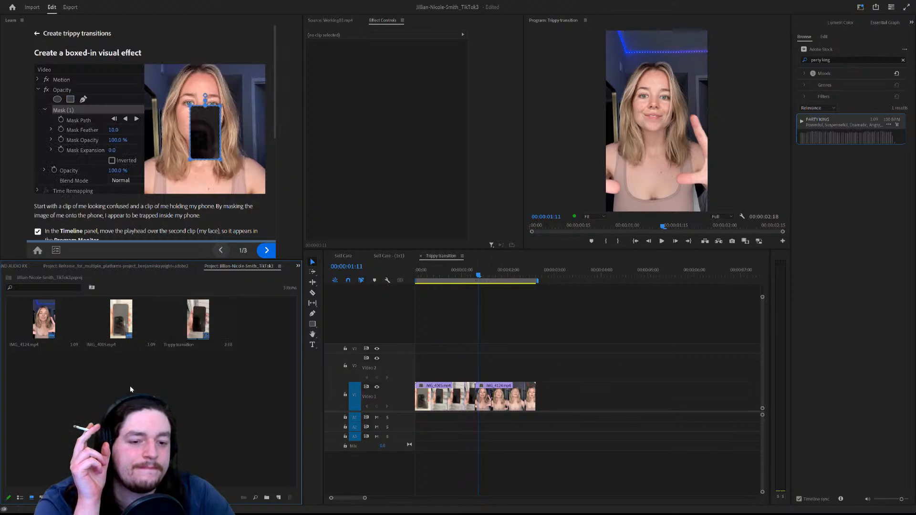
pyautogui.click(201, 325)
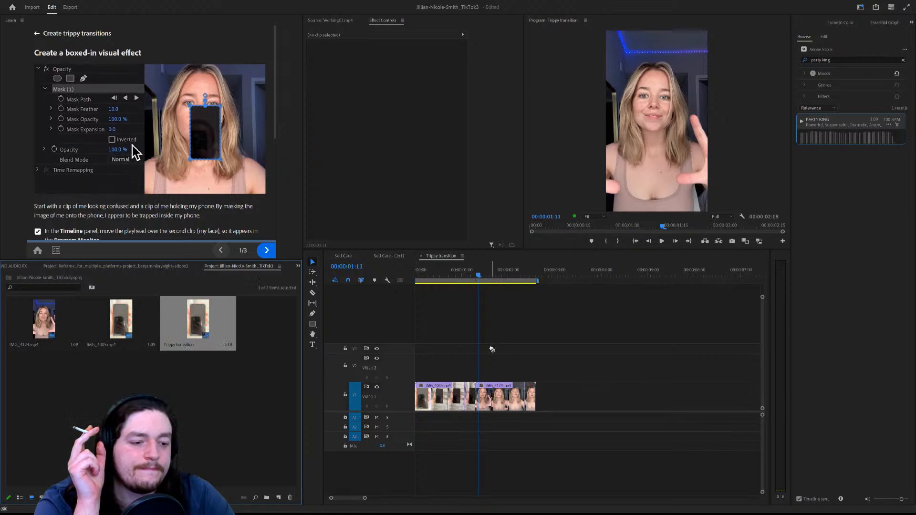
pyautogui.moveTo(107, 320); pyautogui.dragTo(479, 361)
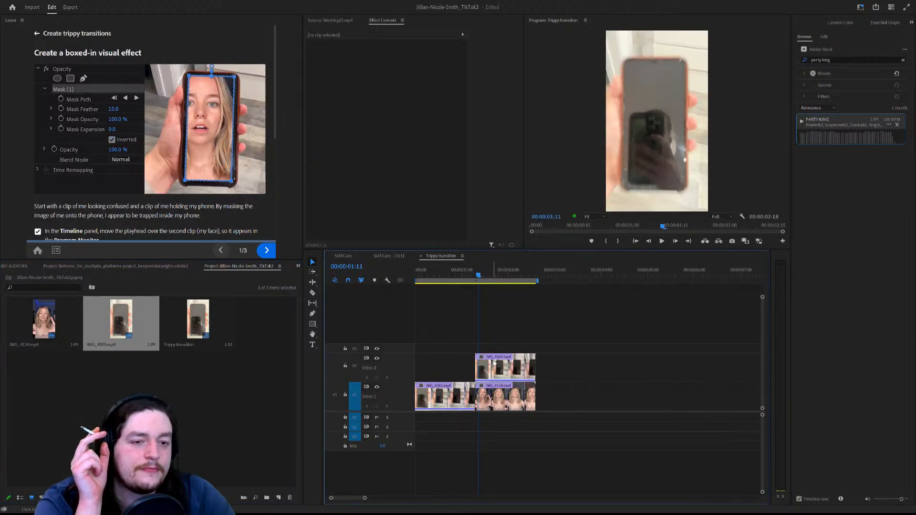
# Shift the duplicate phone clip to V3 at 00:00:01:07, recheck the tutorial video and remove the duplicate from the timeline.
pyautogui.click(473, 277)
pyautogui.moveTo(472, 277)
pyautogui.mouseDown()
pyautogui.moveTo(494, 279)
pyautogui.moveTo(473, 279)
pyautogui.mouseUp()
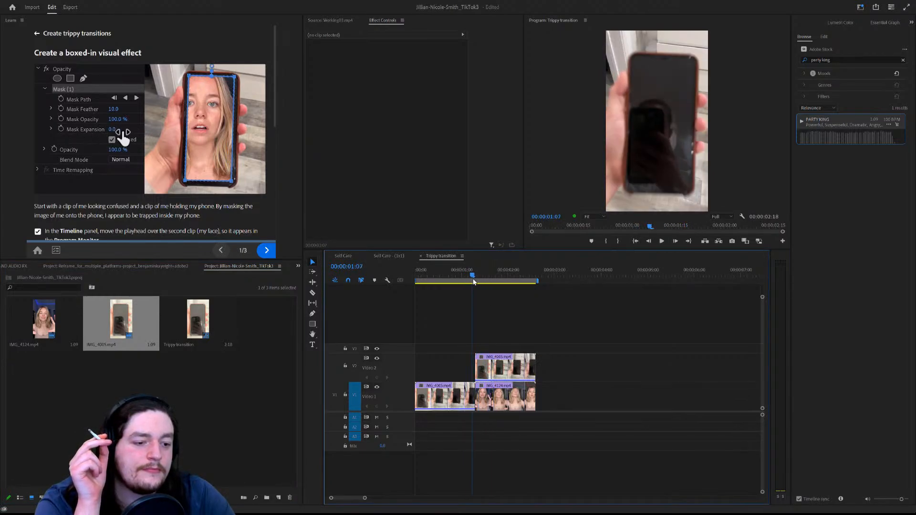
pyautogui.moveTo(472, 369); pyautogui.dragTo(489, 354)
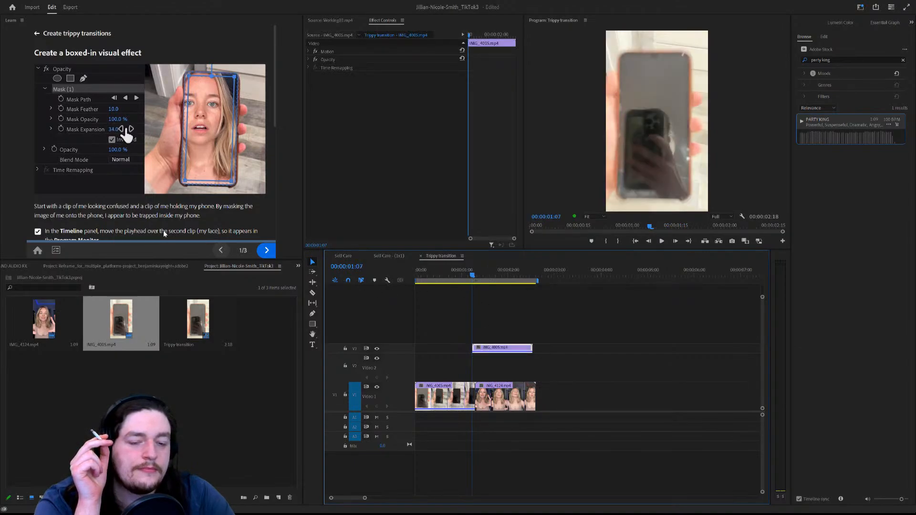
pyautogui.moveTo(107, 186)
pyautogui.mouseDown()
pyautogui.moveTo(54, 187)
pyautogui.moveTo(121, 187)
pyautogui.mouseUp()
pyautogui.moveTo(501, 351); pyautogui.dragTo(230, 379)
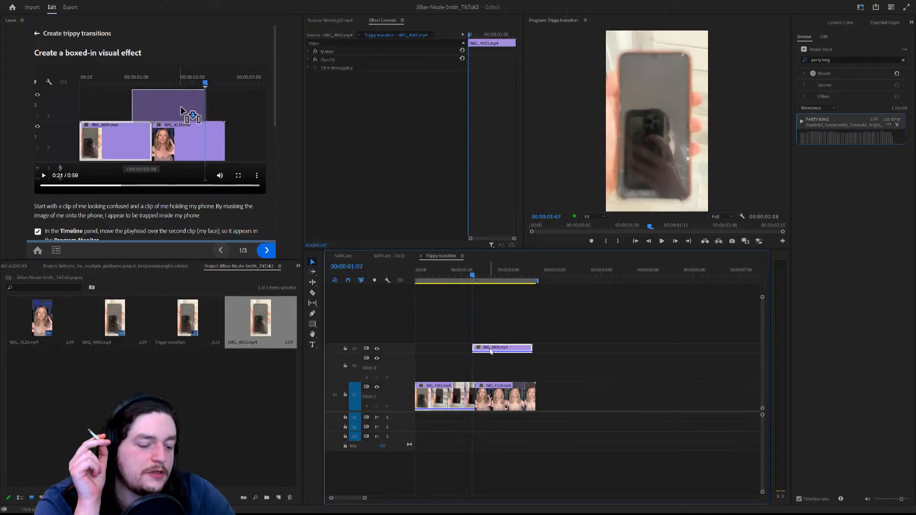
pyautogui.press('Delete')
# Stack the original phone clip on V2 directly above the face clip at the sequence start and return the playhead to 00:00:00:00.
pyautogui.moveTo(458, 392); pyautogui.dragTo(513, 374)
pyautogui.moveTo(578, 404); pyautogui.dragTo(490, 360)
pyautogui.moveTo(497, 369); pyautogui.dragTo(437, 368)
pyautogui.click(428, 303)
pyautogui.moveTo(420, 274)
pyautogui.mouseDown()
pyautogui.moveTo(437, 274)
pyautogui.moveTo(407, 277)
pyautogui.mouseUp()
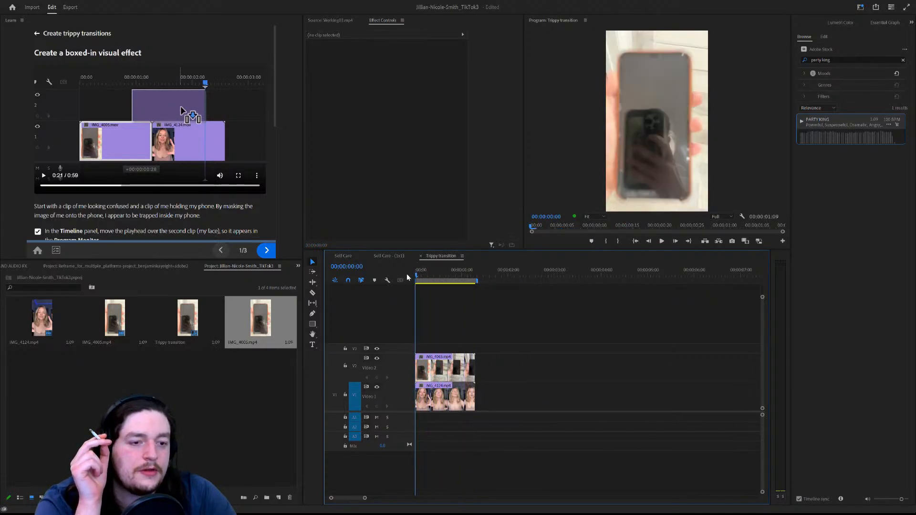
# Read the masking instructions, select the phone clip on V2 and expand its Opacity settings.
pyautogui.scroll(-5, 247, 180)
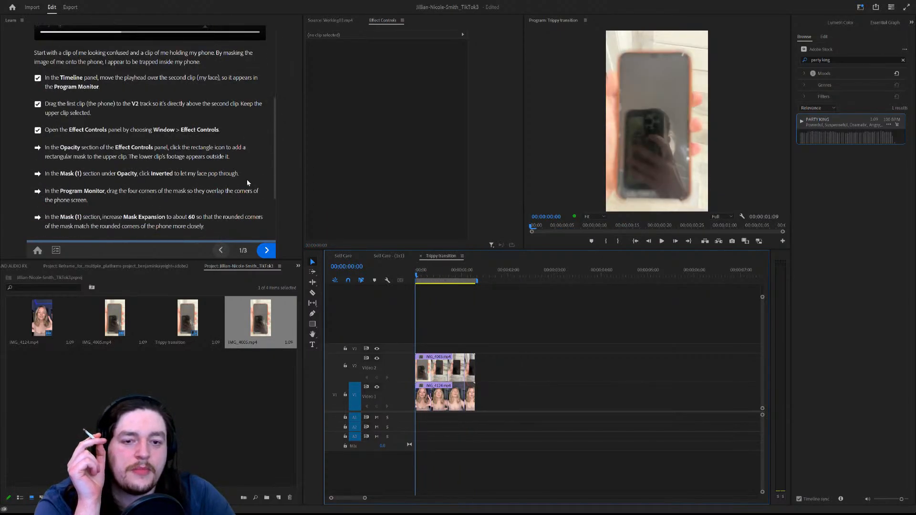
pyautogui.click(449, 368)
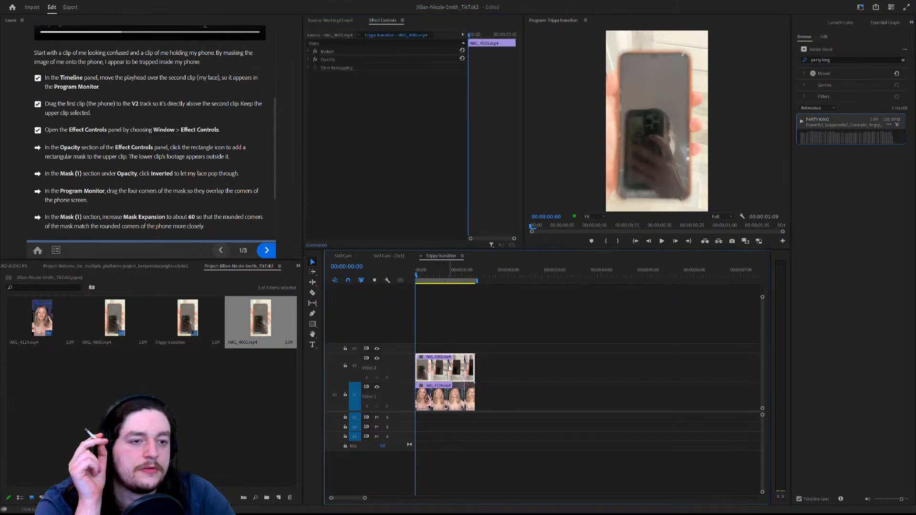
pyautogui.click(348, 96)
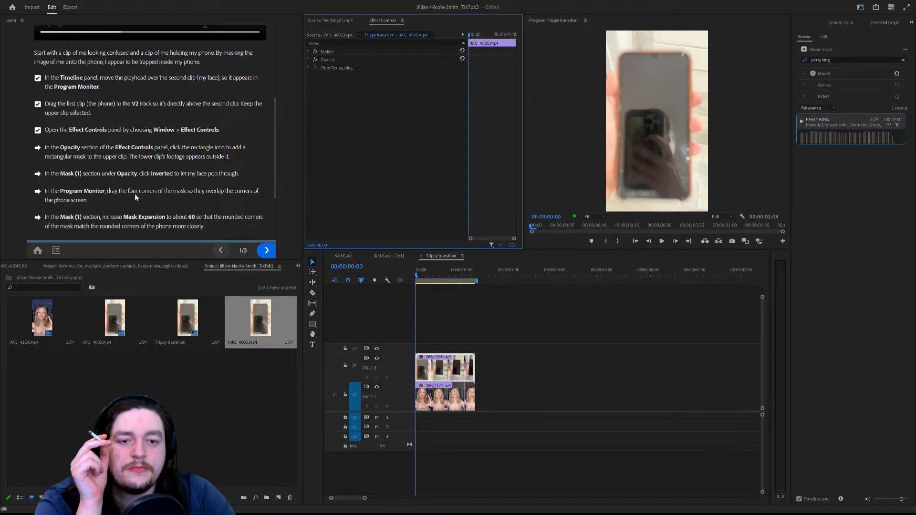
pyautogui.click(309, 60)
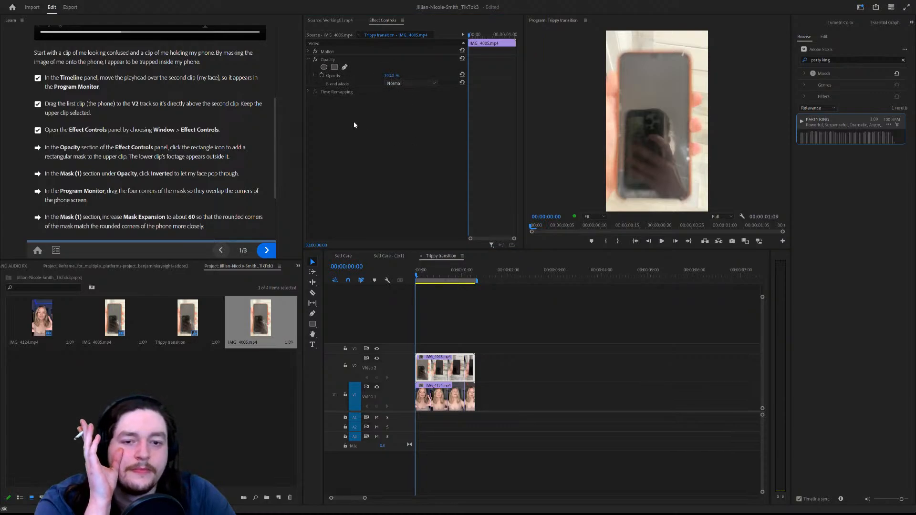
# Play the tutorial video's mask section and add a rectangular Opacity mask to the phone clip.
pyautogui.scroll(3, 222, 145)
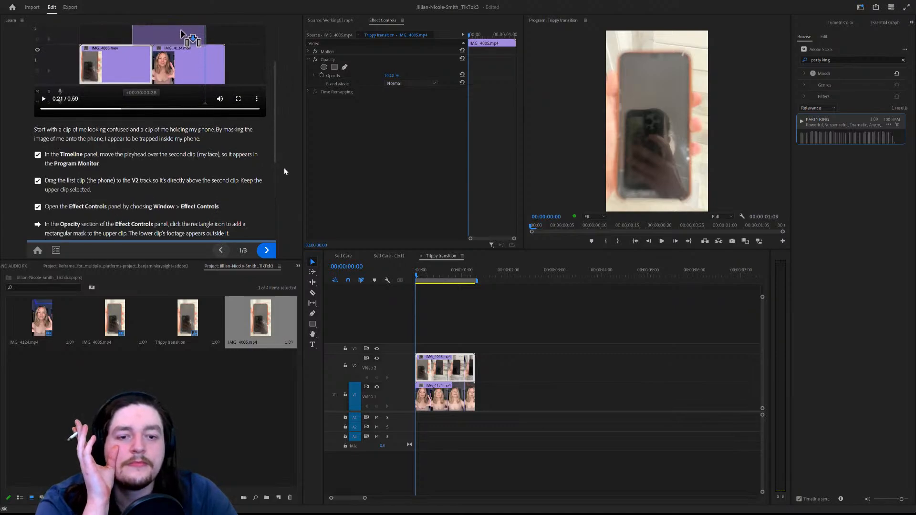
pyautogui.click(329, 145)
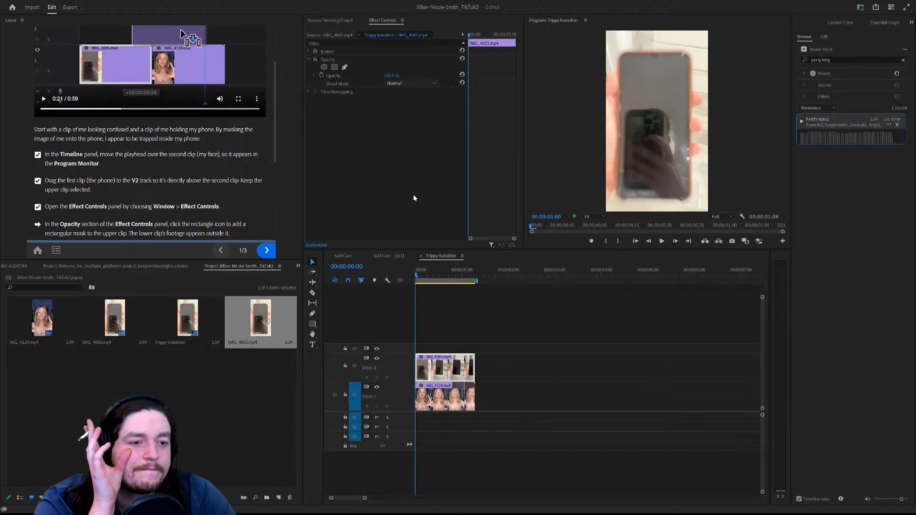
pyautogui.click(359, 144)
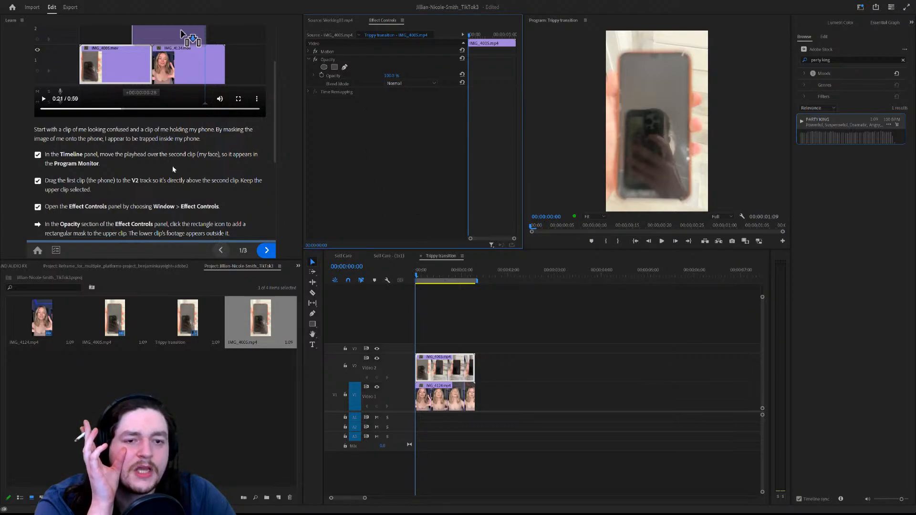
pyautogui.scroll(3, 236, 158)
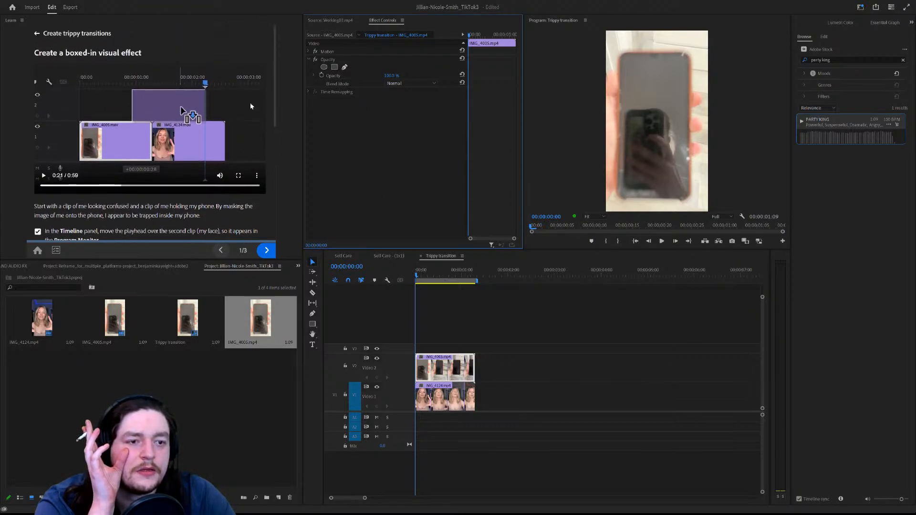
pyautogui.click(132, 126)
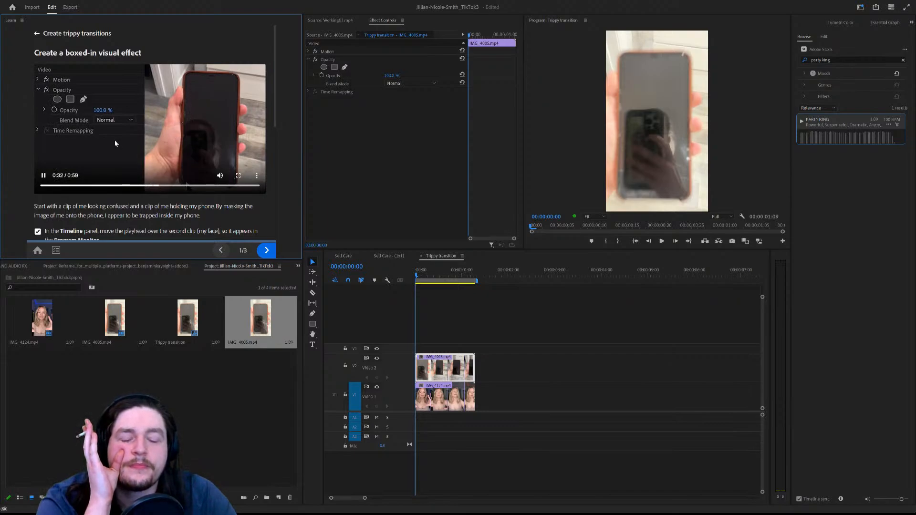
pyautogui.click(126, 138)
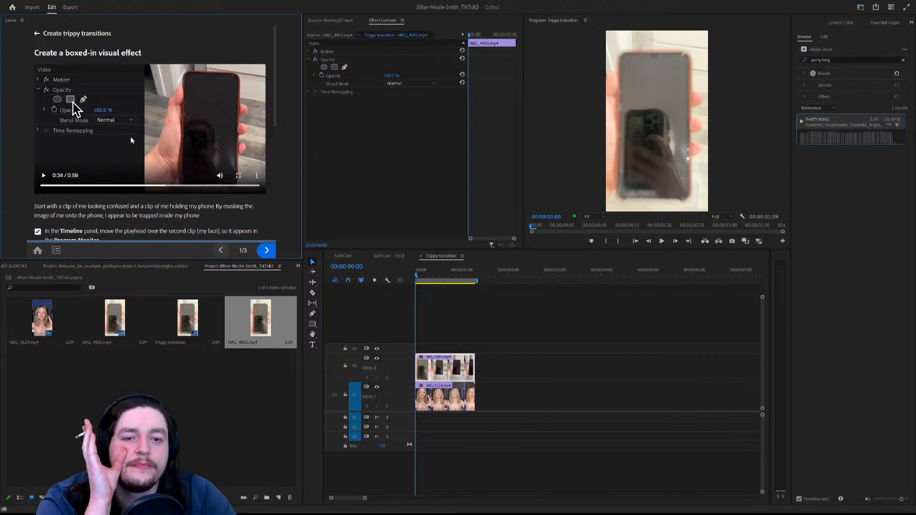
pyautogui.click(335, 67)
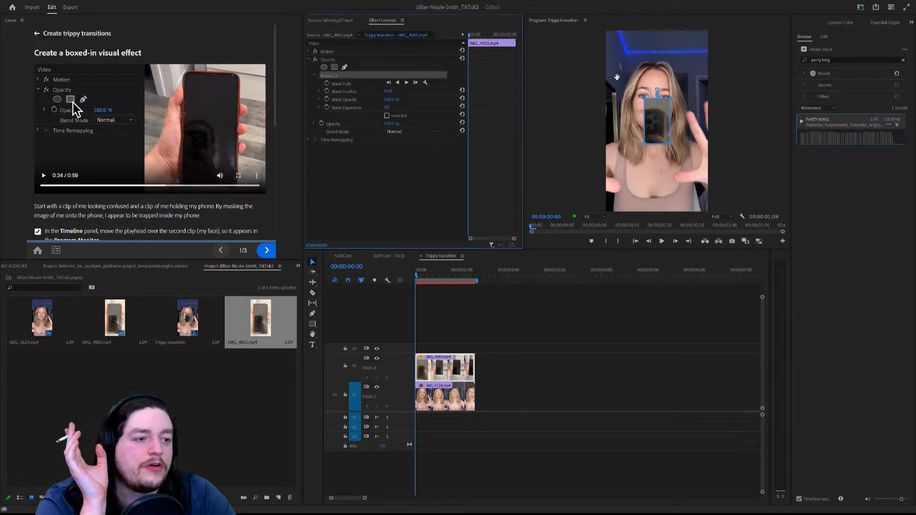
# Reposition the rectangular mask, undo the skewed corner move and turn on Inverted for Mask (1).
pyautogui.moveTo(659, 124); pyautogui.dragTo(650, 111)
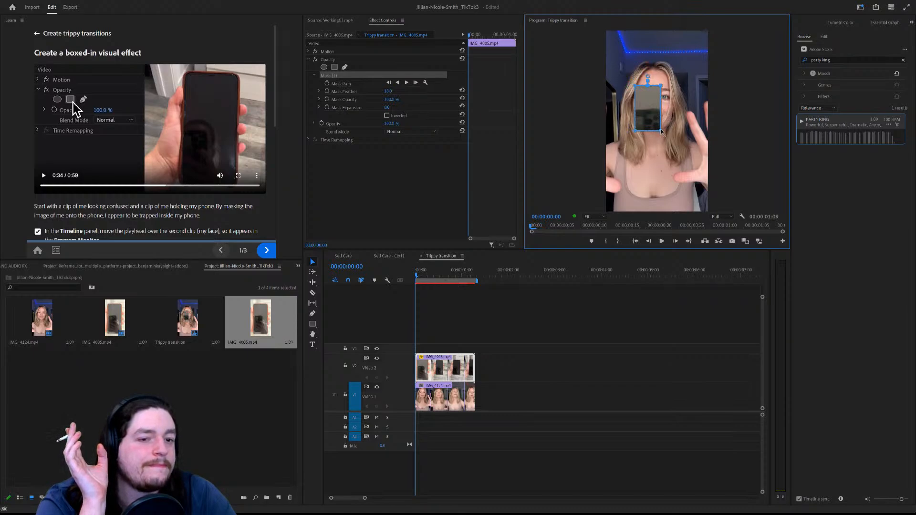
pyautogui.click(202, 119)
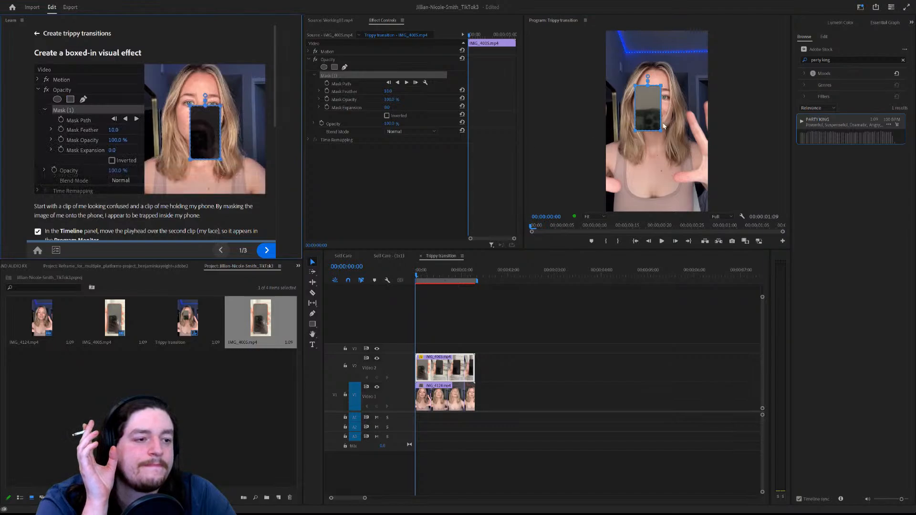
pyautogui.moveTo(644, 98); pyautogui.dragTo(697, 106)
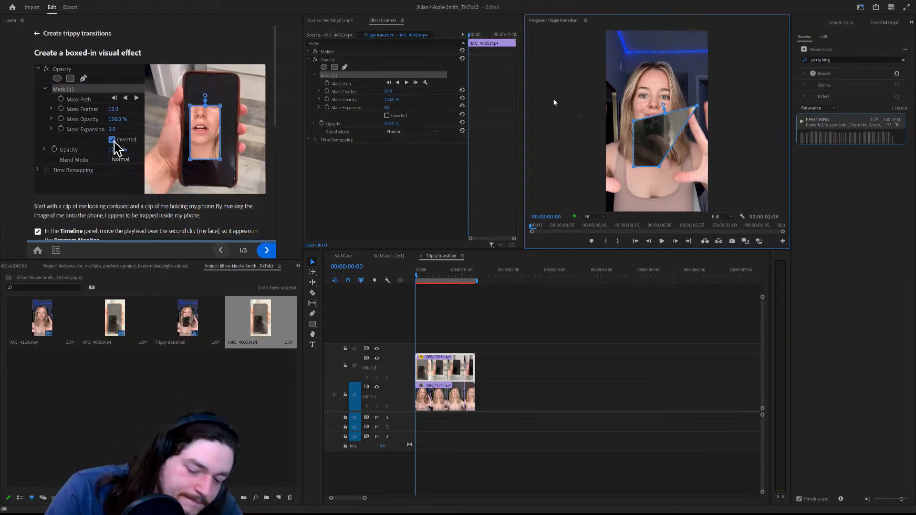
pyautogui.hotkey('ctrl', 'z')
pyautogui.click(386, 116)
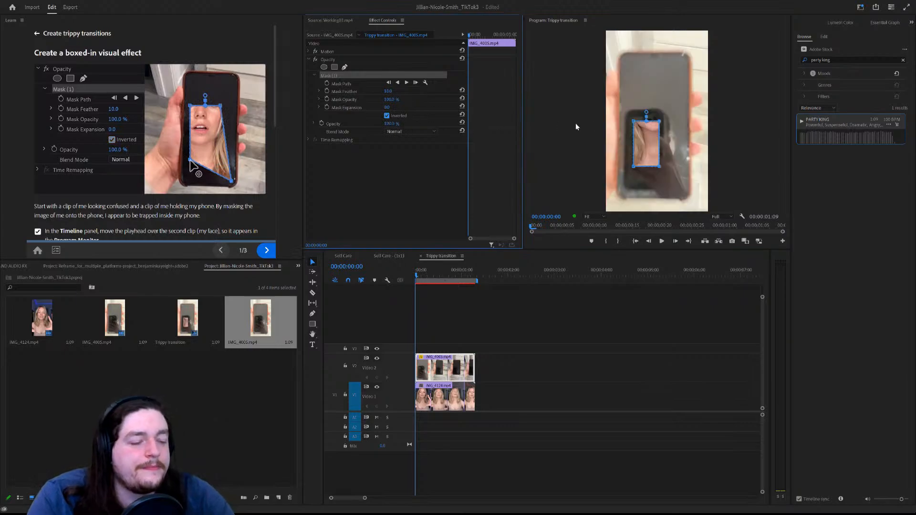
# Align the mask with the phone screen's upper-left corner and stretch its lower-right corner to the screen's lower-right corner.
pyautogui.moveTo(646, 138); pyautogui.dragTo(633, 73)
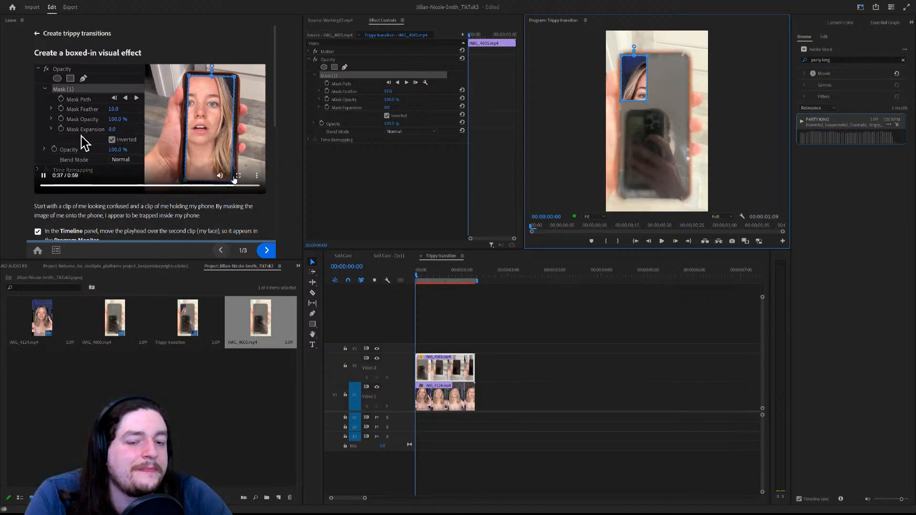
pyautogui.click(211, 139)
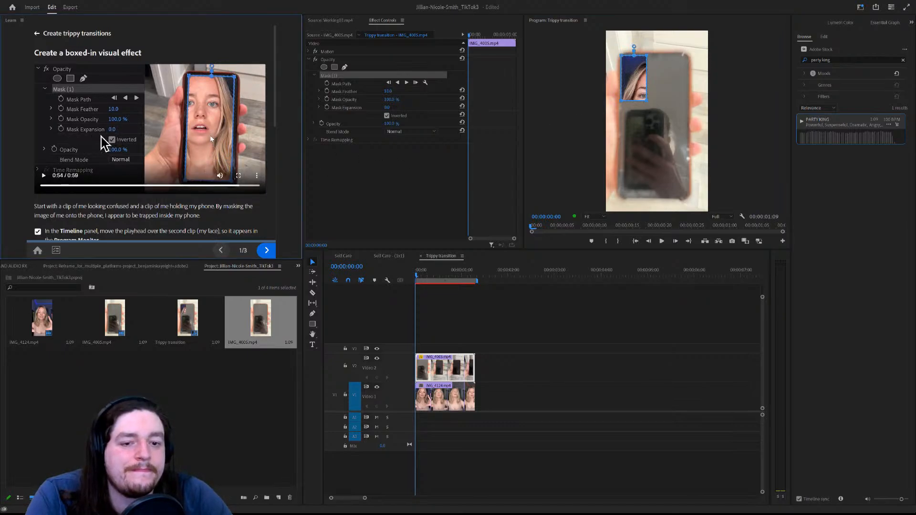
pyautogui.moveTo(643, 101); pyautogui.dragTo(685, 197)
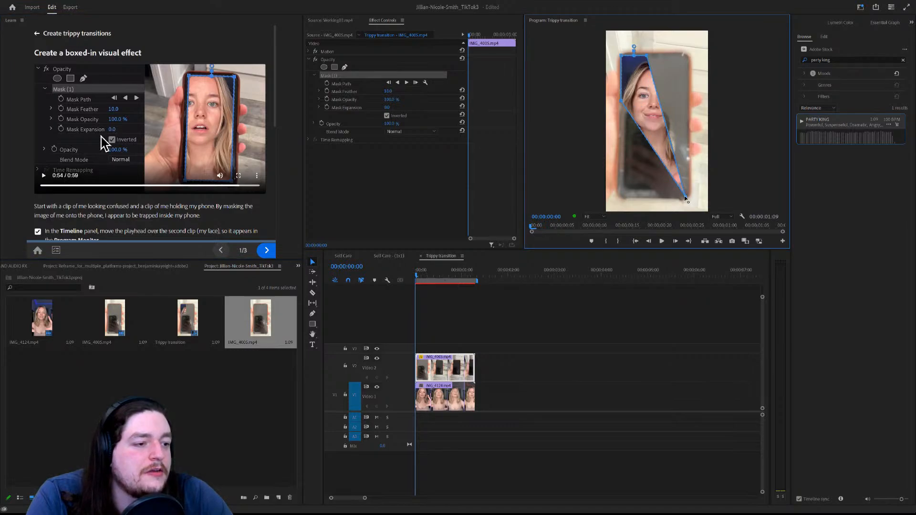
# Try to fit the mask's lower-left and upper-right corners to the phone screen, then undo those corner moves.
pyautogui.moveTo(621, 103); pyautogui.dragTo(623, 167)
pyautogui.hotkey('ctrl', 'z')
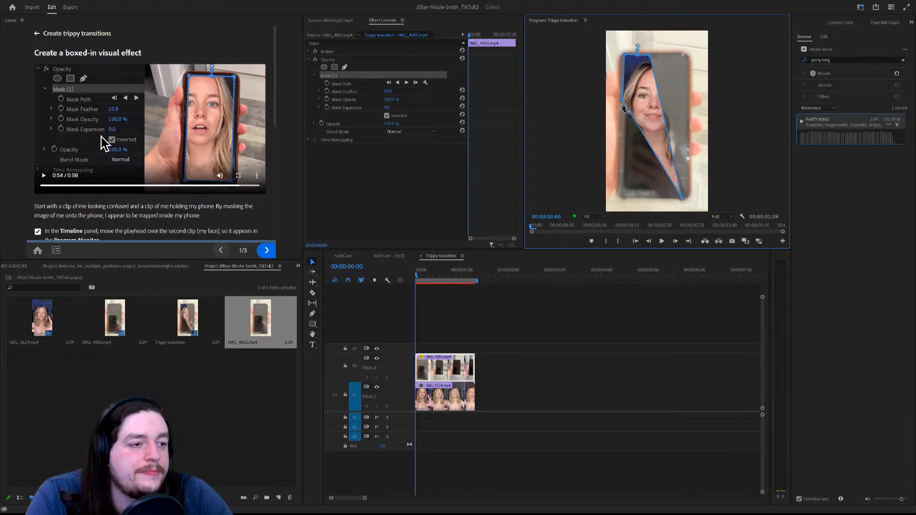
pyautogui.hotkey('ctrl', 'z')
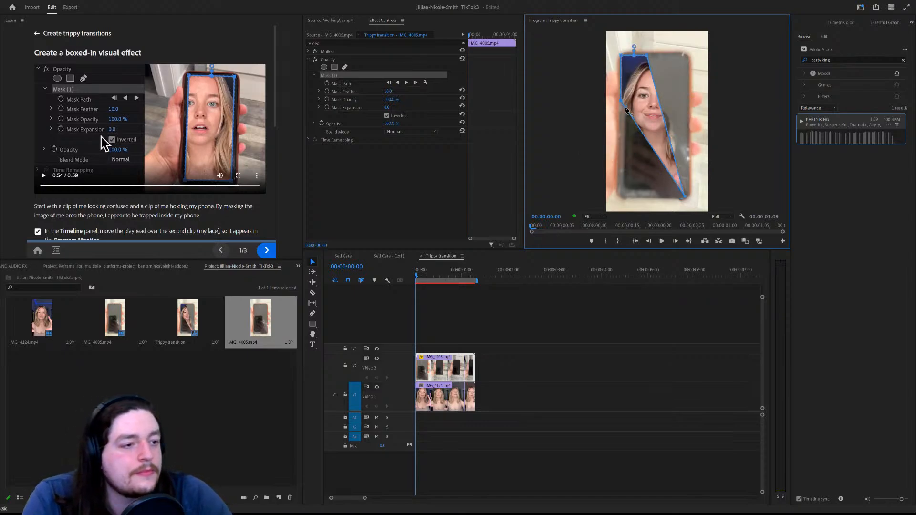
pyautogui.moveTo(623, 122); pyautogui.dragTo(625, 193)
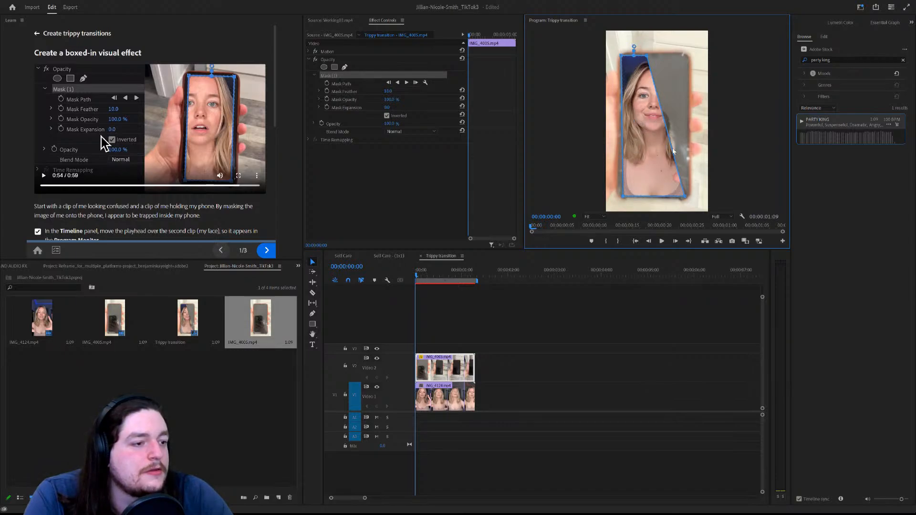
pyautogui.moveTo(648, 57); pyautogui.dragTo(686, 57)
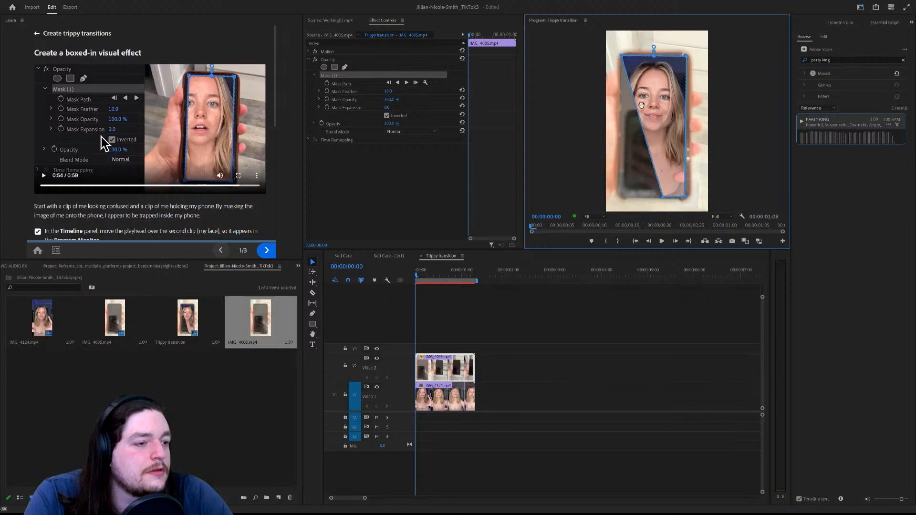
pyautogui.moveTo(665, 198); pyautogui.dragTo(635, 196)
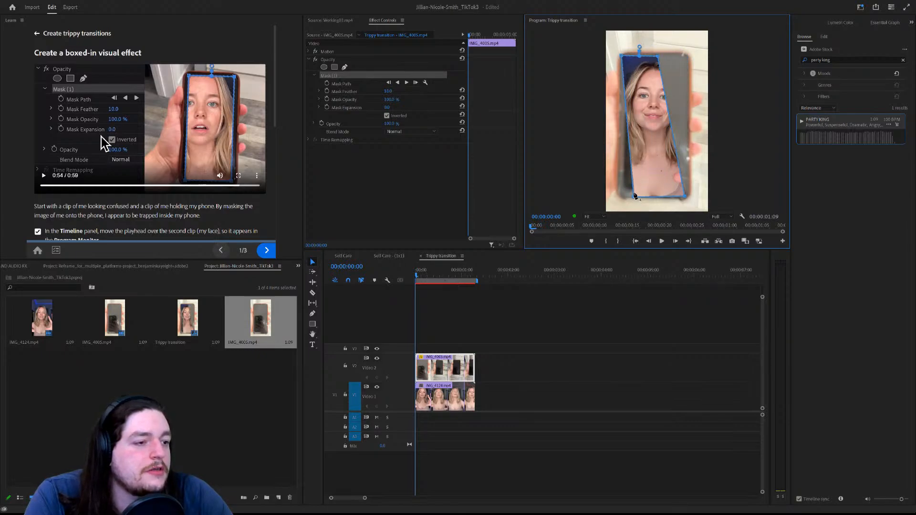
pyautogui.moveTo(634, 197); pyautogui.dragTo(623, 197)
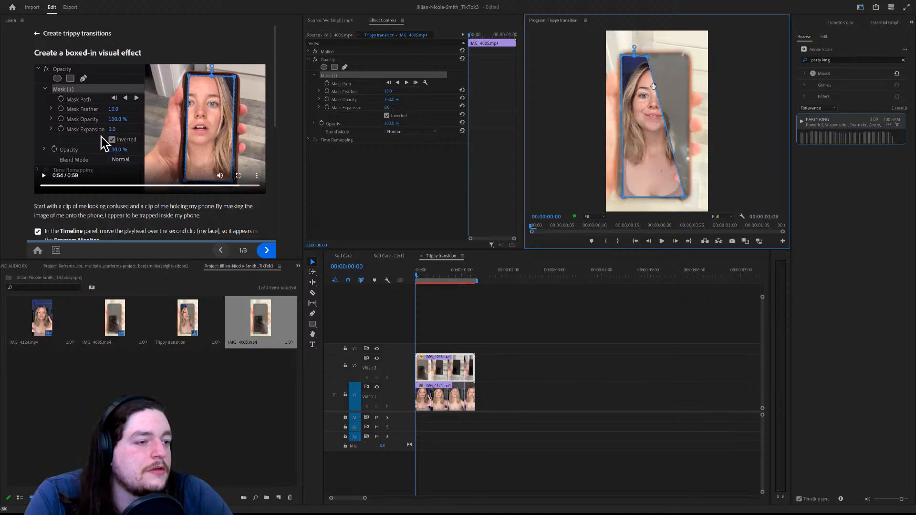
pyautogui.moveTo(646, 59); pyautogui.dragTo(648, 58)
pyautogui.moveTo(647, 59); pyautogui.dragTo(685, 57)
pyautogui.hotkey('ctrl', 'z')
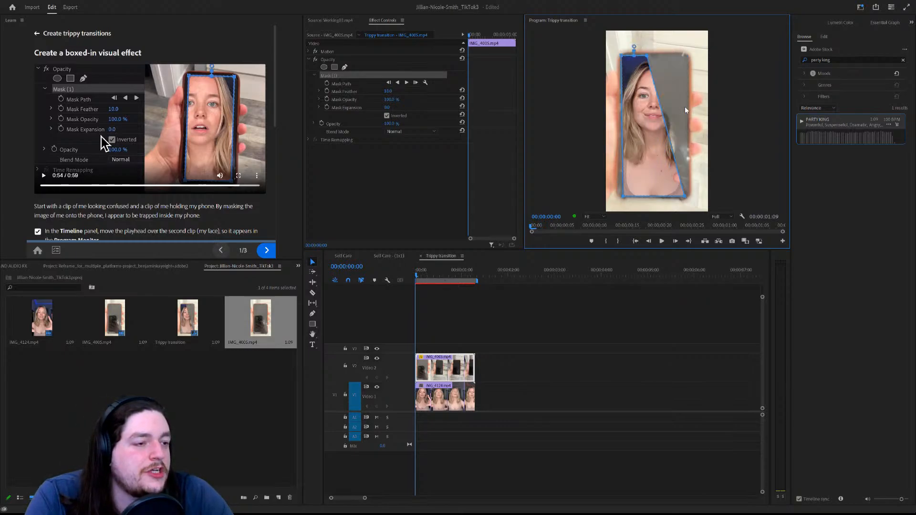
pyautogui.hotkey('ctrl', 'z')
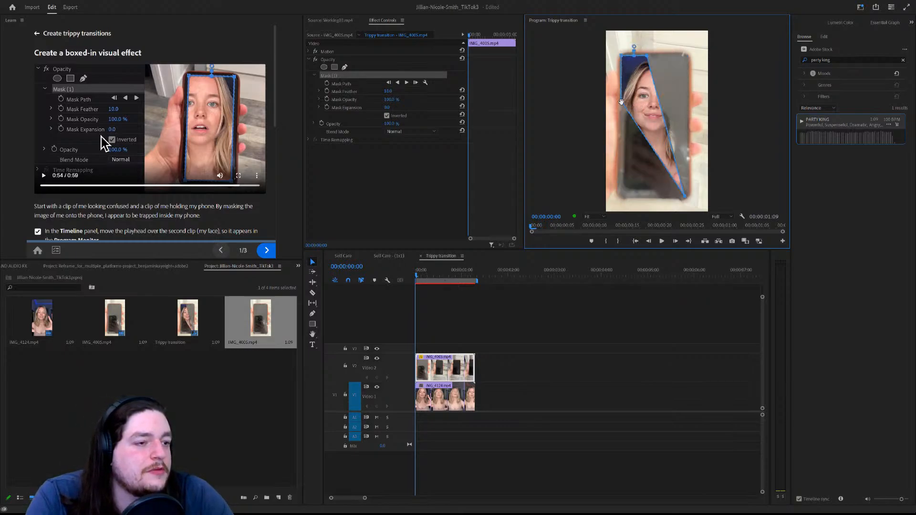
# Fit the mask's lower-left and upper-right corners to the phone screen and set Mask Expansion to 50.
pyautogui.moveTo(621, 101); pyautogui.dragTo(622, 197)
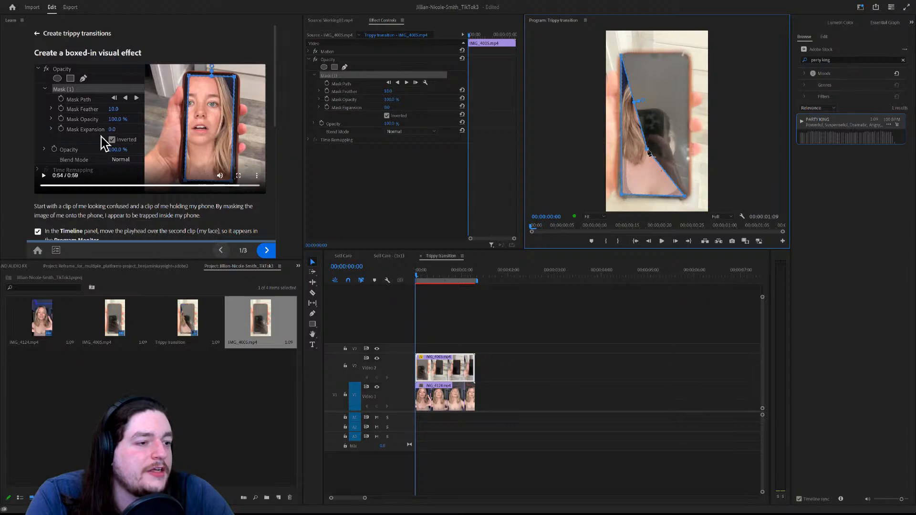
pyautogui.moveTo(651, 149); pyautogui.dragTo(685, 58)
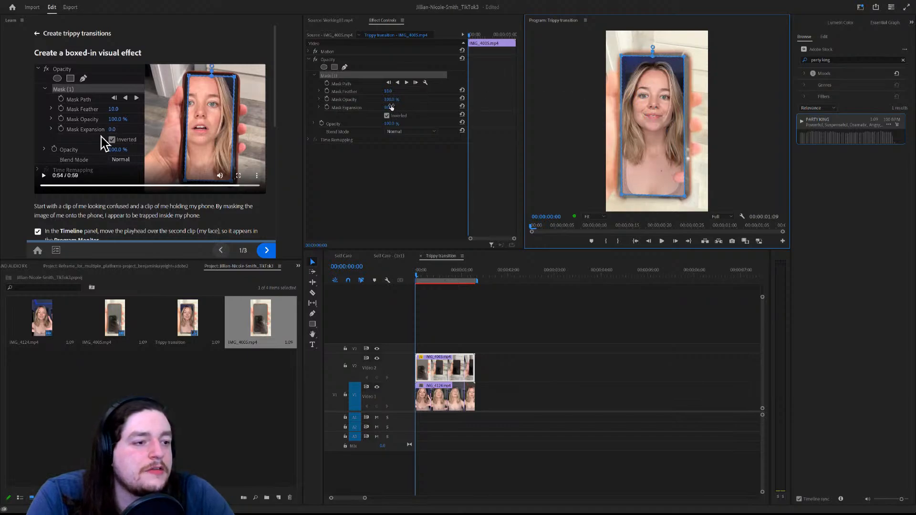
pyautogui.click(390, 107)
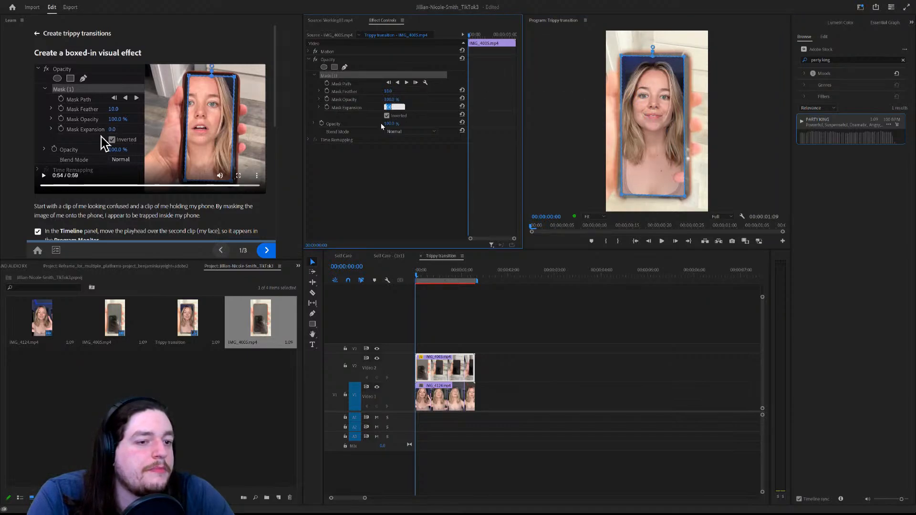
pyautogui.write('50')
pyautogui.press('Return')
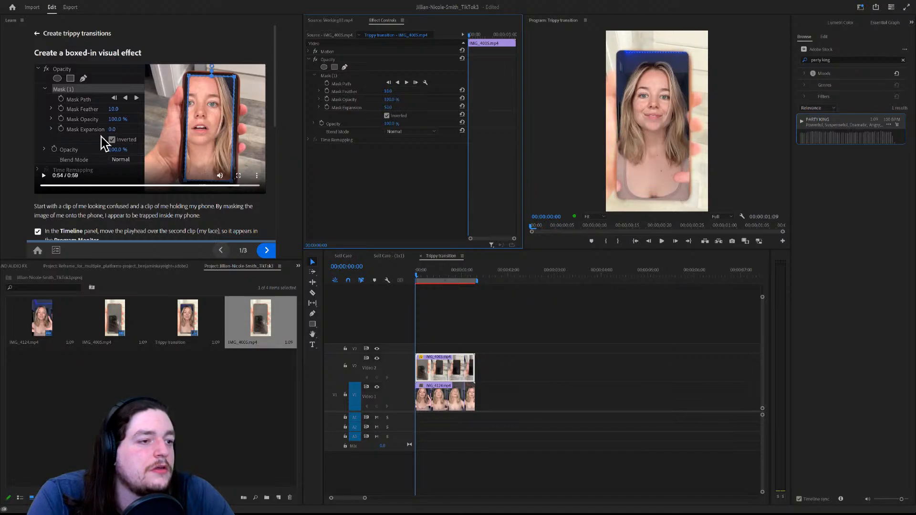
# Display Mask (1) in the preview and shift the whole mask slightly to centre it over the phone screen.
pyautogui.click(673, 142)
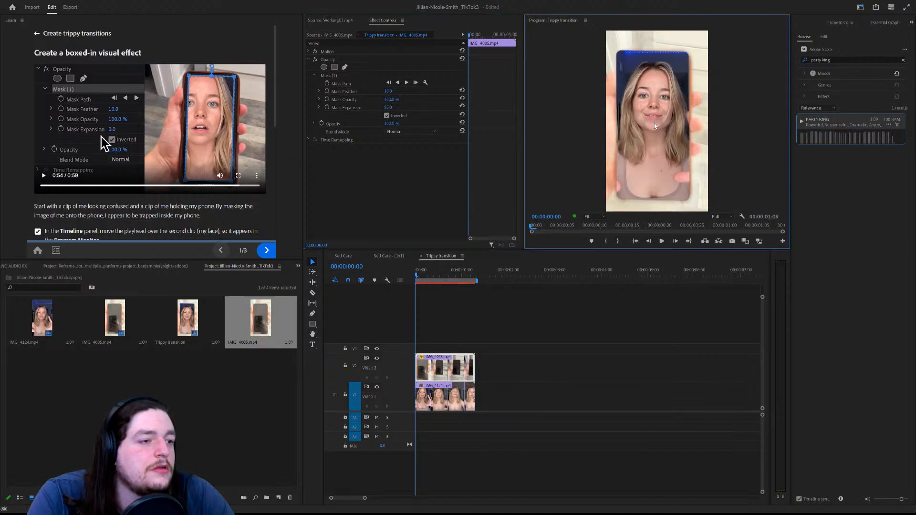
pyautogui.click(359, 109)
pyautogui.click(483, 50)
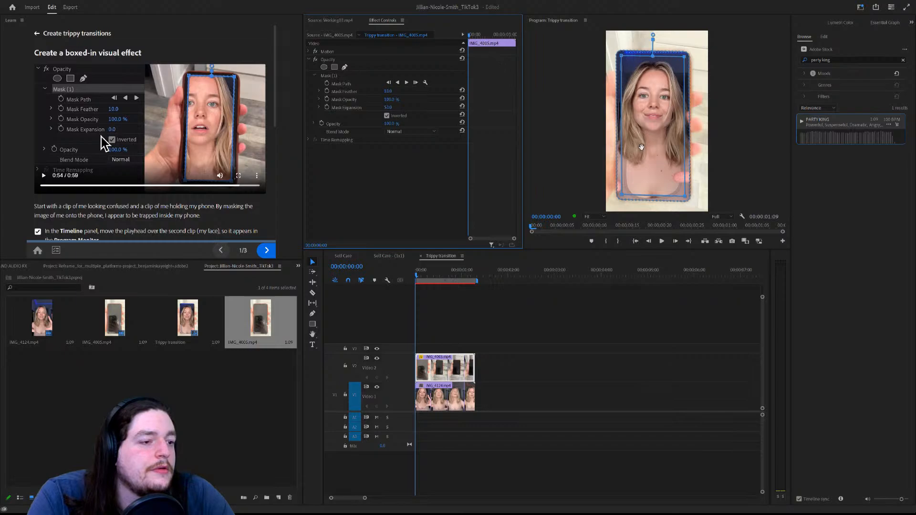
pyautogui.click(641, 147)
pyautogui.moveTo(653, 121); pyautogui.dragTo(656, 120)
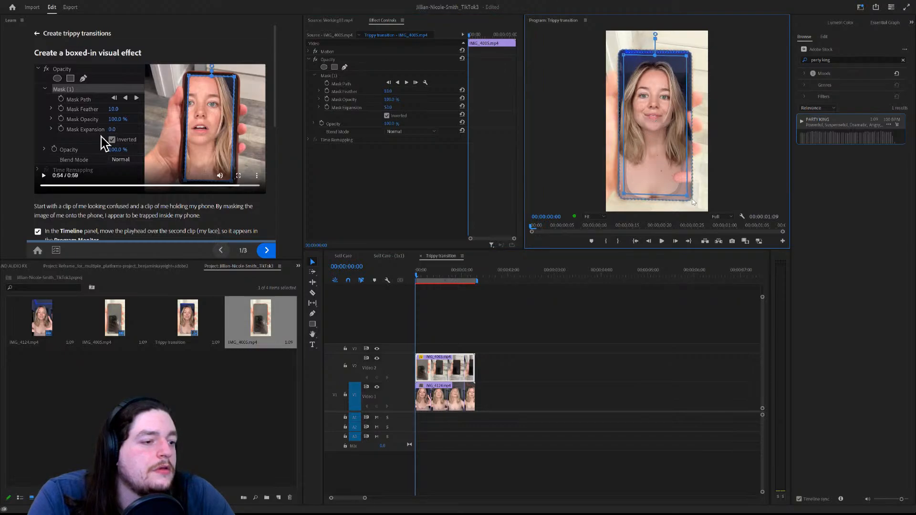
# Fine-tune the mask's four corners to the phone screen's outline and slightly increase Mask Expansion.
pyautogui.moveTo(686, 193); pyautogui.dragTo(683, 195)
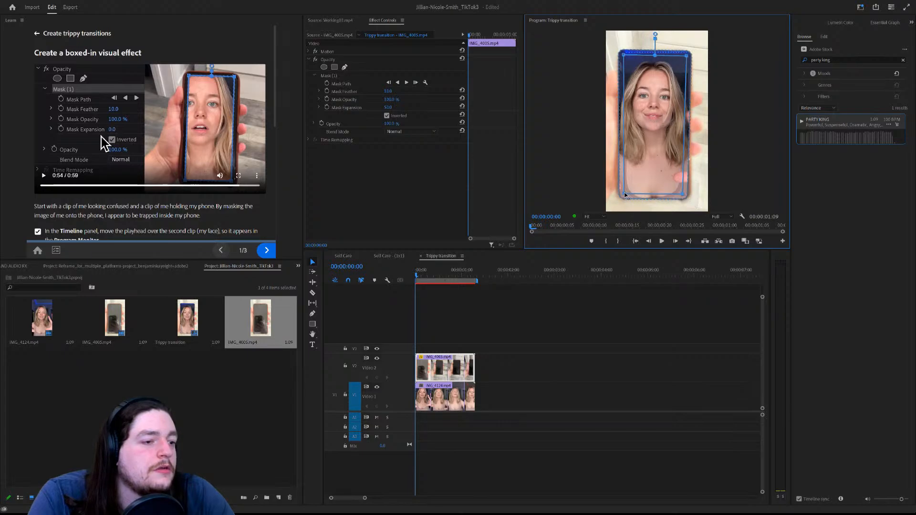
pyautogui.moveTo(623, 193); pyautogui.dragTo(625, 194)
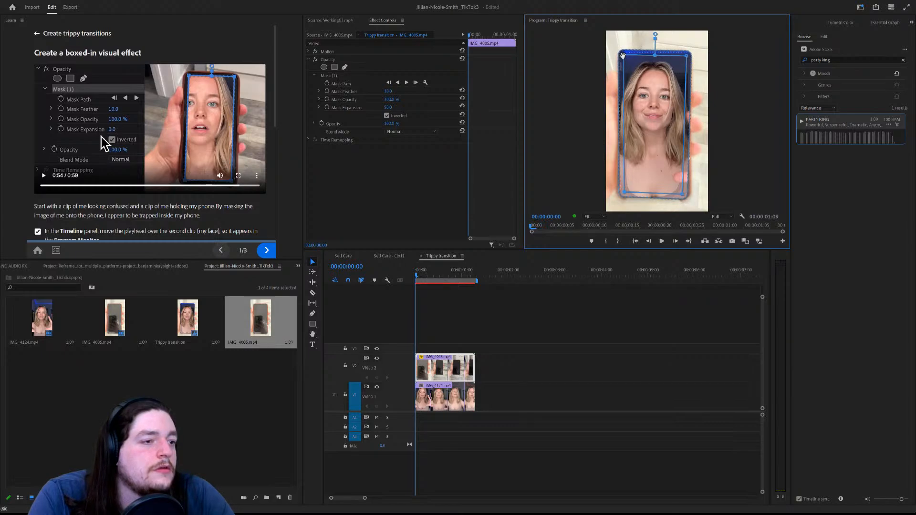
pyautogui.moveTo(625, 60); pyautogui.dragTo(627, 58)
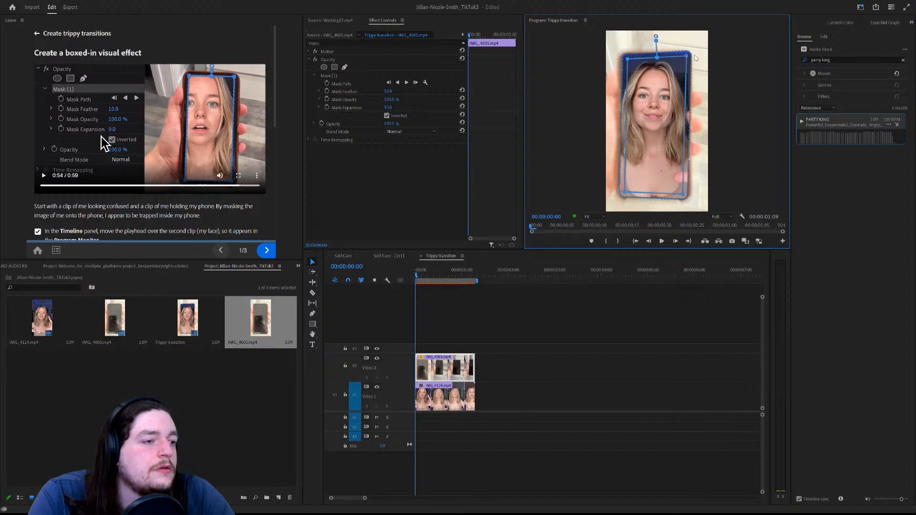
pyautogui.moveTo(687, 63); pyautogui.dragTo(685, 61)
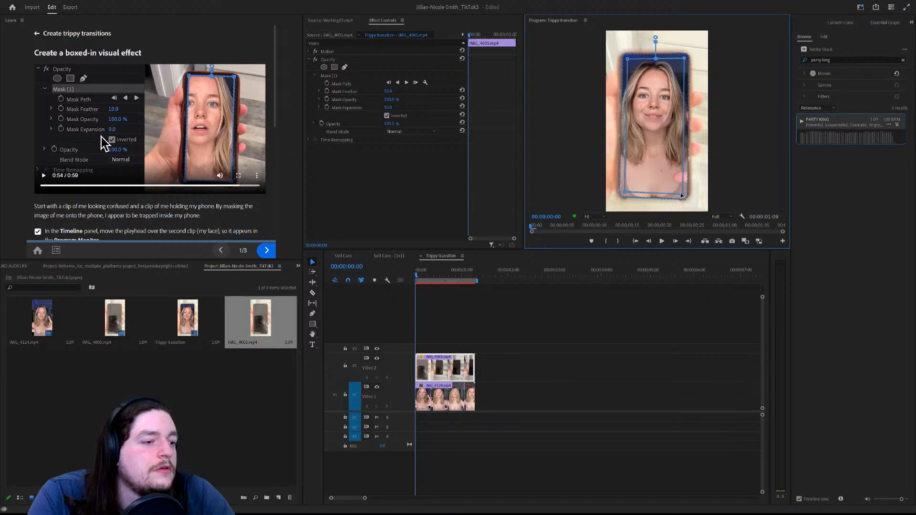
pyautogui.moveTo(682, 194); pyautogui.dragTo(684, 193)
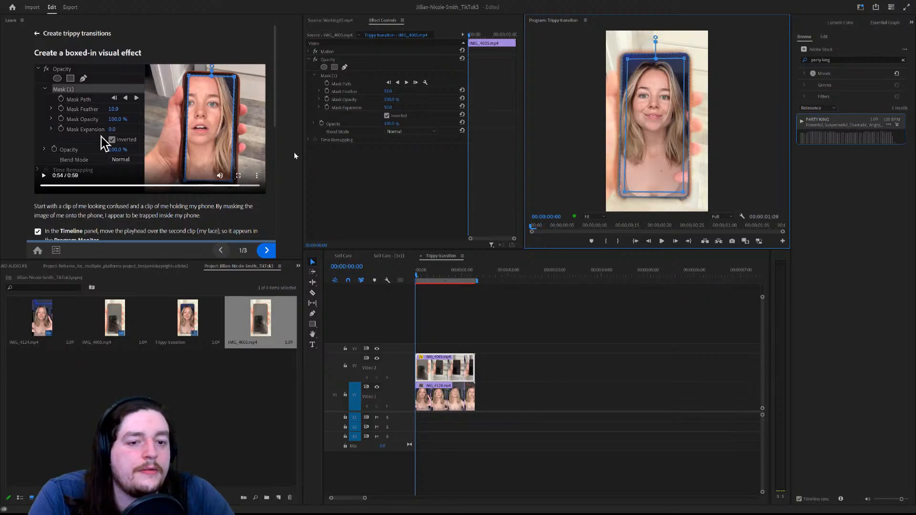
pyautogui.click(214, 145)
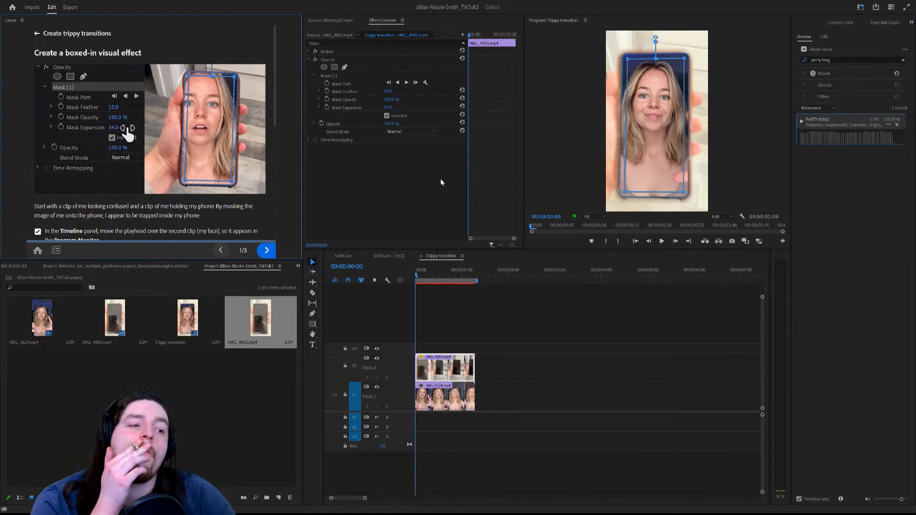
pyautogui.moveTo(388, 107)
pyautogui.mouseDown()
pyautogui.moveTo(377, 108)
pyautogui.moveTo(392, 108)
pyautogui.mouseUp()
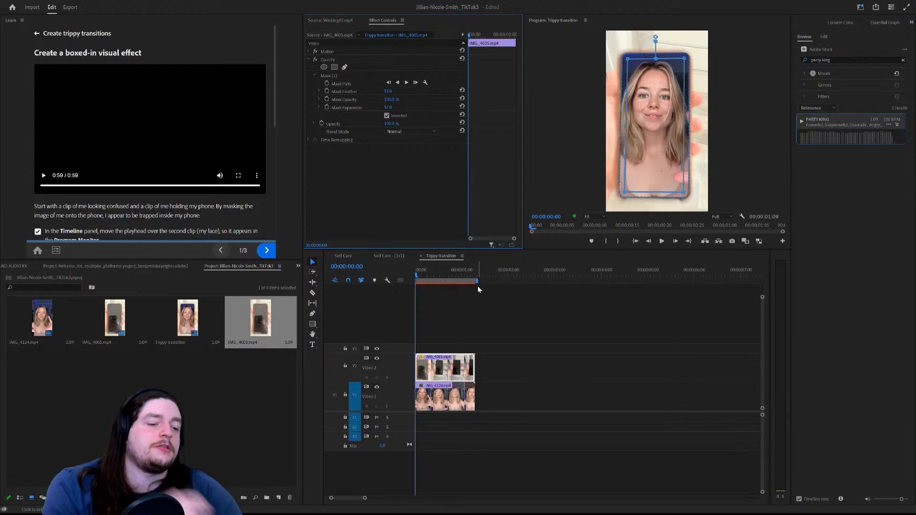
# Play and scrub through the Trippy transition sequence to check the mask against the moving phone, then return to the start.
pyautogui.press('space')
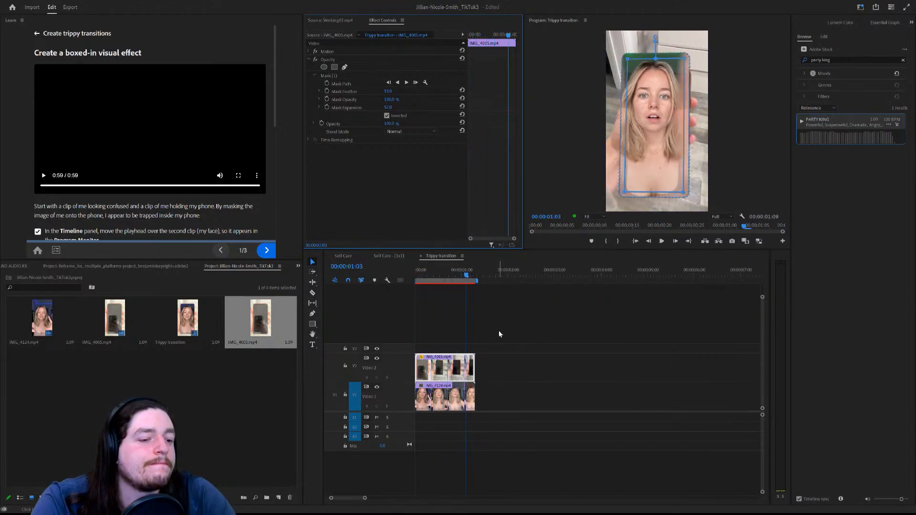
pyautogui.click(465, 284)
pyautogui.moveTo(467, 278); pyautogui.dragTo(475, 276)
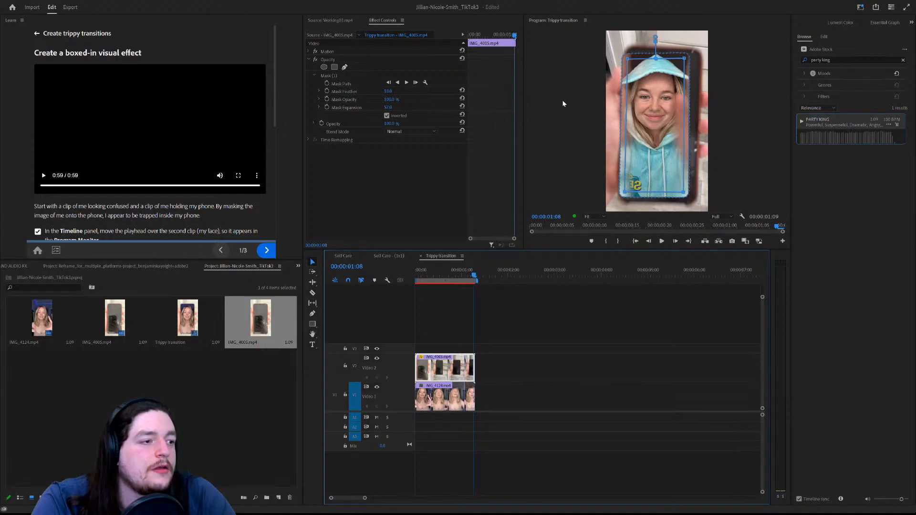
pyautogui.moveTo(474, 276); pyautogui.dragTo(412, 274)
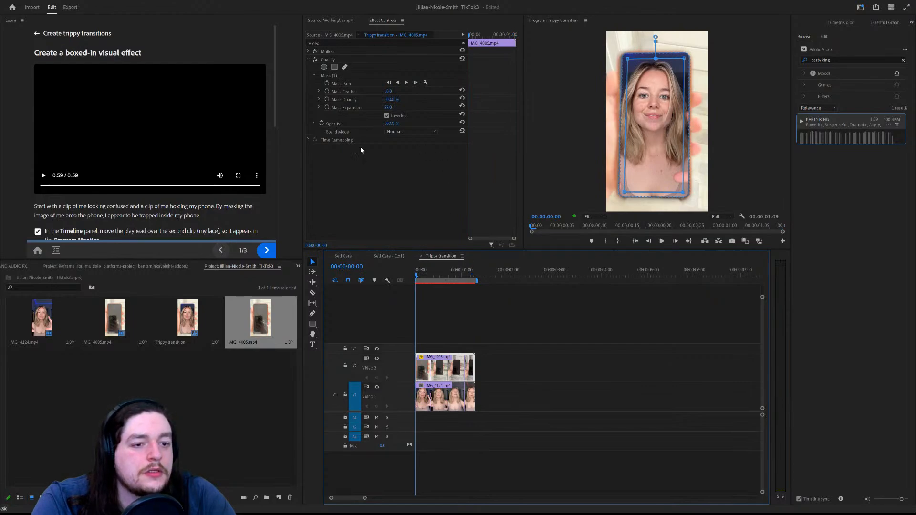
# Expand the phone clip's Motion properties and inspect the masked preview with the mask outline hidden.
pyautogui.click(366, 163)
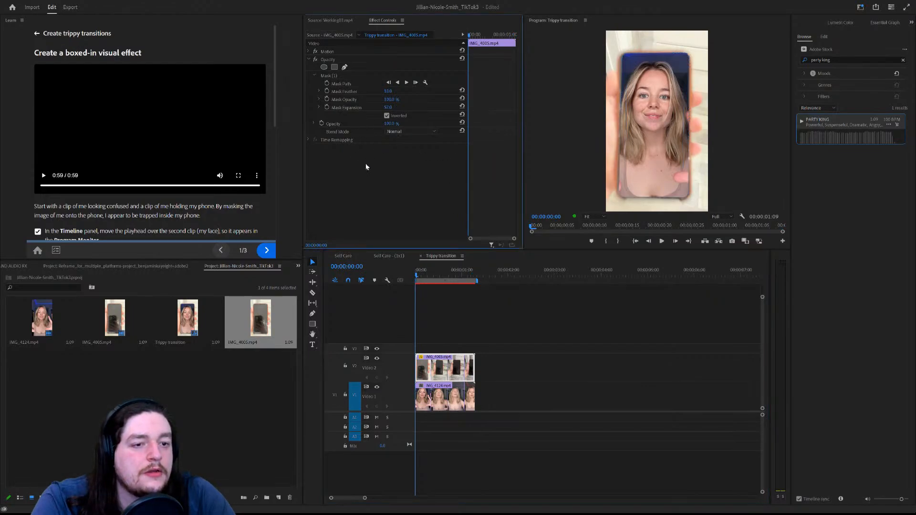
pyautogui.click(343, 50)
pyautogui.click(309, 51)
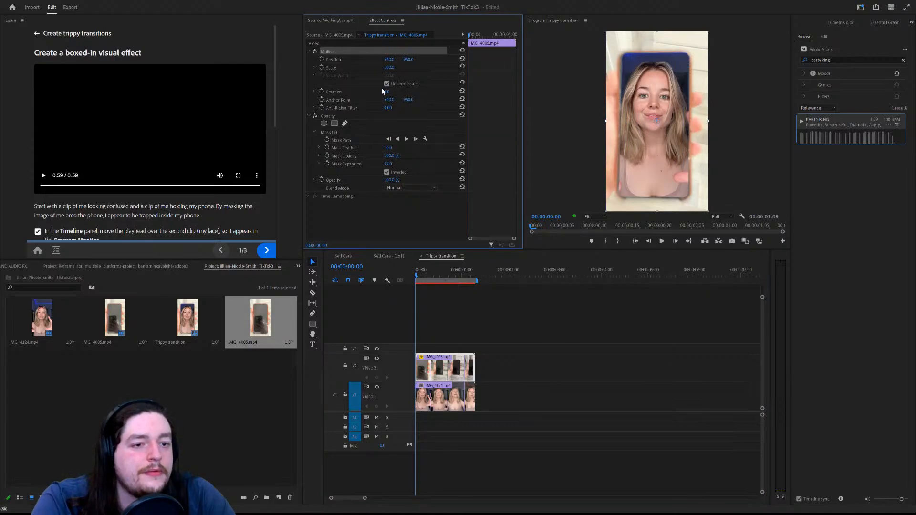
pyautogui.click(353, 92)
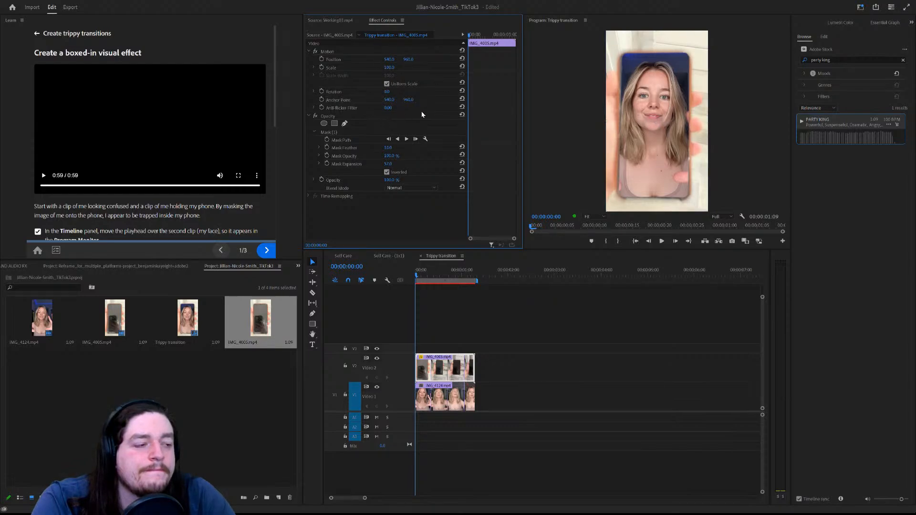
pyautogui.click(831, 188)
pyautogui.click(630, 125)
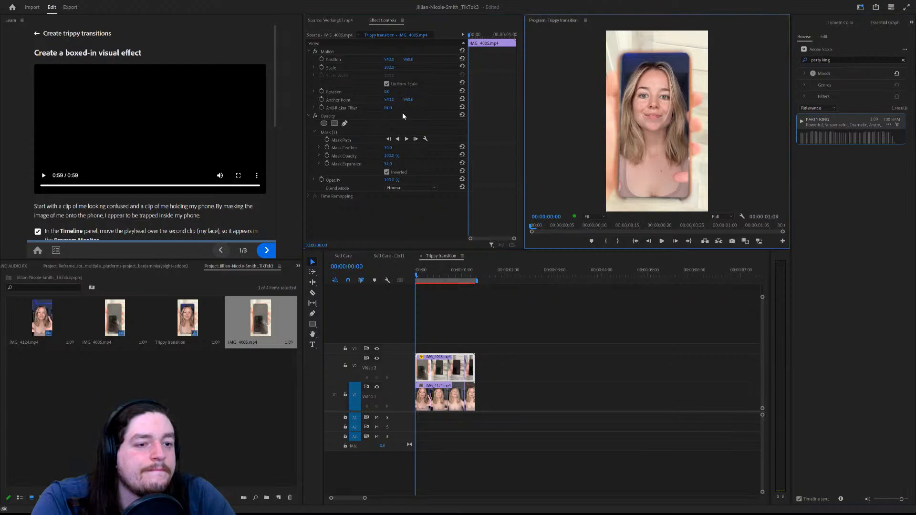
pyautogui.click(399, 214)
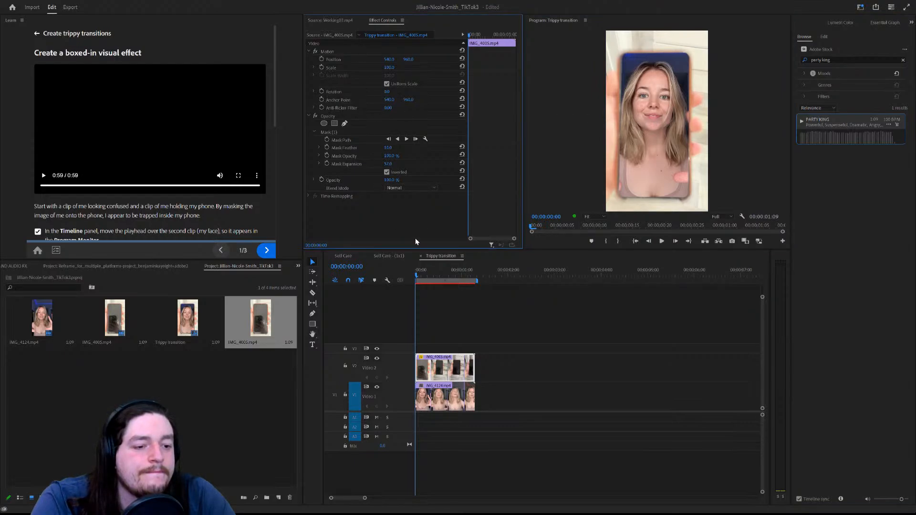
pyautogui.click(628, 153)
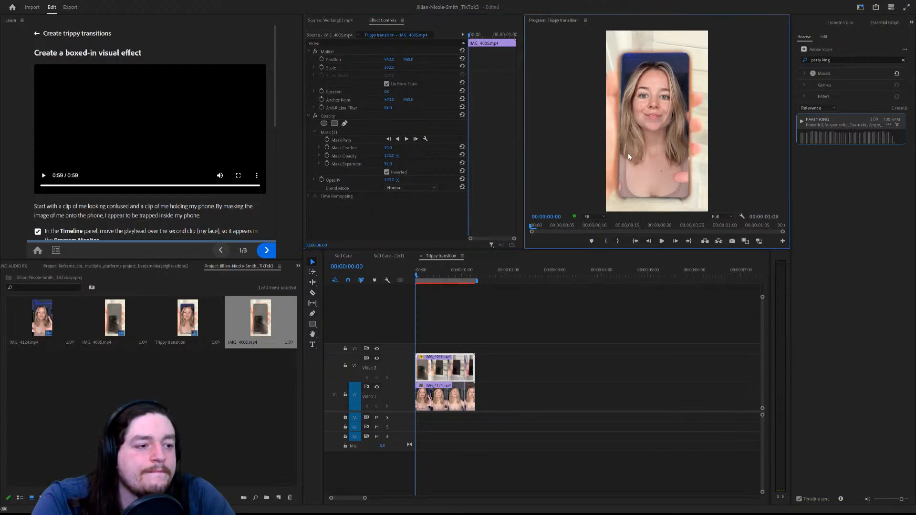
pyautogui.click(414, 206)
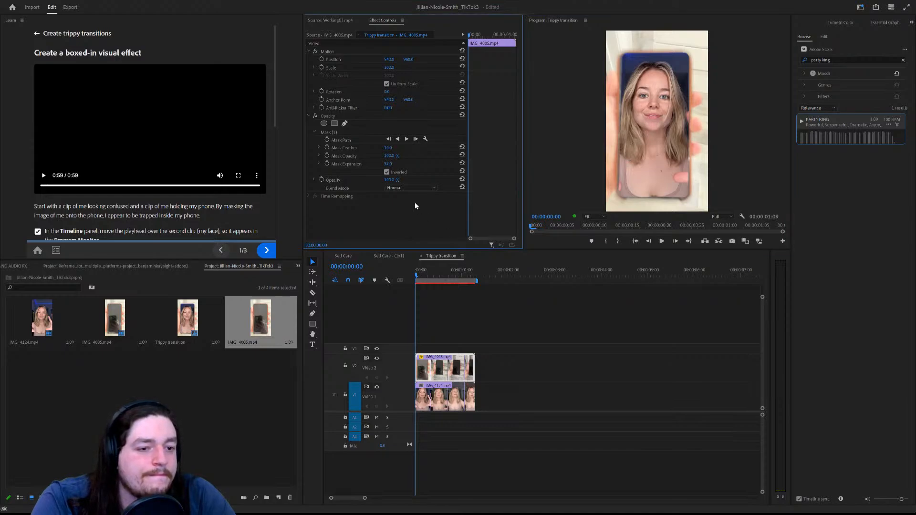
# Advance to tutorial page 2/3, "Bring the effect to life", and enable Mask Path keyframing at the start of the phone clip.
pyautogui.scroll(-2, 240, 197)
pyautogui.click(267, 250)
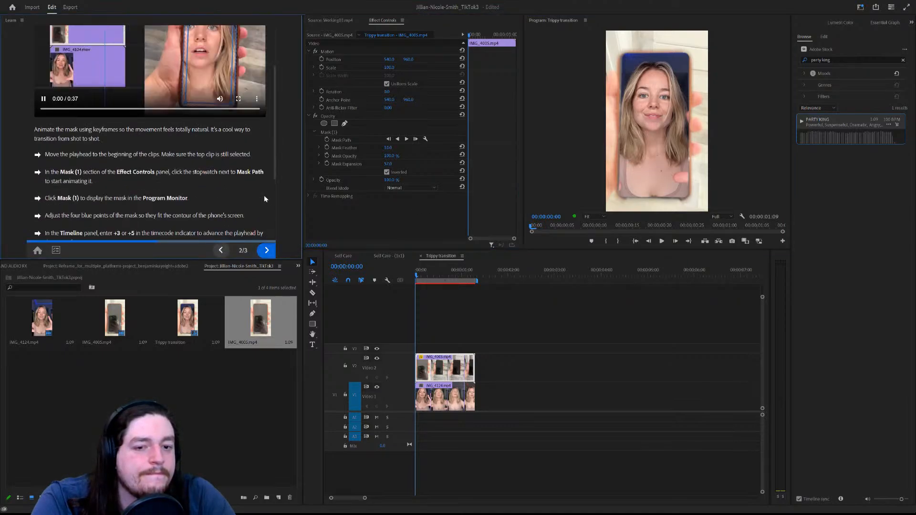
pyautogui.scroll(2, 245, 186)
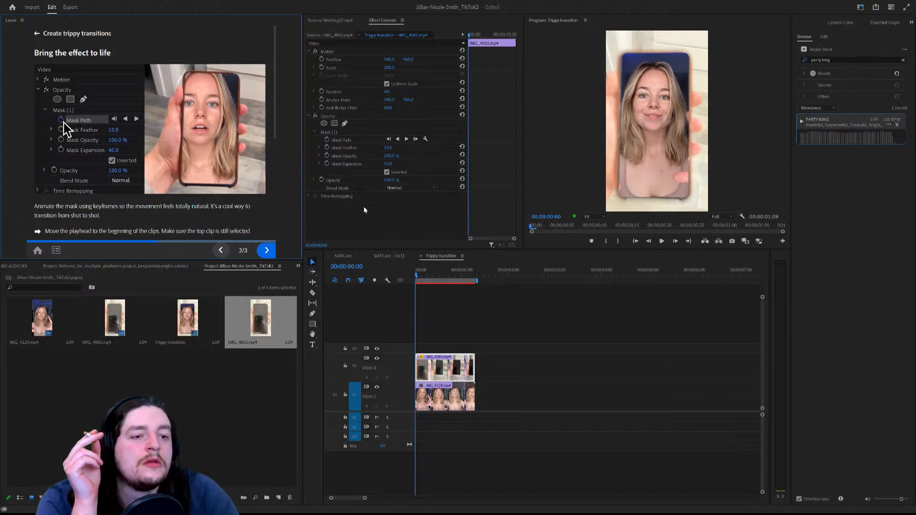
pyautogui.moveTo(189, 124)
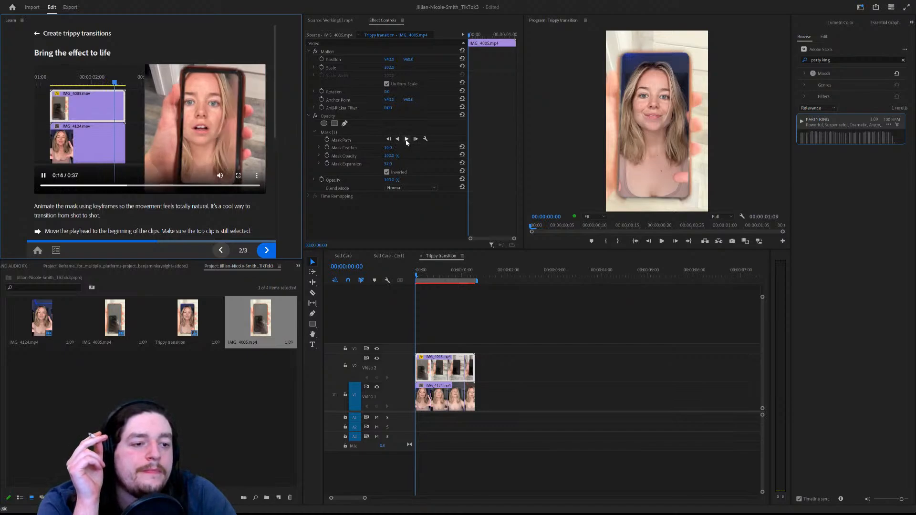
pyautogui.click(326, 140)
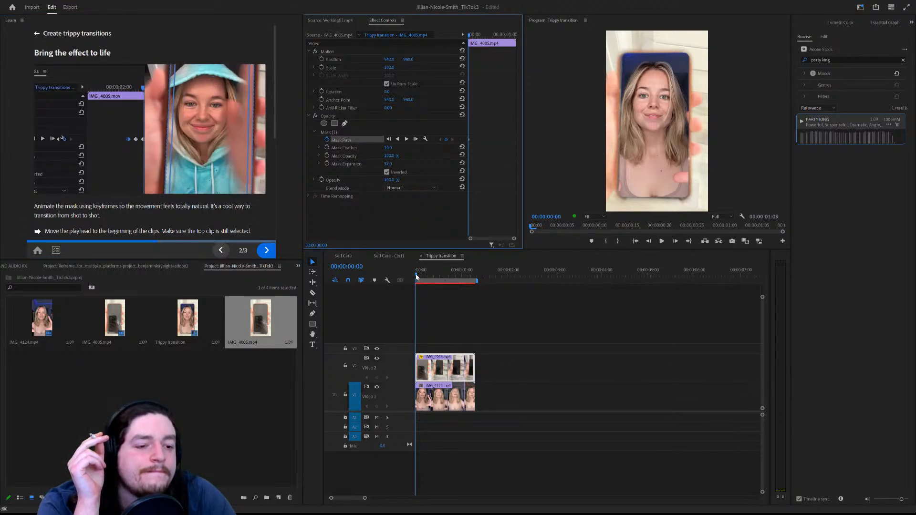
# At 00:00:00:04, fit all four corners of Mask (1) to the phone screen to keyframe the mask path.
pyautogui.moveTo(416, 273); pyautogui.dragTo(422, 276)
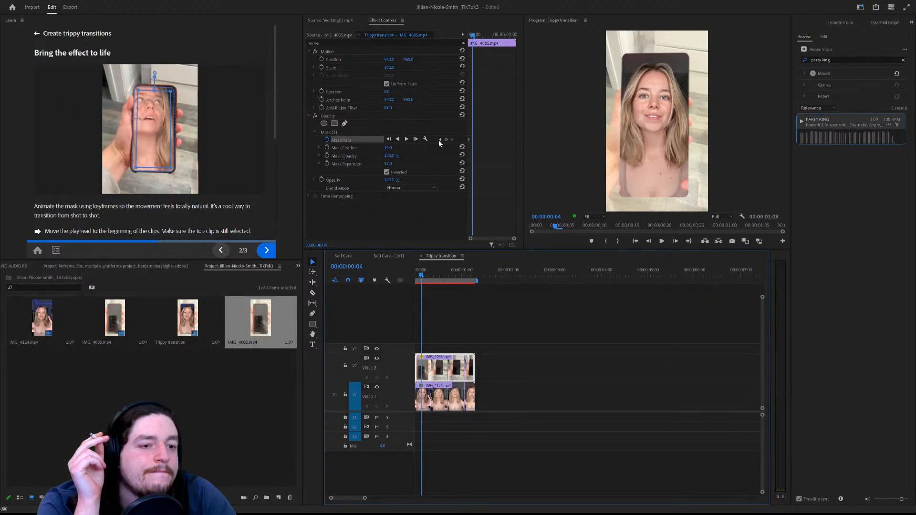
pyautogui.click(624, 182)
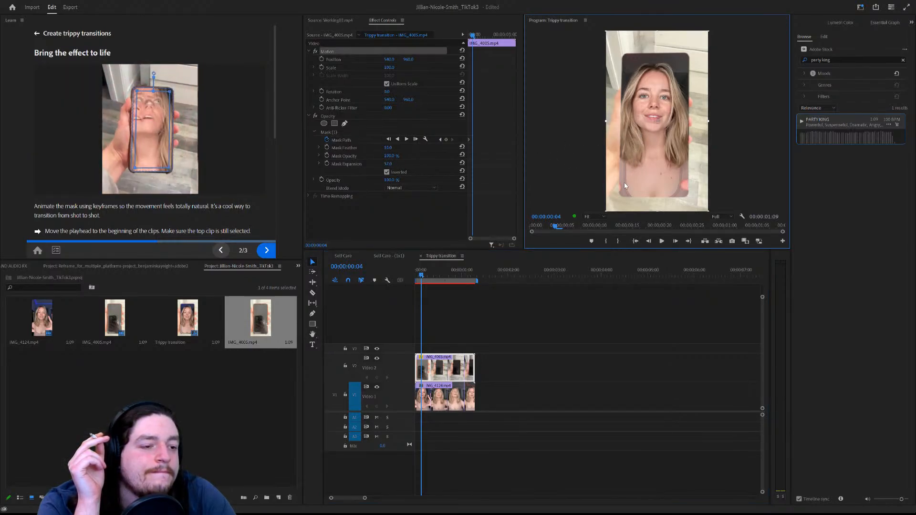
pyautogui.click(374, 226)
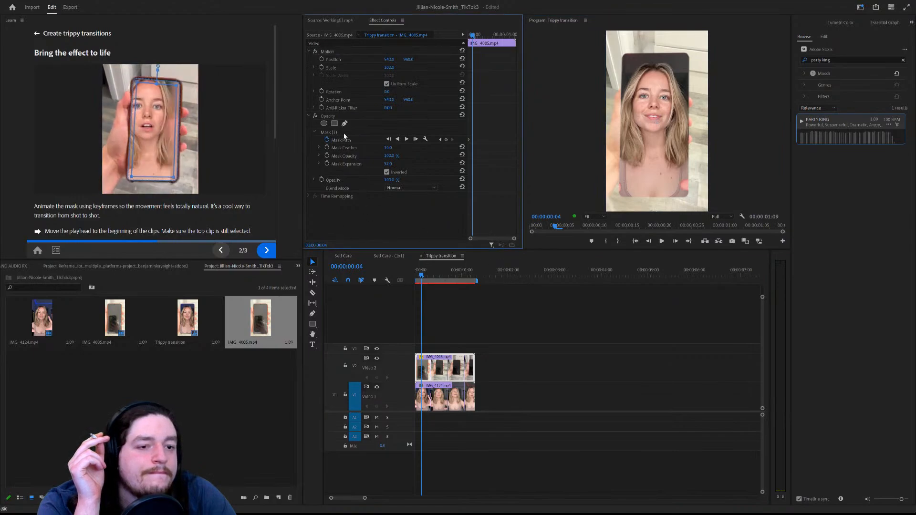
pyautogui.click(344, 133)
pyautogui.click(627, 191)
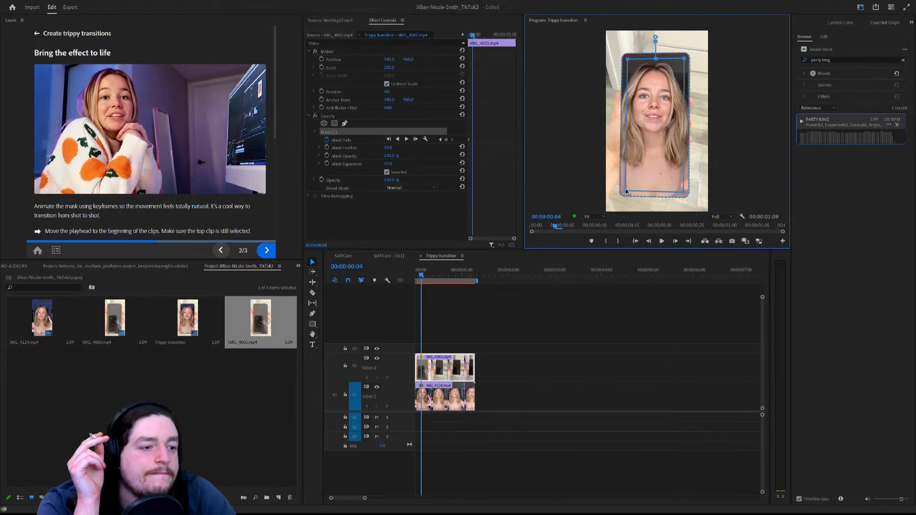
pyautogui.moveTo(627, 192); pyautogui.dragTo(635, 173)
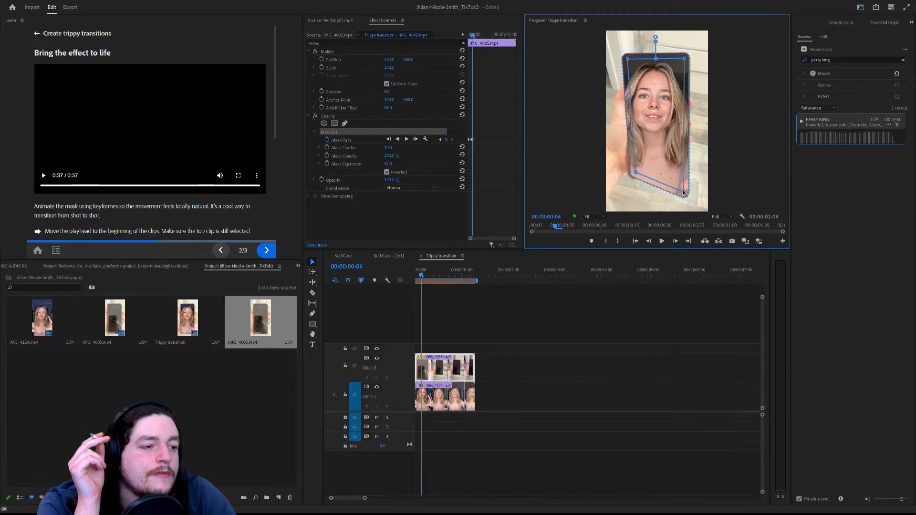
pyautogui.moveTo(684, 193); pyautogui.dragTo(678, 175)
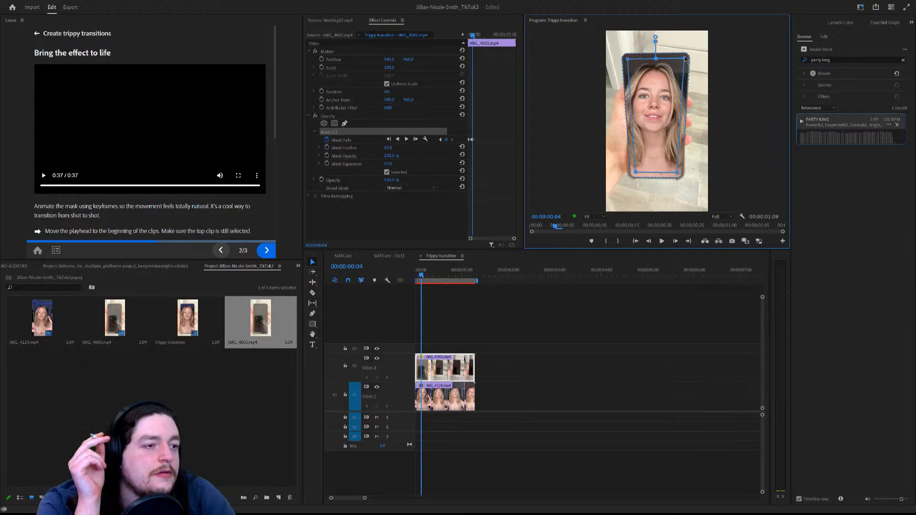
pyautogui.moveTo(686, 59); pyautogui.dragTo(677, 74)
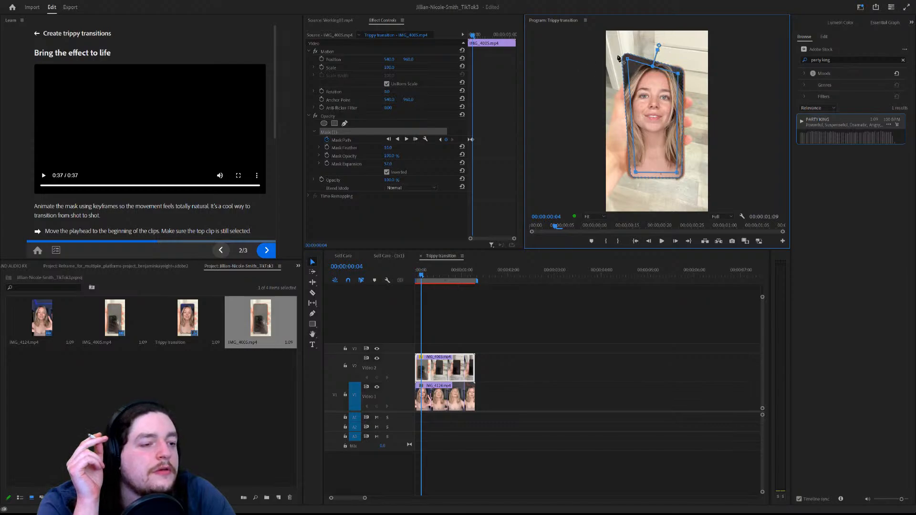
pyautogui.moveTo(626, 59); pyautogui.dragTo(636, 74)
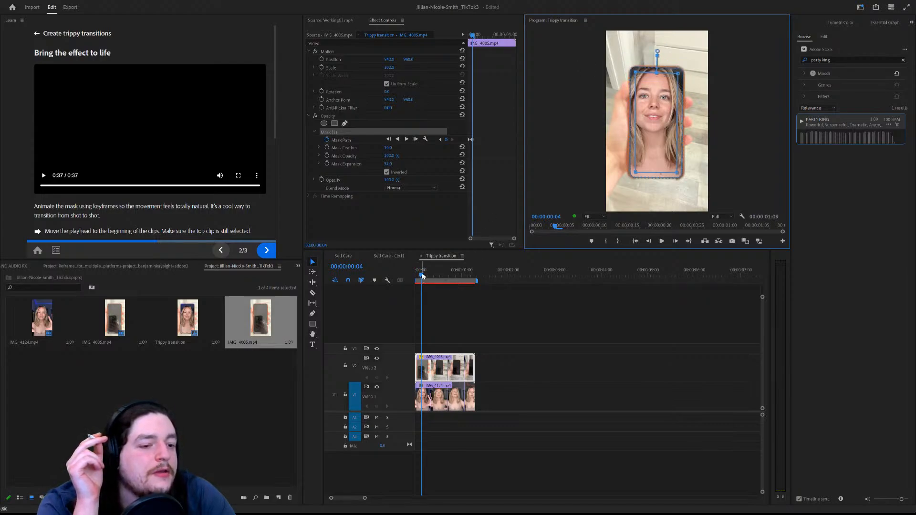
# At 00:00:00:15, move the corners of Mask (1) inward to match the smaller phone screen and keyframe the new shape.
pyautogui.moveTo(422, 275); pyautogui.dragTo(441, 271)
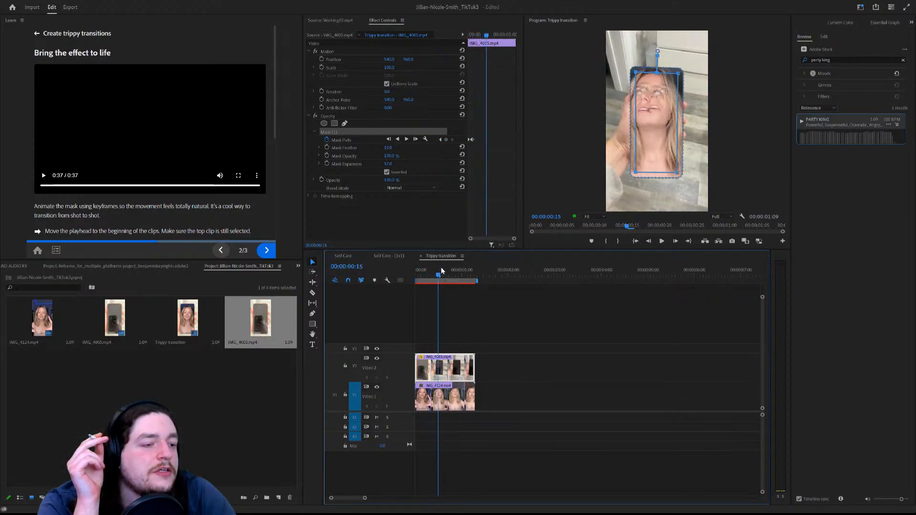
pyautogui.moveTo(638, 75); pyautogui.dragTo(675, 85)
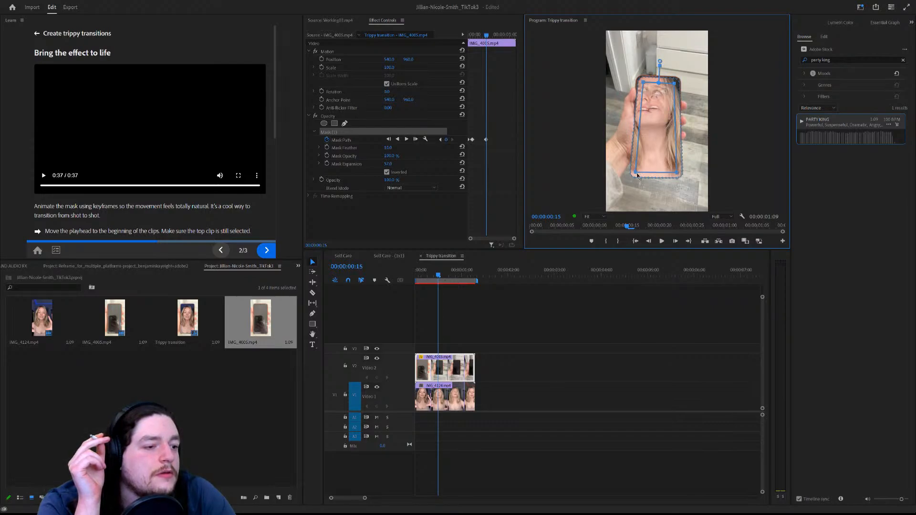
pyautogui.moveTo(638, 170); pyautogui.dragTo(672, 161)
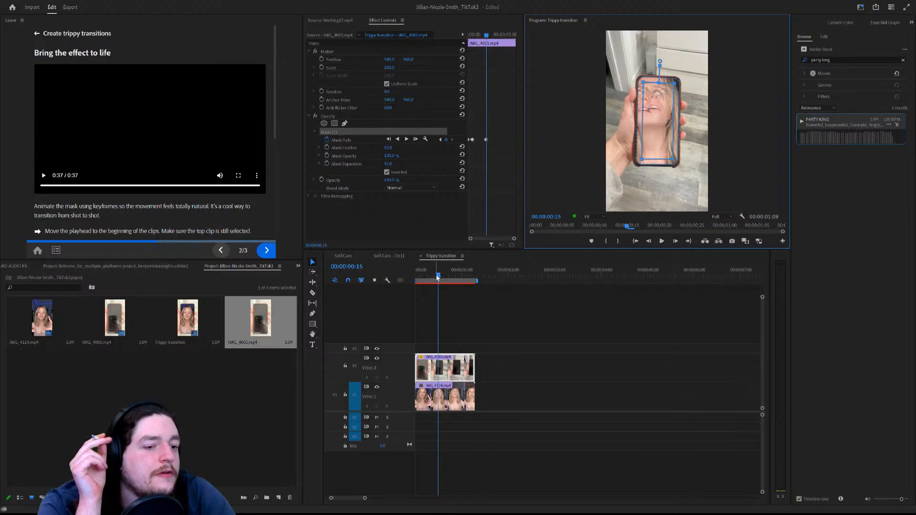
# Refit the corners of Mask (1) to the phone screen at 00:00:00:09 and its upper corners at 00:00:00:13, keyframing both shapes.
pyautogui.moveTo(438, 277); pyautogui.dragTo(428, 273)
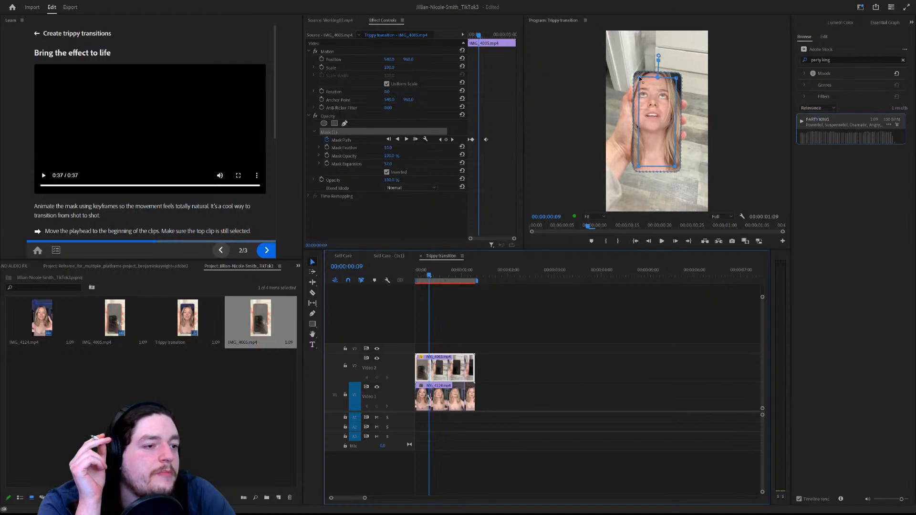
pyautogui.moveTo(640, 78); pyautogui.dragTo(640, 80)
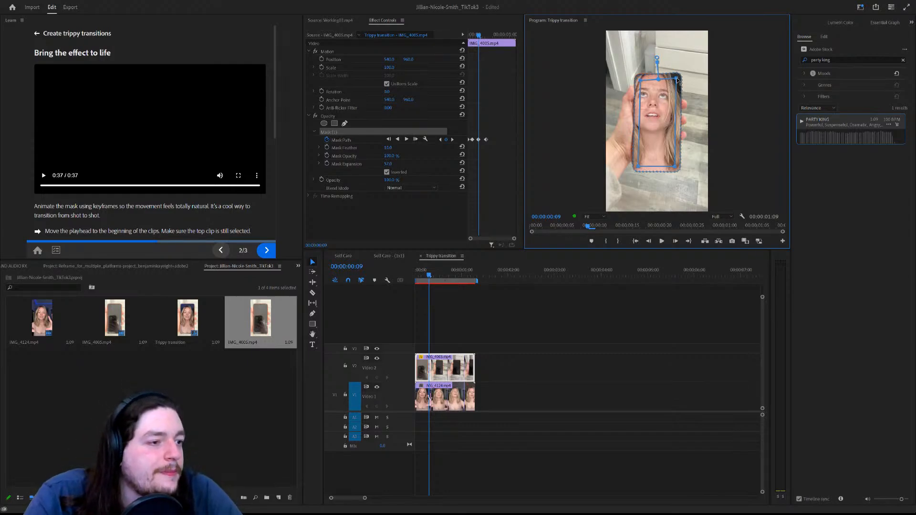
pyautogui.moveTo(677, 80); pyautogui.dragTo(676, 83)
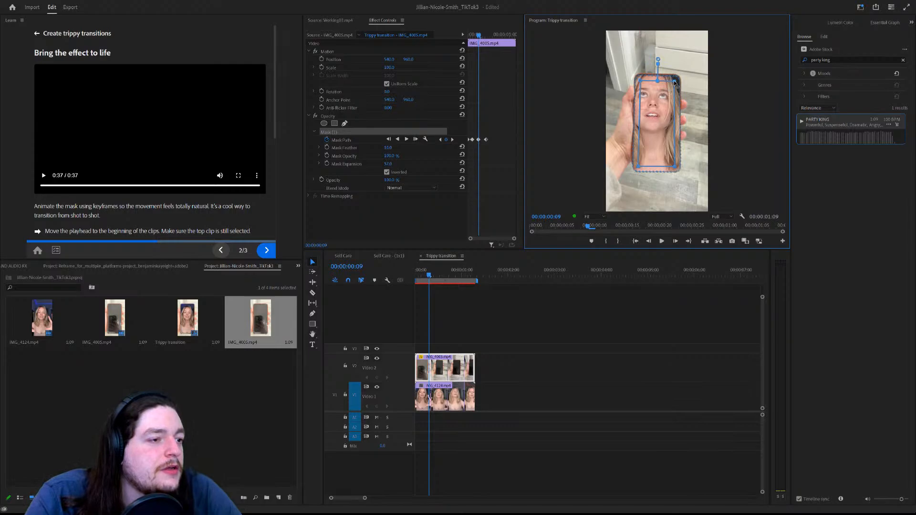
pyautogui.moveTo(675, 170); pyautogui.dragTo(639, 161)
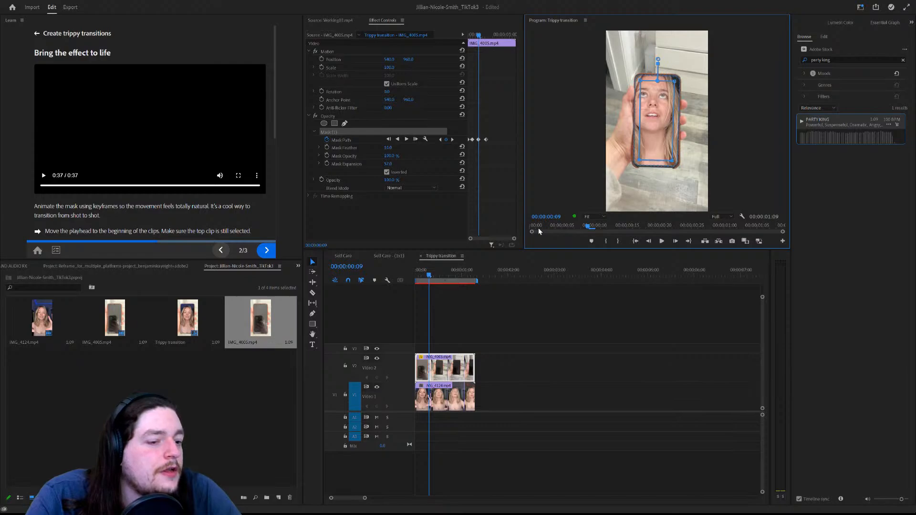
pyautogui.moveTo(429, 275); pyautogui.dragTo(434, 274)
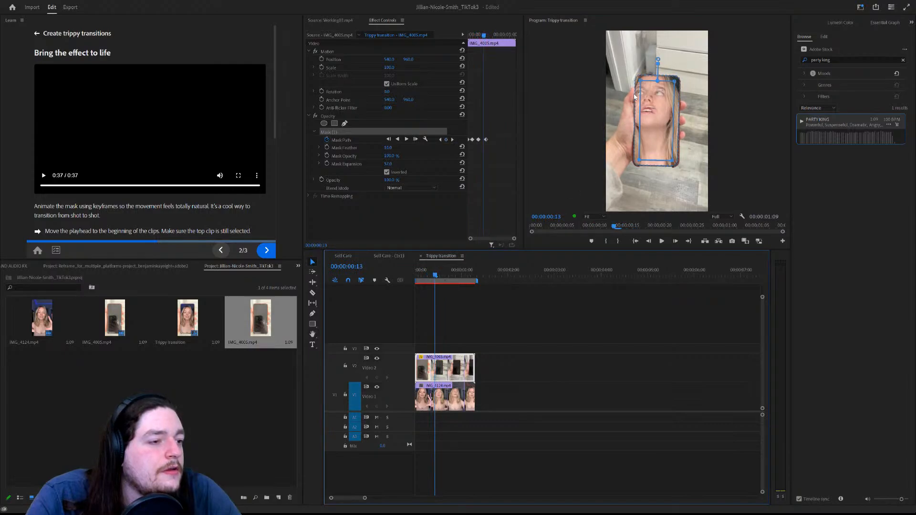
pyautogui.moveTo(640, 84); pyautogui.dragTo(673, 84)
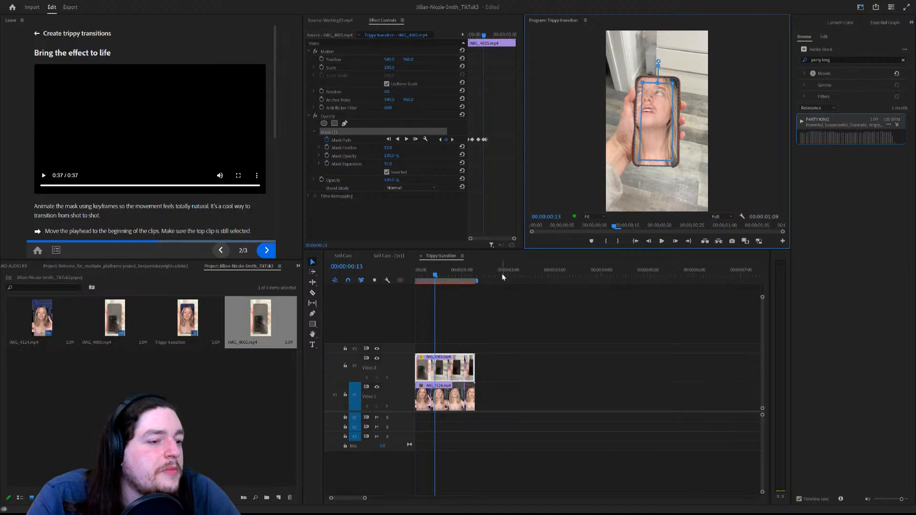
# At 00:00:00:23, shift Mask (1) onto the phone screen and adjust its lower corners to keyframe the path.
pyautogui.moveTo(435, 275); pyautogui.dragTo(450, 272)
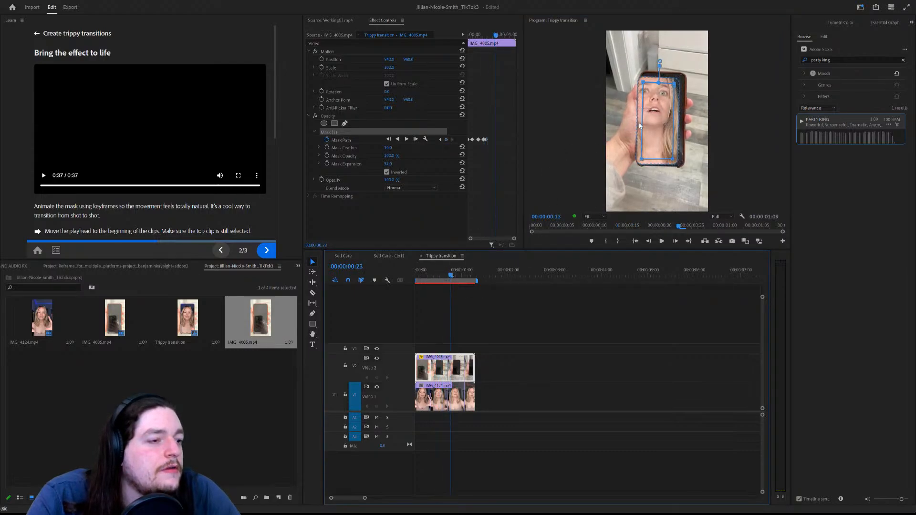
pyautogui.moveTo(651, 123); pyautogui.dragTo(657, 119)
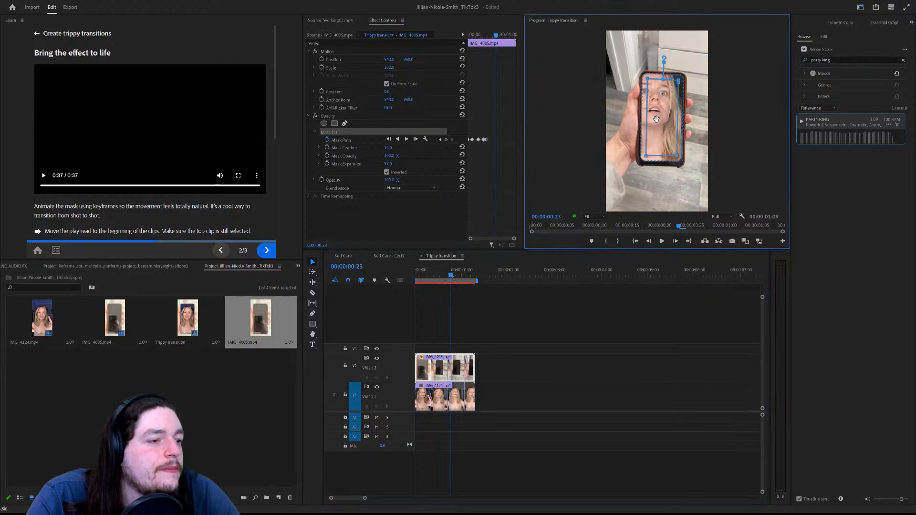
pyautogui.moveTo(676, 155); pyautogui.dragTo(645, 160)
# At 00:00:01:00, align all four corners of Mask (1) with the phone screen to keyframe the mask path.
pyautogui.moveTo(451, 276); pyautogui.dragTo(462, 270)
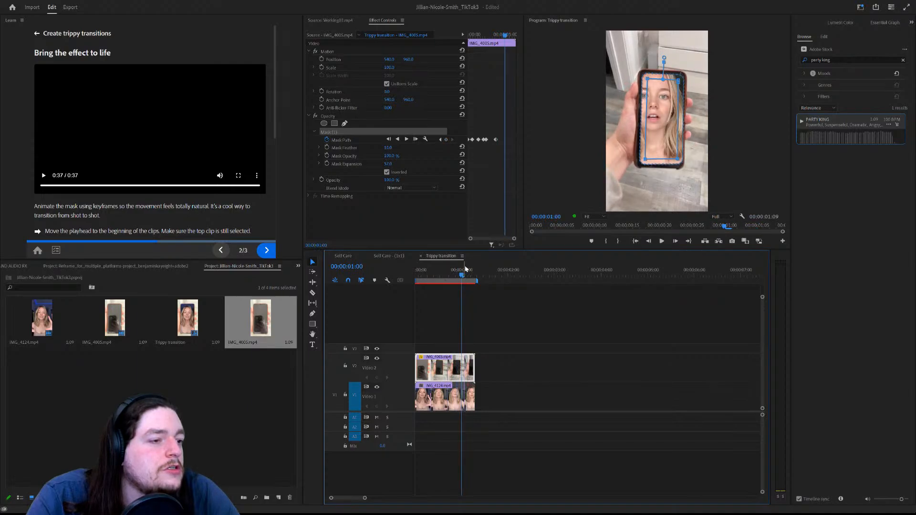
pyautogui.moveTo(646, 79); pyautogui.dragTo(680, 81)
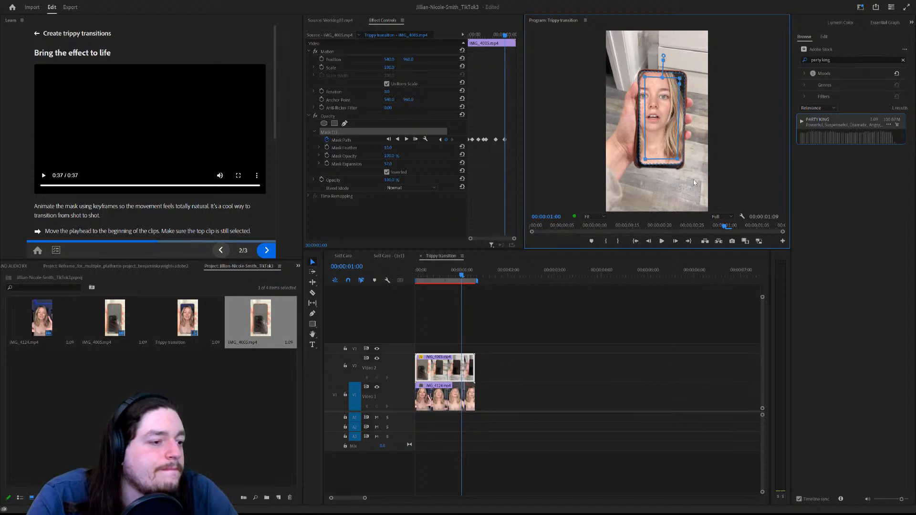
pyautogui.moveTo(677, 160); pyautogui.dragTo(678, 163)
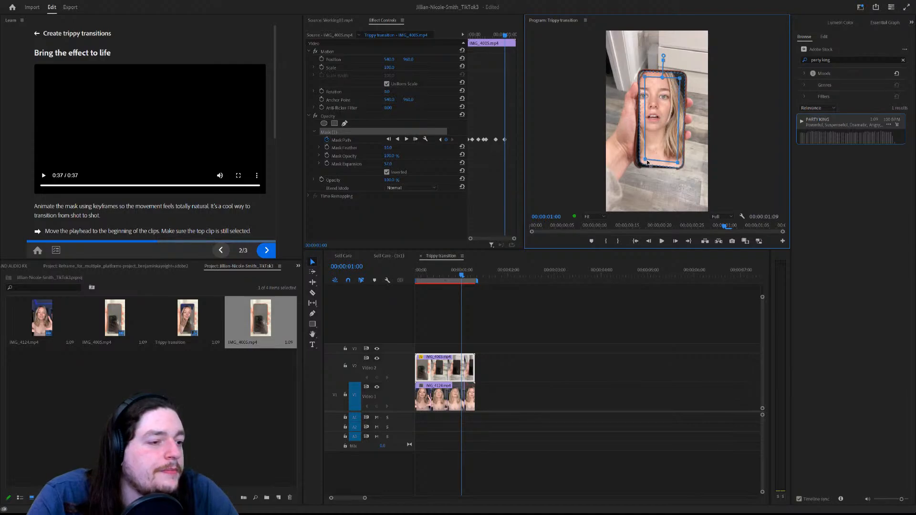
pyautogui.moveTo(647, 162); pyautogui.dragTo(643, 161)
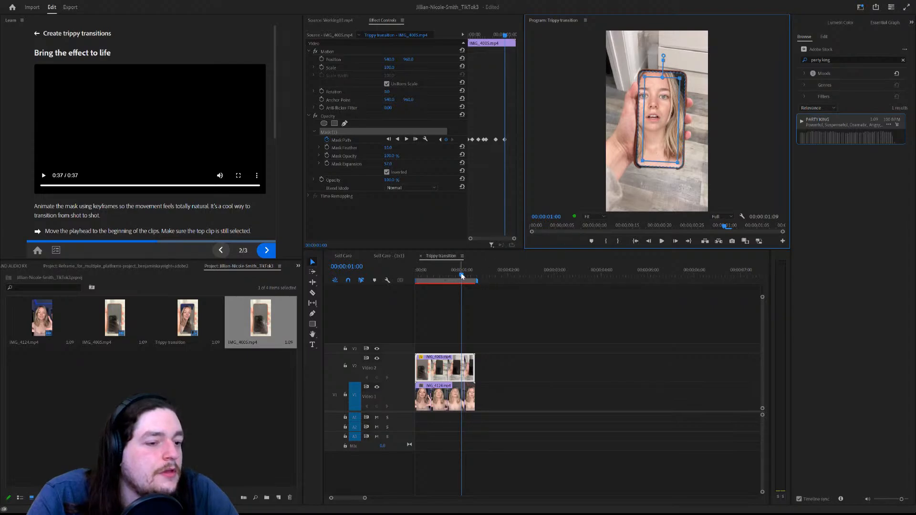
# At 00:00:01:08, pull all four corners of Mask (1) outward to fill the enlarged phone screen and keyframe the shape.
pyautogui.moveTo(461, 275); pyautogui.dragTo(473, 270)
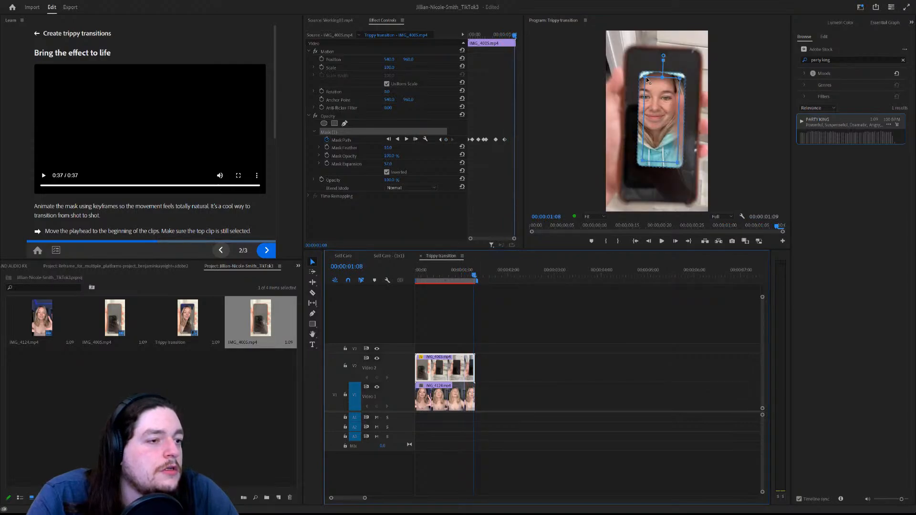
pyautogui.moveTo(645, 77); pyautogui.dragTo(633, 53)
pyautogui.moveTo(680, 82); pyautogui.dragTo(695, 58)
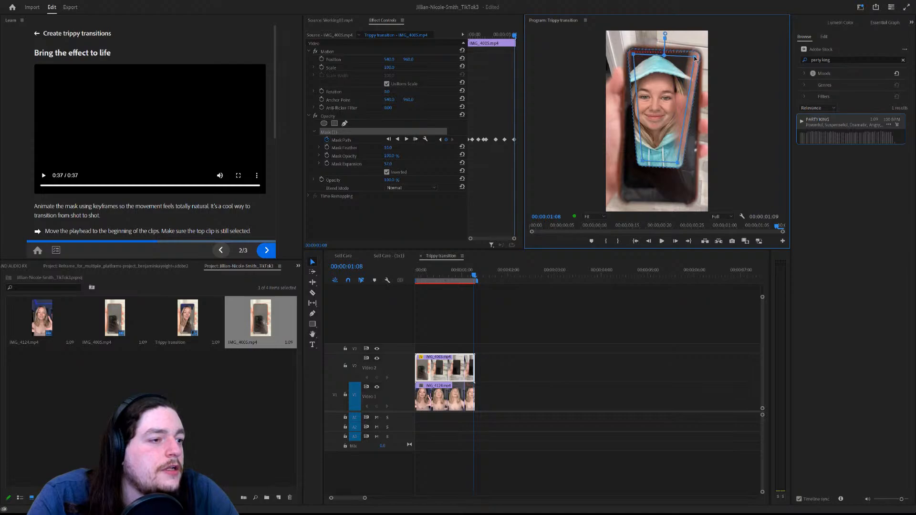
pyautogui.moveTo(680, 165); pyautogui.dragTo(690, 197)
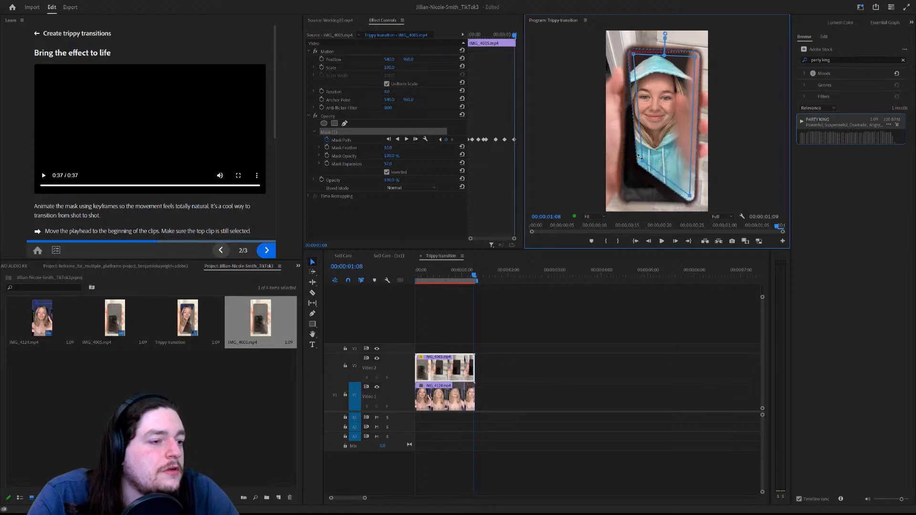
pyautogui.moveTo(639, 157); pyautogui.dragTo(629, 198)
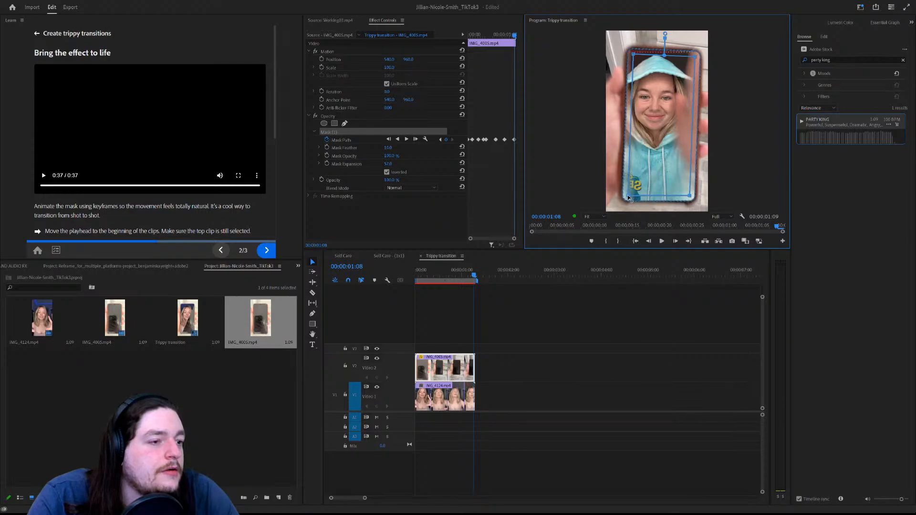
# Fit the corners of Mask (1) inside the phone's frame at 00:00:01:04 and 00:00:01:06, adding a path keyframe at each.
pyautogui.moveTo(473, 276); pyautogui.dragTo(468, 274)
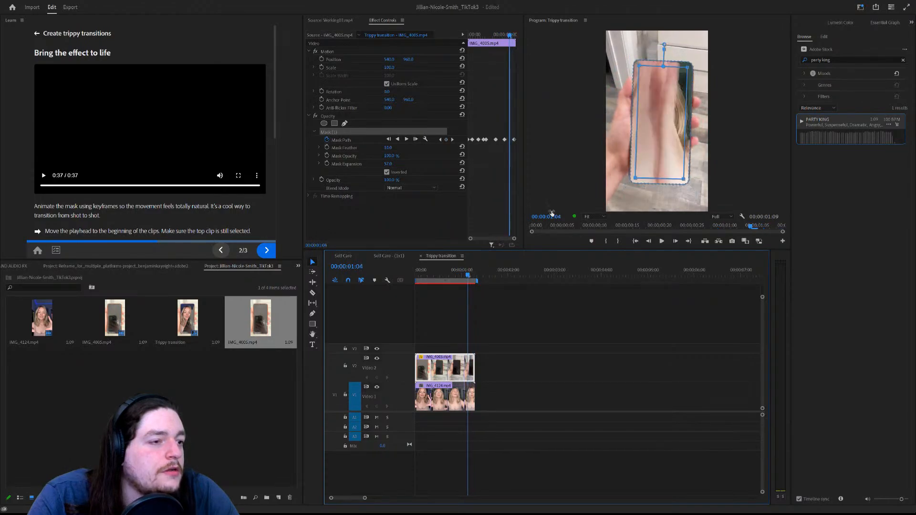
pyautogui.moveTo(639, 66); pyautogui.dragTo(684, 71)
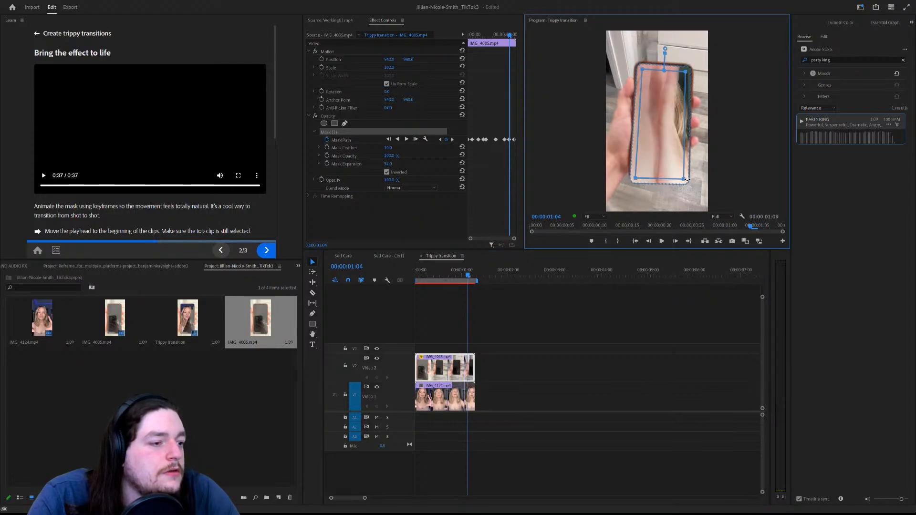
pyautogui.moveTo(687, 180); pyautogui.dragTo(635, 175)
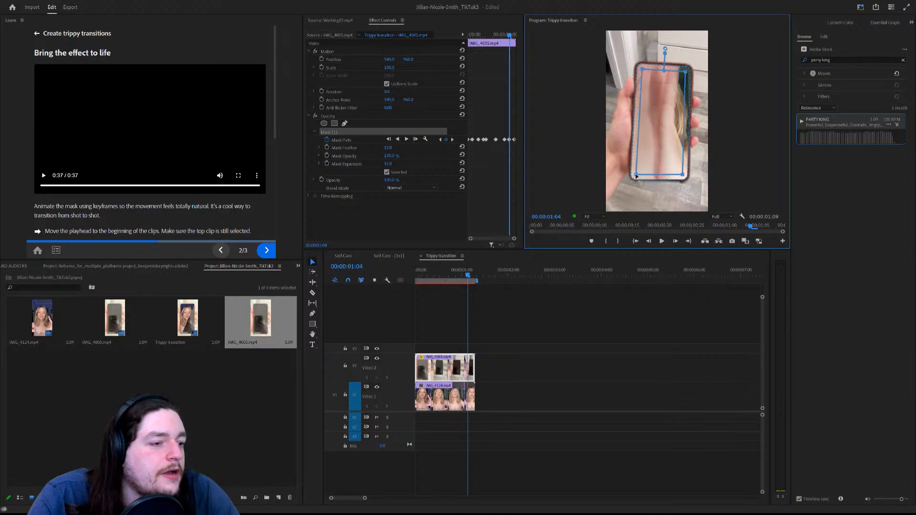
pyautogui.moveTo(469, 275)
pyautogui.mouseDown()
pyautogui.moveTo(455, 271)
pyautogui.moveTo(470, 270)
pyautogui.mouseUp()
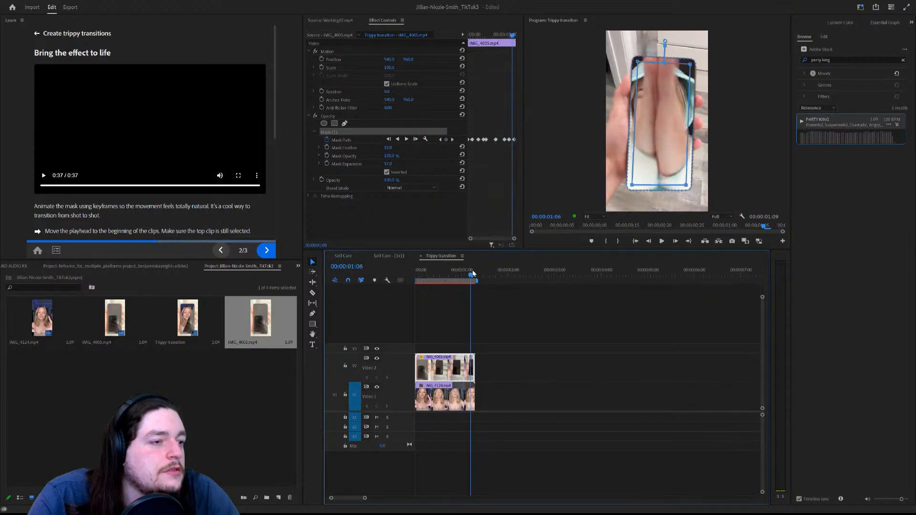
pyautogui.moveTo(640, 66); pyautogui.dragTo(690, 70)
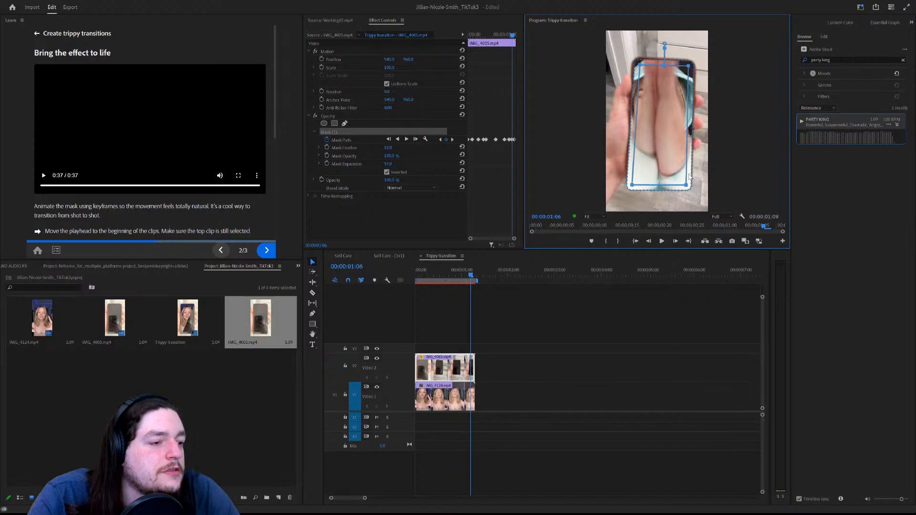
pyautogui.moveTo(686, 187); pyautogui.dragTo(634, 180)
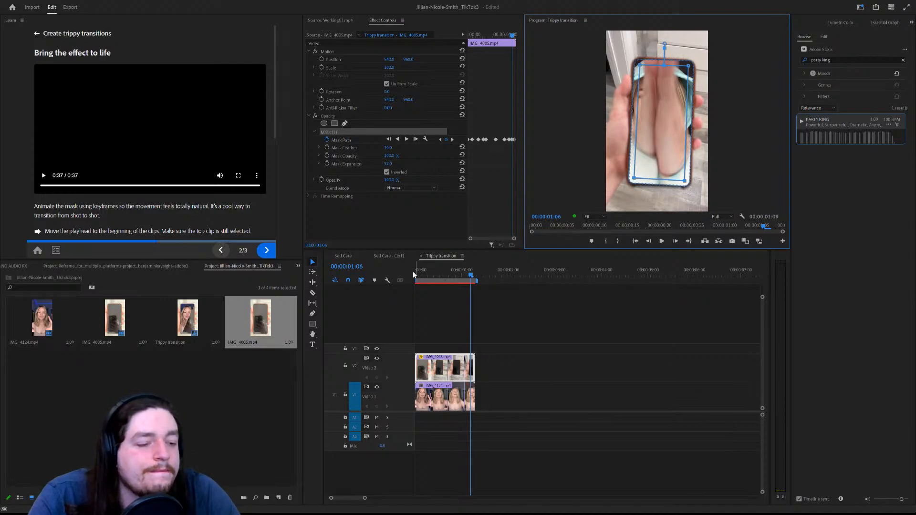
# At 00:00:01:03, fine-tune the corners of Mask (1) to the phone screen and keyframe the mask path.
pyautogui.click(470, 274)
pyautogui.moveTo(470, 274); pyautogui.dragTo(466, 273)
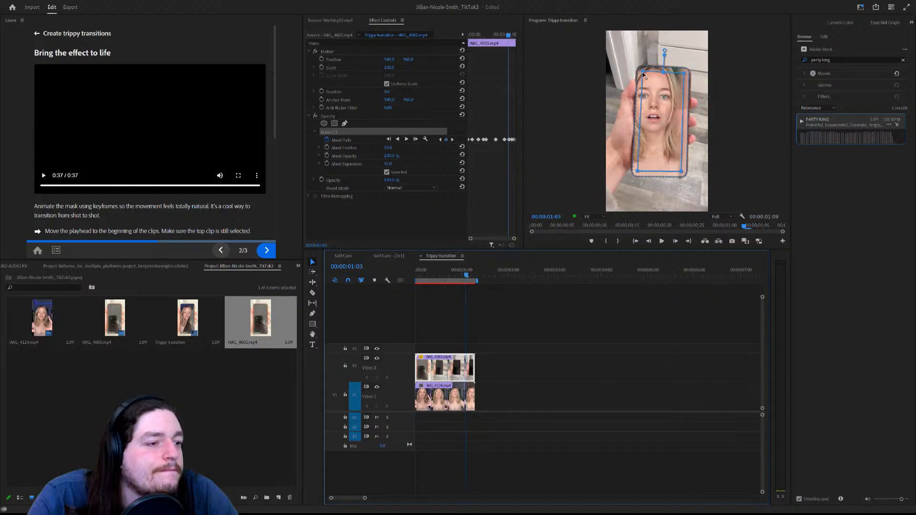
pyautogui.moveTo(642, 72); pyautogui.dragTo(644, 71)
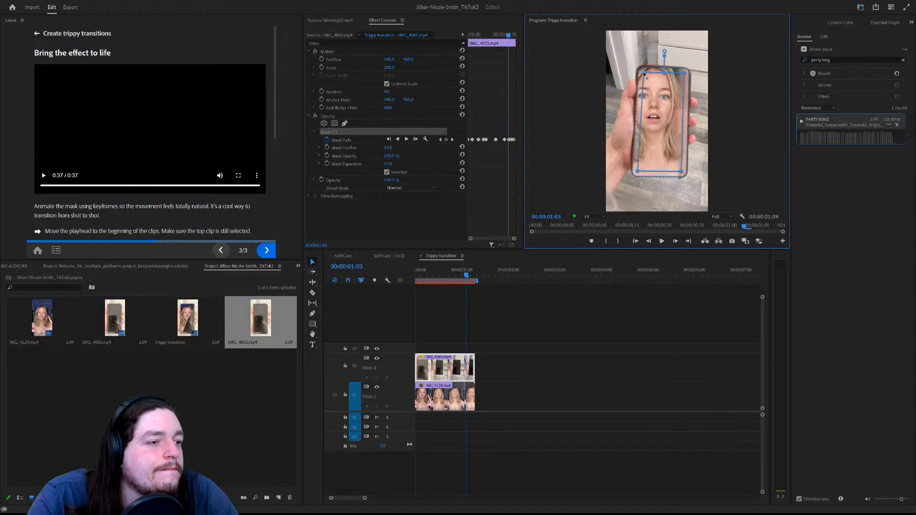
pyautogui.moveTo(685, 74); pyautogui.dragTo(683, 75)
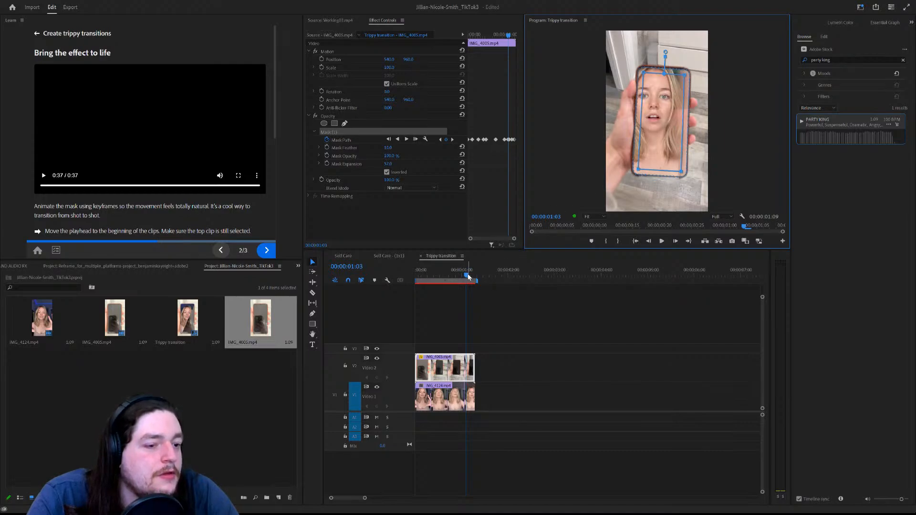
# At 00:00:00:00, move the stray mask point on the diagonal edge to the phone screen's lower-right corner.
pyautogui.moveTo(467, 277); pyautogui.dragTo(414, 277)
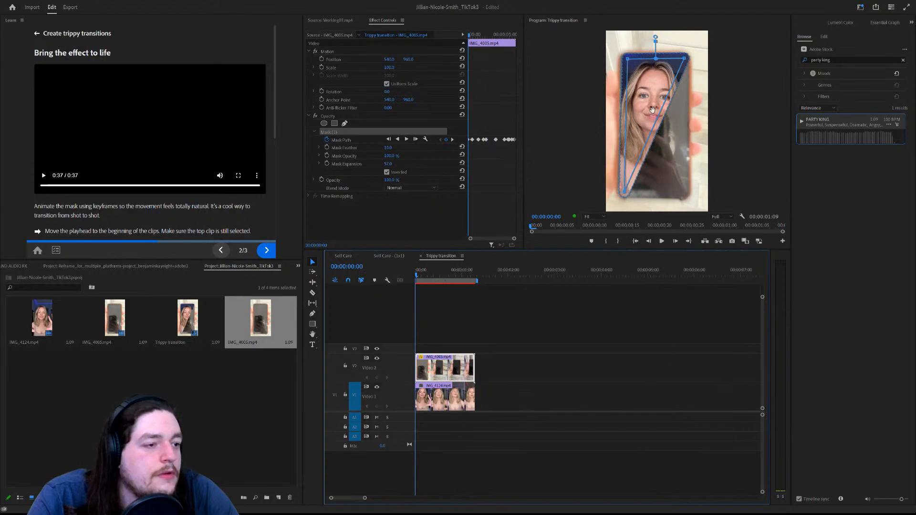
pyautogui.click(656, 124)
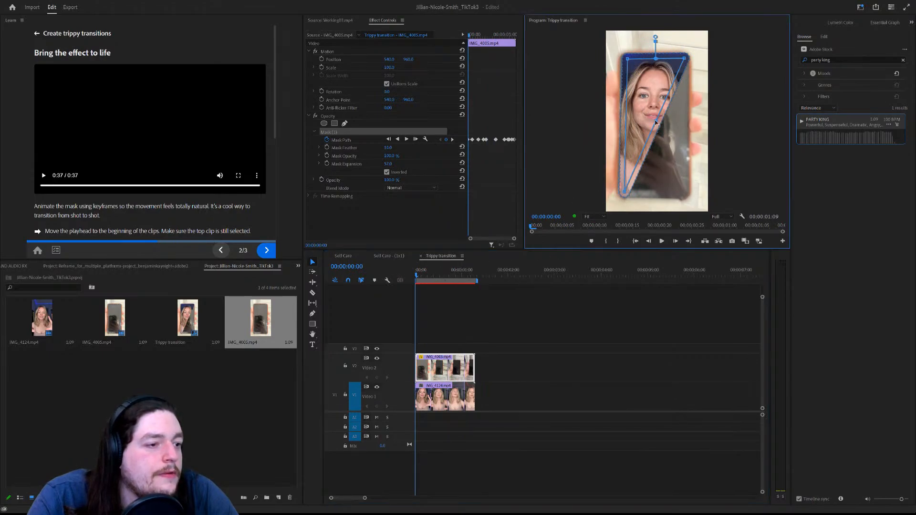
pyautogui.moveTo(656, 121); pyautogui.dragTo(680, 193)
# At 00:00:00:14, restore the four-cornered shape of Mask (1) by placing its stray point at the phone screen's lower-right corner.
pyautogui.click(416, 278)
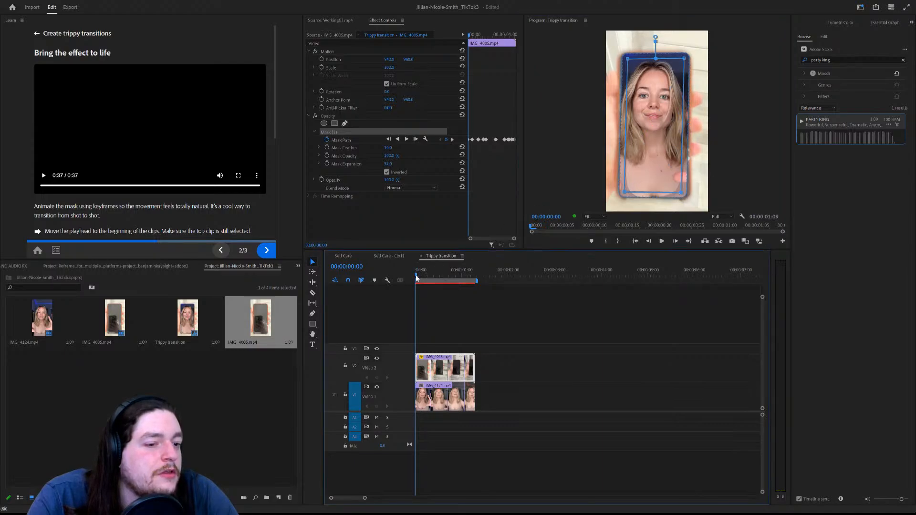
pyautogui.moveTo(416, 278); pyautogui.dragTo(436, 275)
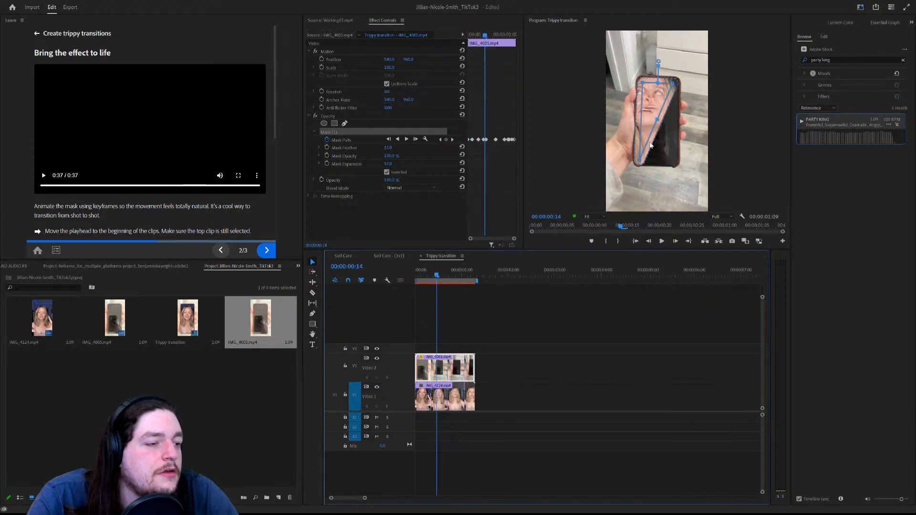
pyautogui.click(658, 122)
pyautogui.moveTo(673, 84); pyautogui.dragTo(672, 161)
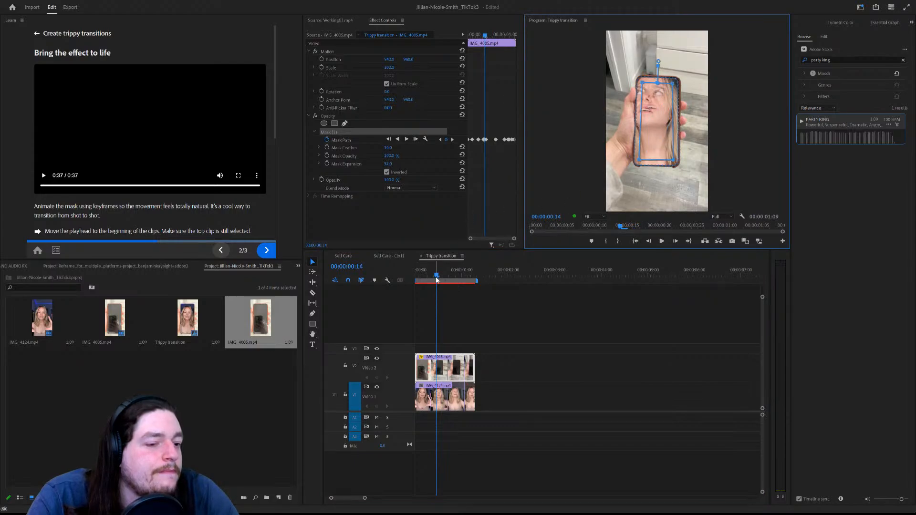
# Play the Trippy transition sequence from the start to check how the animated mask follows the phone.
pyautogui.moveTo(436, 279); pyautogui.dragTo(406, 276)
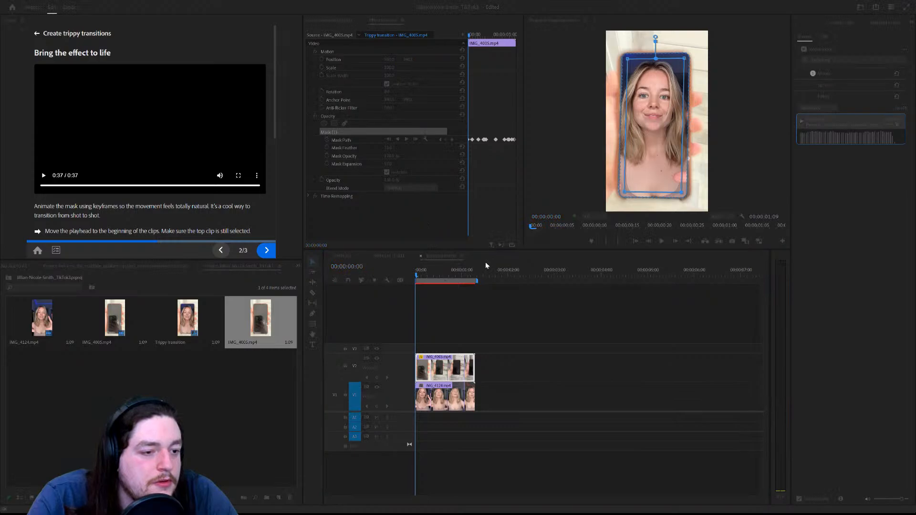
pyautogui.press('space')
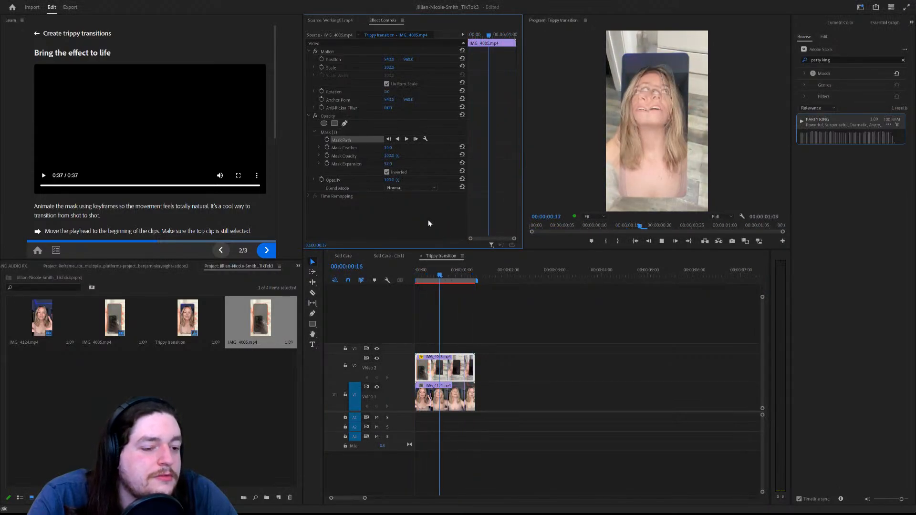
pyautogui.press('space')
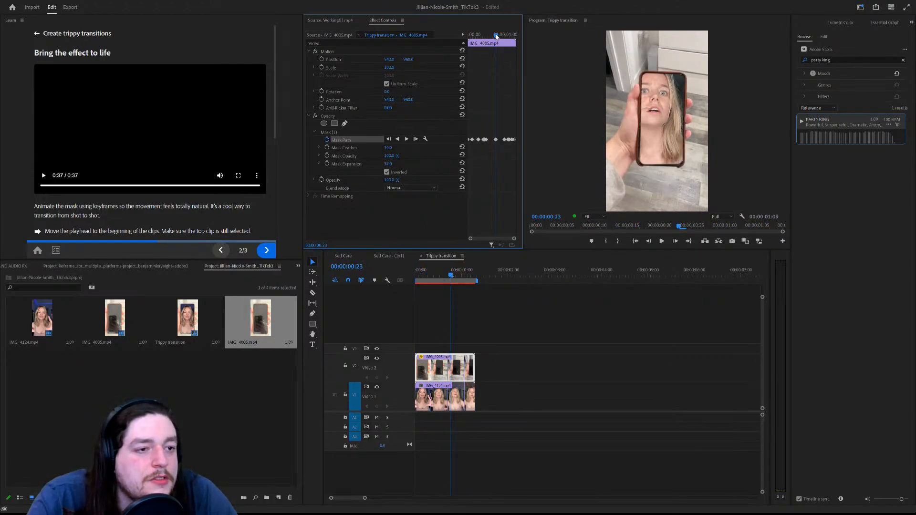
pyautogui.moveTo(496, 36); pyautogui.dragTo(465, 36)
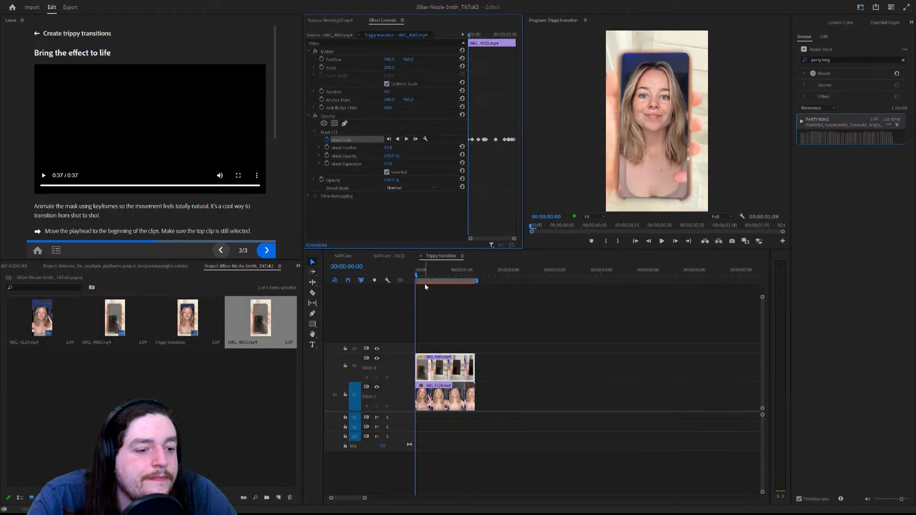
pyautogui.click(662, 241)
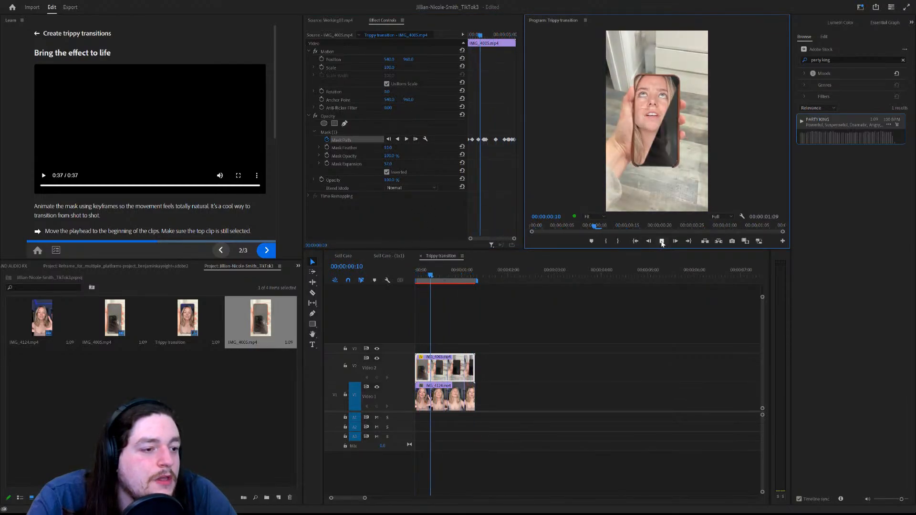
# At 00:00:00:09, move the stray point of Mask (1) to the phone screen's lower-right corner.
pyautogui.click(662, 241)
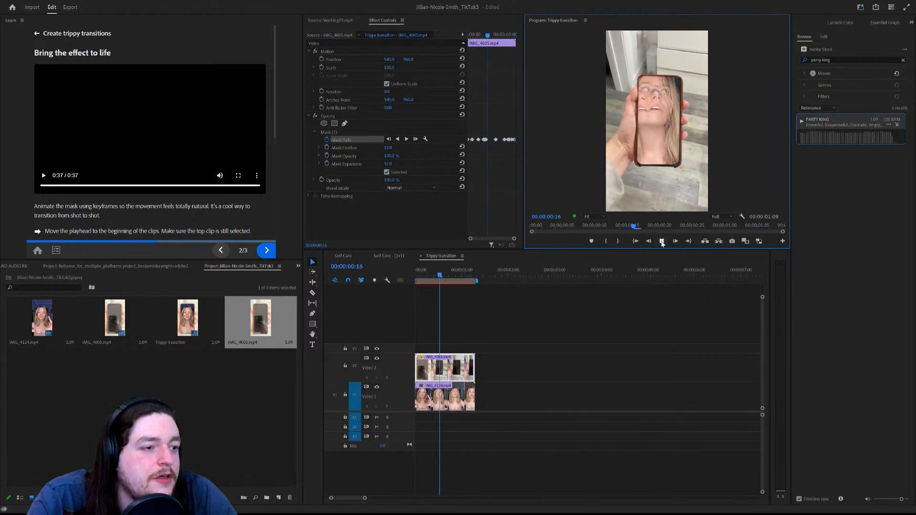
pyautogui.click(662, 241)
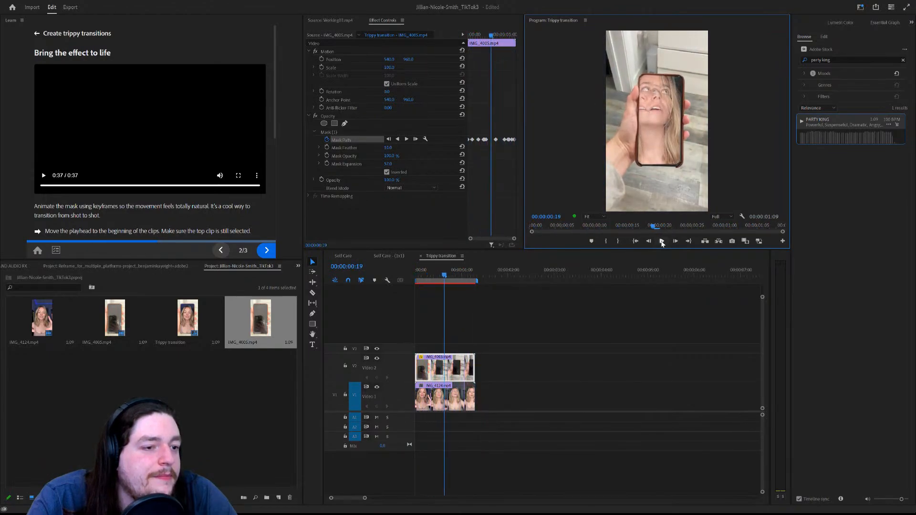
pyautogui.moveTo(488, 37); pyautogui.dragTo(478, 37)
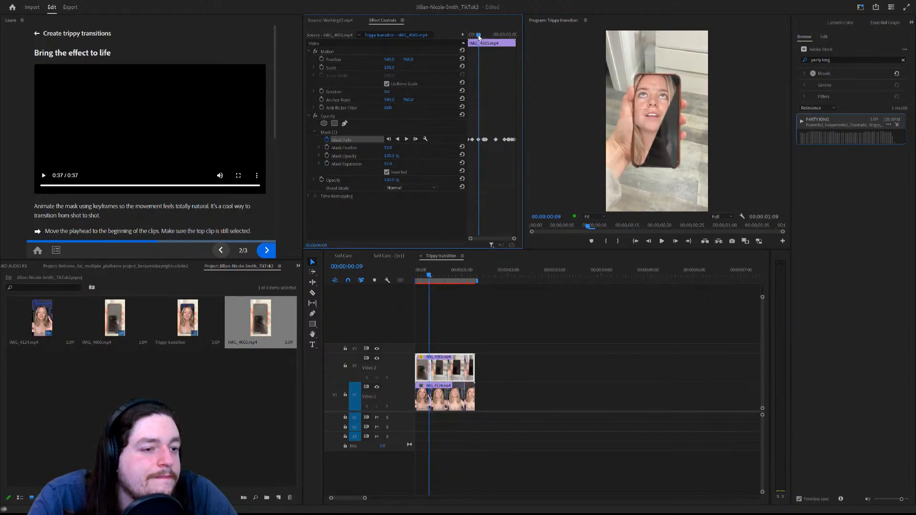
pyautogui.click(657, 129)
pyautogui.click(414, 214)
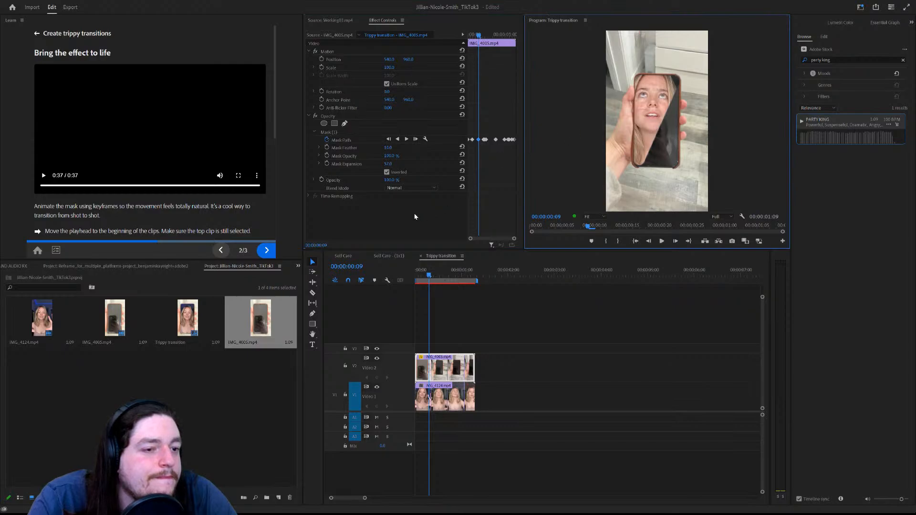
pyautogui.click(348, 131)
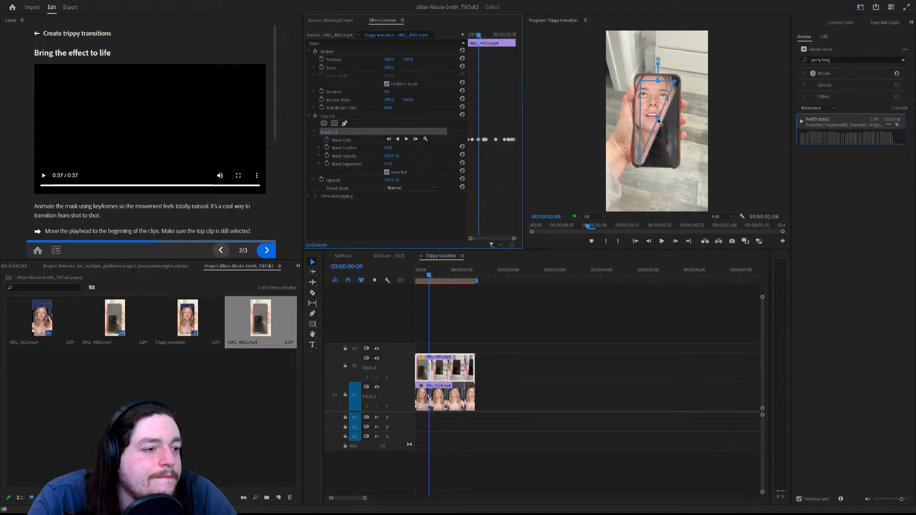
pyautogui.moveTo(658, 121); pyautogui.dragTo(672, 163)
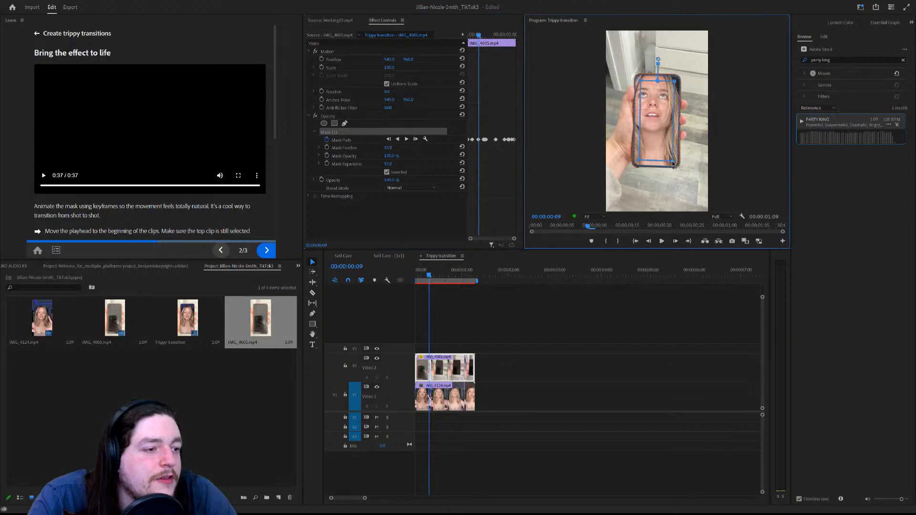
# Play the Trippy transition sequence from around the corrected frame to recheck the animated mask.
pyautogui.click(427, 276)
pyautogui.press('space')
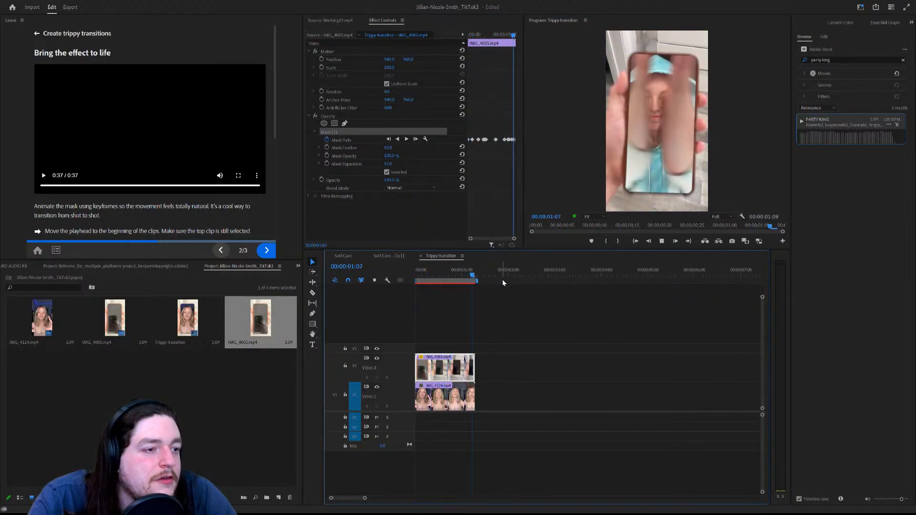
pyautogui.press('space')
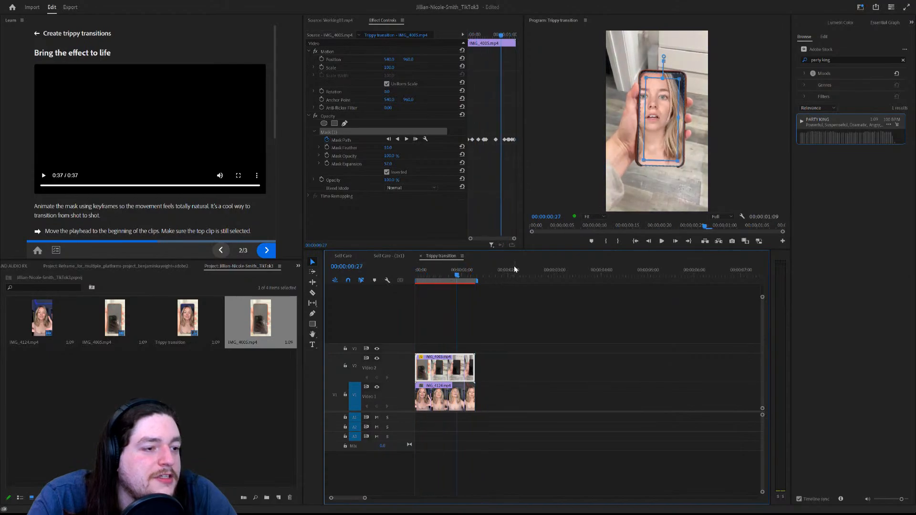
# At 00:00:00:27, add a point on the right edge of Mask (1) and keyframe the mask path.
pyautogui.click(681, 121)
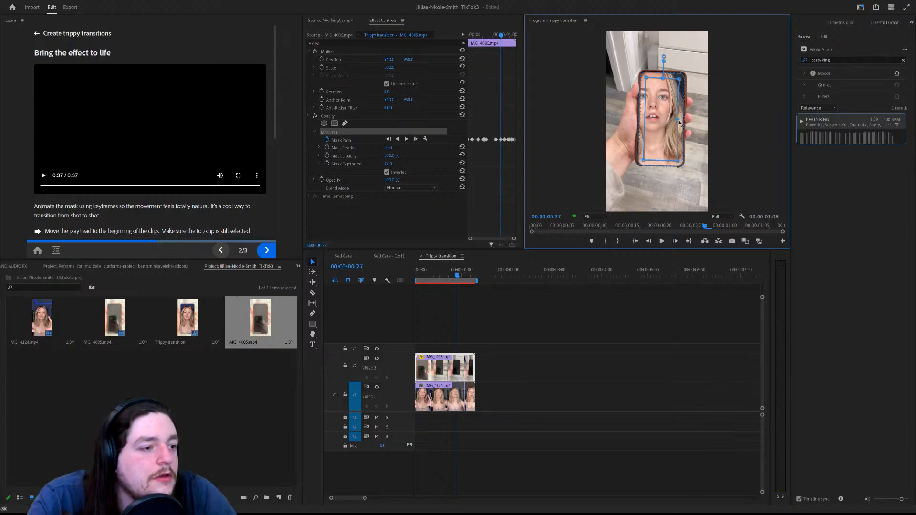
pyautogui.click(415, 220)
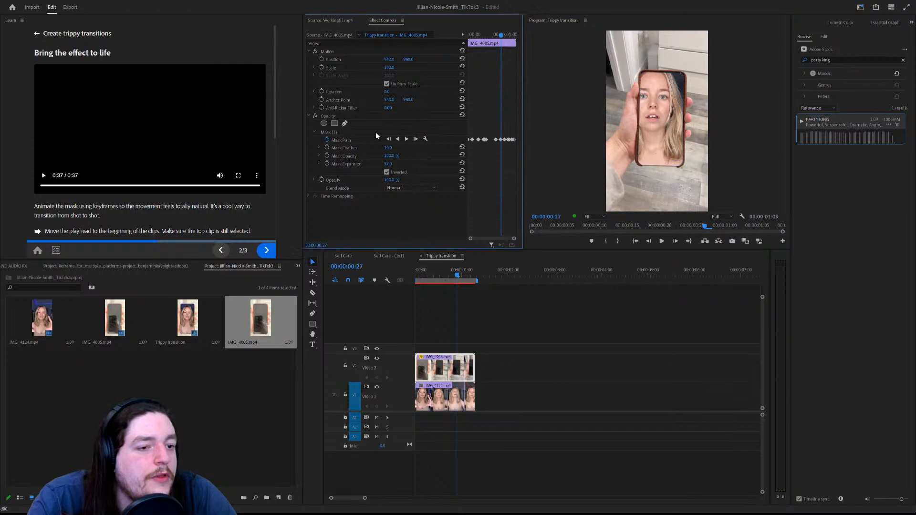
pyautogui.click(364, 139)
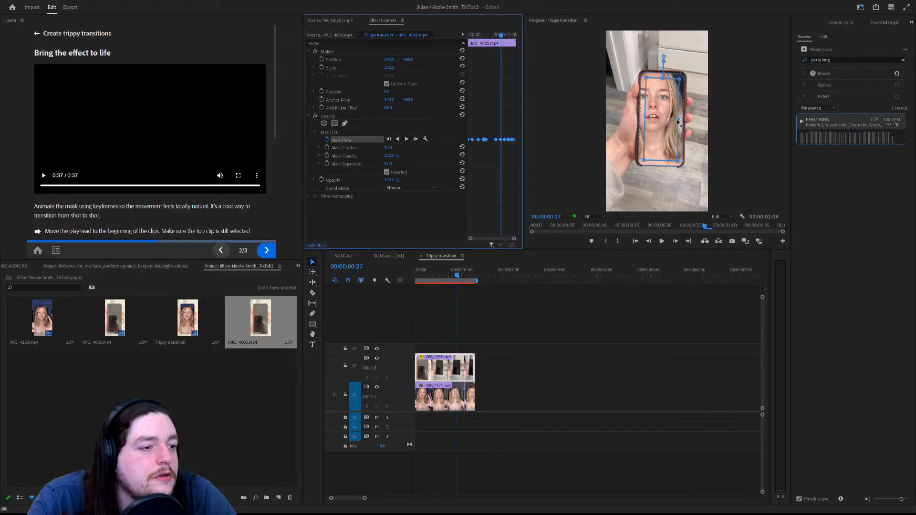
pyautogui.click(679, 125)
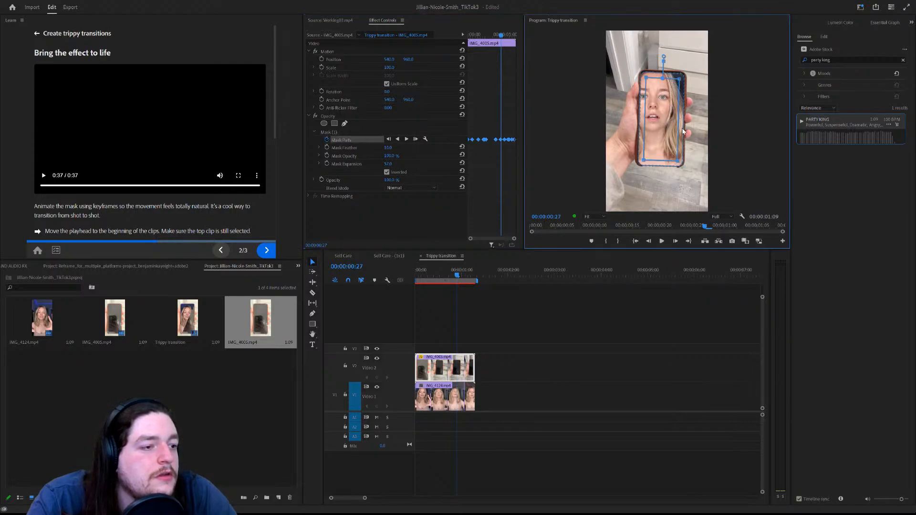
pyautogui.click(496, 141)
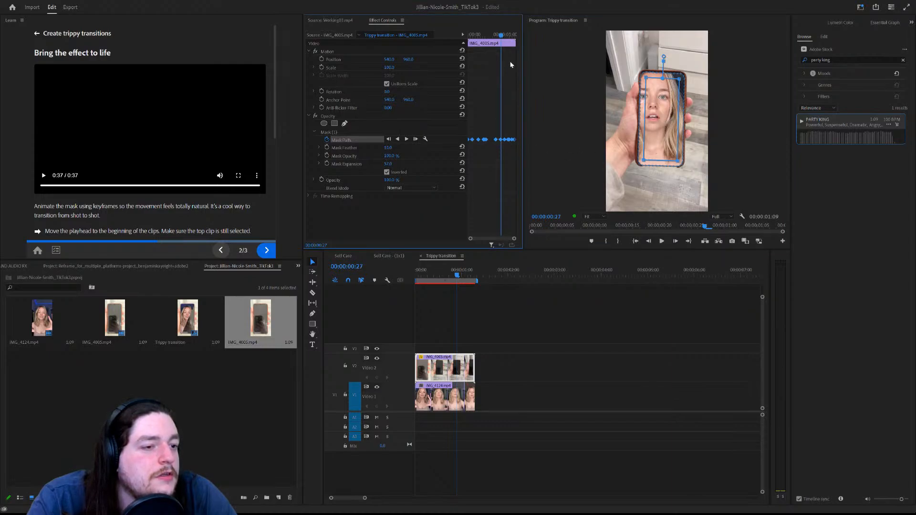
# At 00:00:00:14 and 00:00:00:09, move the stray mask point from the diagonal edge to the phone screen's lower-right corner.
pyautogui.moveTo(500, 38); pyautogui.dragTo(485, 38)
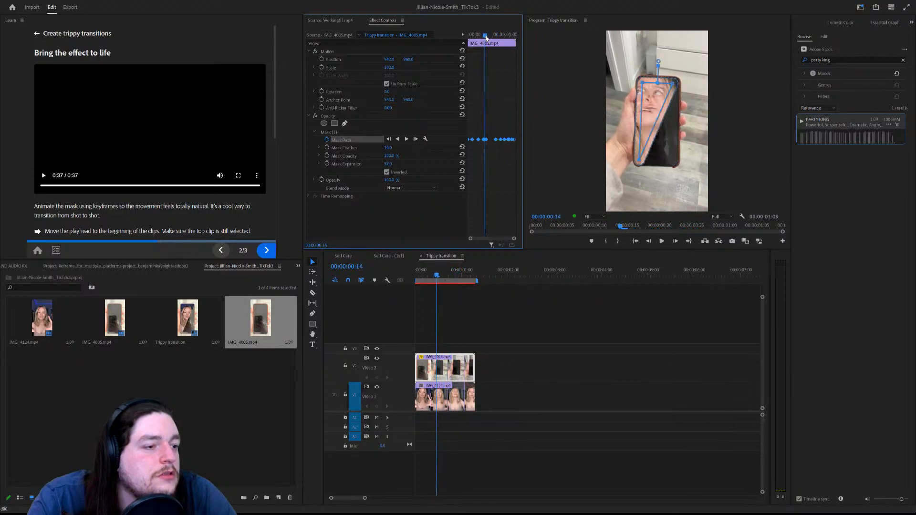
pyautogui.click(640, 163)
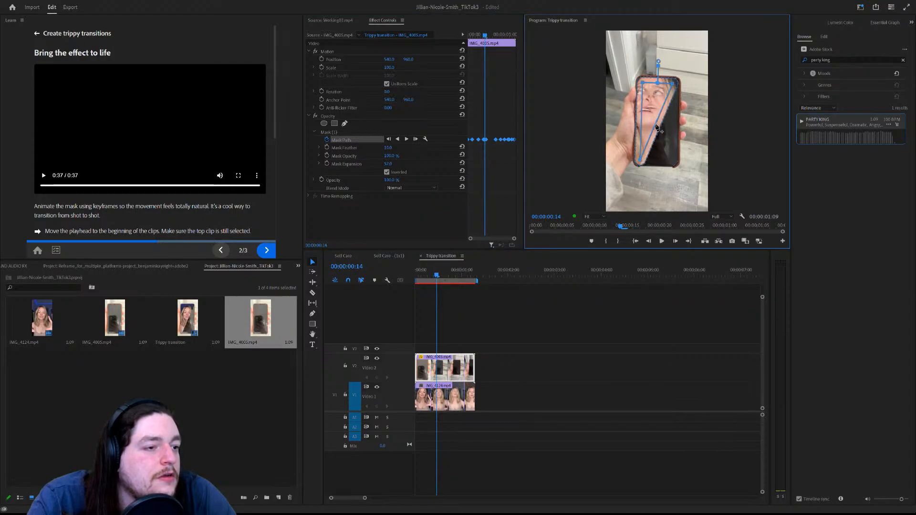
pyautogui.moveTo(655, 127); pyautogui.dragTo(673, 163)
pyautogui.moveTo(484, 37); pyautogui.dragTo(479, 37)
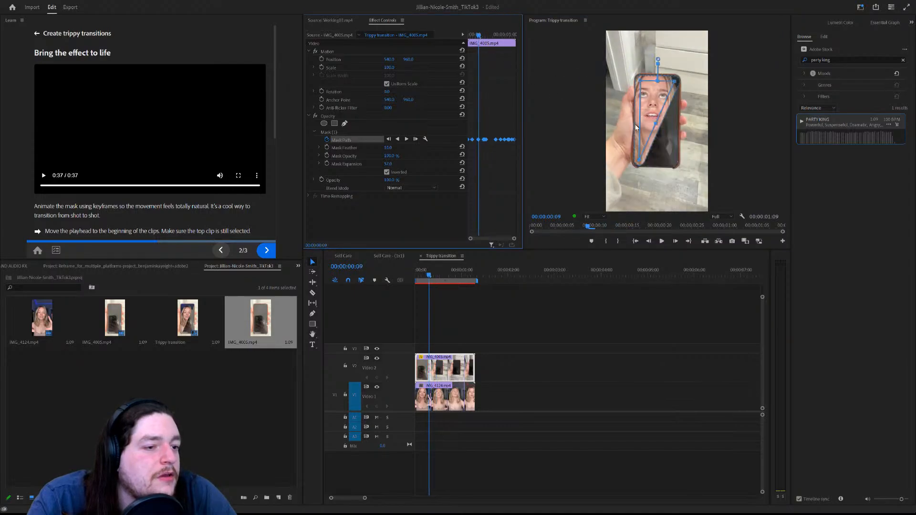
pyautogui.click(655, 124)
pyautogui.moveTo(668, 156); pyautogui.dragTo(673, 163)
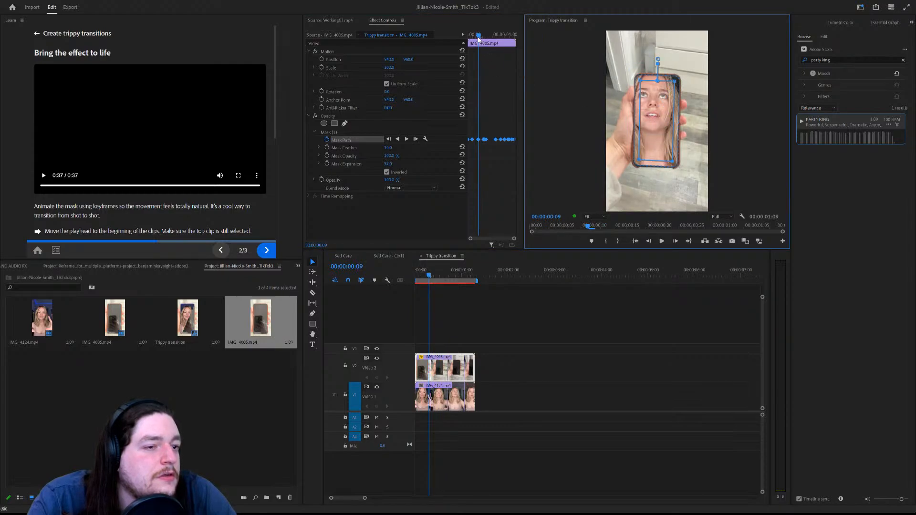
# At 00:00:00:00 and 00:00:00:13, place the stray mask point at the phone screen's lower-right corner to restore the rectangular mask.
pyautogui.moveTo(478, 37); pyautogui.dragTo(468, 37)
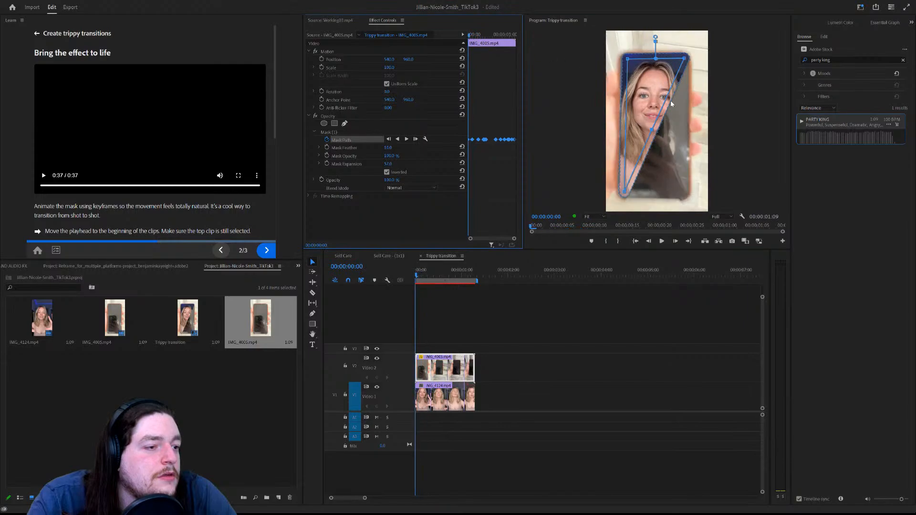
pyautogui.moveTo(652, 132); pyautogui.dragTo(681, 192)
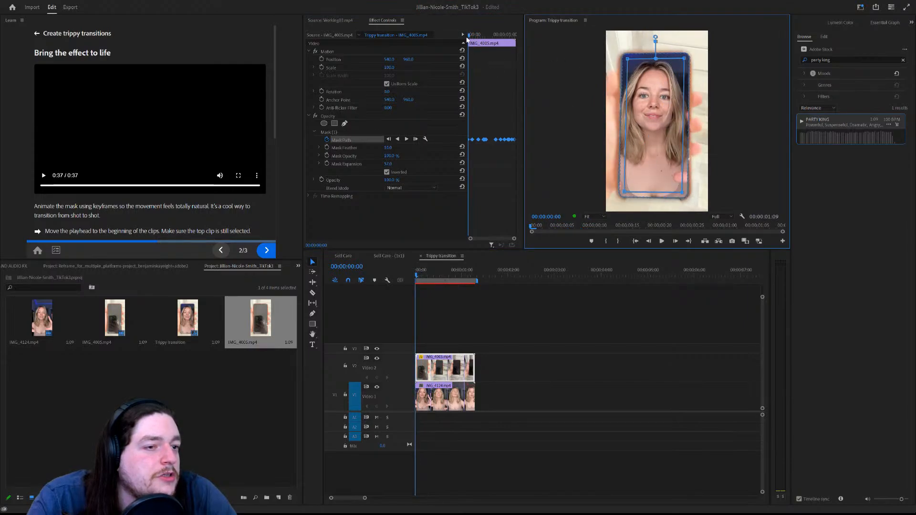
pyautogui.moveTo(470, 36); pyautogui.dragTo(486, 43)
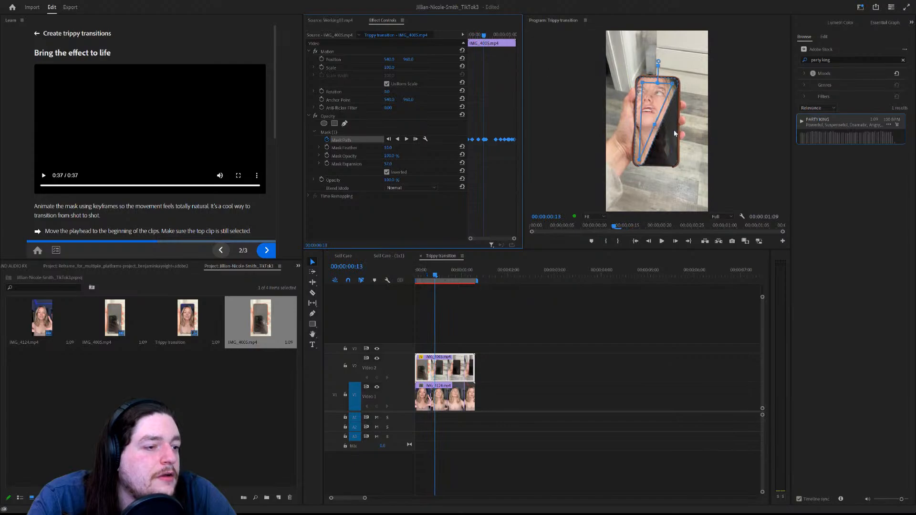
pyautogui.moveTo(654, 124); pyautogui.dragTo(672, 161)
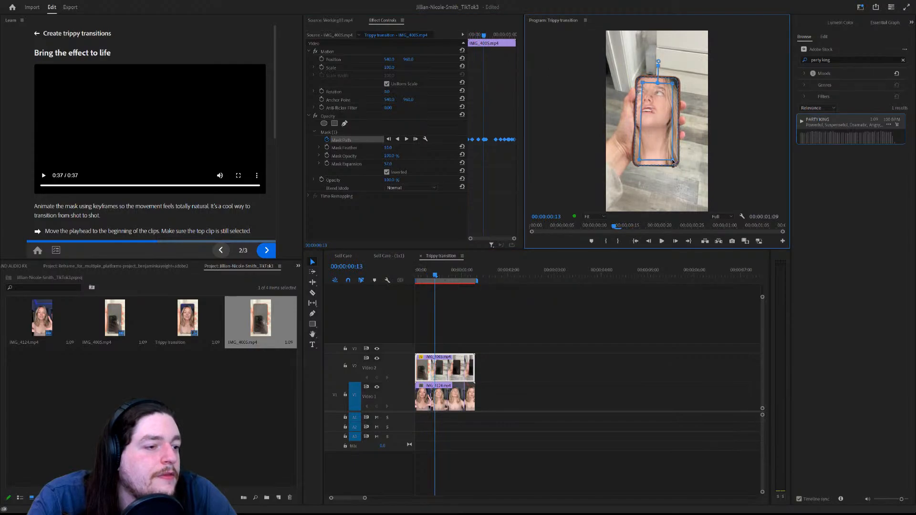
# At 00:00:00:03, pull all four corners of Mask (1) inward to the phone screen's corners and keyframe the mask path.
pyautogui.moveTo(483, 38)
pyautogui.mouseDown()
pyautogui.moveTo(498, 42)
pyautogui.moveTo(472, 43)
pyautogui.moveTo(516, 41)
pyautogui.moveTo(470, 41)
pyautogui.mouseUp()
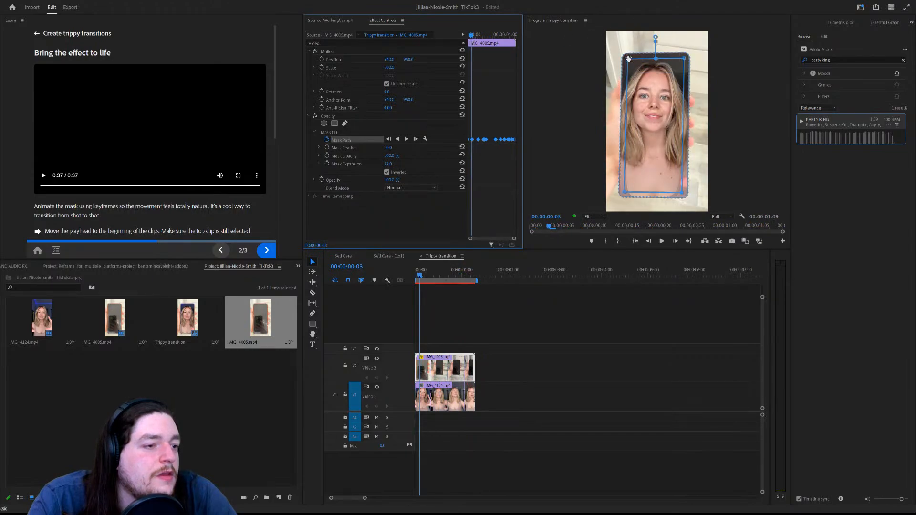
pyautogui.moveTo(629, 58)
pyautogui.mouseDown()
pyautogui.moveTo(643, 78)
pyautogui.moveTo(633, 71)
pyautogui.mouseUp()
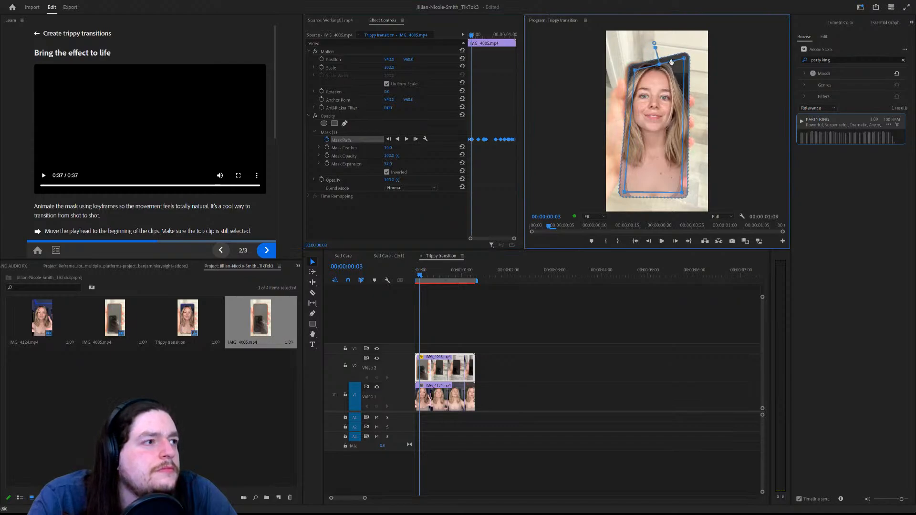
pyautogui.moveTo(684, 58); pyautogui.dragTo(674, 76)
pyautogui.moveTo(682, 193); pyautogui.dragTo(676, 176)
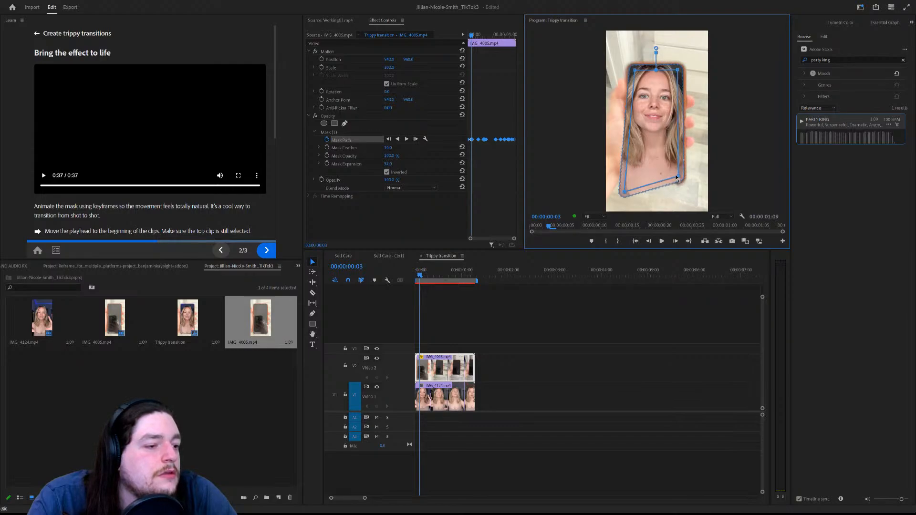
pyautogui.moveTo(623, 195); pyautogui.dragTo(632, 179)
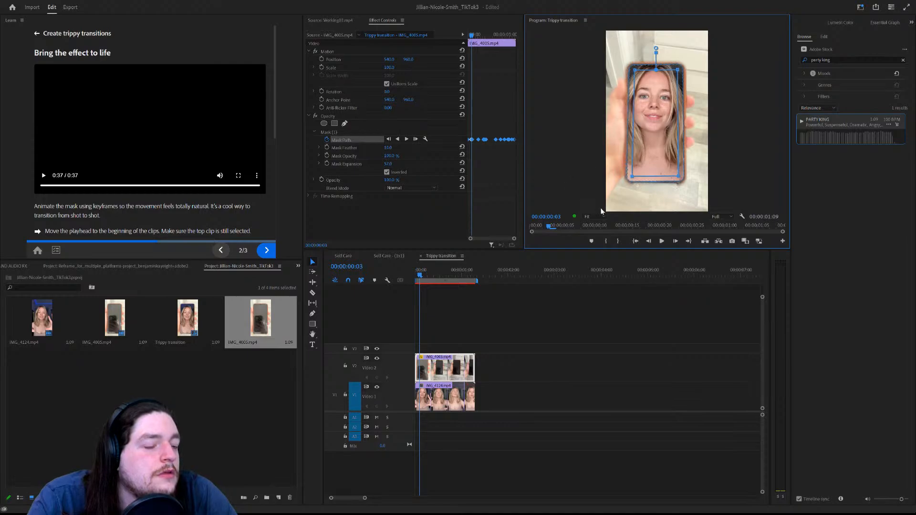
# At 00:00:00:08, fit the corners of Mask (1) to the smaller phone screen and keyframe the mask path.
pyautogui.click(475, 37)
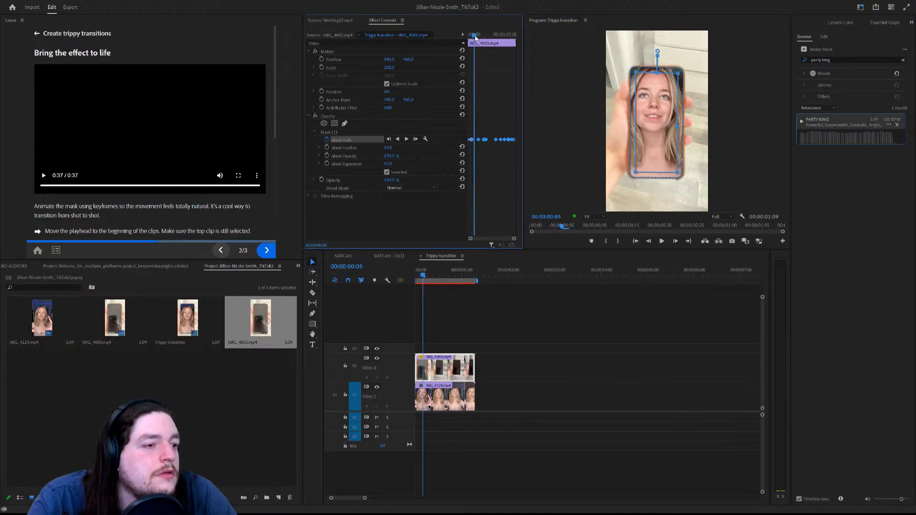
pyautogui.moveTo(475, 37); pyautogui.dragTo(478, 37)
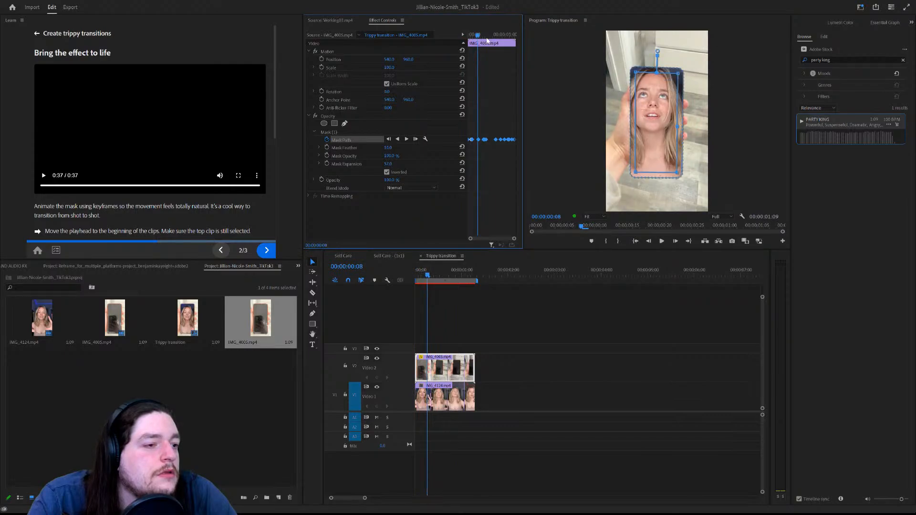
pyautogui.moveTo(637, 74); pyautogui.dragTo(674, 80)
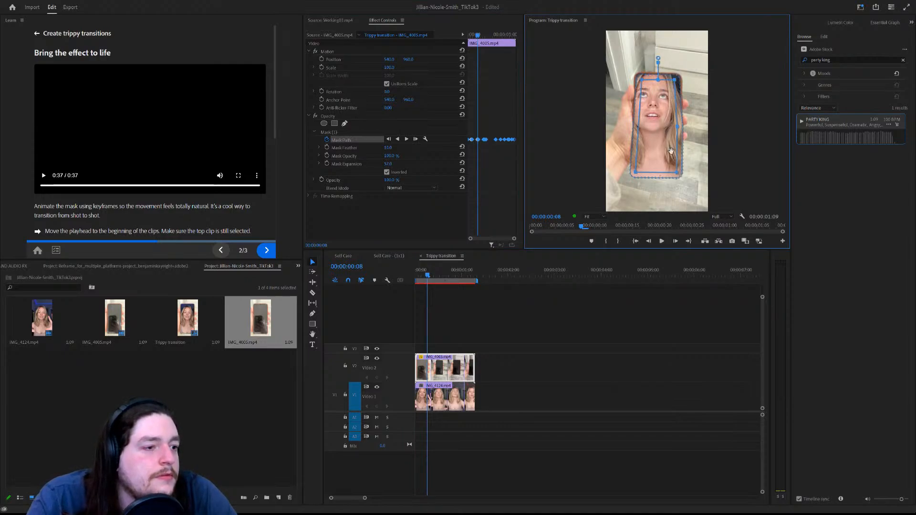
pyautogui.moveTo(675, 175); pyautogui.dragTo(672, 162)
pyautogui.click(675, 125)
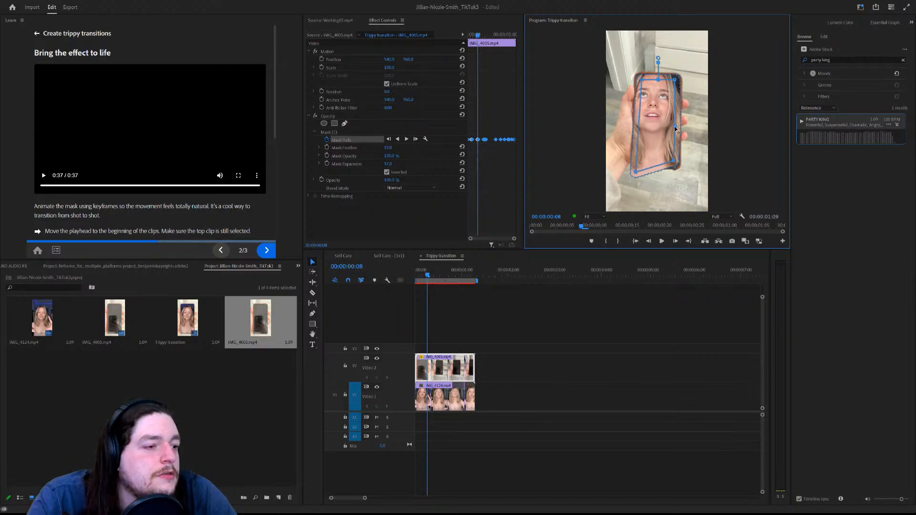
pyautogui.moveTo(635, 172); pyautogui.dragTo(640, 161)
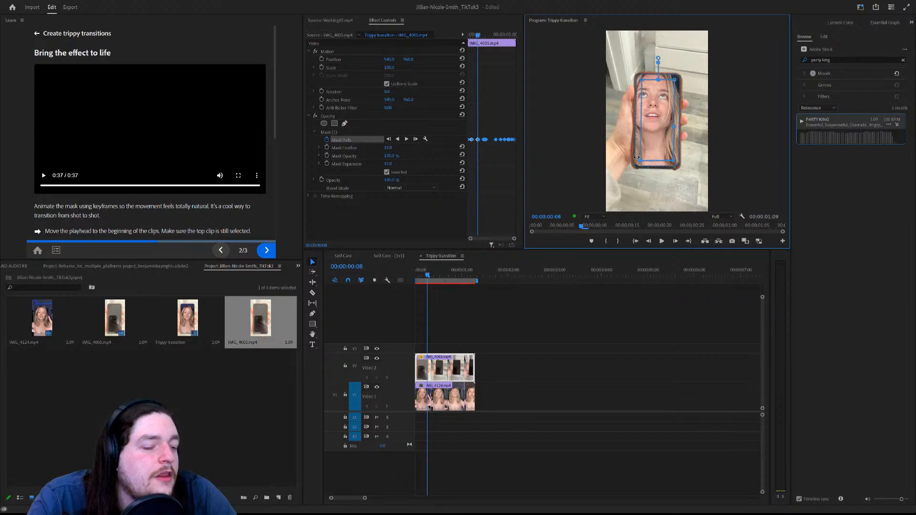
# Scrub through the Trippy transition clip and play it from 00:00:00:00 to the end to review the mask animation.
pyautogui.moveTo(478, 35); pyautogui.dragTo(515, 38)
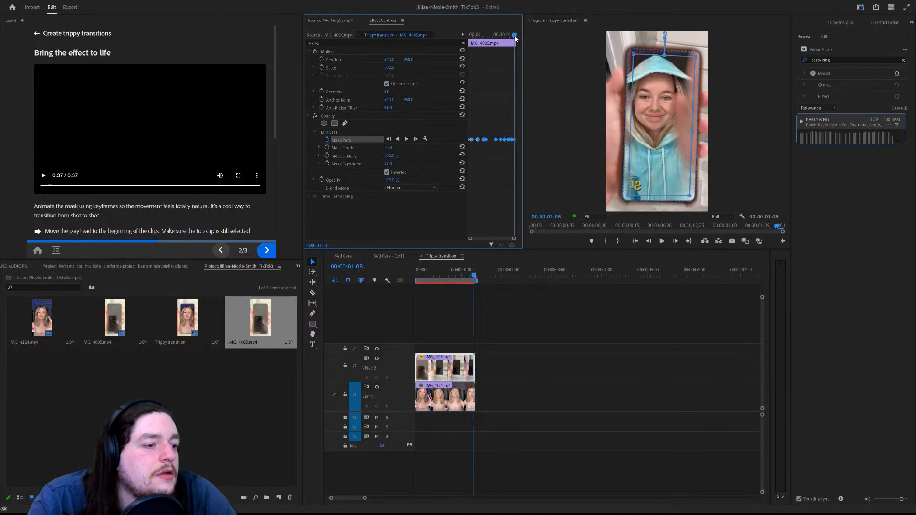
pyautogui.moveTo(514, 38); pyautogui.dragTo(466, 36)
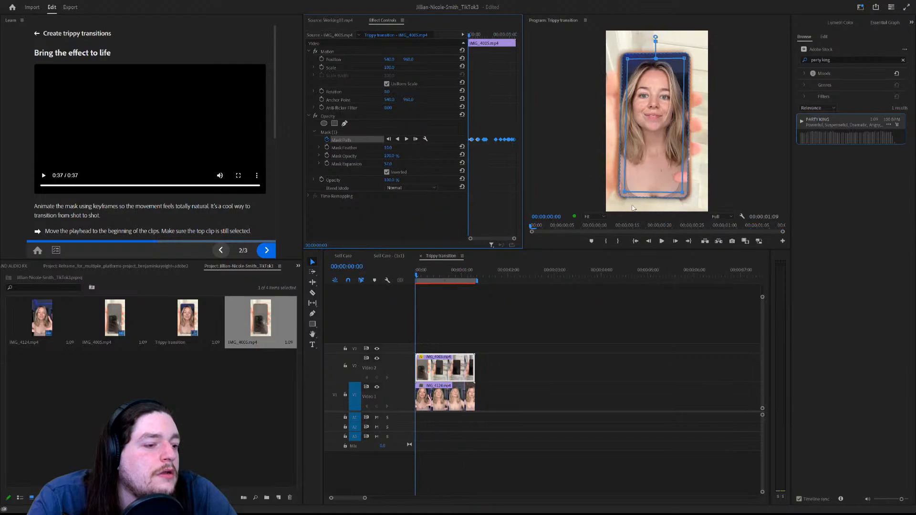
pyautogui.click(661, 242)
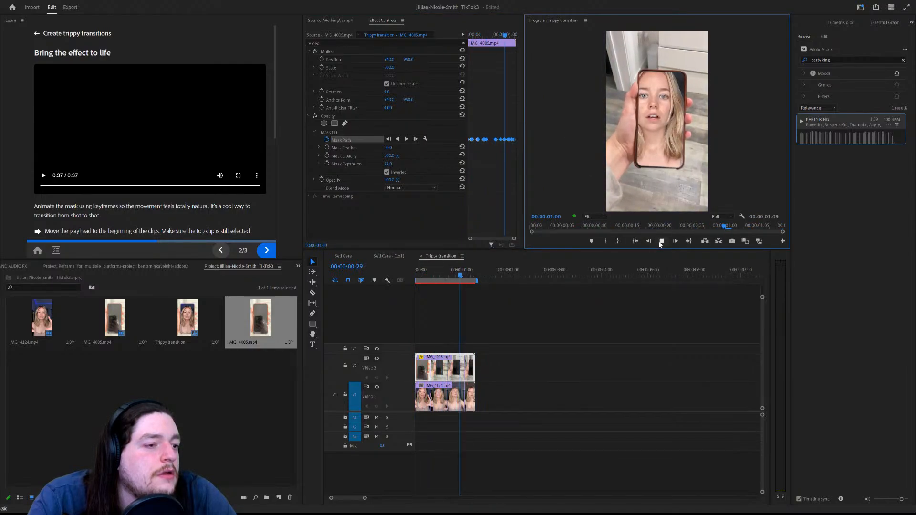
pyautogui.click(660, 242)
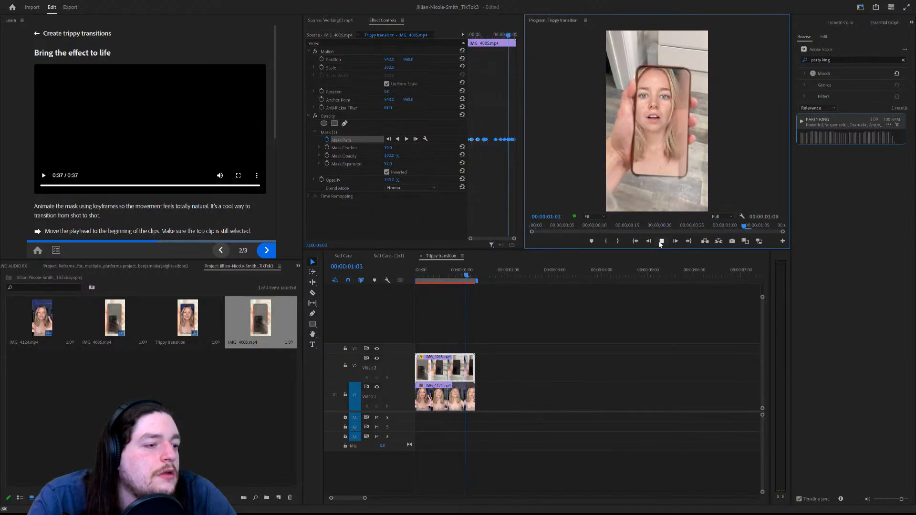
pyautogui.click(661, 241)
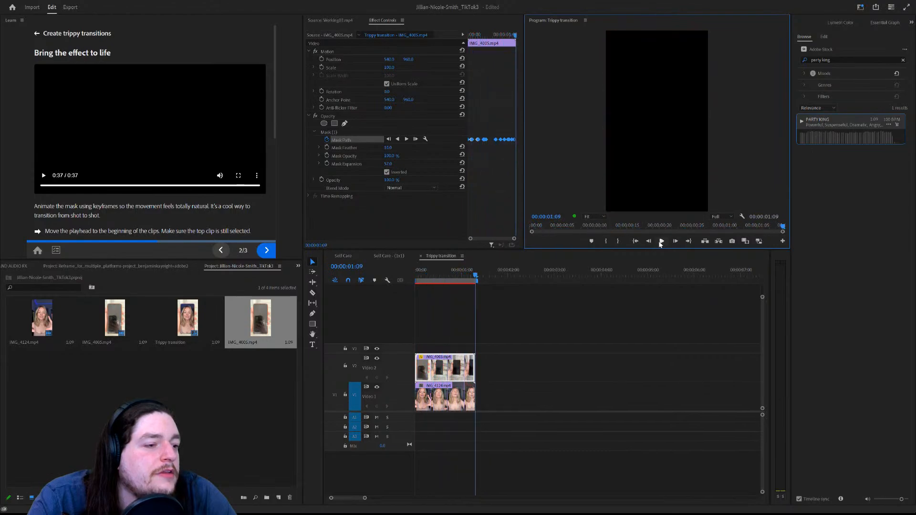
# Replay the Trippy transition sequence with pauses along the way to check how the mask follows the phone screen.
pyautogui.click(661, 242)
pyautogui.click(661, 241)
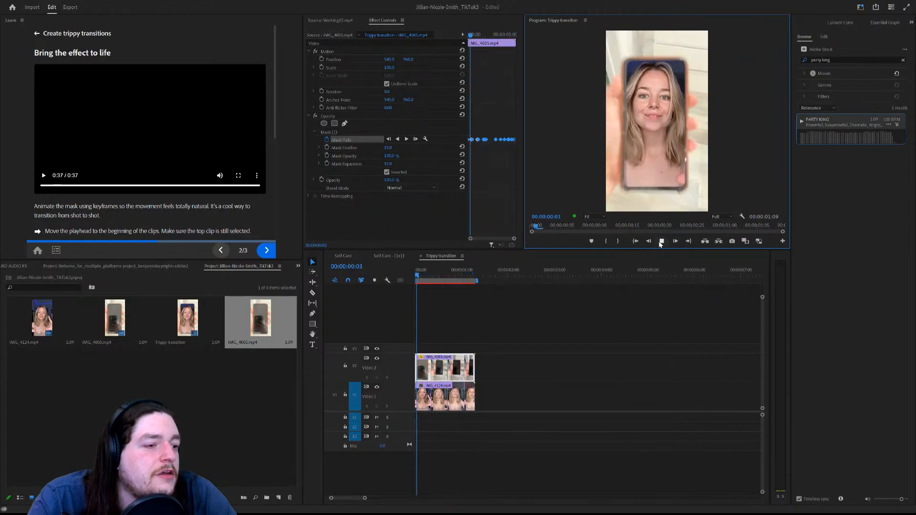
pyautogui.click(661, 242)
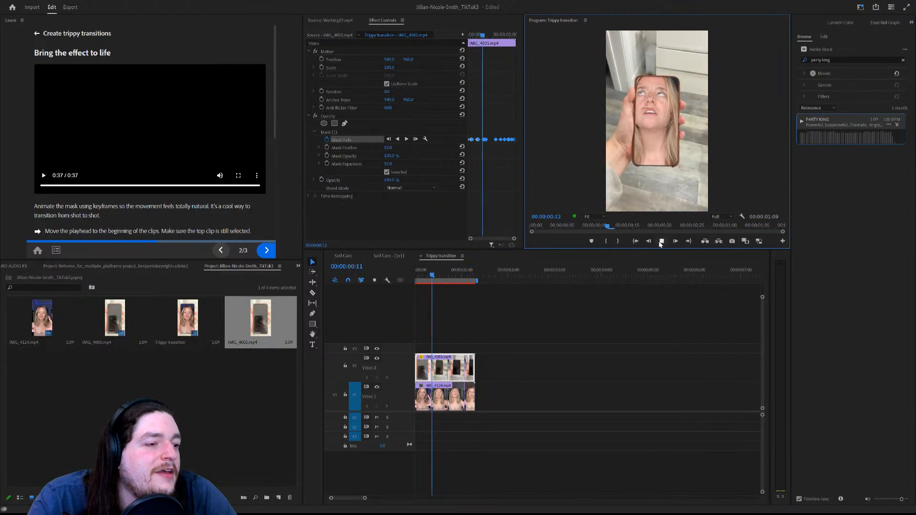
pyautogui.click(661, 242)
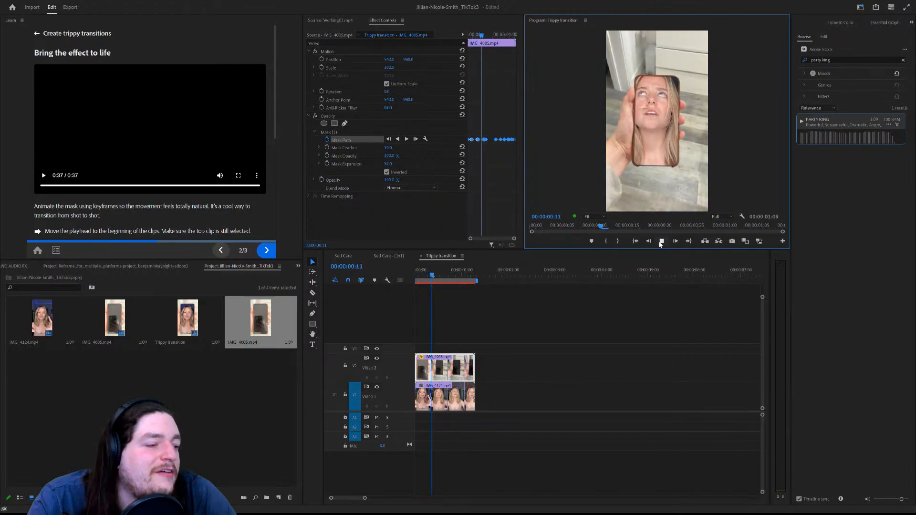
pyautogui.click(660, 242)
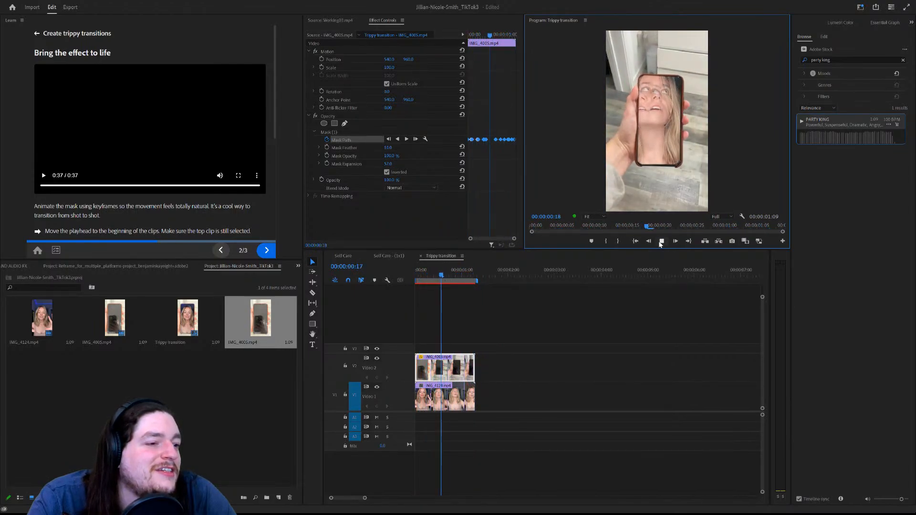
pyautogui.click(660, 241)
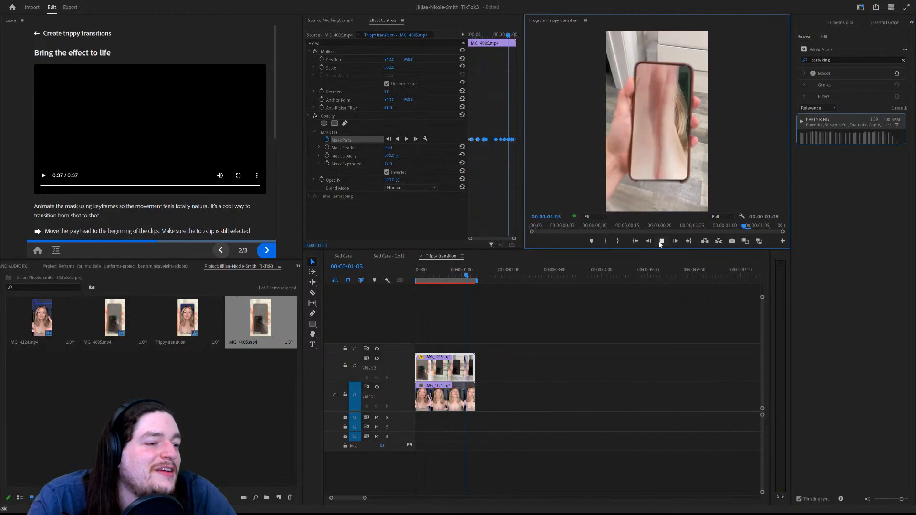
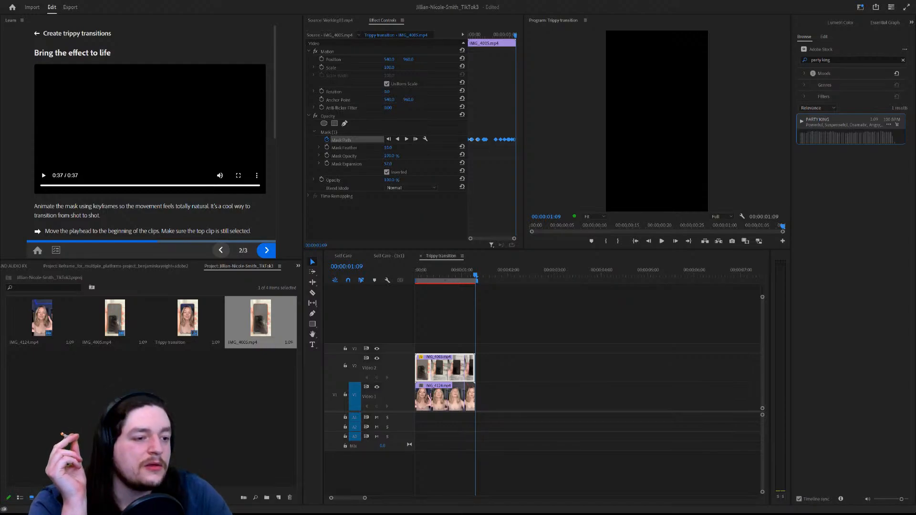
# Finish the Create trippy transitions tutorial and show all tutorials listed under The Basics.
pyautogui.click(267, 251)
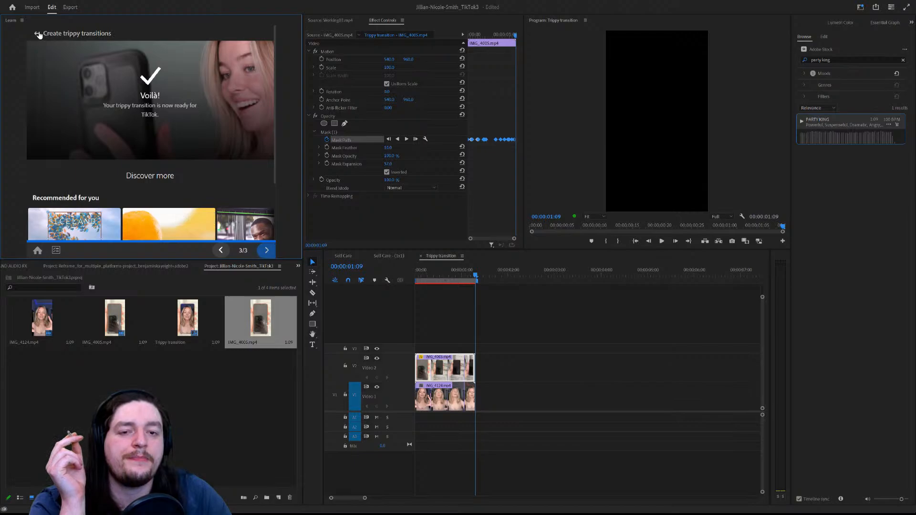
pyautogui.click(38, 249)
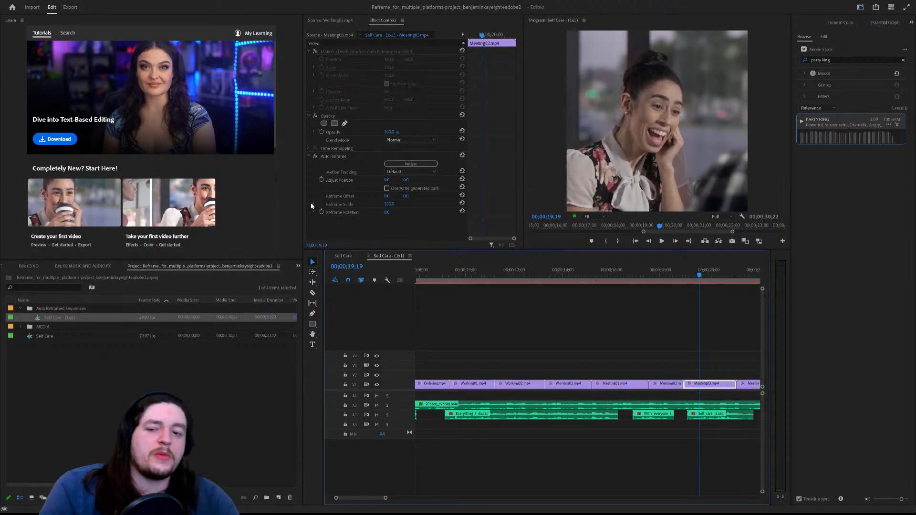
pyautogui.scroll(-2, 209, 122)
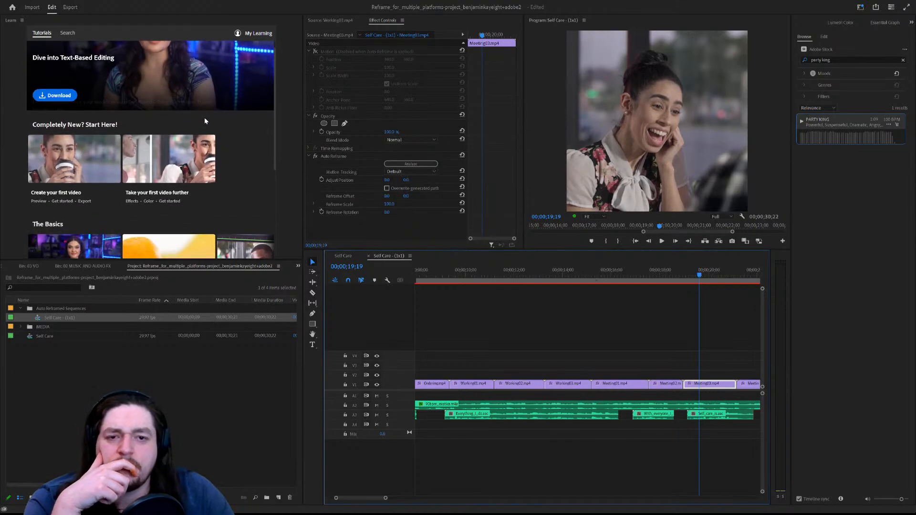
pyautogui.scroll(-4, 204, 117)
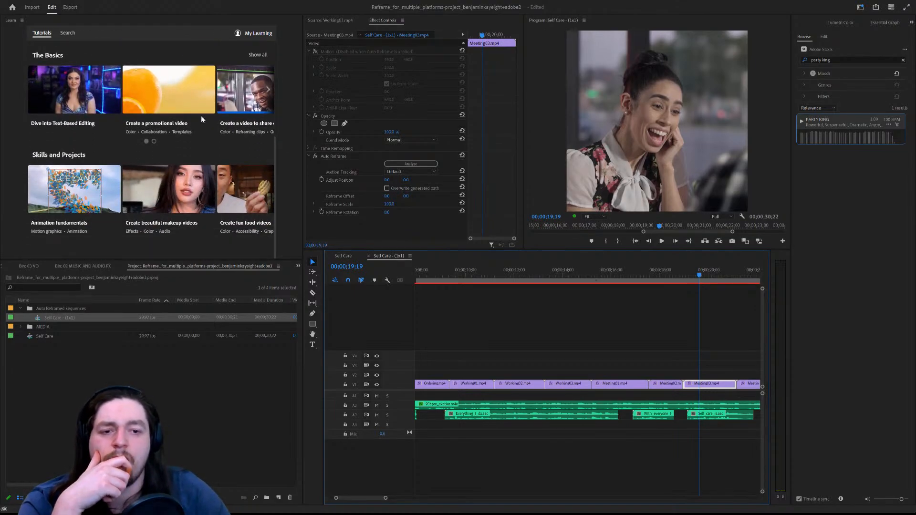
pyautogui.click(257, 55)
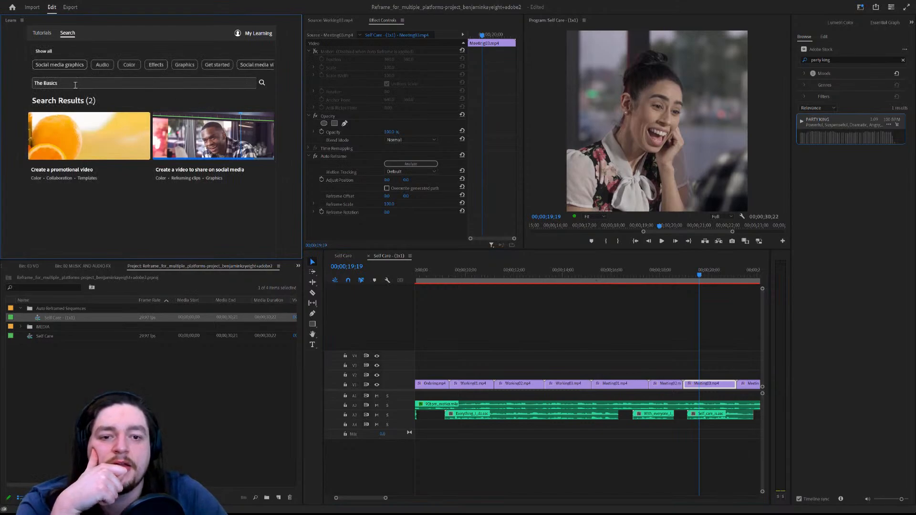
# Search the tutorials for "gaming", "gamer" and "montage".
pyautogui.moveTo(116, 83); pyautogui.dragTo(41, 84)
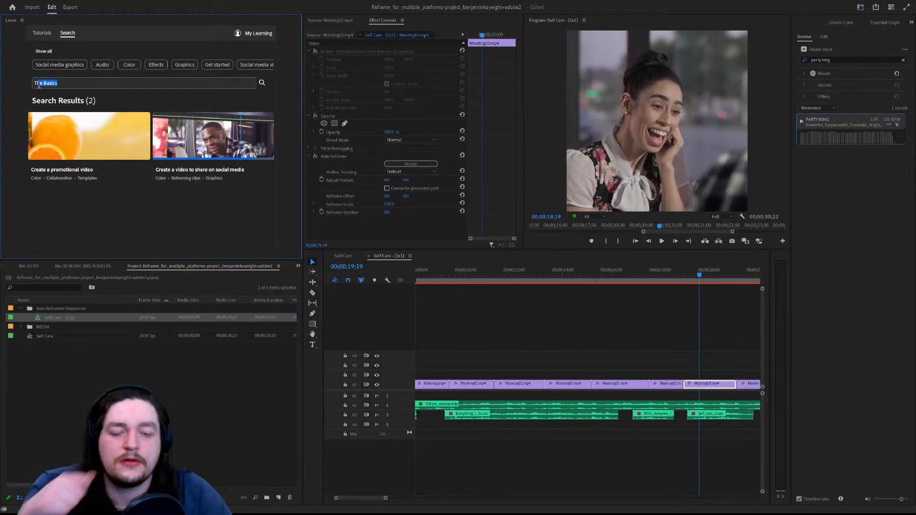
pyautogui.write('gam')
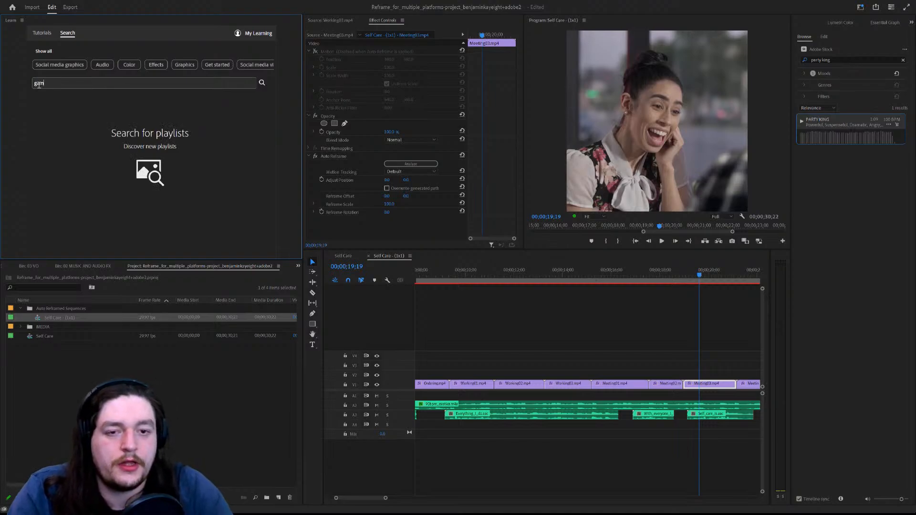
pyautogui.write('ing')
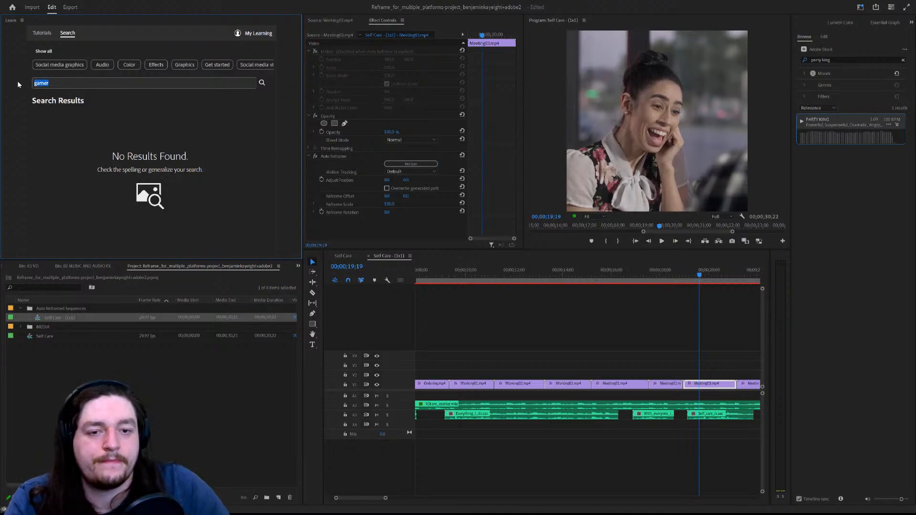
pyautogui.write('montage')
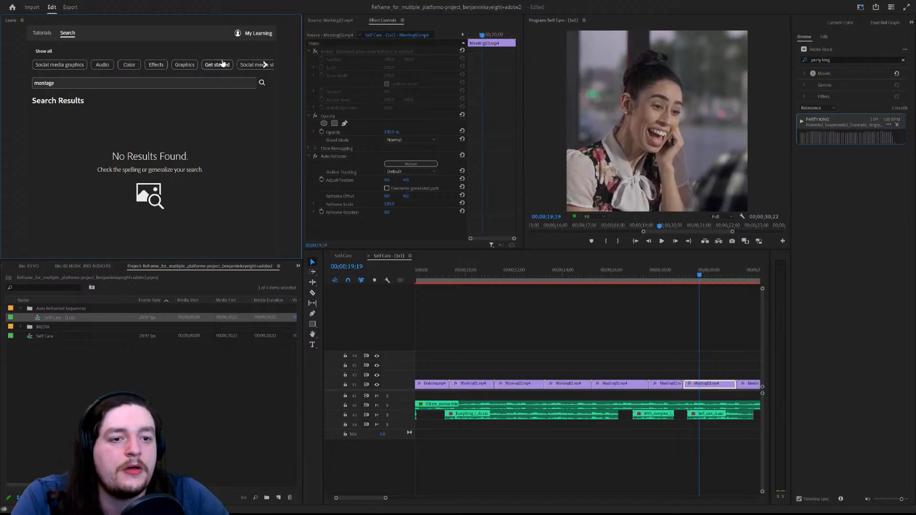
# Clear the tutorial search text and filter the tutorials by the Animation category.
pyautogui.click(270, 65)
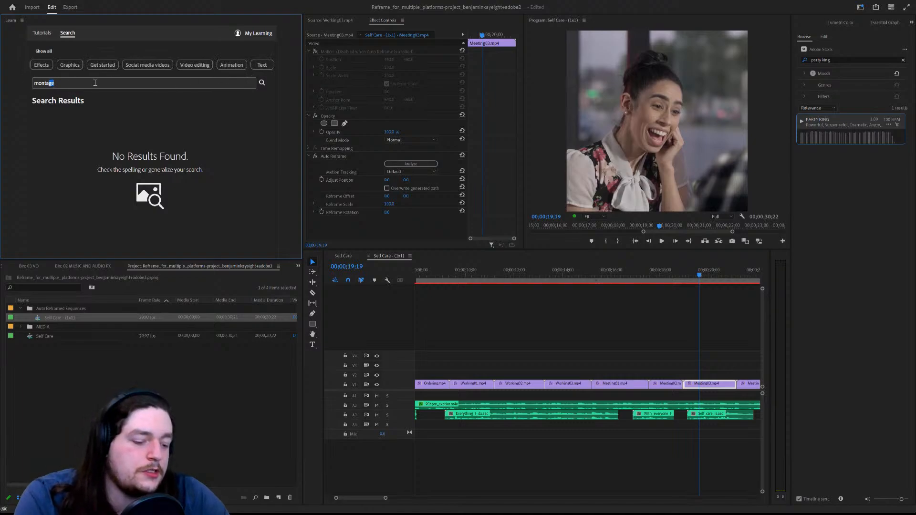
pyautogui.press('BackSpace')
pyautogui.press('BackSpace')
pyautogui.press('BackSpace')
pyautogui.press('BackSpace')
pyautogui.press('BackSpace')
pyautogui.press('BackSpace')
pyautogui.click(45, 51)
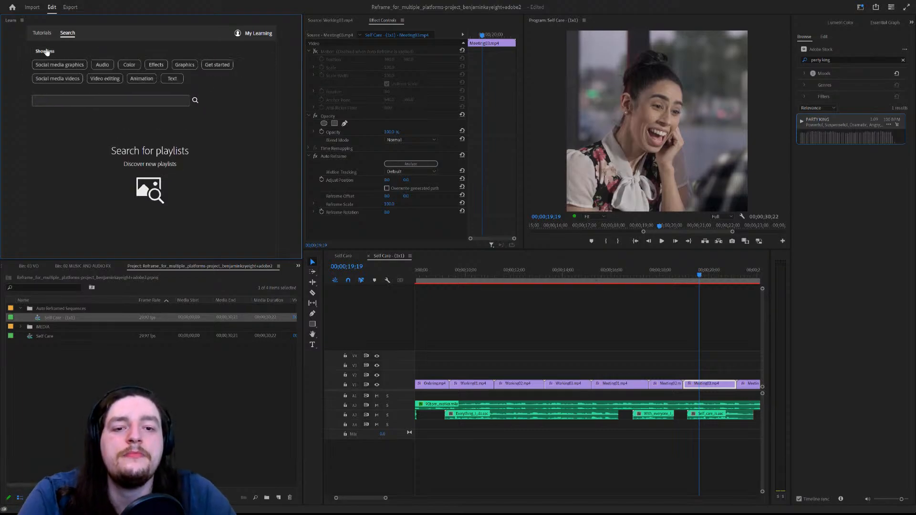
pyautogui.click(48, 52)
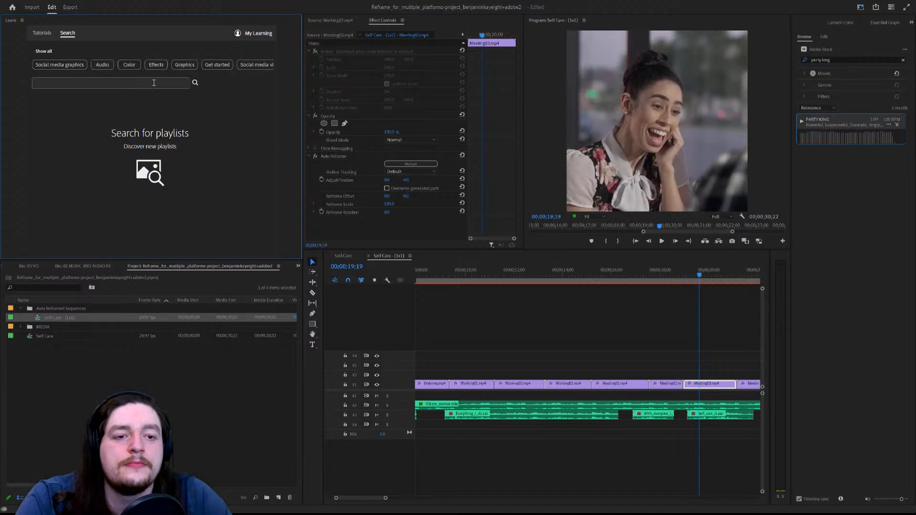
pyautogui.click(94, 87)
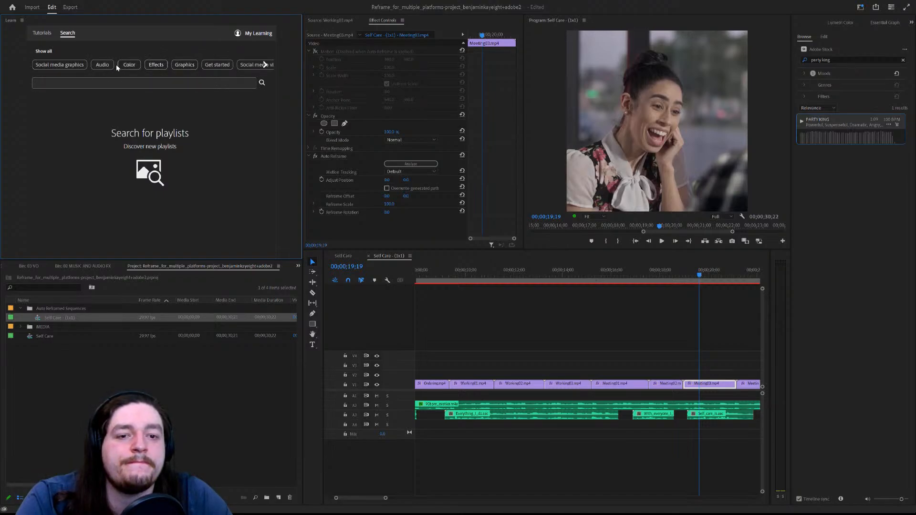
pyautogui.click(264, 66)
pyautogui.click(264, 66)
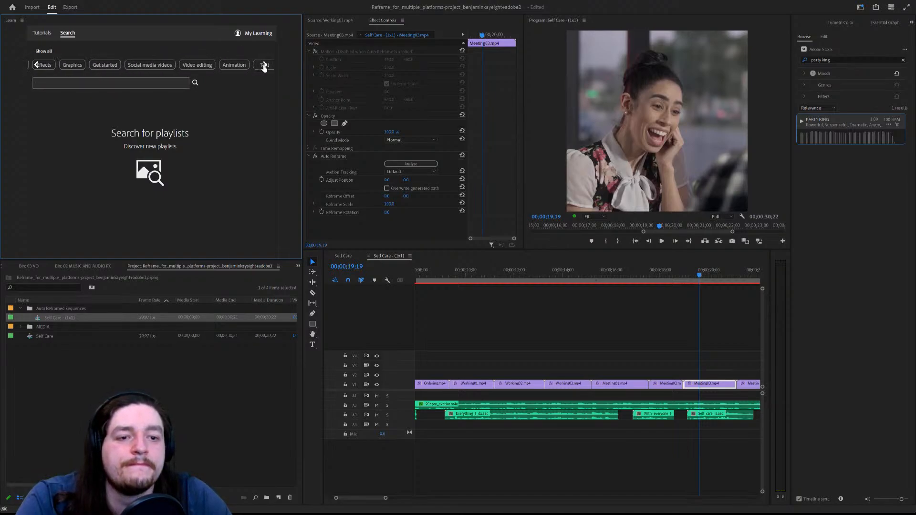
pyautogui.click(264, 67)
pyautogui.click(230, 66)
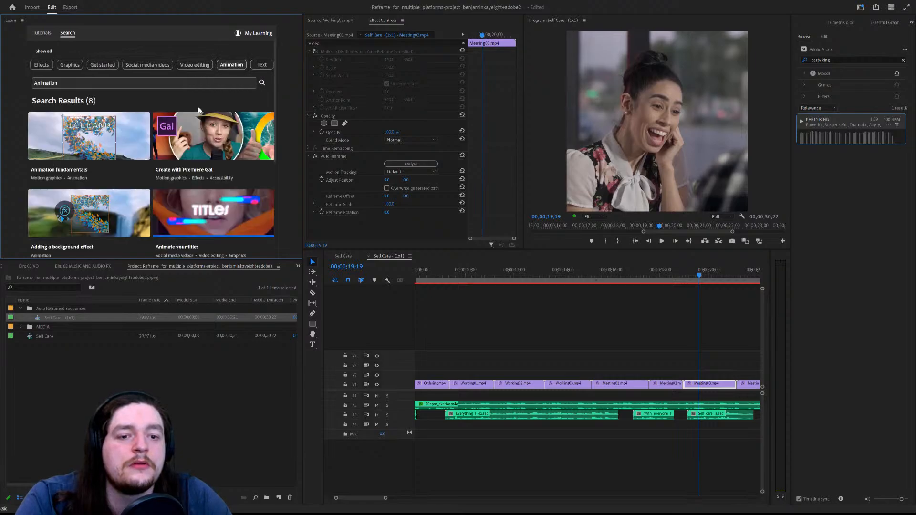
# Download the Animation fundamentals tutorial from the Animation results and start its Animation basics lesson.
pyautogui.scroll(-2, 142, 144)
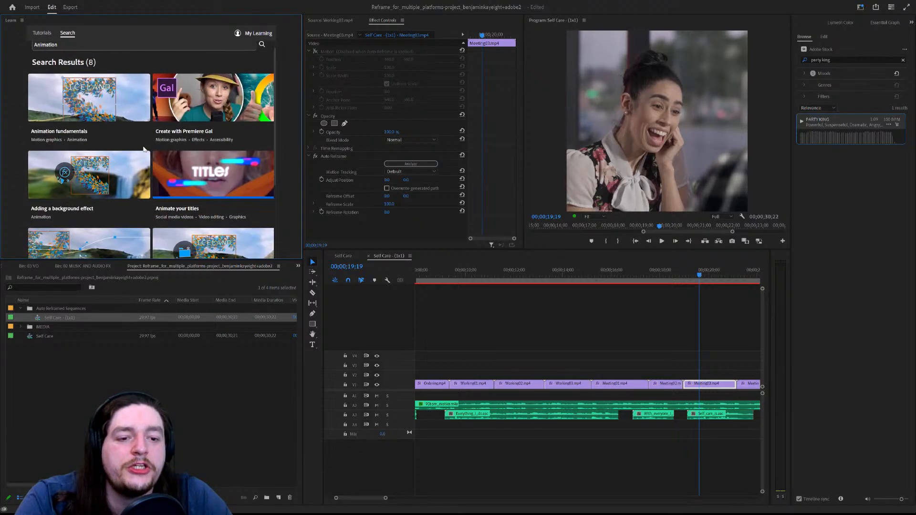
pyautogui.scroll(-1, 144, 149)
pyautogui.scroll(3, 106, 99)
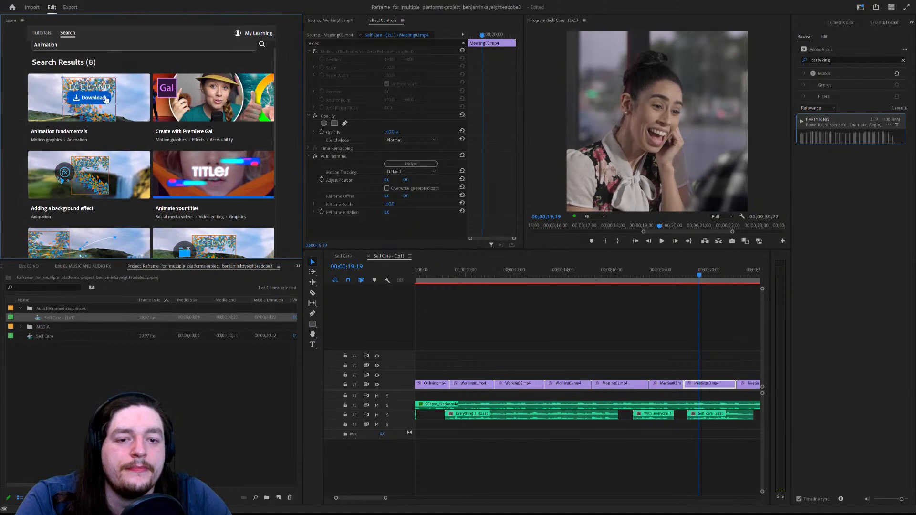
pyautogui.click(106, 98)
pyautogui.scroll(-2, 102, 119)
pyautogui.scroll(4, 97, 136)
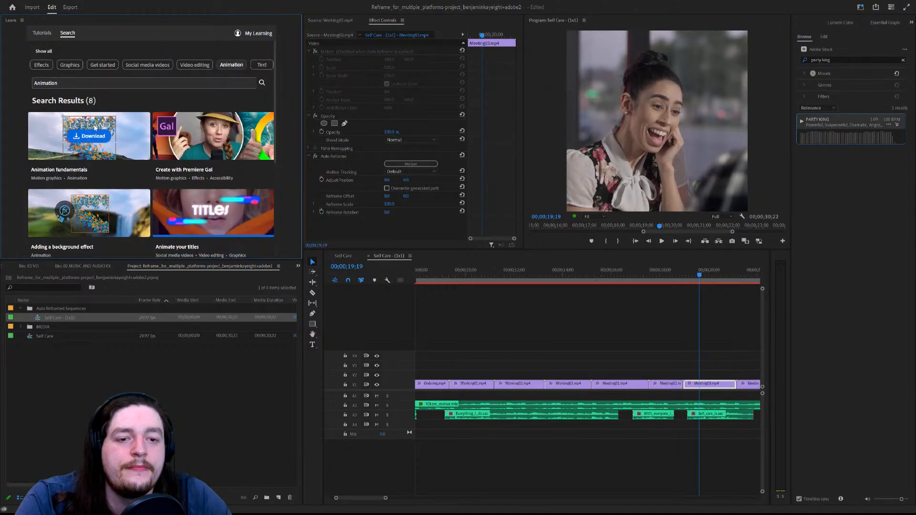
pyautogui.scroll(-4, 126, 150)
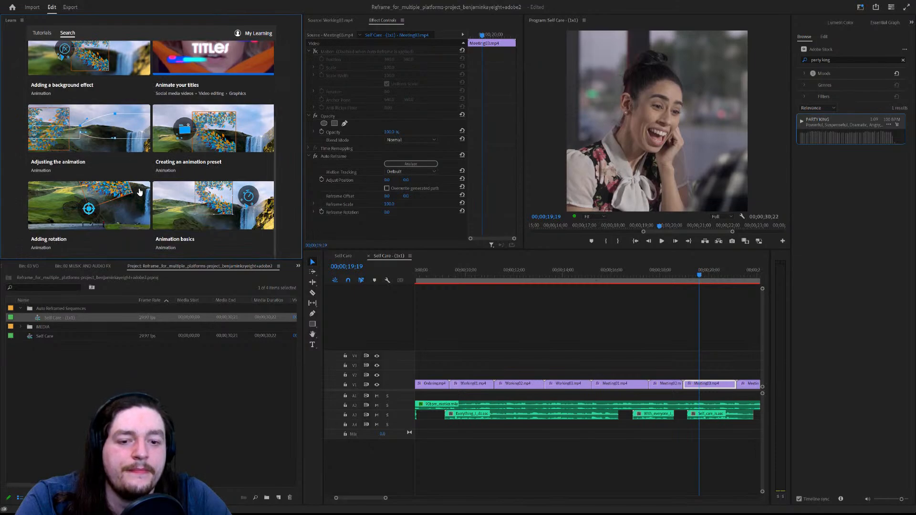
pyautogui.scroll(5, 136, 203)
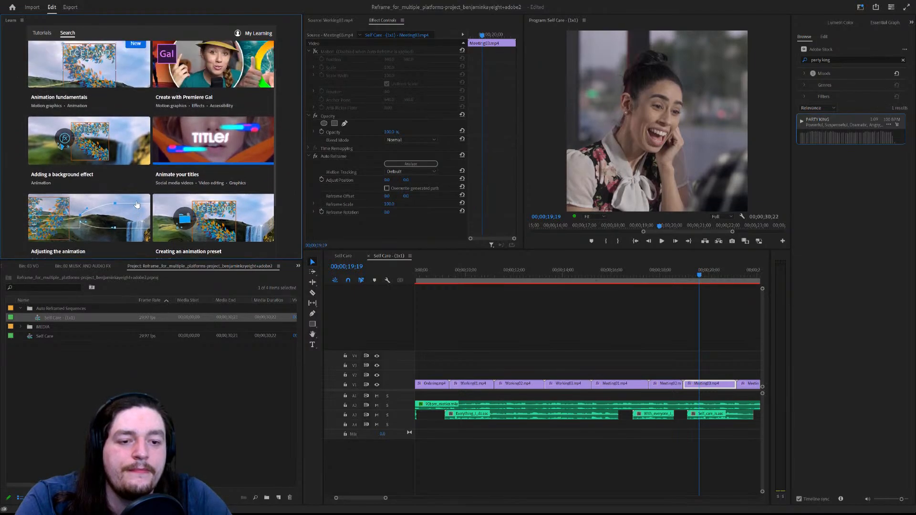
pyautogui.click(107, 148)
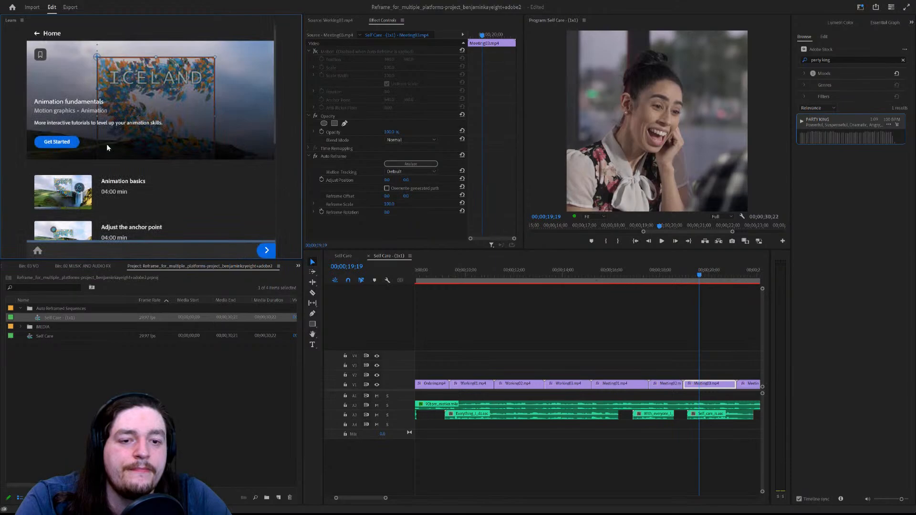
pyautogui.click(64, 141)
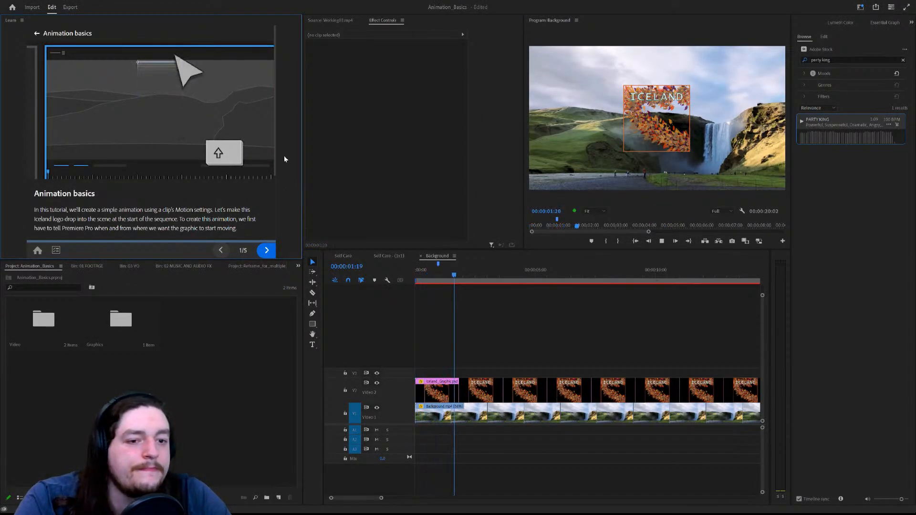
# Stop the Background sequence's playback and return the playhead to 00:00:00:00, as the Animation basics instructions require.
pyautogui.press('space')
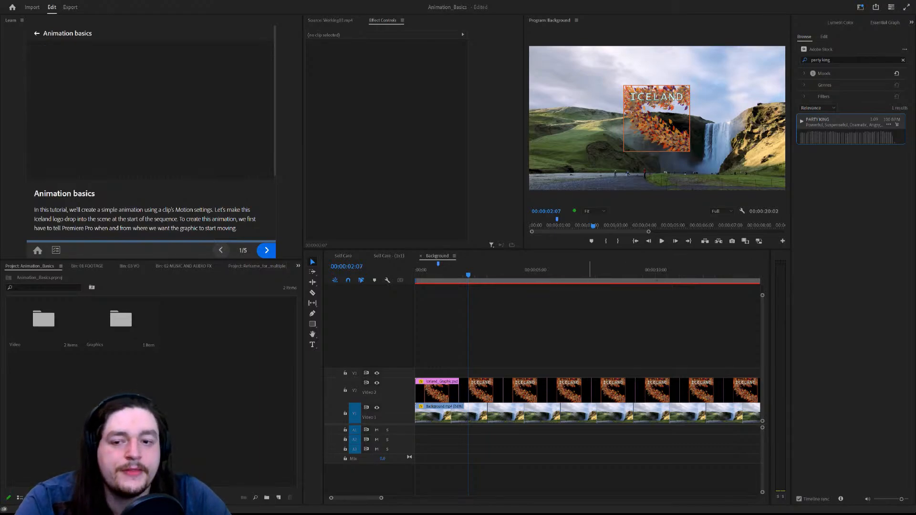
pyautogui.scroll(-2, 150, 143)
pyautogui.scroll(-2, 150, 131)
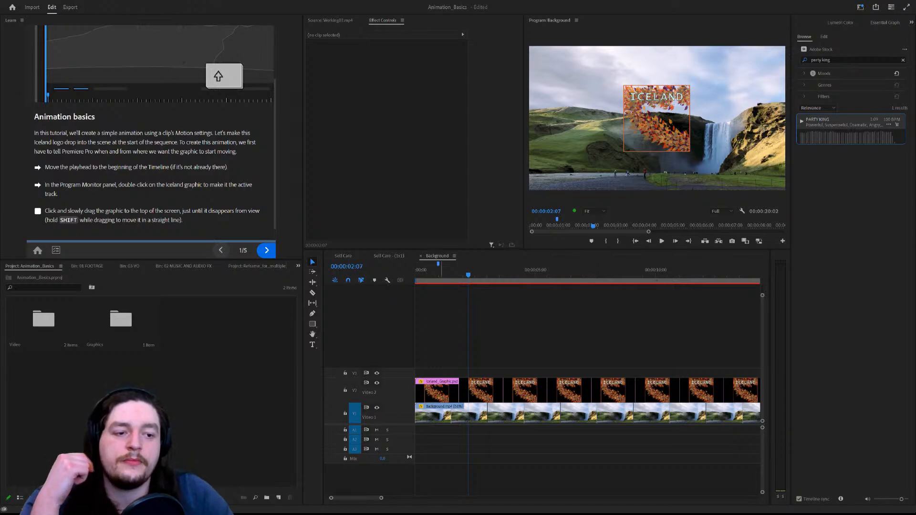
pyautogui.moveTo(468, 273); pyautogui.dragTo(418, 275)
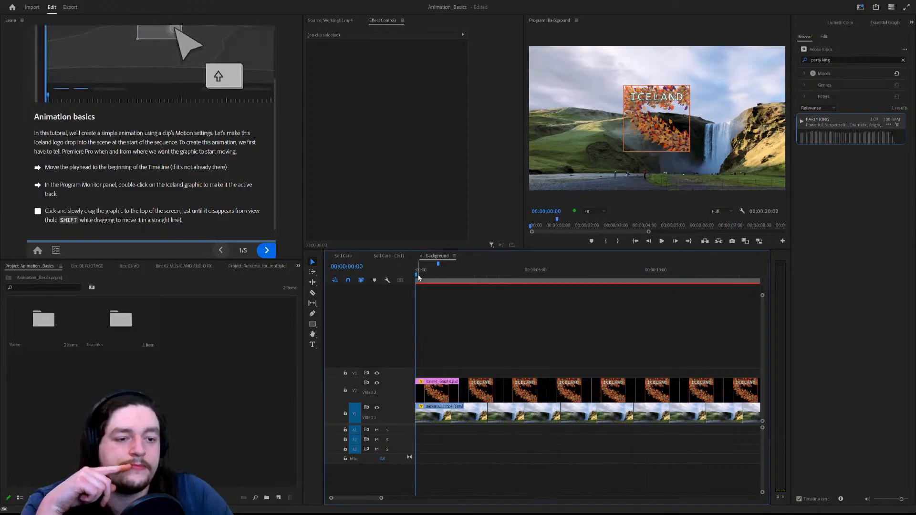
pyautogui.click(109, 176)
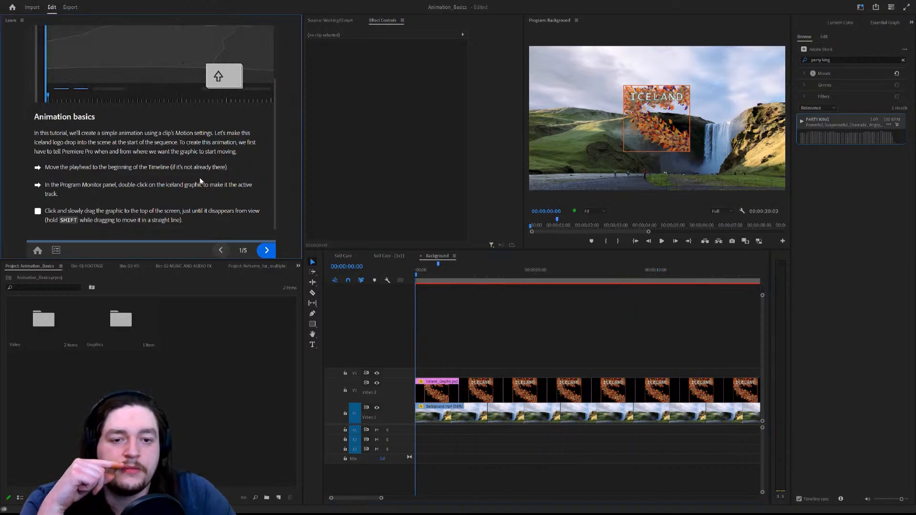
# Open the timeline's Iceland_Graphic.psd clip in the Source Monitor and make the Program Monitor active.
pyautogui.doubleClick(441, 385)
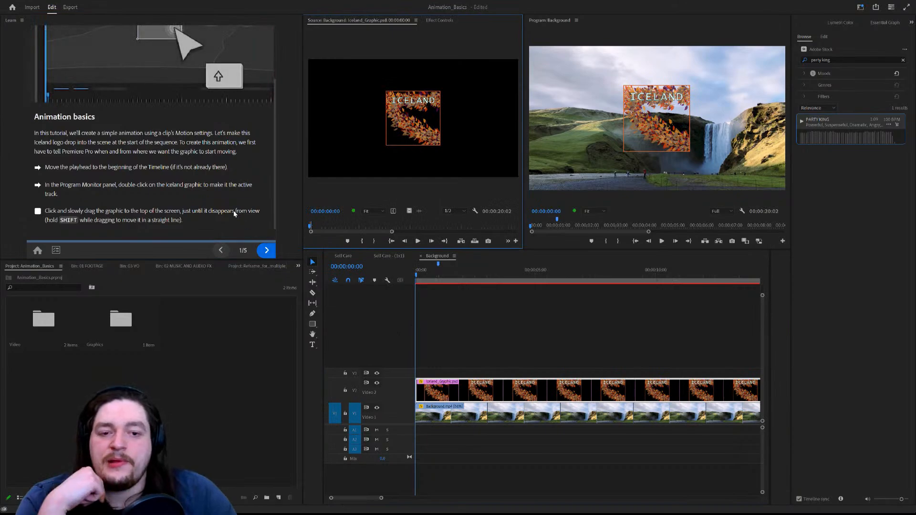
pyautogui.scroll(-1, 189, 214)
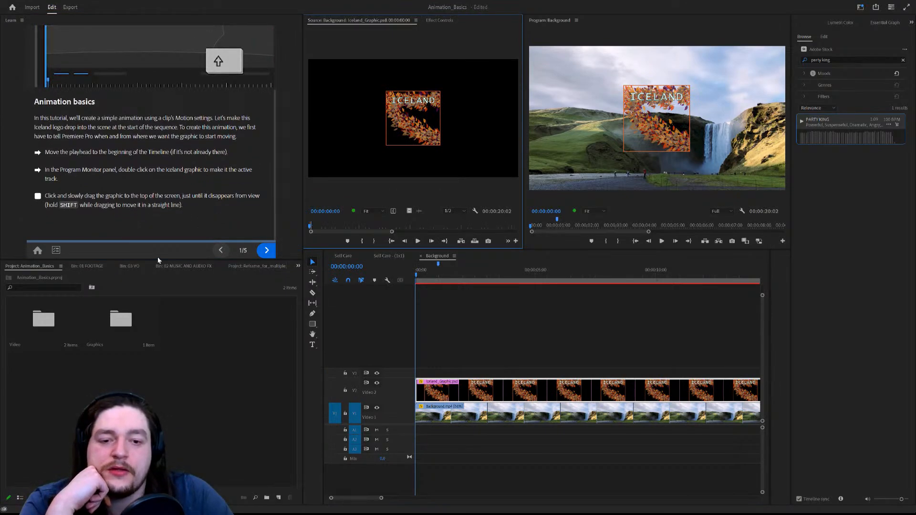
pyautogui.click(587, 156)
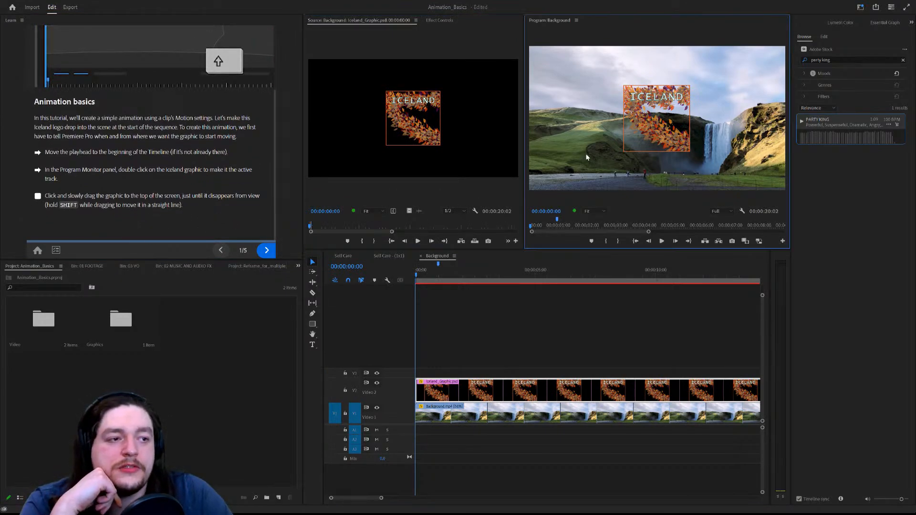
# Move the Iceland graphic up and left in the Program Monitor until it leaves the frame's upper edge, and advance to the Set a starting point lesson page.
pyautogui.doubleClick(633, 141)
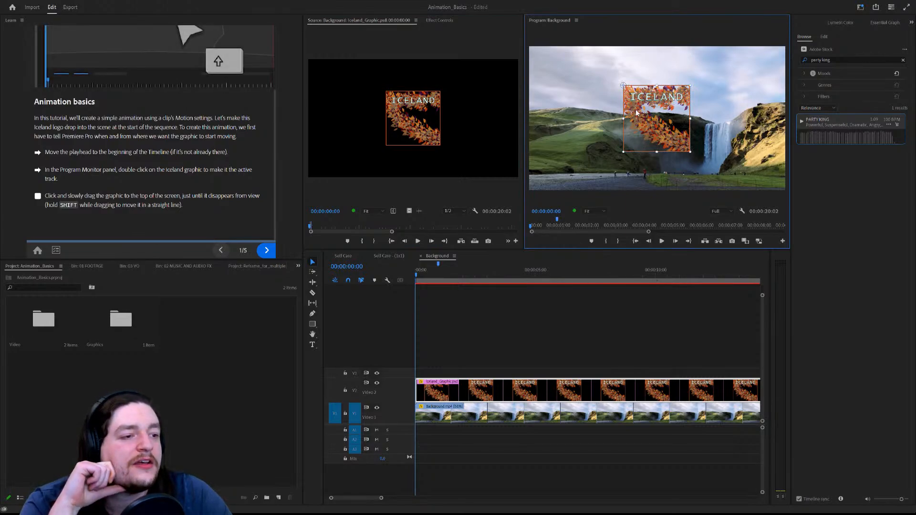
pyautogui.moveTo(641, 114)
pyautogui.mouseDown()
pyautogui.moveTo(676, 114)
pyautogui.moveTo(637, 113)
pyautogui.mouseUp()
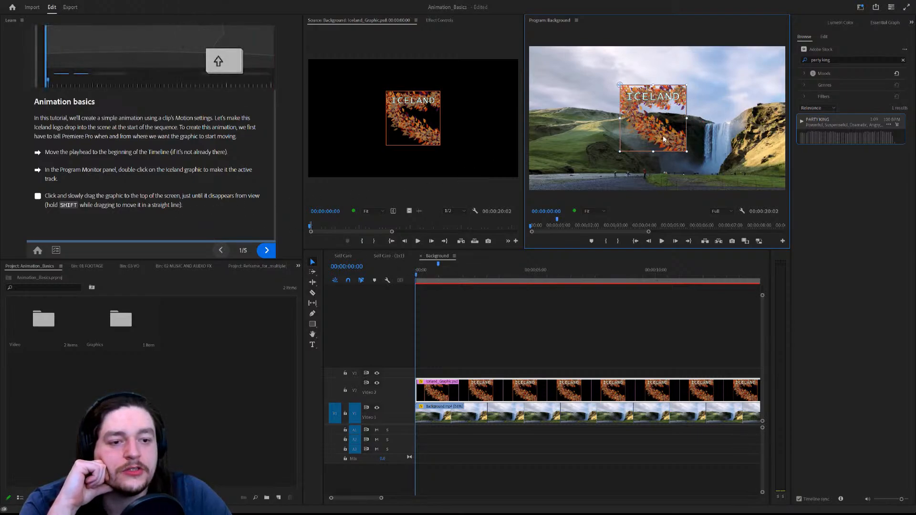
pyautogui.moveTo(670, 149); pyautogui.dragTo(598, 43)
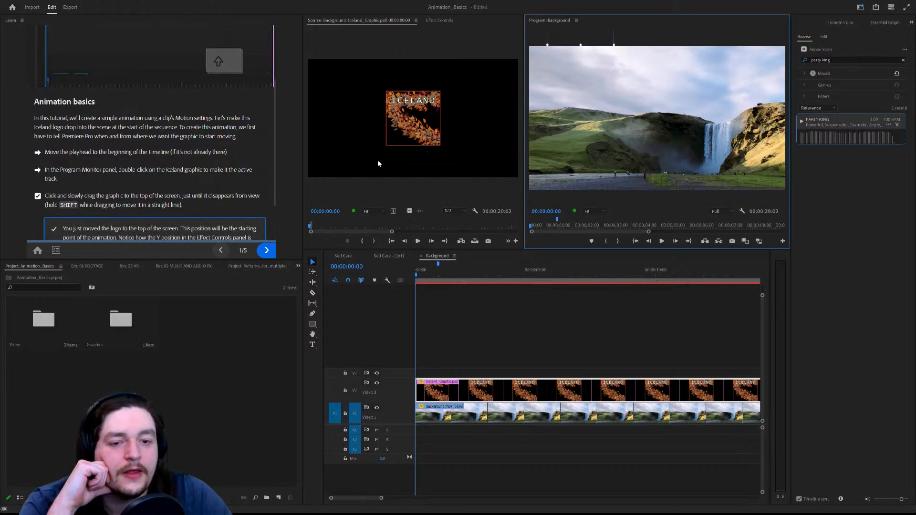
pyautogui.click(267, 251)
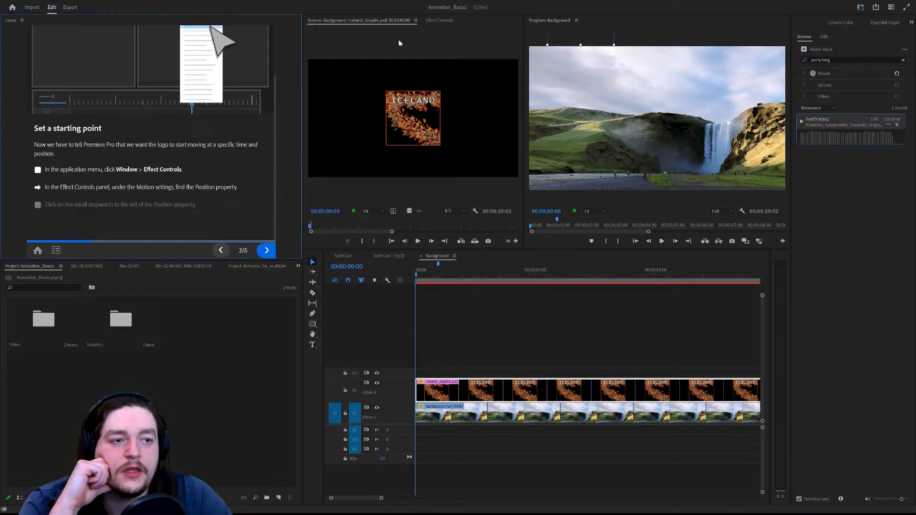
# Show the graphic's Effect Controls, enable Position keyframing at 00:00:00:00, and advance to the Keyframes lesson page.
pyautogui.click(431, 21)
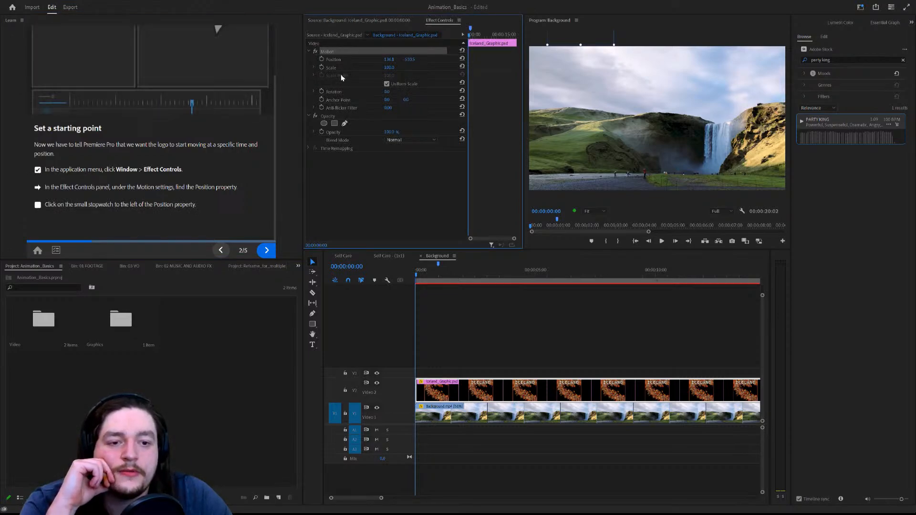
pyautogui.click(339, 62)
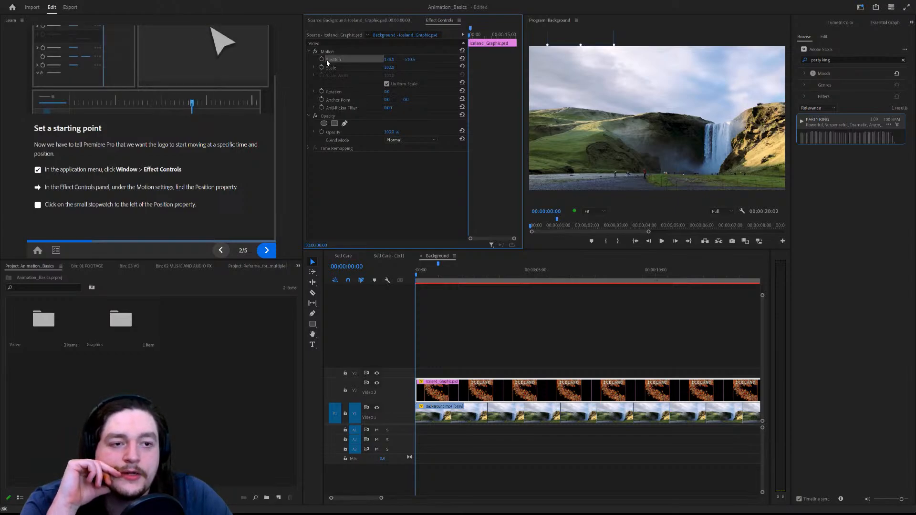
pyautogui.click(321, 59)
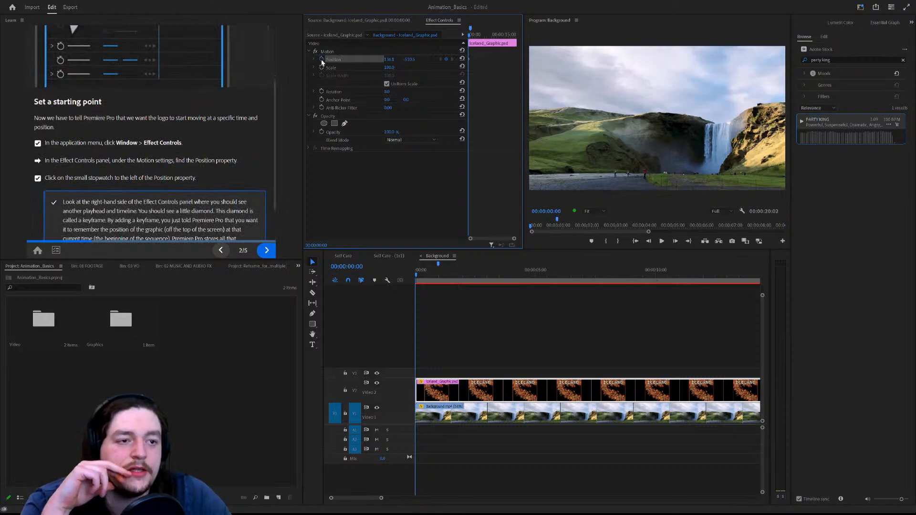
pyautogui.click(267, 249)
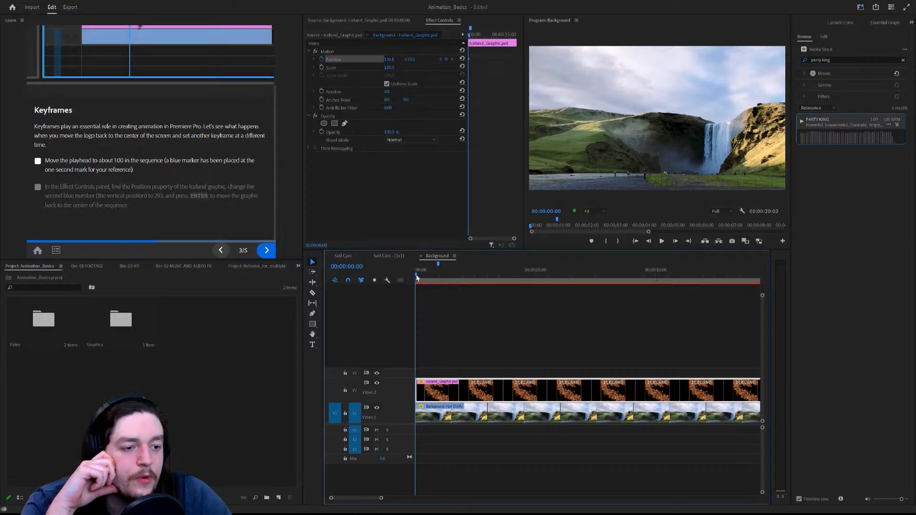
# Keyframe the graphic's vertical Position at 293 with the playhead at 00:00:01:11, and advance to the Playback lesson page.
pyautogui.moveTo(417, 278); pyautogui.dragTo(448, 276)
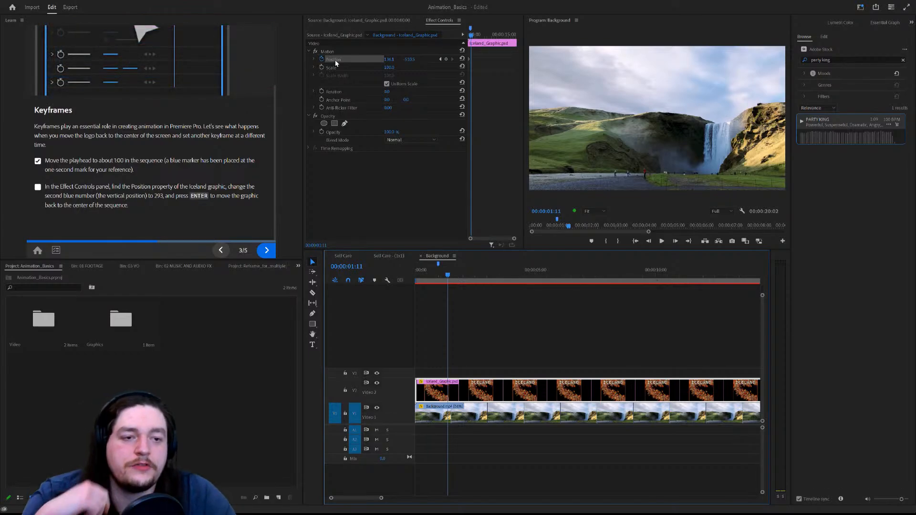
pyautogui.click(410, 60)
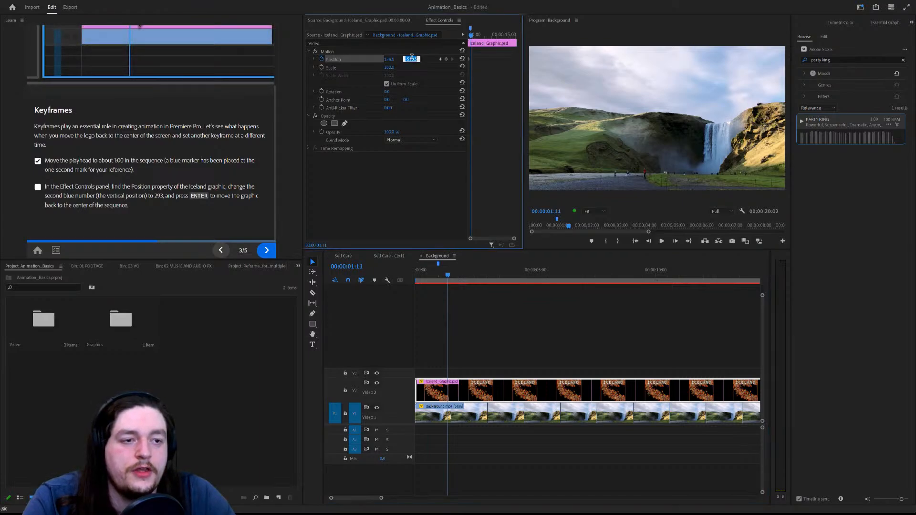
pyautogui.write('293')
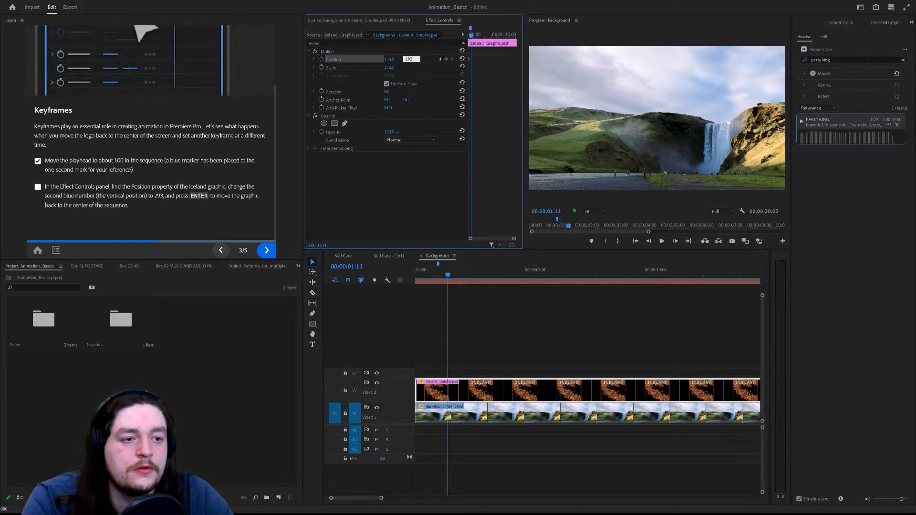
pyautogui.press('Return')
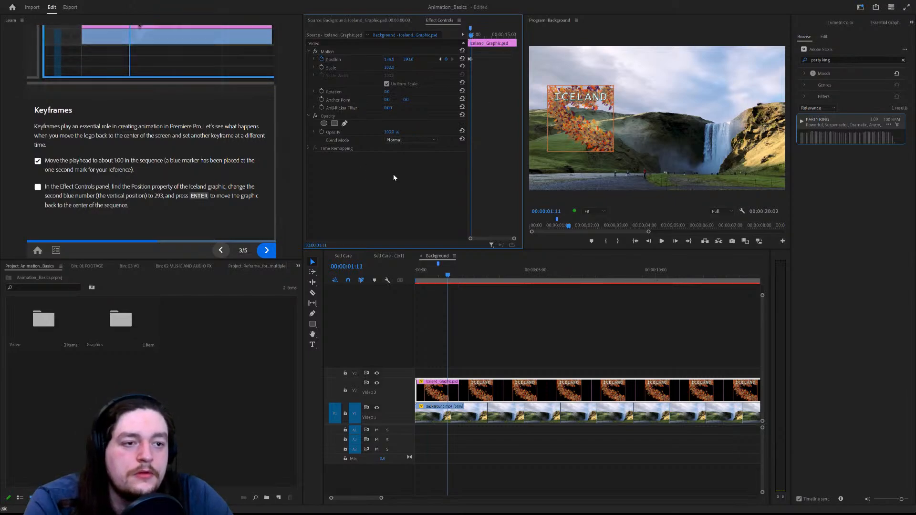
pyautogui.click(579, 133)
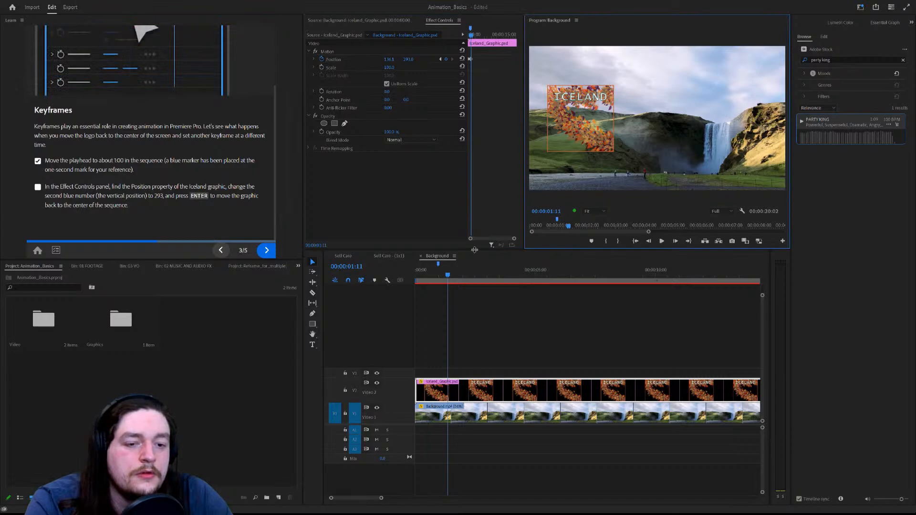
pyautogui.click(266, 250)
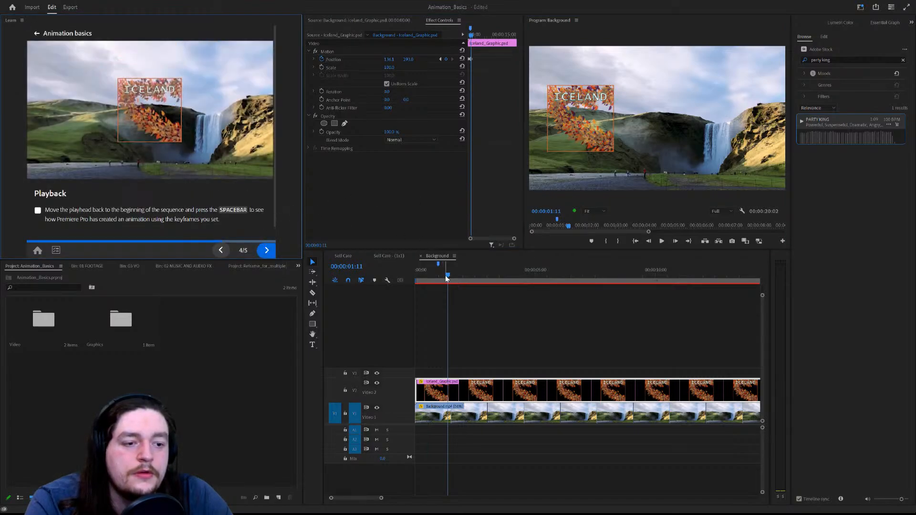
# At 00:00:05:06, move the Iceland graphic right to near the frame's centre and reshape the curve of its motion path.
pyautogui.moveTo(446, 278); pyautogui.dragTo(539, 279)
pyautogui.press('space')
pyautogui.click(577, 133)
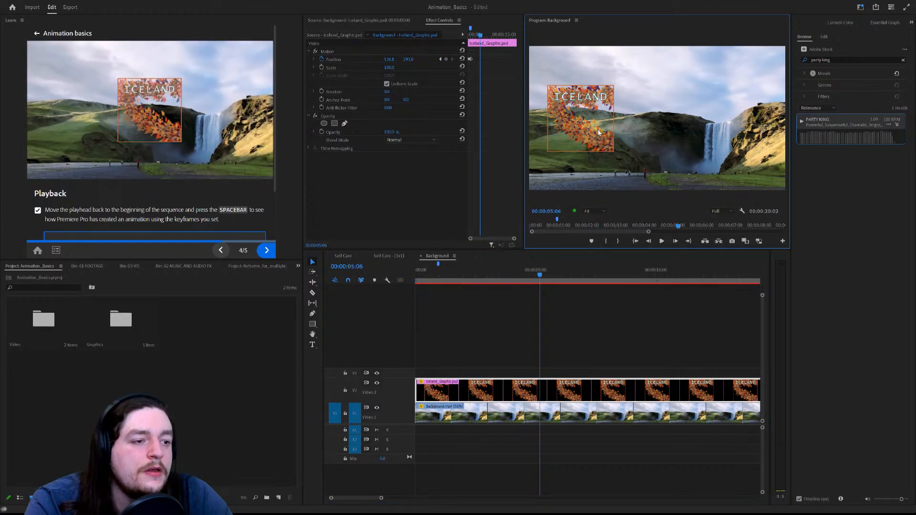
pyautogui.doubleClick(593, 129)
pyautogui.moveTo(593, 124); pyautogui.dragTo(646, 129)
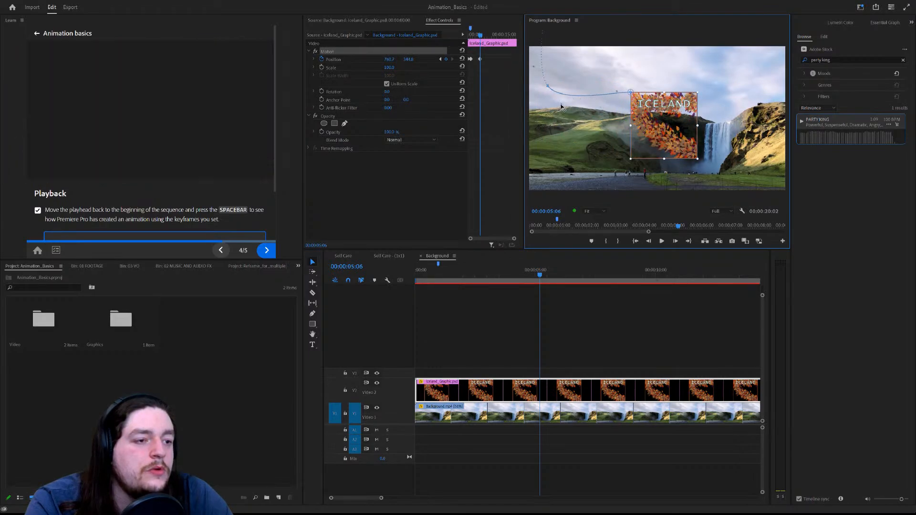
pyautogui.moveTo(561, 106); pyautogui.dragTo(542, 163)
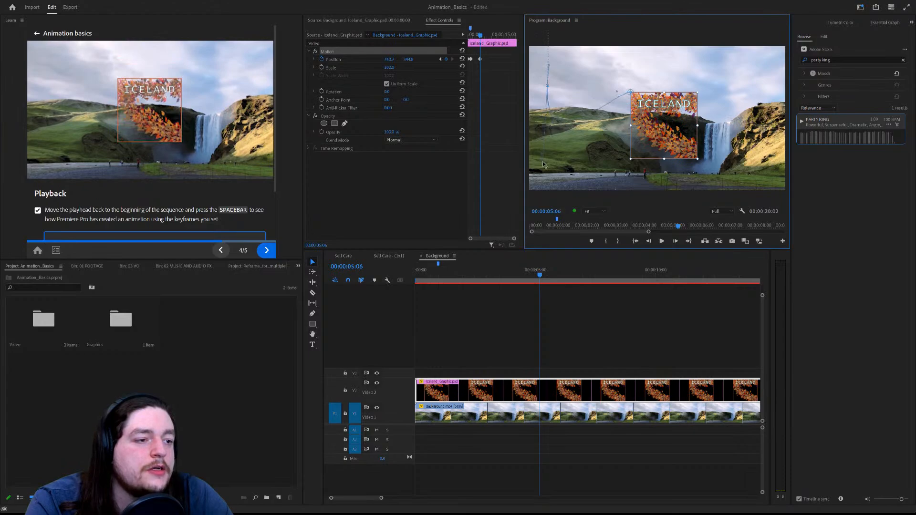
# Play the logo animation from the start of the sequence, stop playback, and complete the Animation basics lesson.
pyautogui.moveTo(539, 277); pyautogui.dragTo(402, 281)
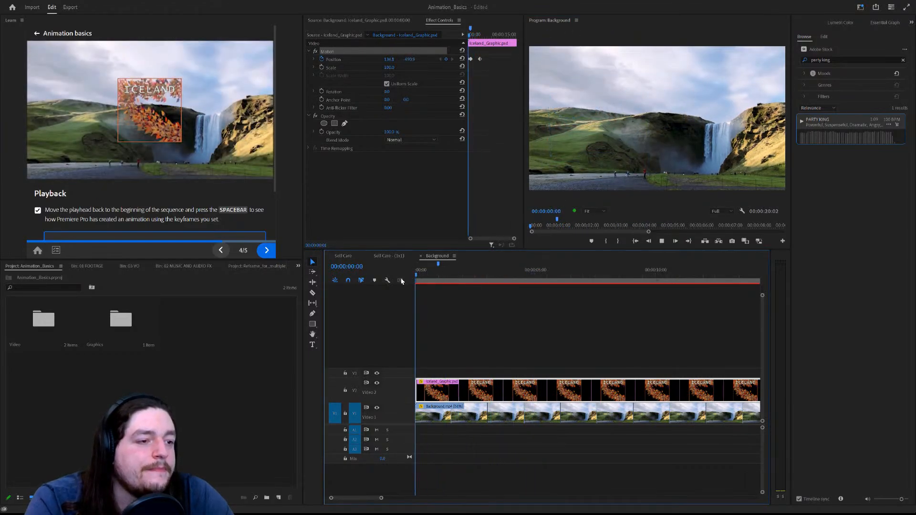
pyautogui.press('space')
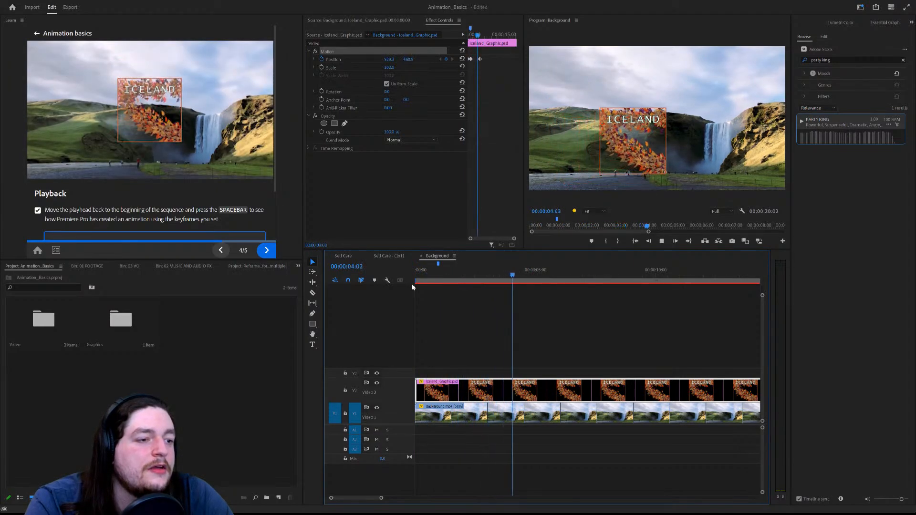
pyautogui.press('space')
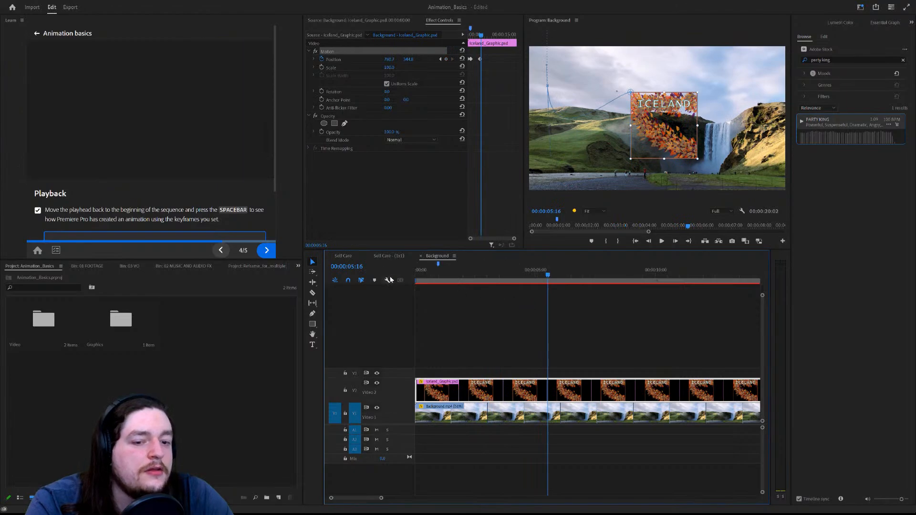
pyautogui.click(266, 250)
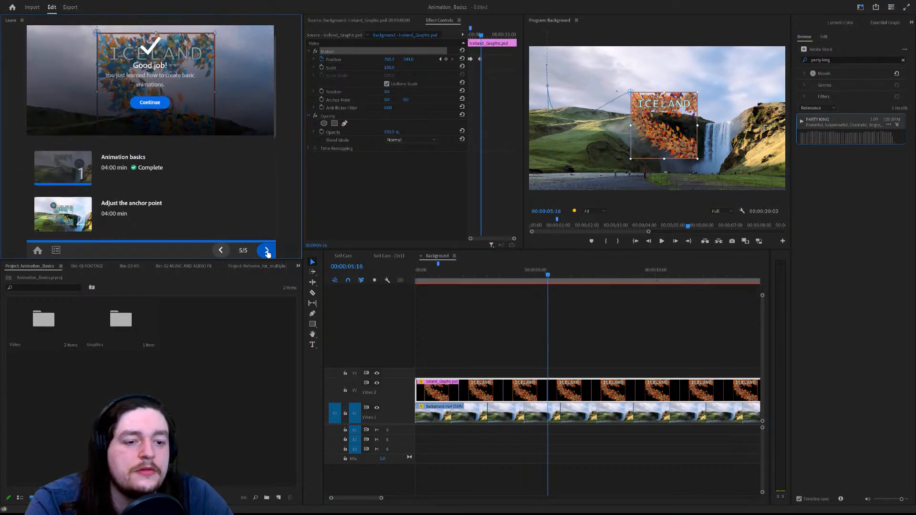
# Start the Adjust the anchor point lesson and select the Iceland_Graphic.psd clip on the V2 track.
pyautogui.click(265, 250)
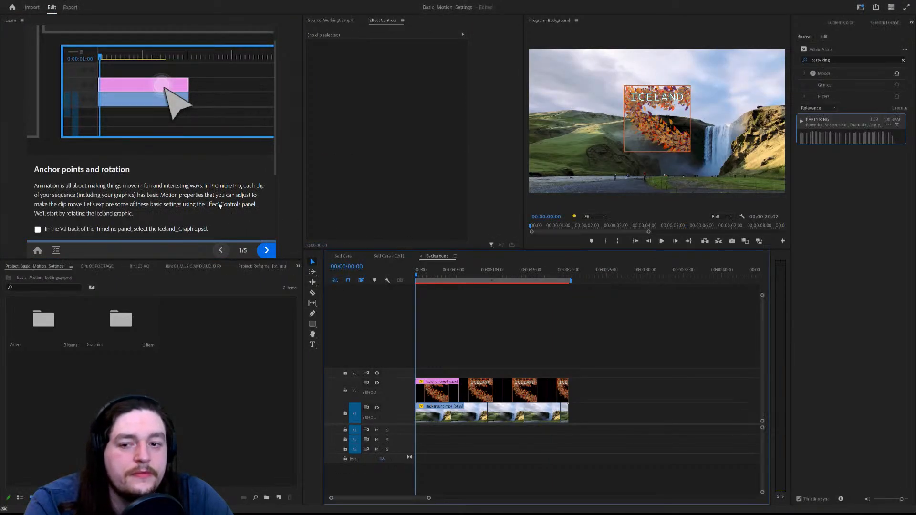
pyautogui.scroll(-1, 180, 187)
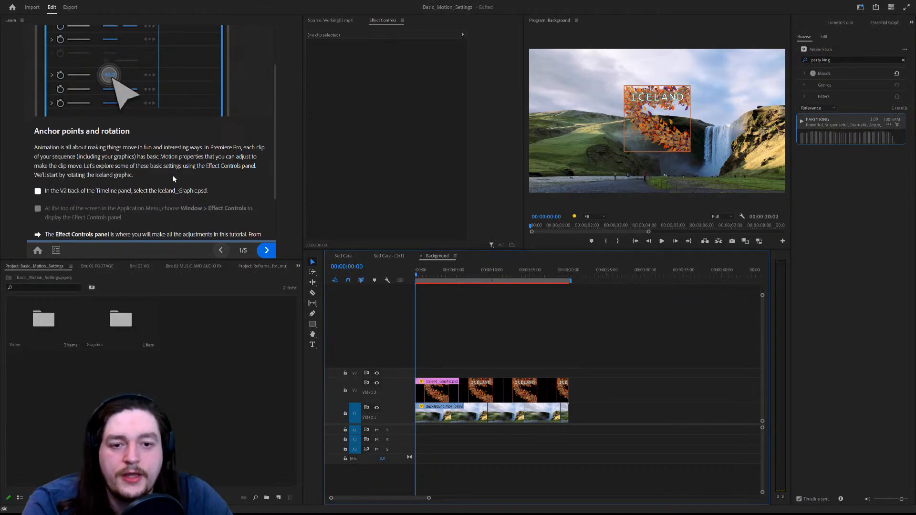
pyautogui.scroll(-1, 176, 172)
pyautogui.scroll(-1, 176, 175)
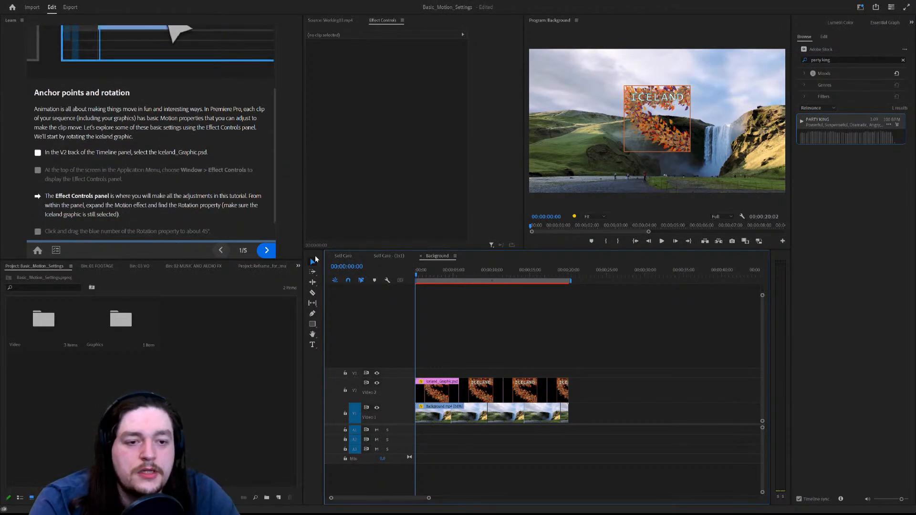
pyautogui.click(474, 396)
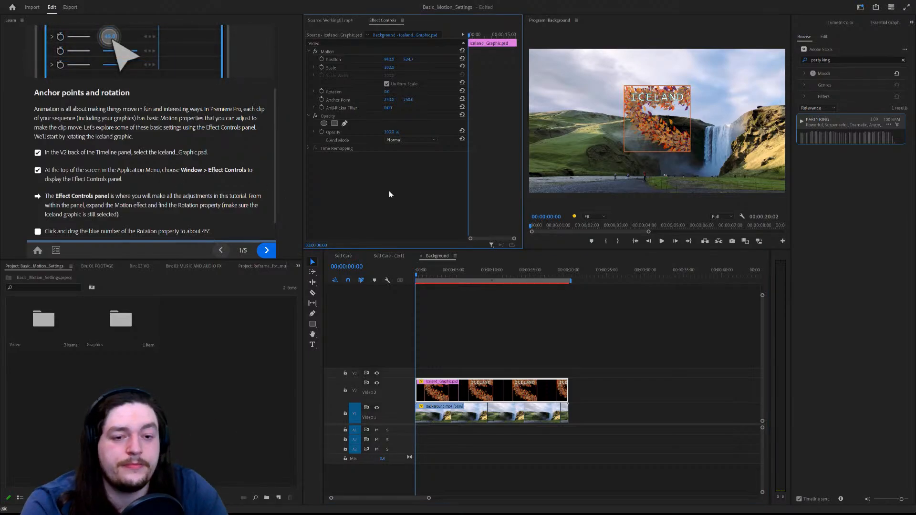
# Rotate the Iceland graphic to about 45° using its Motion Rotation property, and advance to the Anchor points lesson page.
pyautogui.scroll(1, 258, 179)
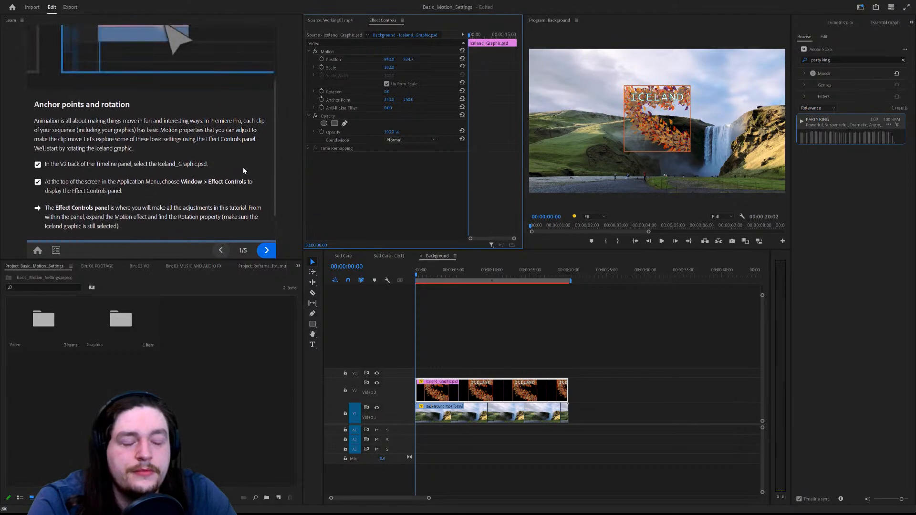
pyautogui.scroll(-2, 244, 170)
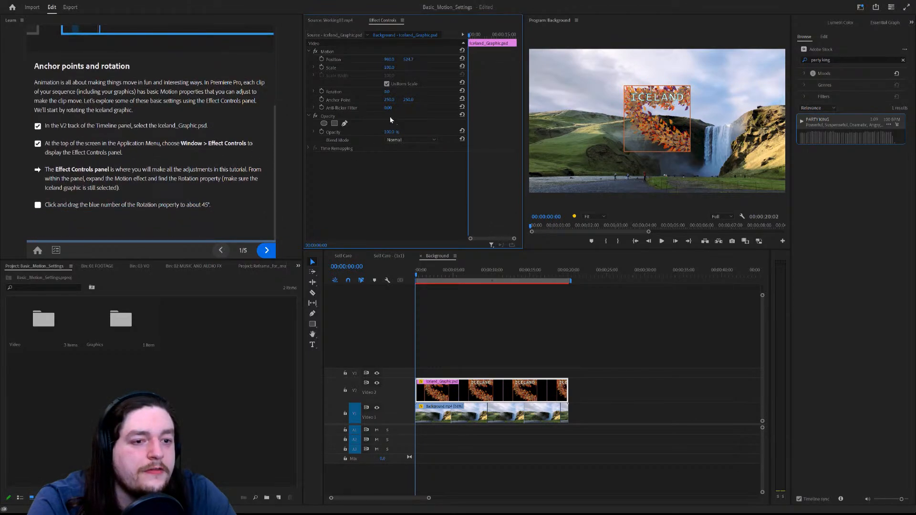
pyautogui.moveTo(387, 91); pyautogui.dragTo(408, 91)
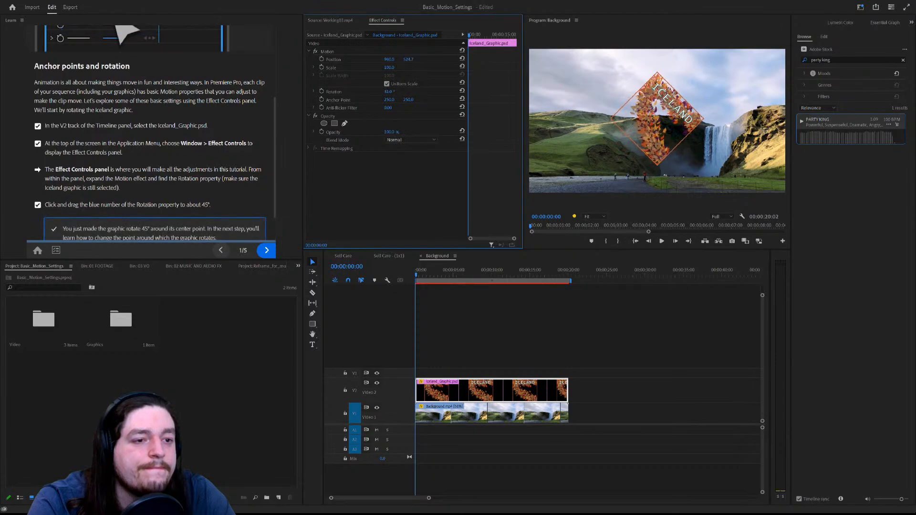
pyautogui.click(266, 252)
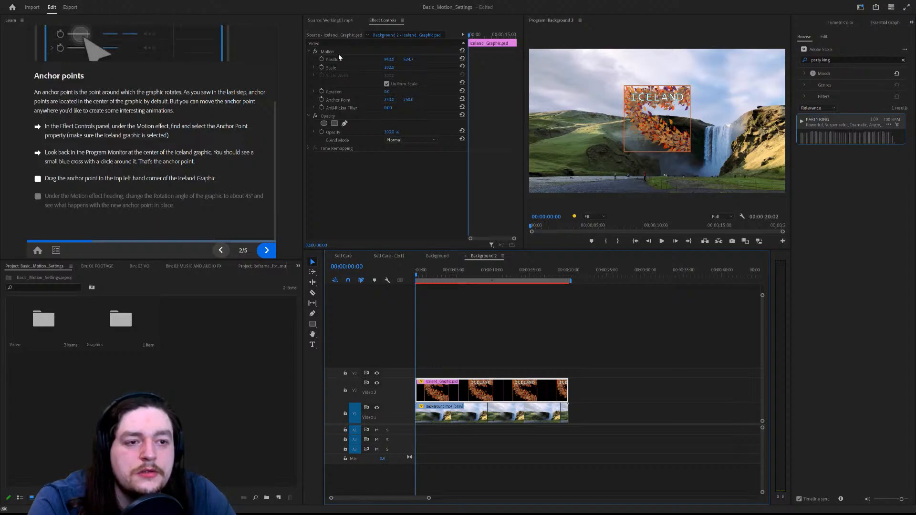
# Select the Iceland graphic's Anchor Point property and move its anchor point to near the graphic's upper-left corner in the Program Monitor.
pyautogui.click(348, 101)
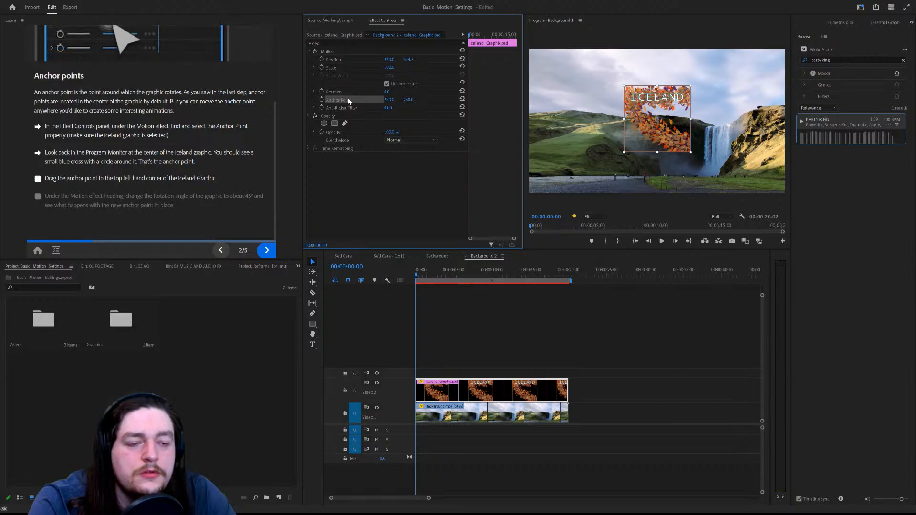
pyautogui.click(398, 101)
pyautogui.click(345, 100)
pyautogui.click(322, 99)
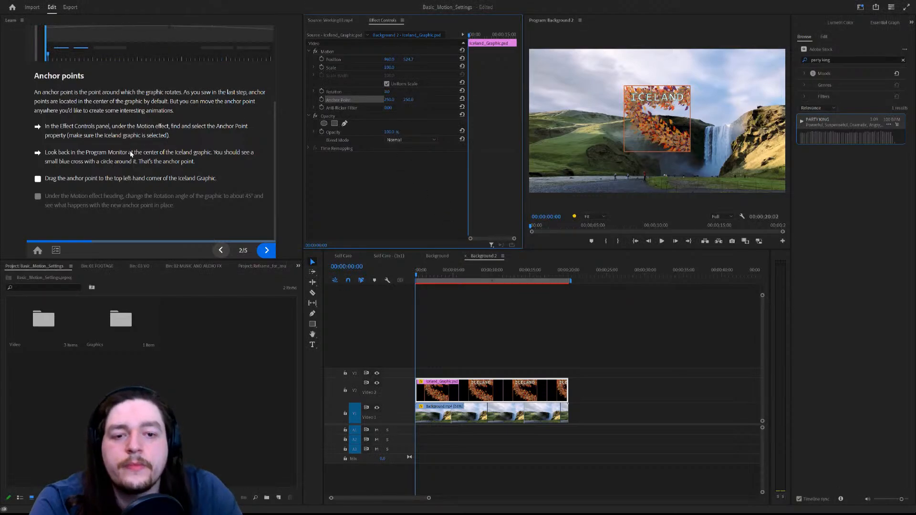
pyautogui.click(655, 123)
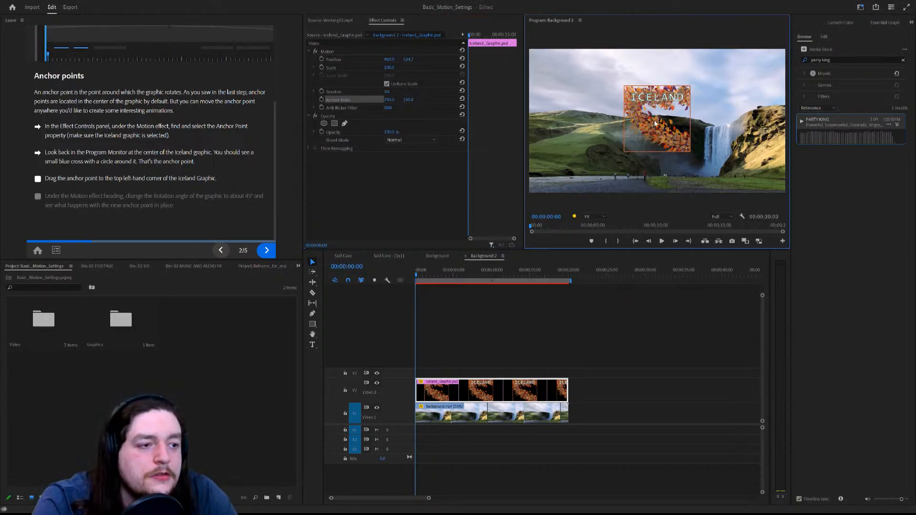
pyautogui.click(468, 389)
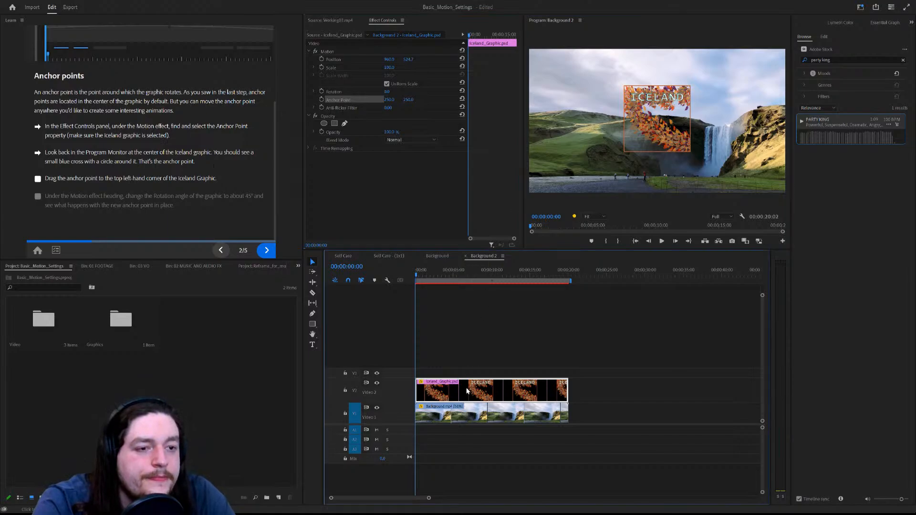
pyautogui.click(410, 174)
pyautogui.click(340, 100)
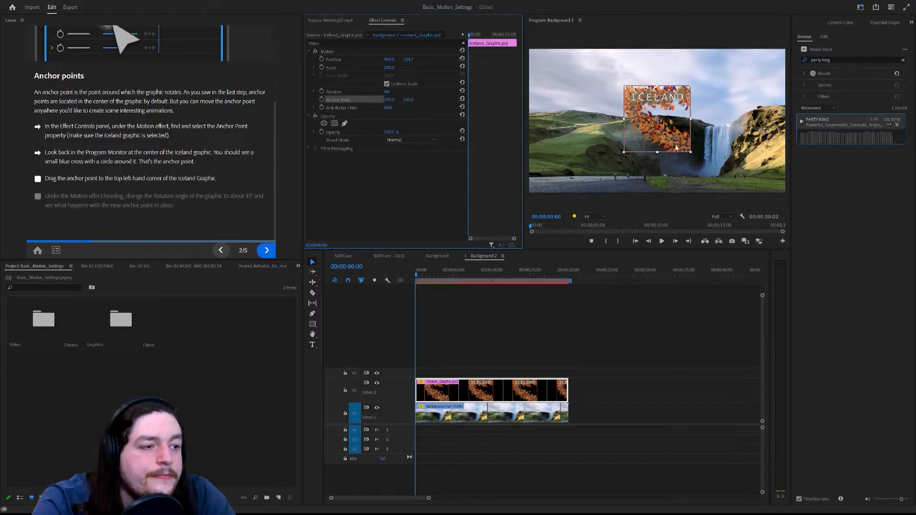
pyautogui.moveTo(657, 119); pyautogui.dragTo(630, 152)
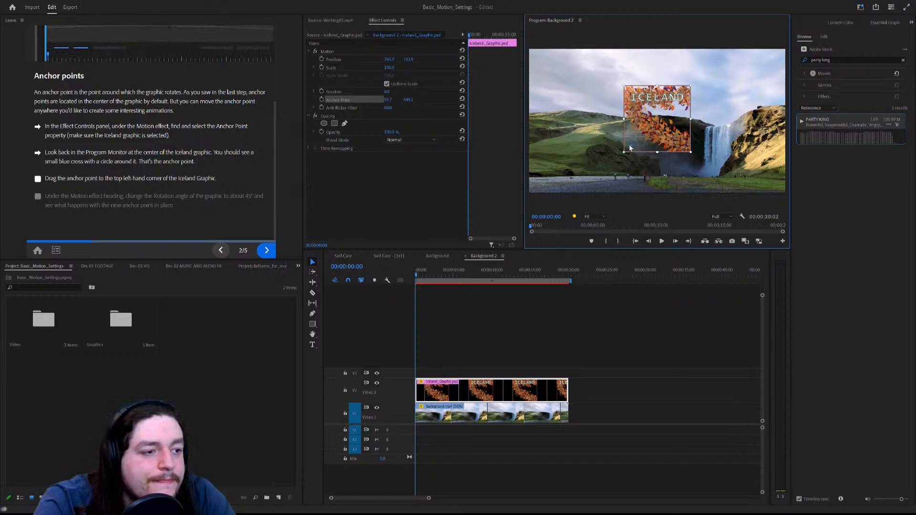
pyautogui.moveTo(632, 101)
pyautogui.mouseDown()
pyautogui.moveTo(629, 91)
pyautogui.moveTo(634, 98)
pyautogui.mouseUp()
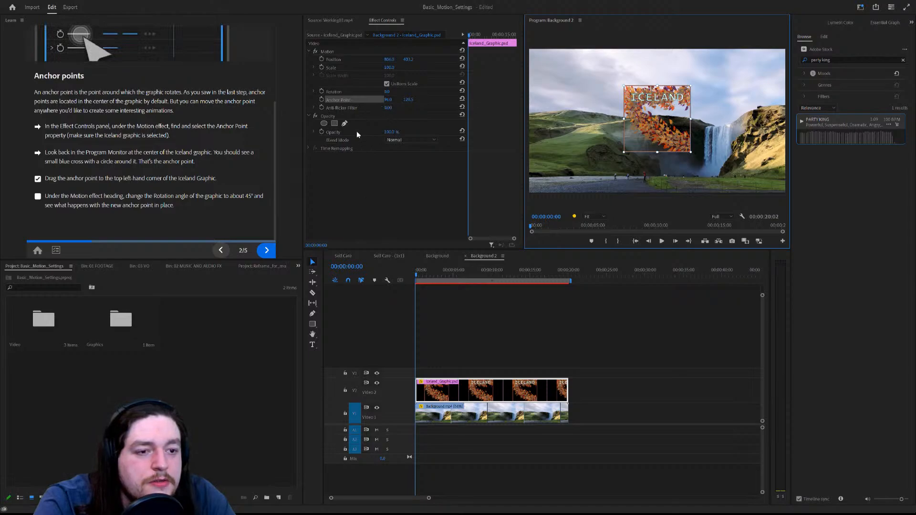
# Rotate the Iceland graphic to about -47° and advance to the Advanced anchor points and position lesson page.
pyautogui.click(390, 91)
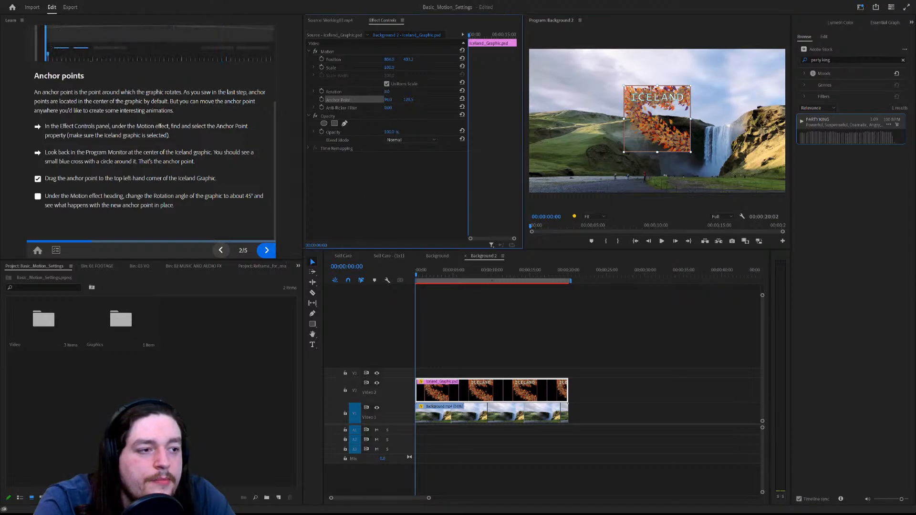
pyautogui.click(415, 97)
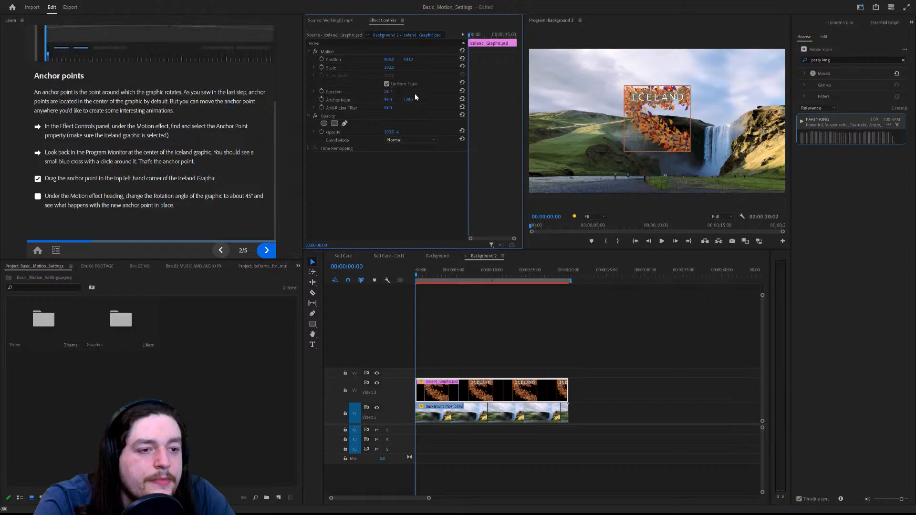
pyautogui.click(381, 92)
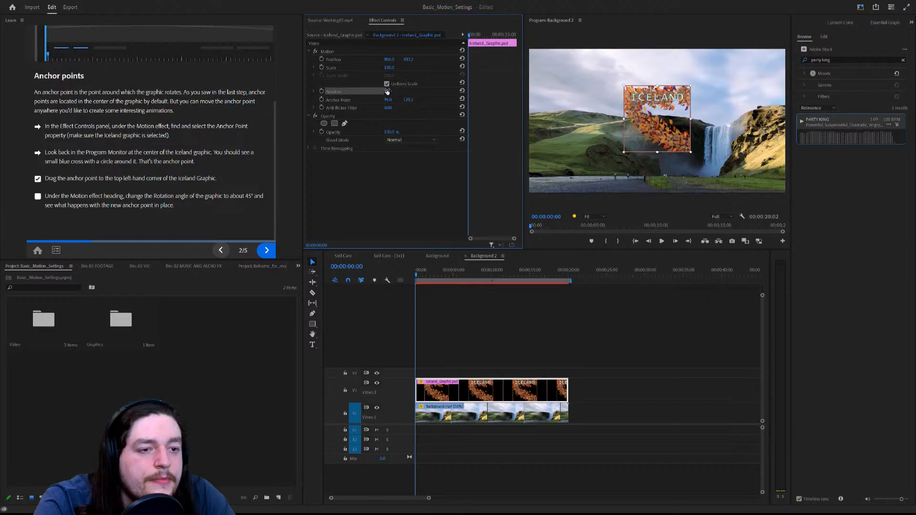
pyautogui.moveTo(388, 91)
pyautogui.mouseDown()
pyautogui.moveTo(435, 92)
pyautogui.moveTo(382, 91)
pyautogui.mouseUp()
pyautogui.click(266, 249)
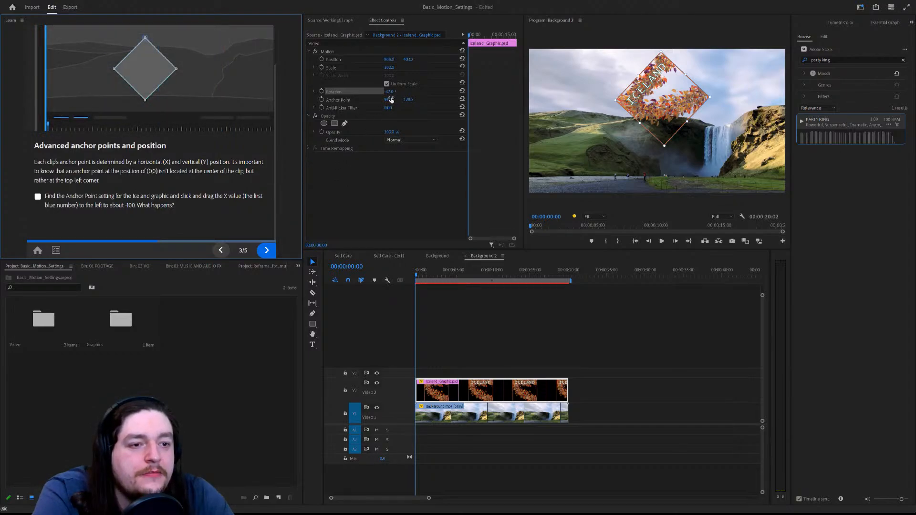
# Shift the Iceland graphic's Anchor Point X value into negative numbers and bring it back to a positive value.
pyautogui.moveTo(391, 100)
pyautogui.mouseDown()
pyautogui.moveTo(195, 100)
pyautogui.moveTo(459, 100)
pyautogui.moveTo(190, 100)
pyautogui.moveTo(400, 100)
pyautogui.mouseUp()
pyautogui.moveTo(496, 101); pyautogui.dragTo(248, 100)
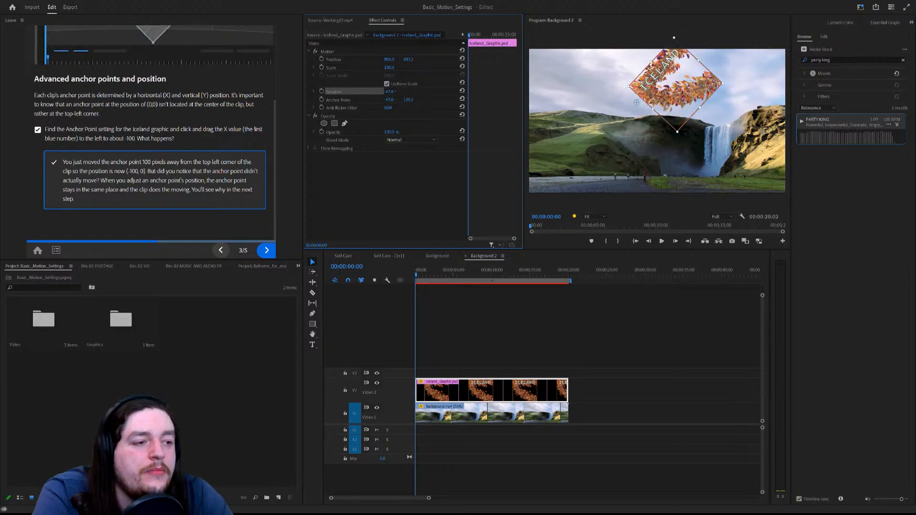
pyautogui.moveTo(322, 100); pyautogui.dragTo(293, 101)
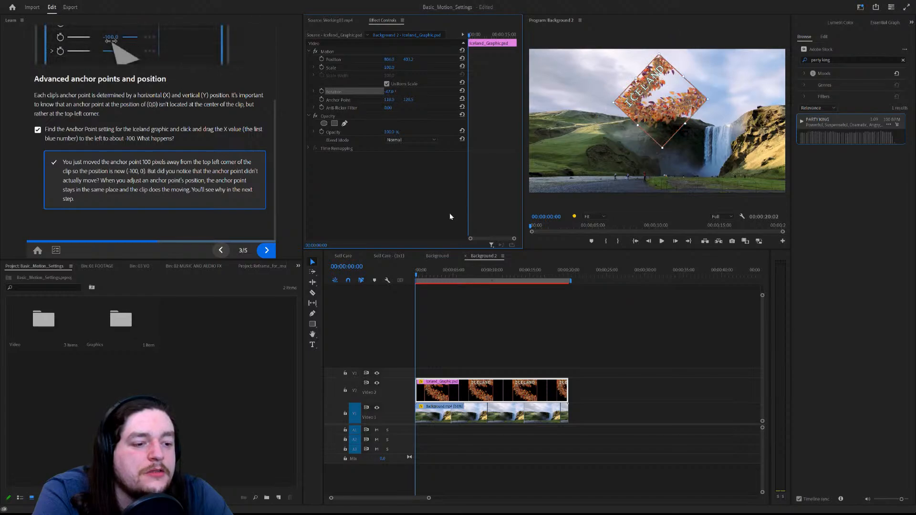
# At 00:00:09:08, rotate the Iceland graphic to about 100° and turn on Rotation keyframing.
pyautogui.moveTo(416, 275); pyautogui.dragTo(486, 274)
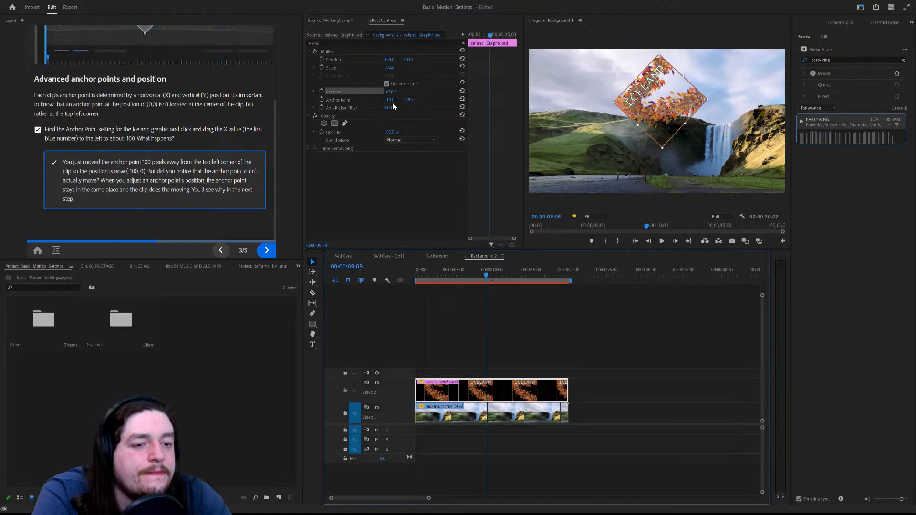
pyautogui.click(390, 91)
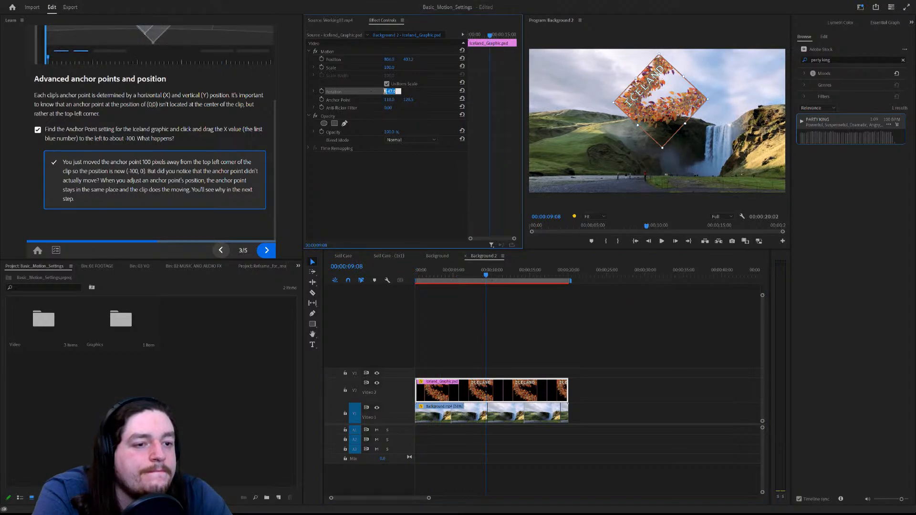
pyautogui.click(407, 89)
pyautogui.moveTo(390, 91); pyautogui.dragTo(461, 91)
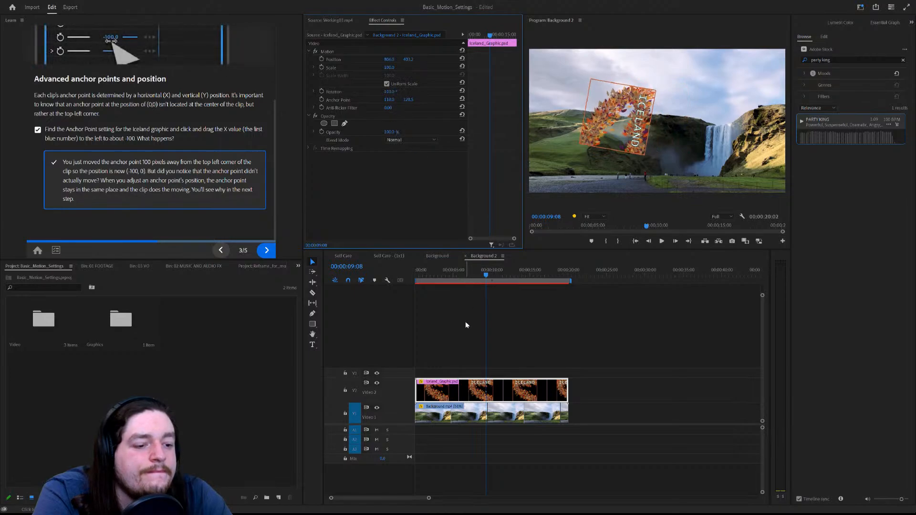
pyautogui.click(484, 274)
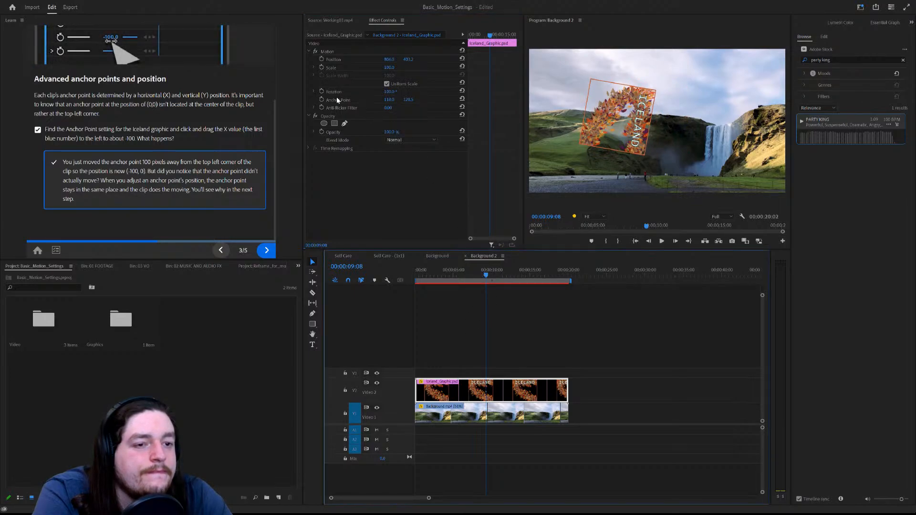
pyautogui.click(322, 91)
pyautogui.click(323, 91)
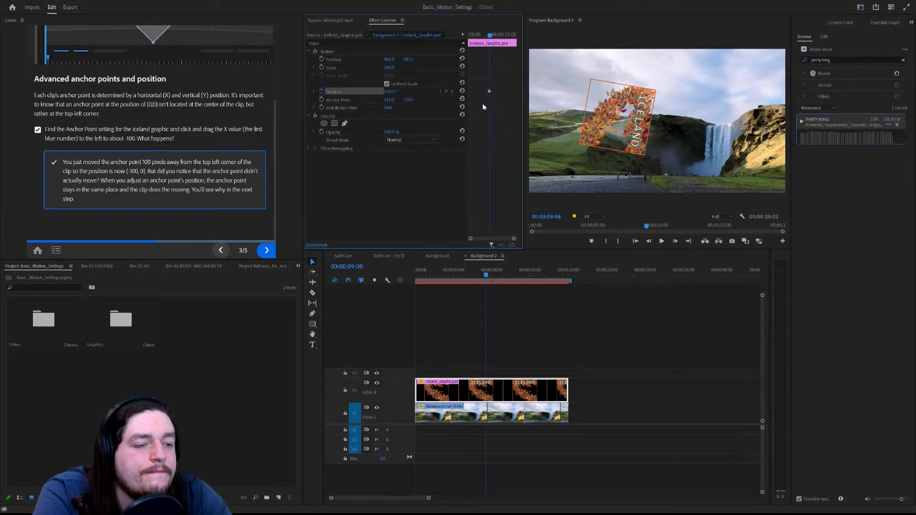
# At the sequence start, add a Rotation keyframe of more than one full turn and play the spin briefly.
pyautogui.moveTo(489, 38); pyautogui.dragTo(469, 38)
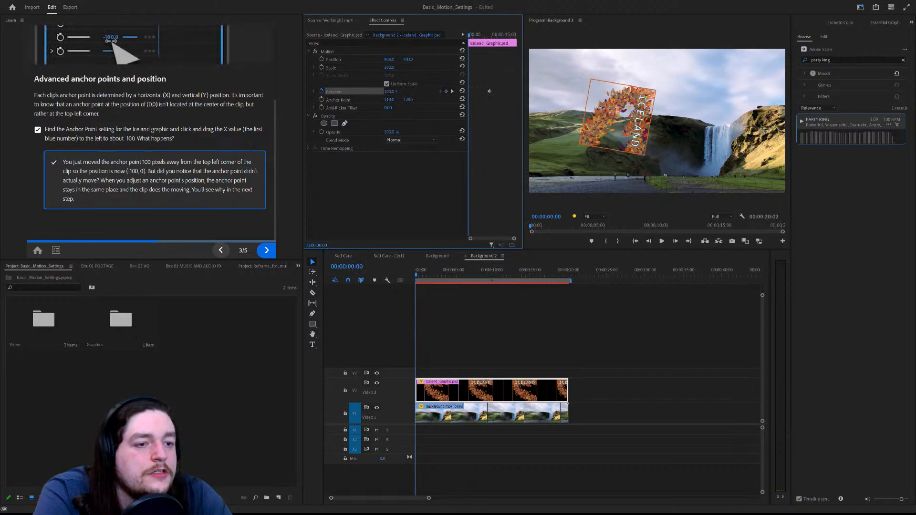
pyautogui.moveTo(390, 92); pyautogui.dragTo(393, 91)
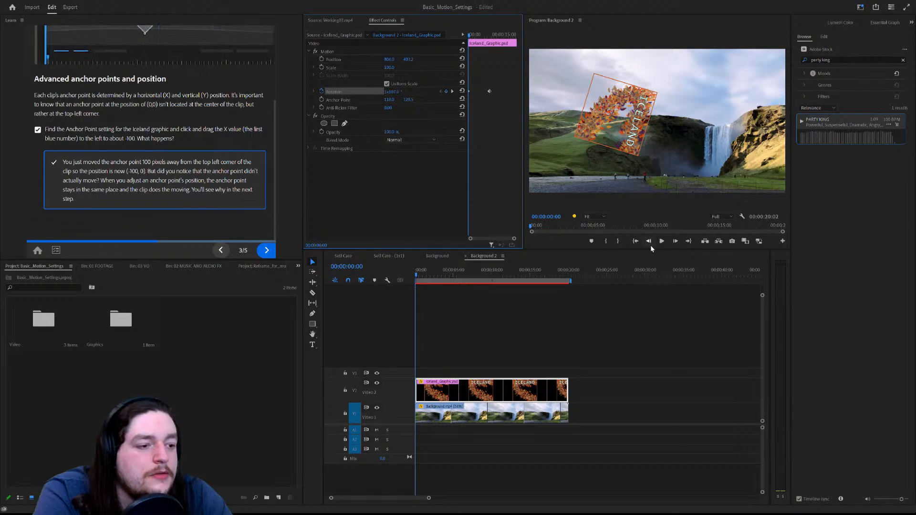
pyautogui.click(662, 241)
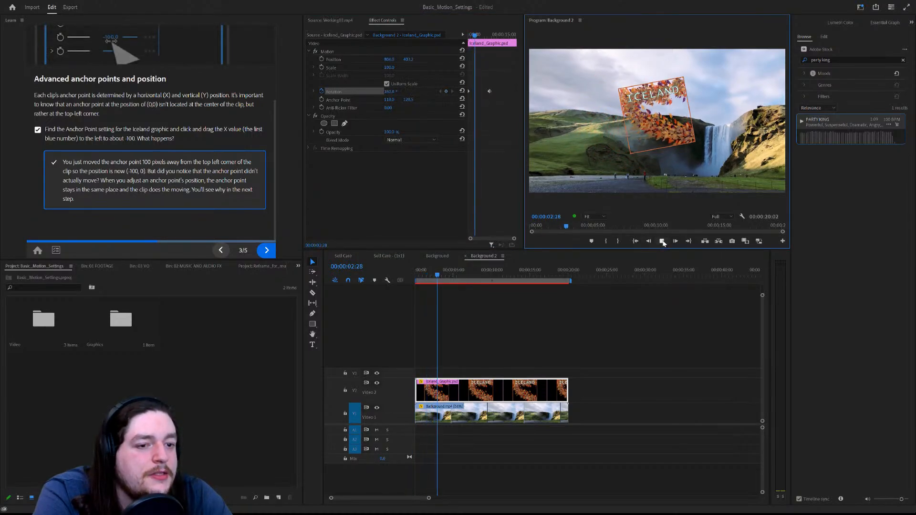
pyautogui.click(662, 241)
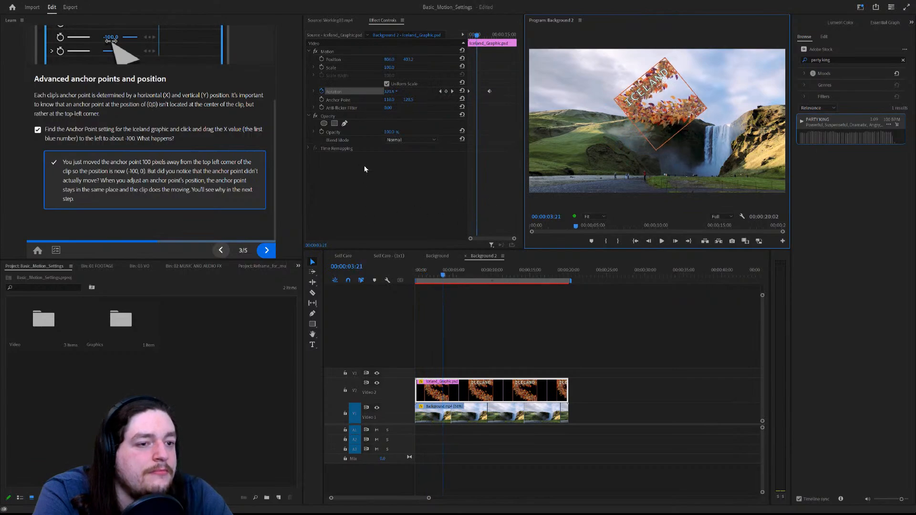
# Change the Iceland graphic's Rotation at 00:00:04:26 and again at 00:00:04:23 to add keyframes midway through the spin.
pyautogui.click(390, 177)
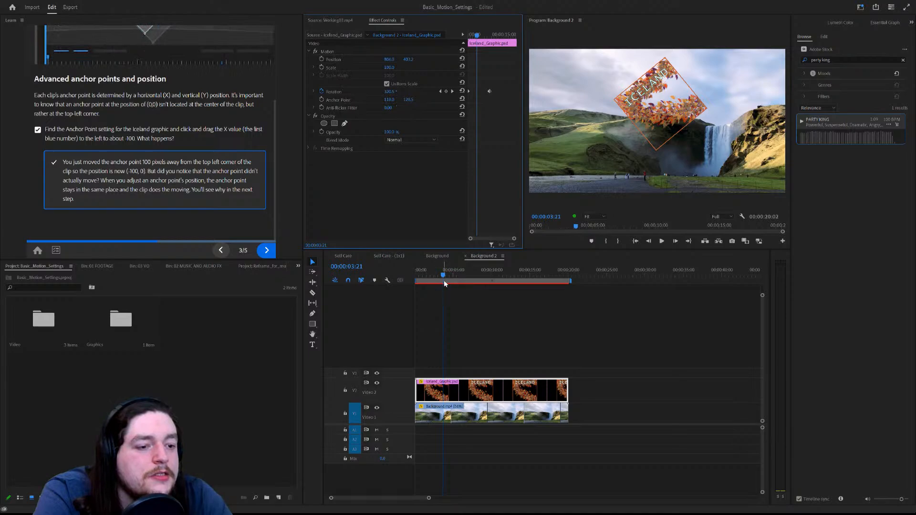
pyautogui.moveTo(443, 277)
pyautogui.mouseDown()
pyautogui.moveTo(408, 272)
pyautogui.moveTo(508, 276)
pyautogui.moveTo(452, 274)
pyautogui.mouseUp()
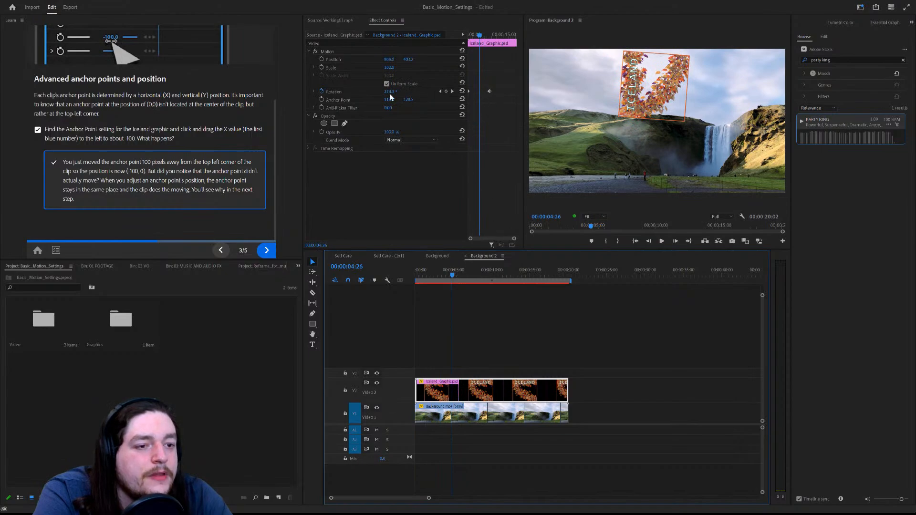
pyautogui.moveTo(394, 94); pyautogui.dragTo(427, 94)
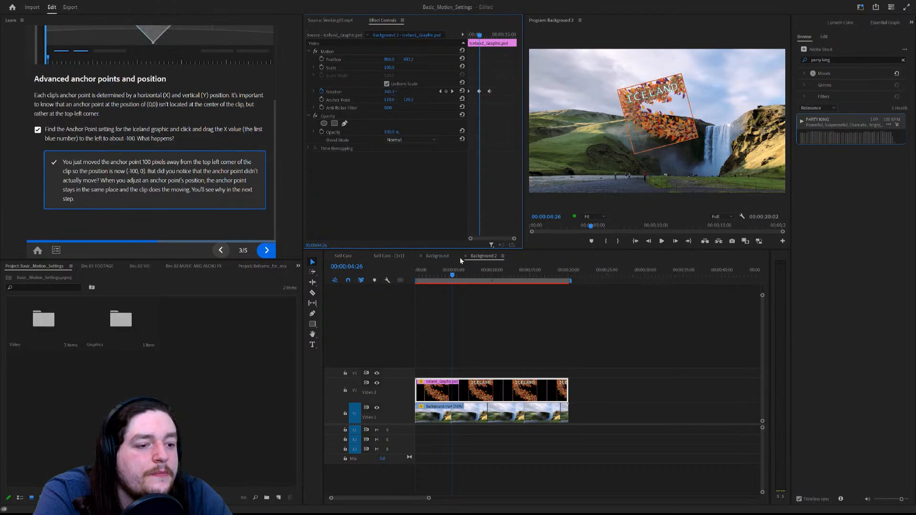
pyautogui.click(452, 278)
pyautogui.moveTo(453, 277)
pyautogui.mouseDown()
pyautogui.moveTo(423, 271)
pyautogui.moveTo(474, 267)
pyautogui.moveTo(452, 272)
pyautogui.mouseUp()
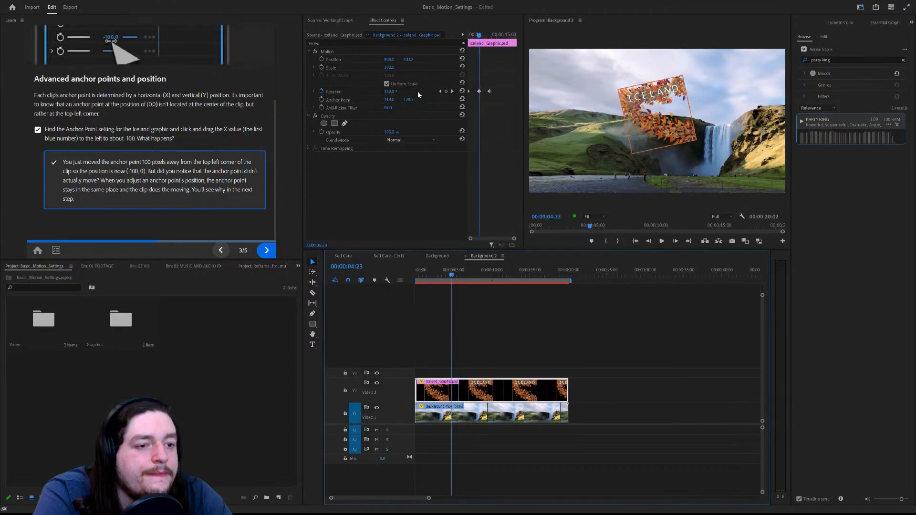
pyautogui.click(479, 92)
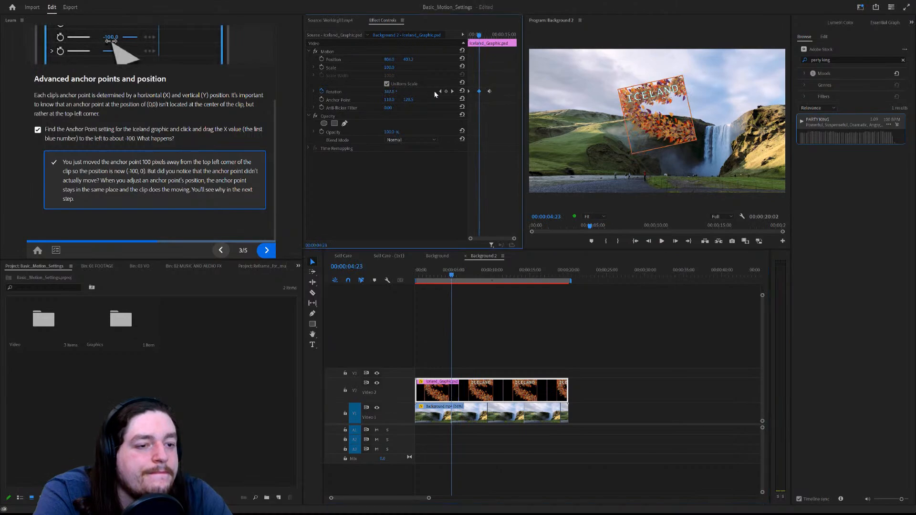
pyautogui.moveTo(390, 93)
pyautogui.mouseDown()
pyautogui.moveTo(369, 92)
pyautogui.moveTo(392, 92)
pyautogui.mouseUp()
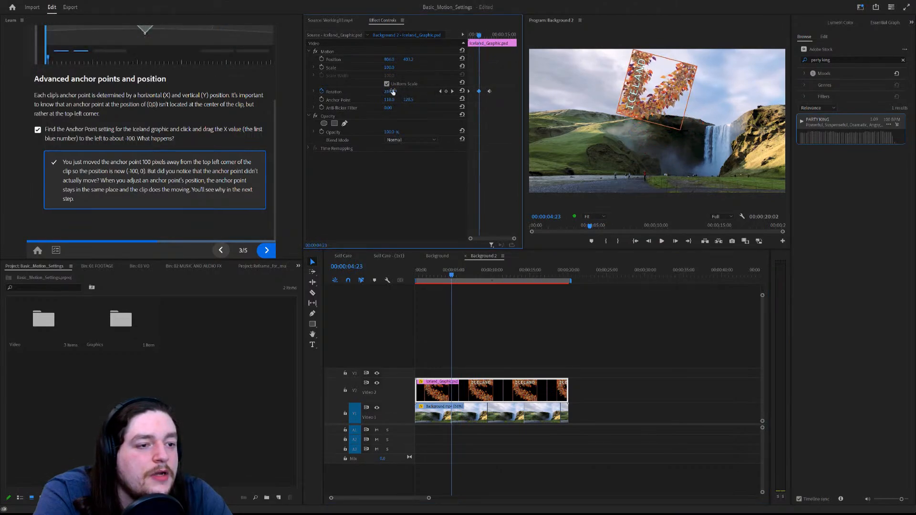
# Play the rotation animation from the start of the sequence and stop it past the middle keyframes.
pyautogui.moveTo(452, 275); pyautogui.dragTo(408, 277)
pyautogui.click(661, 242)
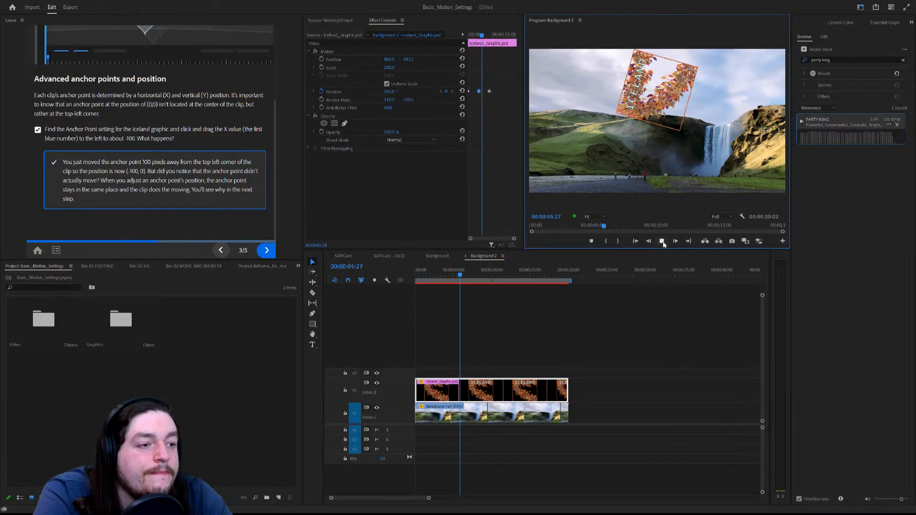
pyautogui.click(662, 242)
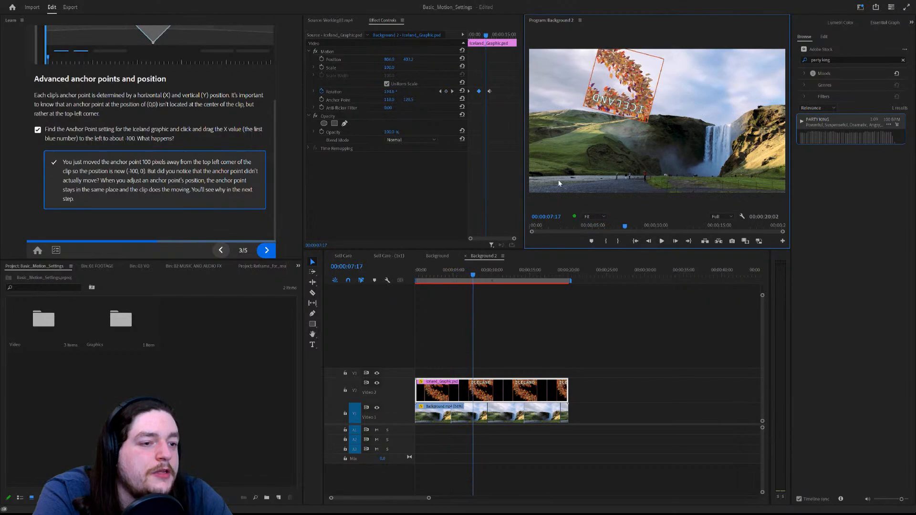
# At 00:00:04:20, rotate the Iceland graphic to about 161° and play the revised animation from the sequence start.
pyautogui.click(479, 91)
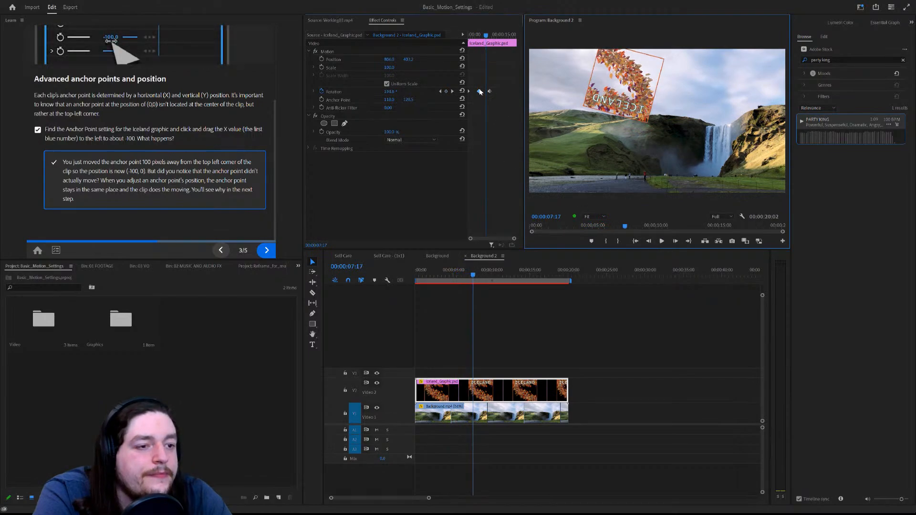
pyautogui.moveTo(487, 38); pyautogui.dragTo(481, 39)
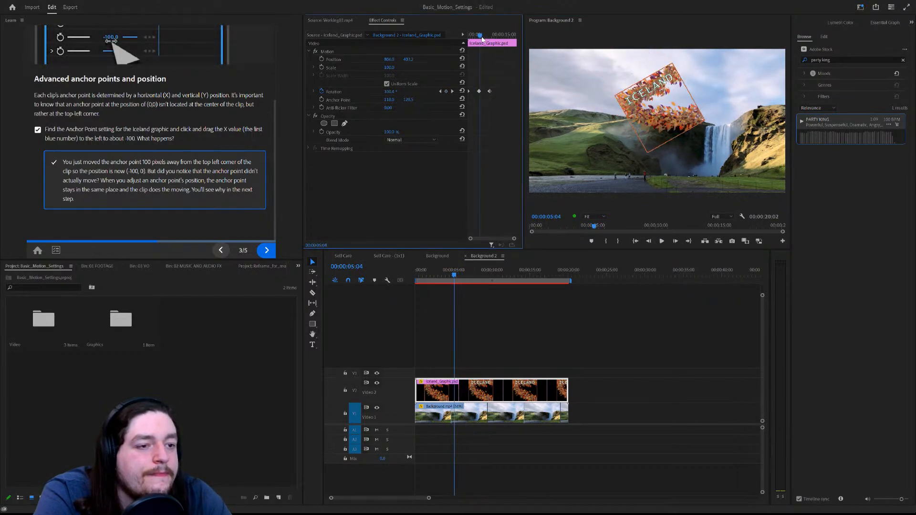
pyautogui.moveTo(389, 92); pyautogui.dragTo(328, 92)
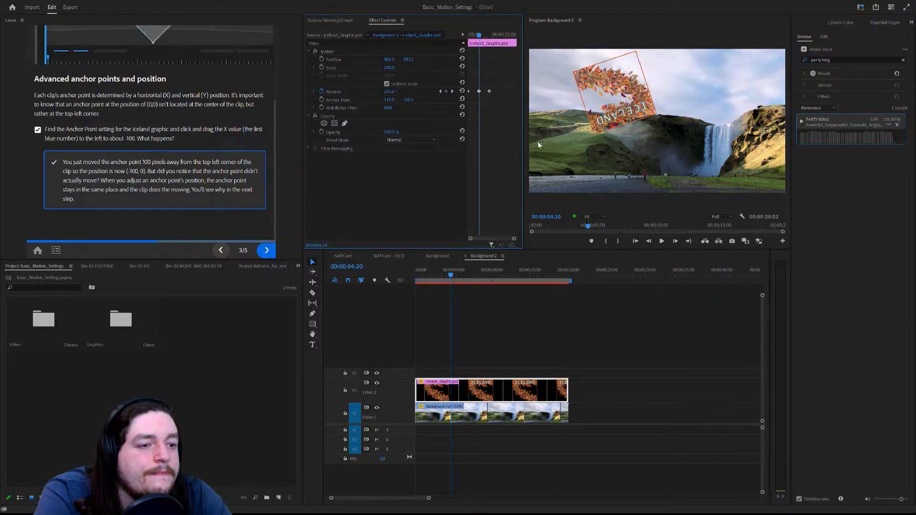
pyautogui.moveTo(425, 278)
pyautogui.mouseDown()
pyautogui.moveTo(460, 276)
pyautogui.moveTo(413, 282)
pyautogui.mouseUp()
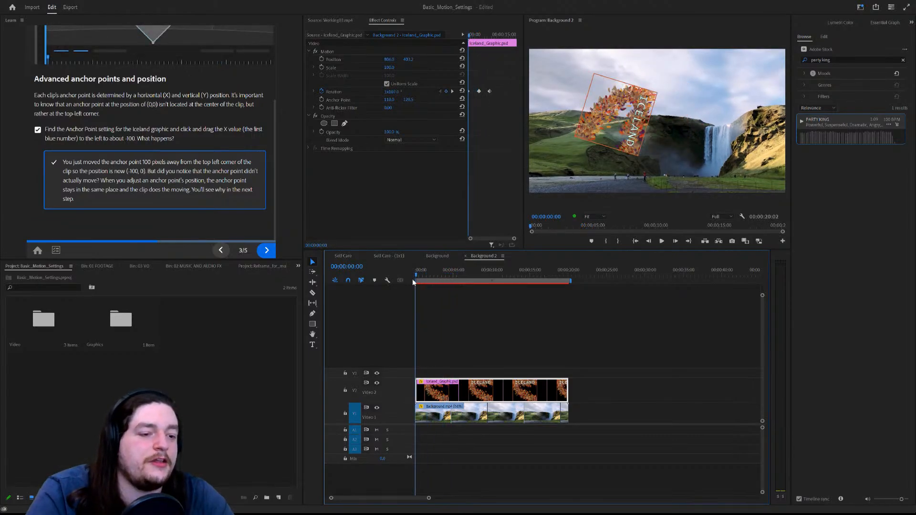
pyautogui.press('space')
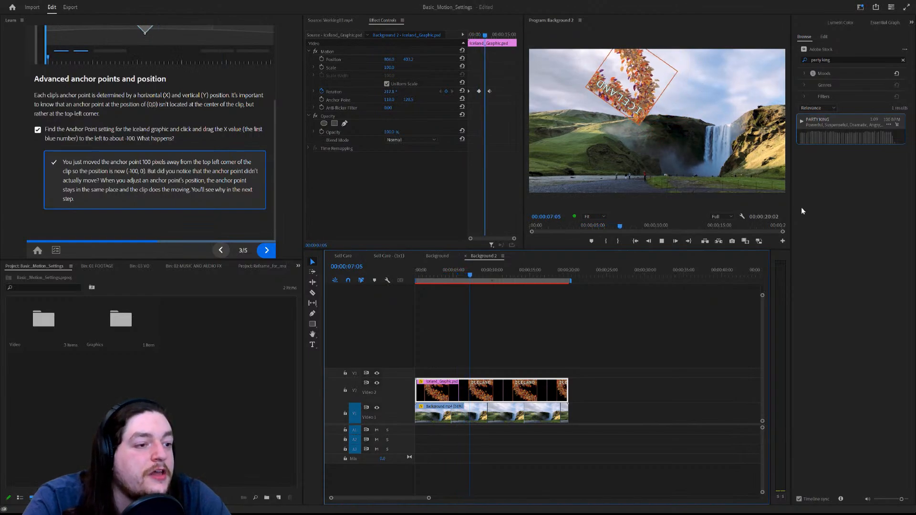
pyautogui.press('space')
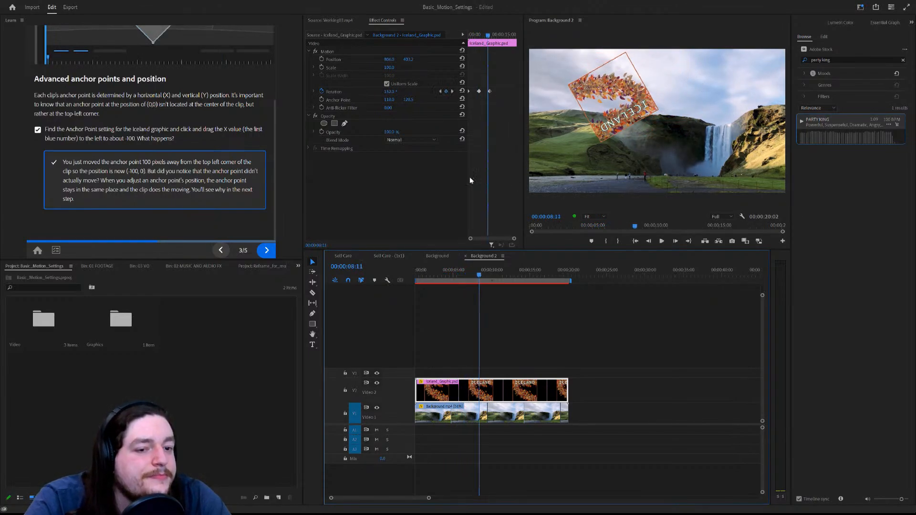
# Advance through the remaining pages to complete the Adjust the anchor point lesson and start the Adjusting the animation lesson.
pyautogui.click(266, 251)
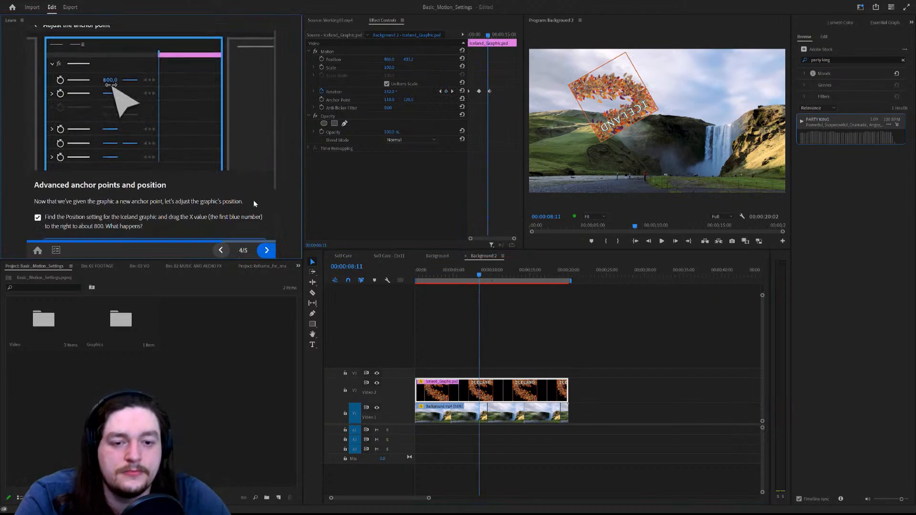
pyautogui.click(271, 250)
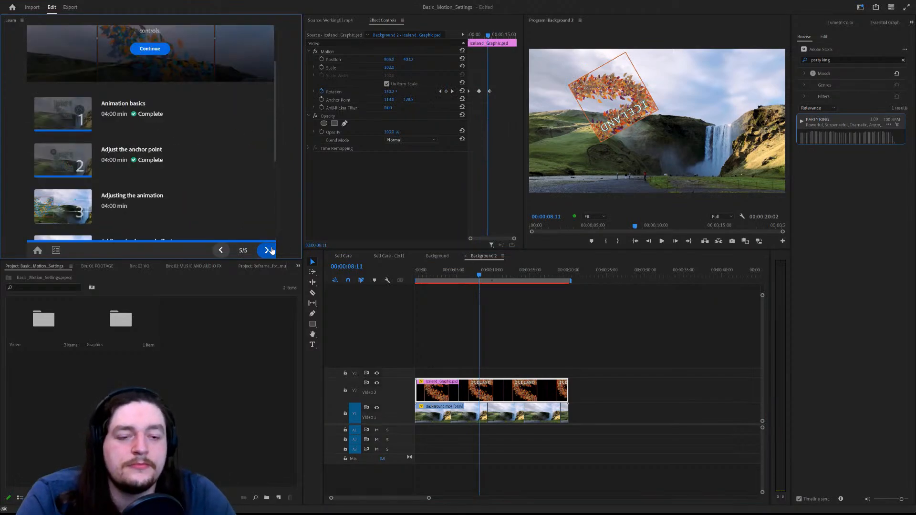
pyautogui.click(271, 250)
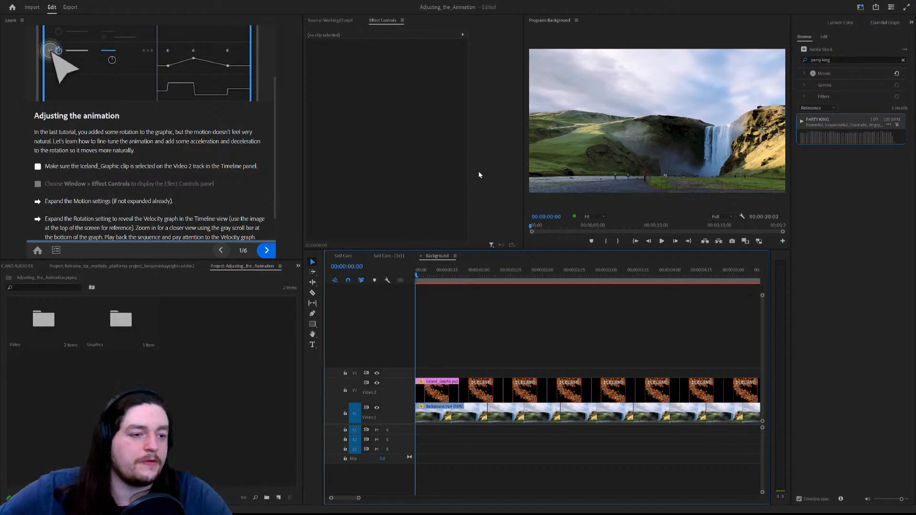
pyautogui.click(804, 196)
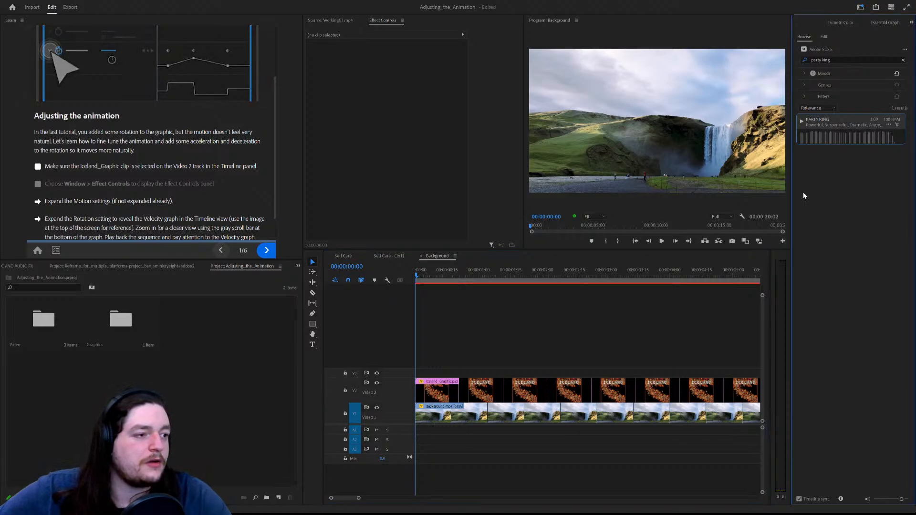